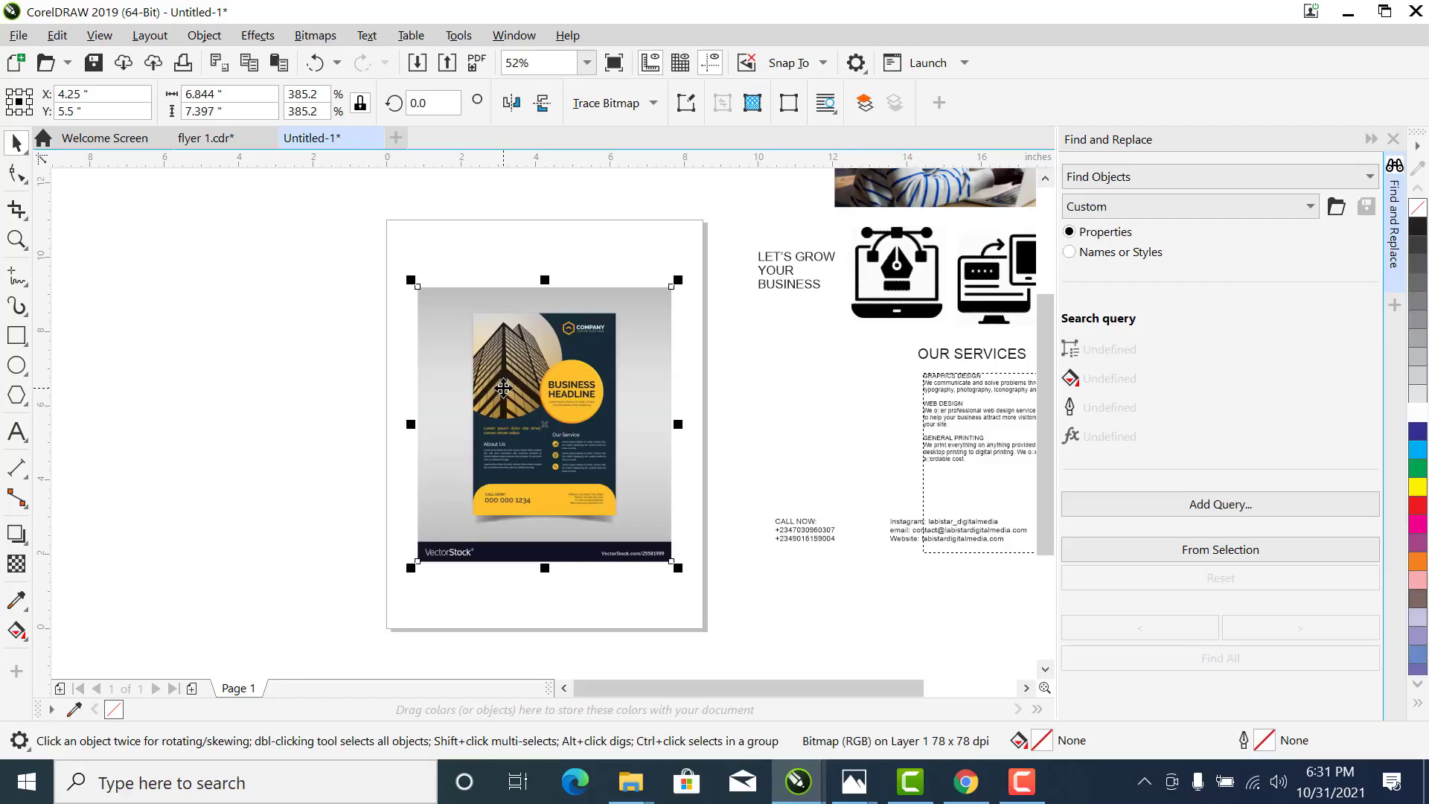
Switch to Chrome and bring up the web page showing the award certificate icon
{"action": "left_click", "coordinate": [349, 375]}
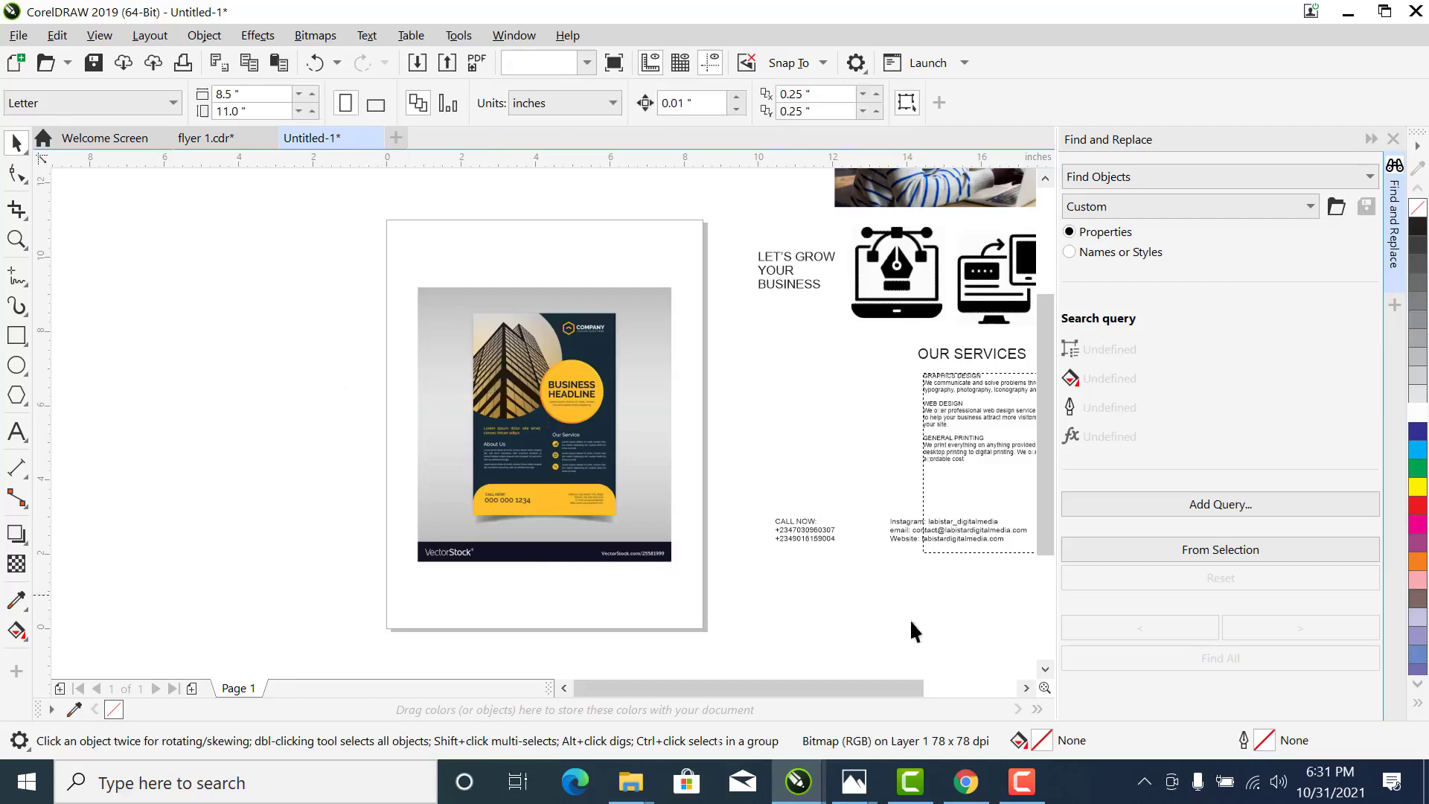
{"action": "left_click", "coordinate": [913, 631]}
{"action": "left_click", "coordinate": [965, 781]}
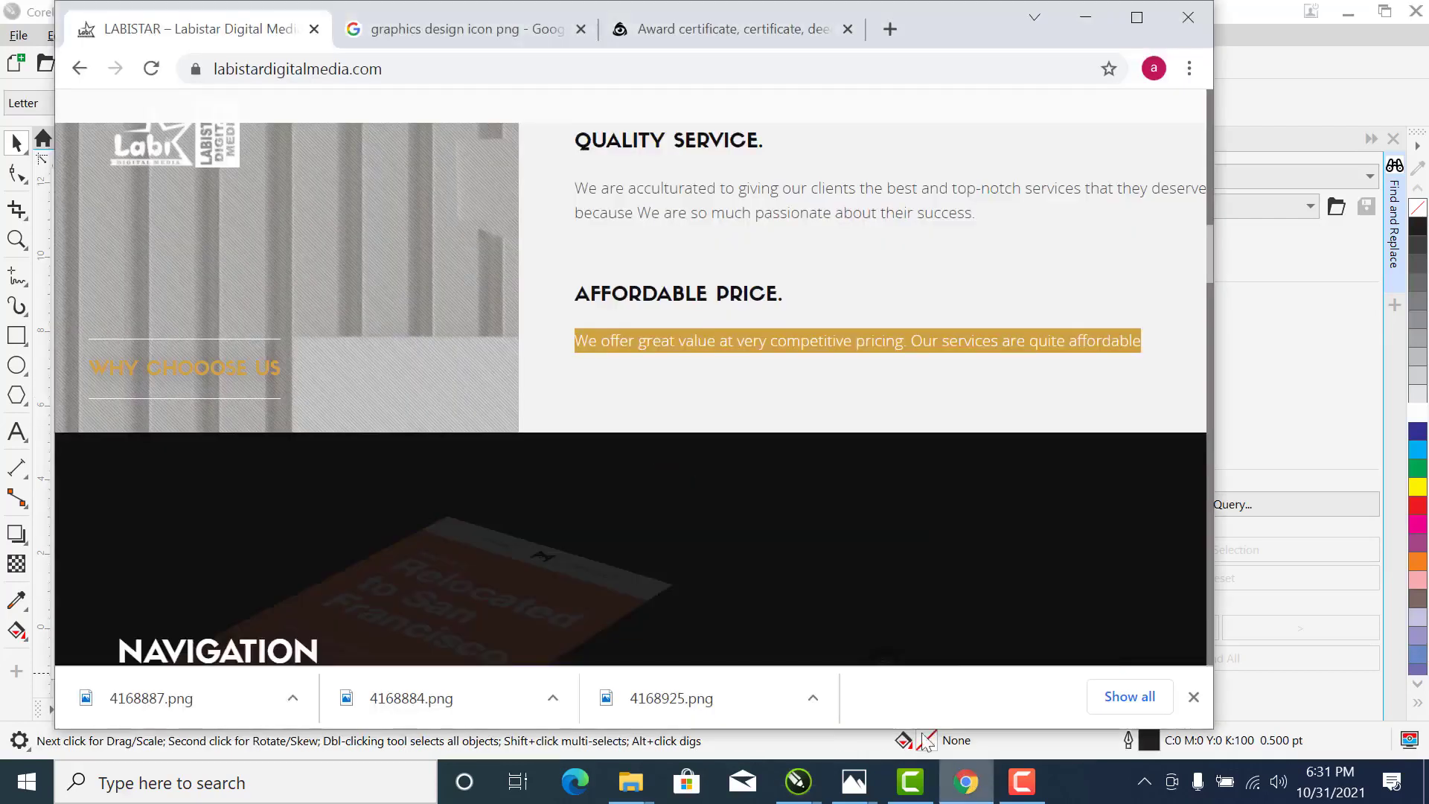
{"action": "left_click", "coordinate": [402, 72]}
{"action": "left_click", "coordinate": [436, 22]}
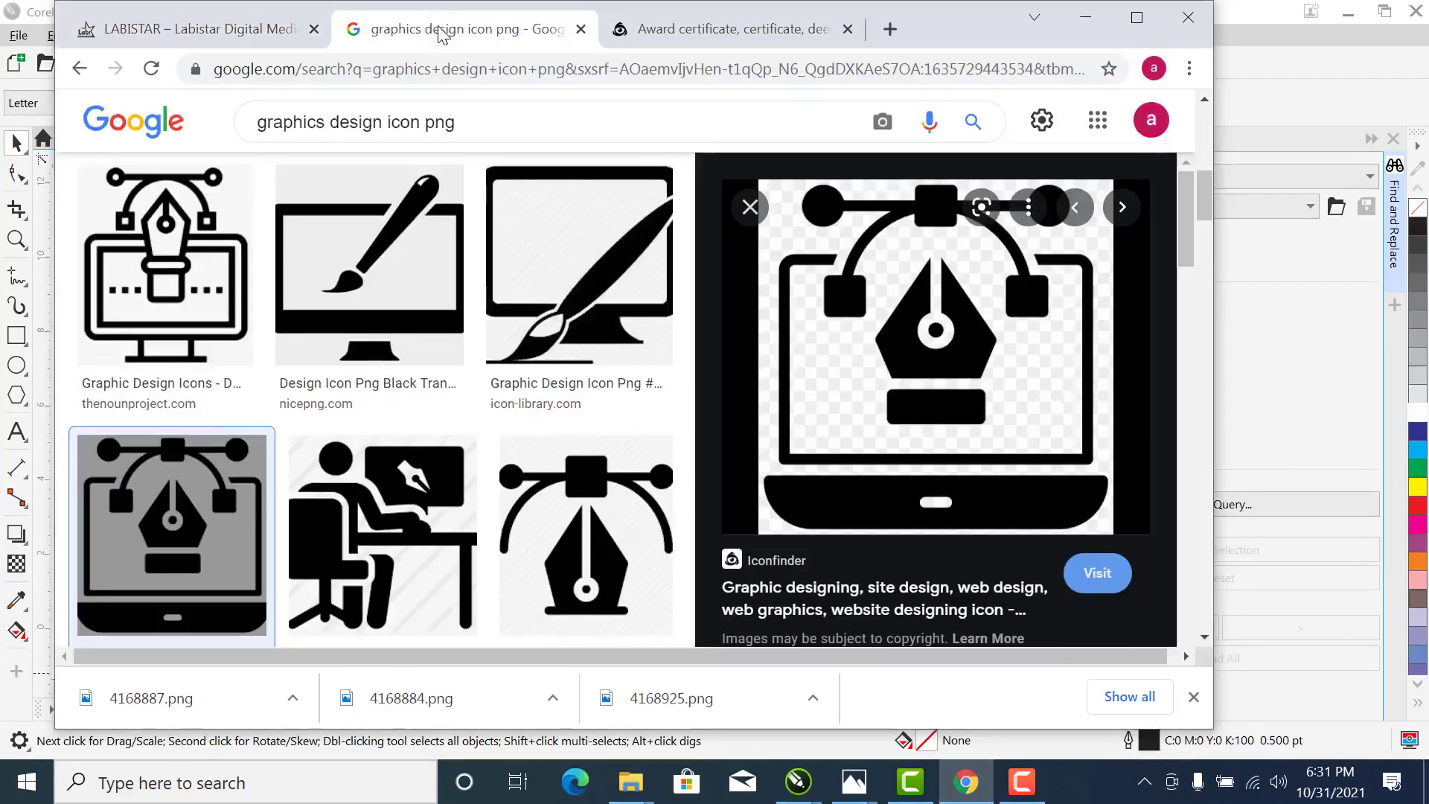
{"action": "left_click", "coordinate": [449, 71]}
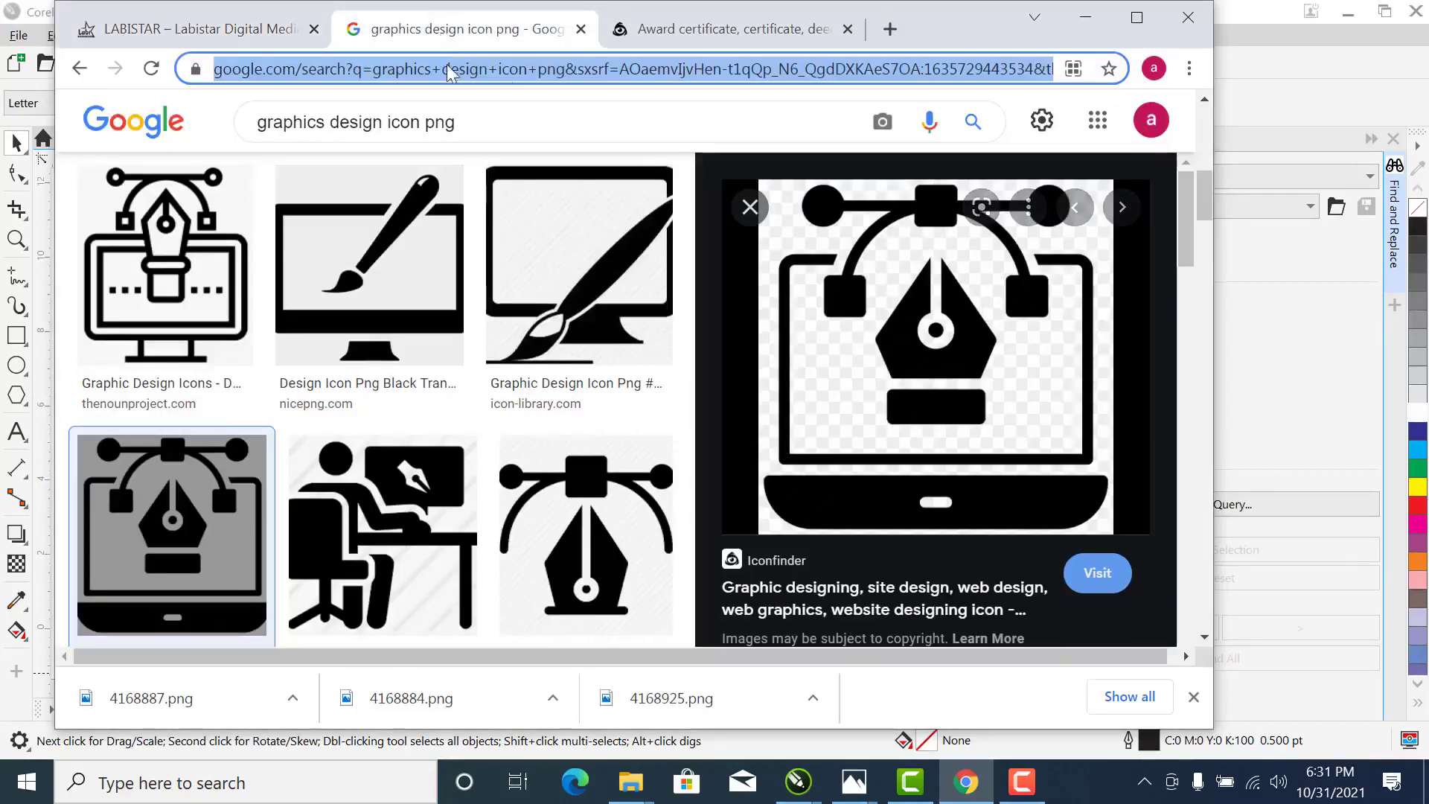
{"action": "left_click", "coordinate": [675, 32]}
Search Google Images for "plumbing flyer design"
{"action": "left_click", "coordinate": [634, 76]}
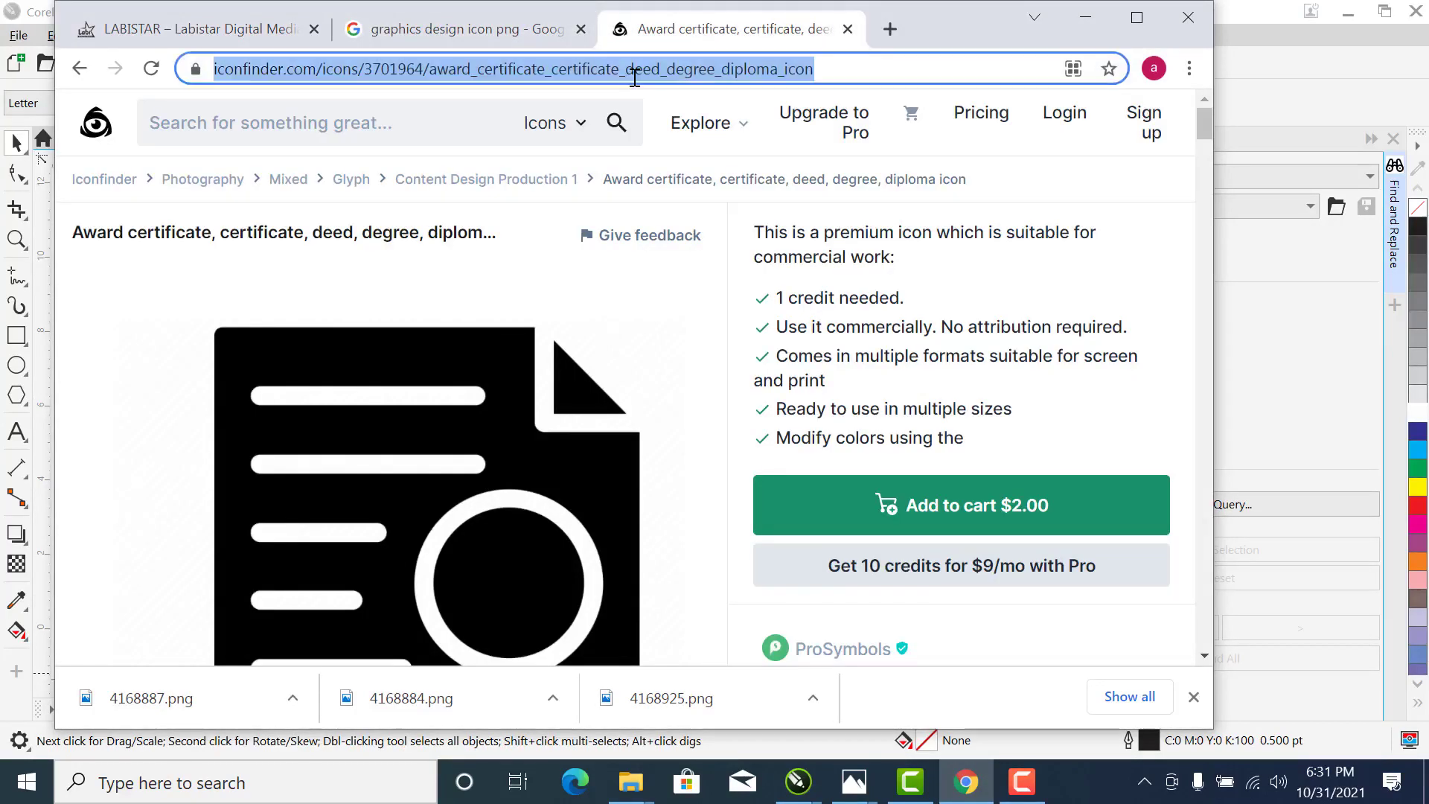
{"action": "type", "text": "pli"}
{"action": "key", "text": "BackSpace"}
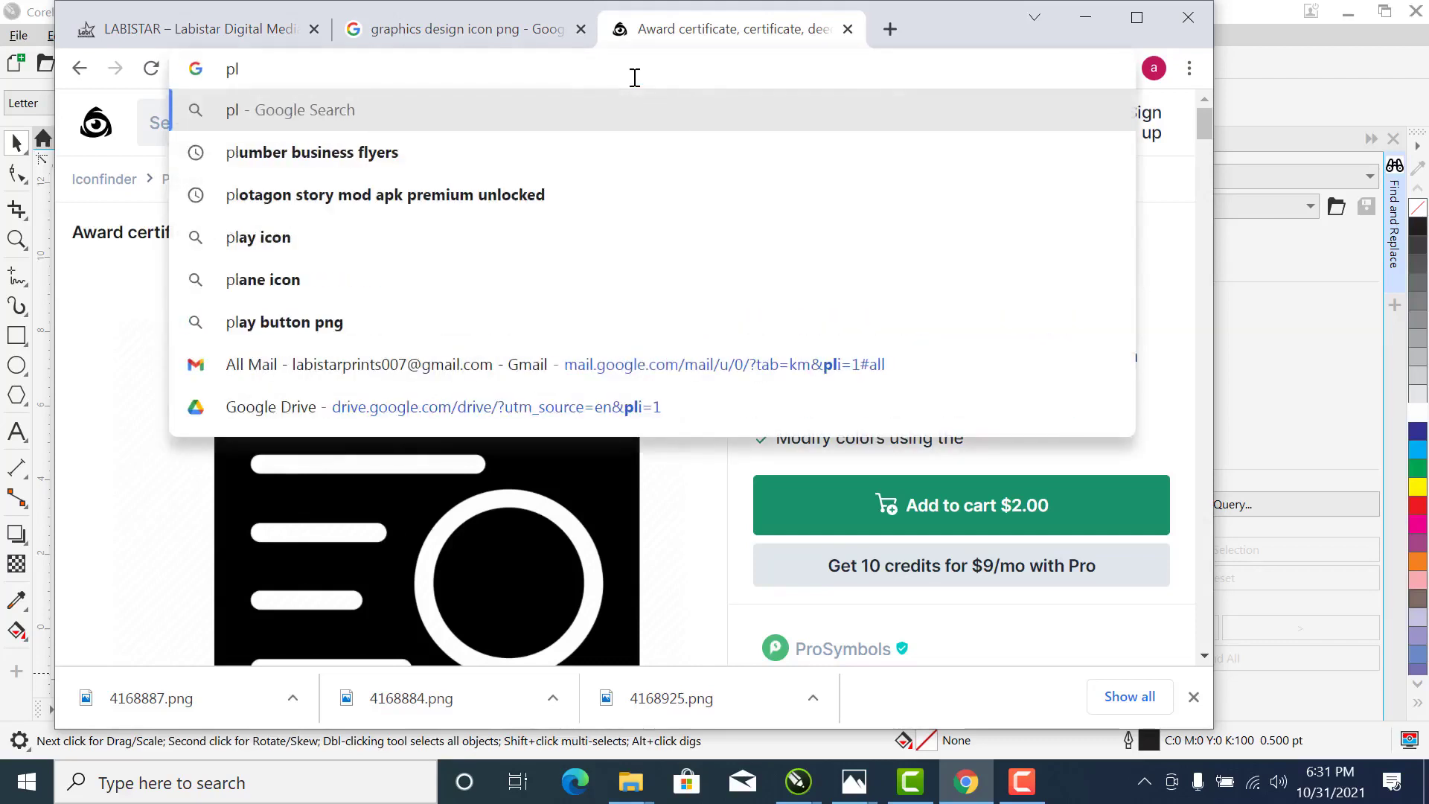
{"action": "type", "text": "umbing"}
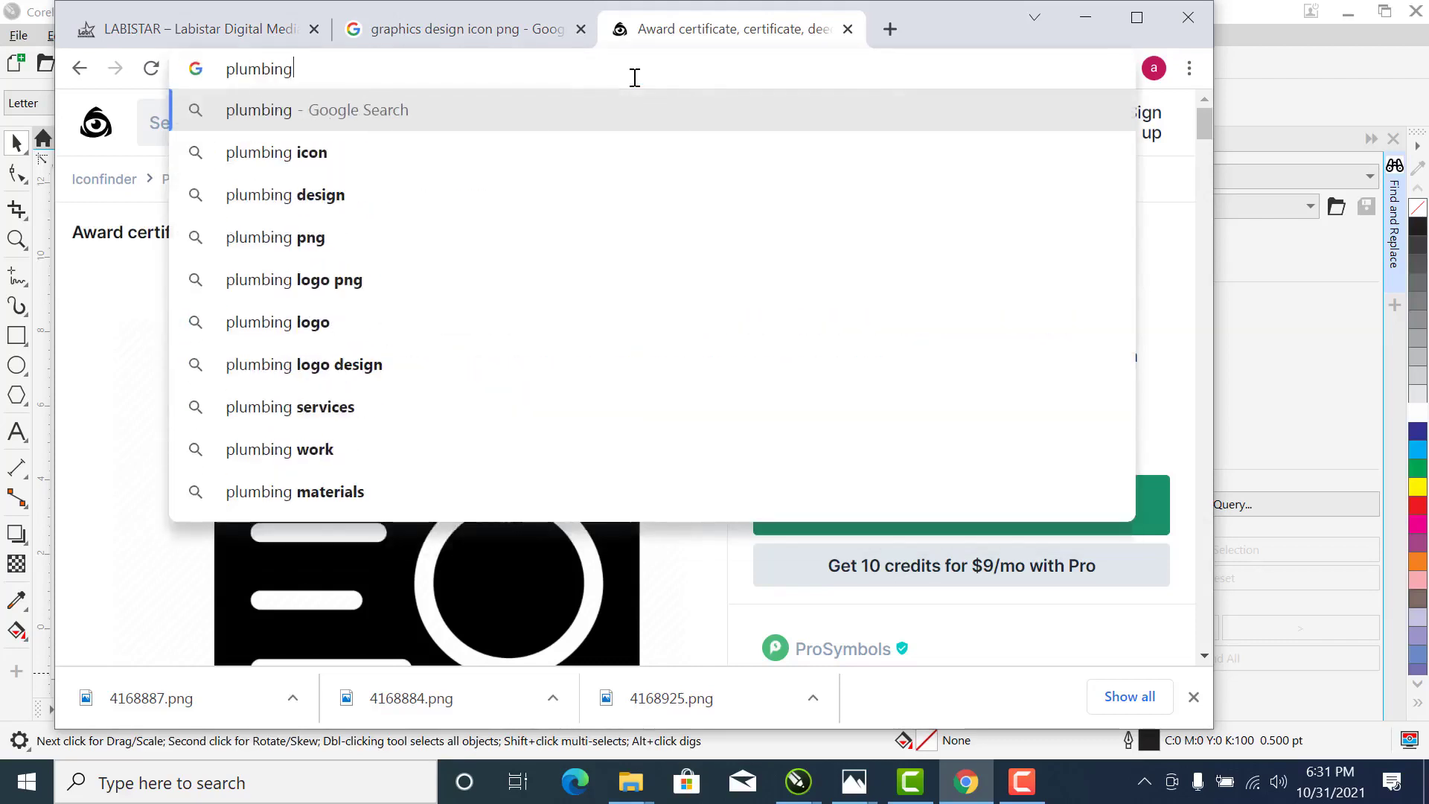
{"action": "type", "text": " flyer d"}
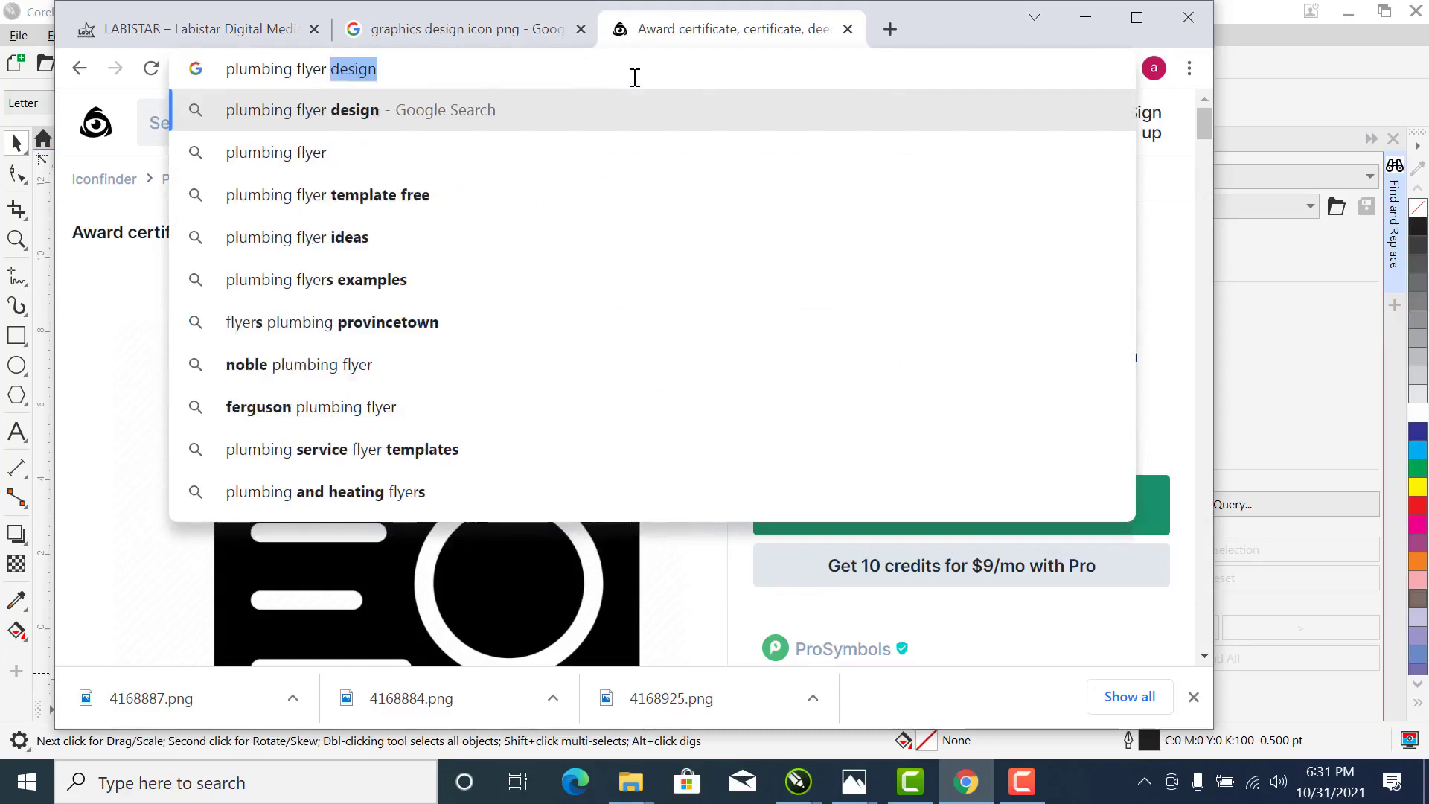
{"action": "type", "text": "esign"}
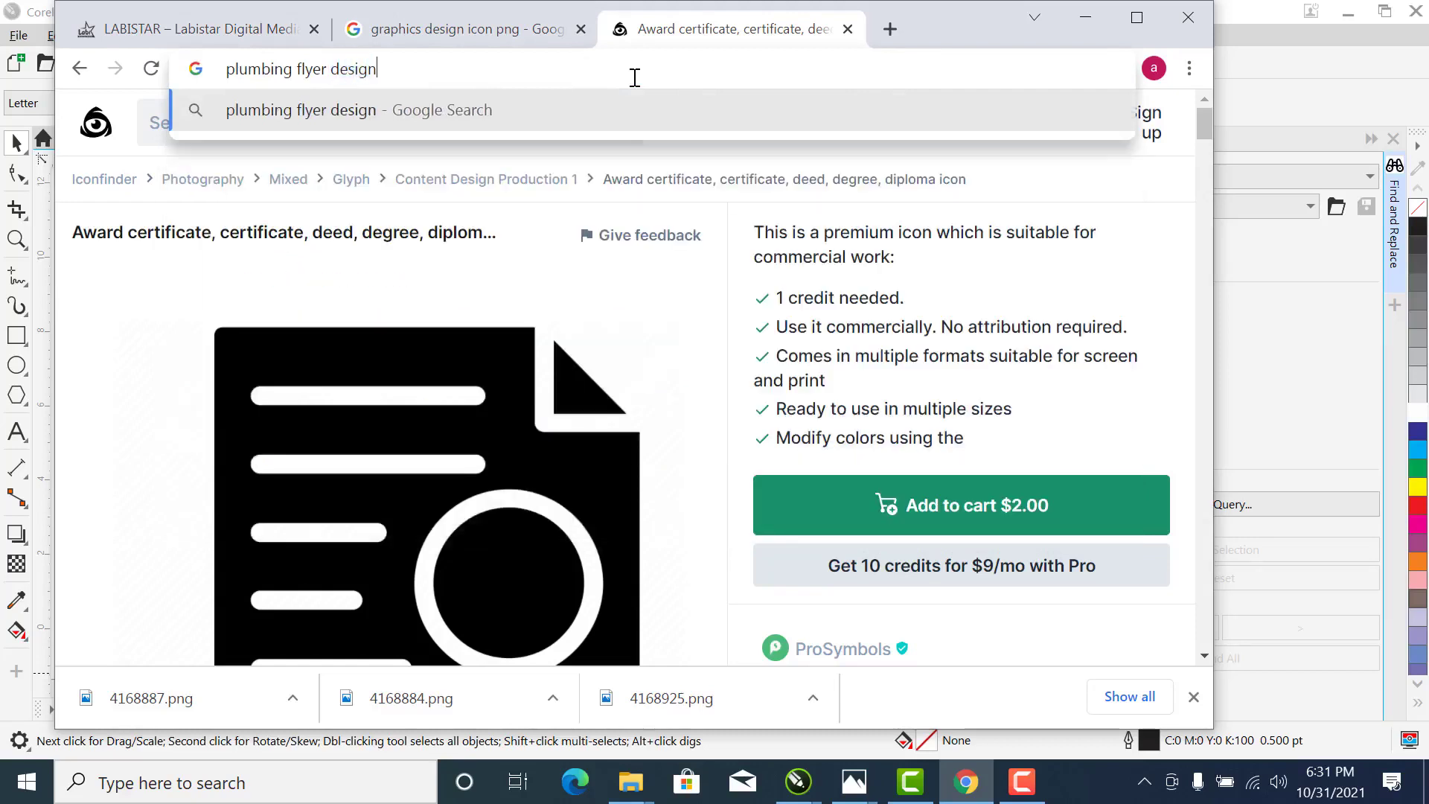
{"action": "key", "text": "Return"}
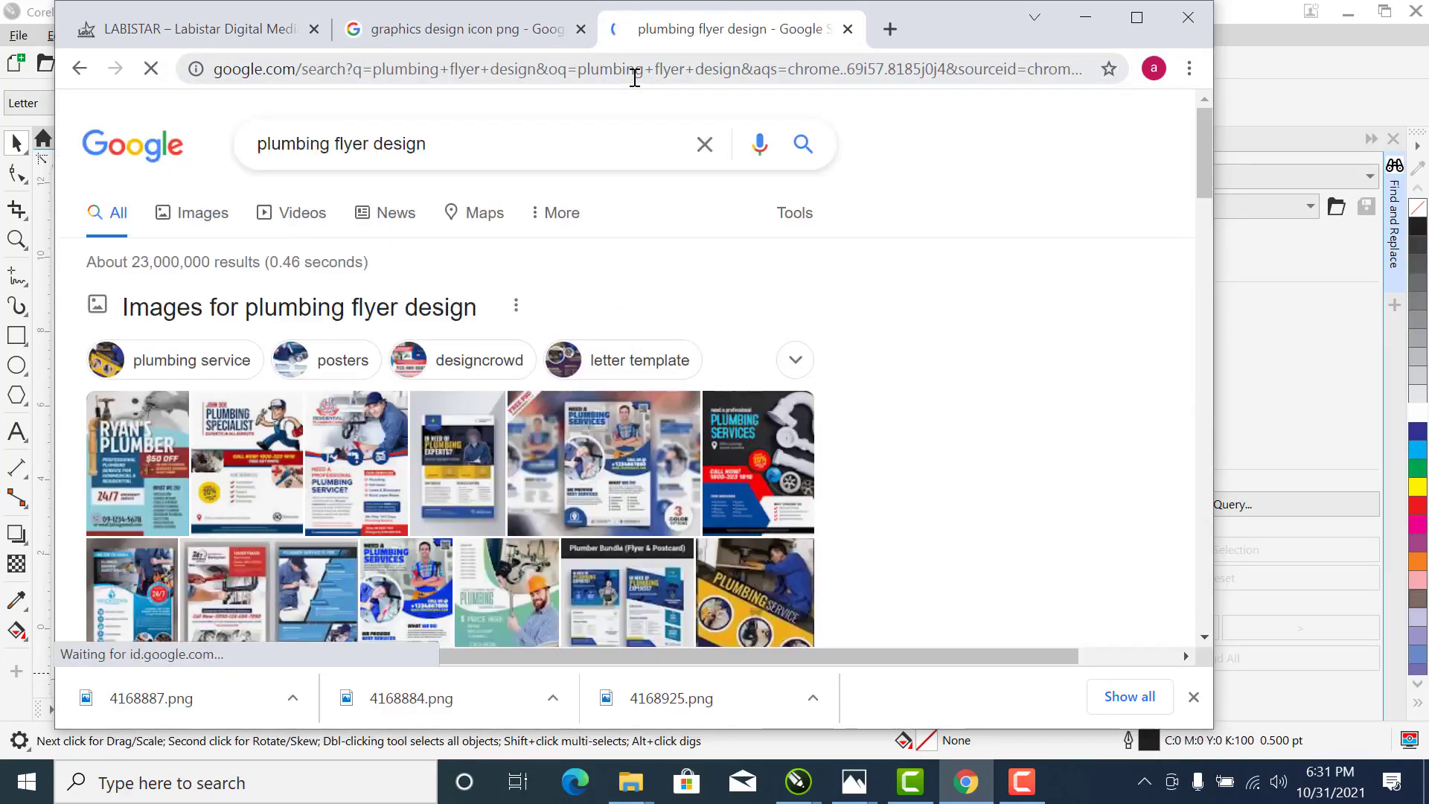
{"action": "left_click", "coordinate": [198, 222]}
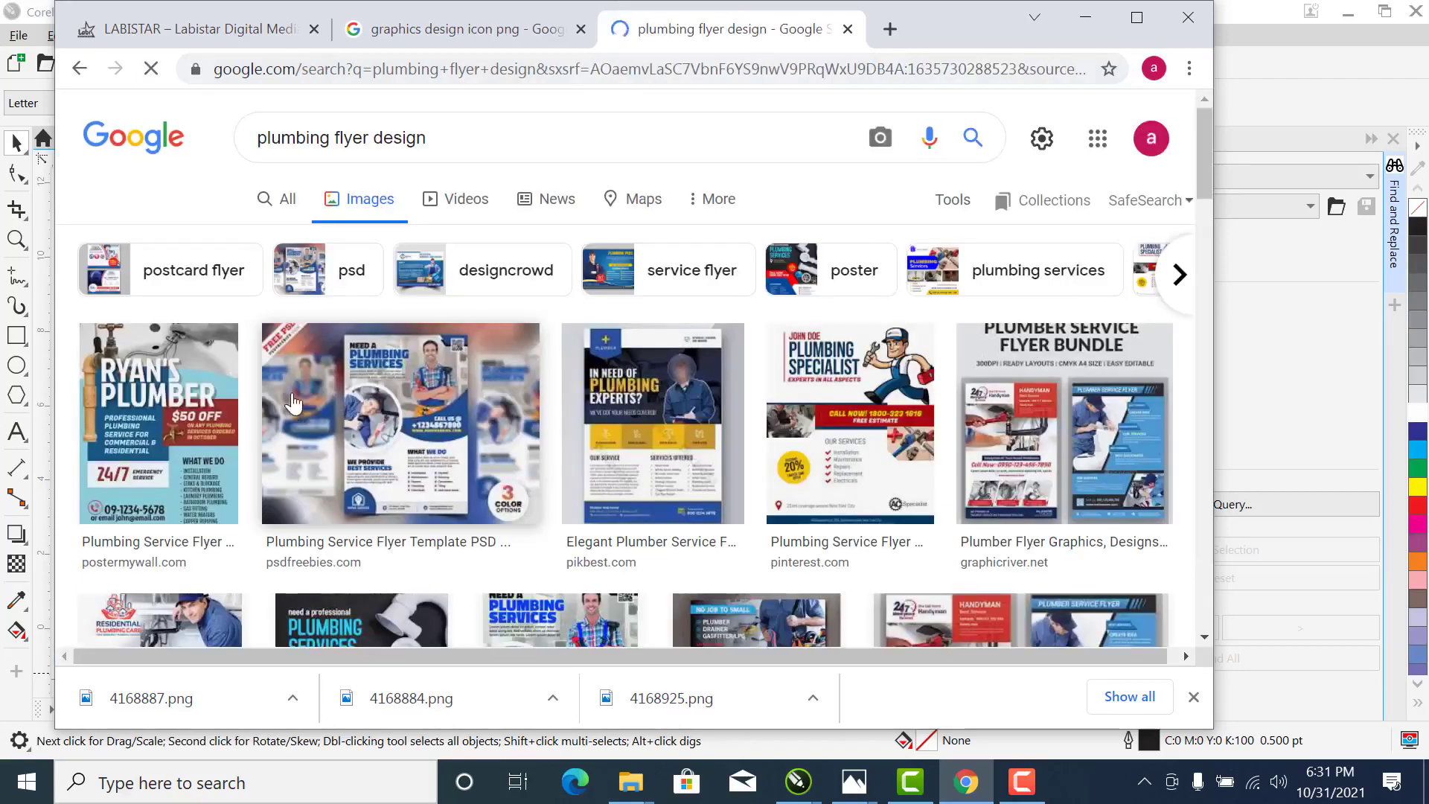
Browse the plumbing flyer image results and open the PosterMyWall plumbing service flyer
{"action": "scroll", "coordinate": [293, 402], "scroll_direction": "down", "scroll_amount": 5}
{"action": "scroll", "coordinate": [294, 402], "scroll_direction": "down", "scroll_amount": 6}
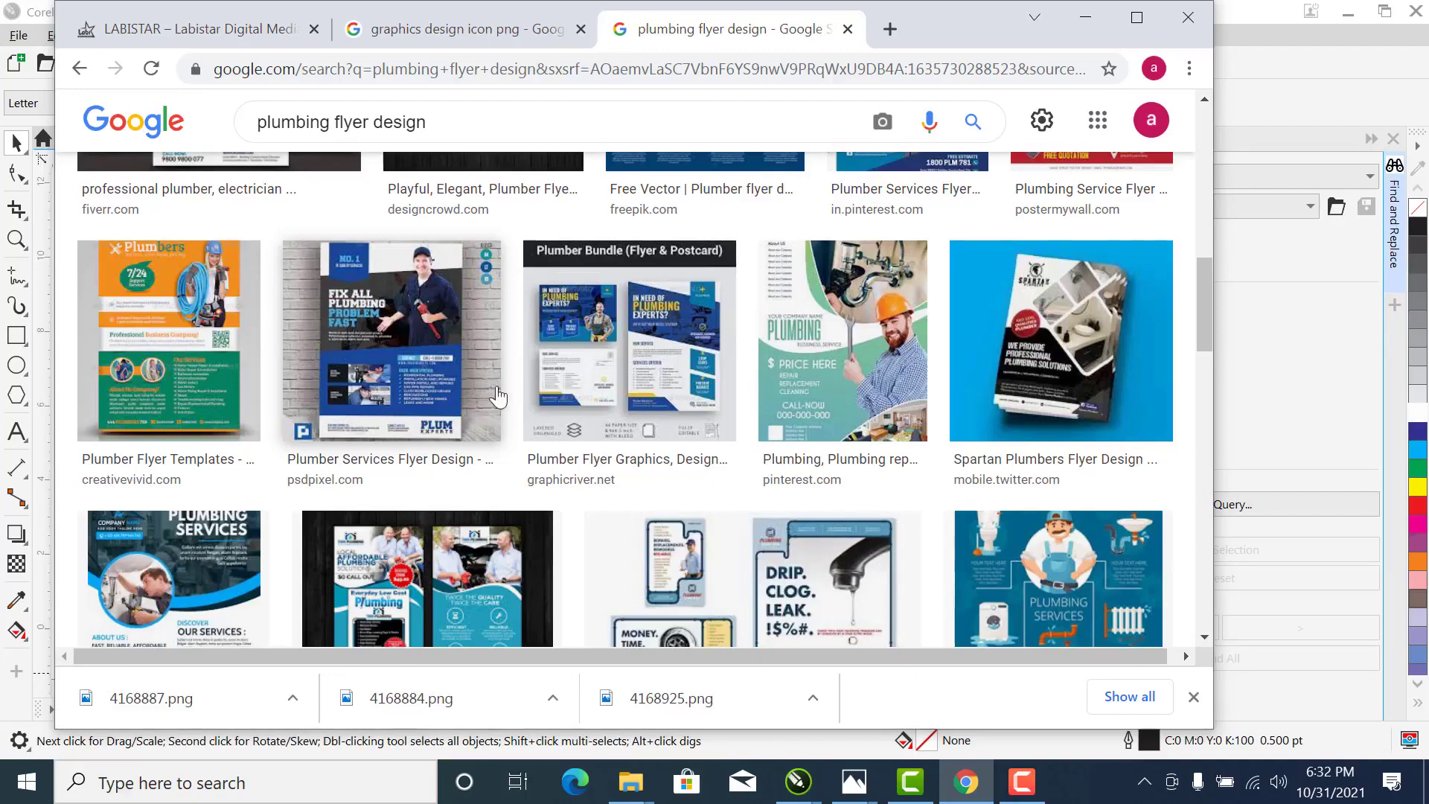
{"action": "scroll", "coordinate": [497, 394], "scroll_direction": "down", "scroll_amount": 15}
{"action": "scroll", "coordinate": [497, 394], "scroll_direction": "up", "scroll_amount": 1}
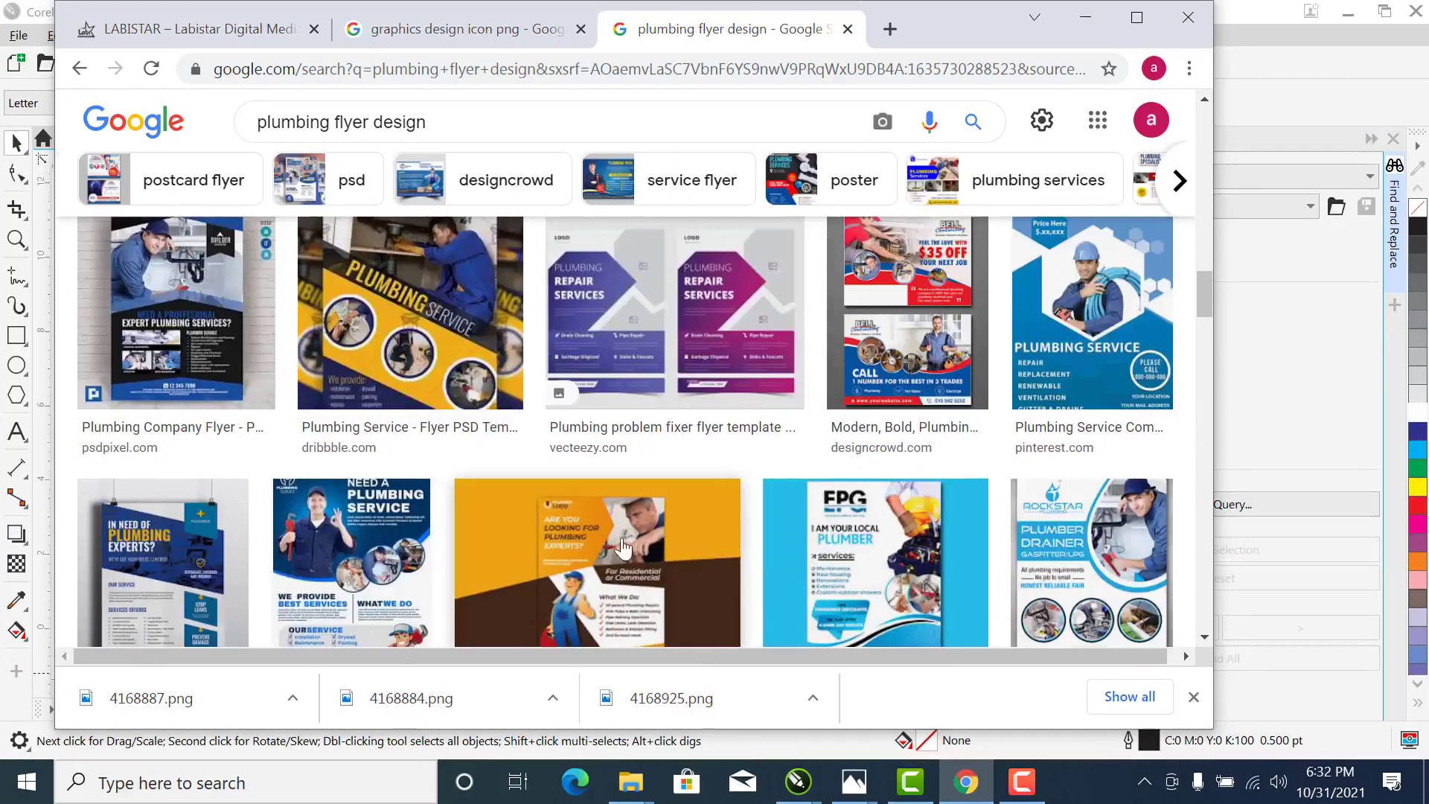
{"action": "scroll", "coordinate": [365, 521], "scroll_direction": "down", "scroll_amount": 3}
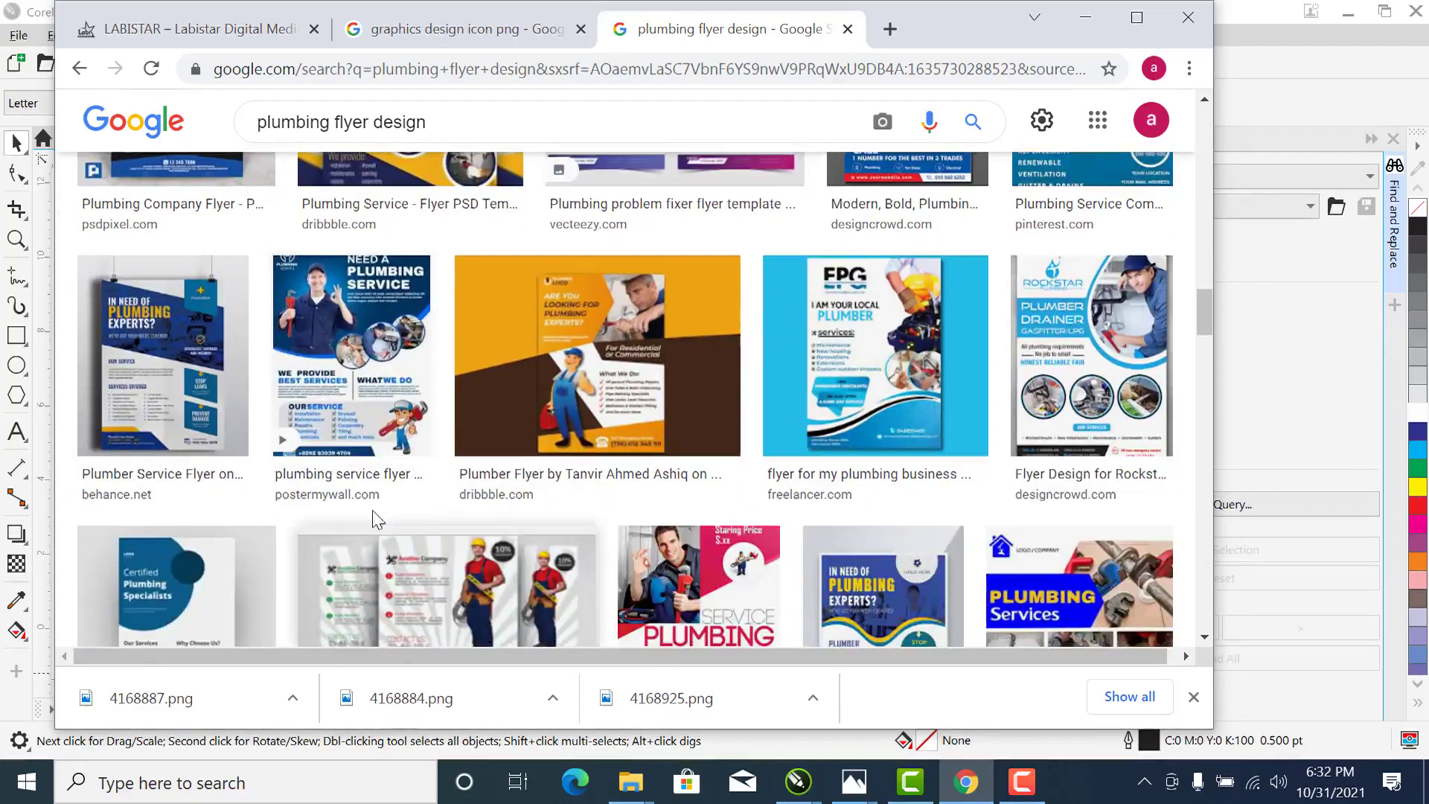
{"action": "left_click", "coordinate": [365, 359]}
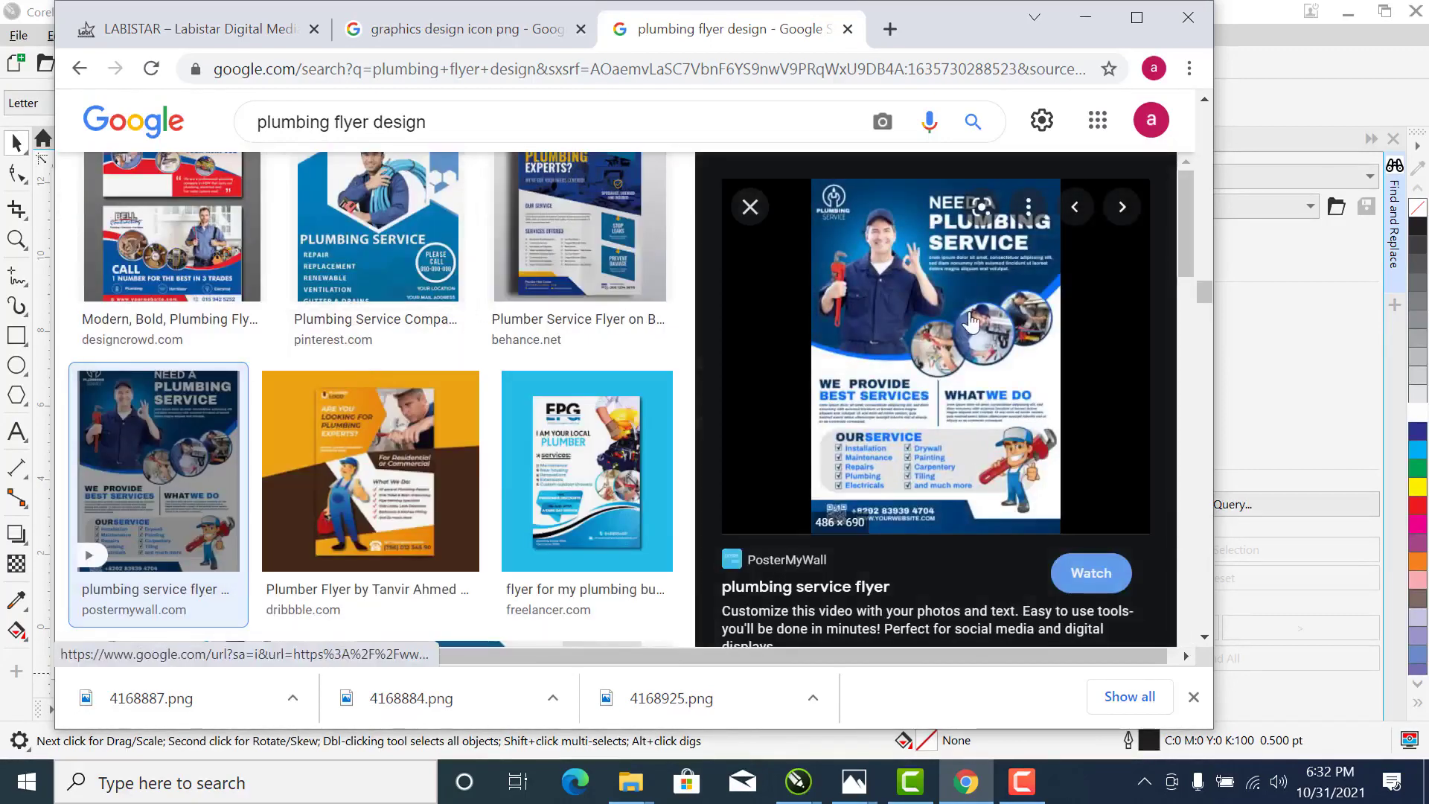
Copy the enlarged preview image of the plumbing service flyer
{"action": "right_click", "coordinate": [971, 320]}
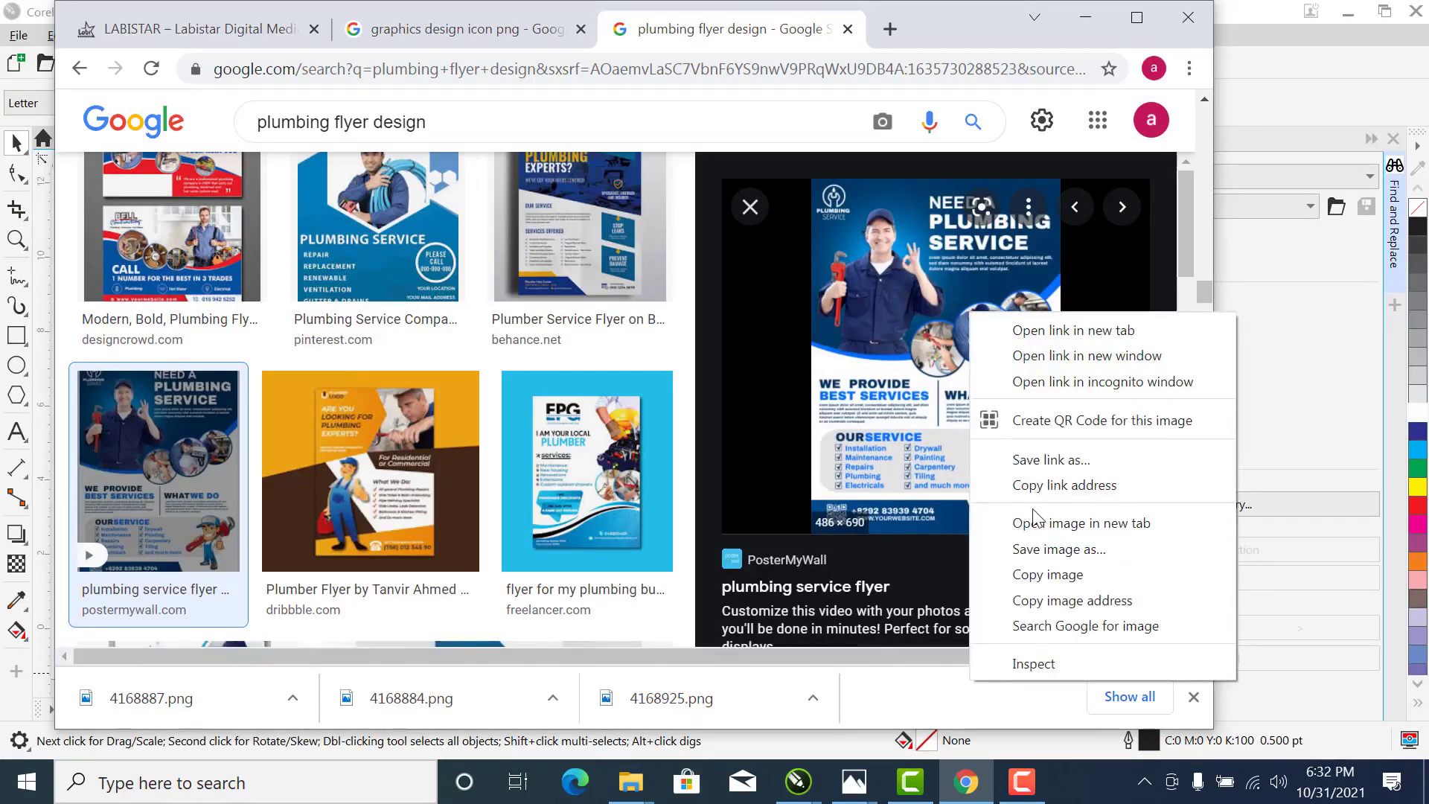
{"action": "left_click", "coordinate": [1038, 574]}
{"action": "right_click", "coordinate": [905, 346]}
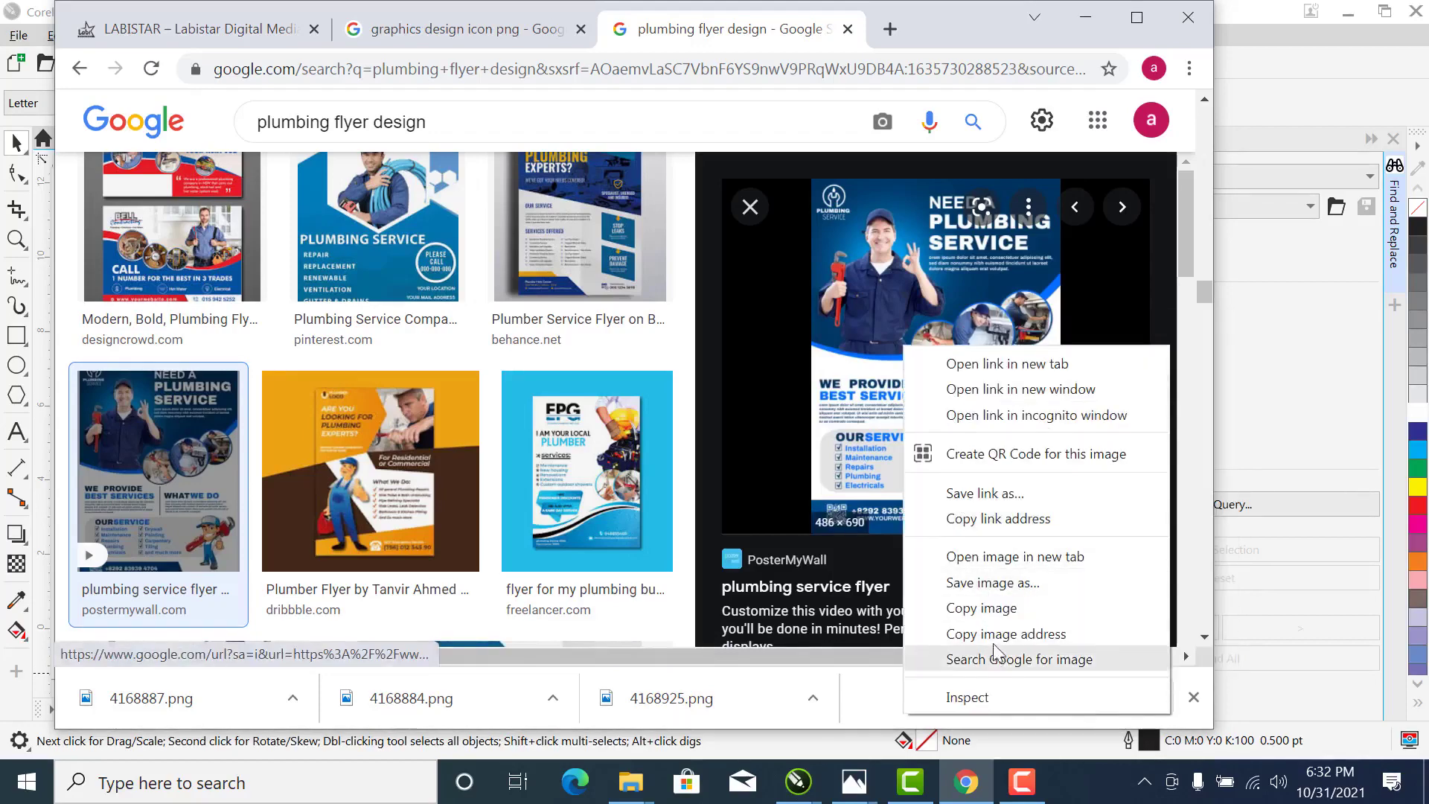
{"action": "left_click", "coordinate": [981, 607]}
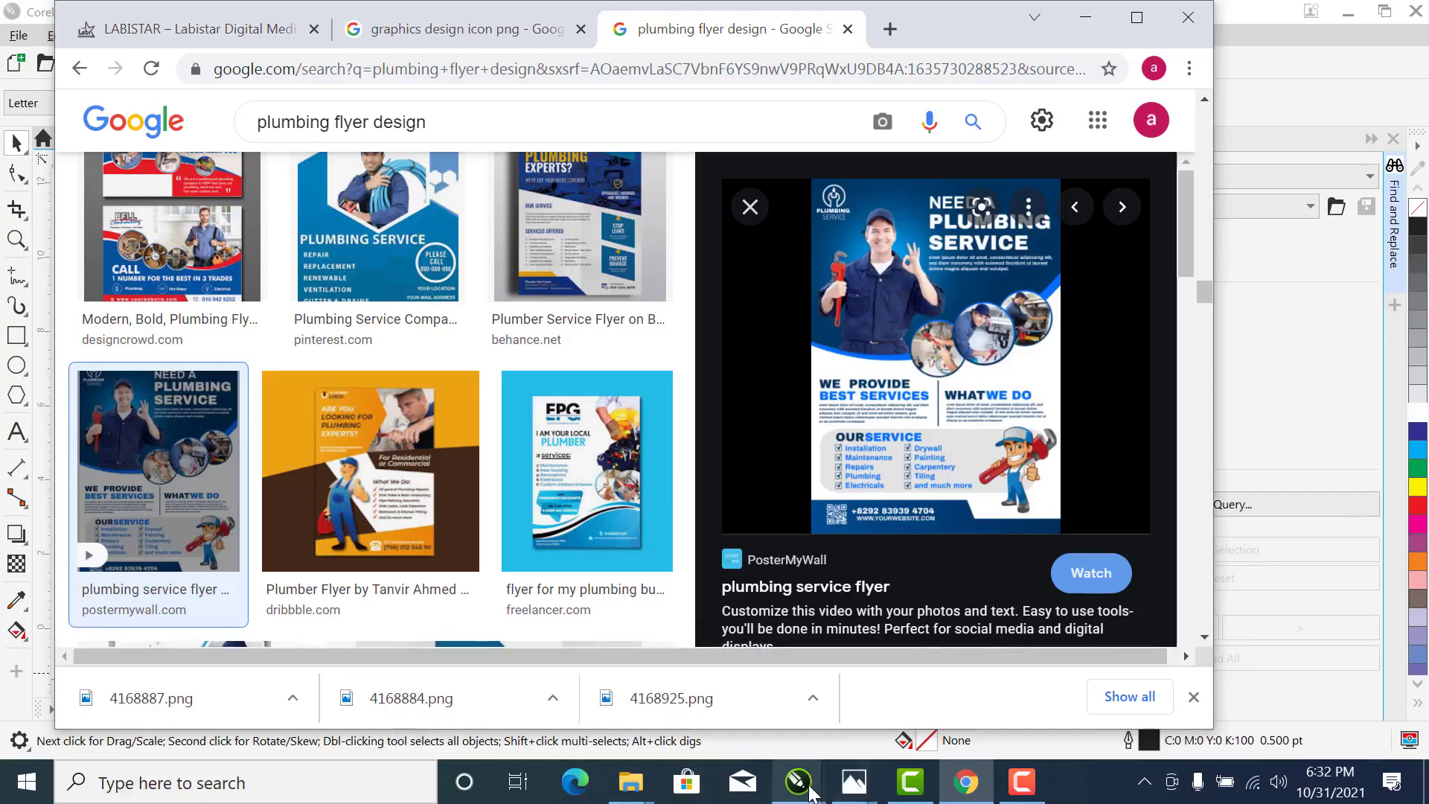
Switch to CorelDRAW, paste the copied plumbing flyer onto the page as a trial, and undo the paste
{"action": "mouse_move", "coordinate": [810, 789]}
{"action": "left_click", "coordinate": [815, 703]}
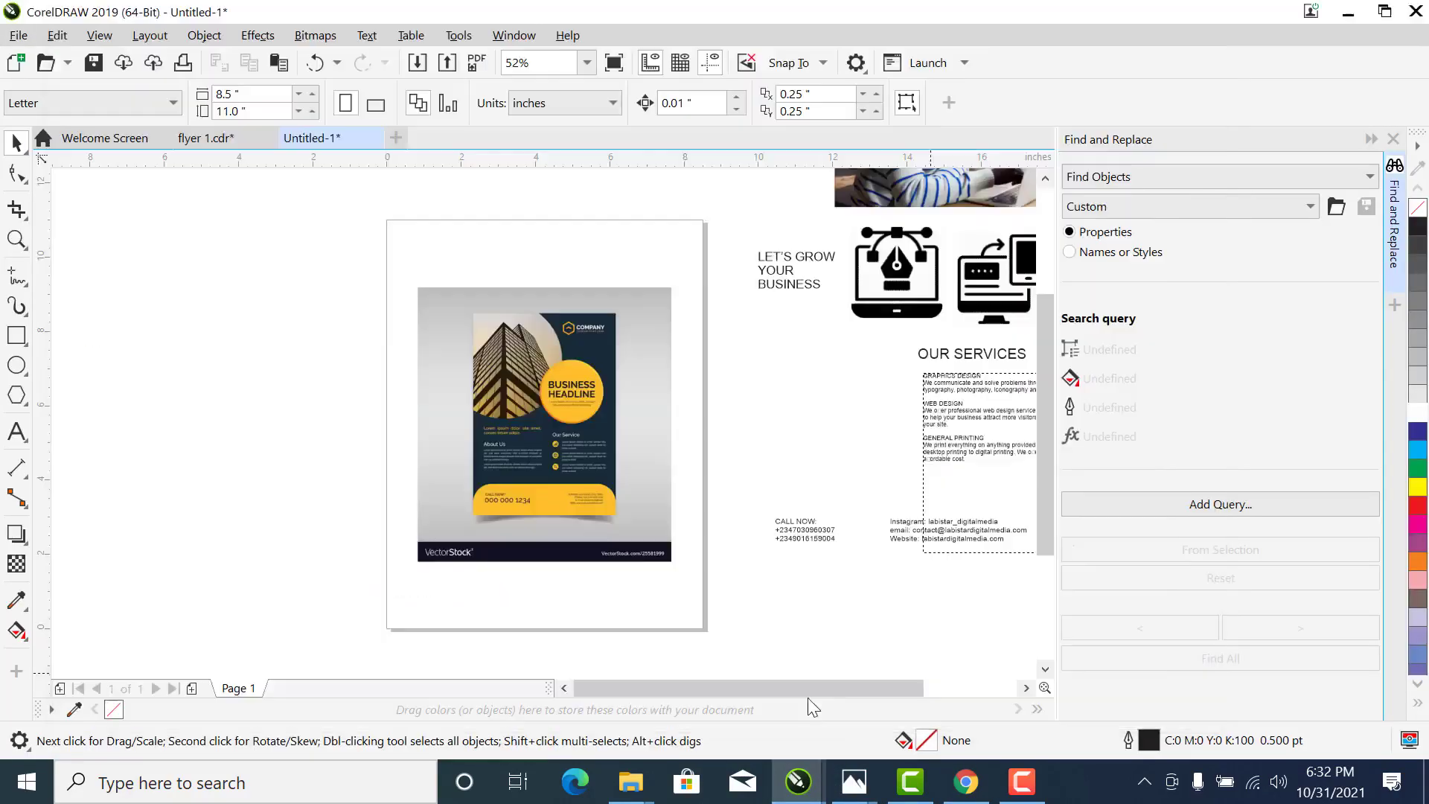
{"action": "right_click", "coordinate": [233, 291]}
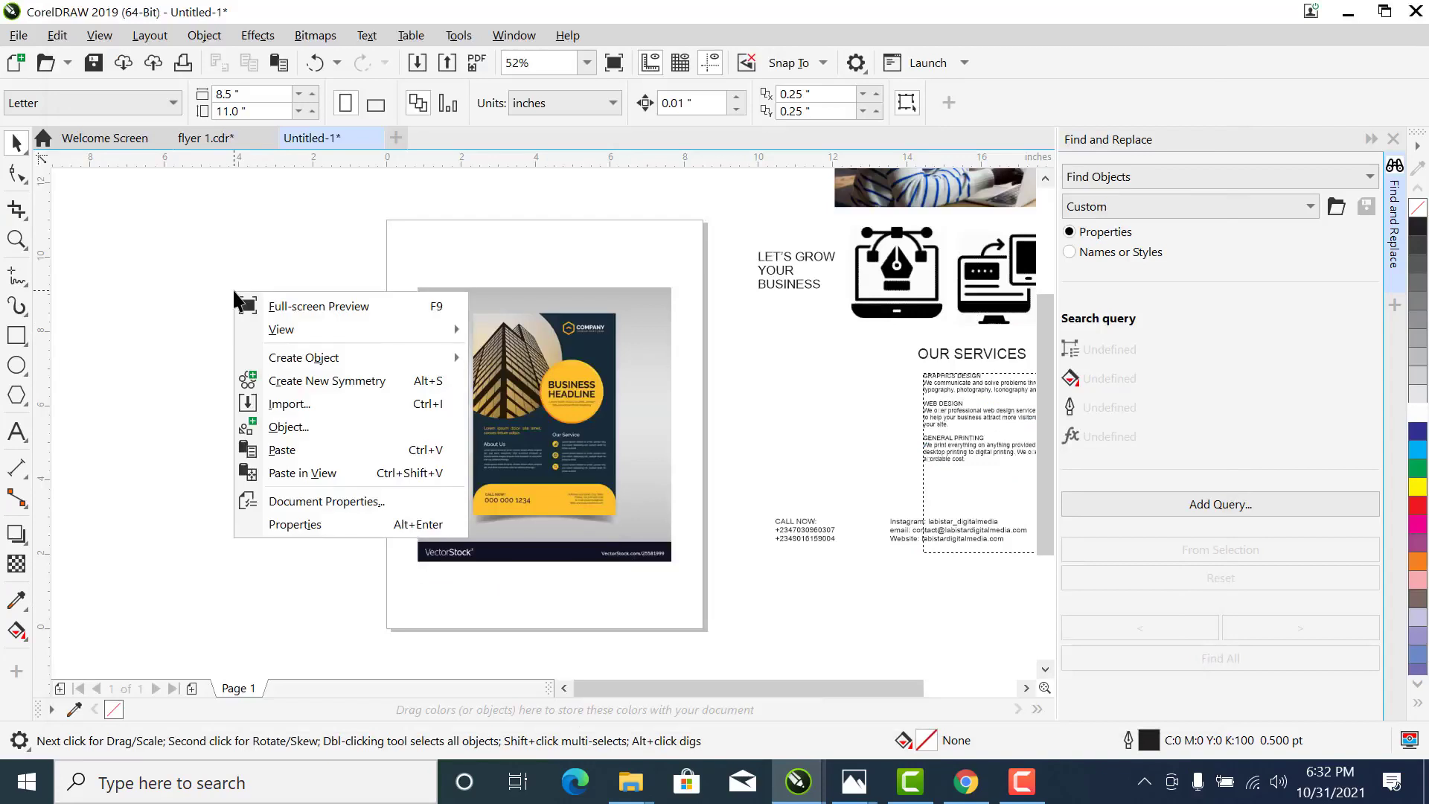
{"action": "left_click", "coordinate": [311, 450]}
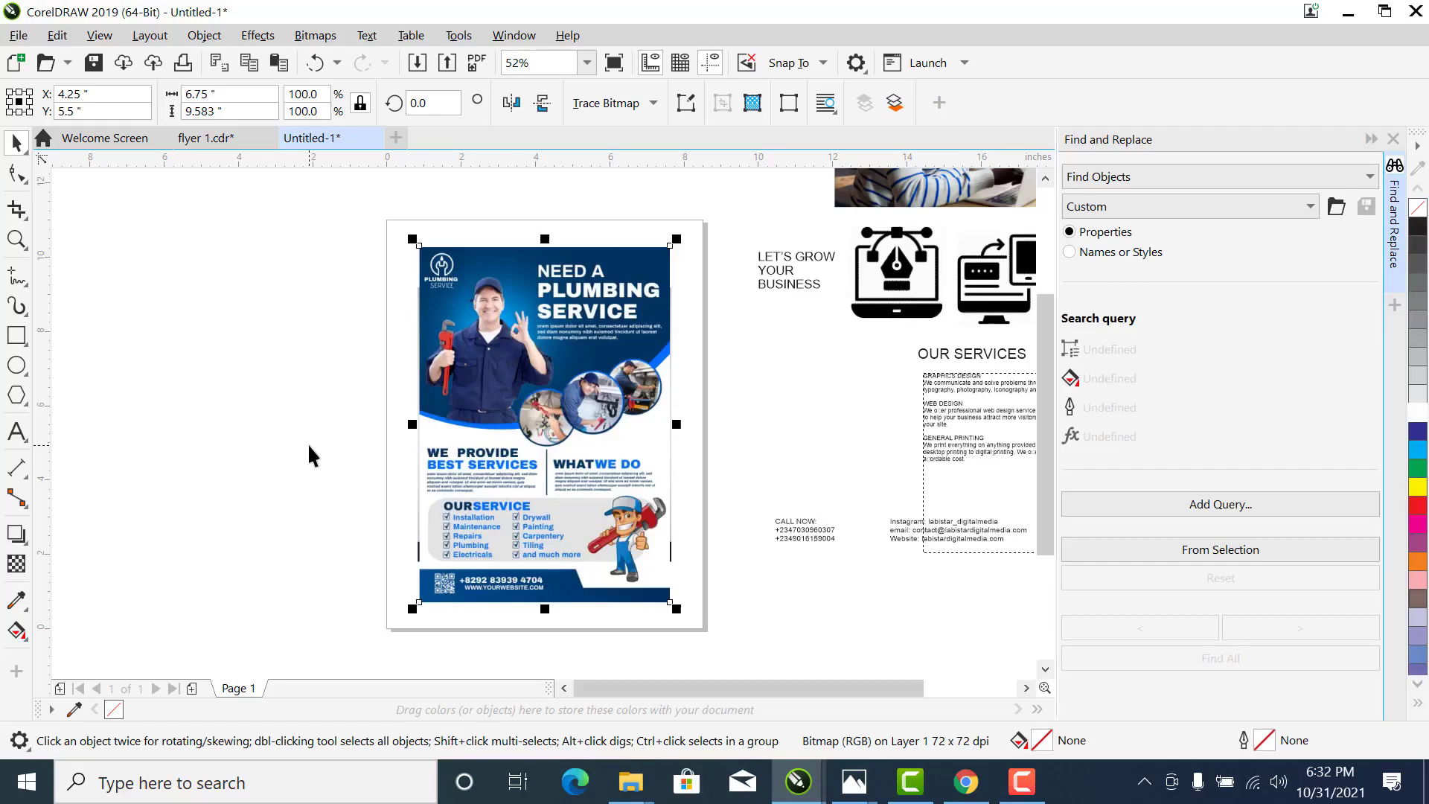
{"action": "key", "text": "ctrl+z"}
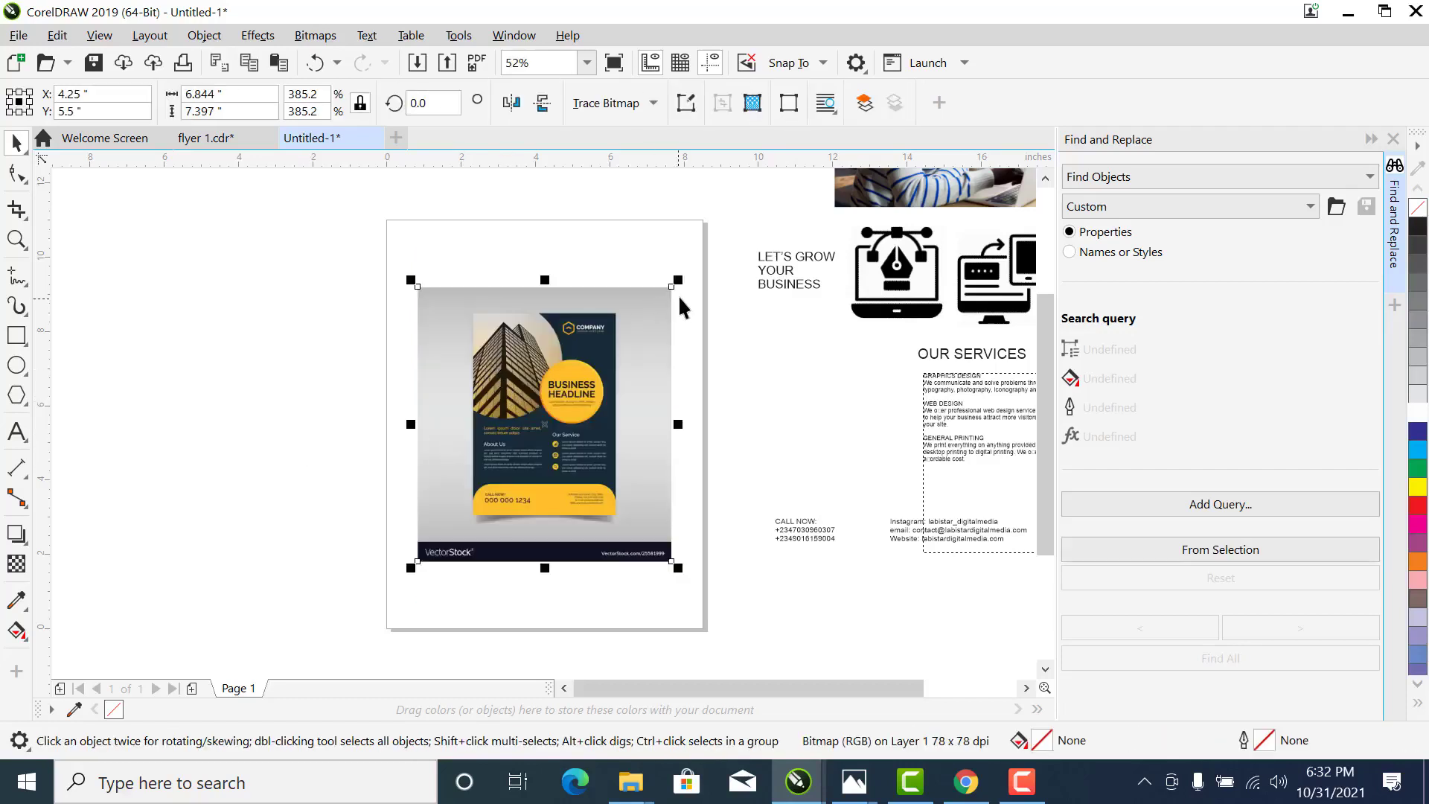
Enlarge the business flyer picture proportionally to the page's full width, about 8.64 inches wide
{"action": "left_click_drag", "start_coordinate": [678, 280], "coordinate": [713, 235]}
{"action": "left_click", "coordinate": [728, 208]}
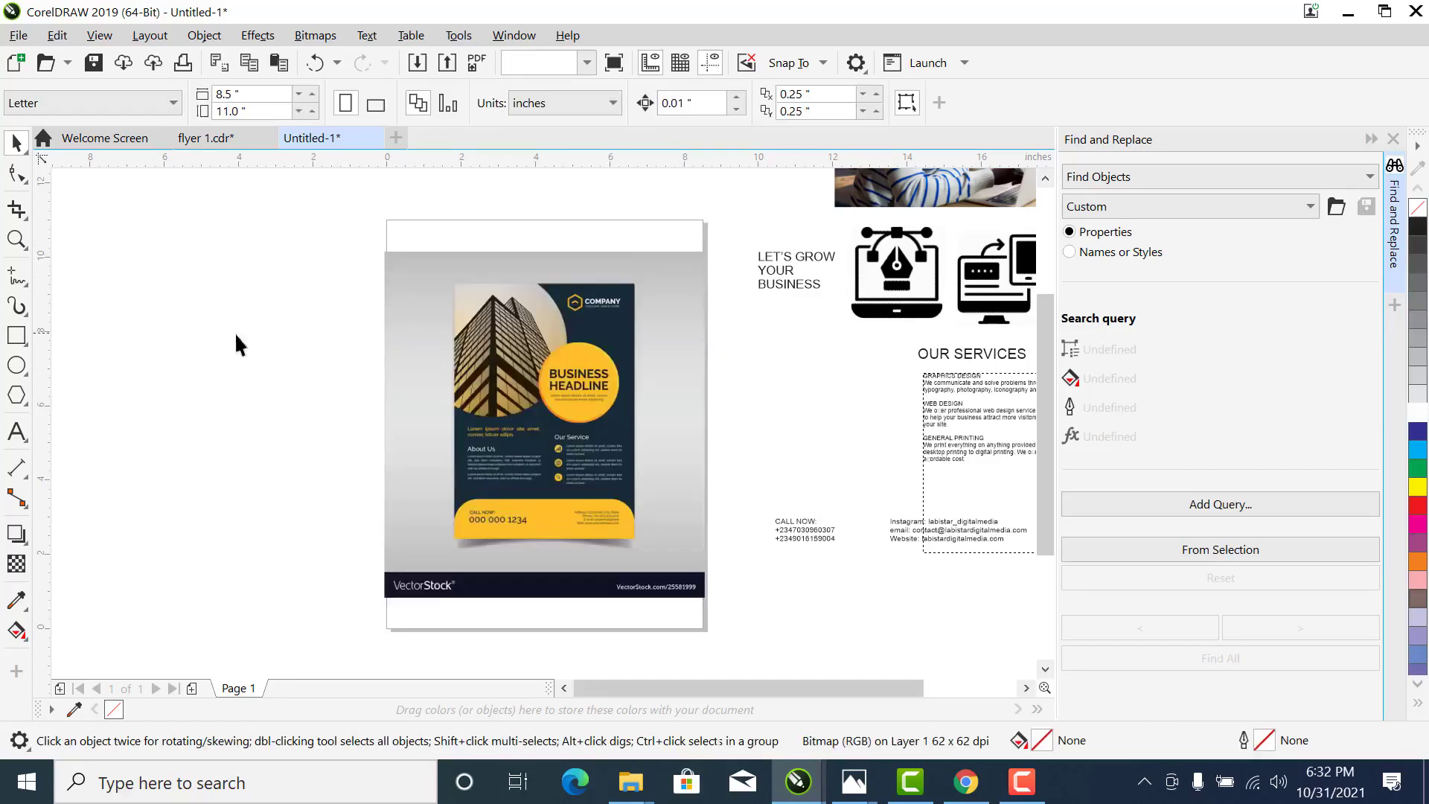
Set the page size to A5 and the drawing units to inches
{"action": "left_click", "coordinate": [106, 98]}
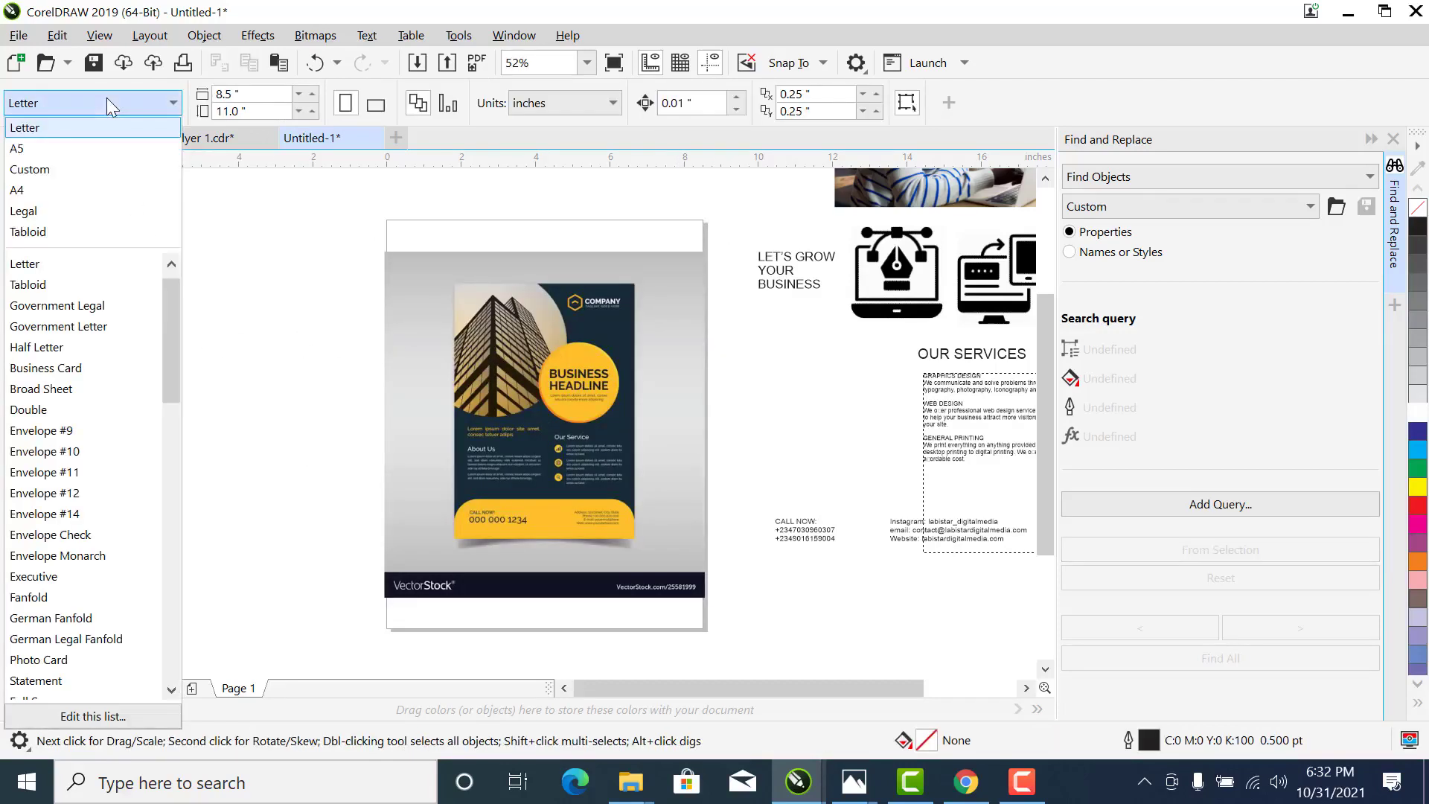
{"action": "left_click", "coordinate": [90, 148]}
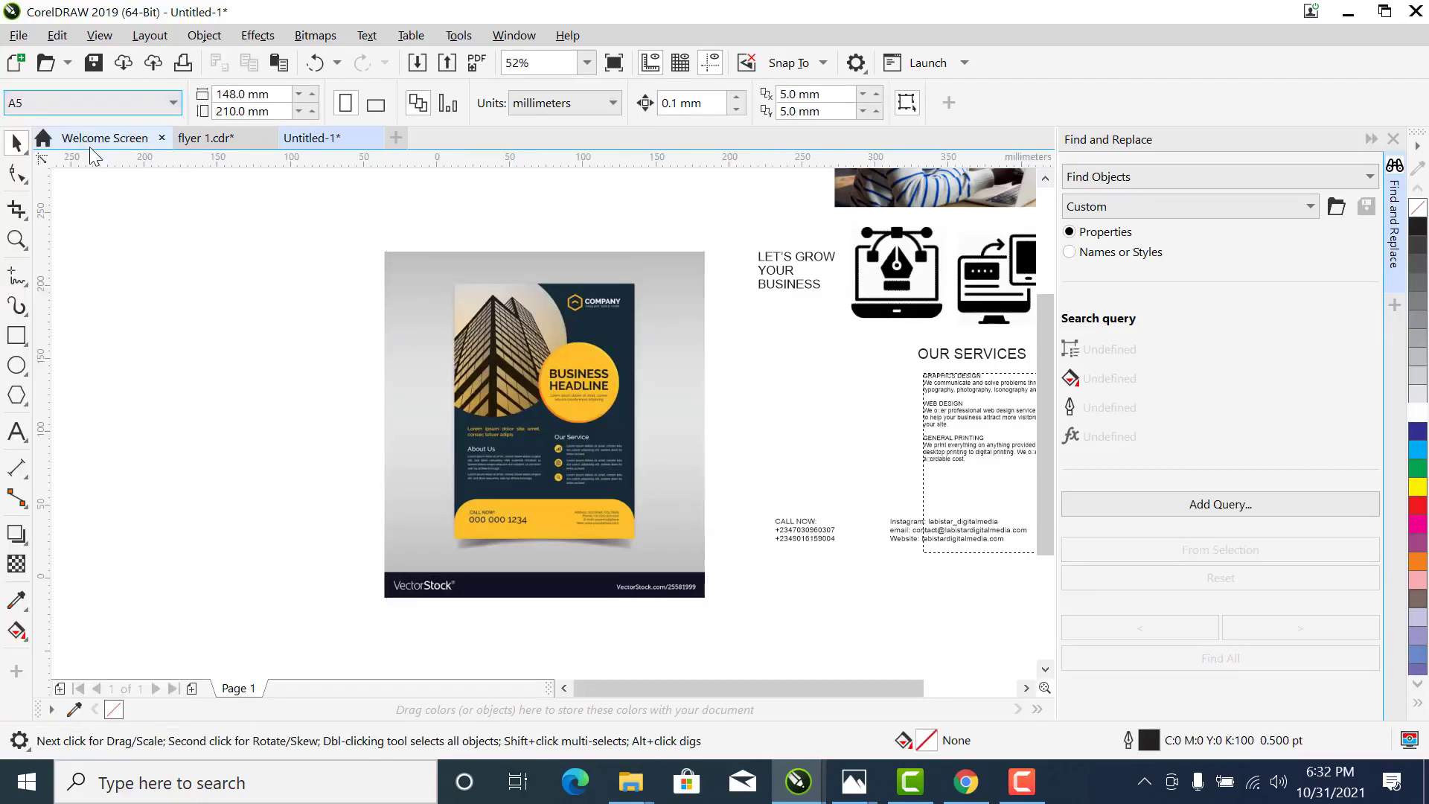
{"action": "left_click", "coordinate": [512, 357]}
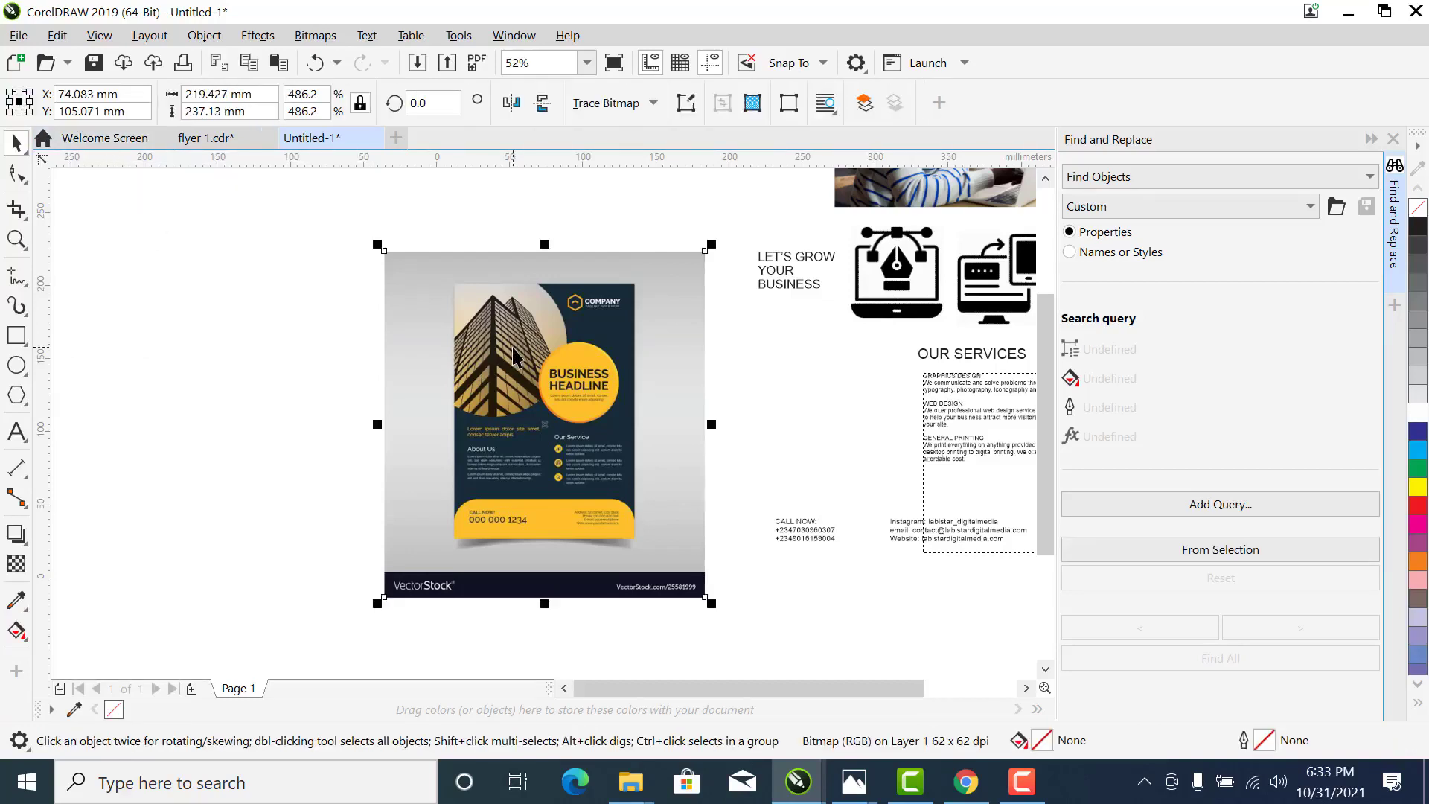
{"action": "left_click", "coordinate": [591, 221]}
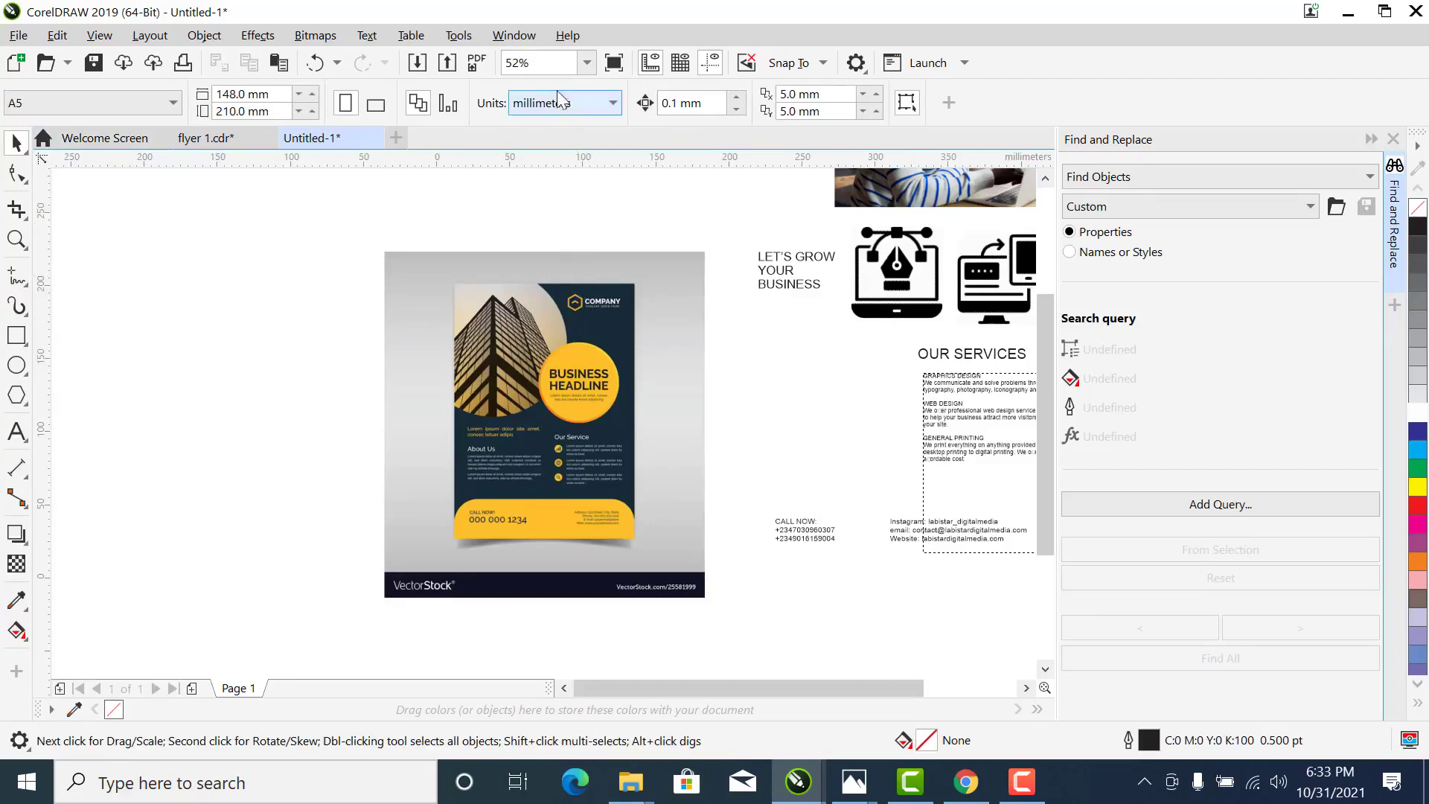
{"action": "left_click", "coordinate": [550, 110]}
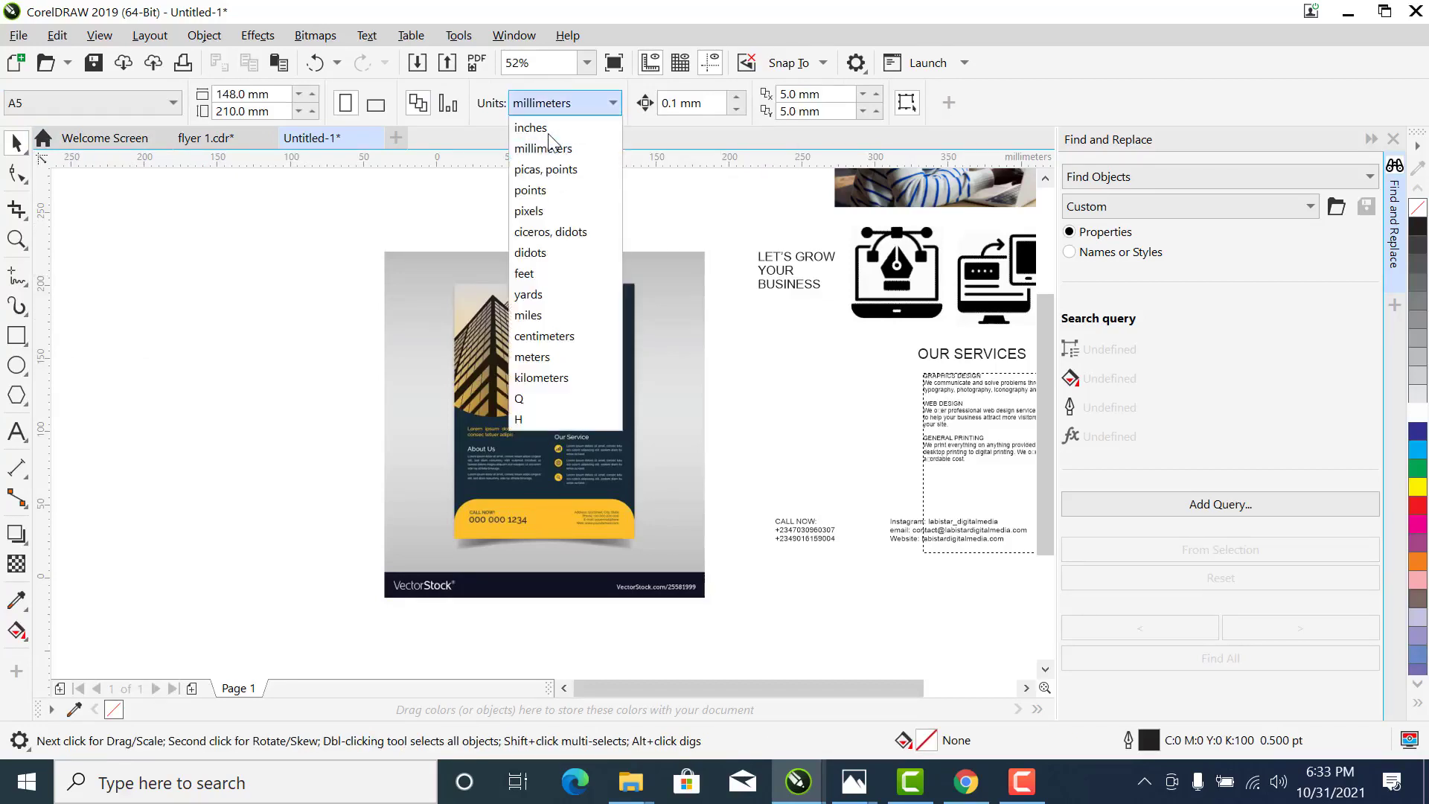
{"action": "left_click", "coordinate": [526, 131]}
Crop the grey background off the left and right sides of the business flyer picture with the Shape tool
{"action": "left_click", "coordinate": [524, 276]}
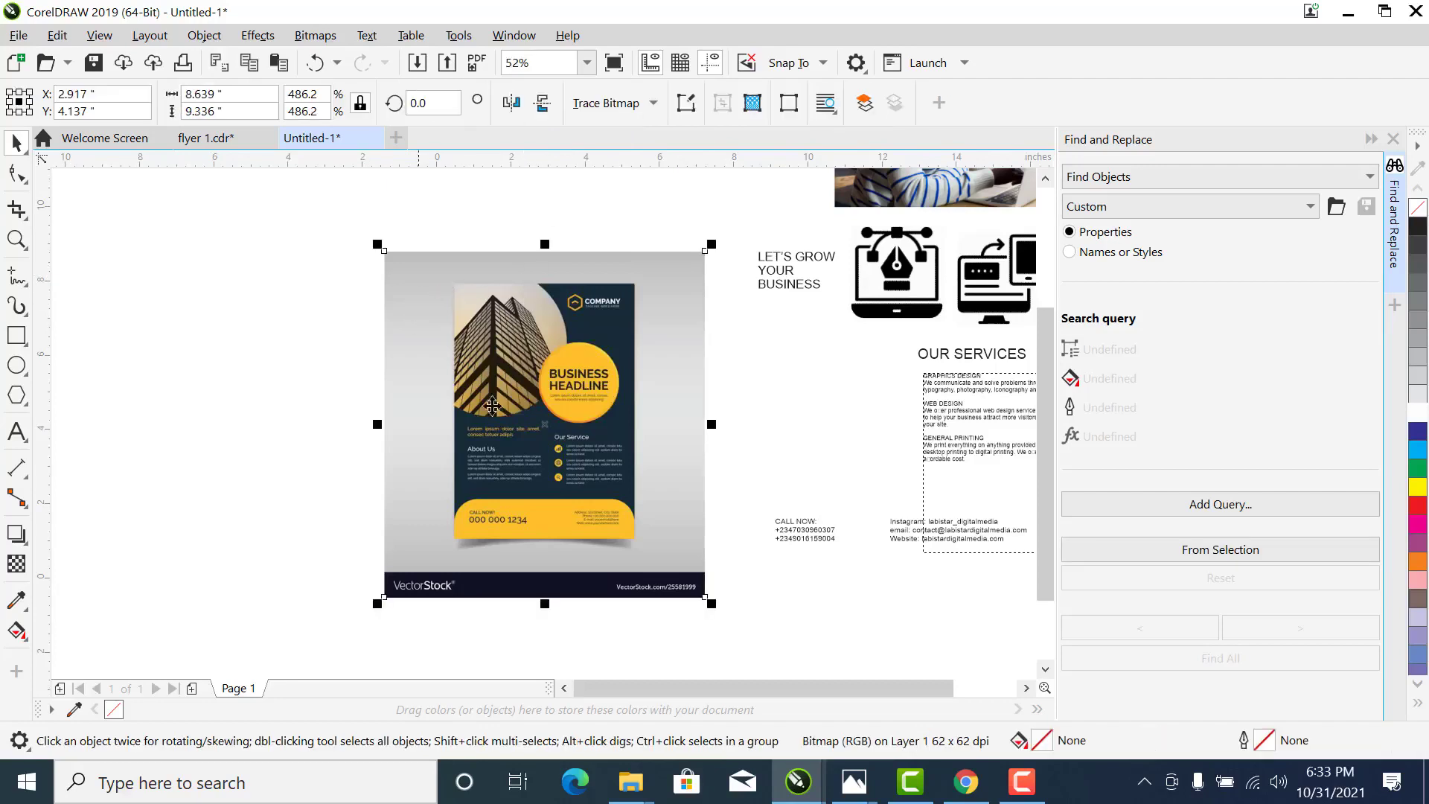
{"action": "left_click", "coordinate": [16, 173]}
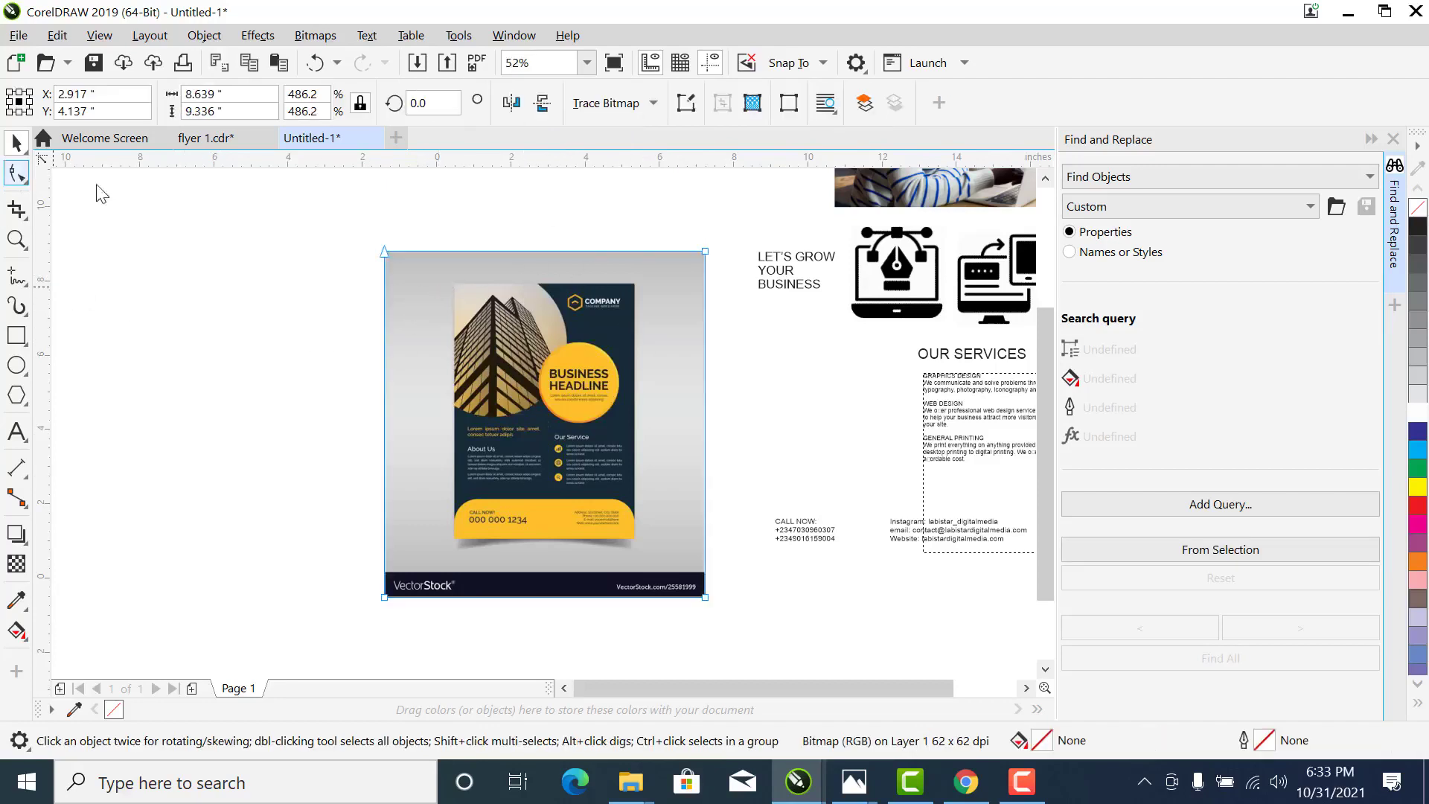
{"action": "left_click_drag", "start_coordinate": [357, 221], "coordinate": [455, 643]}
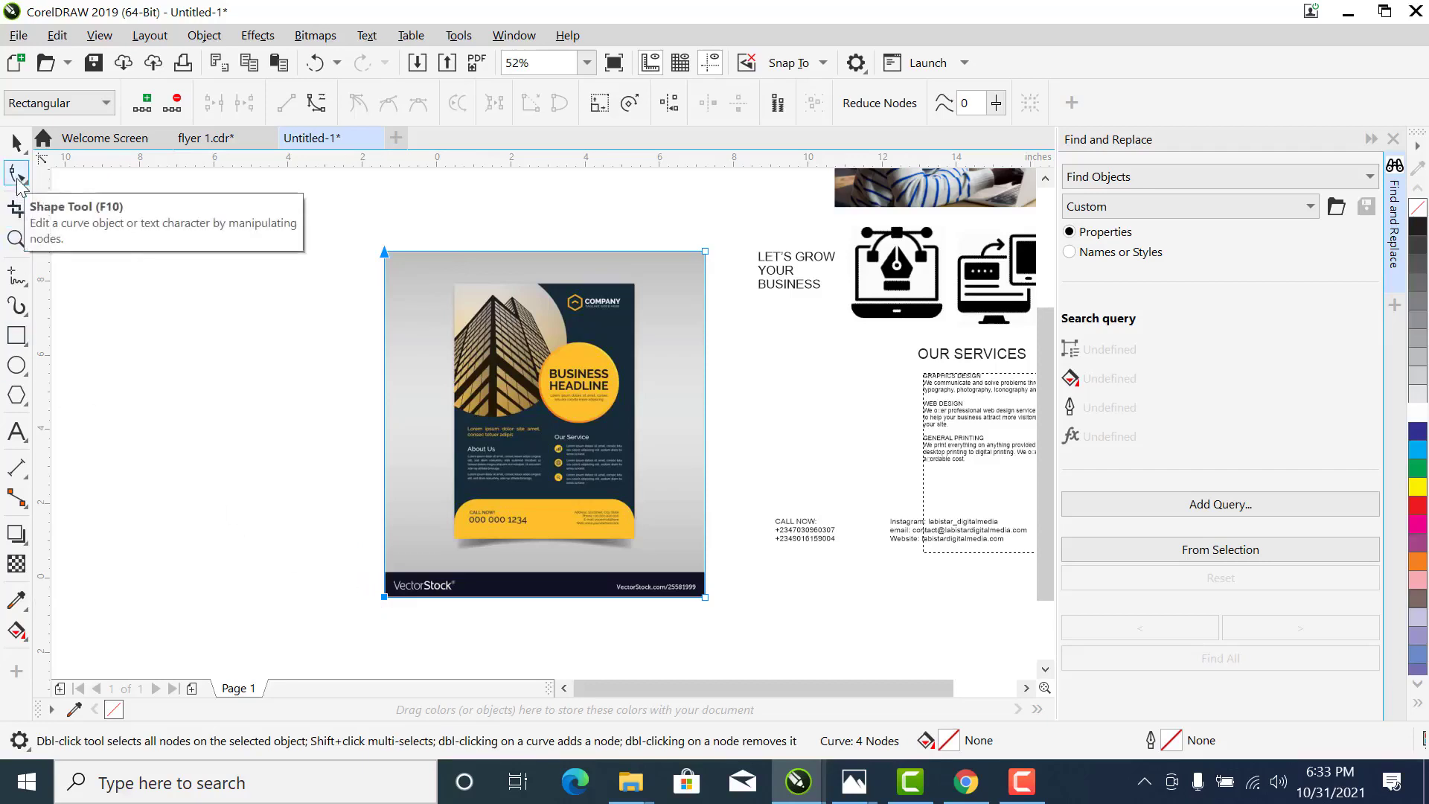
{"action": "left_click_drag", "start_coordinate": [355, 204], "coordinate": [453, 641]}
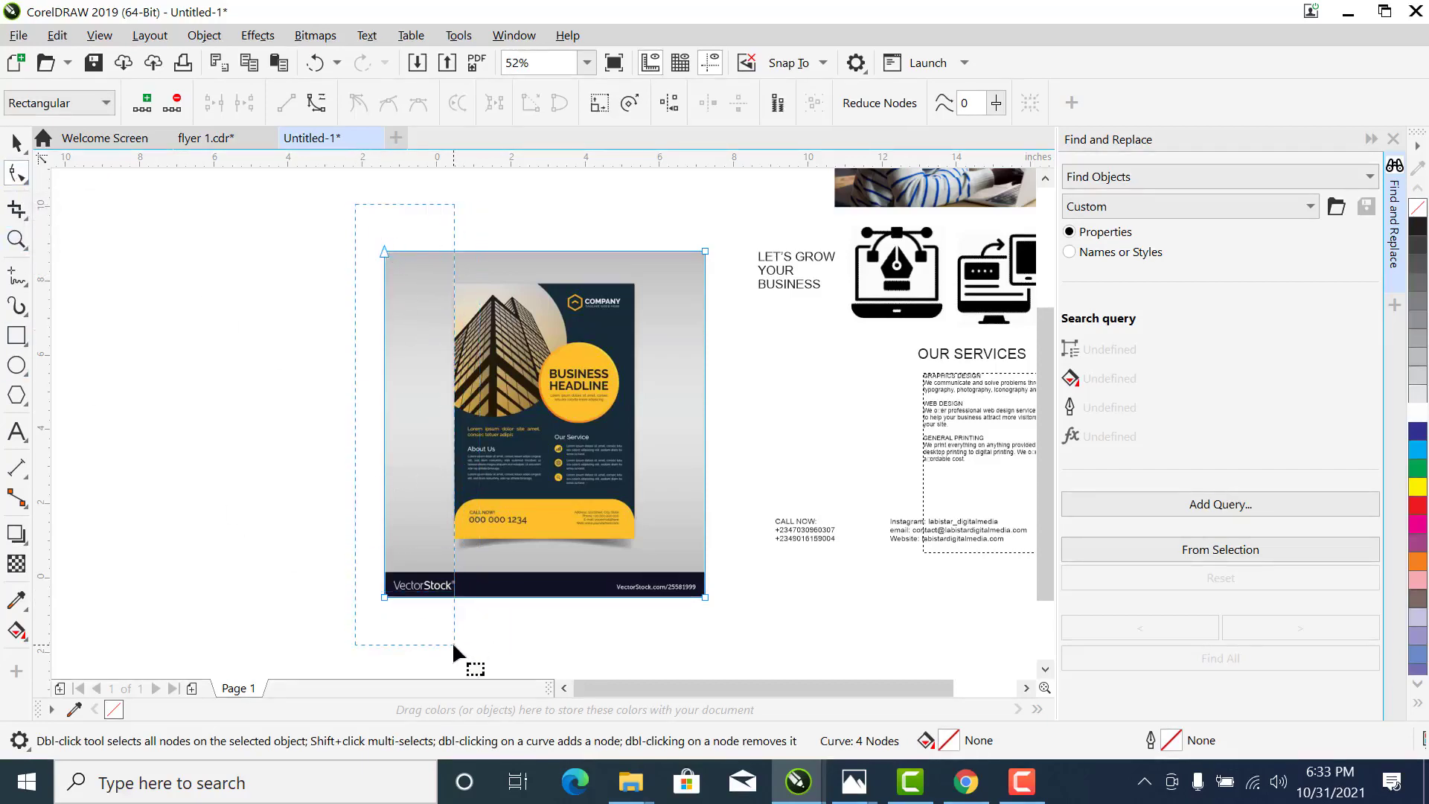
{"action": "left_click_drag", "start_coordinate": [385, 597], "coordinate": [452, 595]}
{"action": "left_click_drag", "start_coordinate": [779, 209], "coordinate": [634, 626]}
{"action": "left_click_drag", "start_coordinate": [705, 597], "coordinate": [634, 598]}
Crop the picture's bottom and top edges to the flyer itself, leaving it about 4.89 by 6.87 inches, and select it
{"action": "left_click_drag", "start_coordinate": [706, 622], "coordinate": [440, 511]}
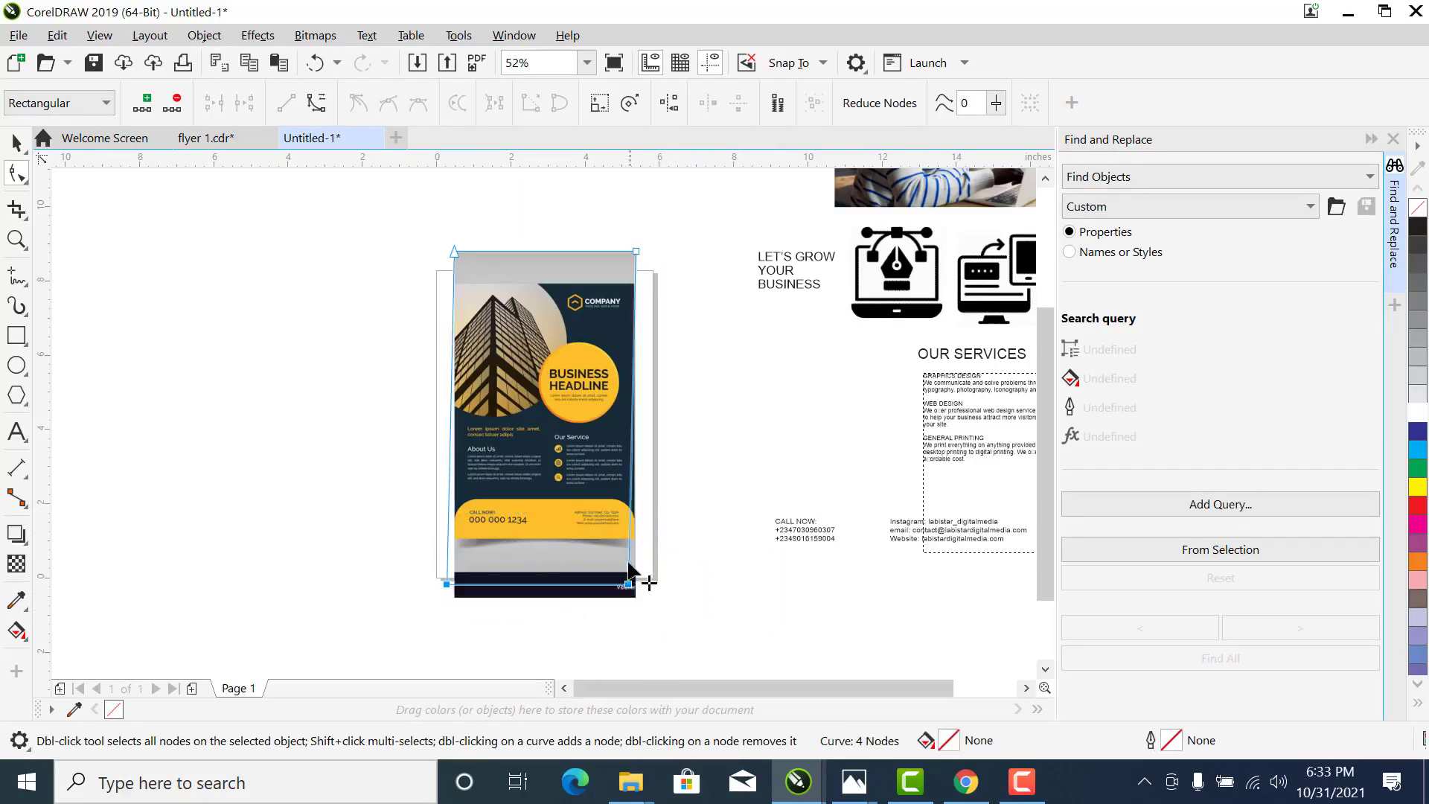
{"action": "left_click_drag", "start_coordinate": [634, 593], "coordinate": [638, 540]}
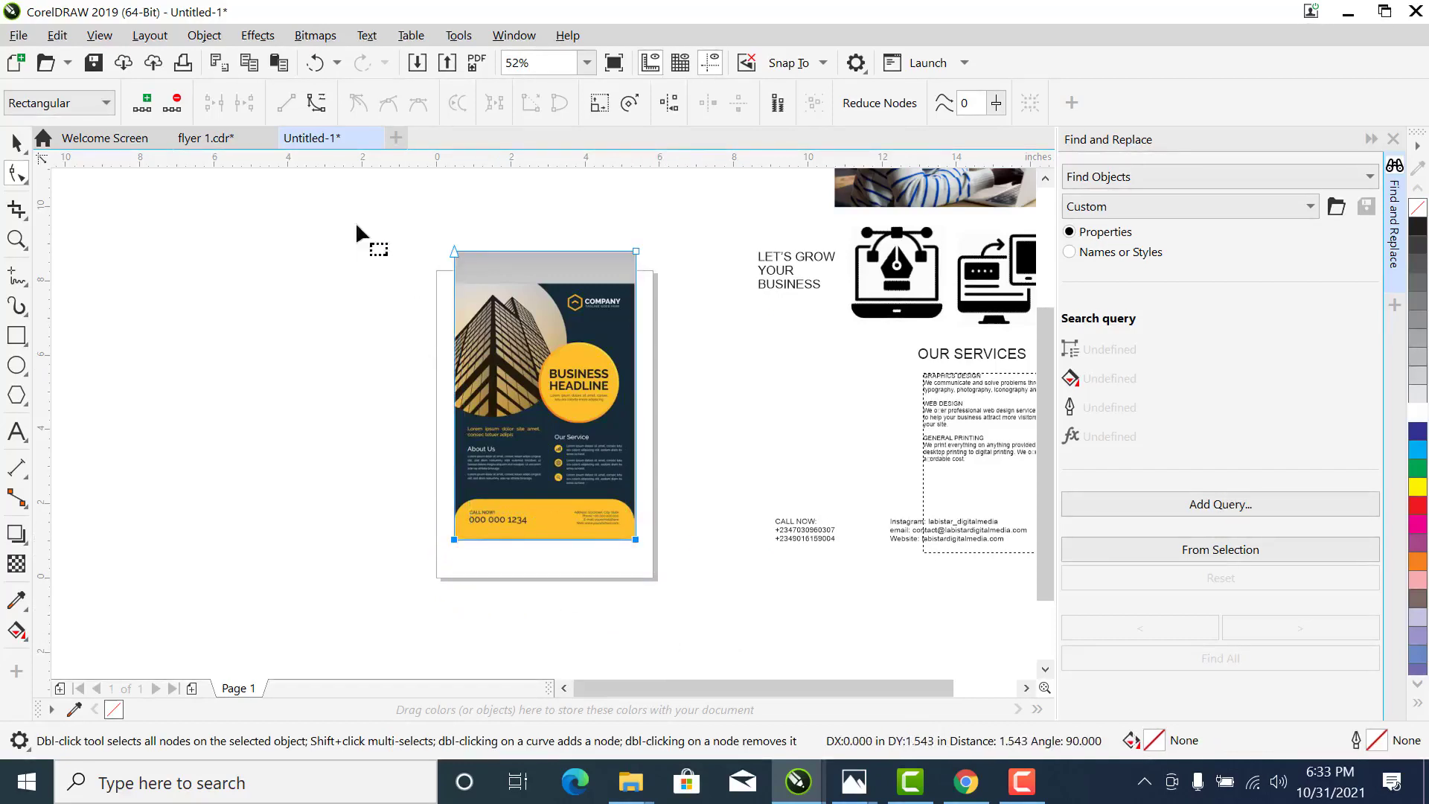
{"action": "left_click_drag", "start_coordinate": [360, 239], "coordinate": [637, 360]}
{"action": "left_click_drag", "start_coordinate": [636, 253], "coordinate": [638, 286]}
{"action": "key", "text": "space"}
{"action": "left_click", "coordinate": [589, 393]}
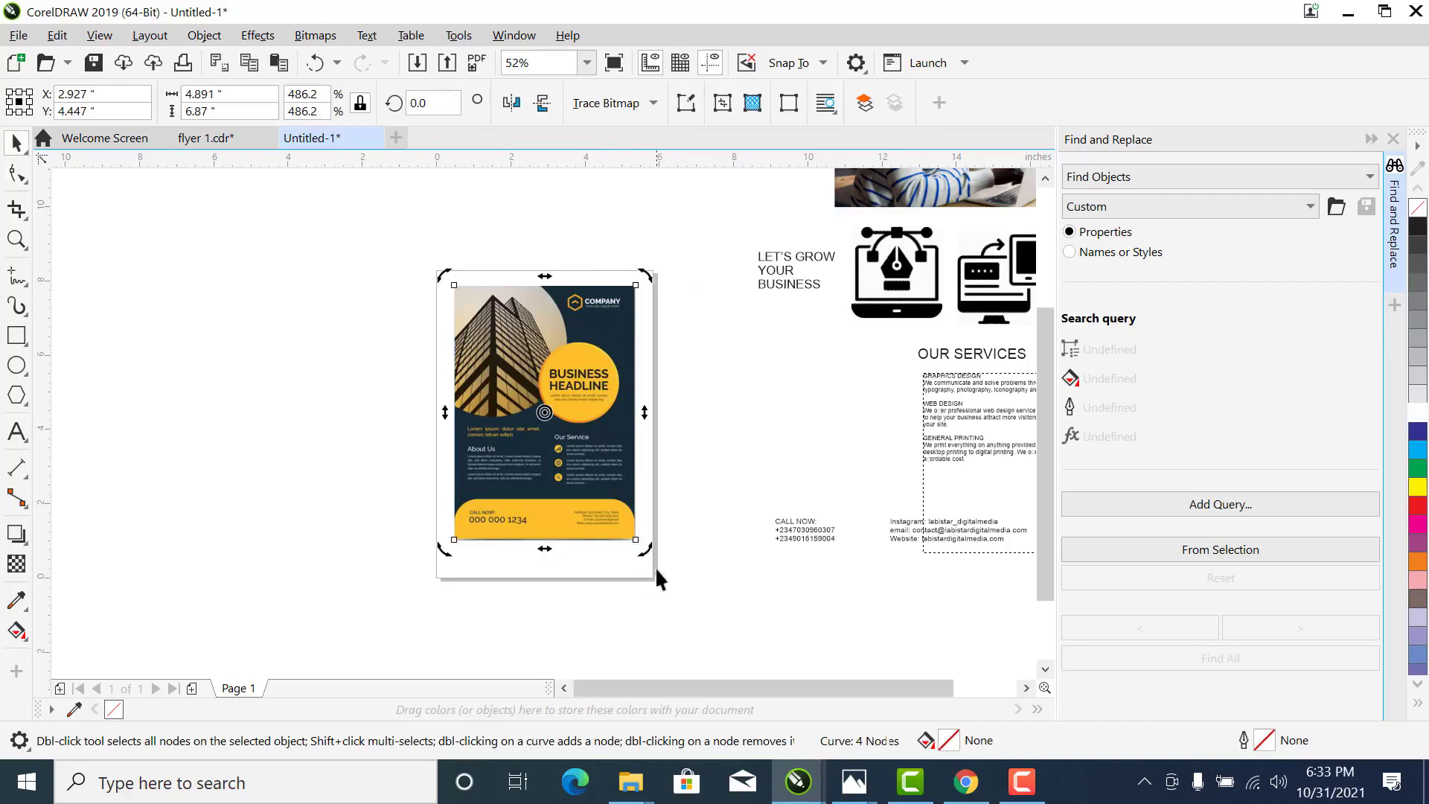
Enlarge the business flyer picture proportionally to about 5.99 by 8.42 inches and centre it on the A5 page
{"action": "left_click", "coordinate": [656, 567]}
{"action": "left_click", "coordinate": [622, 521]}
{"action": "left_click_drag", "start_coordinate": [651, 555], "coordinate": [664, 582]}
{"action": "key", "text": "p"}
{"action": "left_click", "coordinate": [694, 413]}
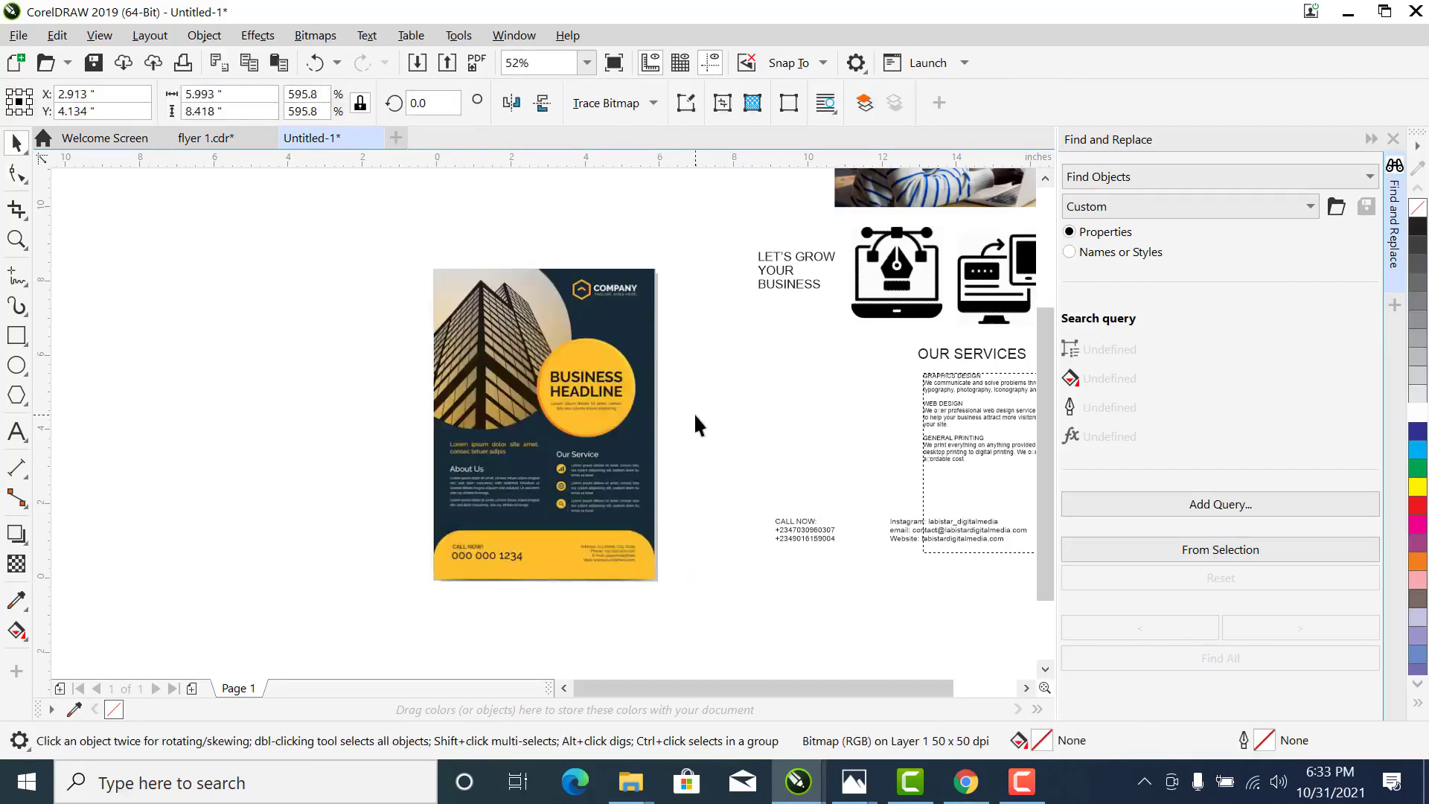
Add a page-frame rectangle matching the A5 page, 5.827 by 8.268 inches, over the flyer picture
{"action": "left_click", "coordinate": [607, 463]}
{"action": "key", "text": "F2"}
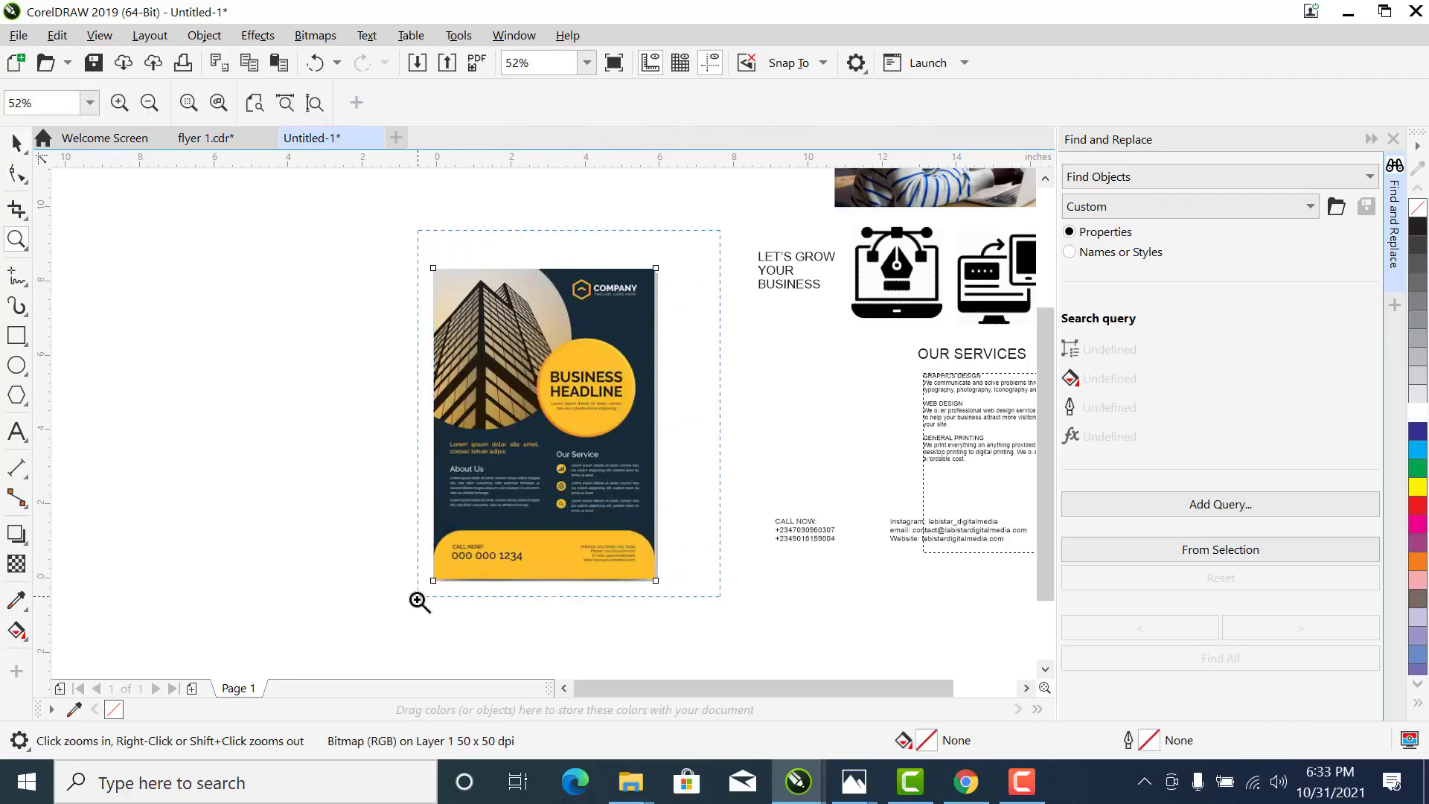
{"action": "left_click", "coordinate": [393, 630]}
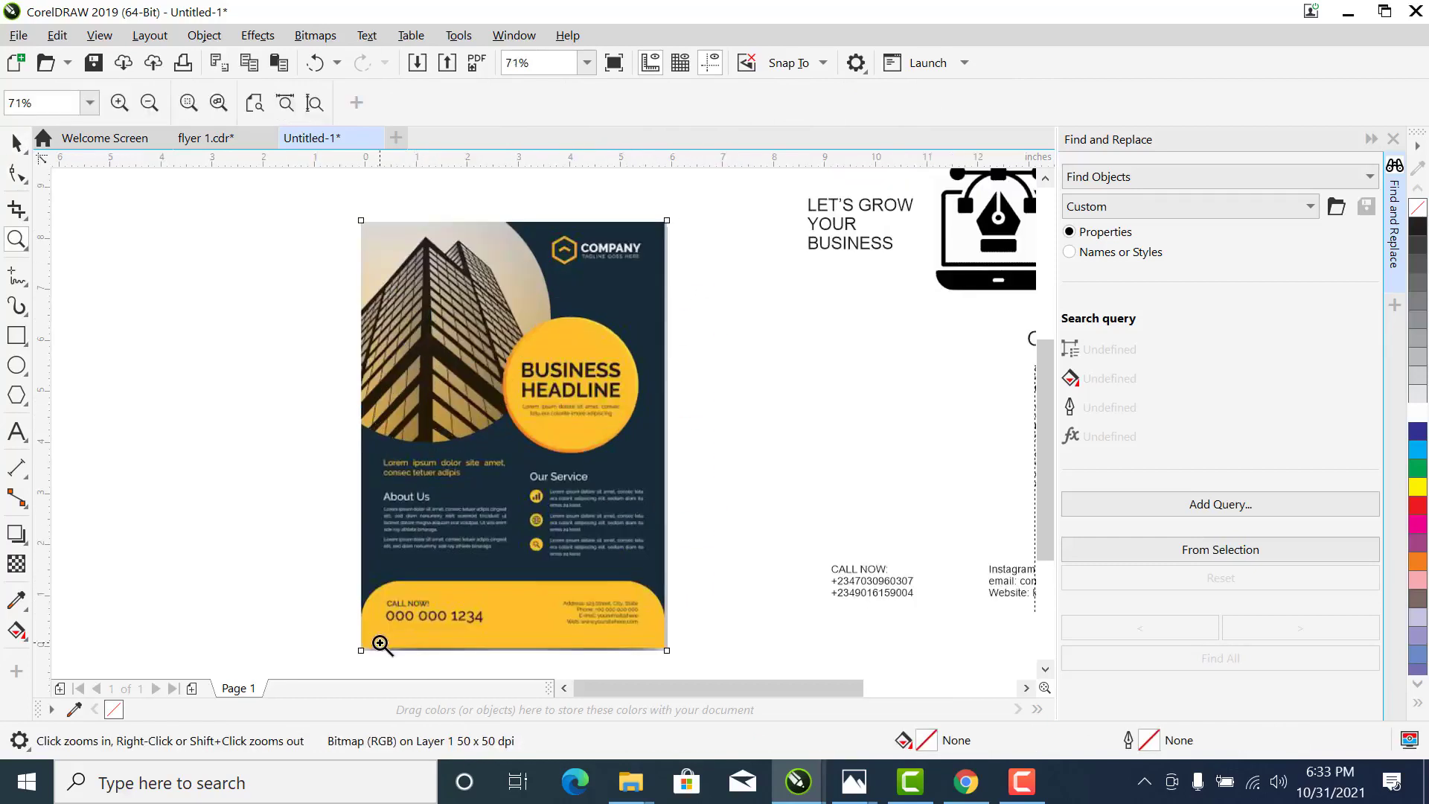
{"action": "double_click", "coordinate": [18, 336]}
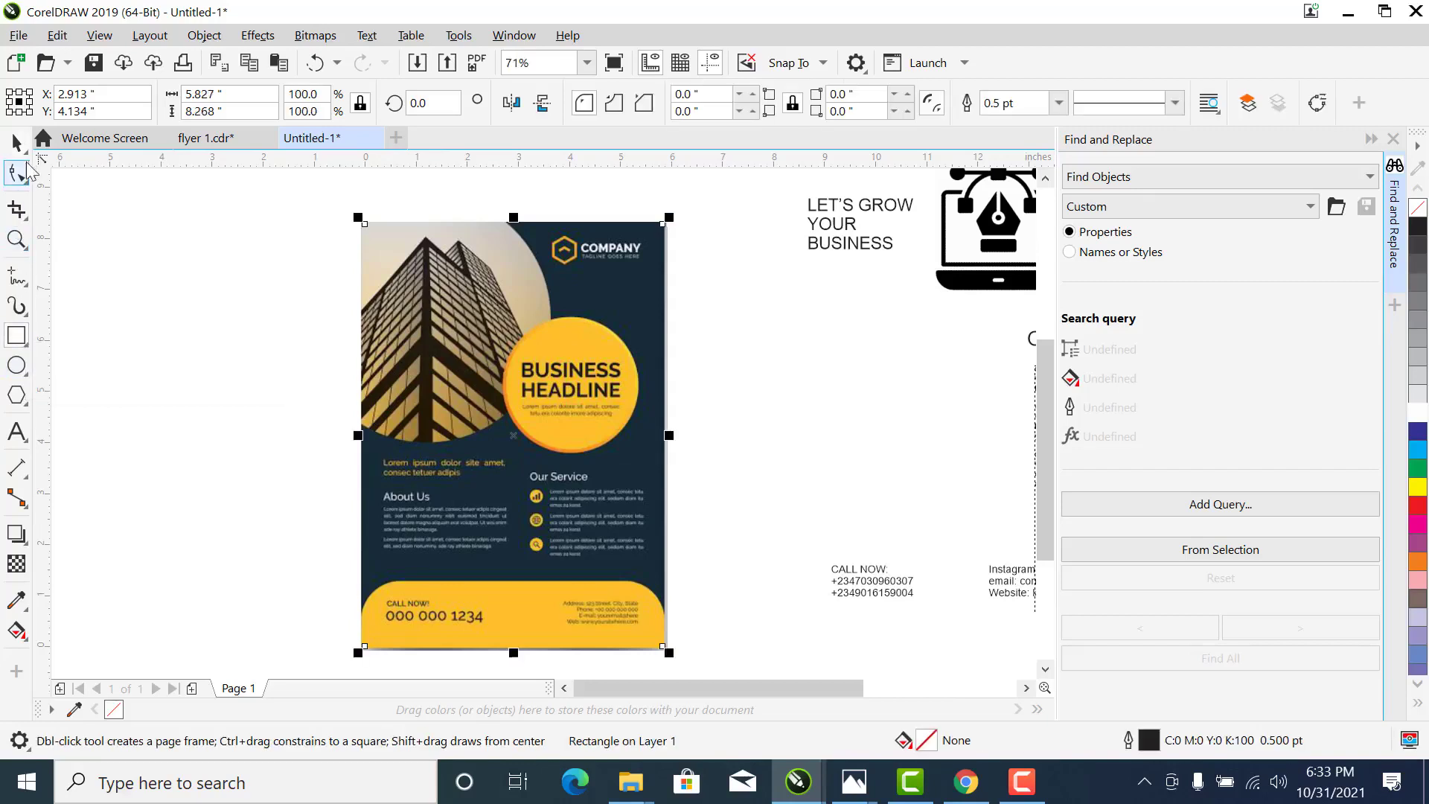
{"action": "left_click", "coordinate": [16, 142]}
Send the flyer picture to the back, behind the page-frame rectangle, keeping it centred on the page
{"action": "mouse_move", "coordinate": [542, 405]}
{"action": "left_mouse_down"}
{"action": "mouse_move", "coordinate": [717, 405]}
{"action": "mouse_move", "coordinate": [695, 392]}
{"action": "left_mouse_up"}
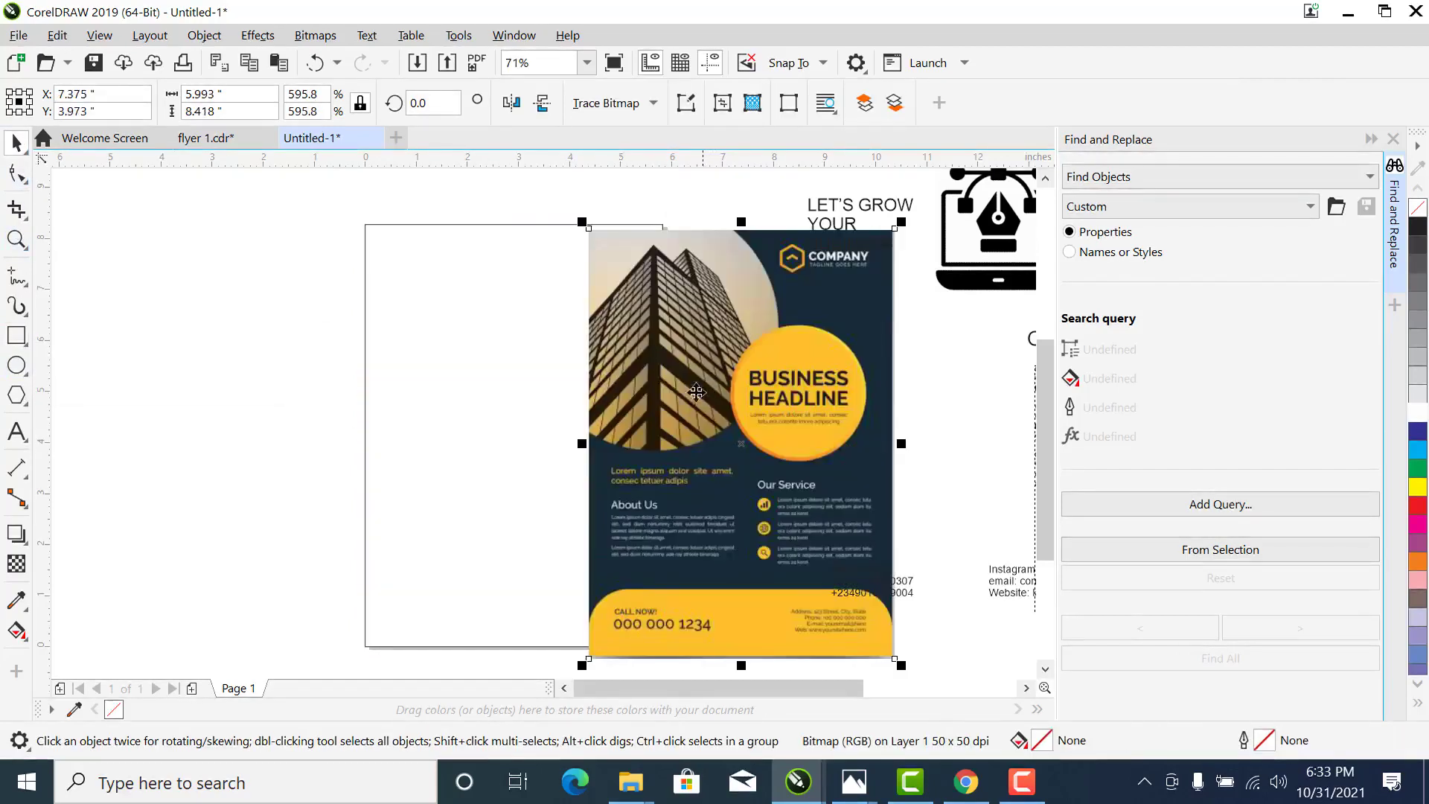
{"action": "key", "text": "ctrl+z"}
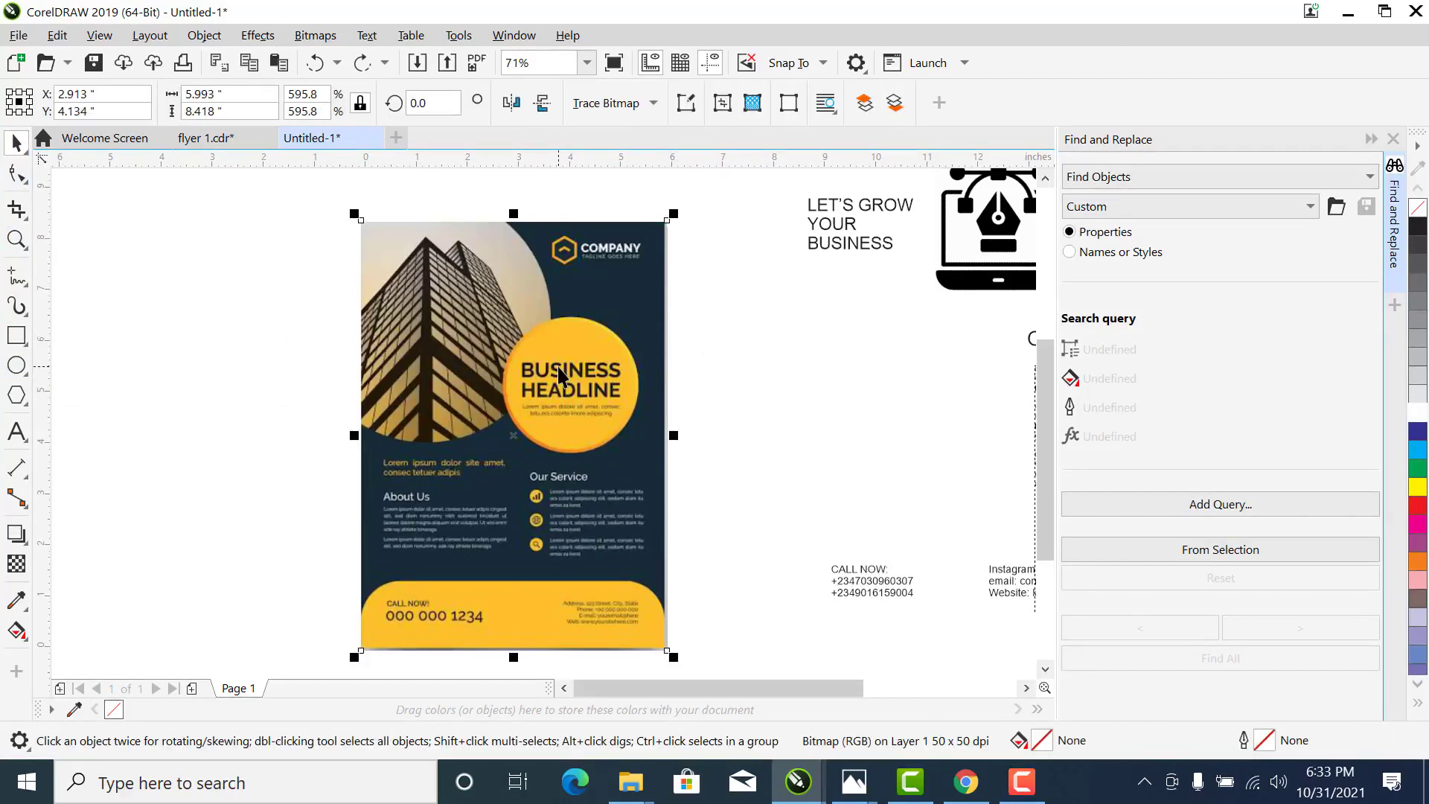
{"action": "key", "text": "shift+Page_Down"}
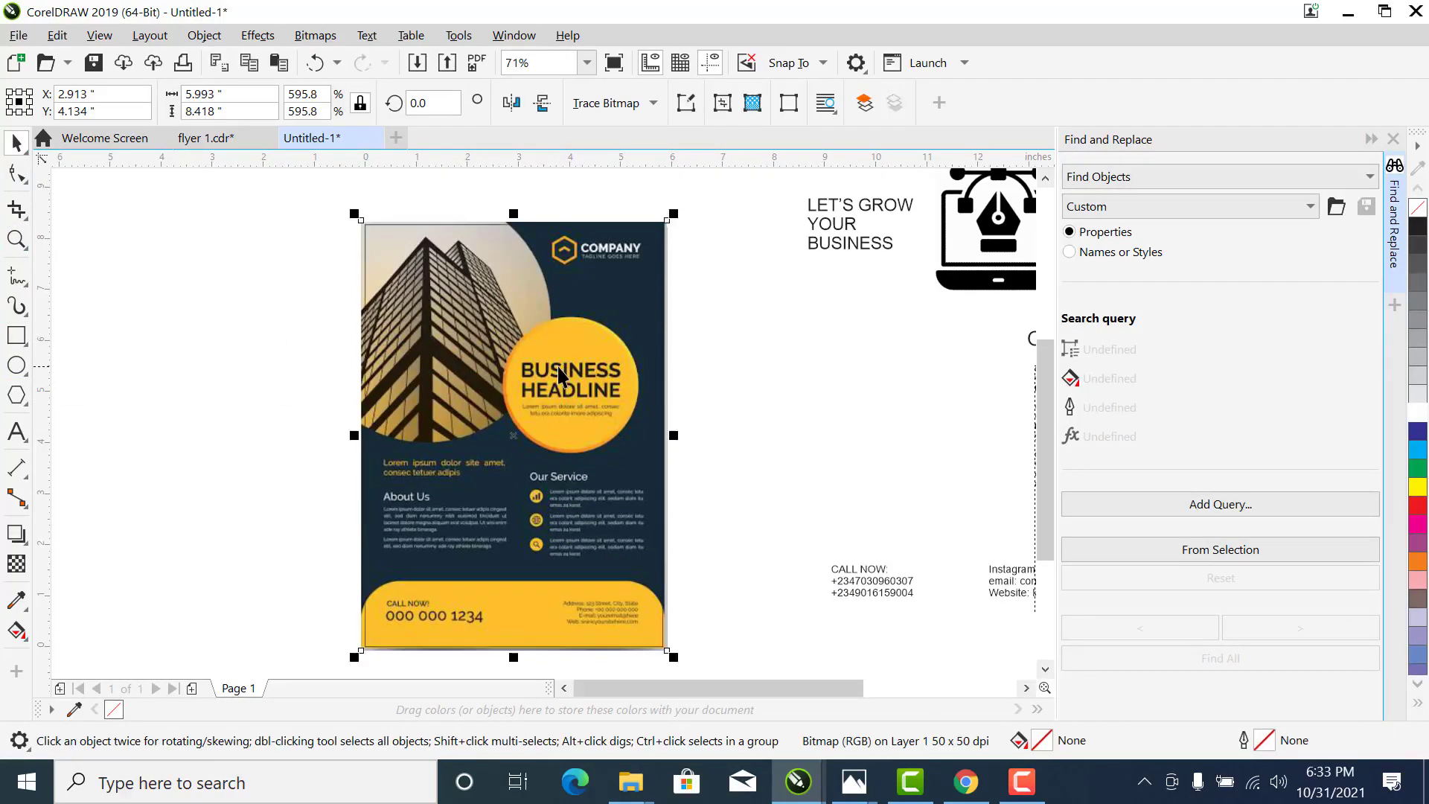
{"action": "left_click", "coordinate": [707, 324]}
{"action": "left_click", "coordinate": [625, 362]}
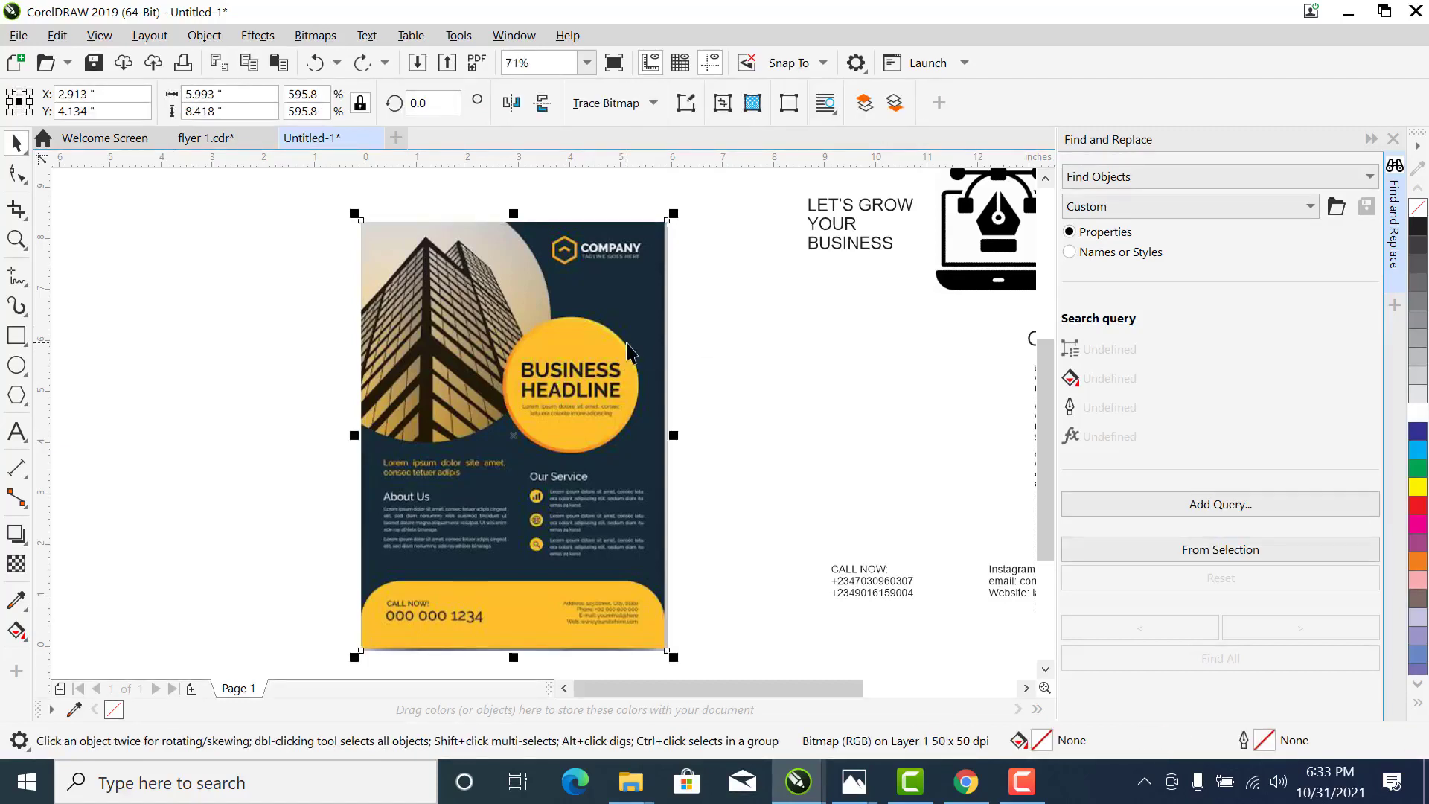
{"action": "key", "text": "shift+Page_Down"}
{"action": "key", "text": "Tab"}
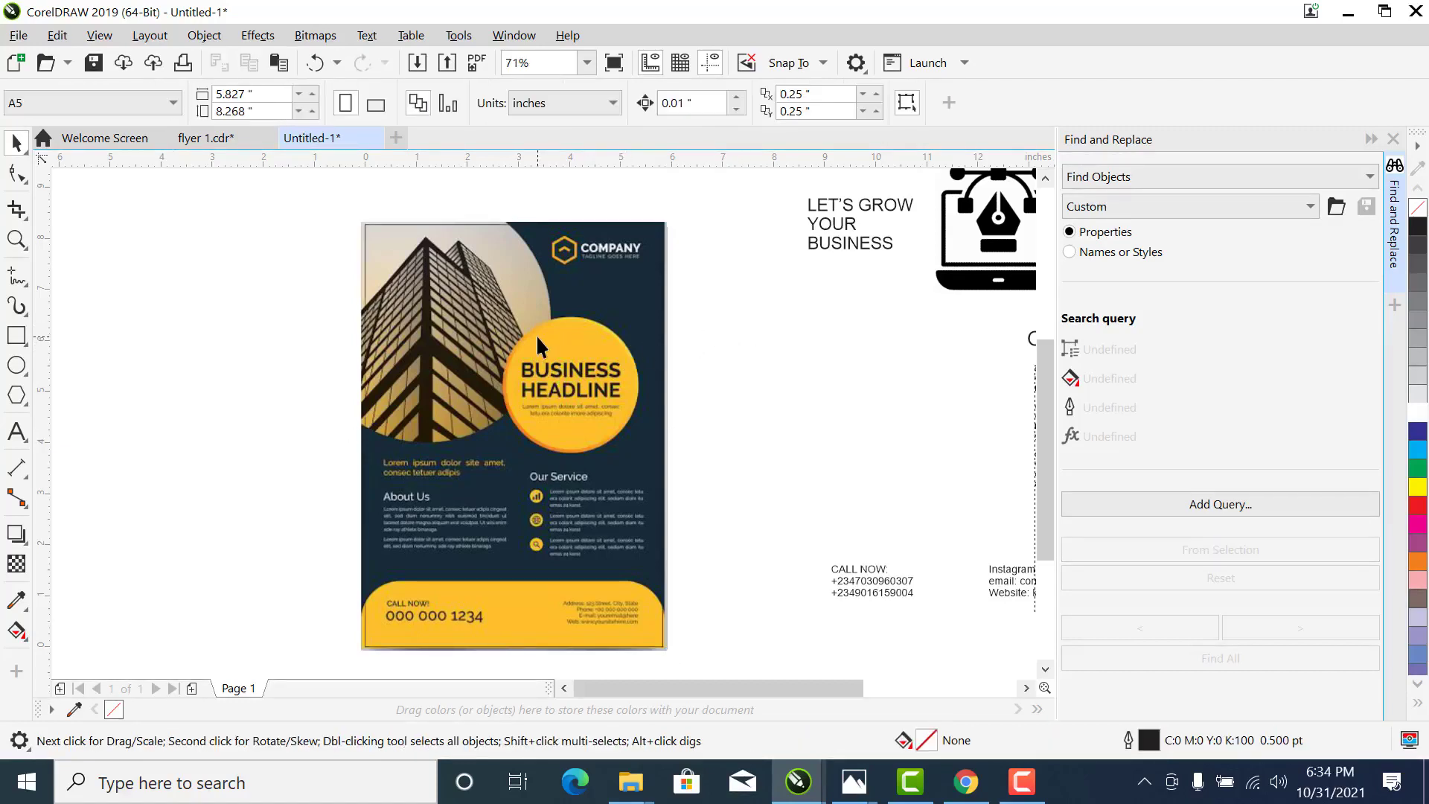
{"action": "left_click", "coordinate": [711, 333]}
Examine the reference flyer and the prepared materials beside it: photo, logo, service icons, headline, services, about and contact texts
{"action": "scroll", "coordinate": [358, 296], "scroll_direction": "down", "scroll_amount": 2}
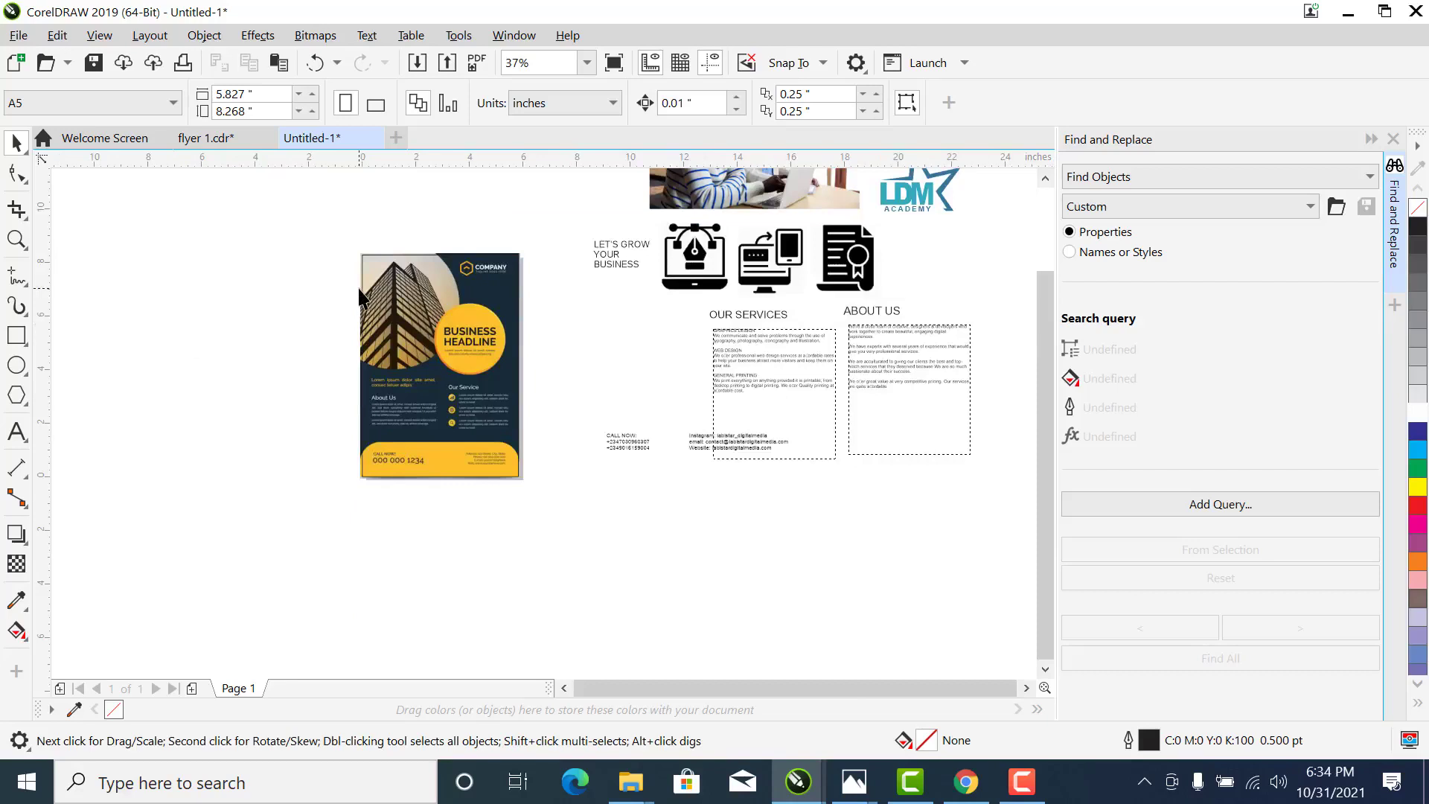
{"action": "key", "text": "z"}
{"action": "left_click_drag", "start_coordinate": [575, 227], "coordinate": [311, 519]}
{"action": "key", "text": "space"}
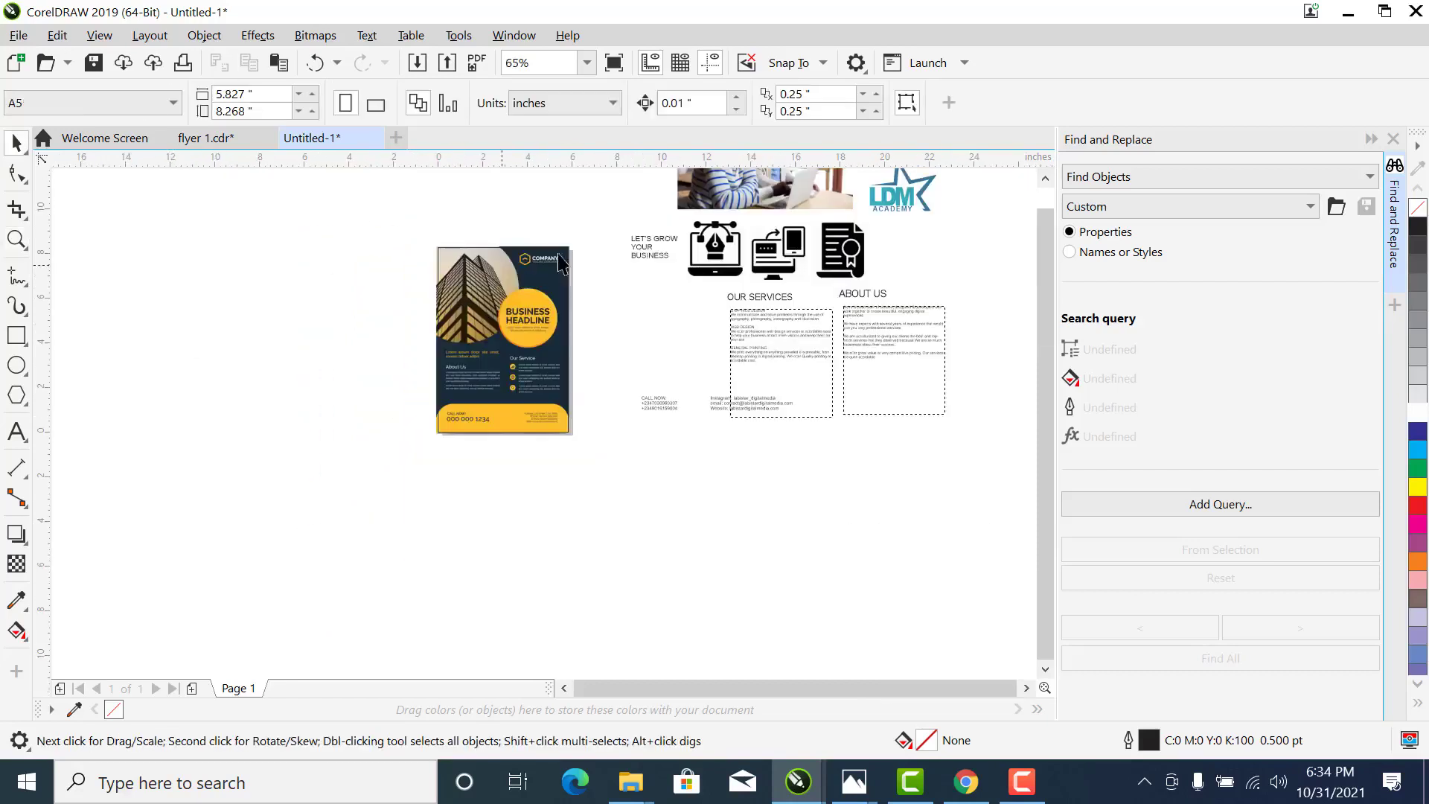
{"action": "key", "text": "z"}
{"action": "left_click_drag", "start_coordinate": [980, 402], "coordinate": [623, 188]}
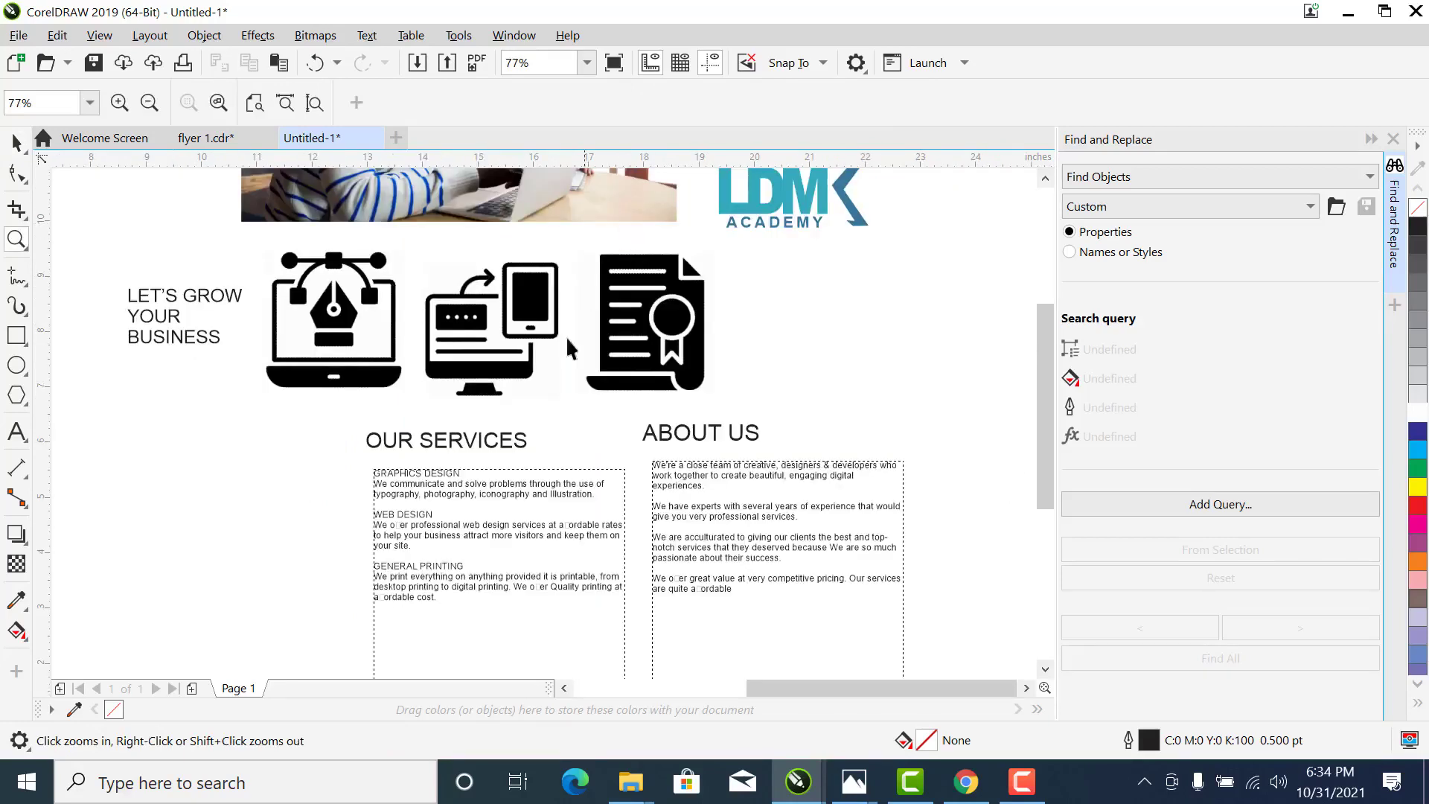
{"action": "key", "text": "space"}
{"action": "left_click", "coordinate": [484, 357]}
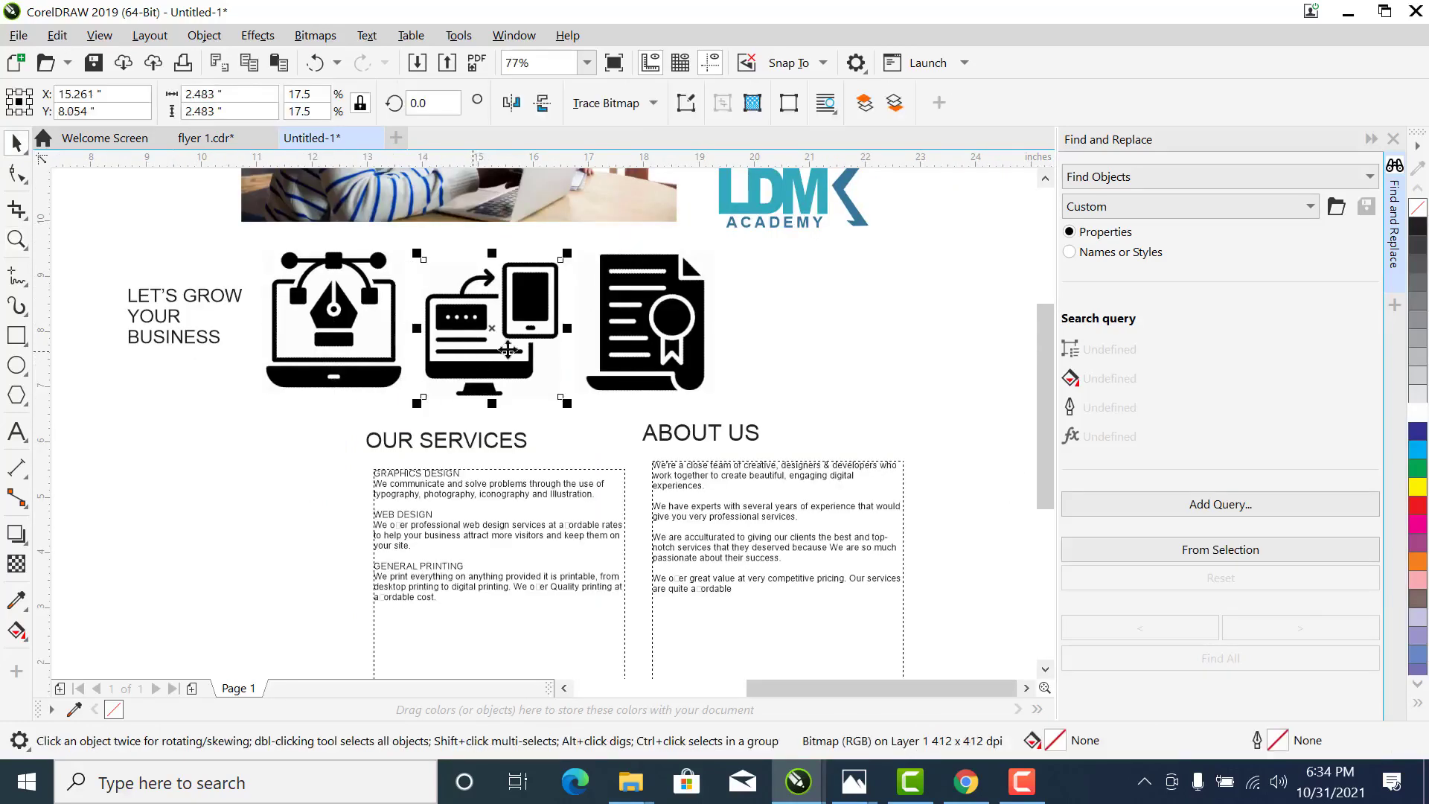
{"action": "left_click", "coordinate": [678, 350]}
{"action": "scroll", "coordinate": [640, 333], "scroll_direction": "down", "scroll_amount": 3}
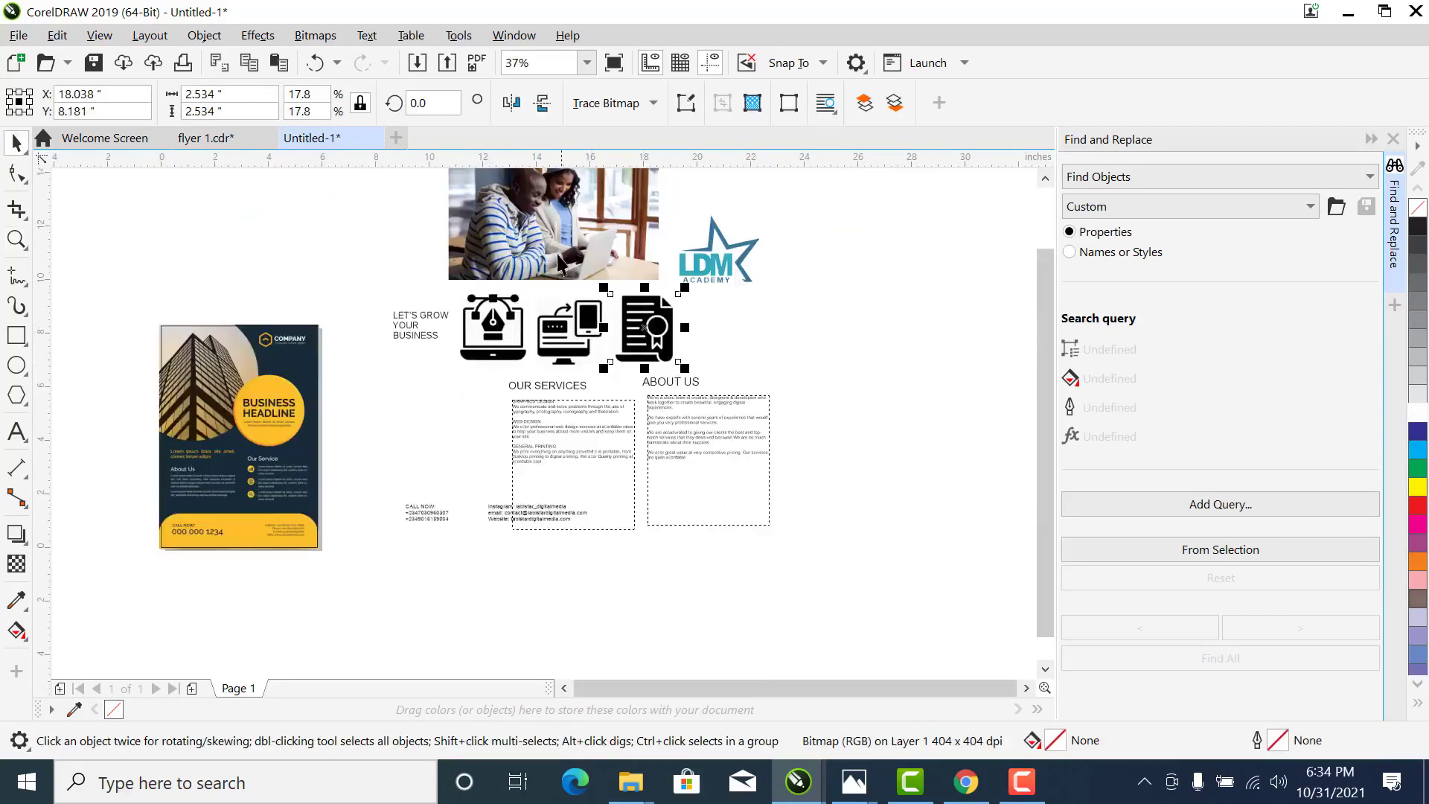
{"action": "key", "text": "Escape"}
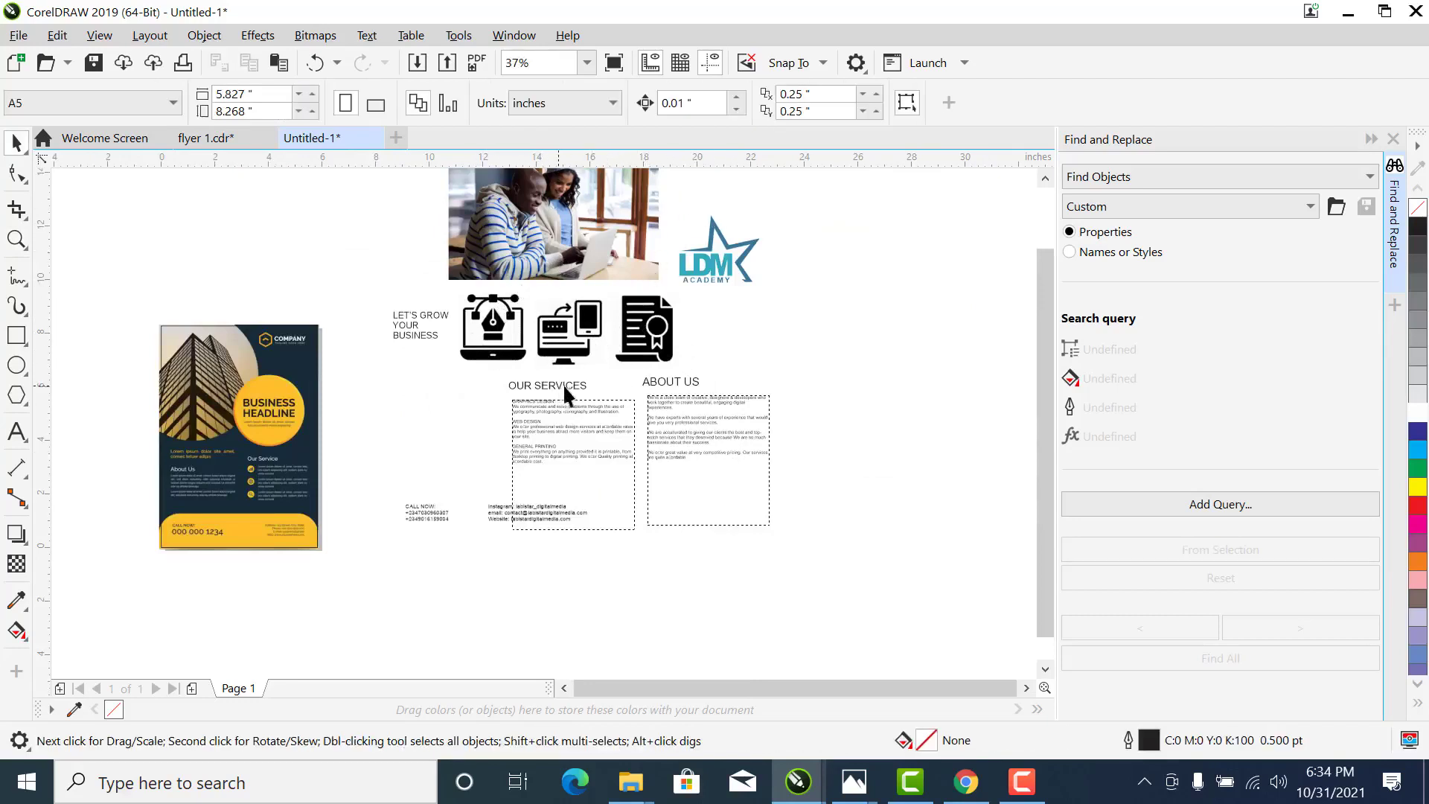
Switch to Chrome and save the laptop pen-tool icon from the "graphics design icon png" image results to Downloads as a PNG
{"action": "left_click", "coordinate": [956, 780]}
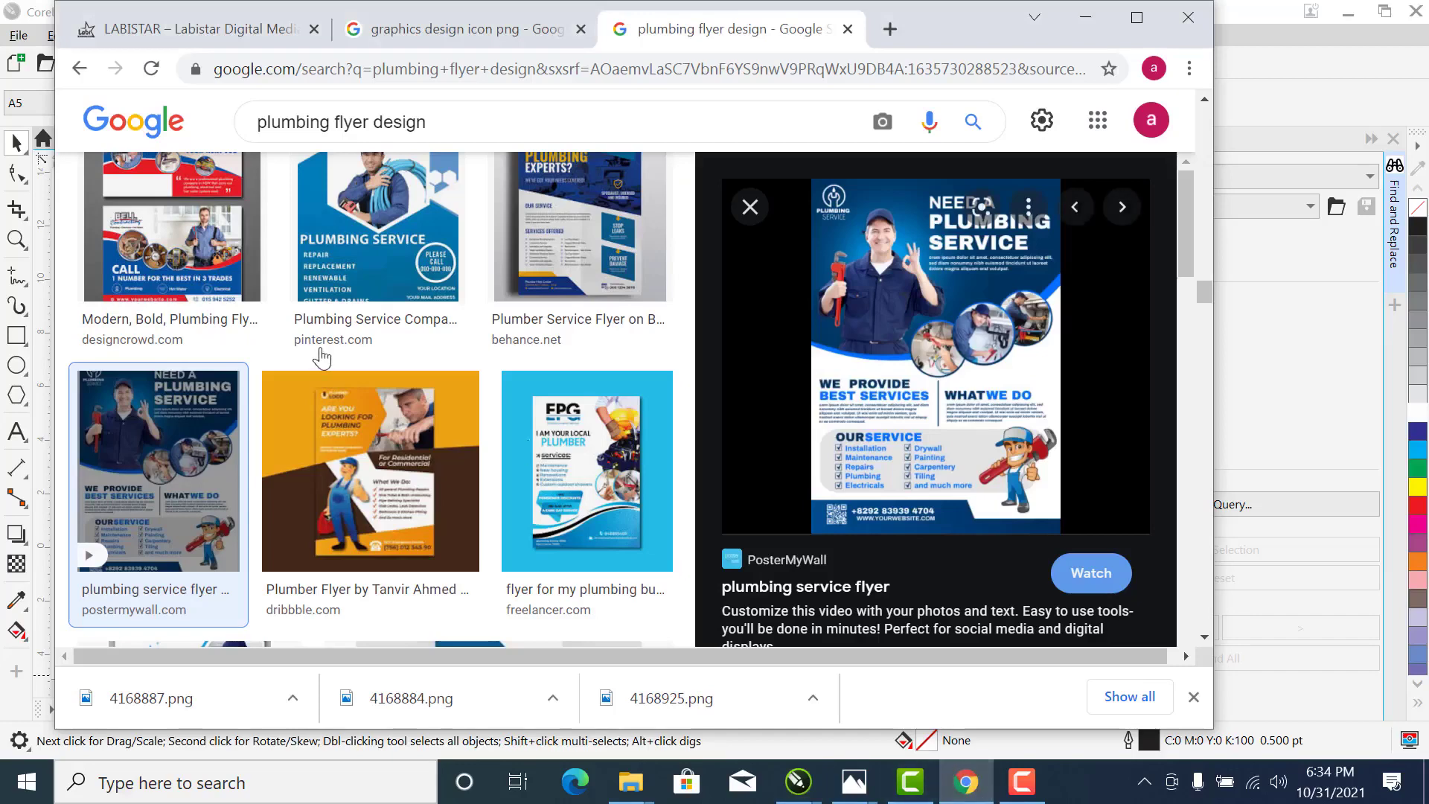
{"action": "left_click", "coordinate": [398, 31]}
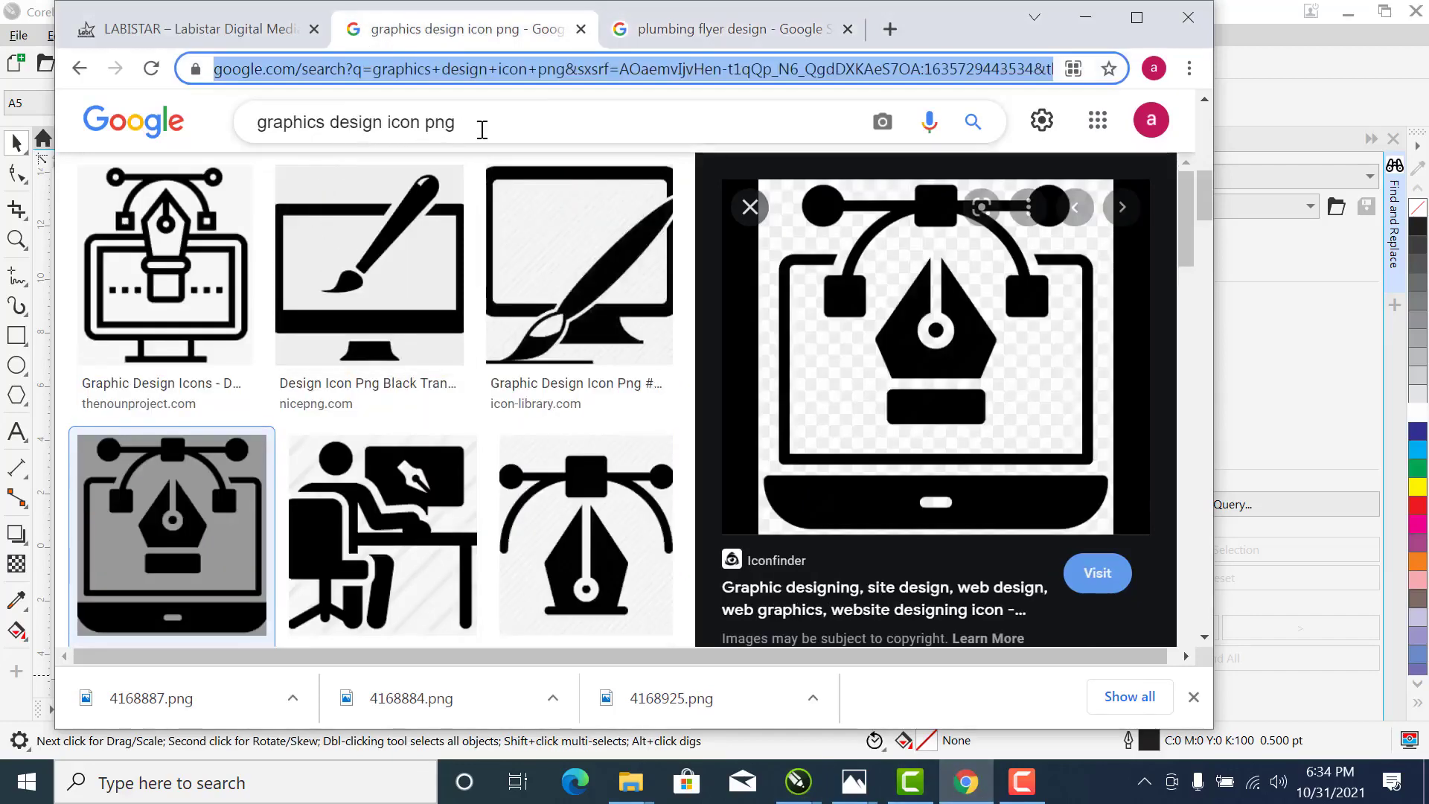
{"action": "scroll", "coordinate": [313, 343], "scroll_direction": "down", "scroll_amount": 5}
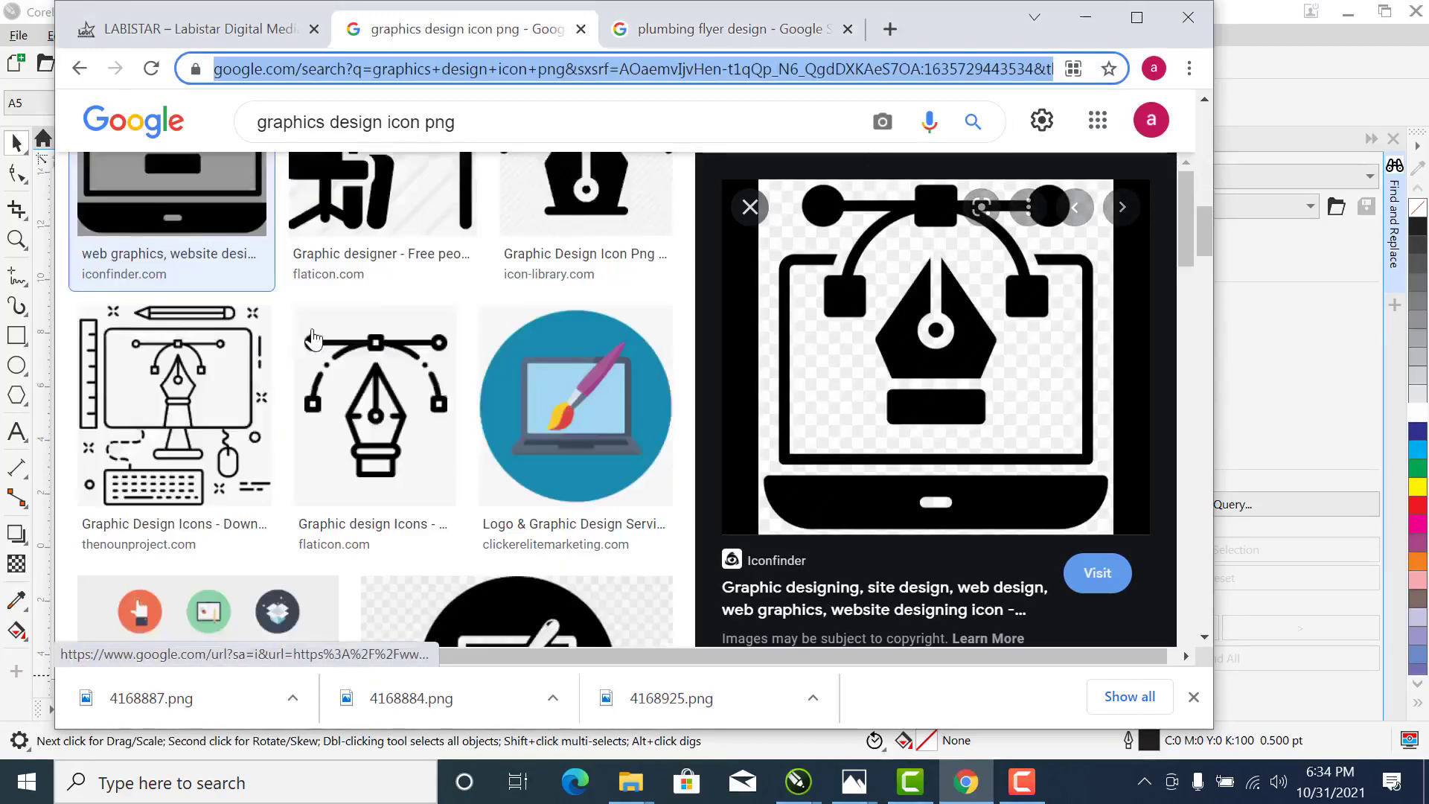
{"action": "scroll", "coordinate": [313, 338], "scroll_direction": "down", "scroll_amount": 5}
{"action": "scroll", "coordinate": [313, 338], "scroll_direction": "up", "scroll_amount": 6}
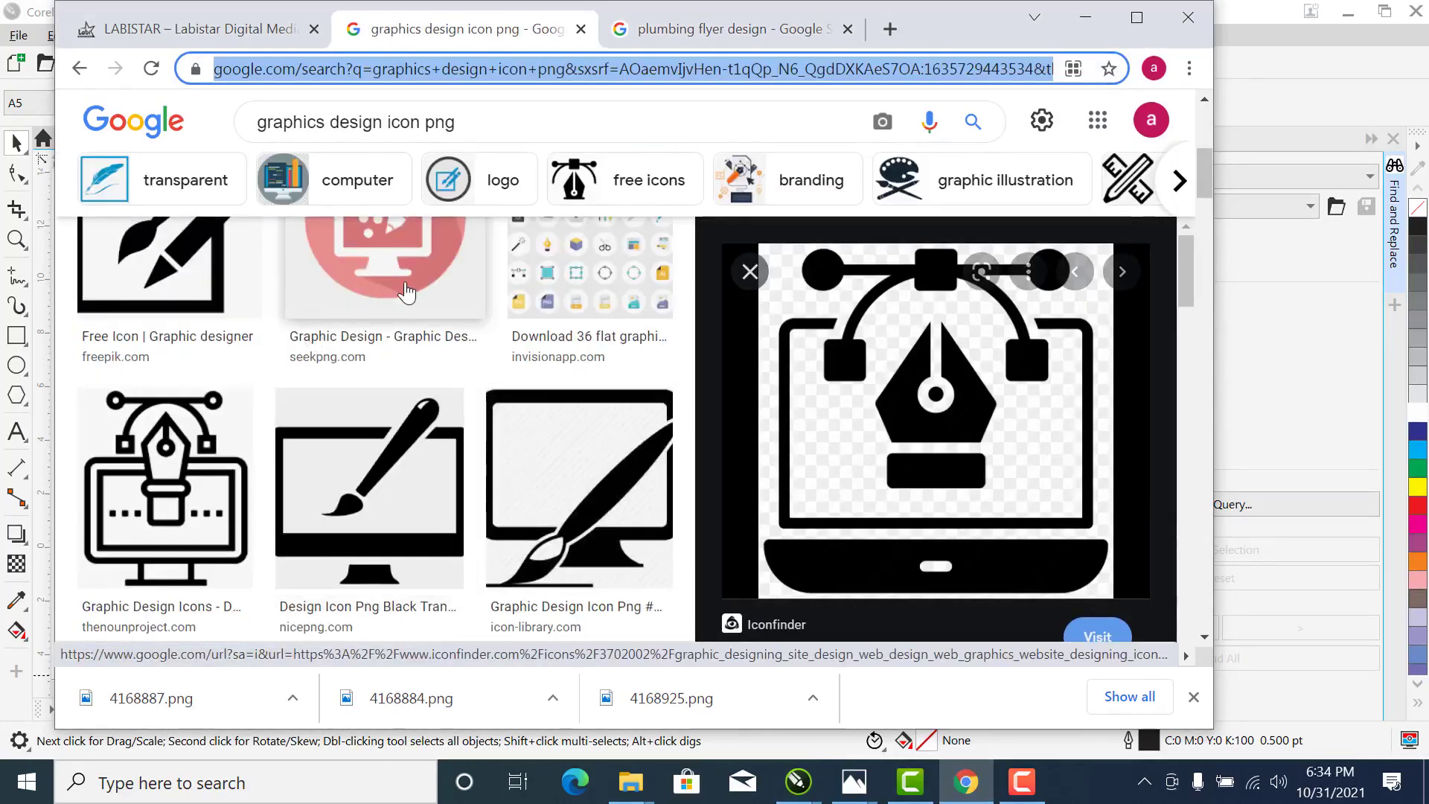
{"action": "scroll", "coordinate": [405, 292], "scroll_direction": "up", "scroll_amount": 5}
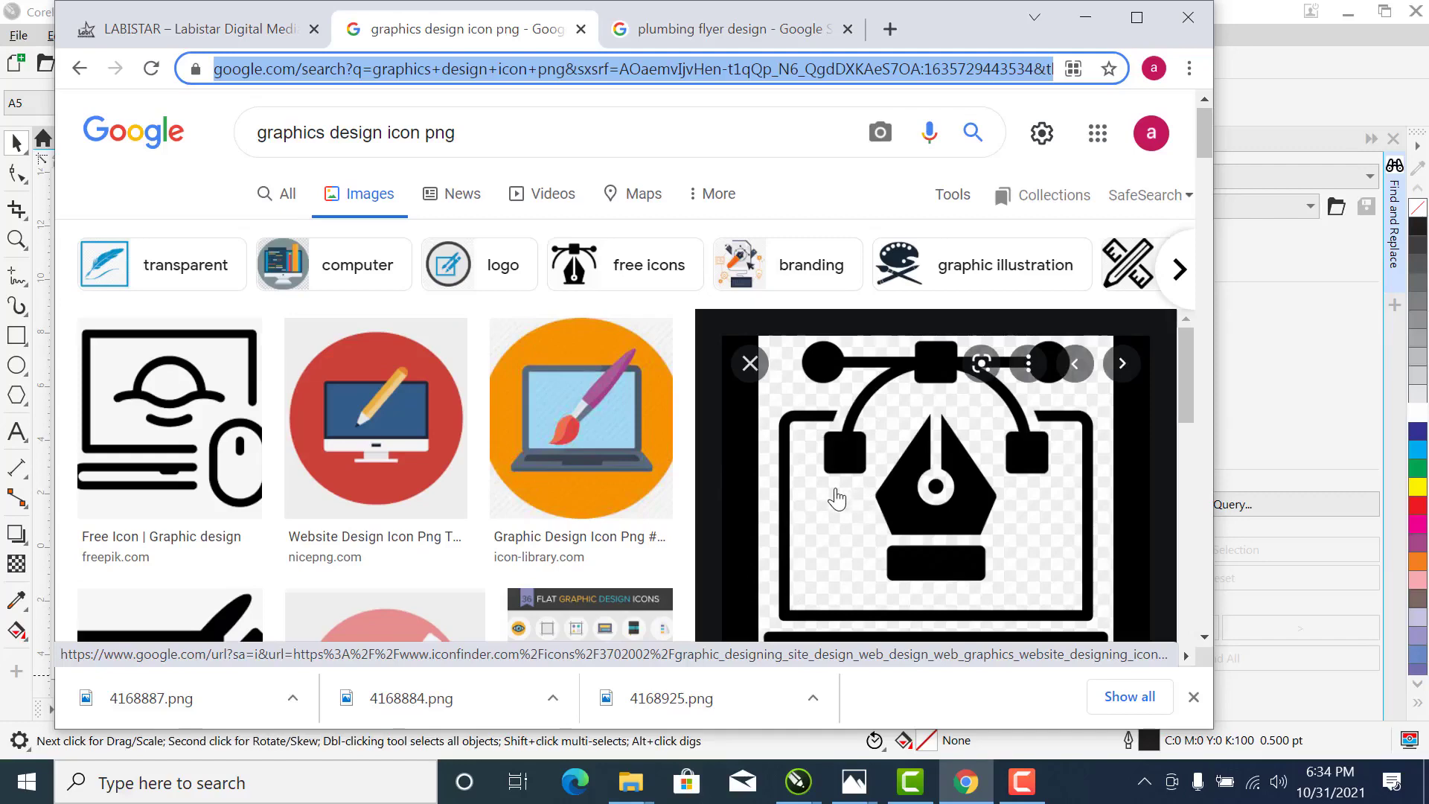
{"action": "right_click", "coordinate": [887, 500]}
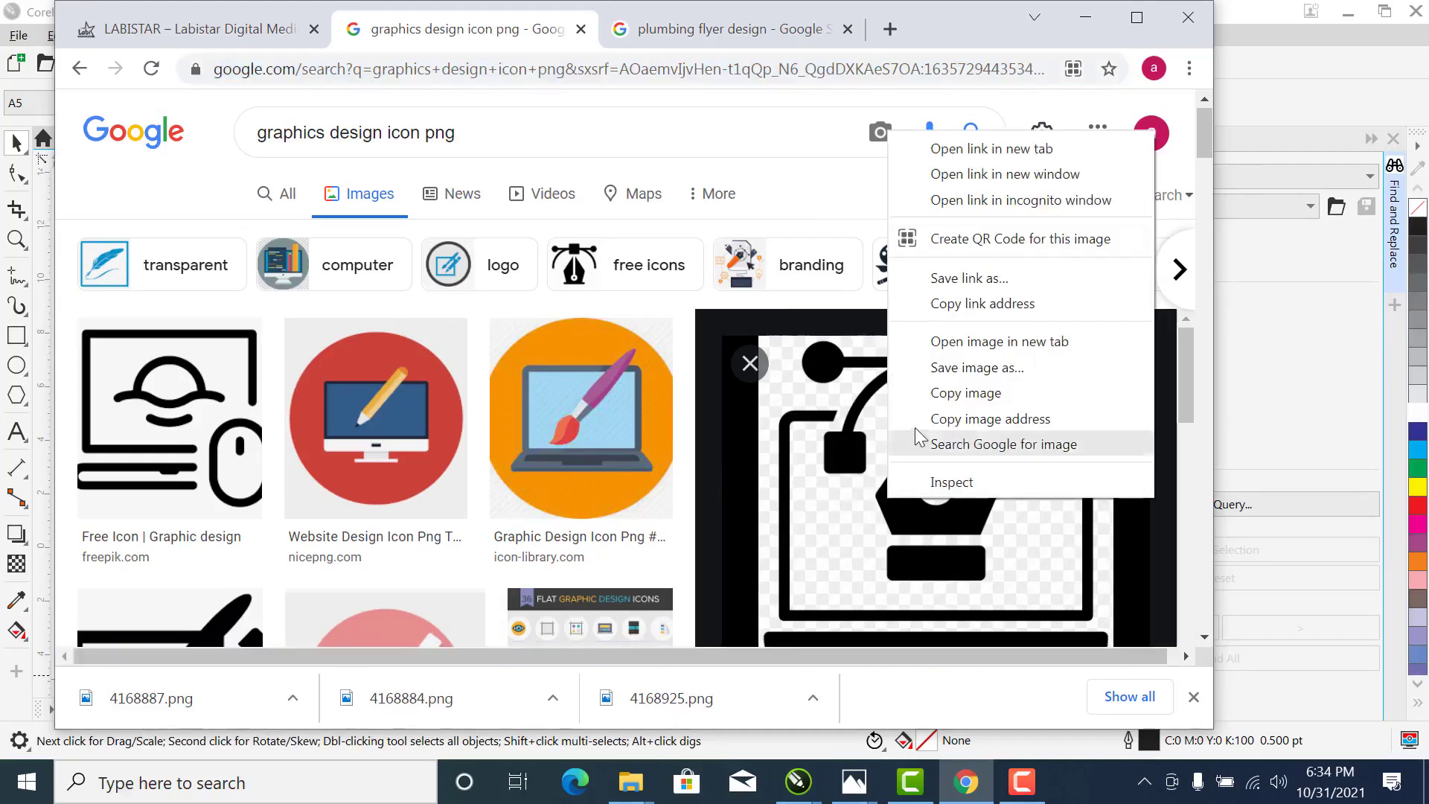
{"action": "left_click", "coordinate": [975, 376]}
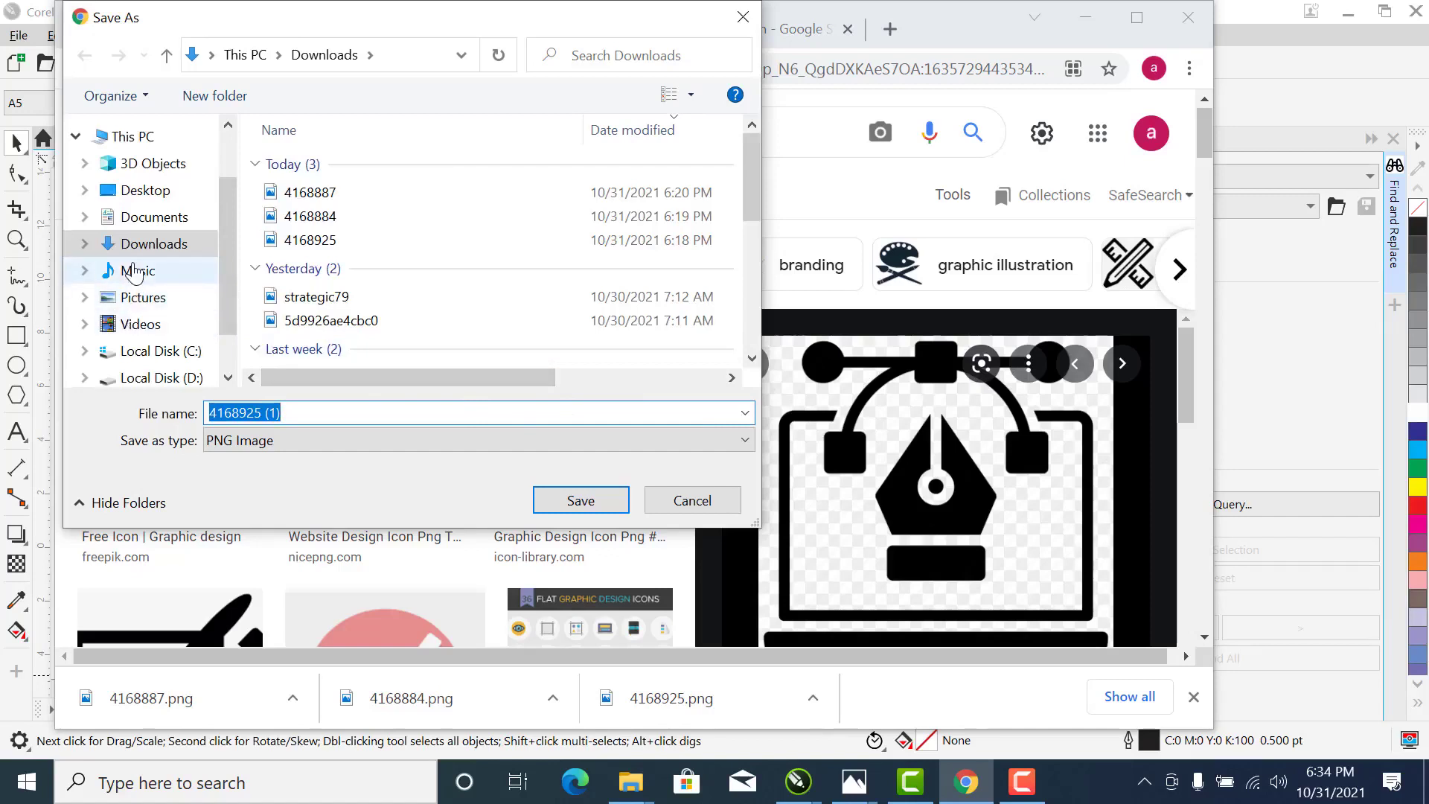
{"action": "left_click", "coordinate": [566, 505]}
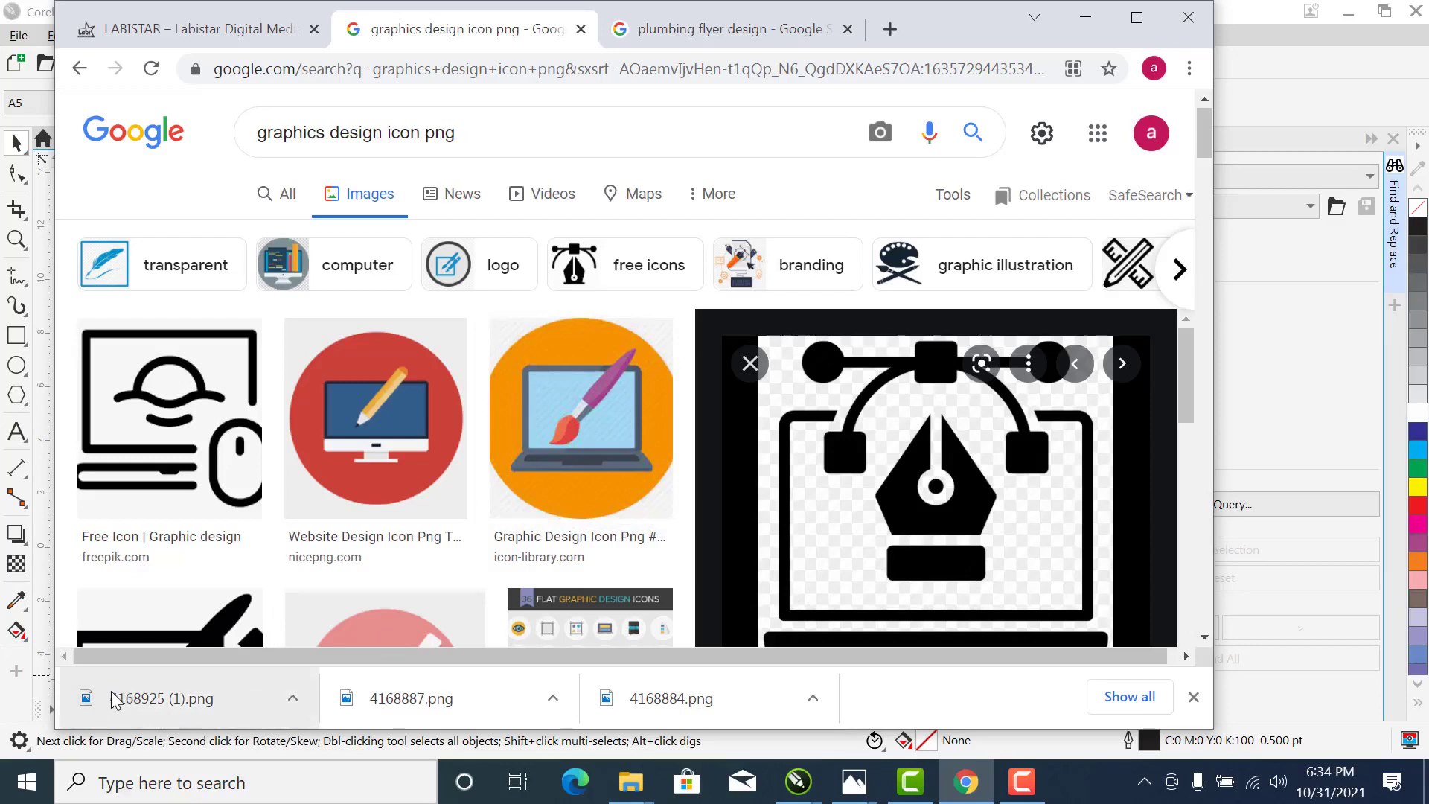
Show the downloaded icon in its folder and copy the file 4168925 (1)
{"action": "left_click", "coordinate": [293, 699]}
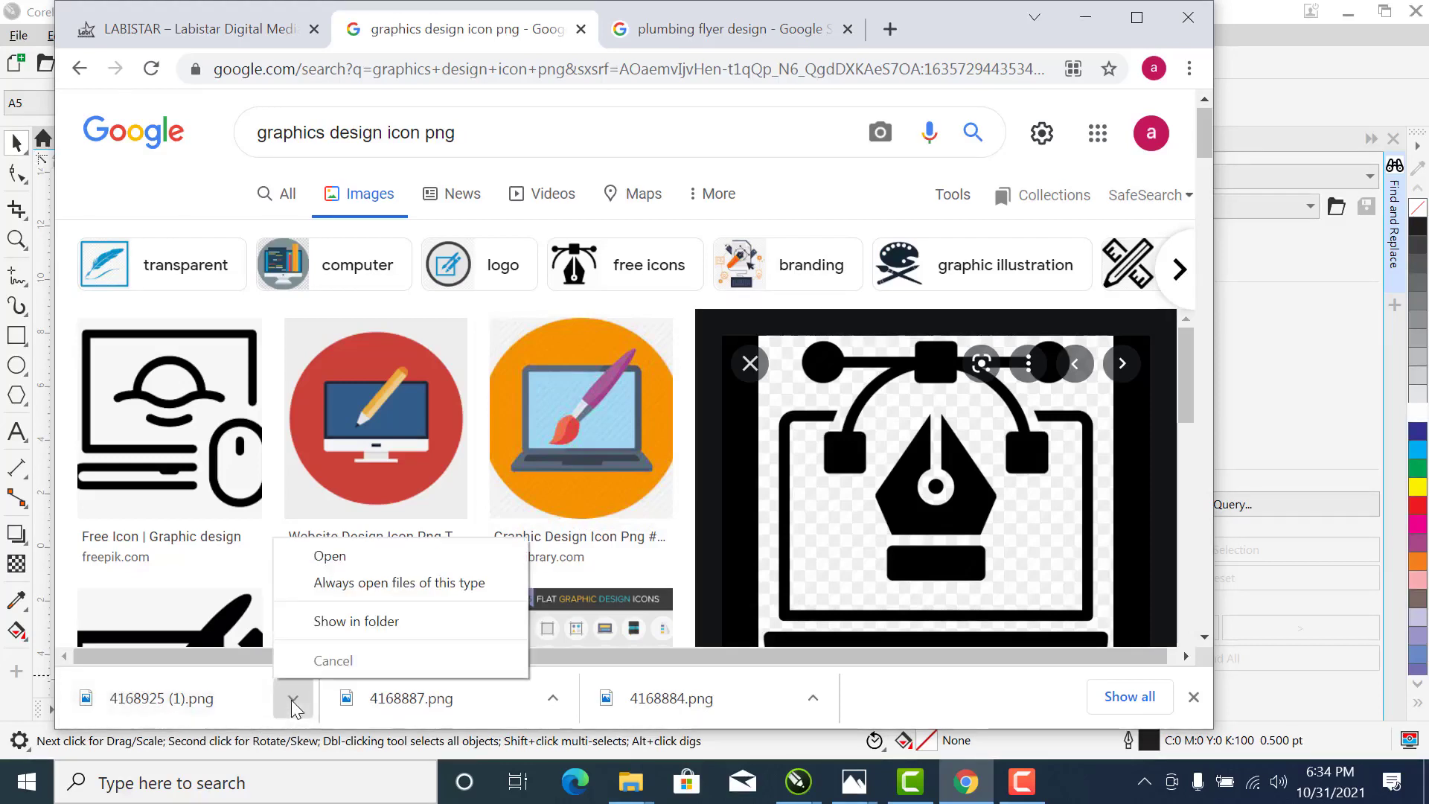
{"action": "left_click", "coordinate": [328, 622]}
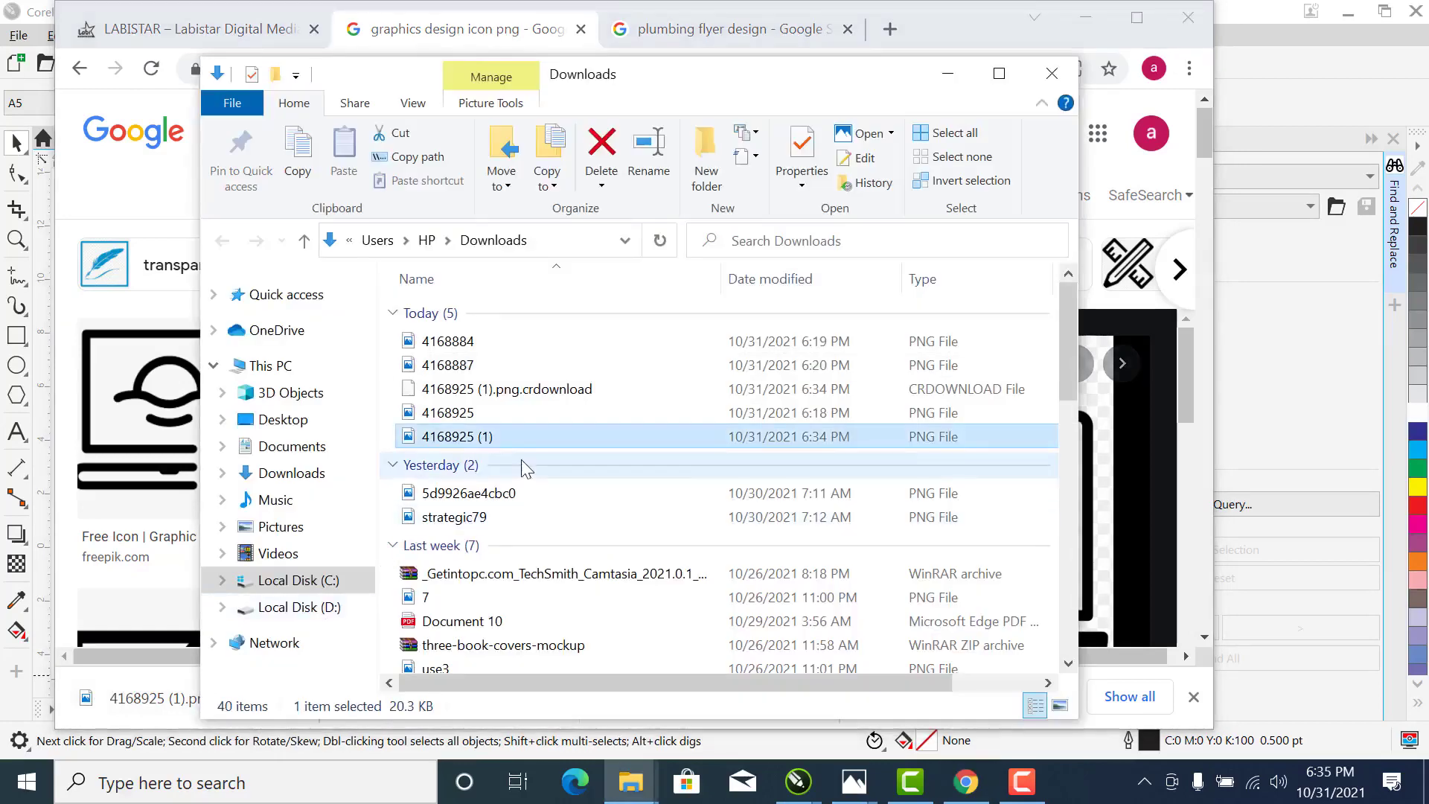
{"action": "right_click", "coordinate": [521, 436]}
{"action": "left_click", "coordinate": [605, 631]}
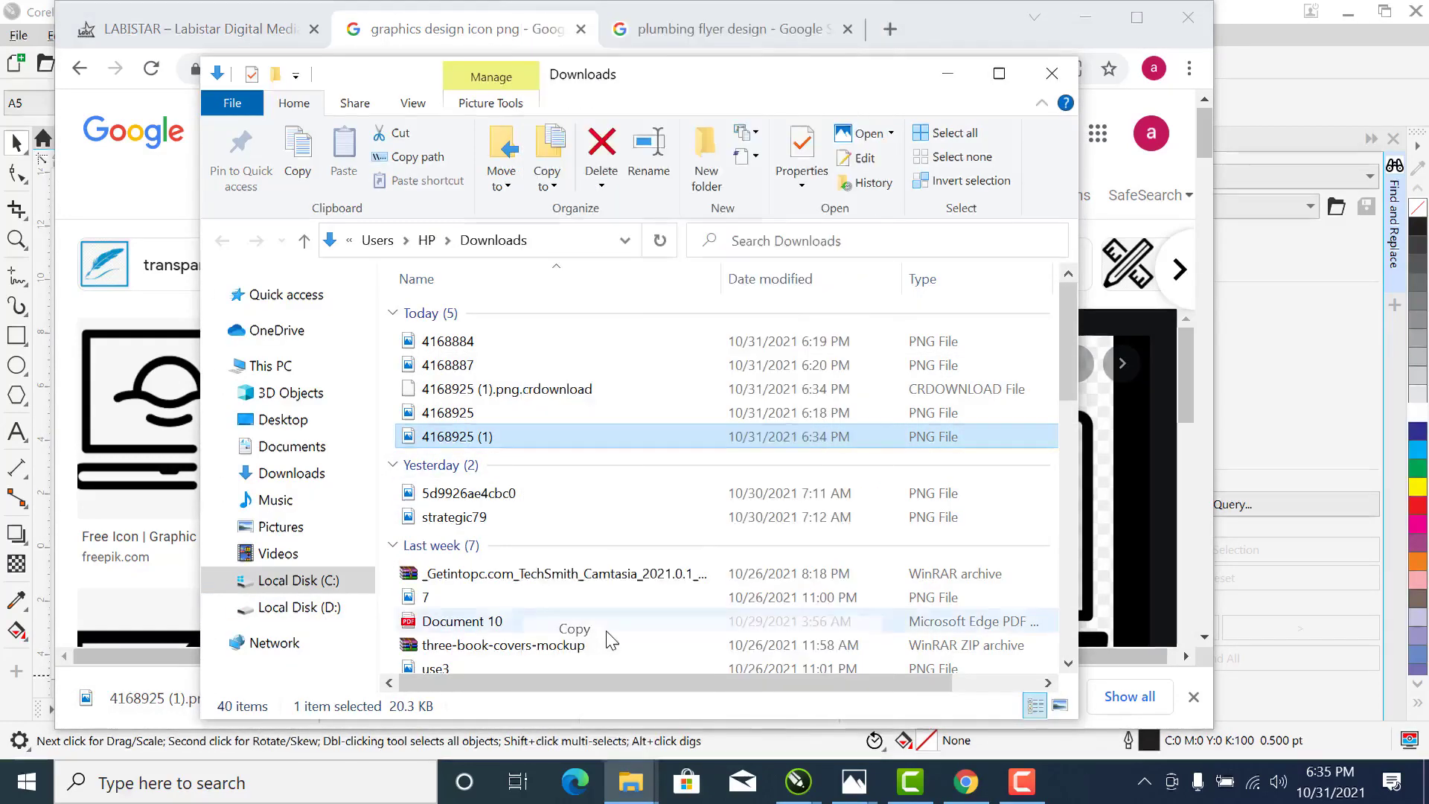
Switch to CorelDRAW, paste the copied laptop icon into the document and delete it again
{"action": "left_click", "coordinate": [1228, 316]}
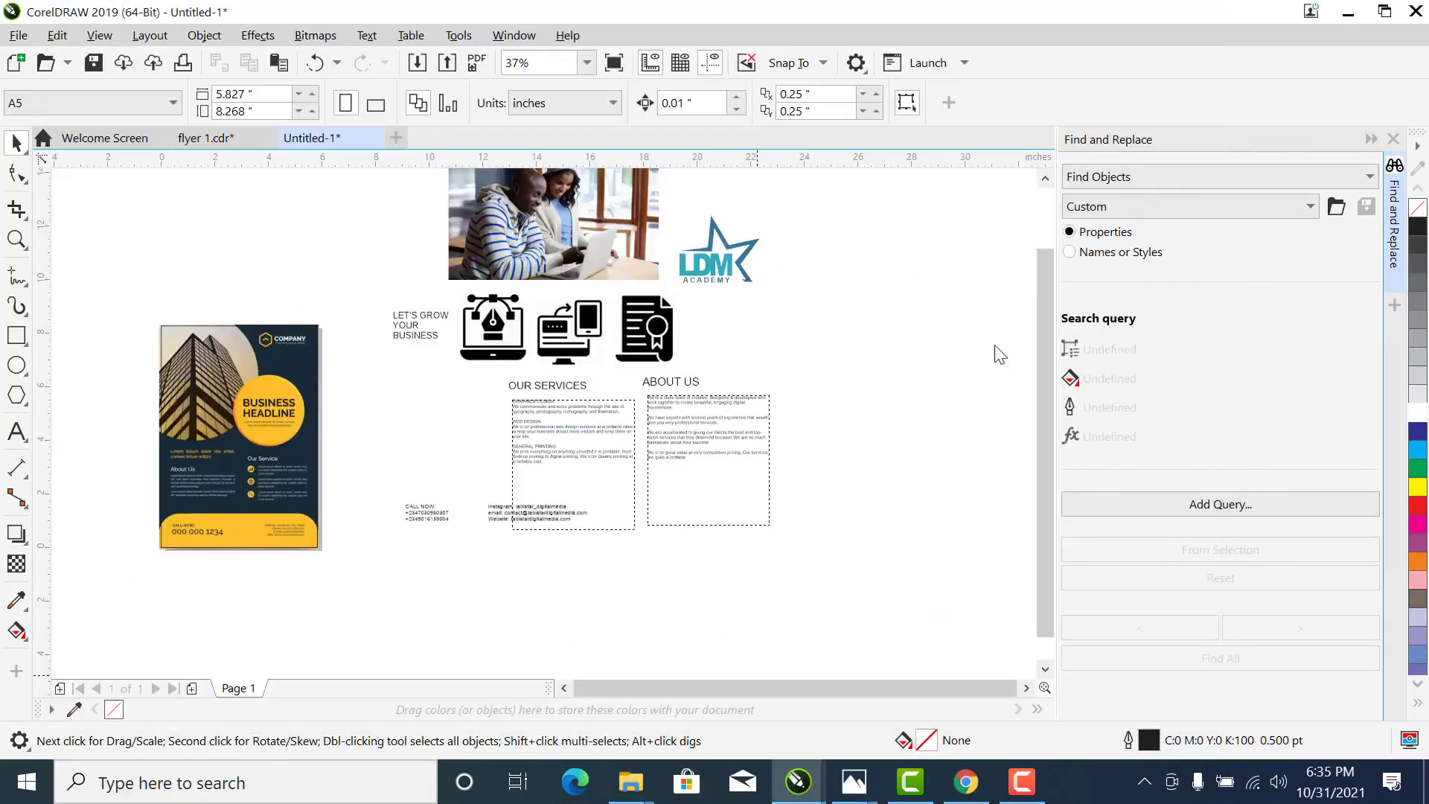
{"action": "right_click", "coordinate": [868, 277]}
{"action": "left_click", "coordinate": [908, 437]}
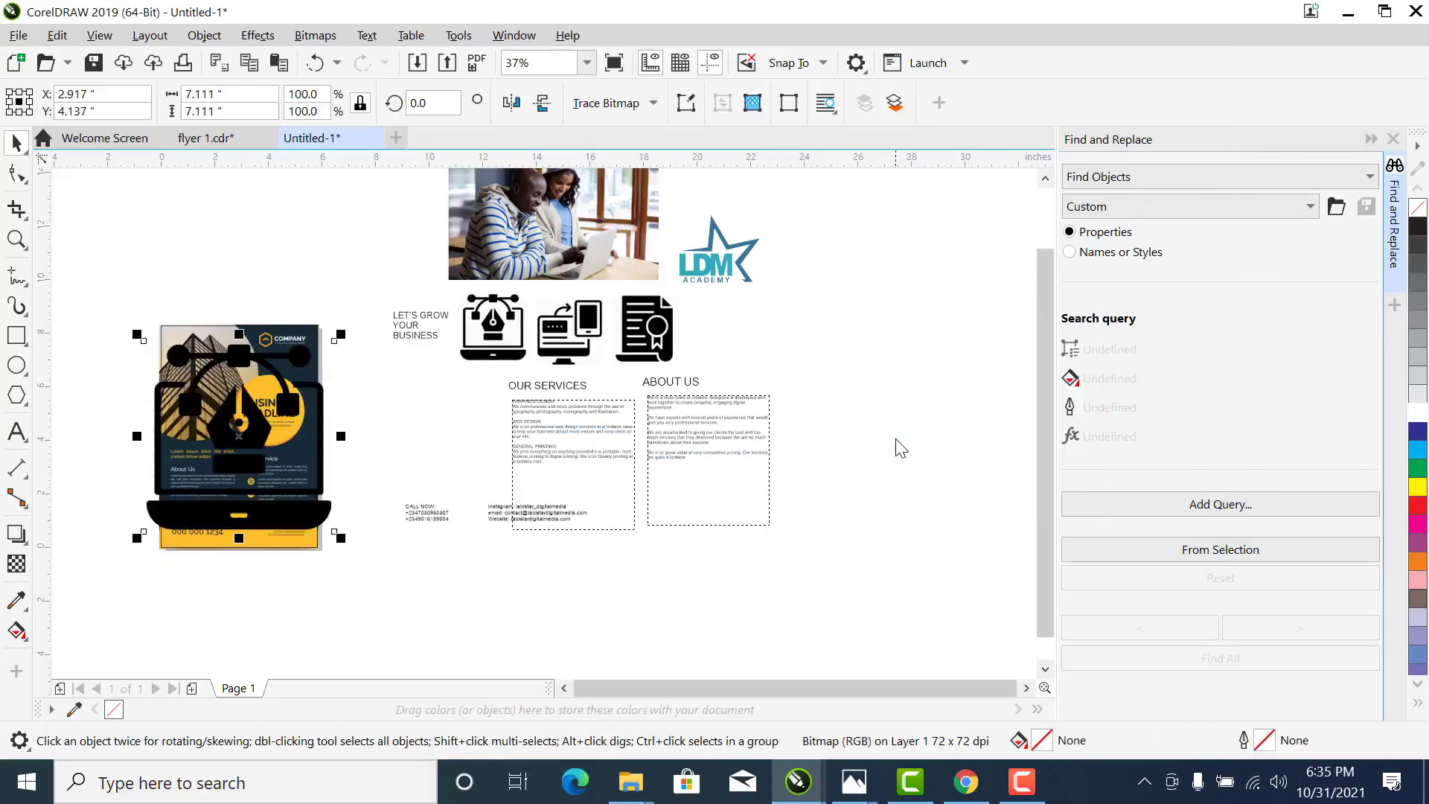
{"action": "left_click_drag", "start_coordinate": [225, 428], "coordinate": [218, 276]}
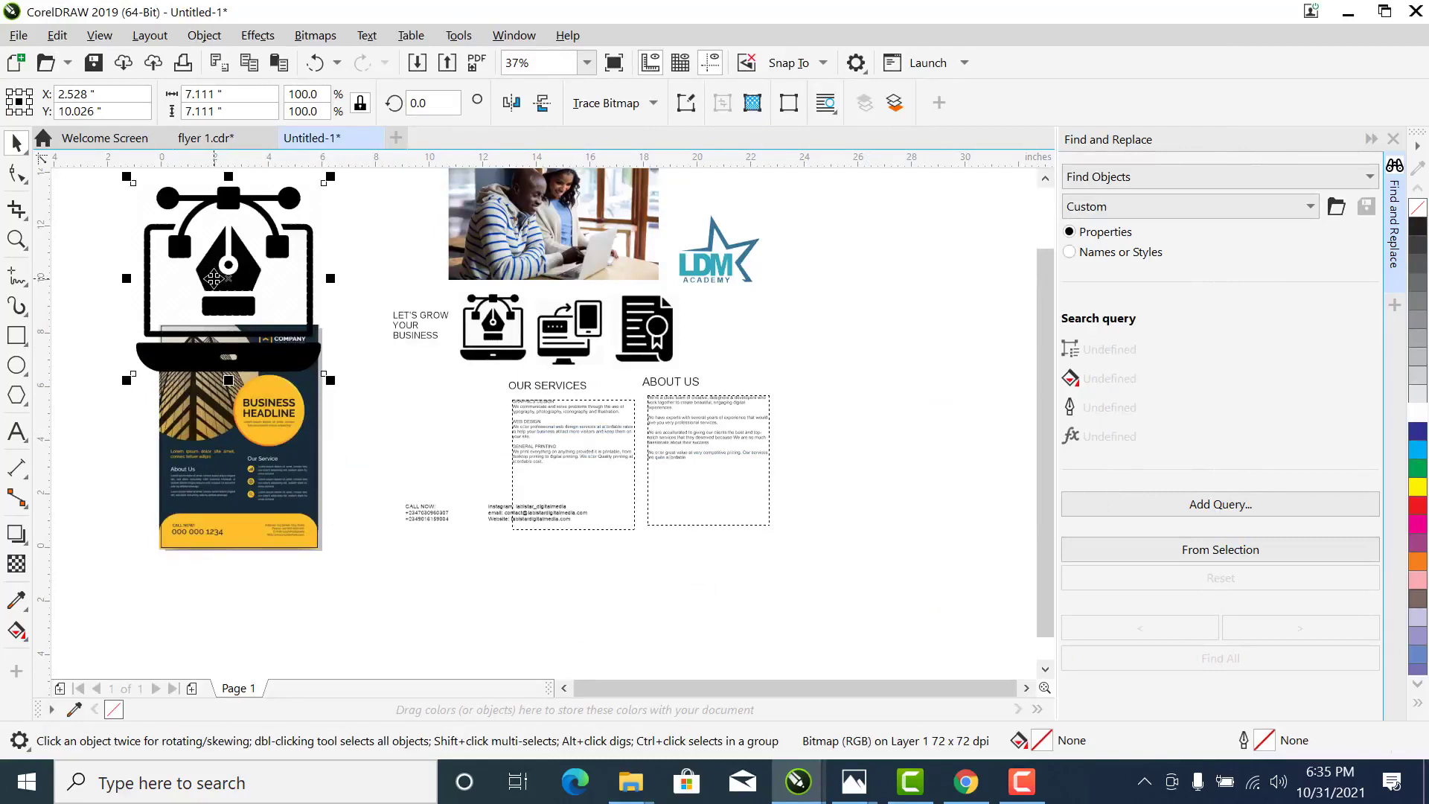
{"action": "key", "text": "Delete"}
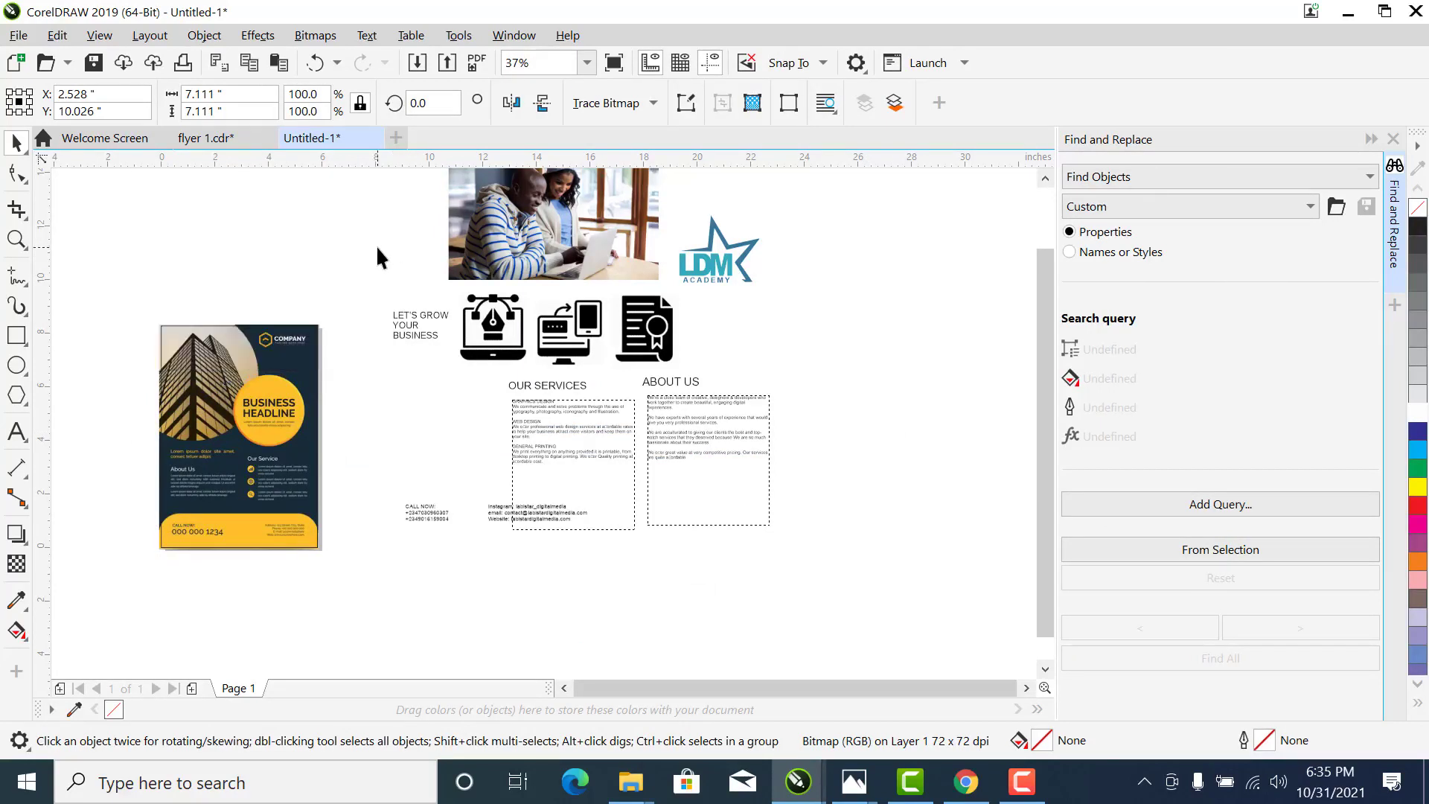
Draw a circle about 5.28 inches across with the Ellipse tool beside the flyer's building photo
{"action": "key", "text": "z"}
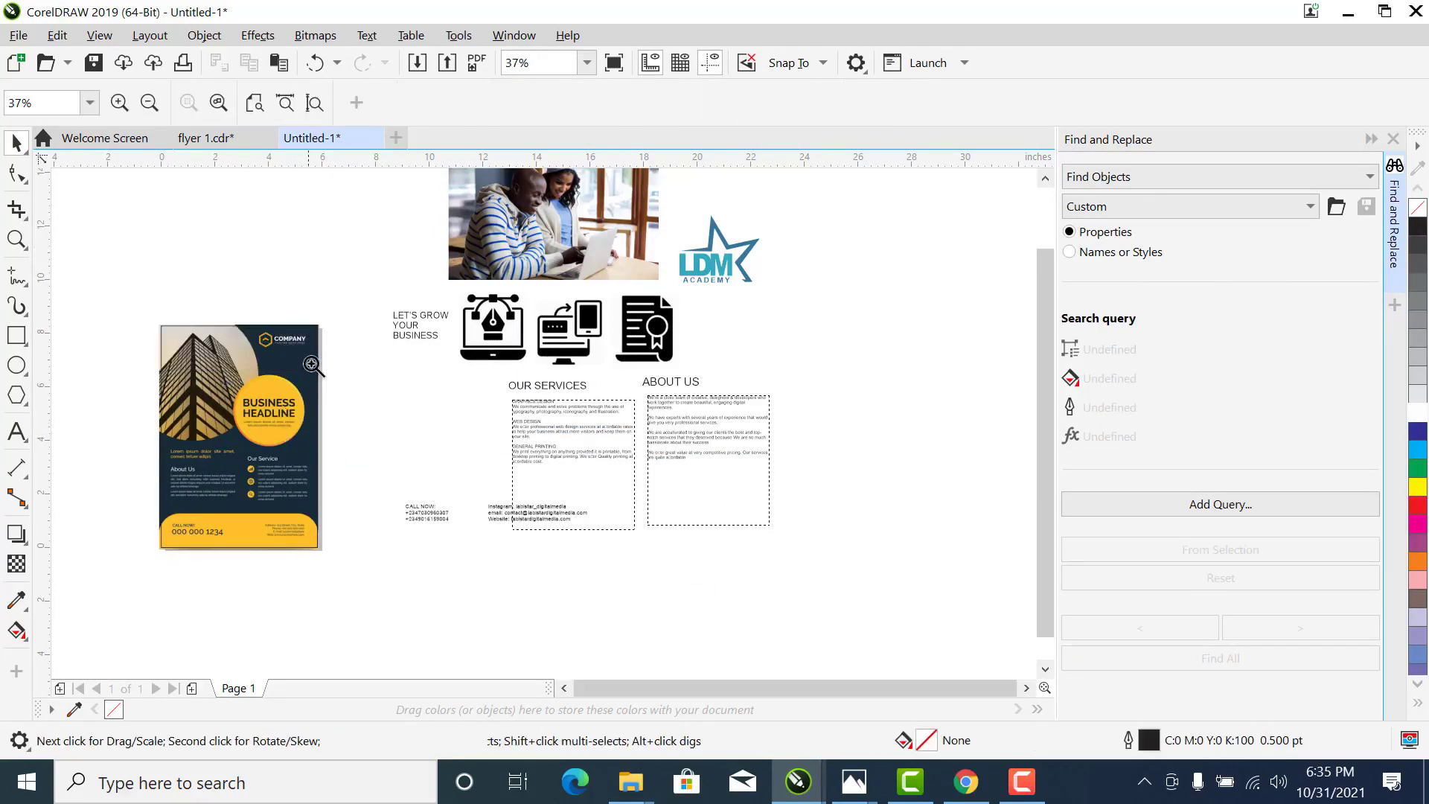
{"action": "left_click_drag", "start_coordinate": [336, 314], "coordinate": [112, 584]}
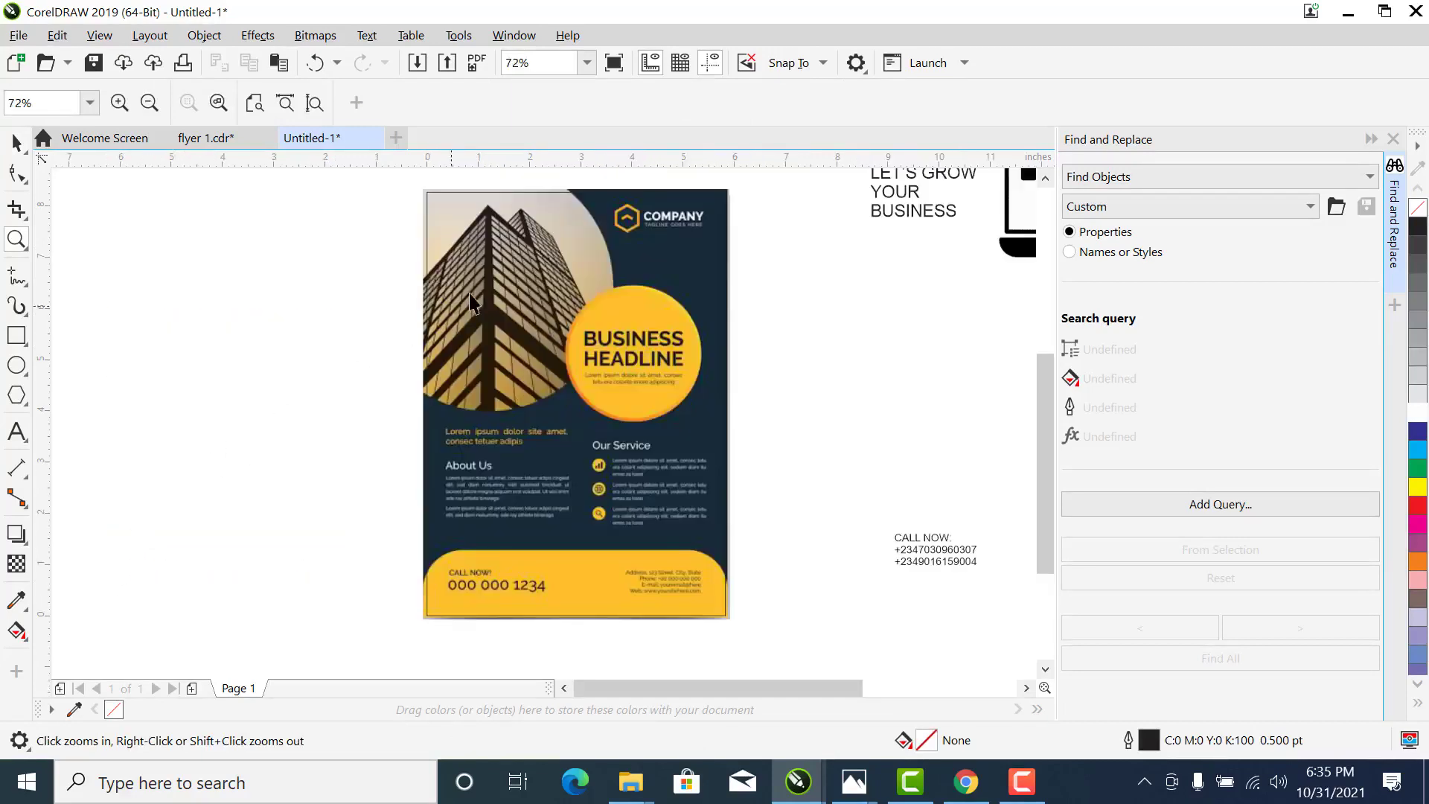
{"action": "key", "text": "space"}
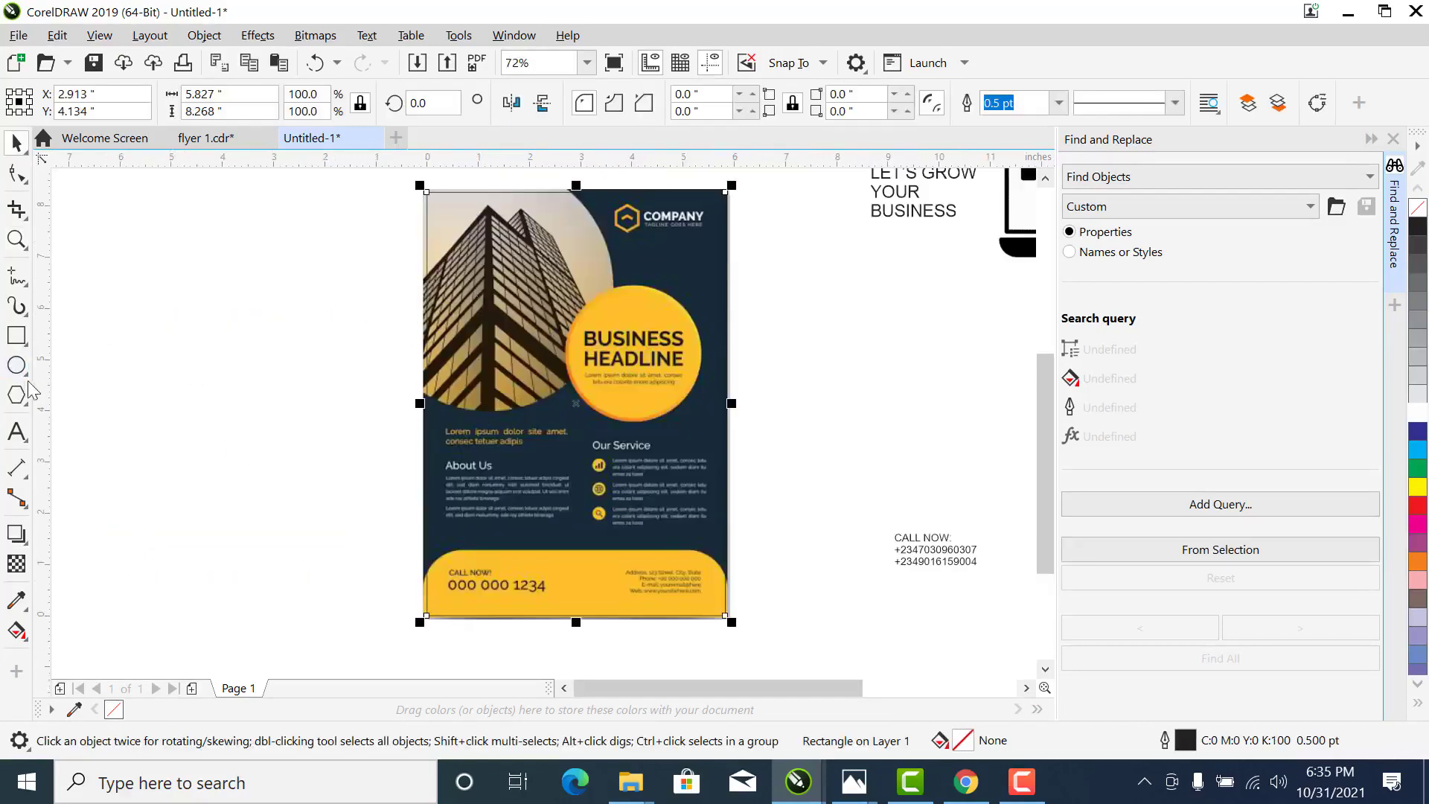
{"action": "left_click", "coordinate": [17, 366]}
{"action": "left_click_drag", "start_coordinate": [108, 206], "coordinate": [349, 446]}
{"action": "key", "text": "Delete"}
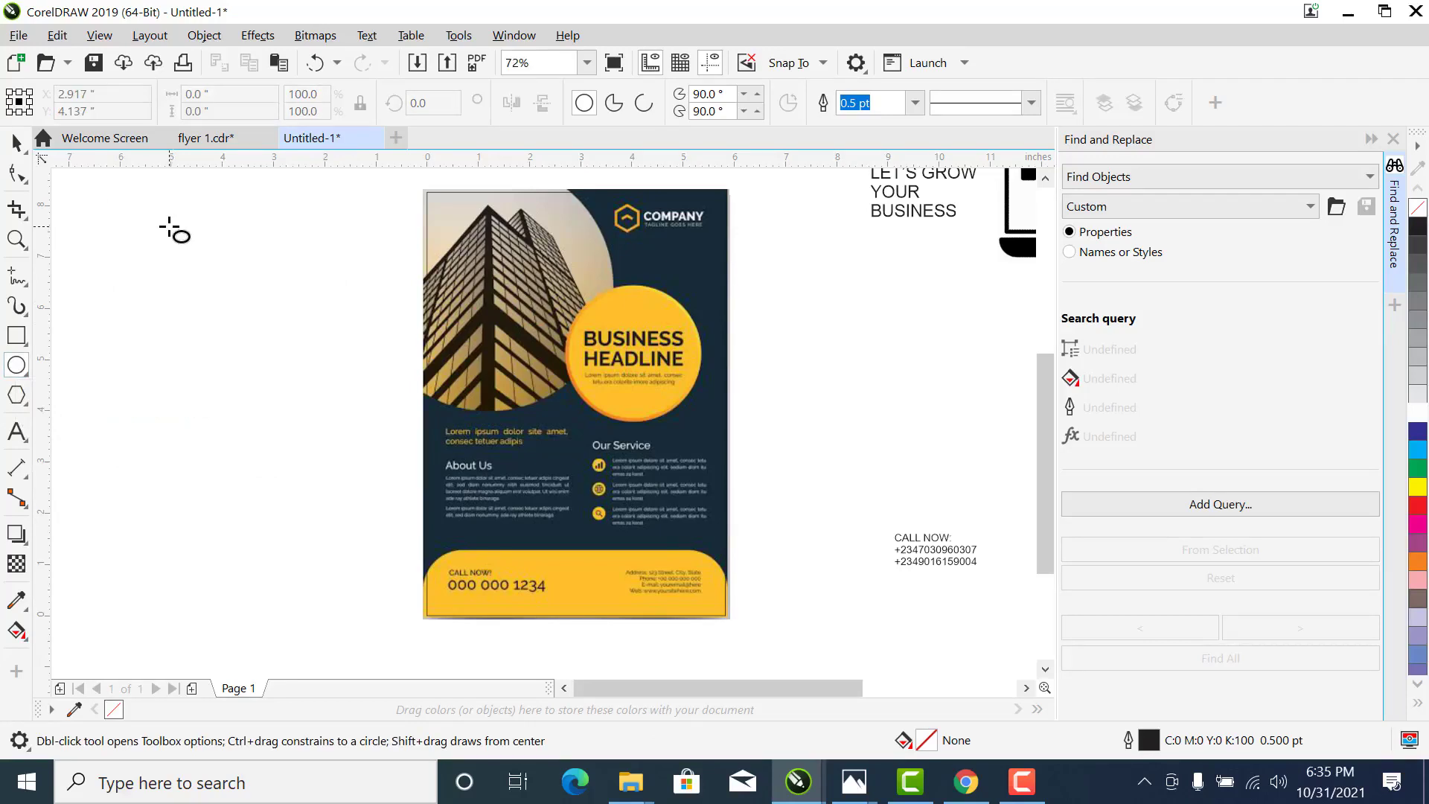
{"action": "left_click_drag", "start_coordinate": [164, 212], "coordinate": [411, 482]}
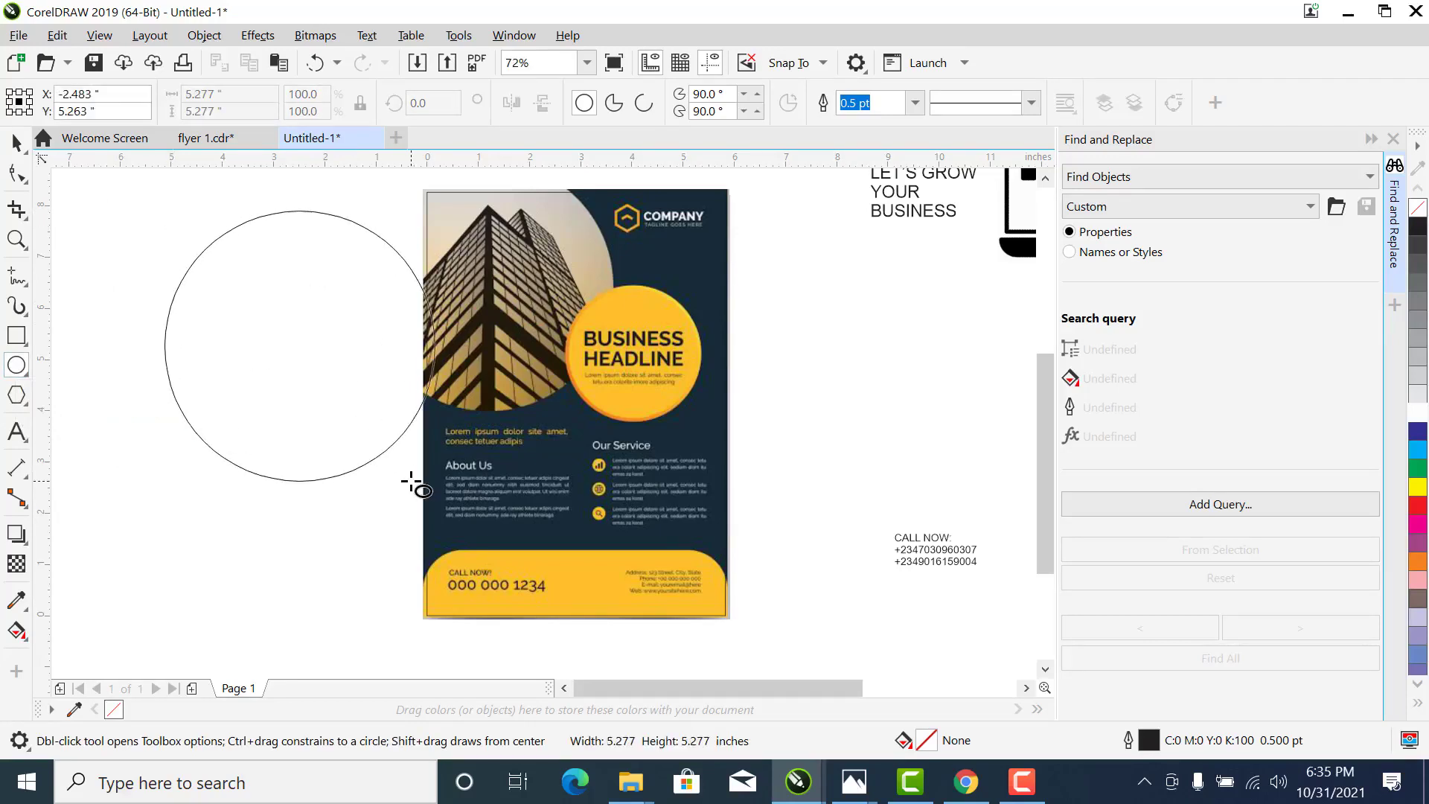
Enlarge the circle to about 5.38 inches across and PowerClip it inside the flyer's page rectangle
{"action": "mouse_move", "coordinate": [410, 483]}
{"action": "left_mouse_down"}
{"action": "mouse_move", "coordinate": [367, 449]}
{"action": "mouse_move", "coordinate": [402, 487]}
{"action": "left_mouse_up"}
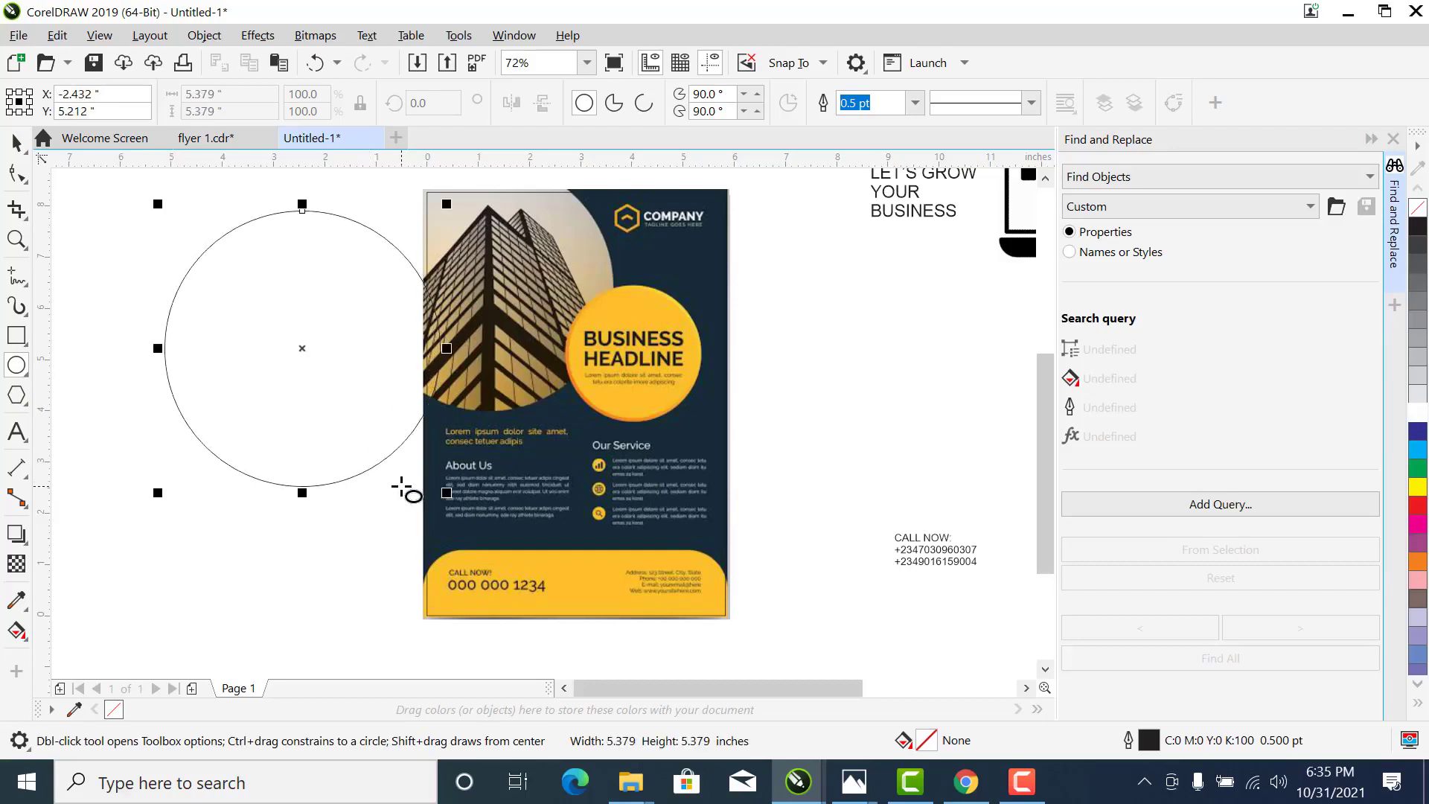
{"action": "key", "text": "space"}
{"action": "left_click", "coordinate": [163, 232]}
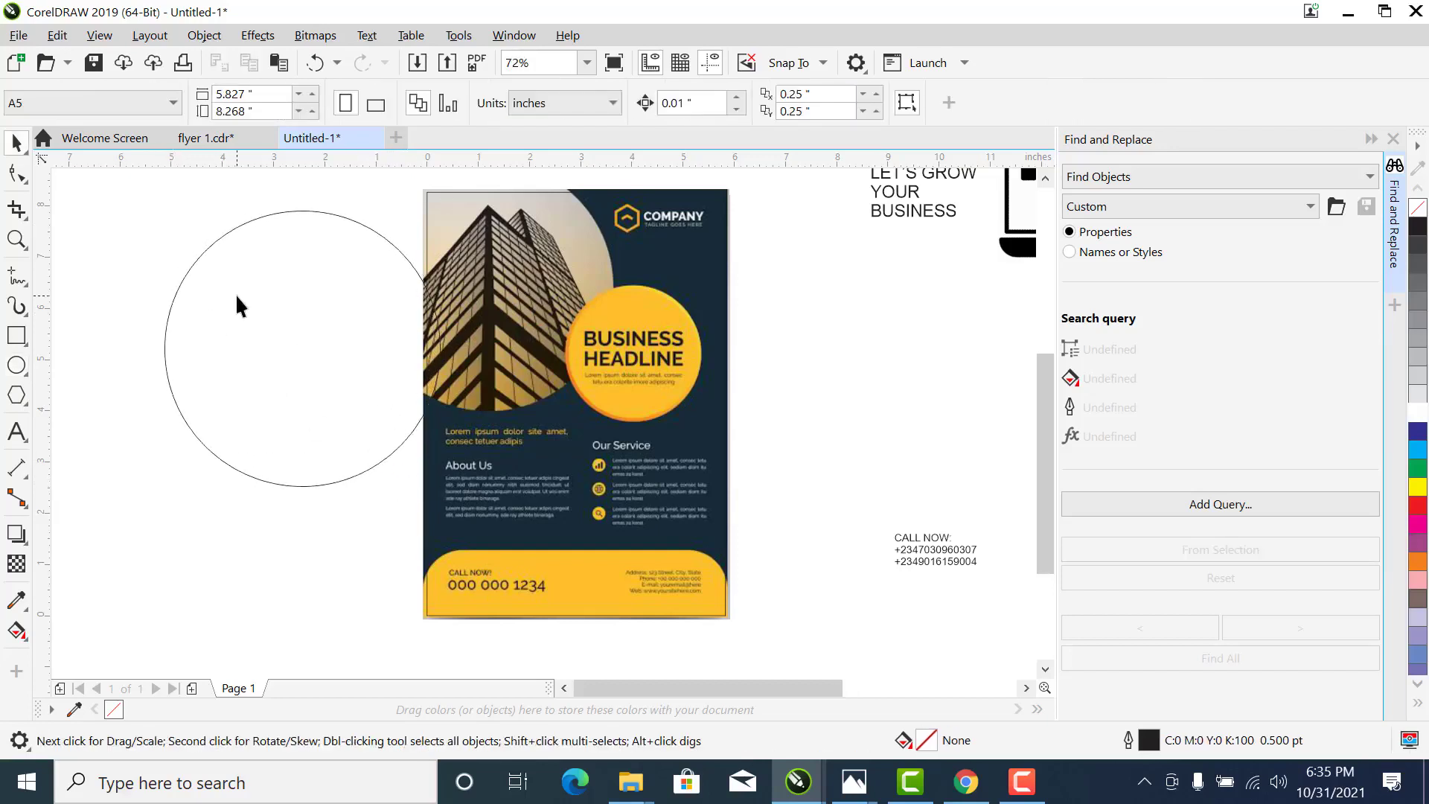
{"action": "left_click_drag", "start_coordinate": [230, 361], "coordinate": [271, 367]}
{"action": "left_click", "coordinate": [253, 302]}
{"action": "left_click", "coordinate": [253, 301]}
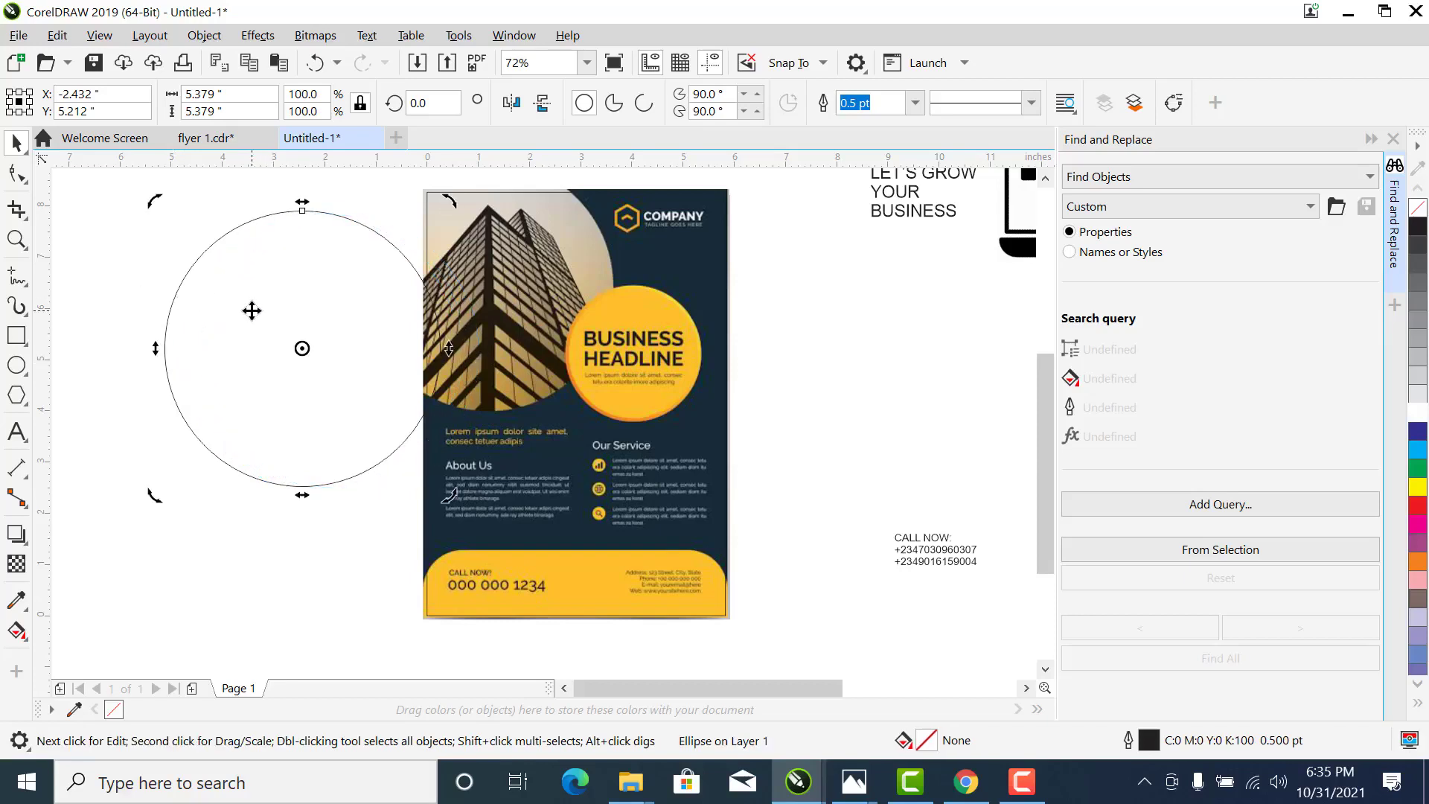
{"action": "left_click_drag", "start_coordinate": [246, 302], "coordinate": [503, 200]}
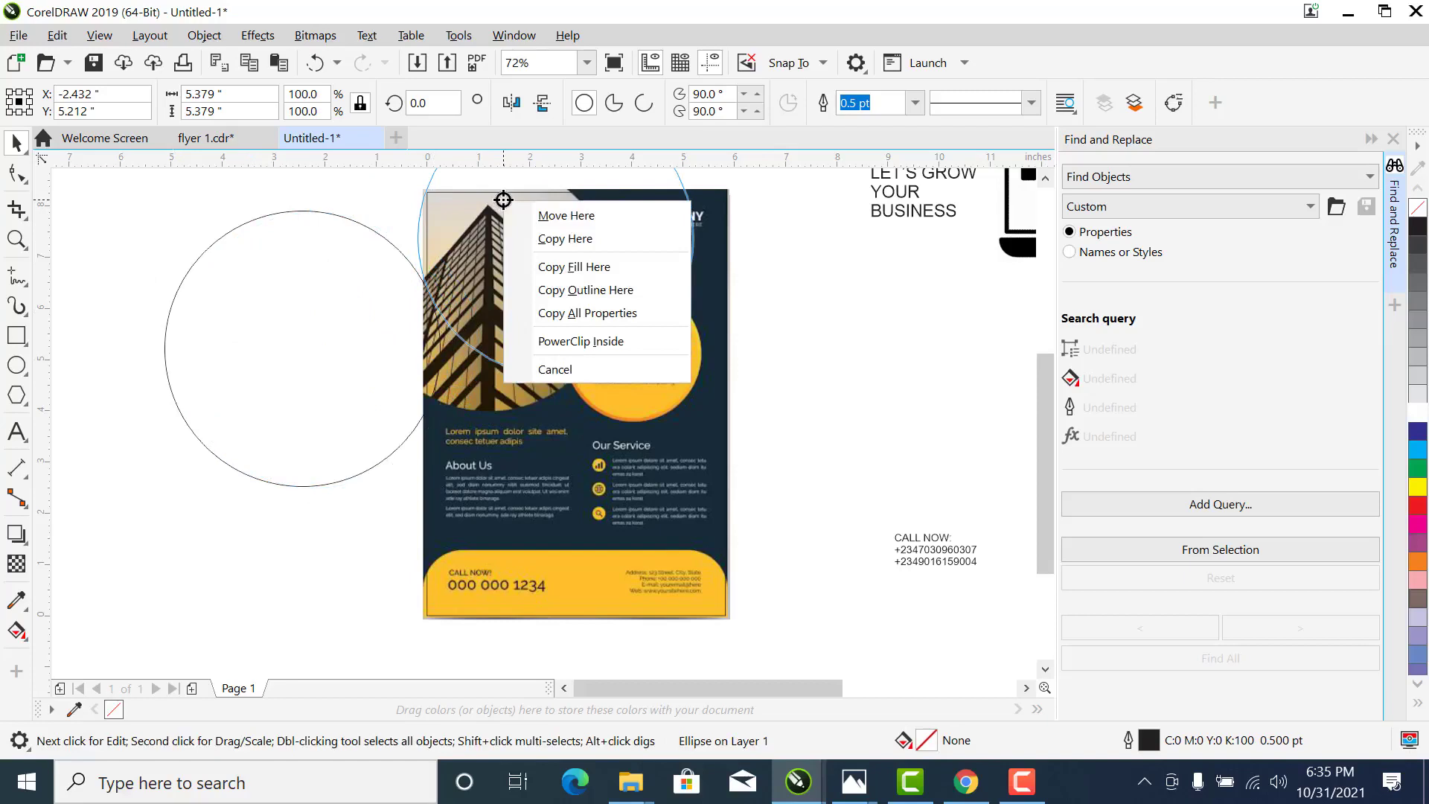
{"action": "left_click", "coordinate": [560, 340]}
Open the page rectangle's PowerClip for editing and fit the circle, about 4.92 inches across, over the sample's round building photo
{"action": "right_click", "coordinate": [534, 334]}
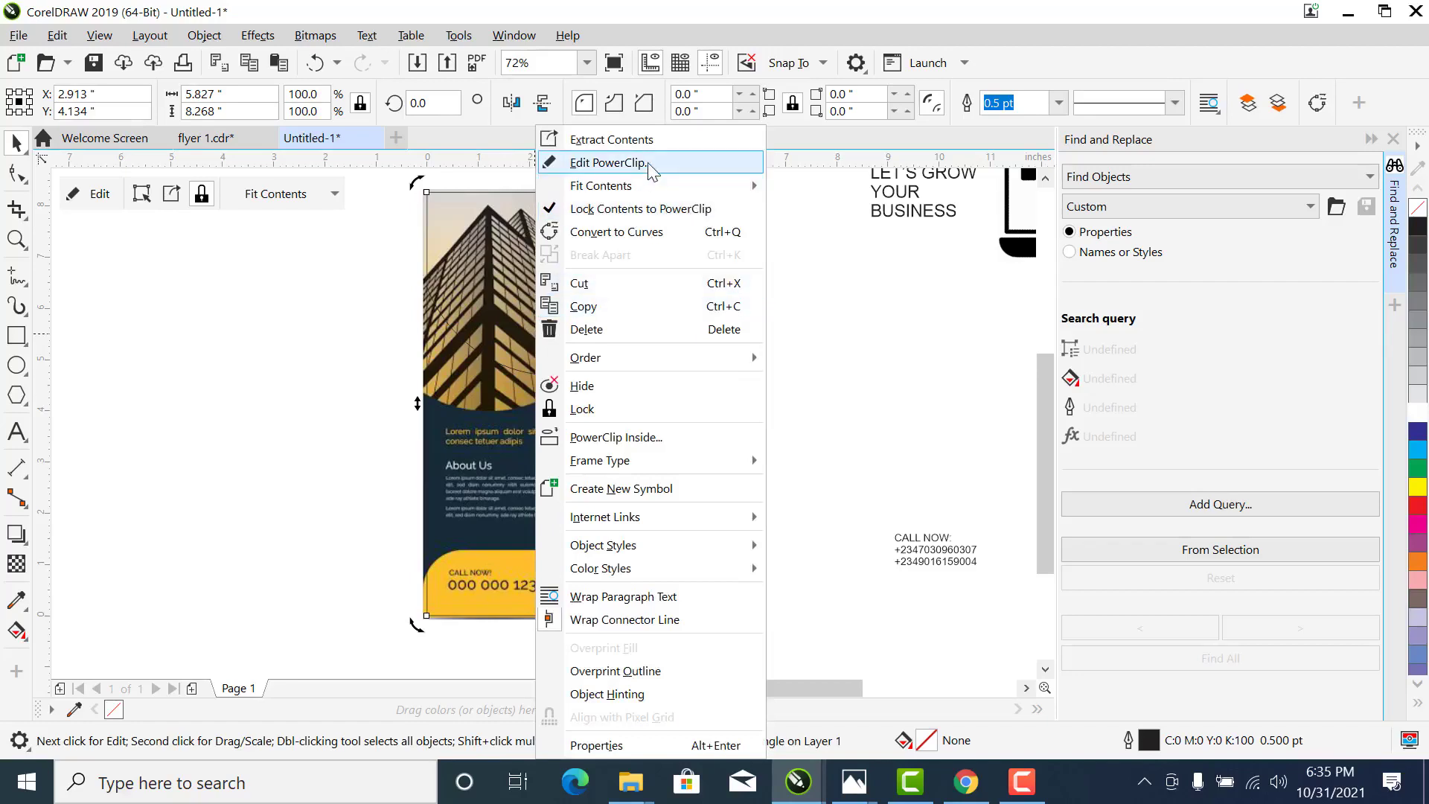
{"action": "right_click", "coordinate": [475, 239]}
{"action": "right_click", "coordinate": [476, 239]}
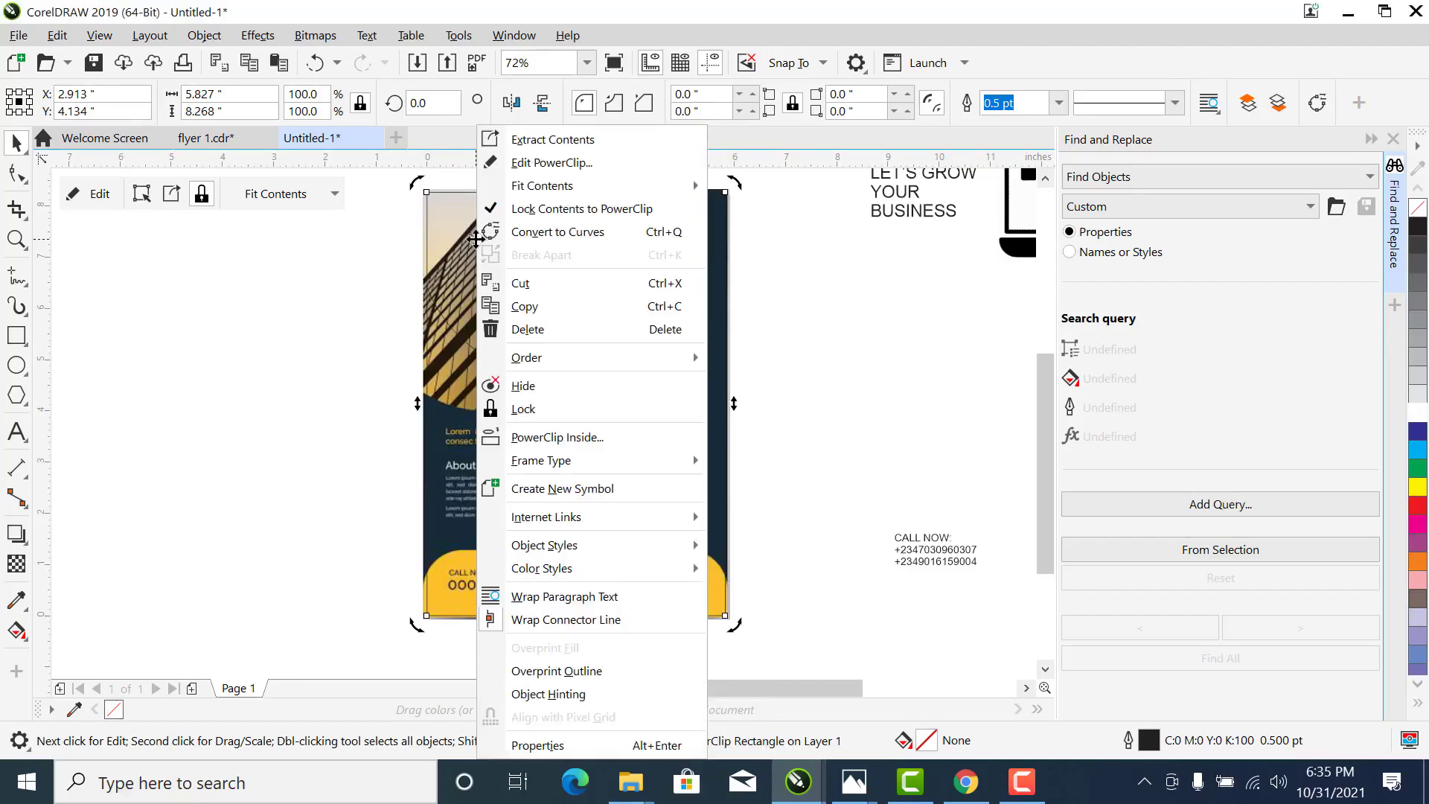
{"action": "left_click", "coordinate": [548, 165]}
{"action": "left_click", "coordinate": [658, 327]}
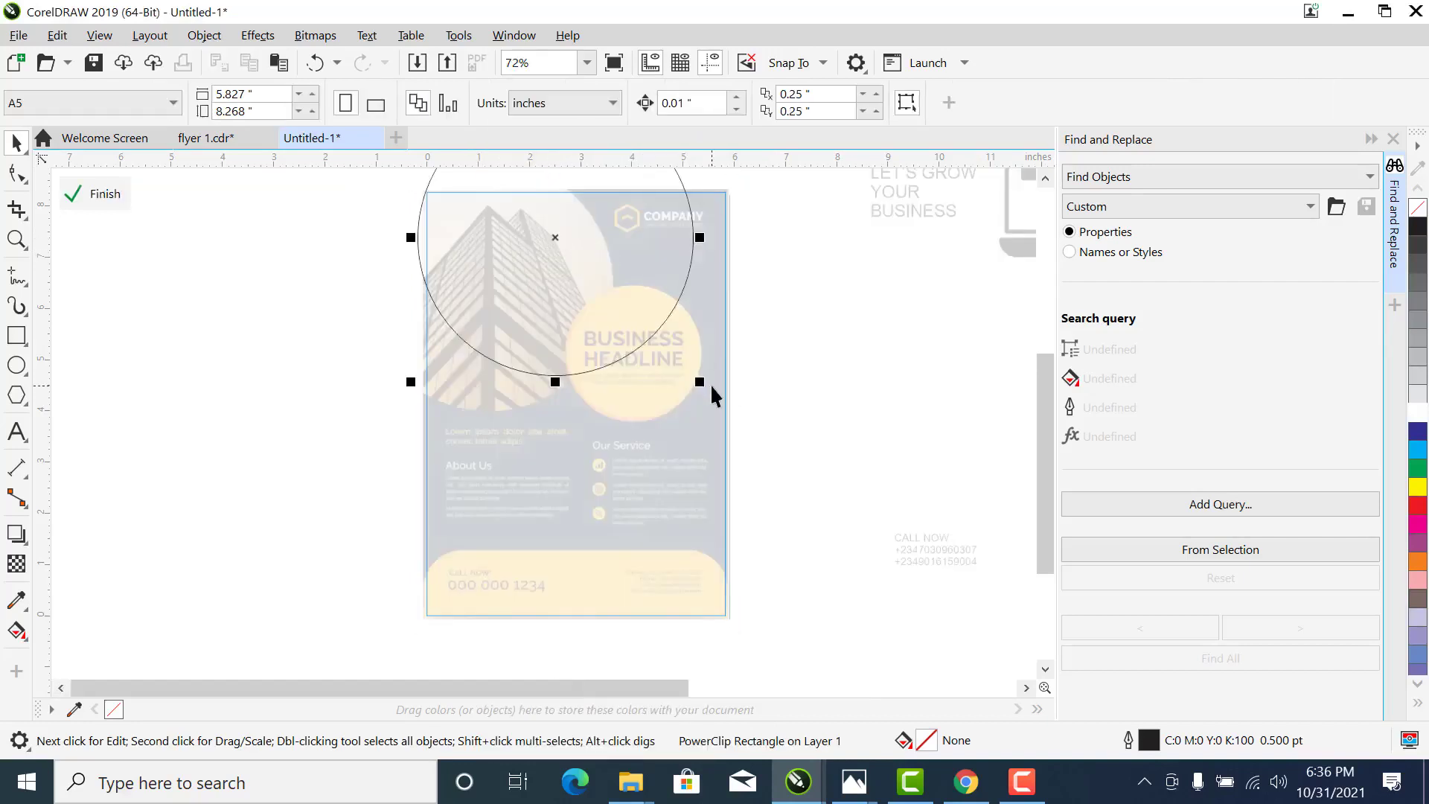
{"action": "left_click_drag", "start_coordinate": [701, 383], "coordinate": [628, 294]}
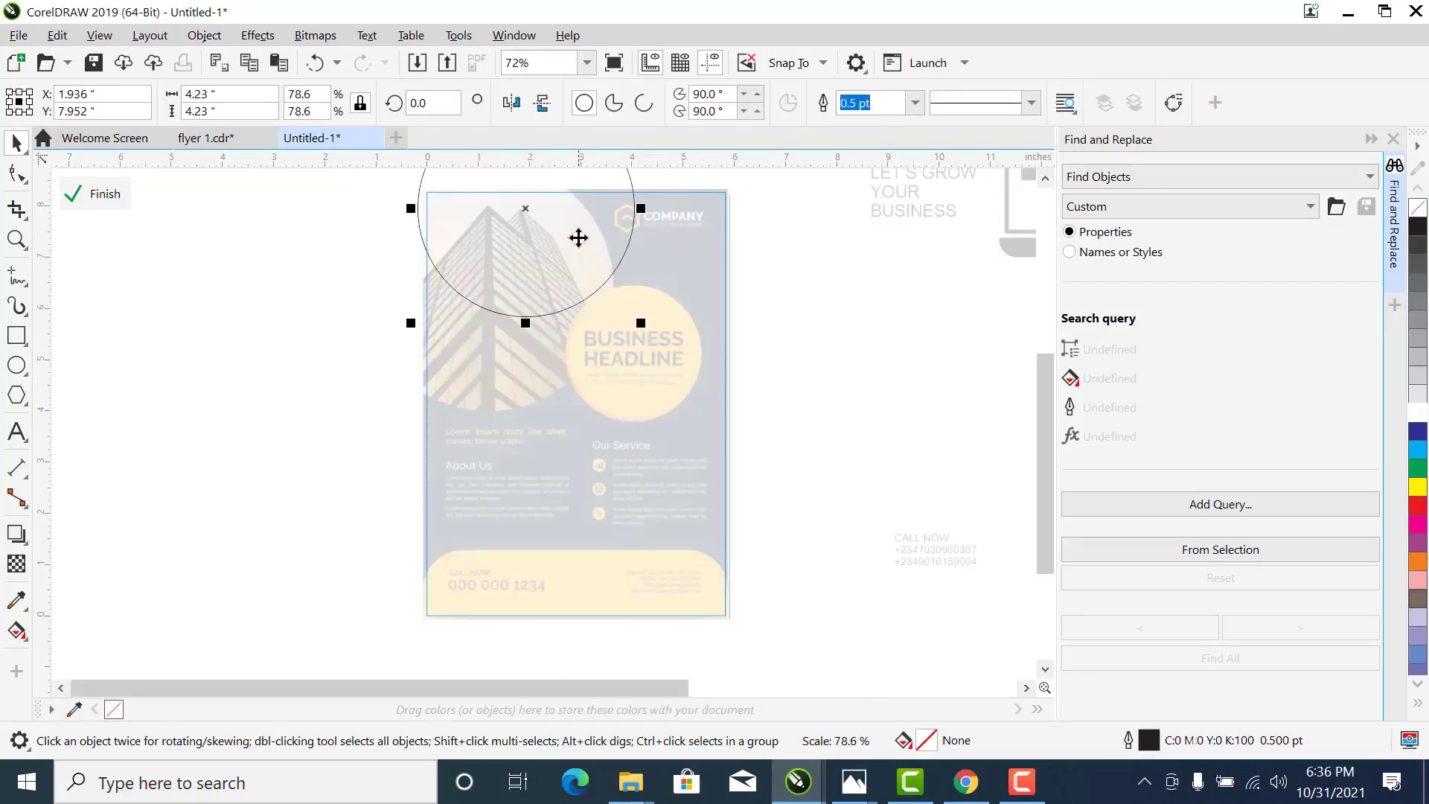
{"action": "left_click_drag", "start_coordinate": [577, 236], "coordinate": [564, 310]}
{"action": "left_click_drag", "start_coordinate": [397, 393], "coordinate": [372, 419]}
{"action": "left_click_drag", "start_coordinate": [544, 348], "coordinate": [534, 346]}
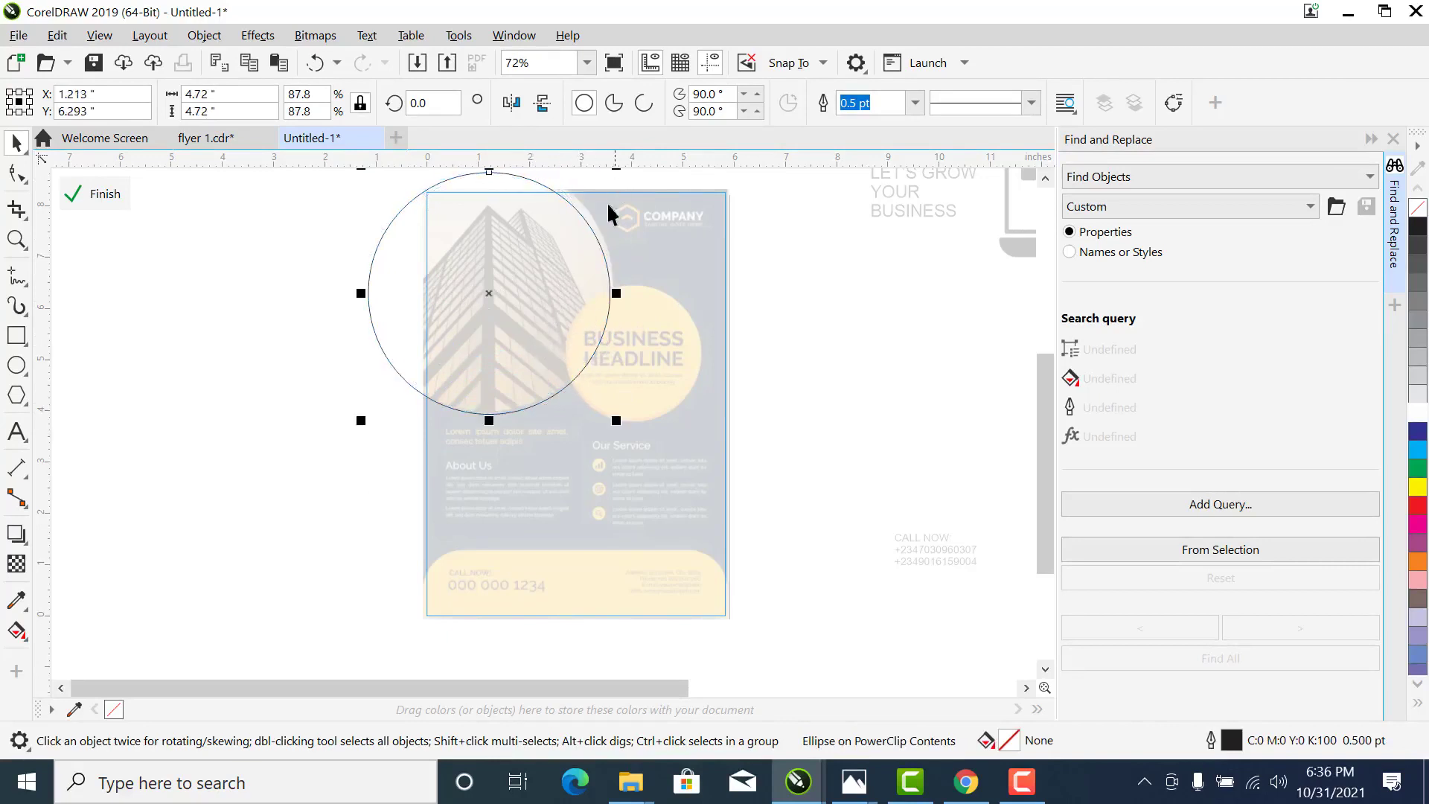
{"action": "left_click_drag", "start_coordinate": [622, 421], "coordinate": [627, 419]}
{"action": "left_click_drag", "start_coordinate": [511, 303], "coordinate": [520, 293]}
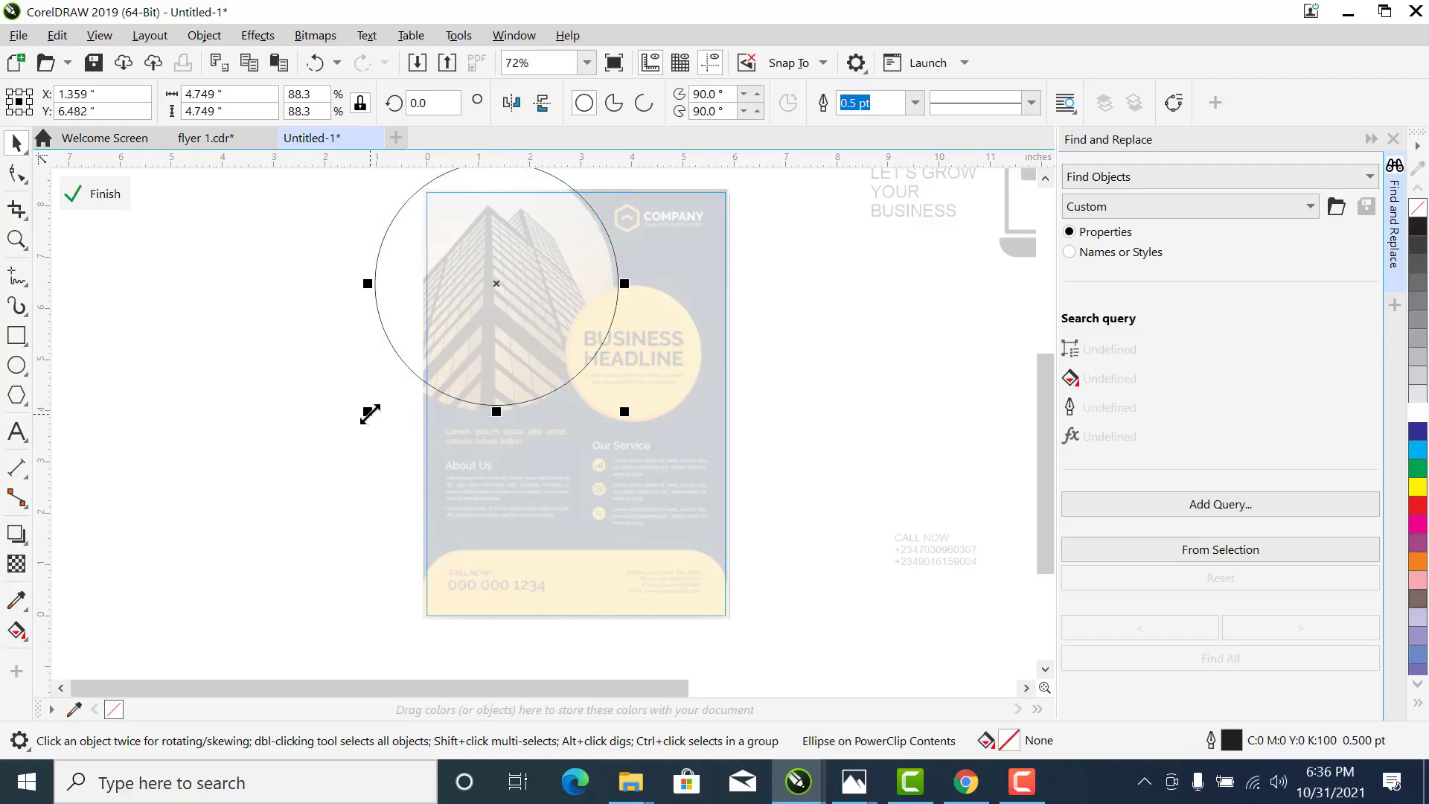
{"action": "left_click_drag", "start_coordinate": [369, 410], "coordinate": [356, 420]}
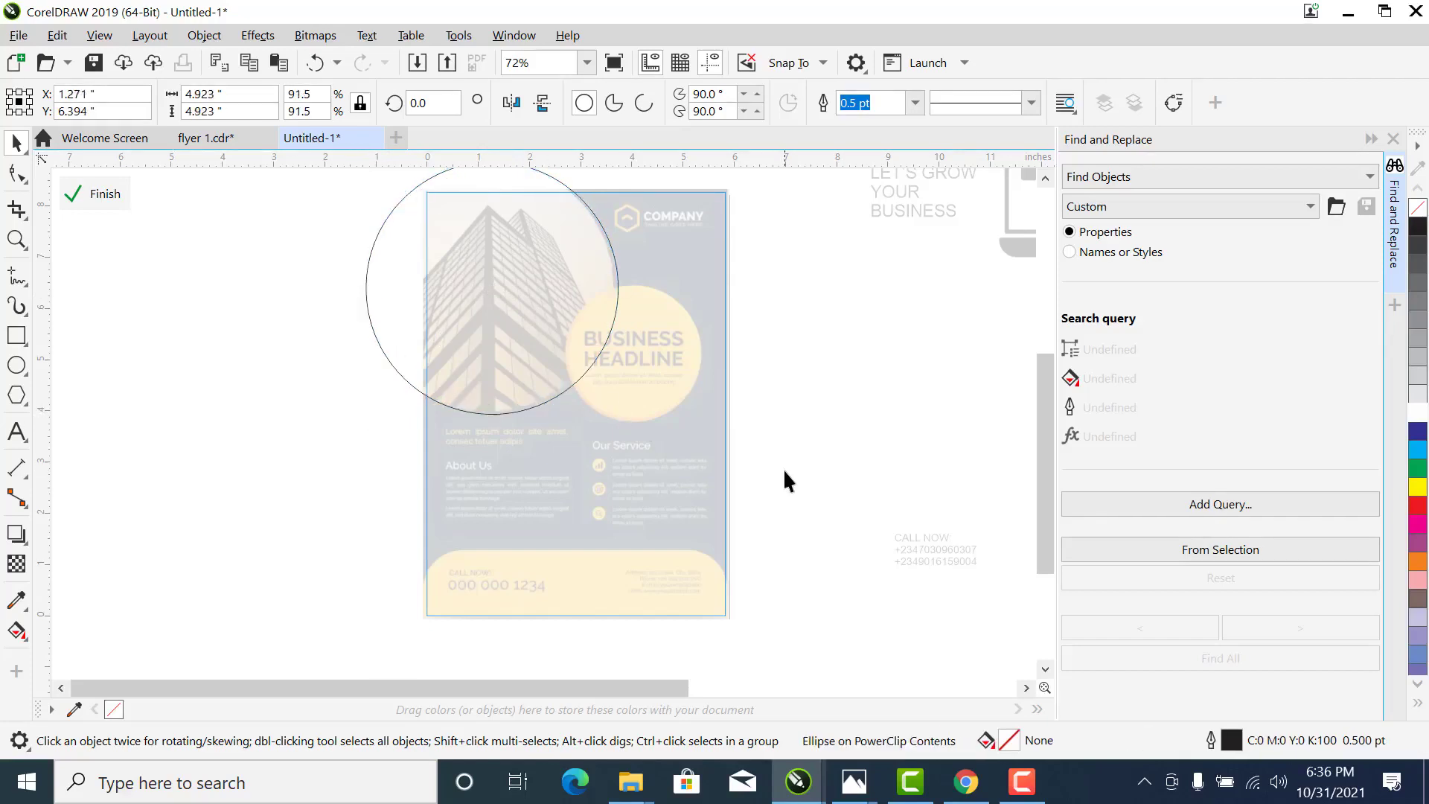
Shift the circle slightly left to X about 1.186 inches so it follows the building photo's curved edge
{"action": "key", "text": "z"}
{"action": "scroll", "coordinate": [456, 271], "scroll_direction": "down", "scroll_amount": 5}
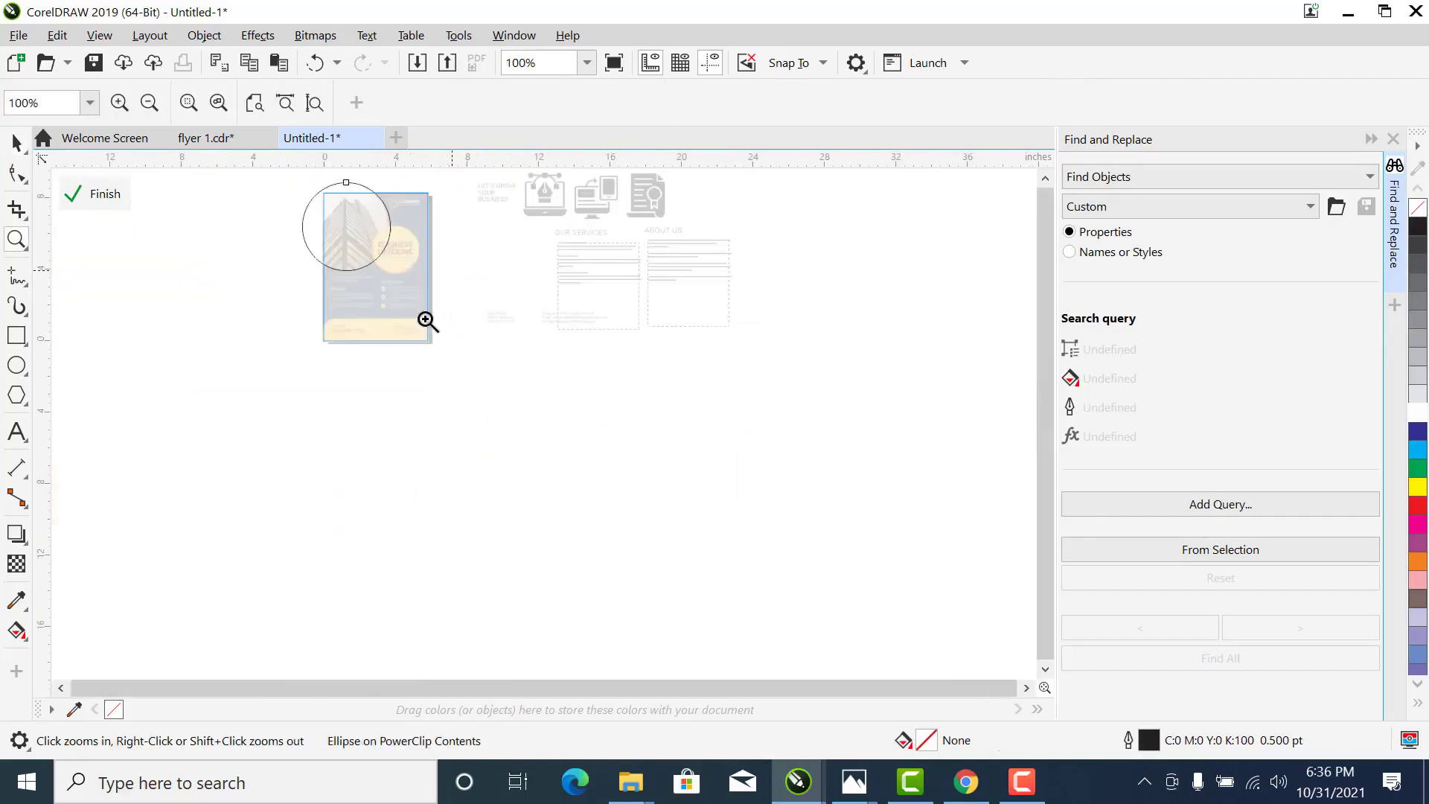
{"action": "scroll", "coordinate": [312, 302], "scroll_direction": "up", "scroll_amount": 4}
{"action": "key", "text": "space"}
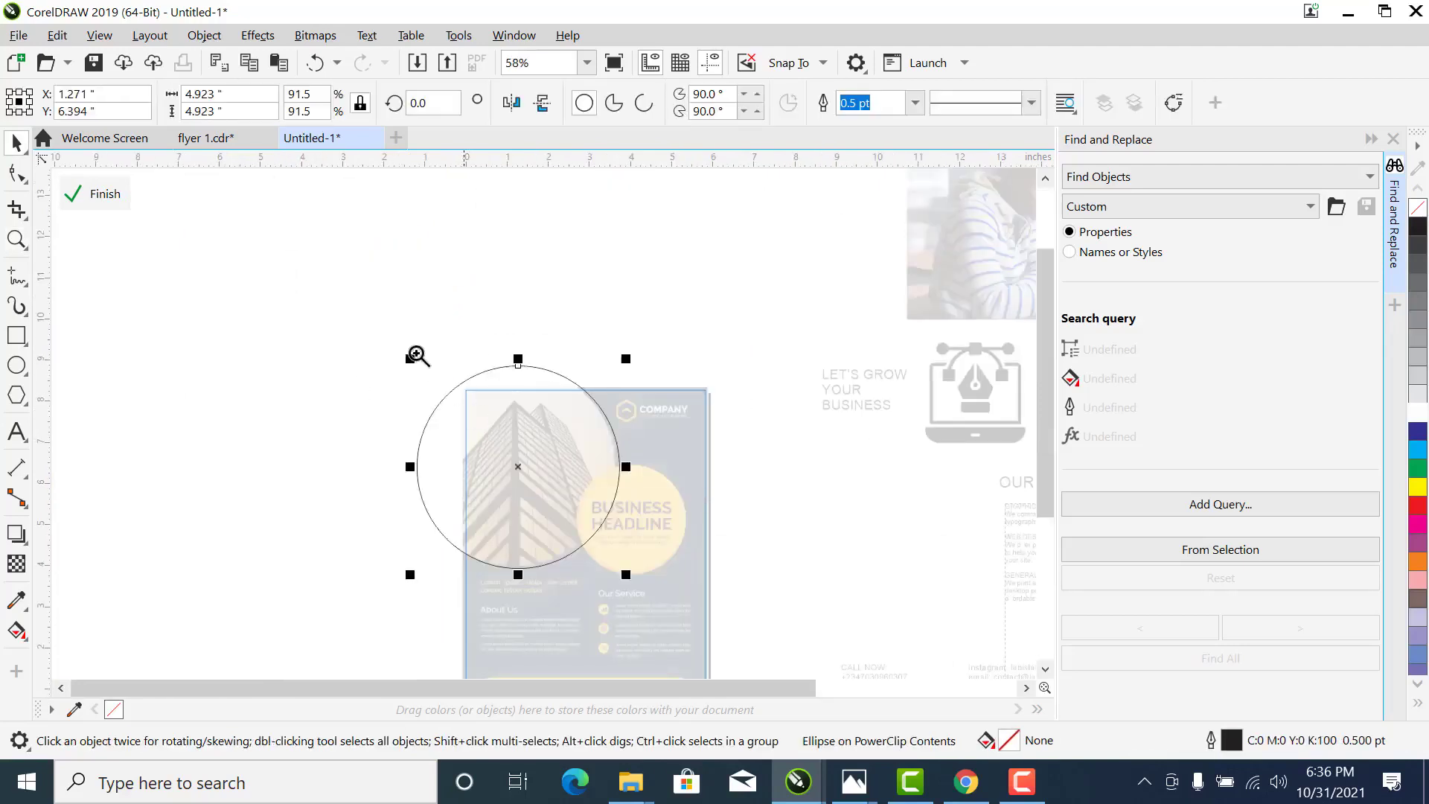
{"action": "key", "text": "space"}
{"action": "left_click_drag", "start_coordinate": [573, 463], "coordinate": [805, 584]}
{"action": "key", "text": "space"}
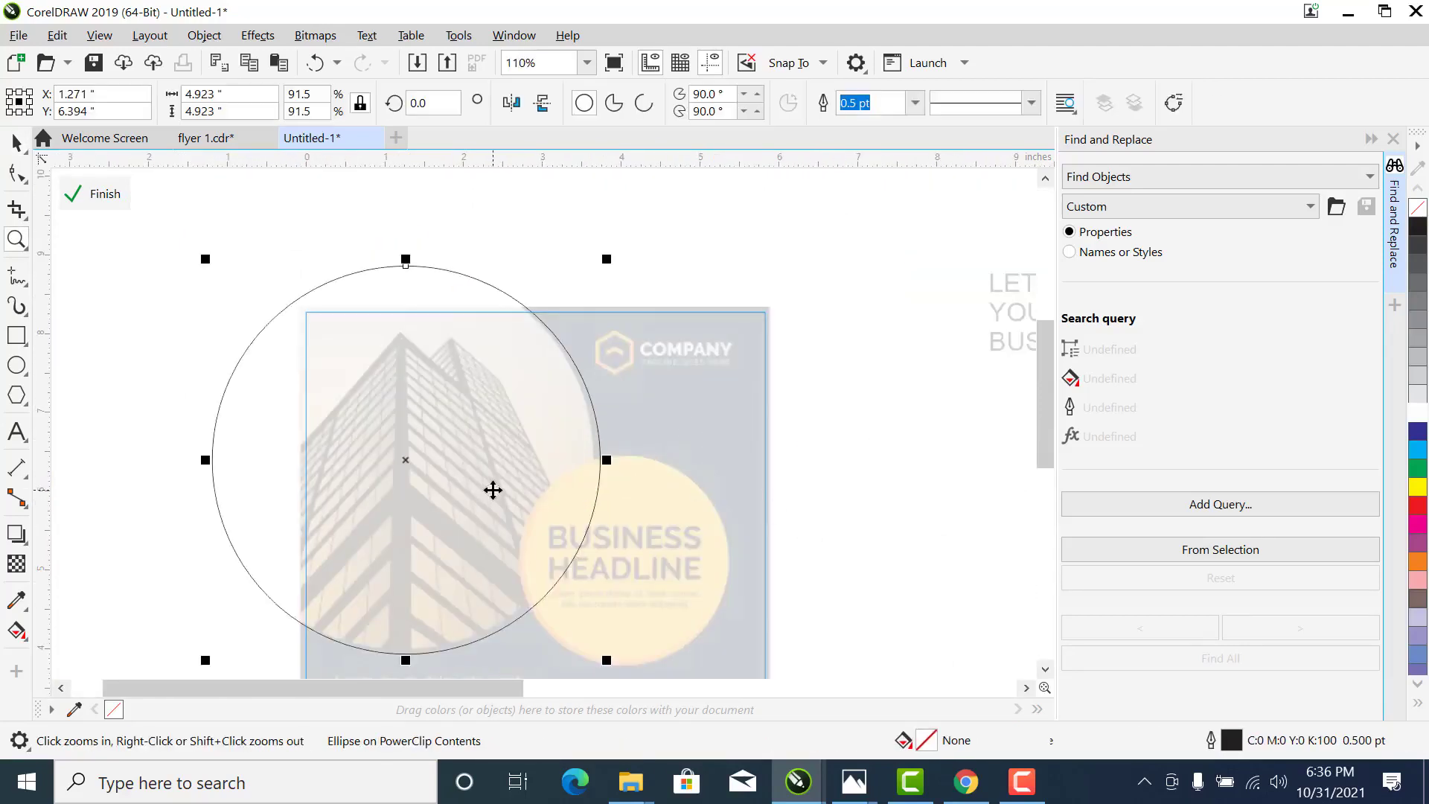
{"action": "left_click_drag", "start_coordinate": [488, 489], "coordinate": [481, 489]}
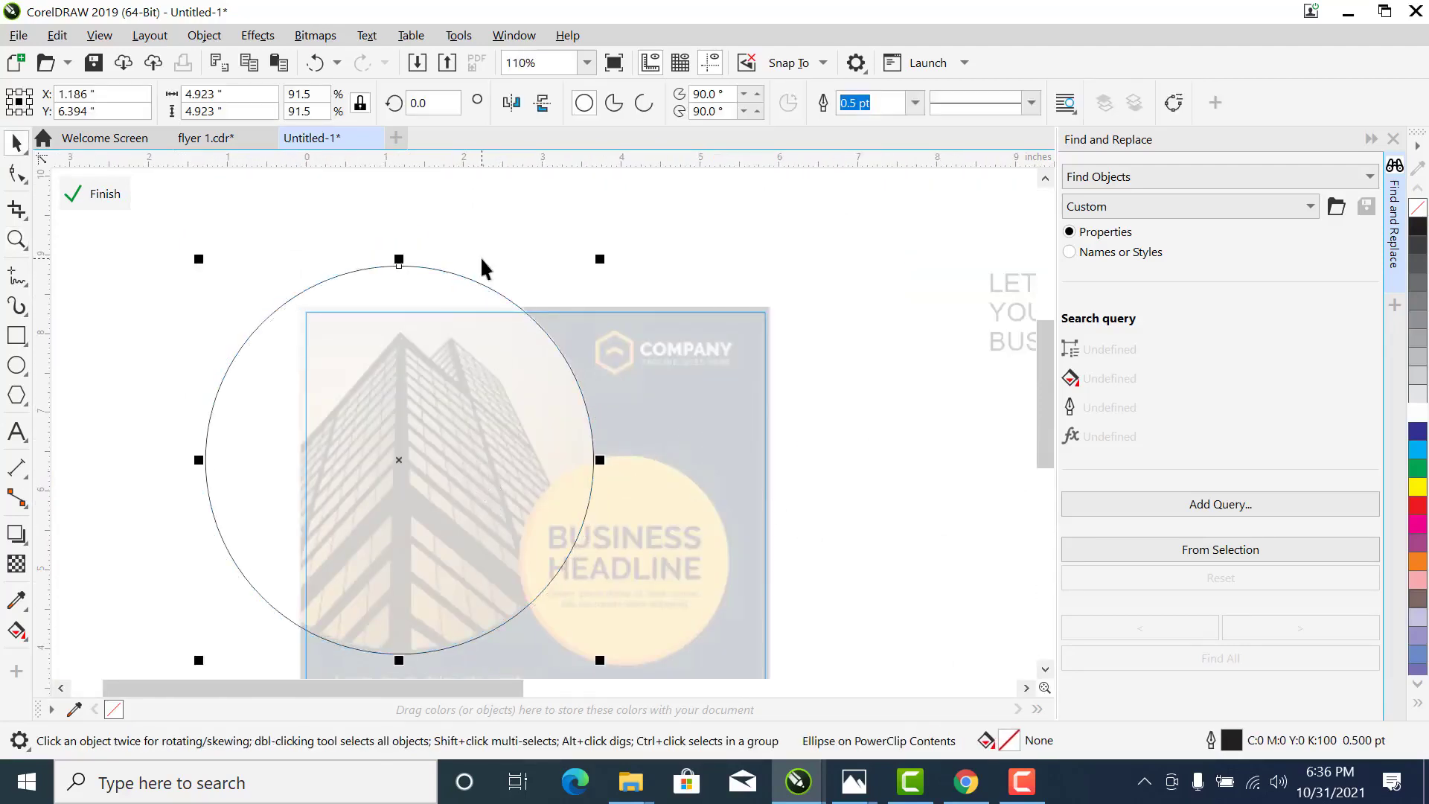
{"action": "left_click_drag", "start_coordinate": [599, 258], "coordinate": [577, 354]}
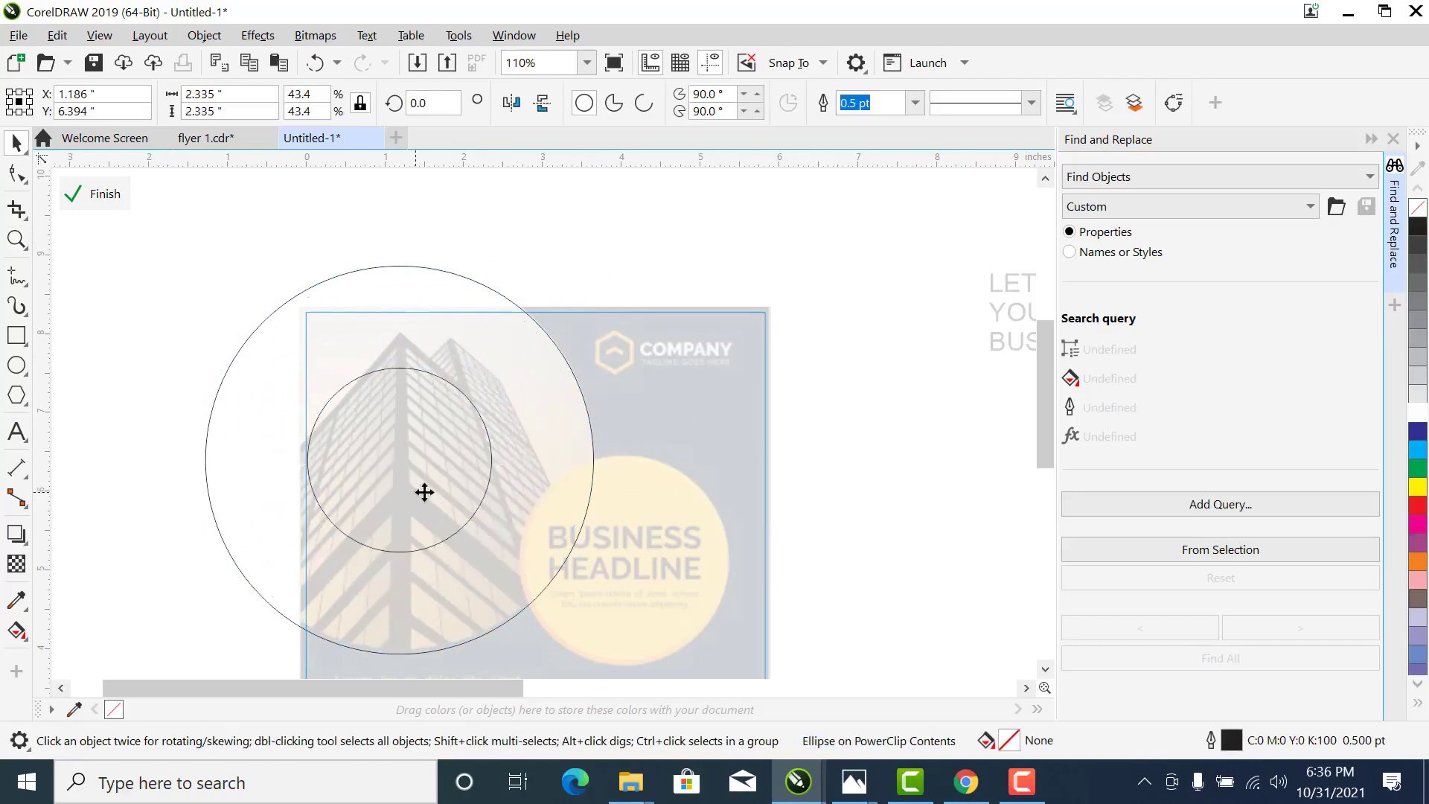
{"action": "left_click_drag", "start_coordinate": [424, 491], "coordinate": [629, 596]}
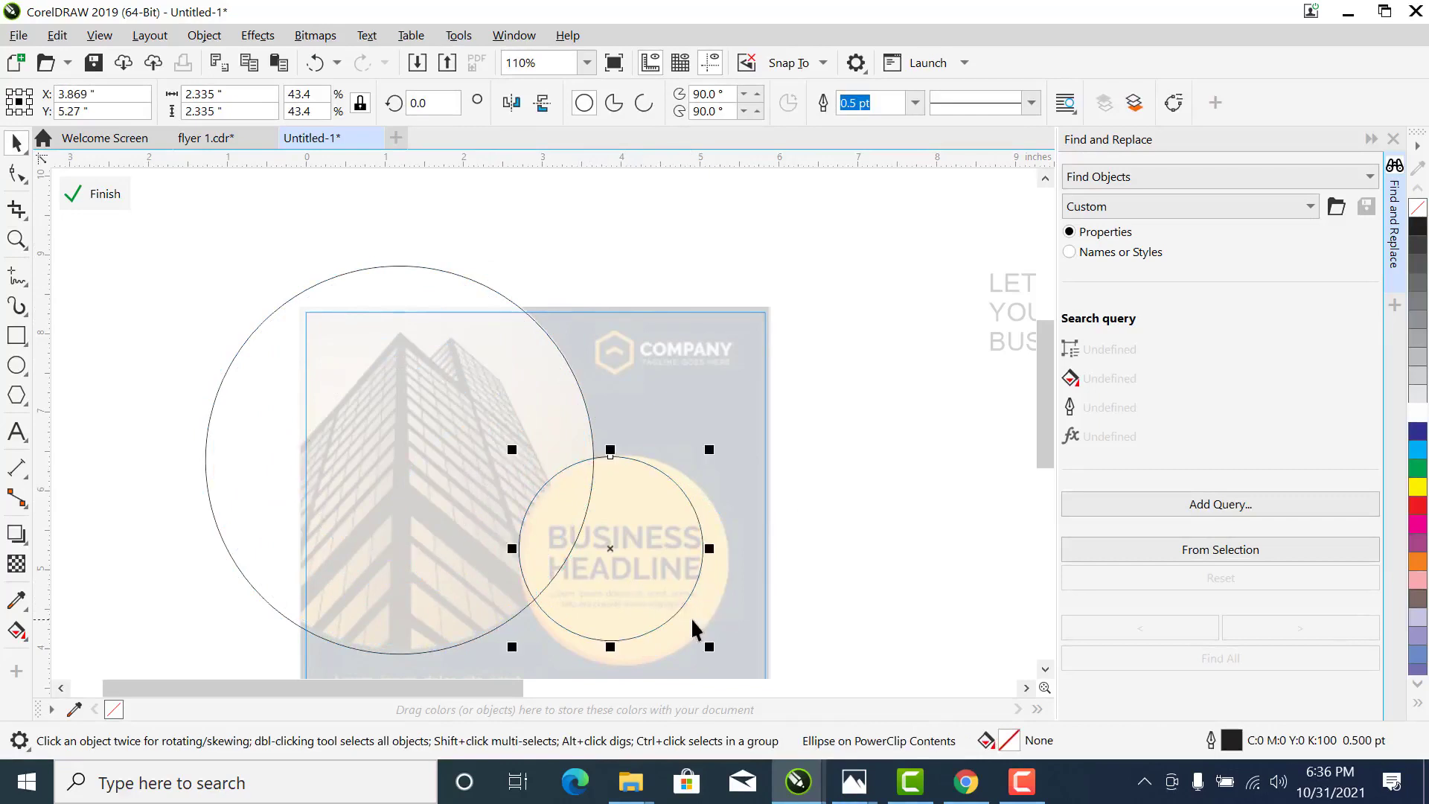
{"action": "key", "text": "Delete"}
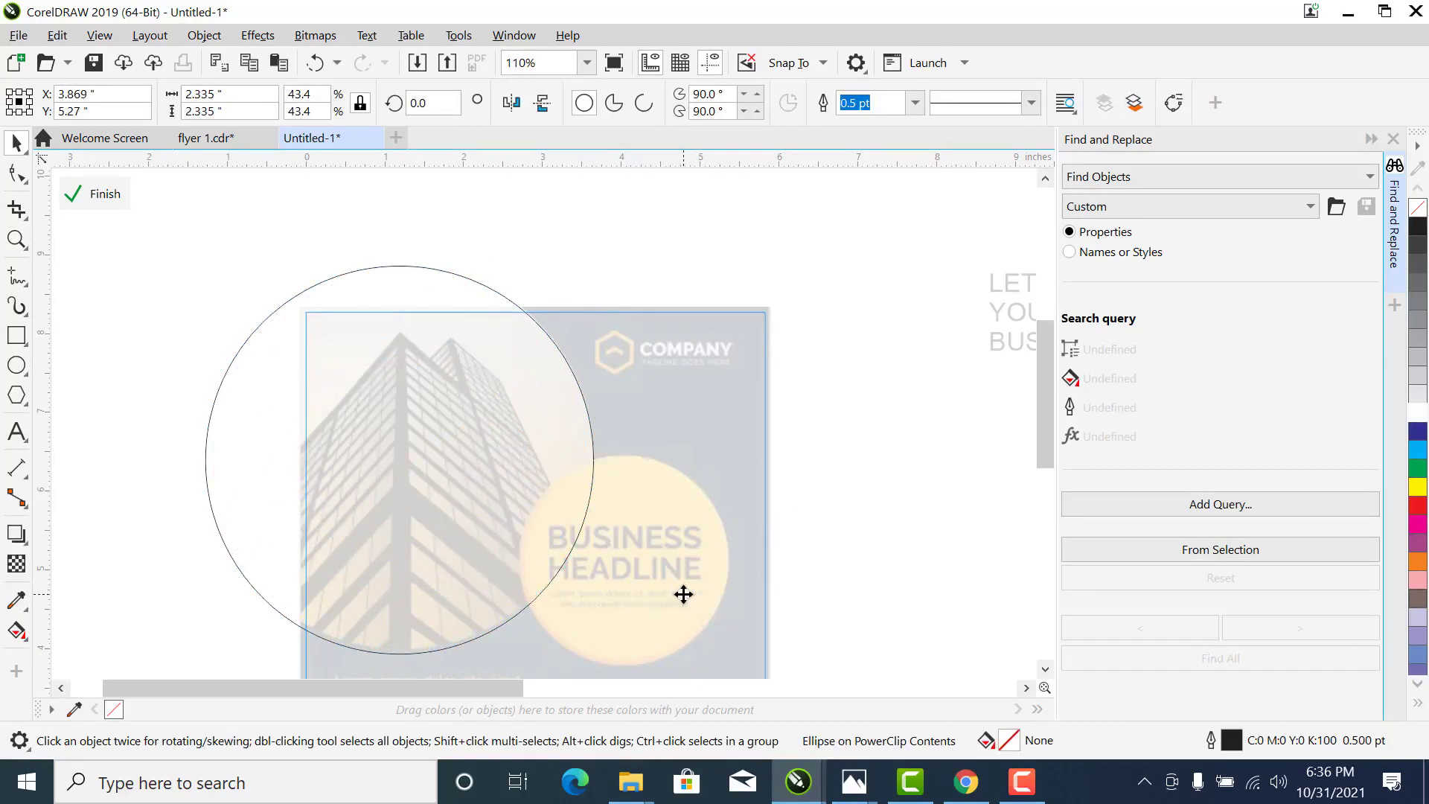
Finish editing the PowerClip, then PowerClip the photo of the couple at the laptop inside the flyer's page rectangle
{"action": "left_click", "coordinate": [102, 194]}
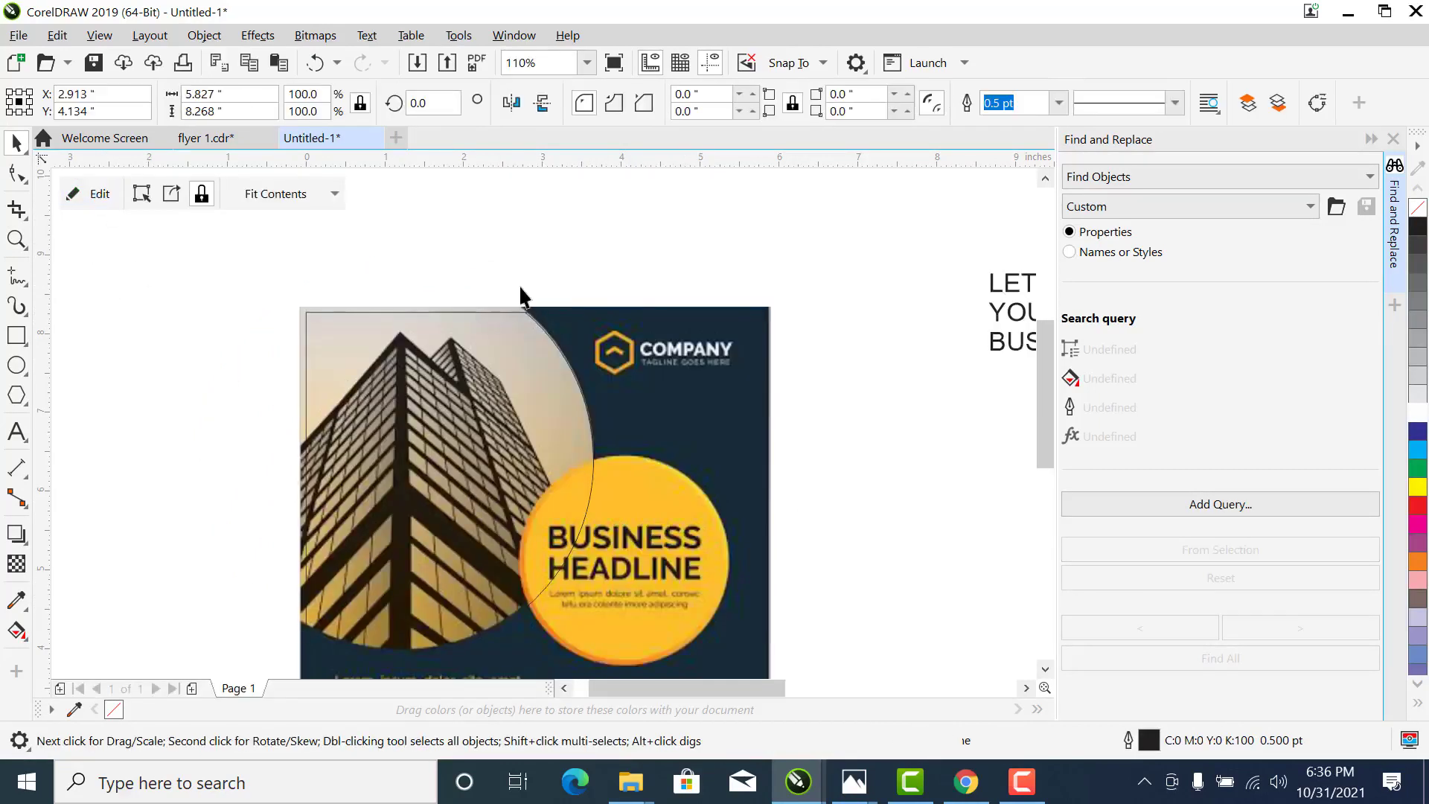
{"action": "scroll", "coordinate": [520, 296], "scroll_direction": "down", "scroll_amount": 2}
{"action": "left_click", "coordinate": [521, 288]}
{"action": "left_click_drag", "start_coordinate": [960, 222], "coordinate": [246, 425]}
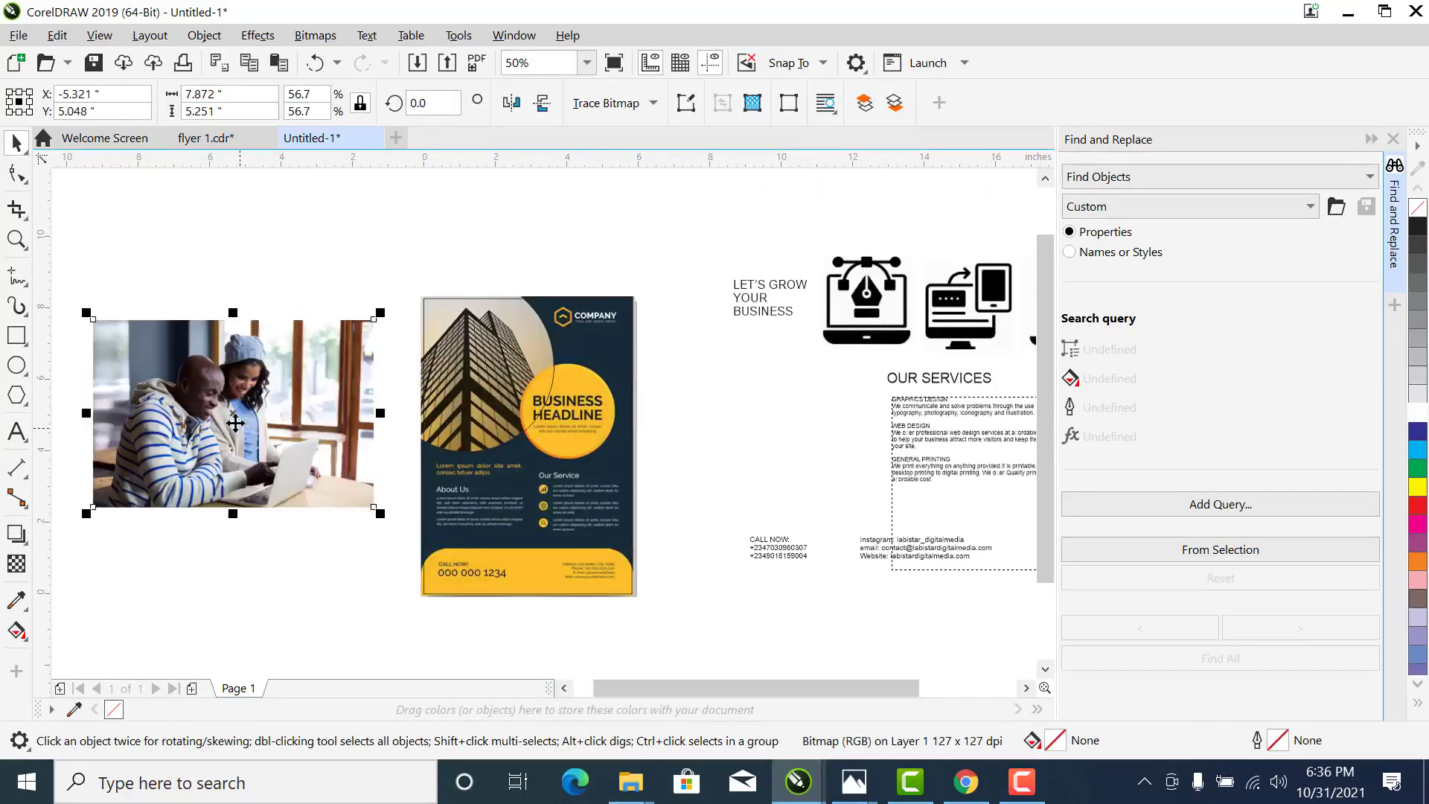
{"action": "left_click", "coordinate": [219, 387]}
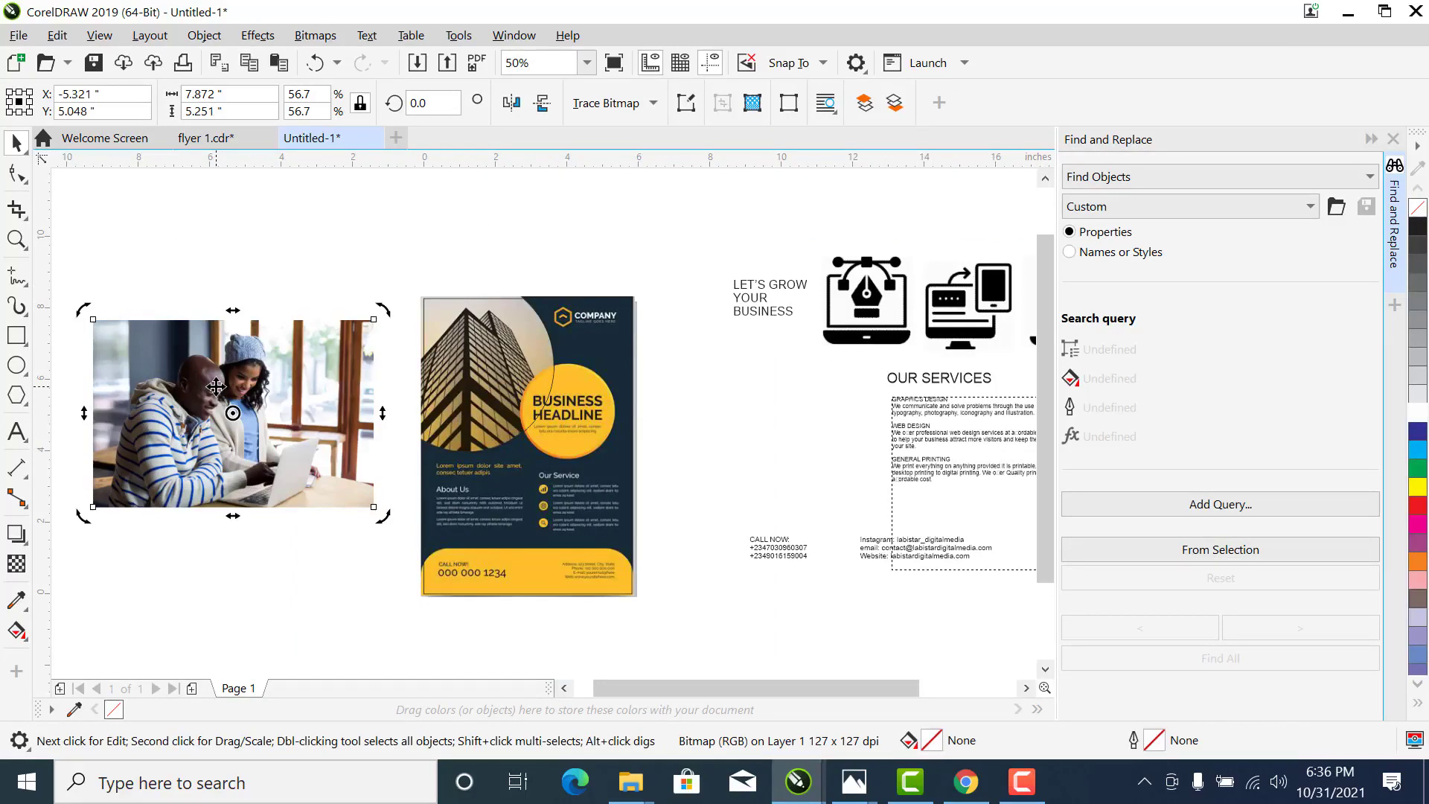
{"action": "left_click_drag", "start_coordinate": [215, 386], "coordinate": [492, 321]}
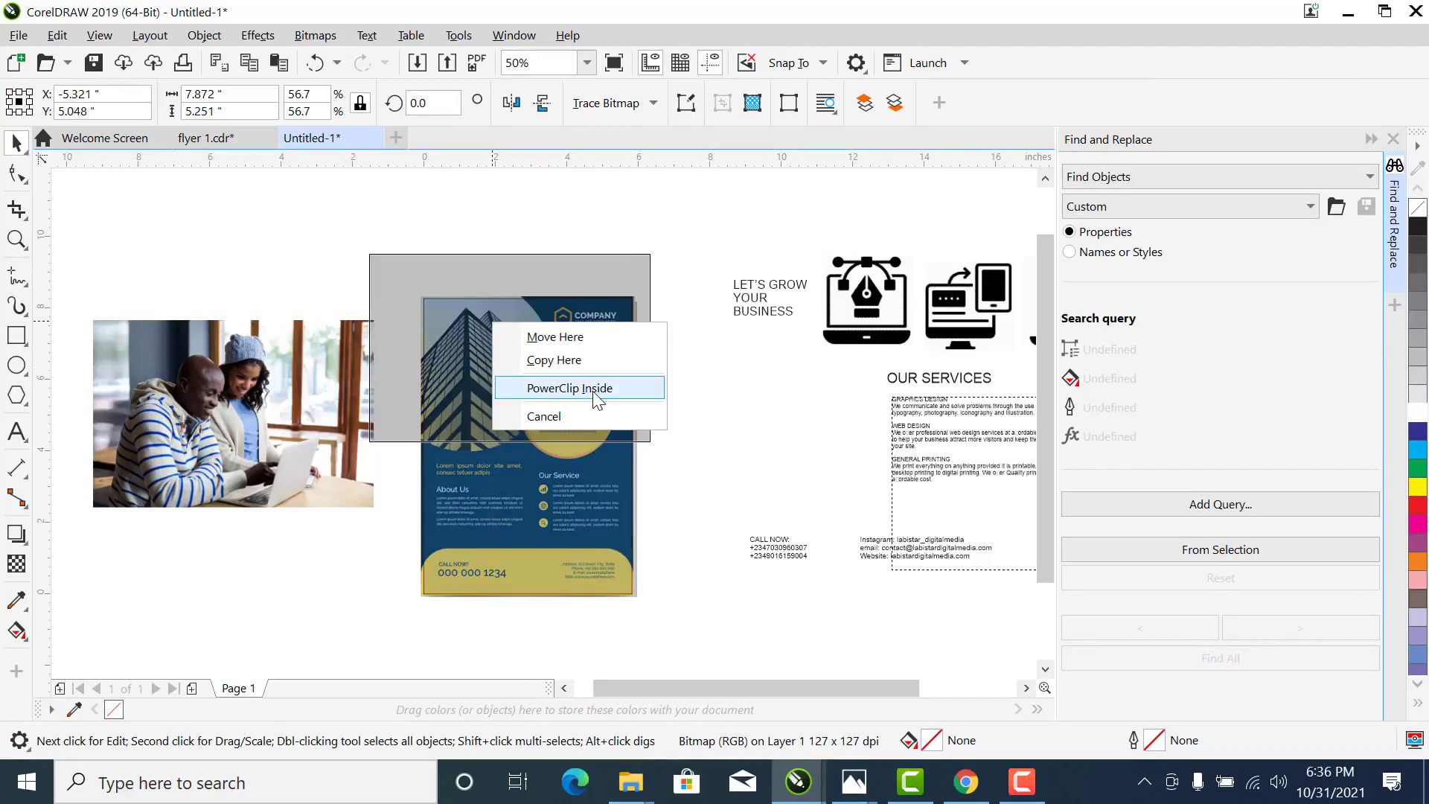
{"action": "left_click", "coordinate": [597, 388]}
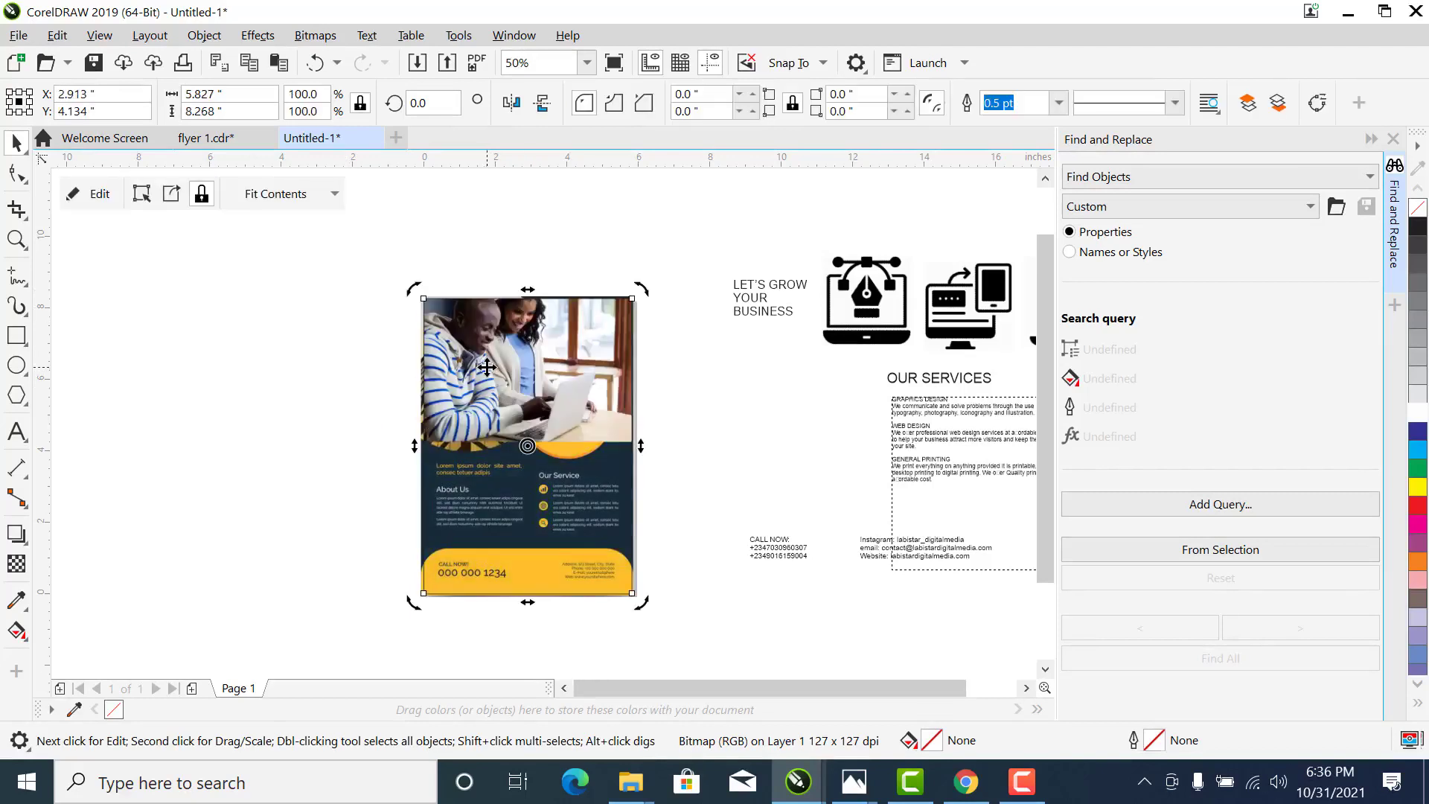
Edit the page rectangle's PowerClip, pull the couple's photo off the flyer and PowerClip it inside the circle
{"action": "right_click", "coordinate": [490, 357]}
{"action": "left_click", "coordinate": [593, 162]}
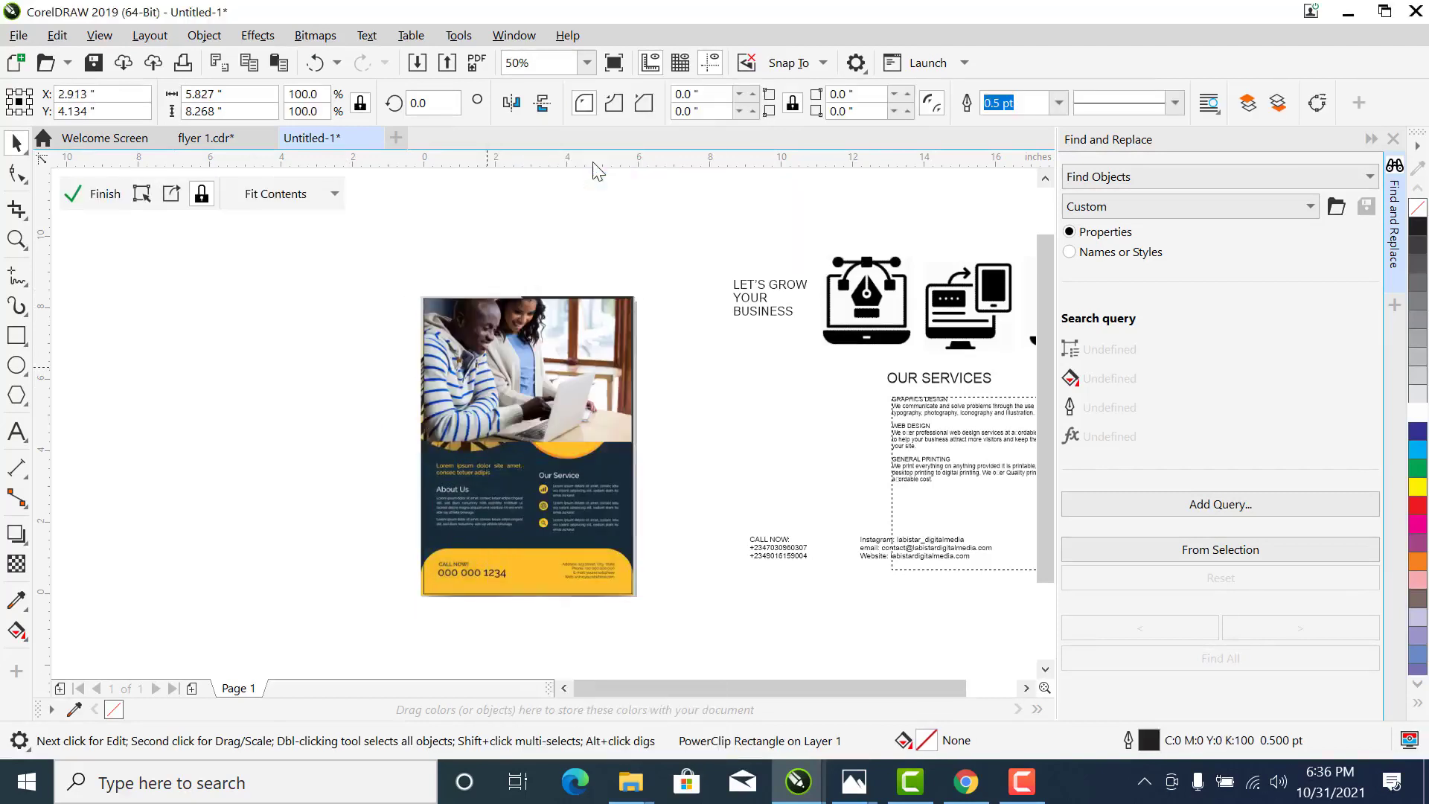
{"action": "left_click_drag", "start_coordinate": [649, 289], "coordinate": [298, 314]}
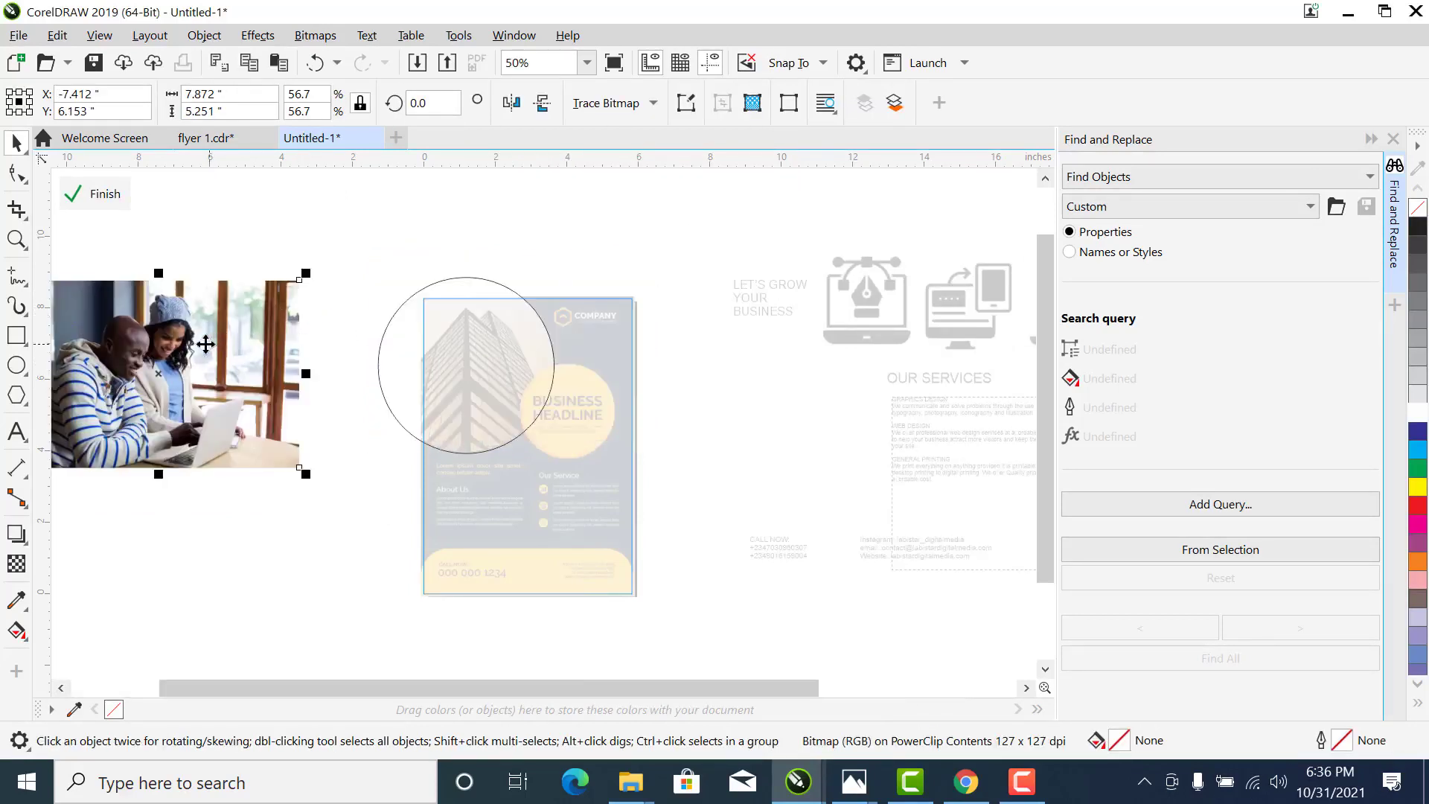
{"action": "left_click_drag", "start_coordinate": [216, 349], "coordinate": [456, 329]}
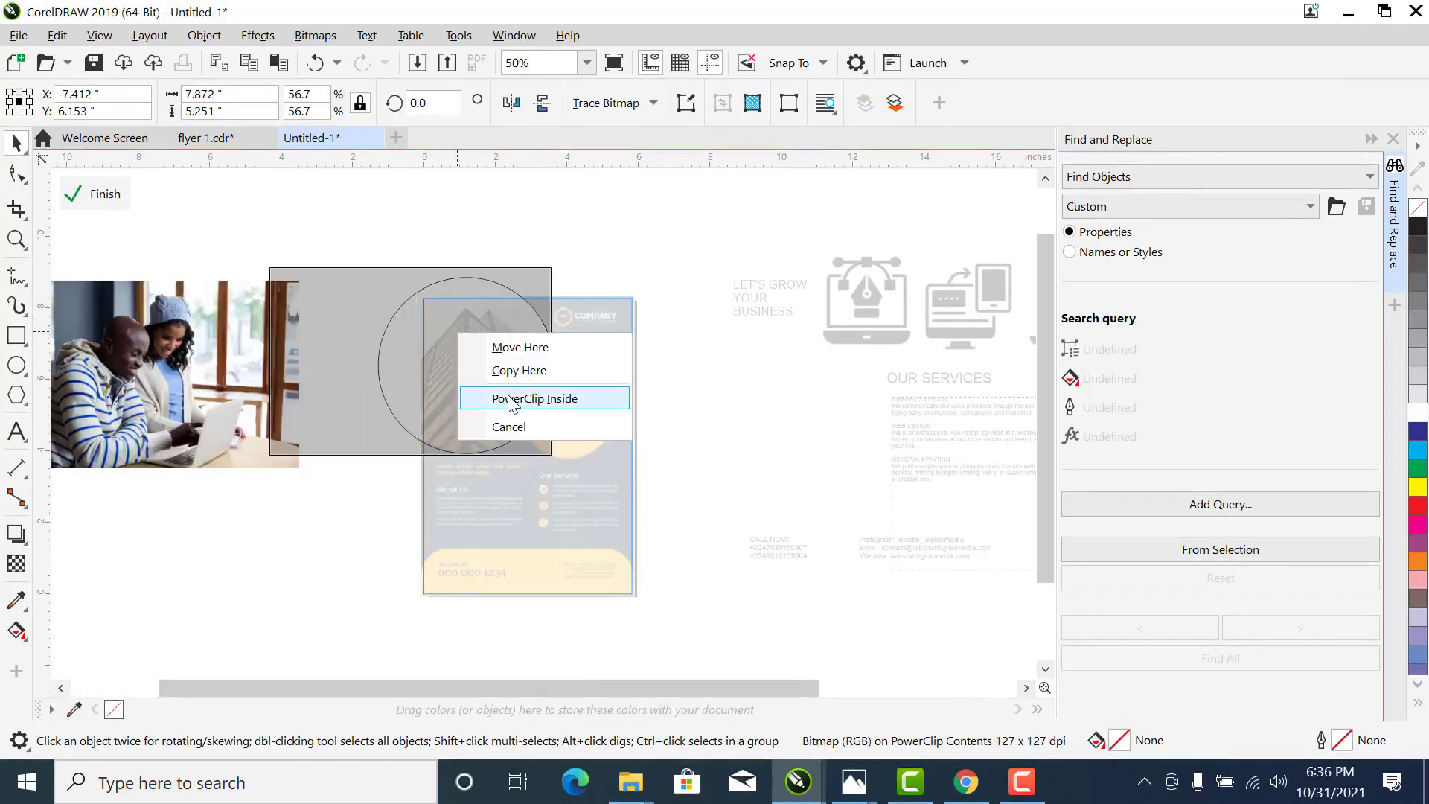
{"action": "left_click", "coordinate": [510, 400]}
Edit the circle's PowerClip, move the photo over the circle, scale it to about 7.23 by 4.82 inches and finish editing
{"action": "right_click", "coordinate": [461, 390]}
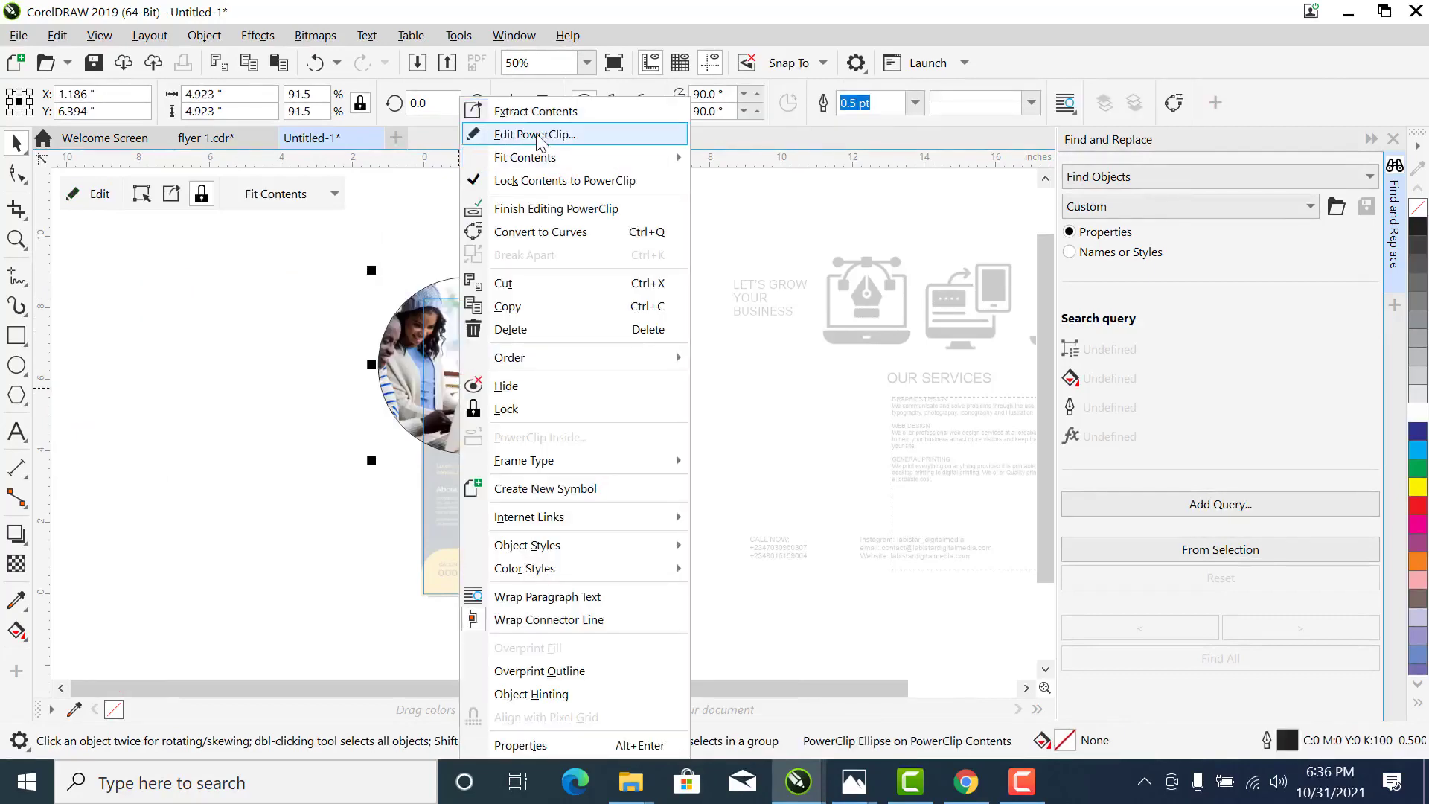
{"action": "left_click", "coordinate": [540, 135]}
{"action": "left_click", "coordinate": [364, 392]}
{"action": "left_click_drag", "start_coordinate": [461, 397], "coordinate": [581, 410]}
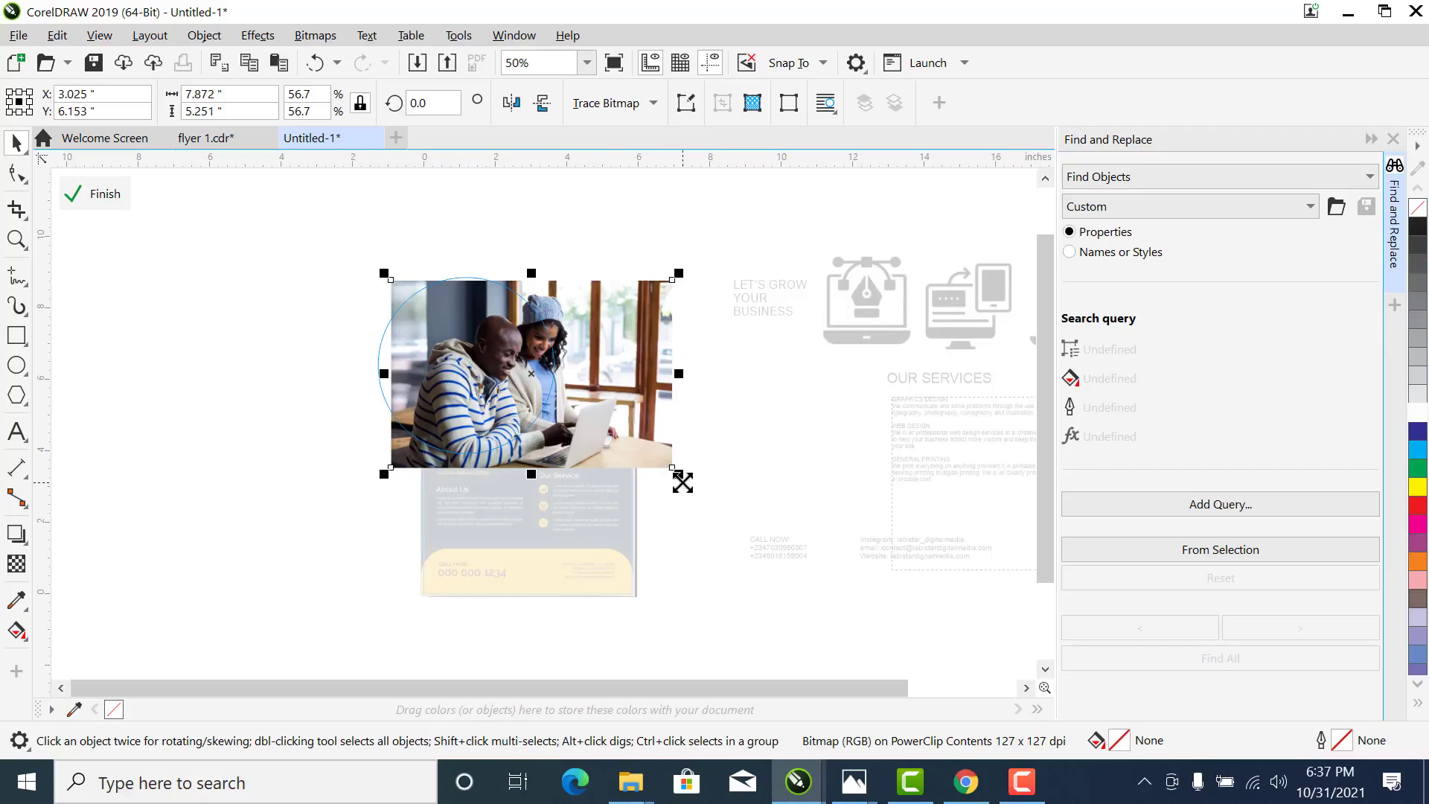
{"action": "left_click_drag", "start_coordinate": [682, 483], "coordinate": [609, 445]}
{"action": "left_click", "coordinate": [685, 269]}
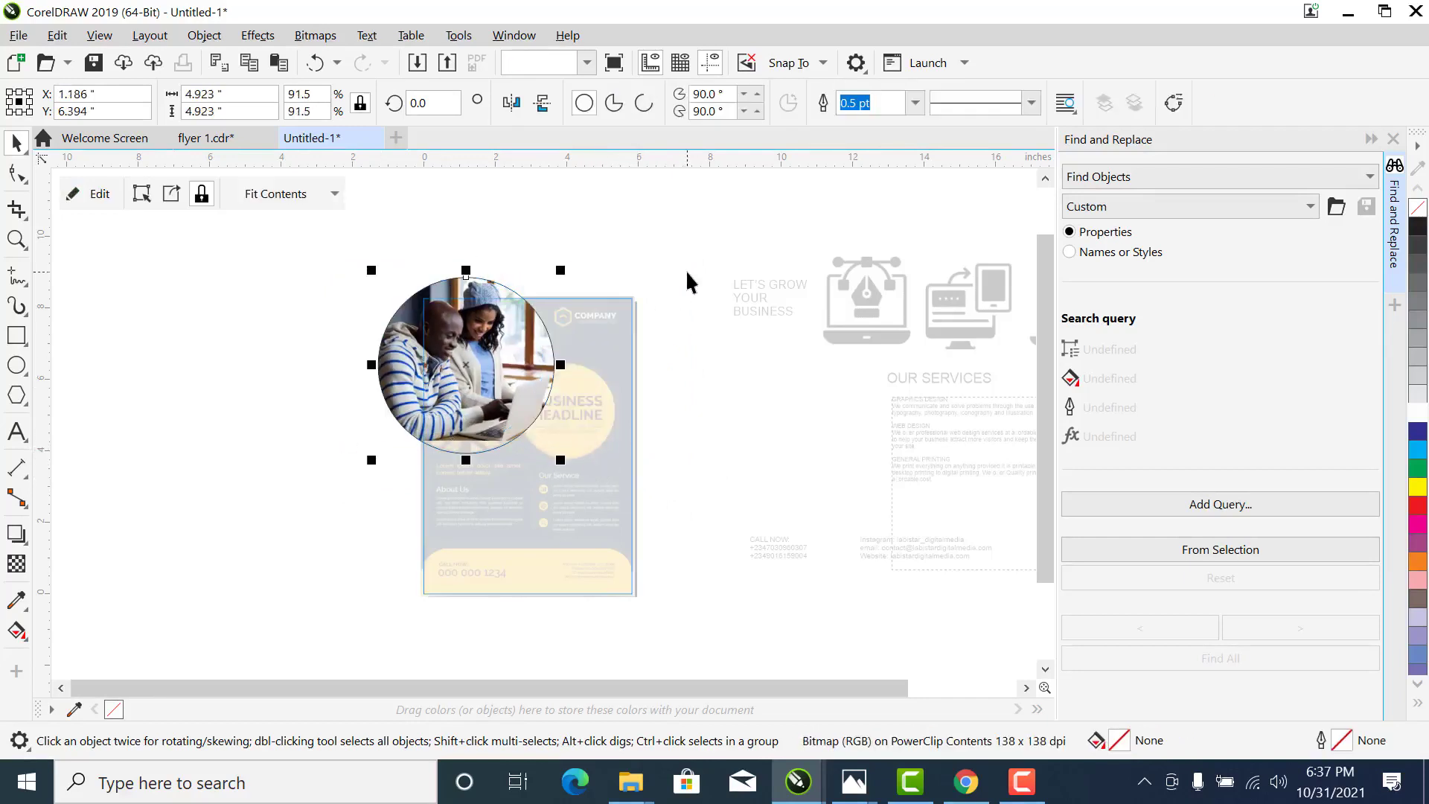
Refine the photo inside the circle's PowerClip by enlarging it to about 7.48 by 4.99 inches and shifting it slightly left
{"action": "key", "text": "z"}
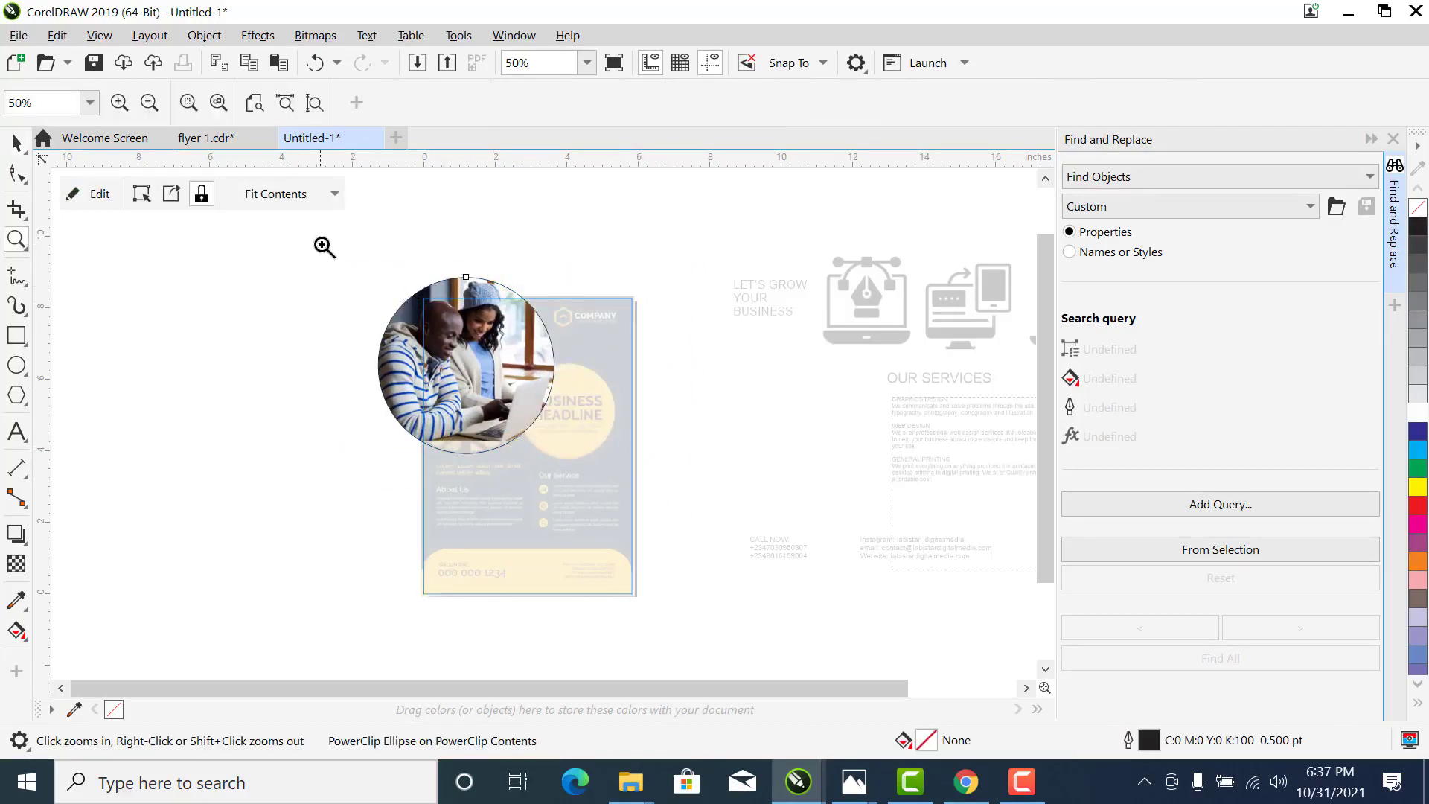
{"action": "left_click_drag", "start_coordinate": [320, 249], "coordinate": [668, 511]}
{"action": "key", "text": "space"}
{"action": "double_click", "coordinate": [544, 410]}
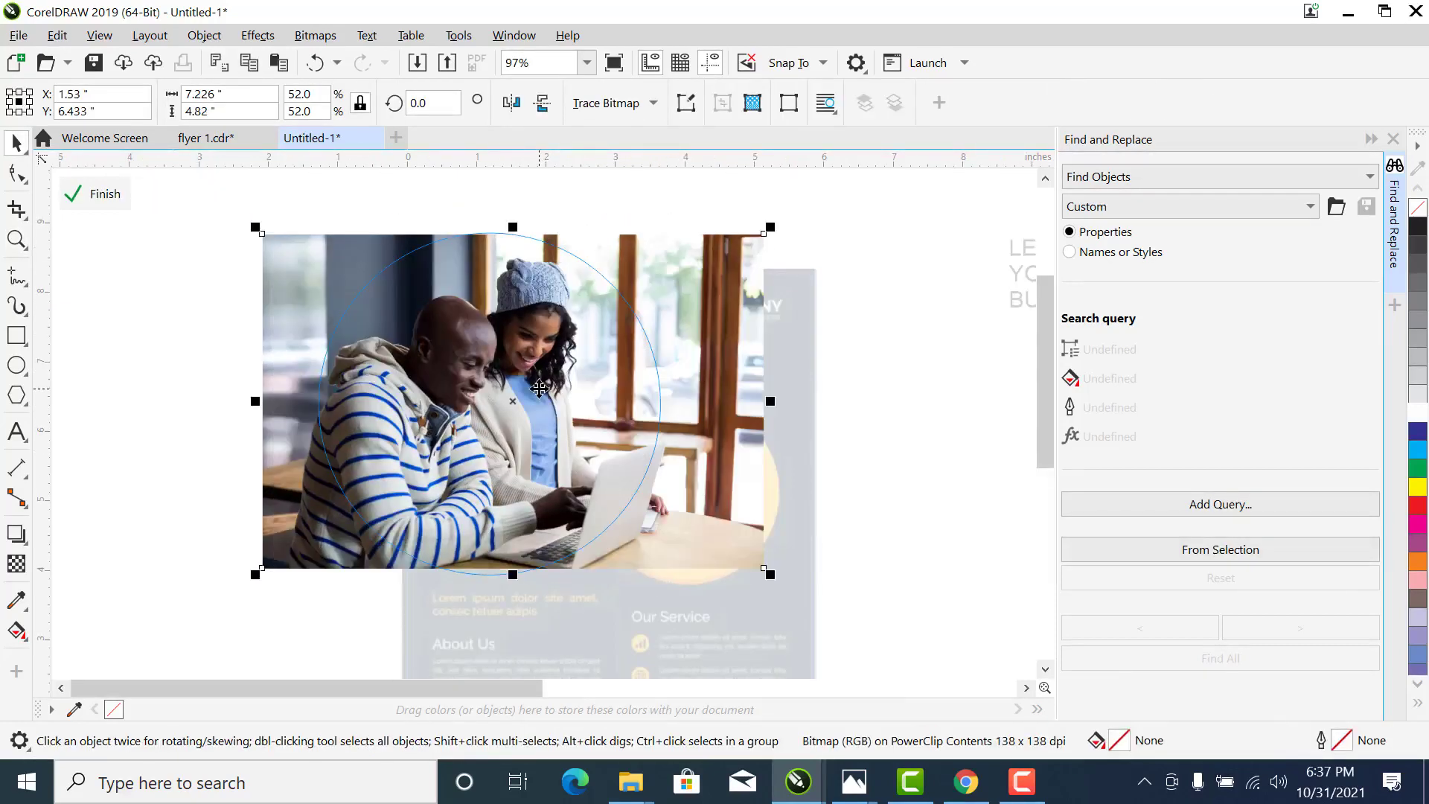
{"action": "left_click_drag", "start_coordinate": [769, 574], "coordinate": [783, 584]}
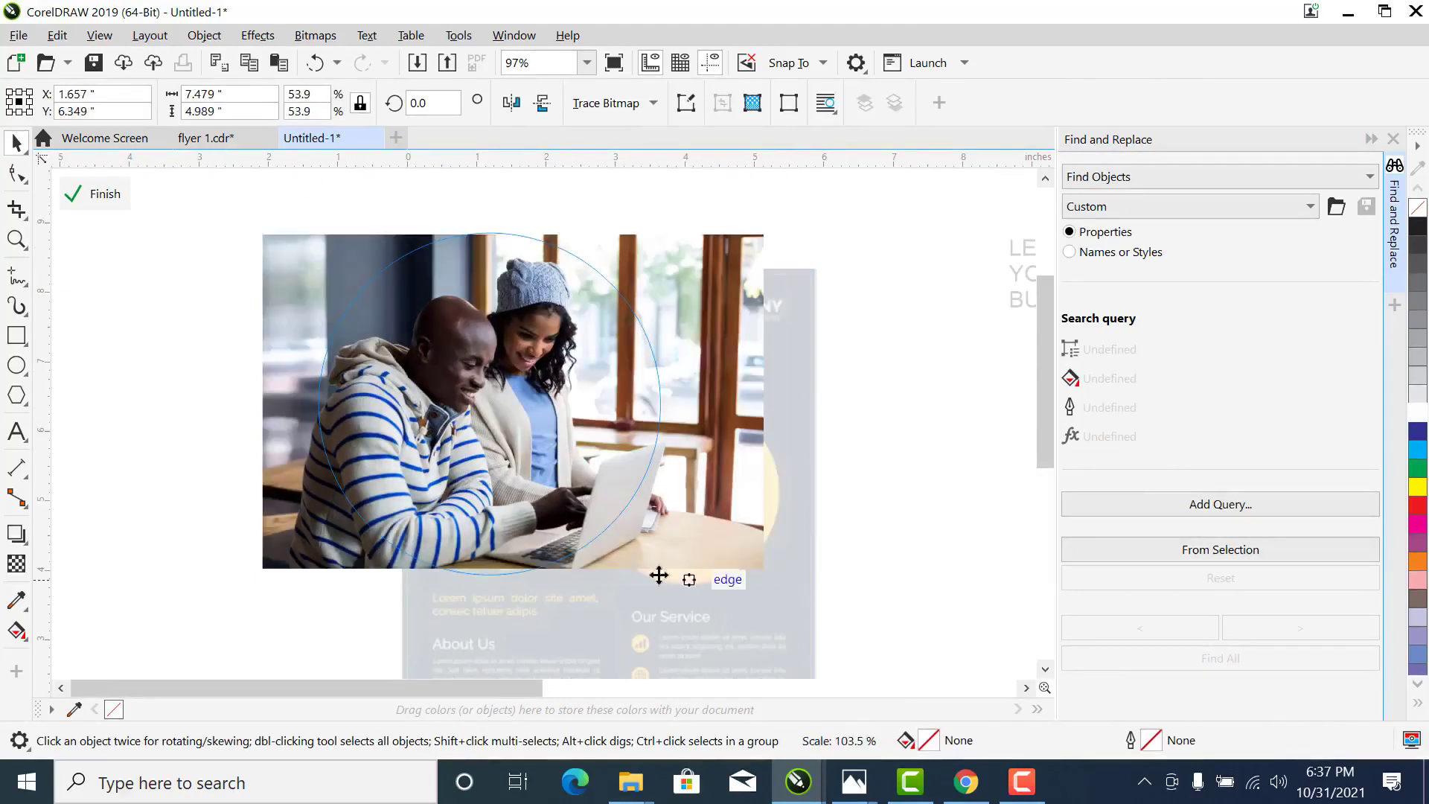
{"action": "left_click_drag", "start_coordinate": [647, 510], "coordinate": [631, 511]}
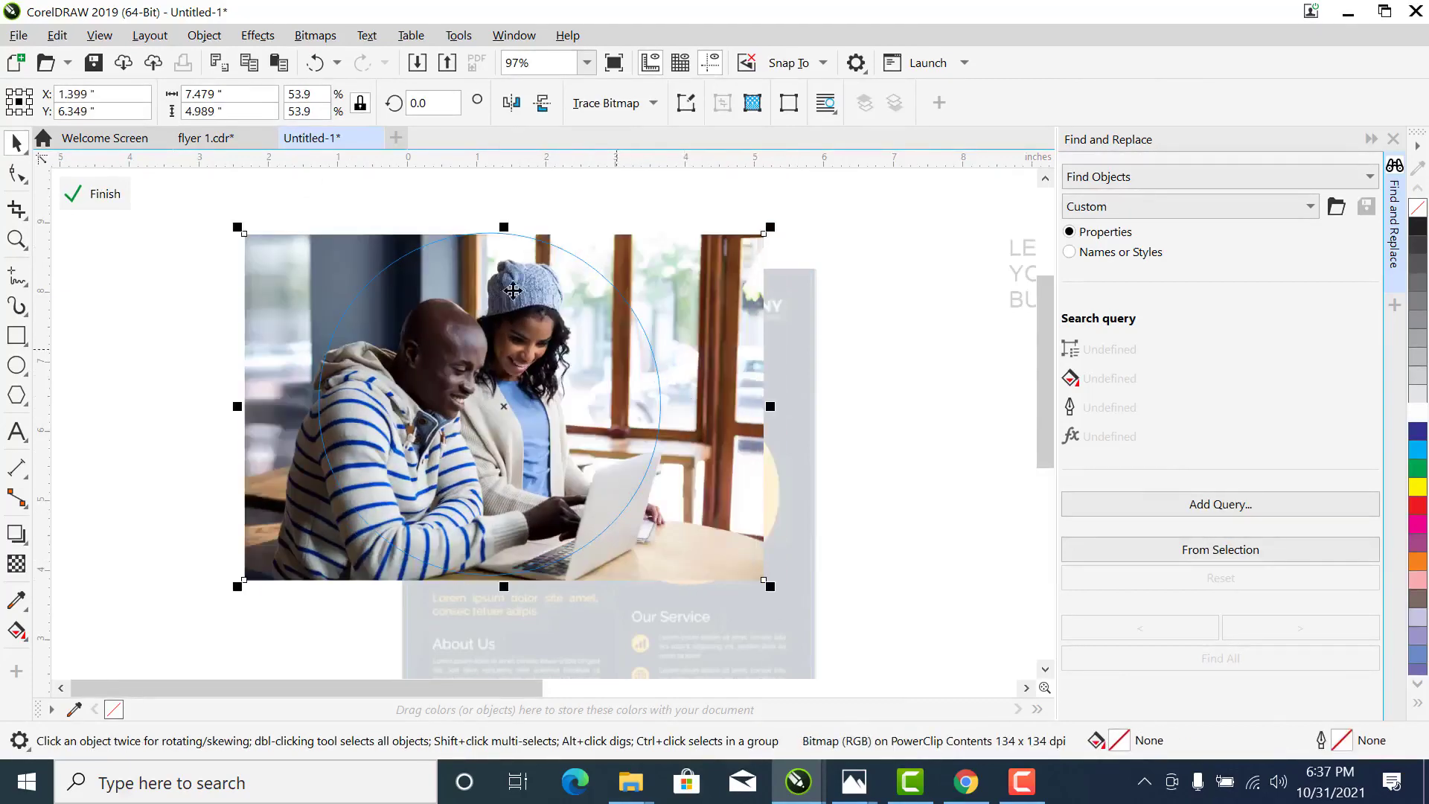
{"action": "left_click", "coordinate": [124, 206]}
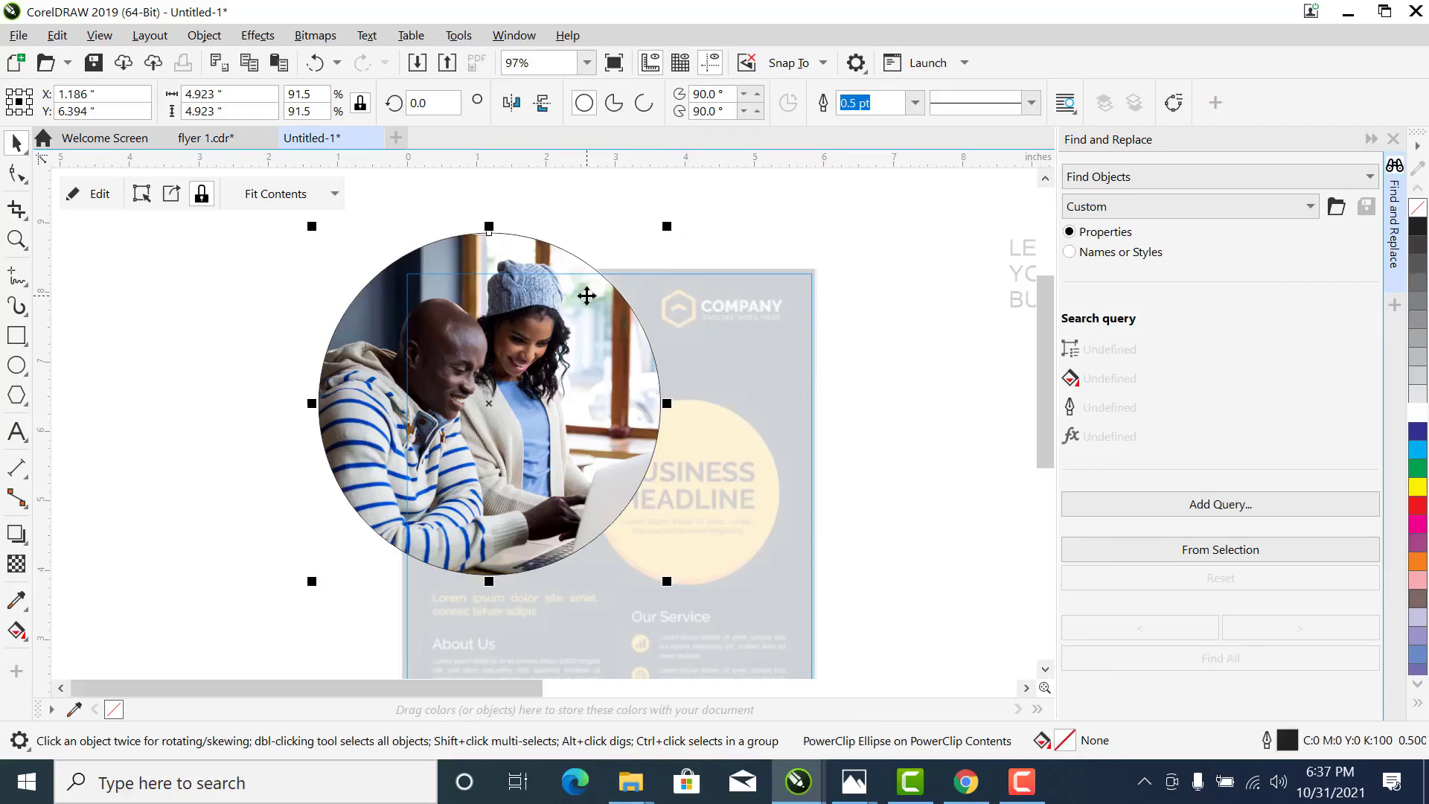
Edit the circle's PowerClip, shrink the couple's photo to about 7 inches wide, reposition it in the circle and finish editing both PowerClips
{"action": "double_click", "coordinate": [571, 314]}
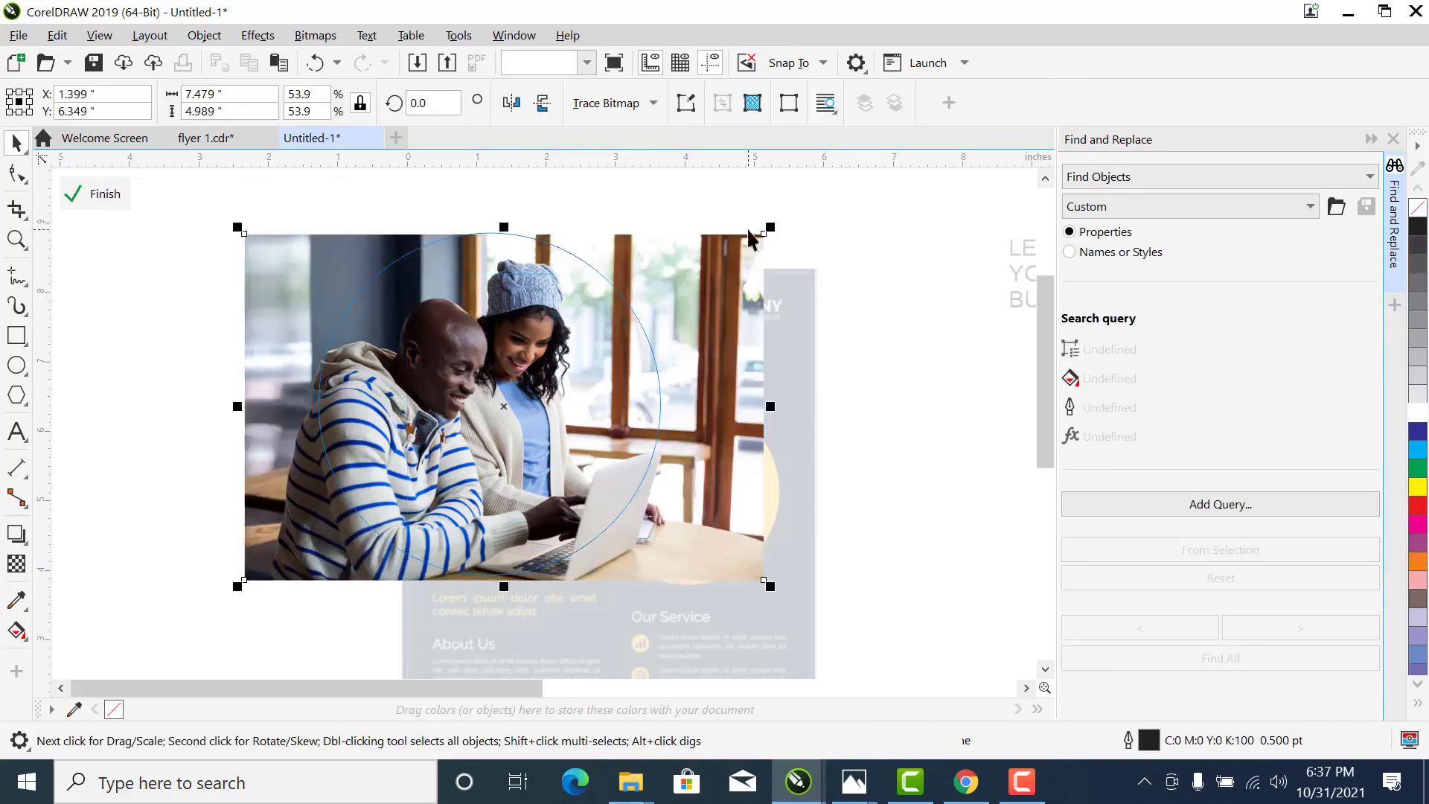
{"action": "left_click_drag", "start_coordinate": [771, 229], "coordinate": [768, 238]}
{"action": "left_click_drag", "start_coordinate": [670, 515], "coordinate": [656, 523]}
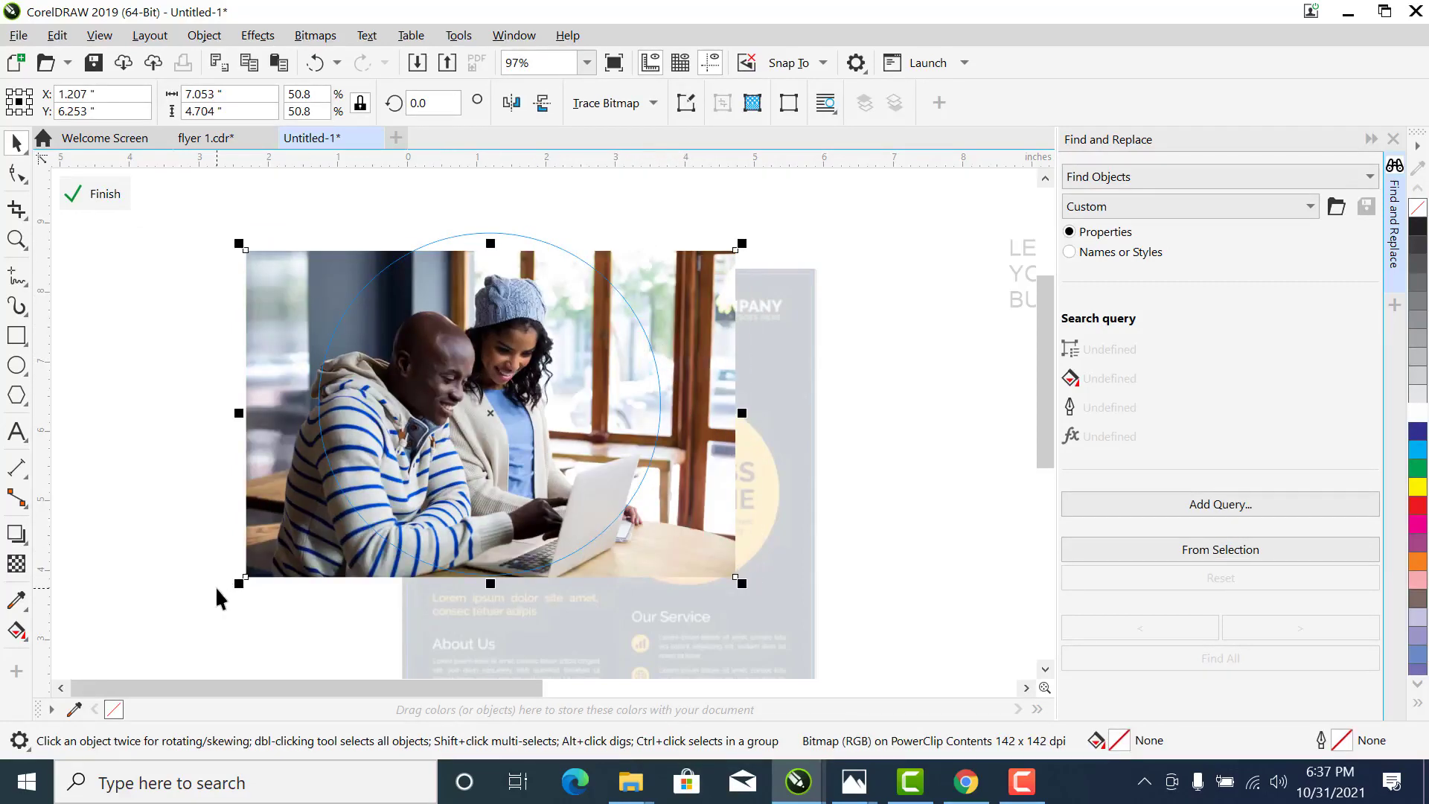
{"action": "left_click_drag", "start_coordinate": [239, 581], "coordinate": [245, 578]}
{"action": "left_click_drag", "start_coordinate": [430, 466], "coordinate": [440, 469]}
{"action": "left_click", "coordinate": [121, 201]}
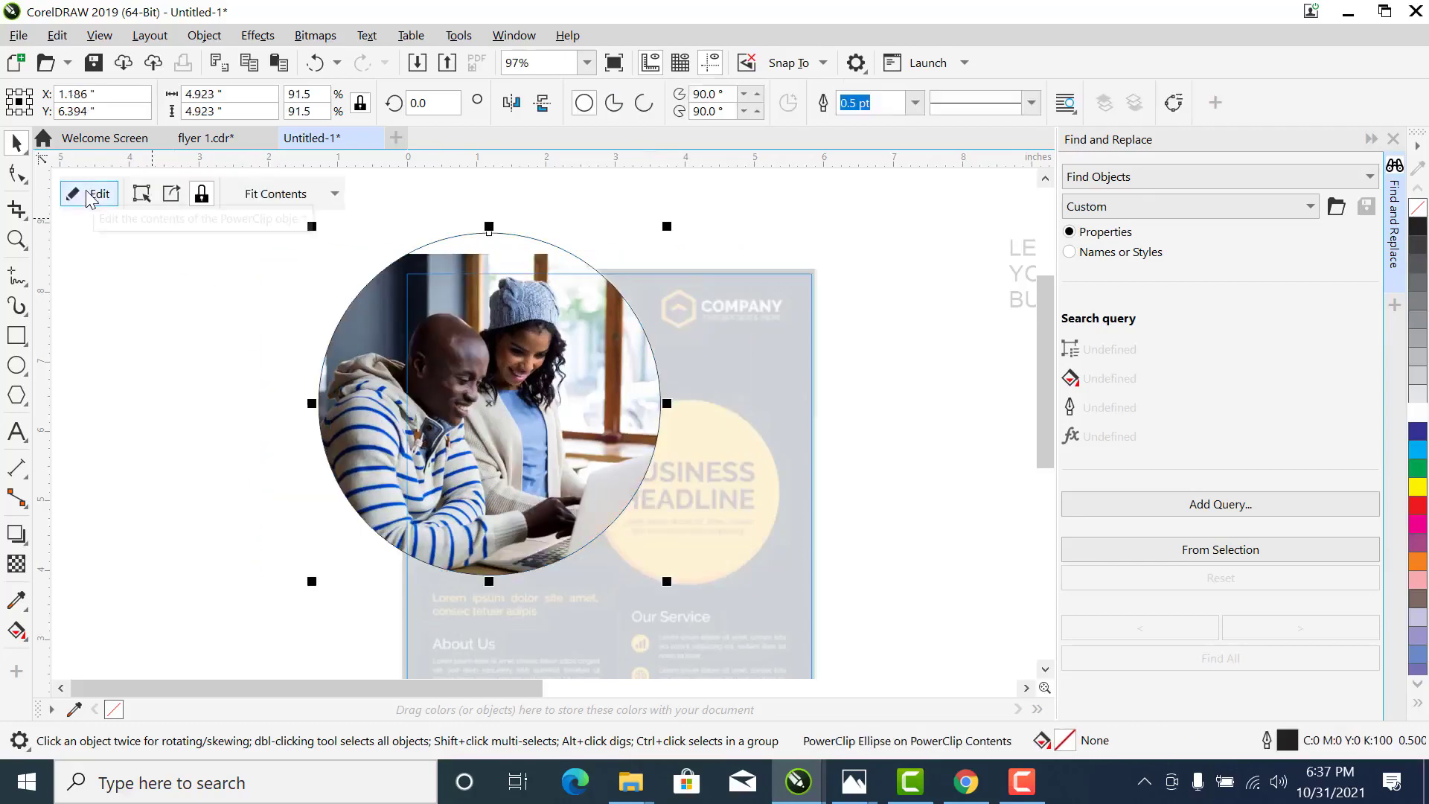
{"action": "left_click", "coordinate": [219, 387]}
{"action": "left_click", "coordinate": [219, 387], "text": "ctrl"}
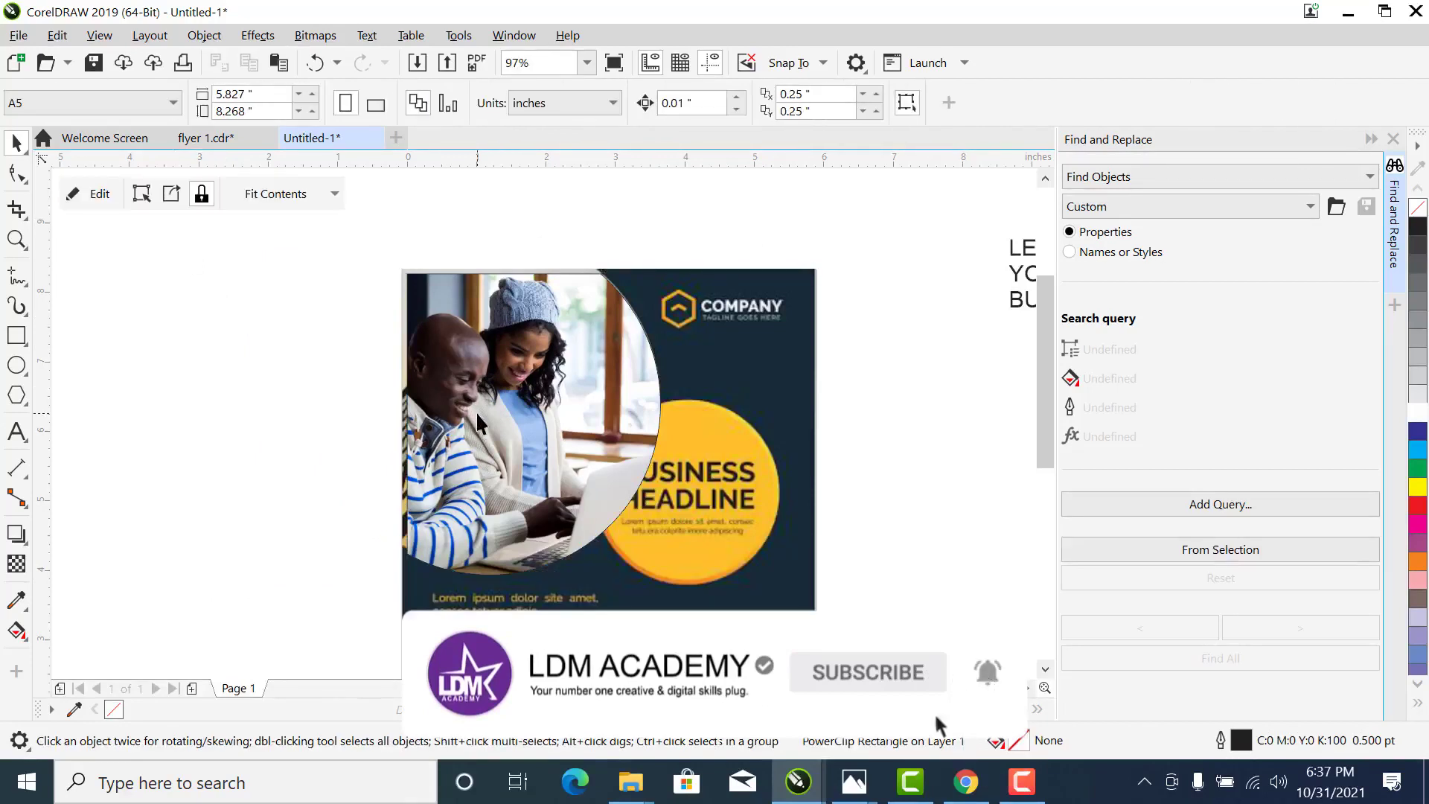
Enlarge the flyer's page rectangle about its centre to 5.933 by 8.418 inches
{"action": "left_click_drag", "start_coordinate": [394, 268], "coordinate": [389, 264]}
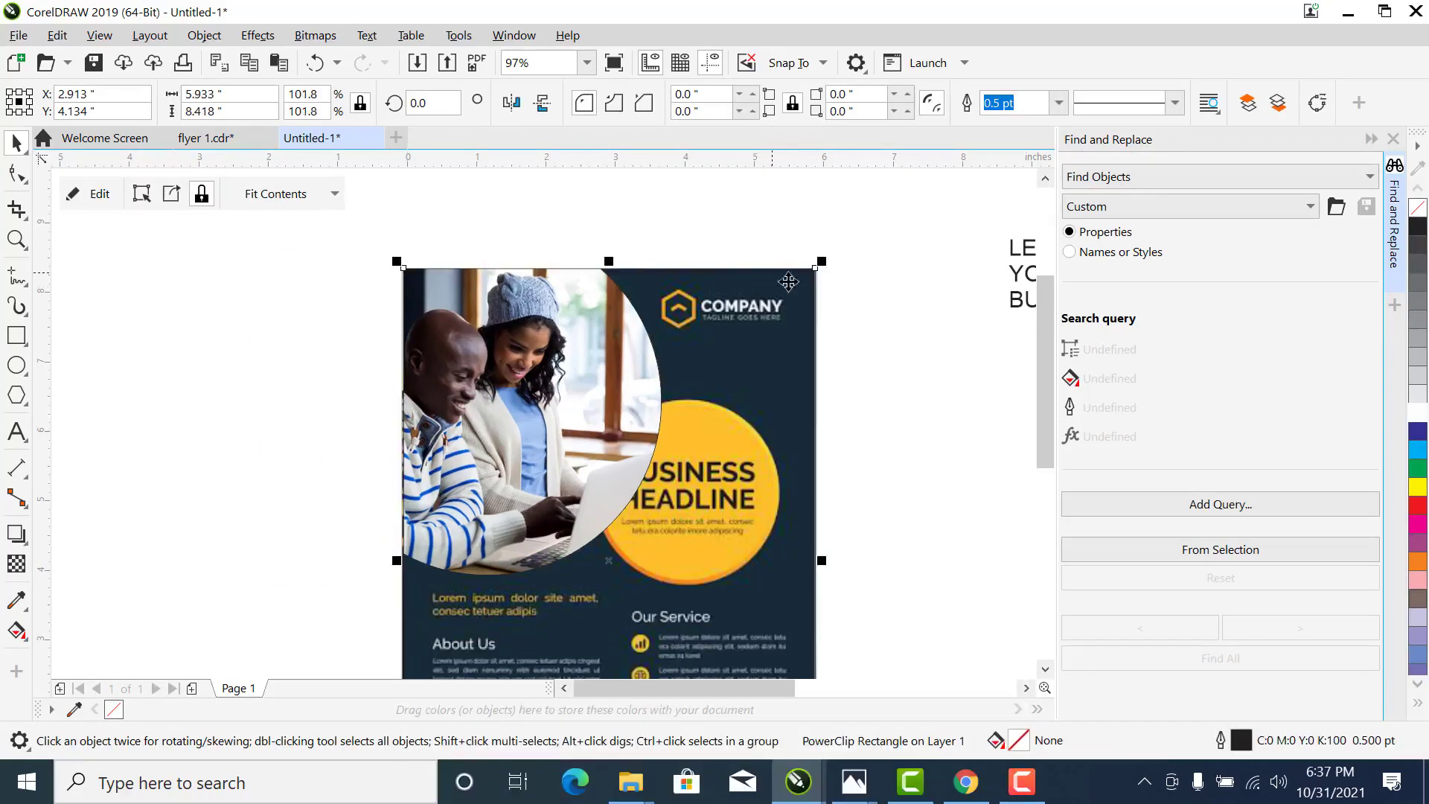
{"action": "left_click", "coordinate": [885, 299]}
{"action": "scroll", "coordinate": [886, 299], "scroll_direction": "down", "scroll_amount": 3}
Edit the page rectangle's PowerClip, remove the outline from the photo circle and finish editing
{"action": "key", "text": "z"}
{"action": "left_click_drag", "start_coordinate": [909, 255], "coordinate": [529, 502]}
{"action": "key", "text": "space"}
{"action": "left_click", "coordinate": [588, 387]}
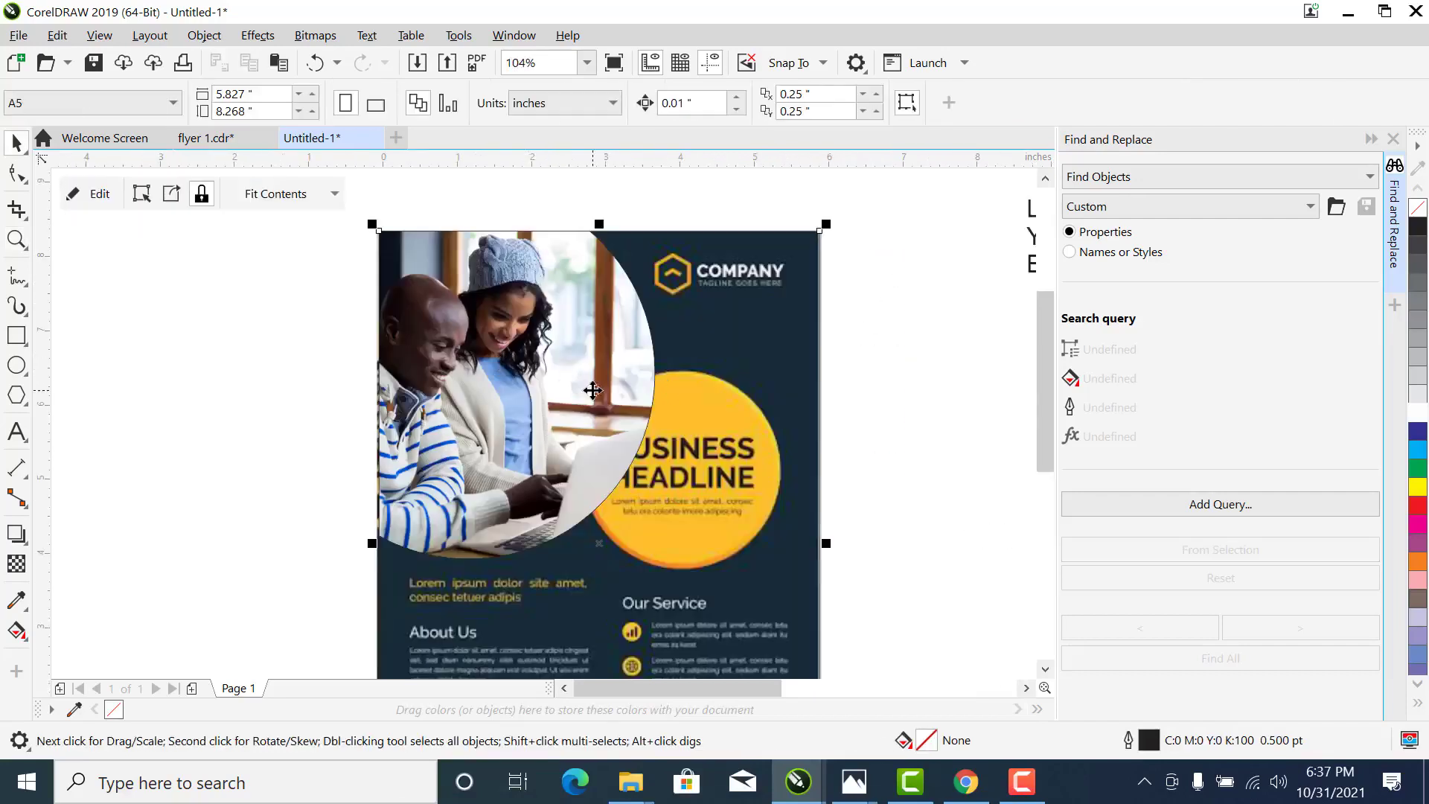
{"action": "right_click", "coordinate": [554, 347]}
{"action": "left_click", "coordinate": [624, 166]}
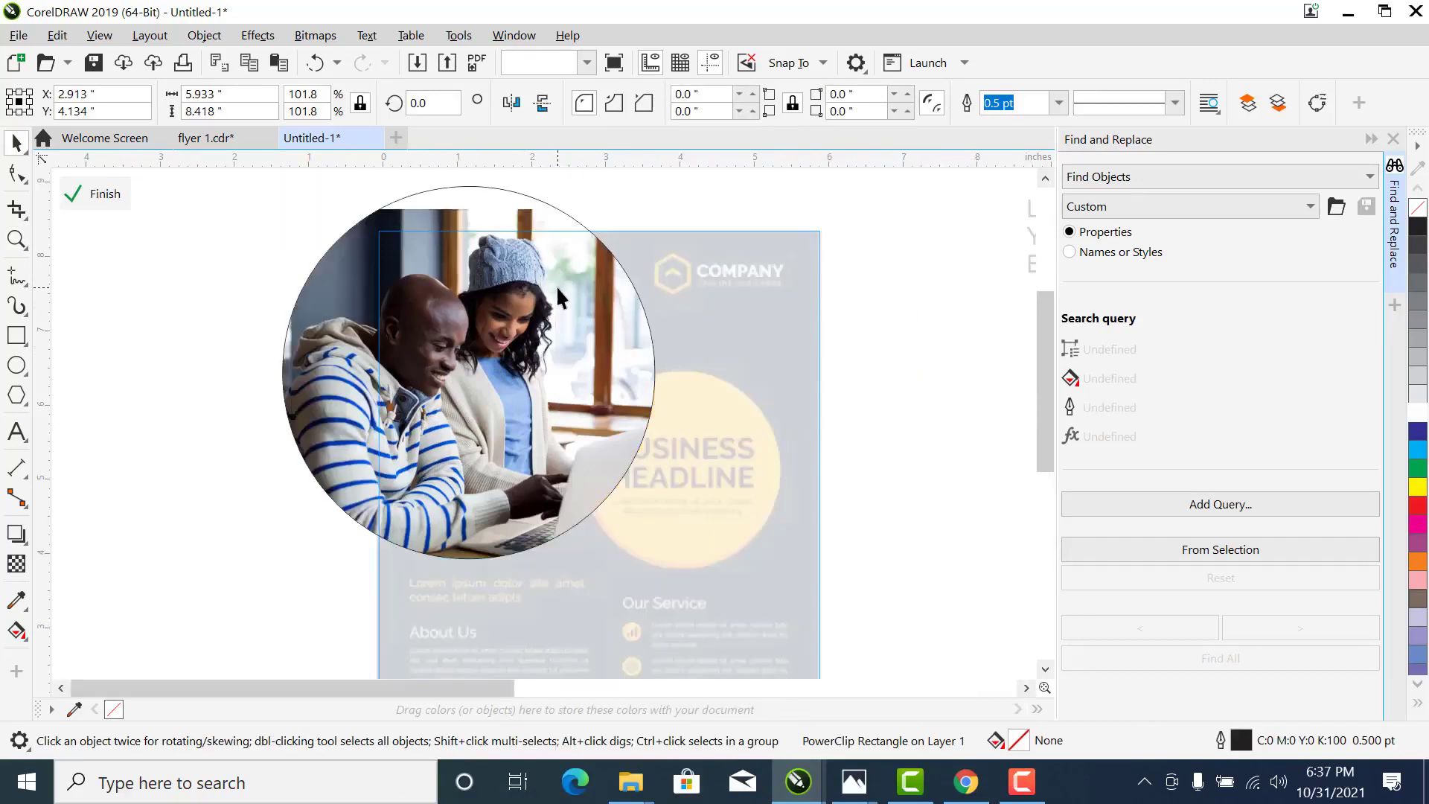
{"action": "right_click", "coordinate": [1418, 214]}
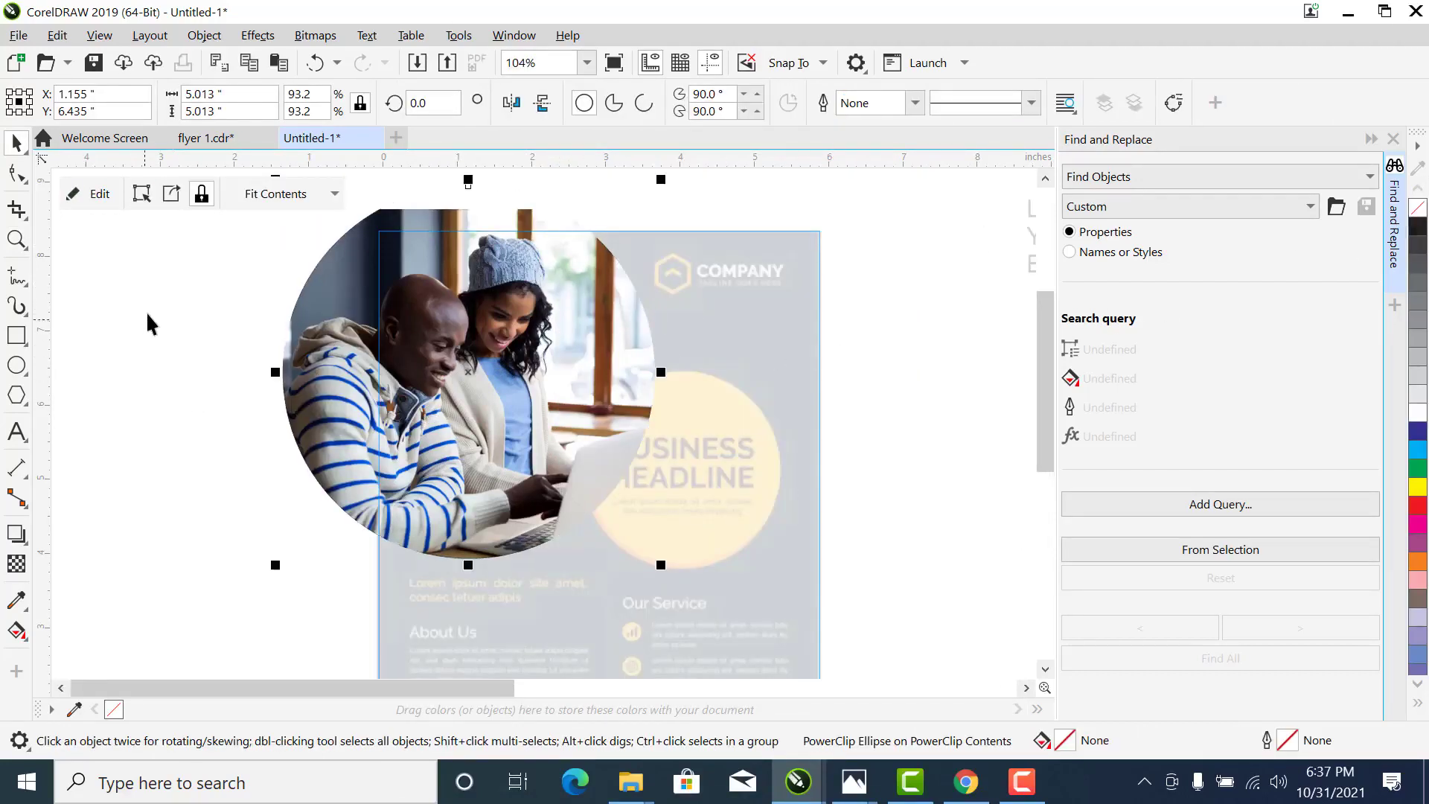
{"action": "left_click", "coordinate": [154, 283], "text": "ctrl"}
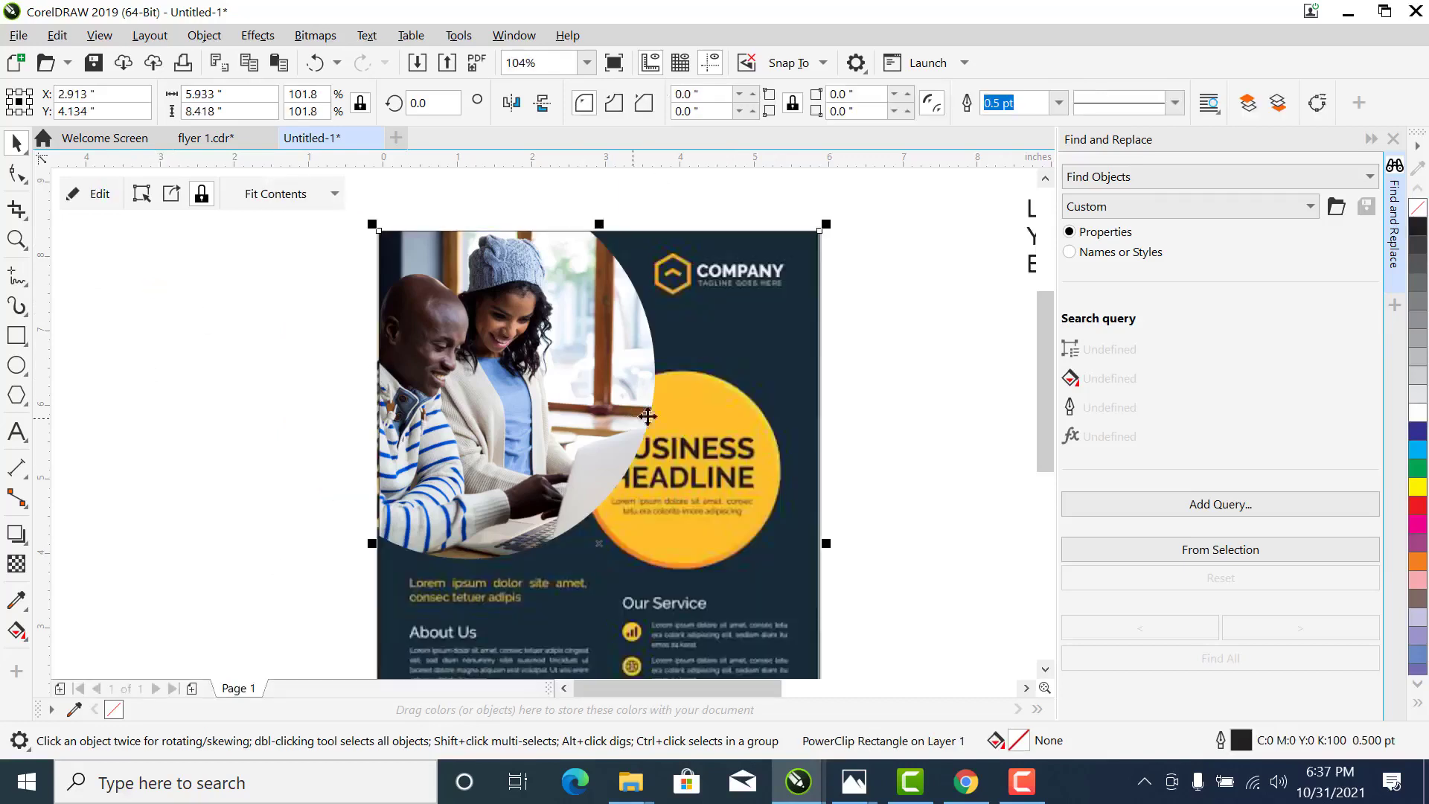
Draw a circle about 2.77 inches across over the sample's yellow Business Headline circle
{"action": "scroll", "coordinate": [798, 367], "scroll_direction": "down", "scroll_amount": 2}
{"action": "scroll", "coordinate": [799, 368], "scroll_direction": "down", "scroll_amount": 2}
{"action": "key", "text": "z"}
{"action": "scroll", "coordinate": [930, 385], "scroll_direction": "up", "scroll_amount": 3}
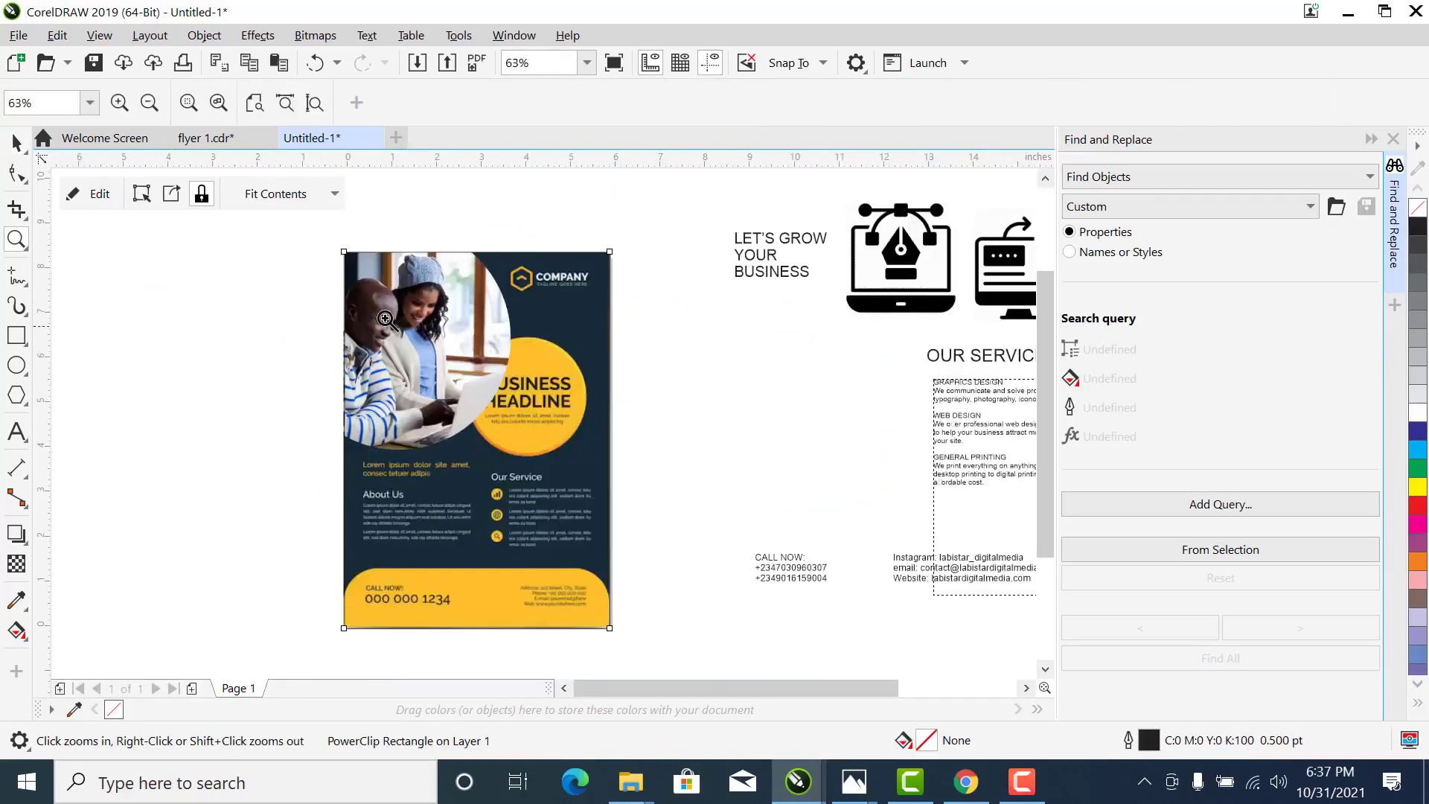
{"action": "left_click_drag", "start_coordinate": [355, 288], "coordinate": [676, 488]}
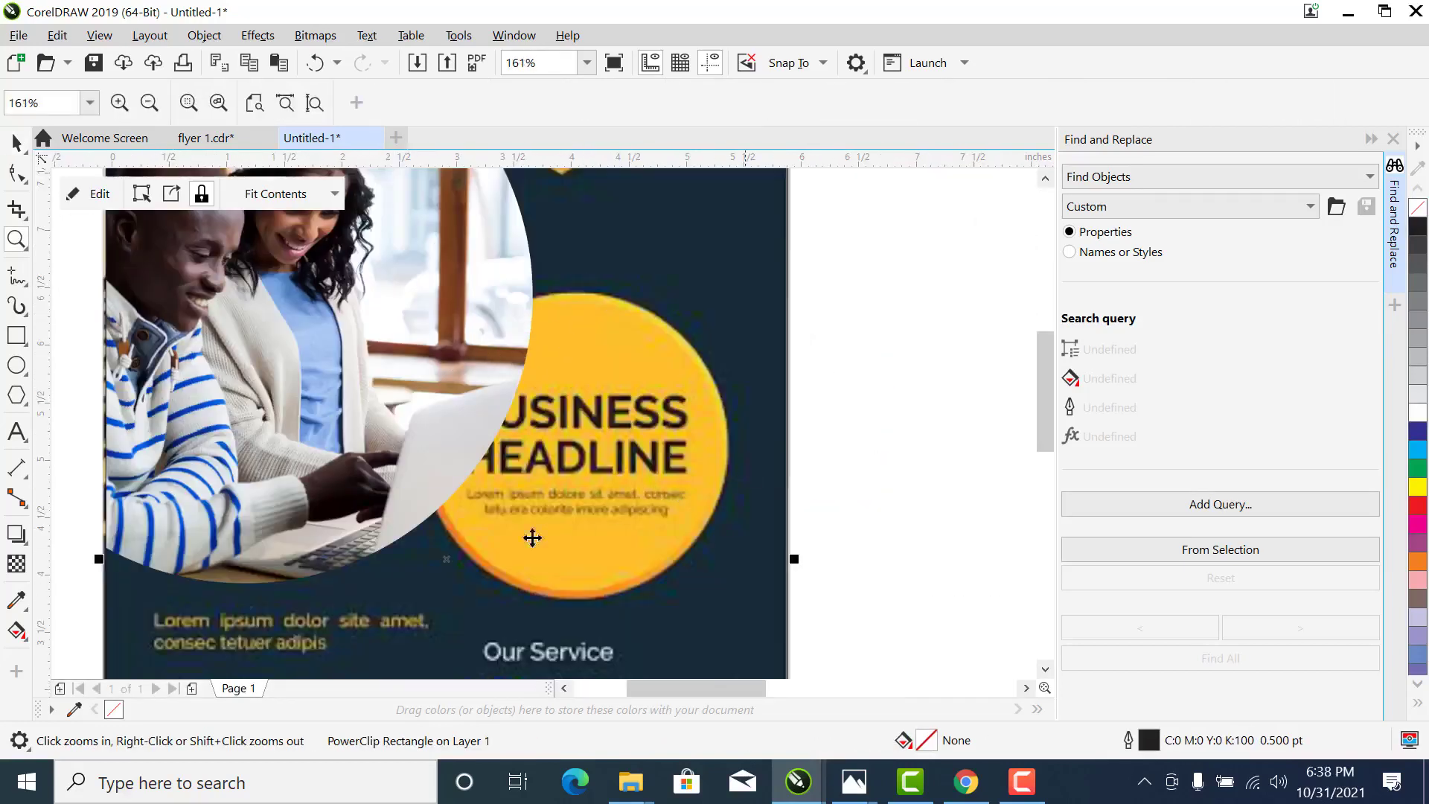
{"action": "key", "text": "space"}
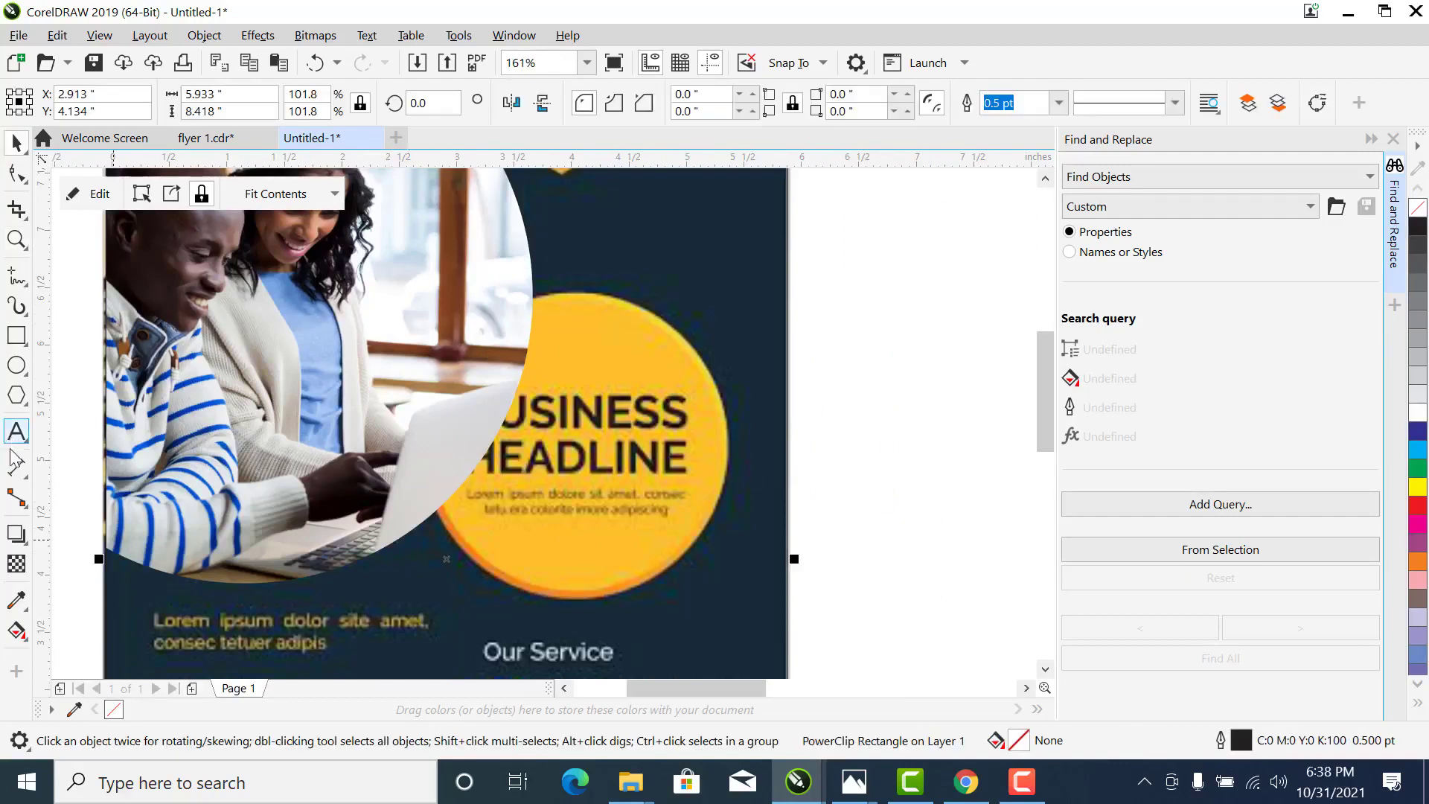
{"action": "left_click", "coordinate": [16, 365]}
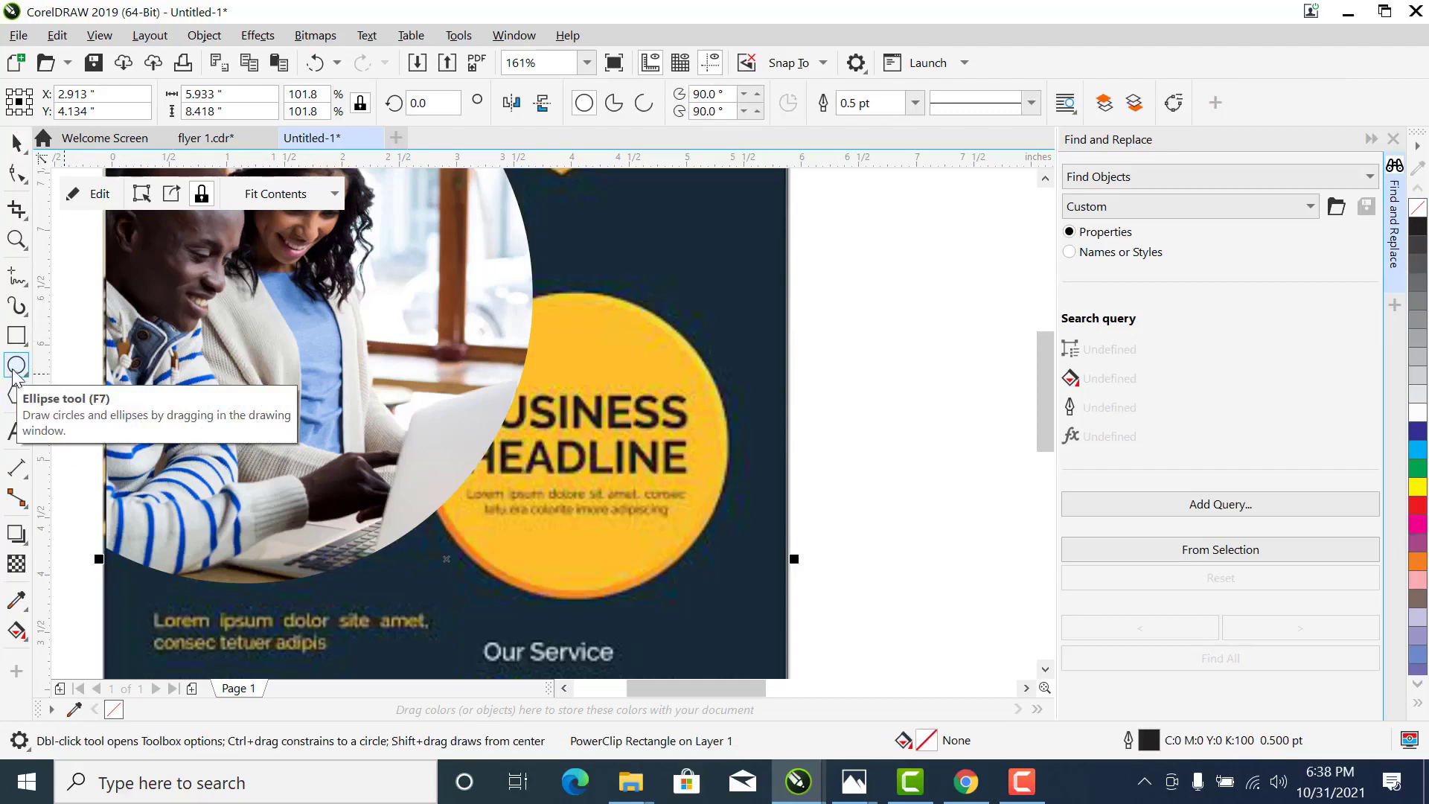
{"action": "left_click_drag", "start_coordinate": [435, 264], "coordinate": [733, 583]}
{"action": "key", "text": "space"}
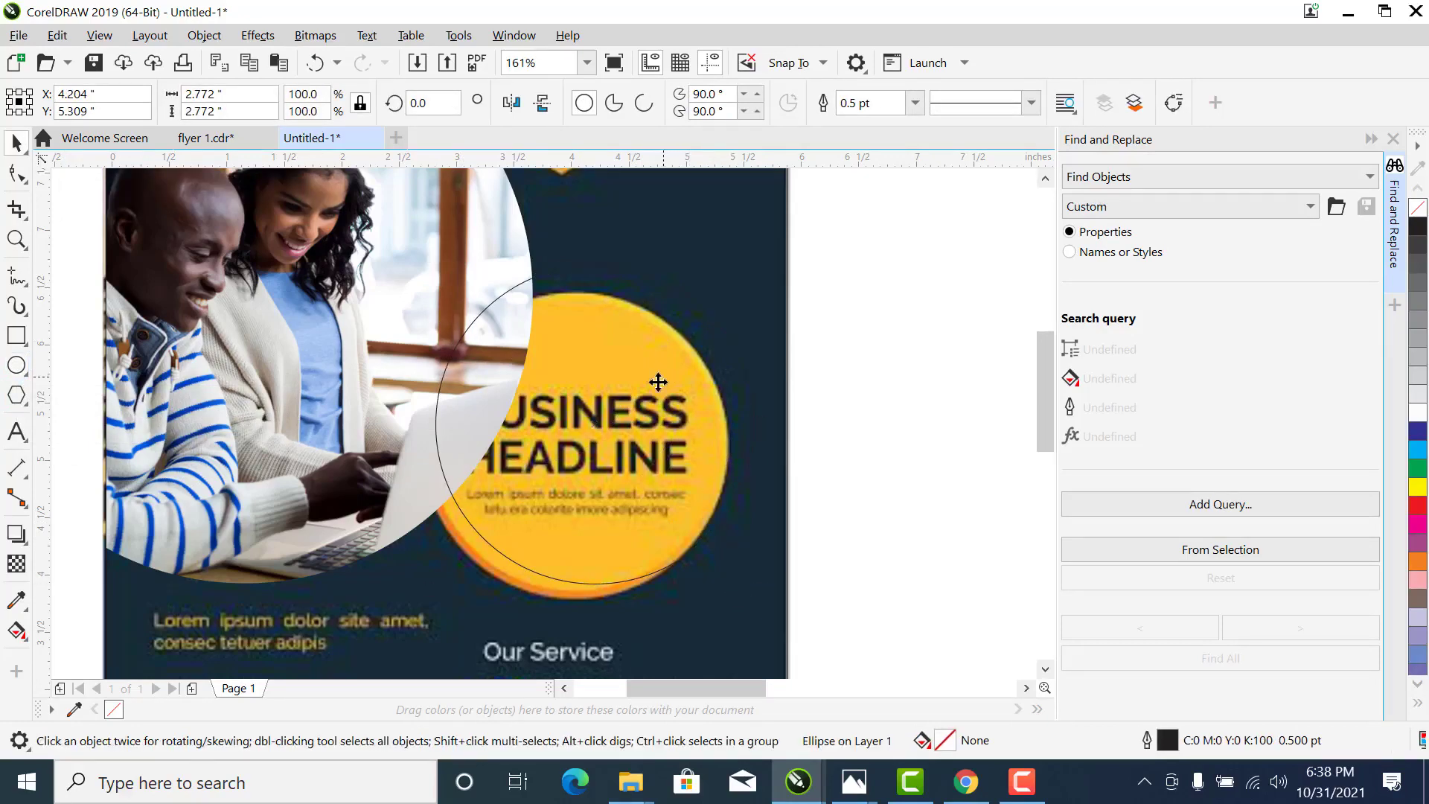
Align the new circle with the sample's yellow circle and scale it to about 2.61 inches across
{"action": "left_click_drag", "start_coordinate": [657, 381], "coordinate": [637, 410]}
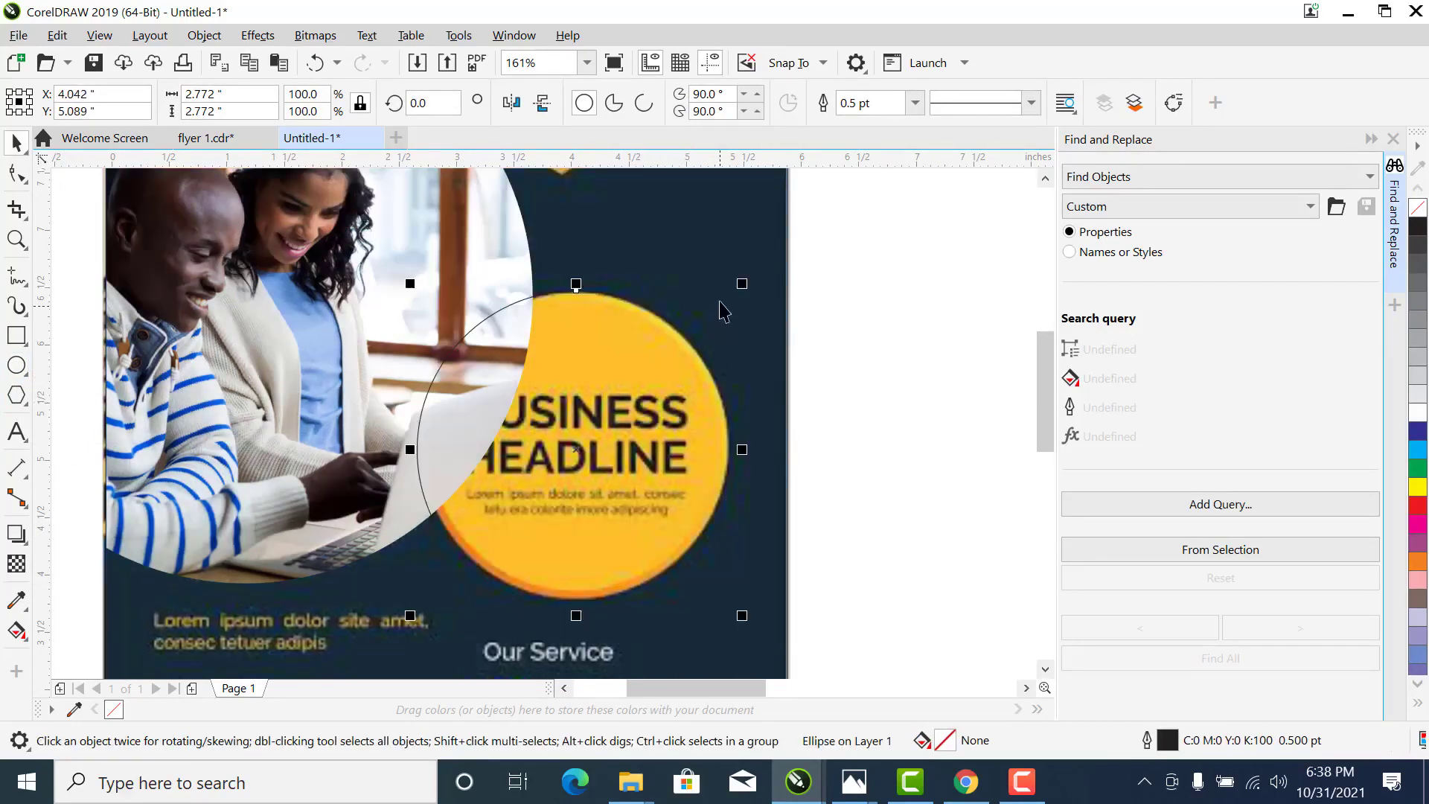
{"action": "left_click_drag", "start_coordinate": [742, 284], "coordinate": [735, 289]}
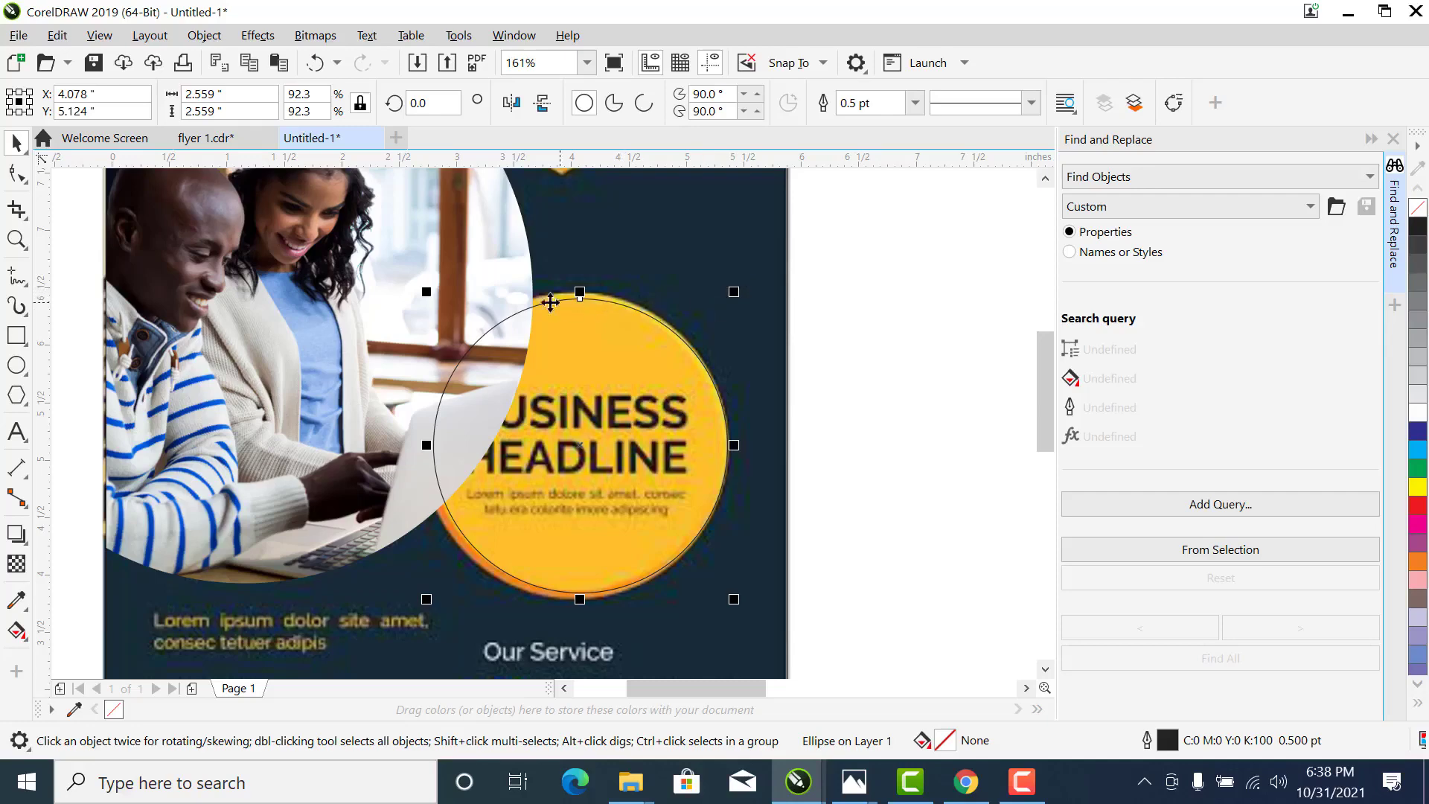
{"action": "left_click_drag", "start_coordinate": [429, 289], "coordinate": [424, 283]}
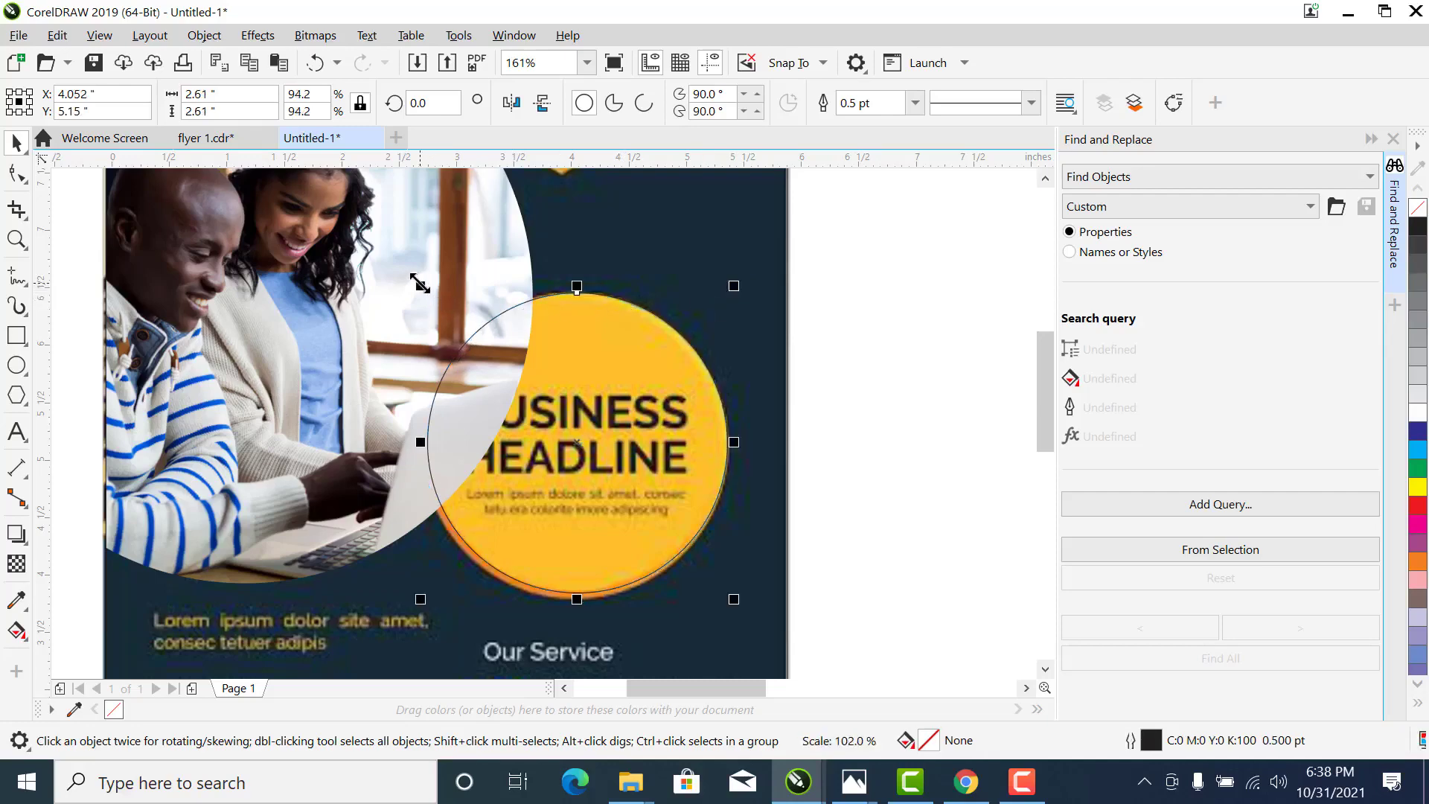
{"action": "left_click", "coordinate": [625, 418]}
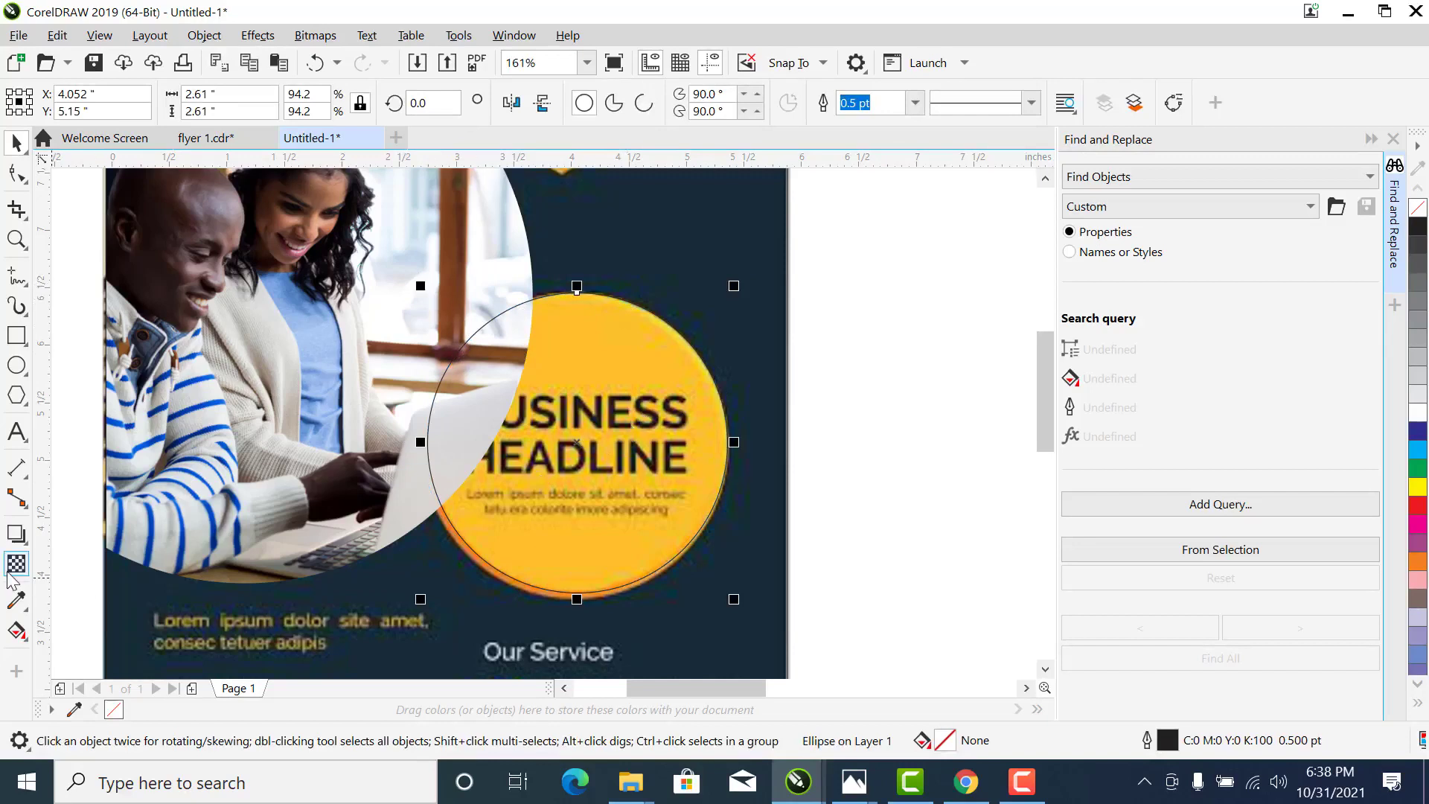
Try filling the new circle with yellow #FCBE35 sampled from the headline circle, and undo the fill
{"action": "left_click", "coordinate": [17, 600]}
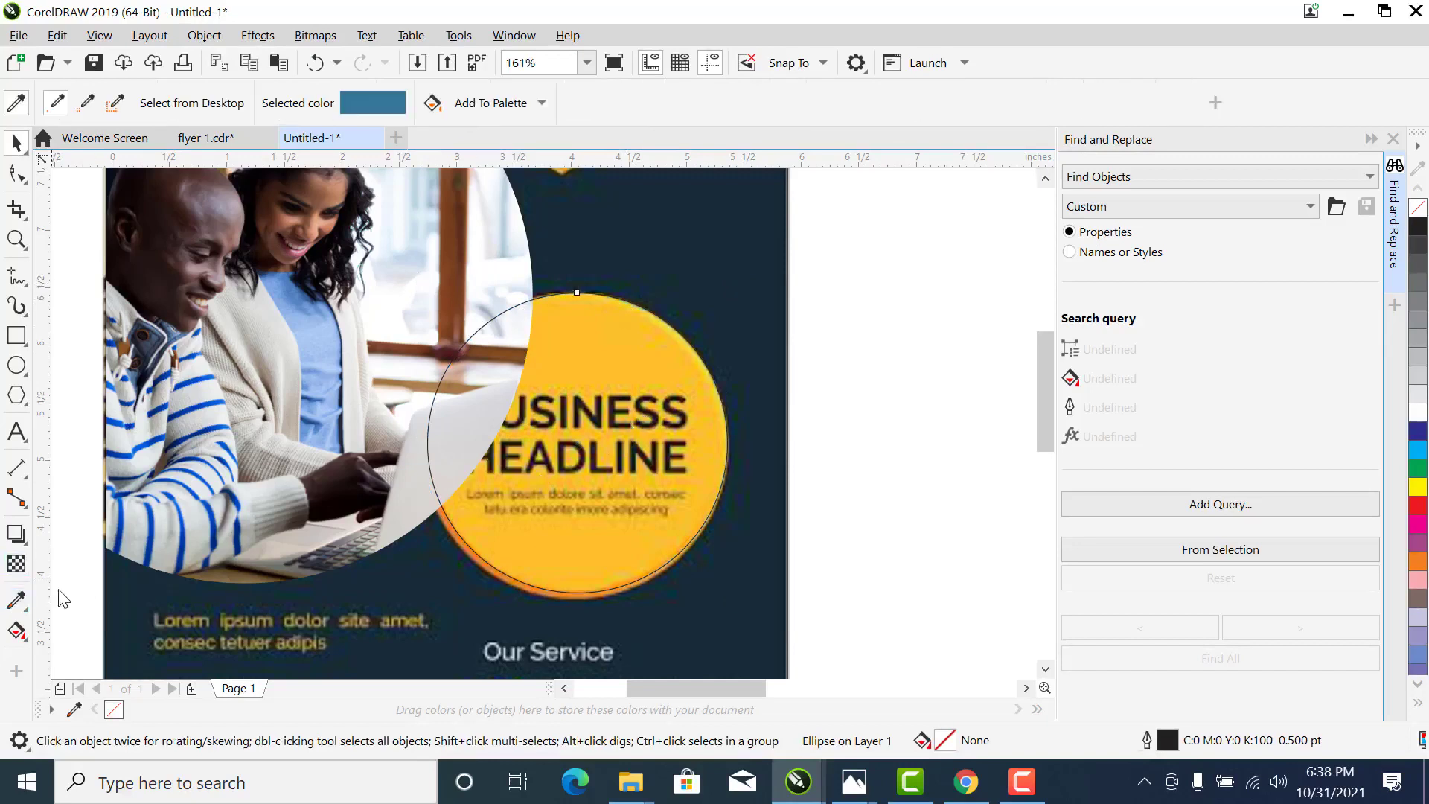
{"action": "left_click", "coordinate": [574, 566]}
{"action": "left_click", "coordinate": [603, 358]}
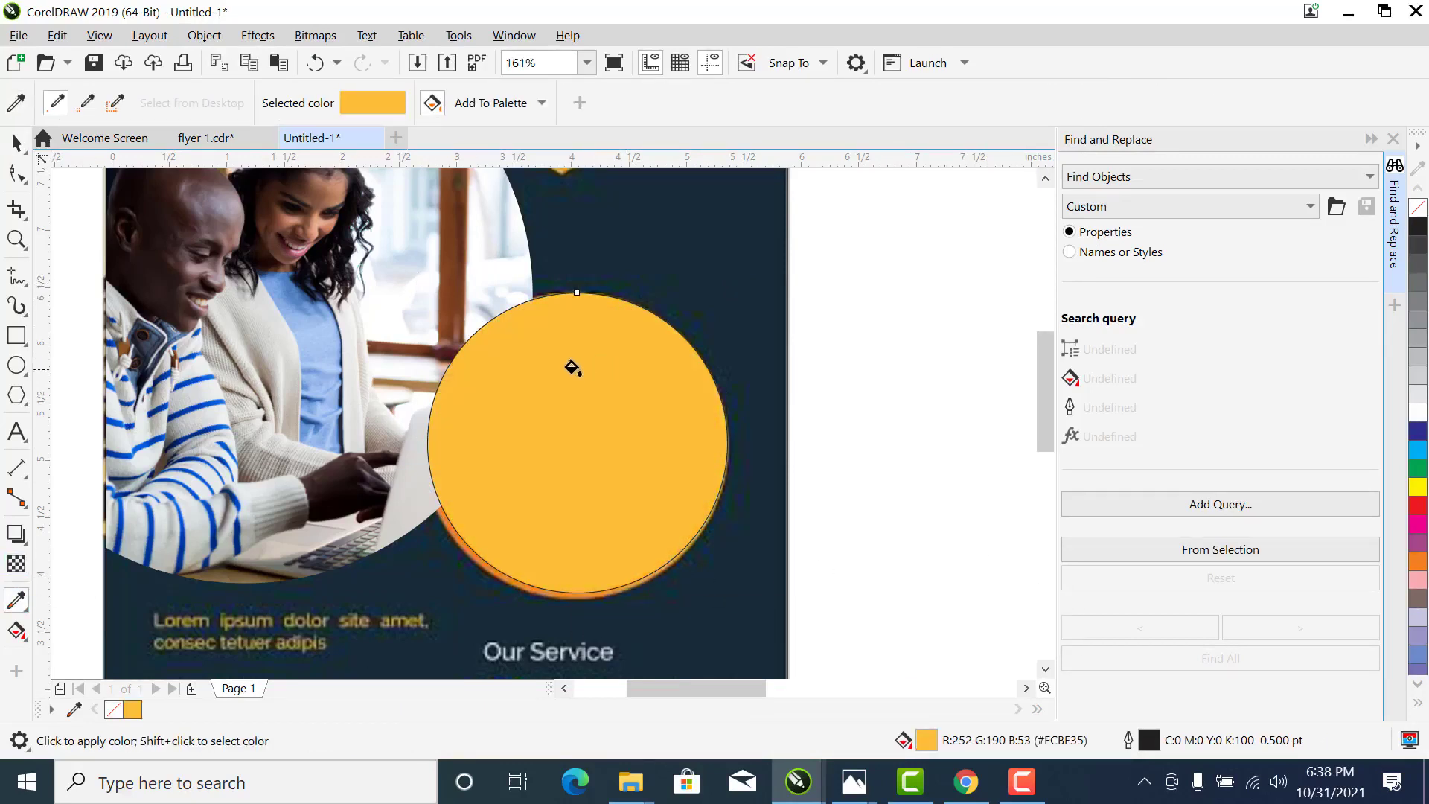
{"action": "key", "text": "ctrl+z"}
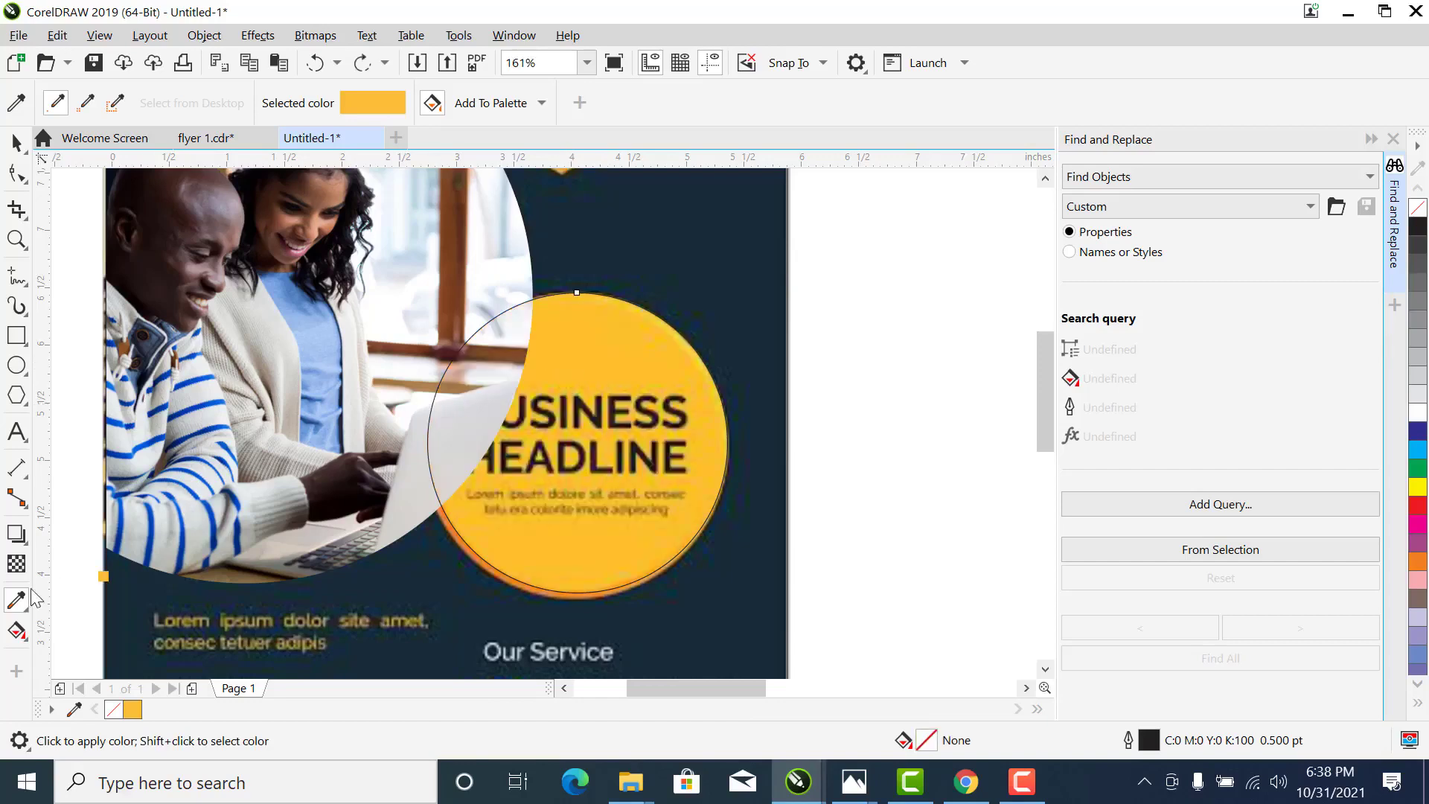
{"action": "left_click", "coordinate": [17, 142]}
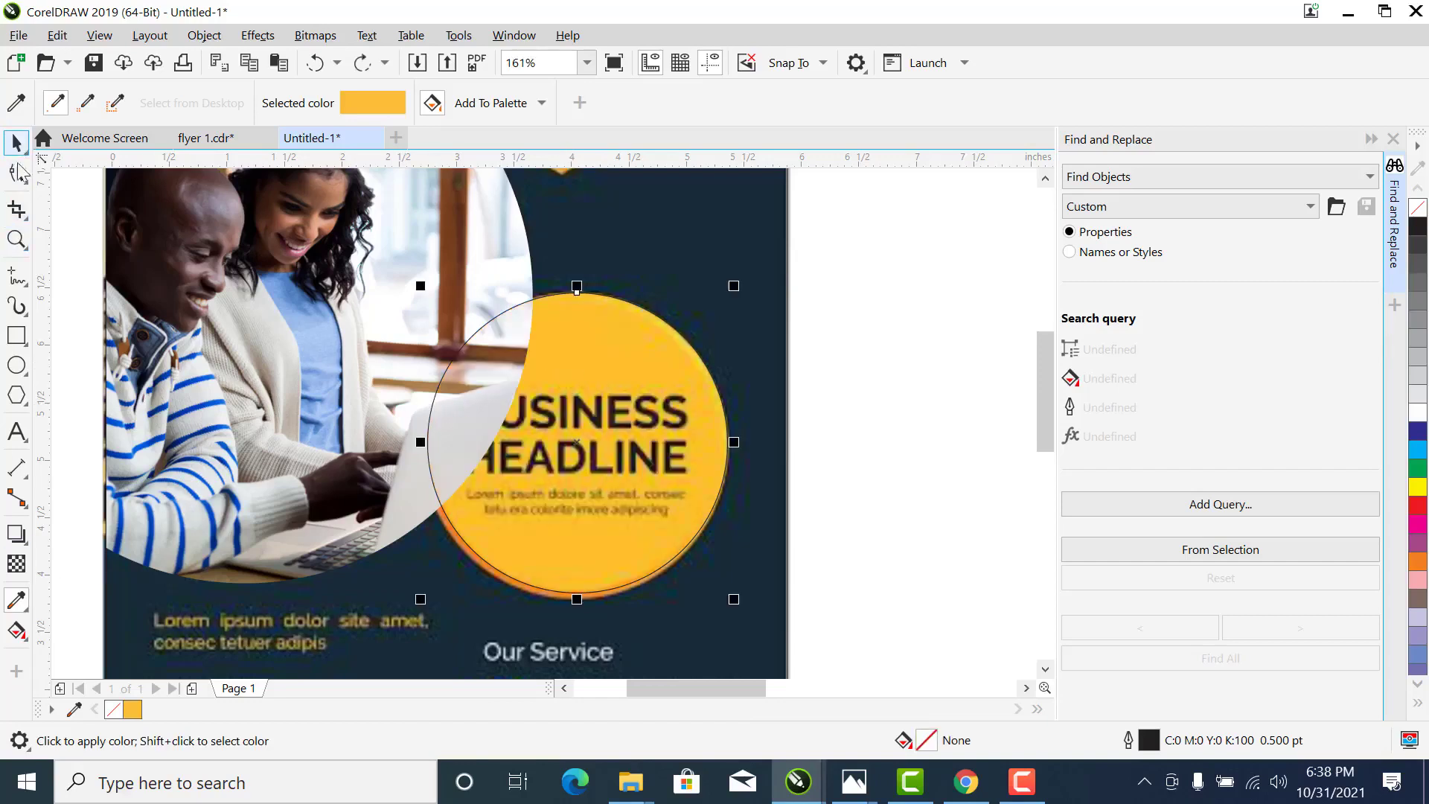
Fill the new circle with yellow #FDC02A sampled from the sample's headline circle and remove its outline
{"action": "left_click", "coordinate": [17, 600]}
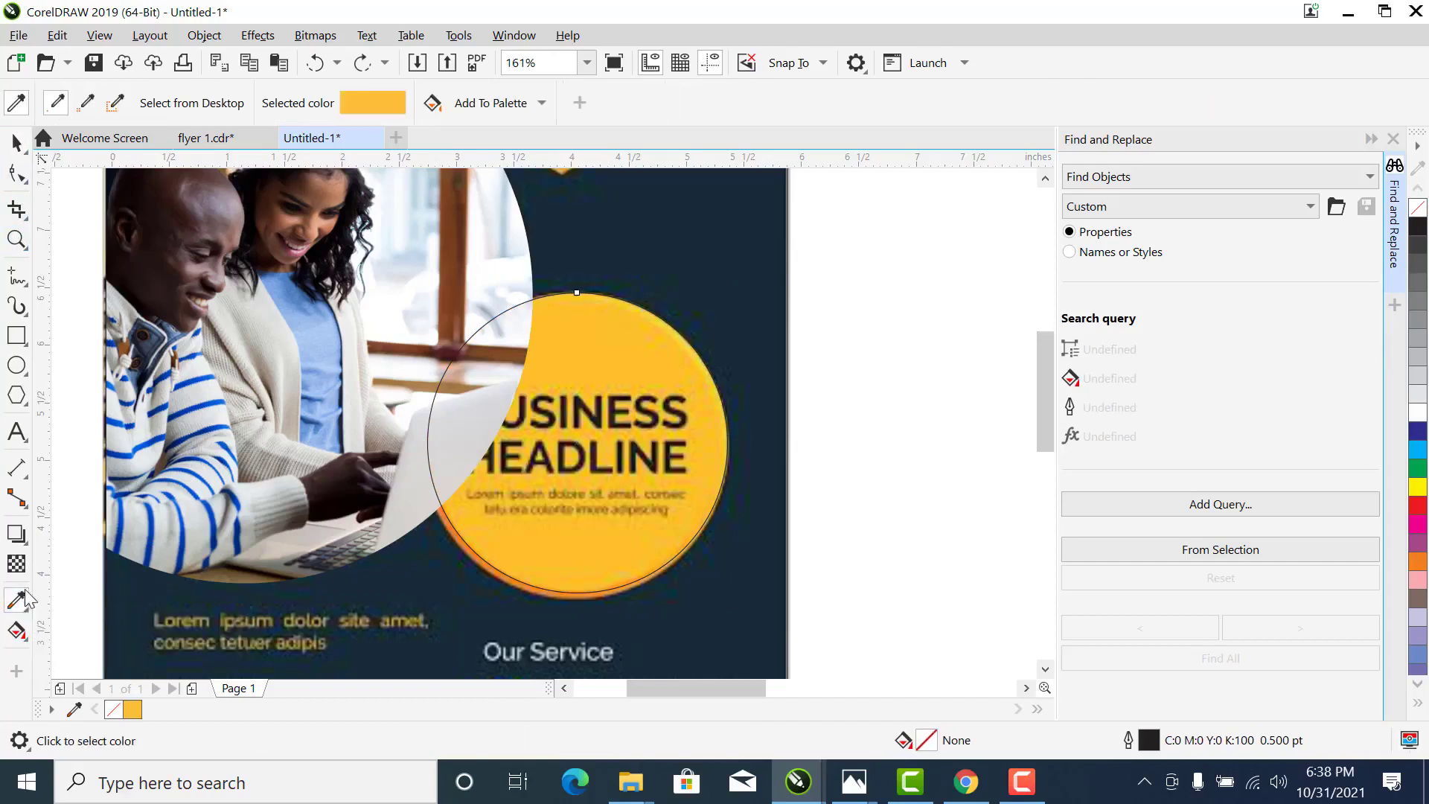
{"action": "left_click", "coordinate": [576, 341]}
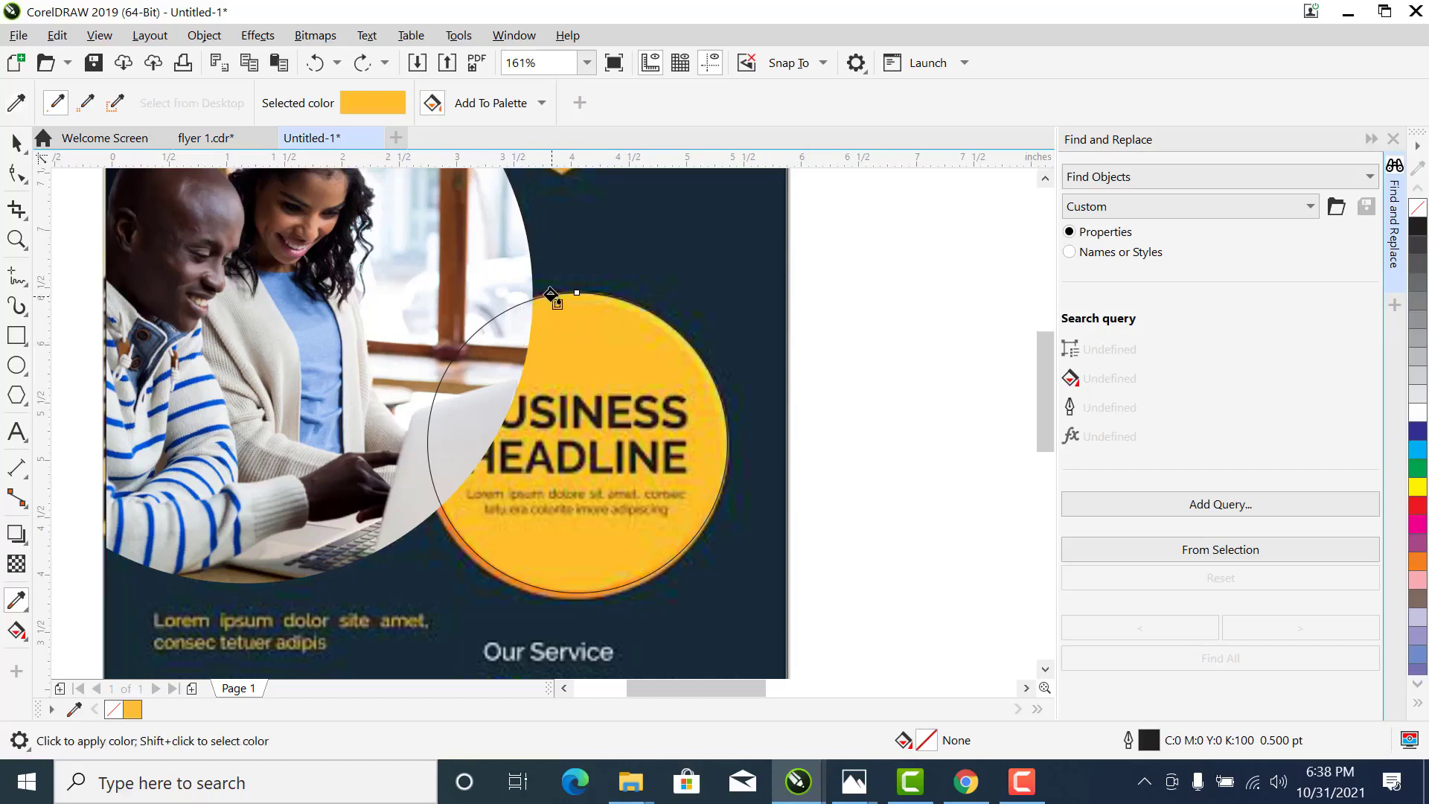
{"action": "left_click", "coordinate": [555, 311]}
{"action": "left_click", "coordinate": [16, 143]}
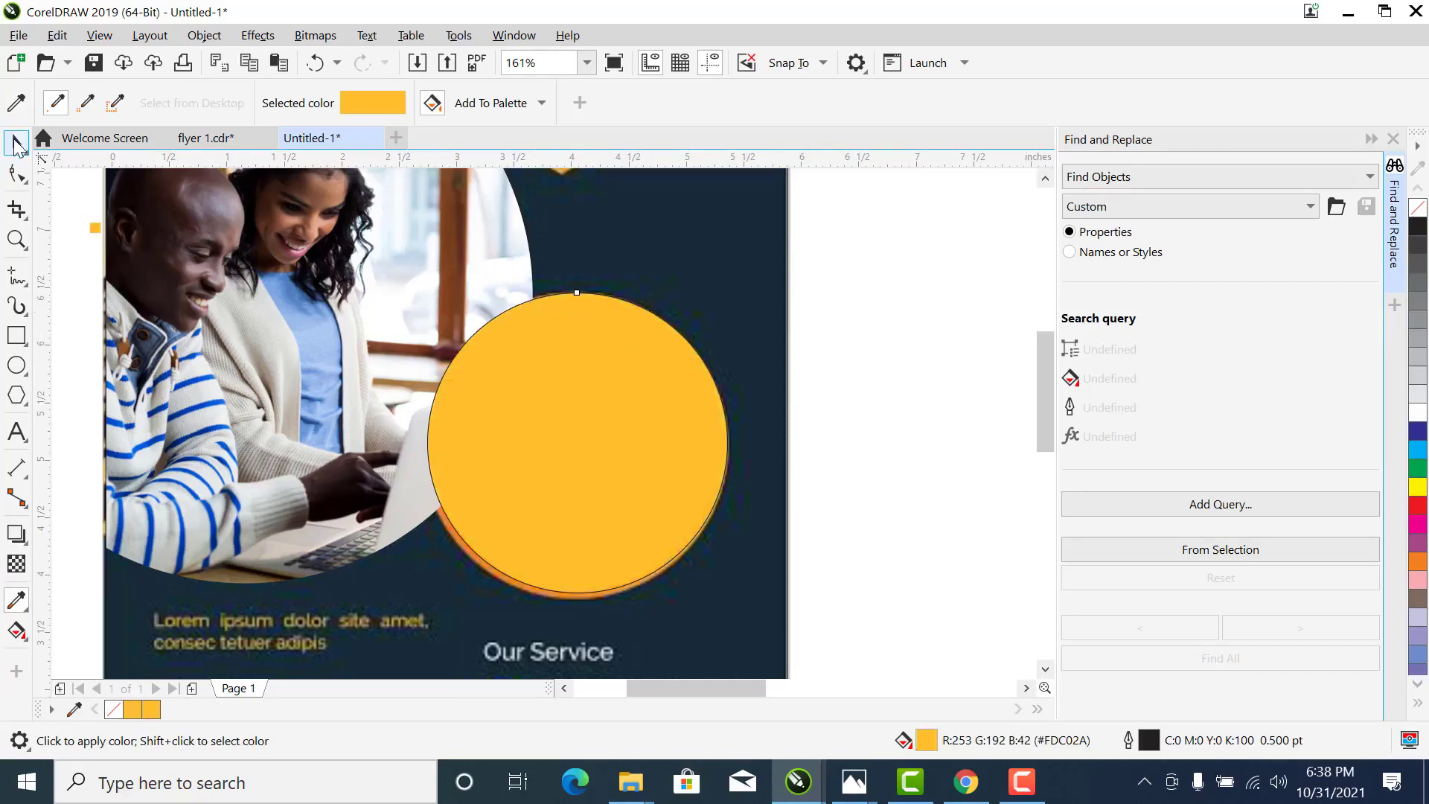
{"action": "right_click", "coordinate": [1418, 209]}
{"action": "left_click", "coordinate": [905, 343]}
Try to shift the yellow circle slightly down and to the left over the sample
{"action": "left_click", "coordinate": [513, 525]}
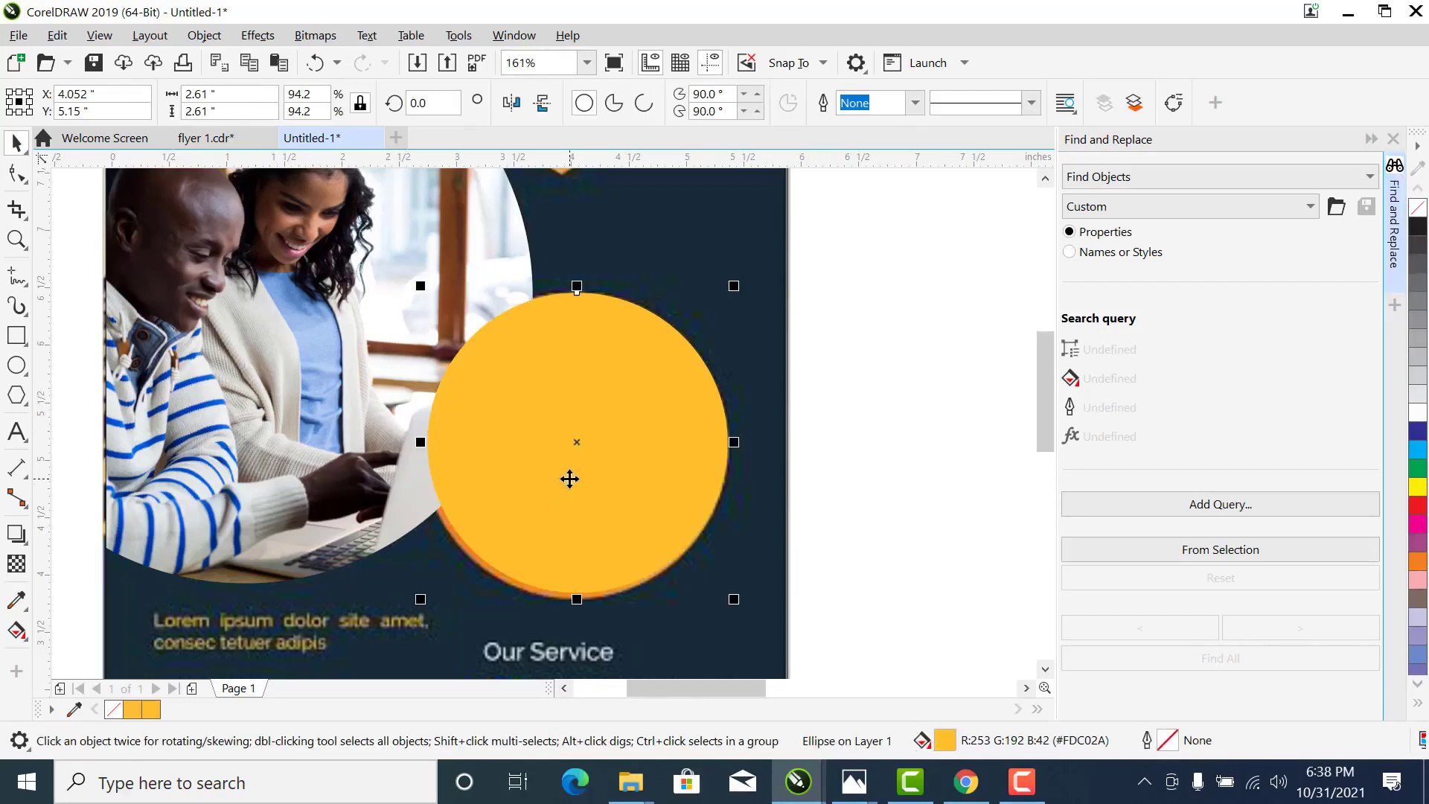
{"action": "left_click_drag", "start_coordinate": [569, 479], "coordinate": [564, 484]}
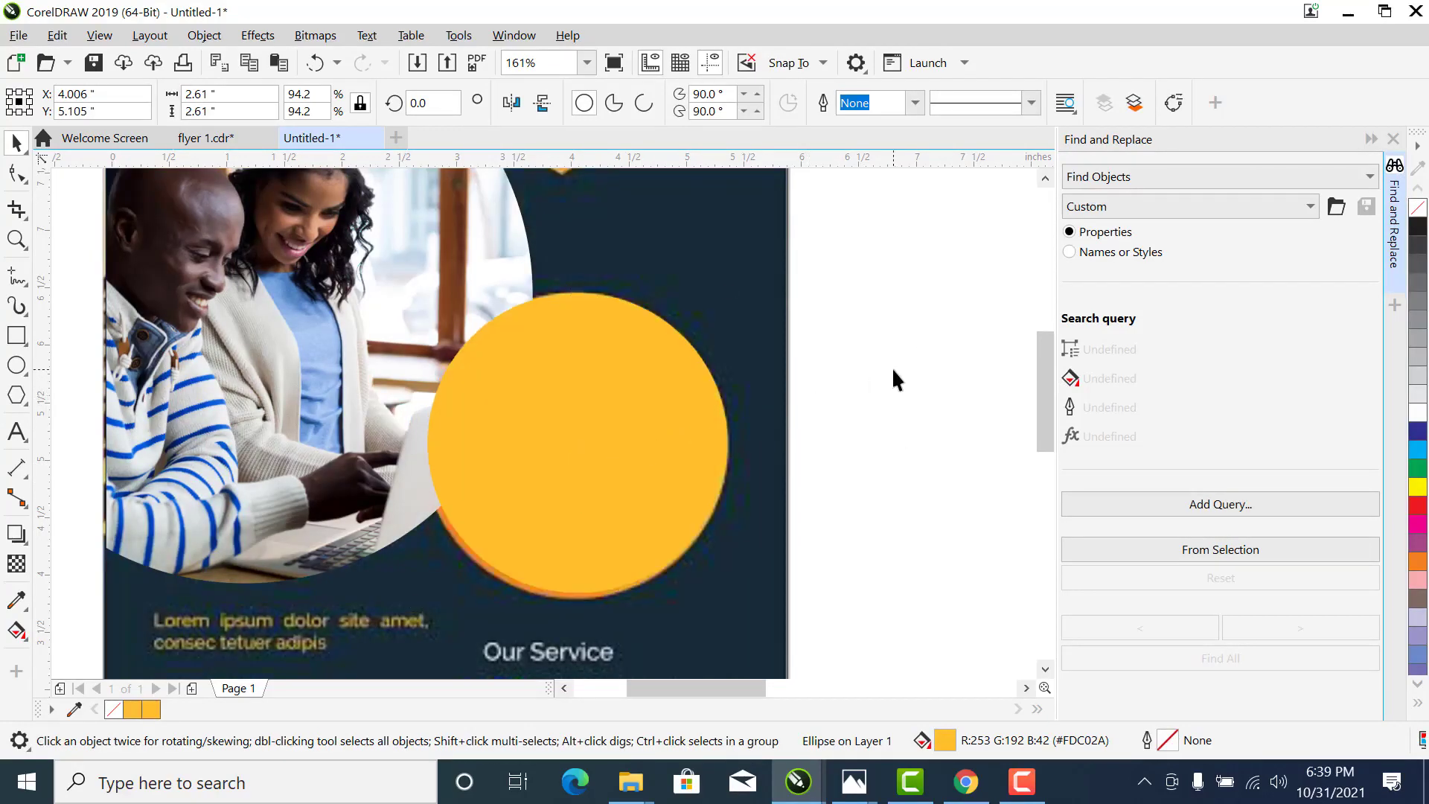
{"action": "left_click", "coordinate": [321, 590]}
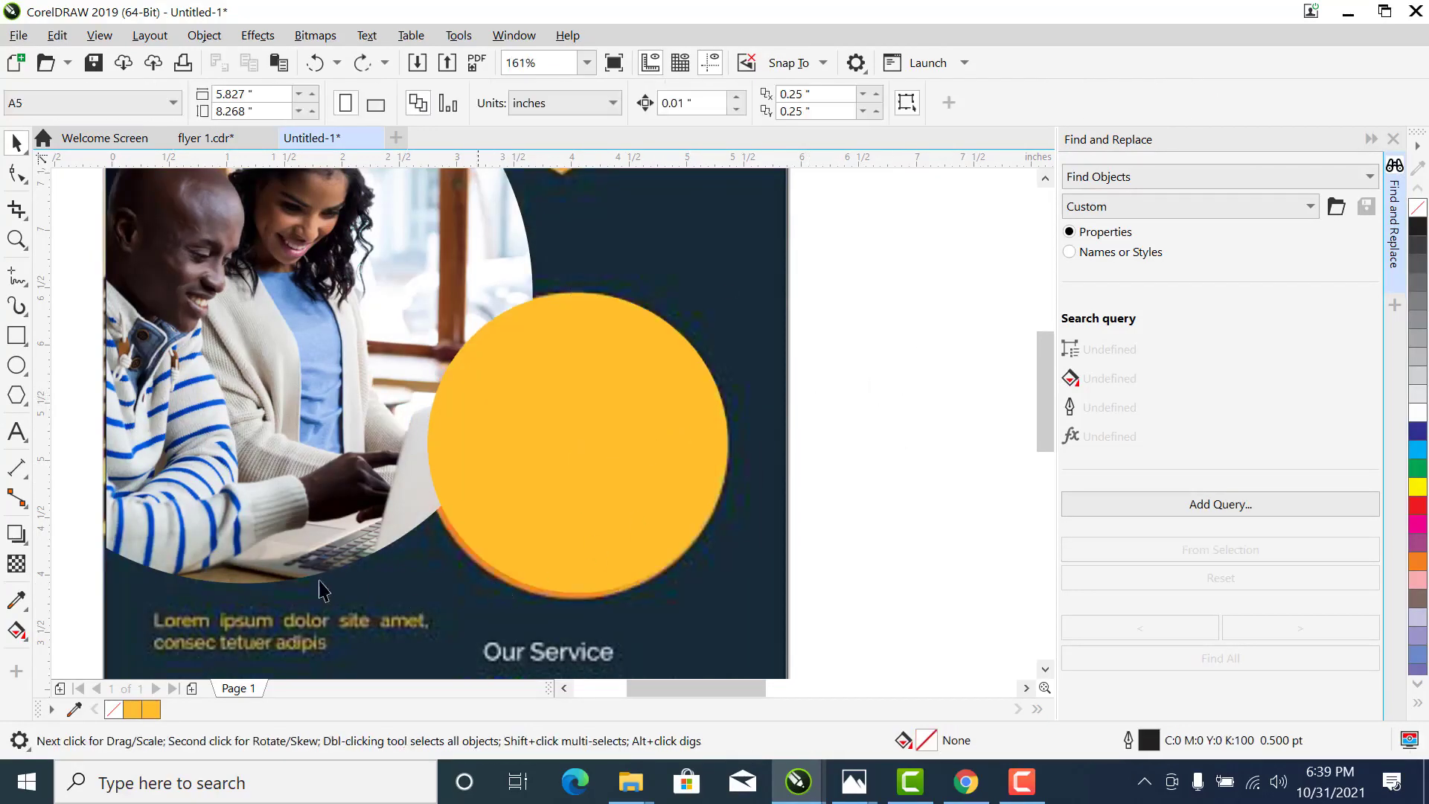
Draw a rectangle about 1.37 by 0.44 inches in the empty area beside the flyer
{"action": "left_click", "coordinate": [17, 335]}
{"action": "left_click_drag", "start_coordinate": [1020, 428], "coordinate": [863, 479]}
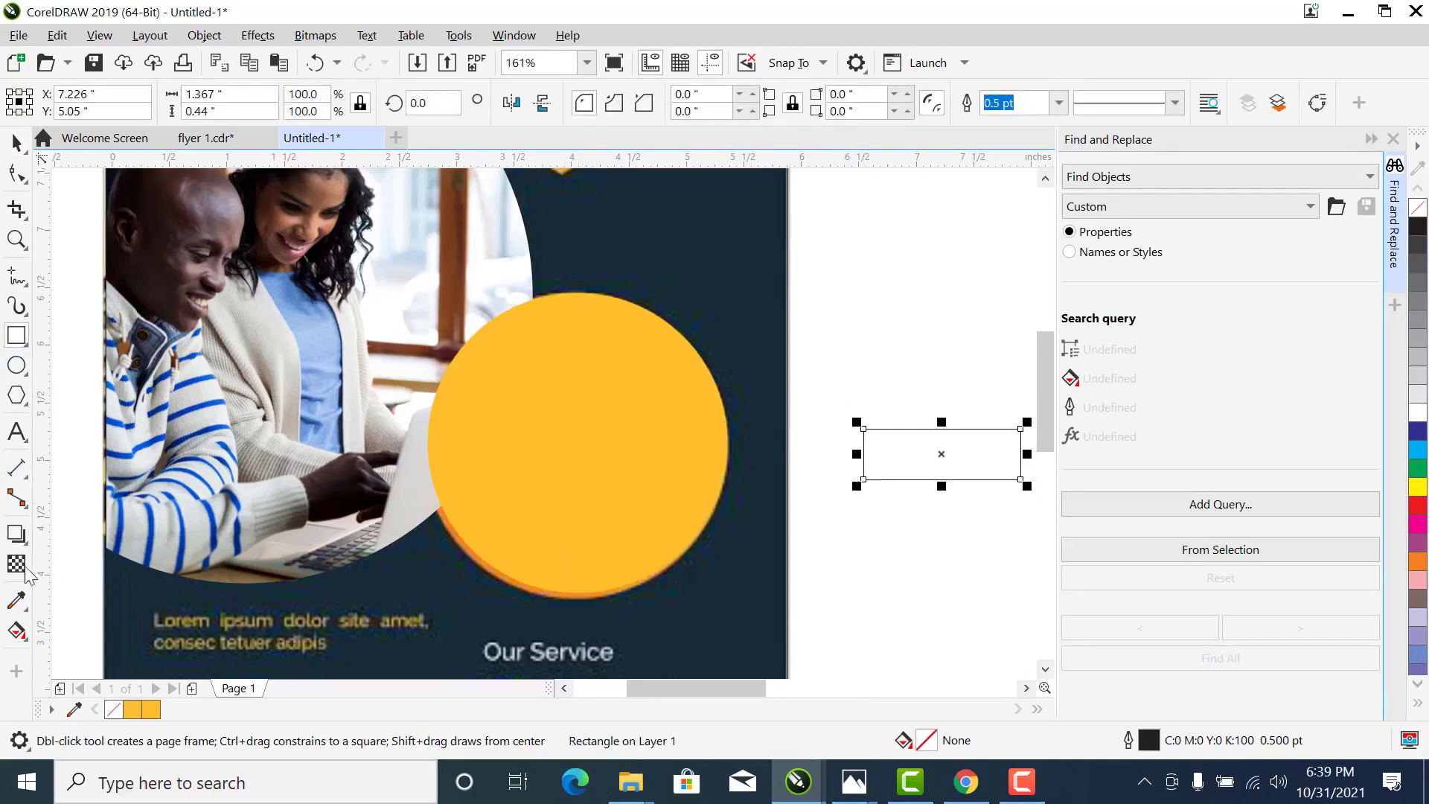
{"action": "key", "text": "space"}
Fill the rectangle beside the flyer with orange #E77C2A sampled from the headline circle's shaded edge and remove its outline
{"action": "left_click", "coordinate": [16, 602]}
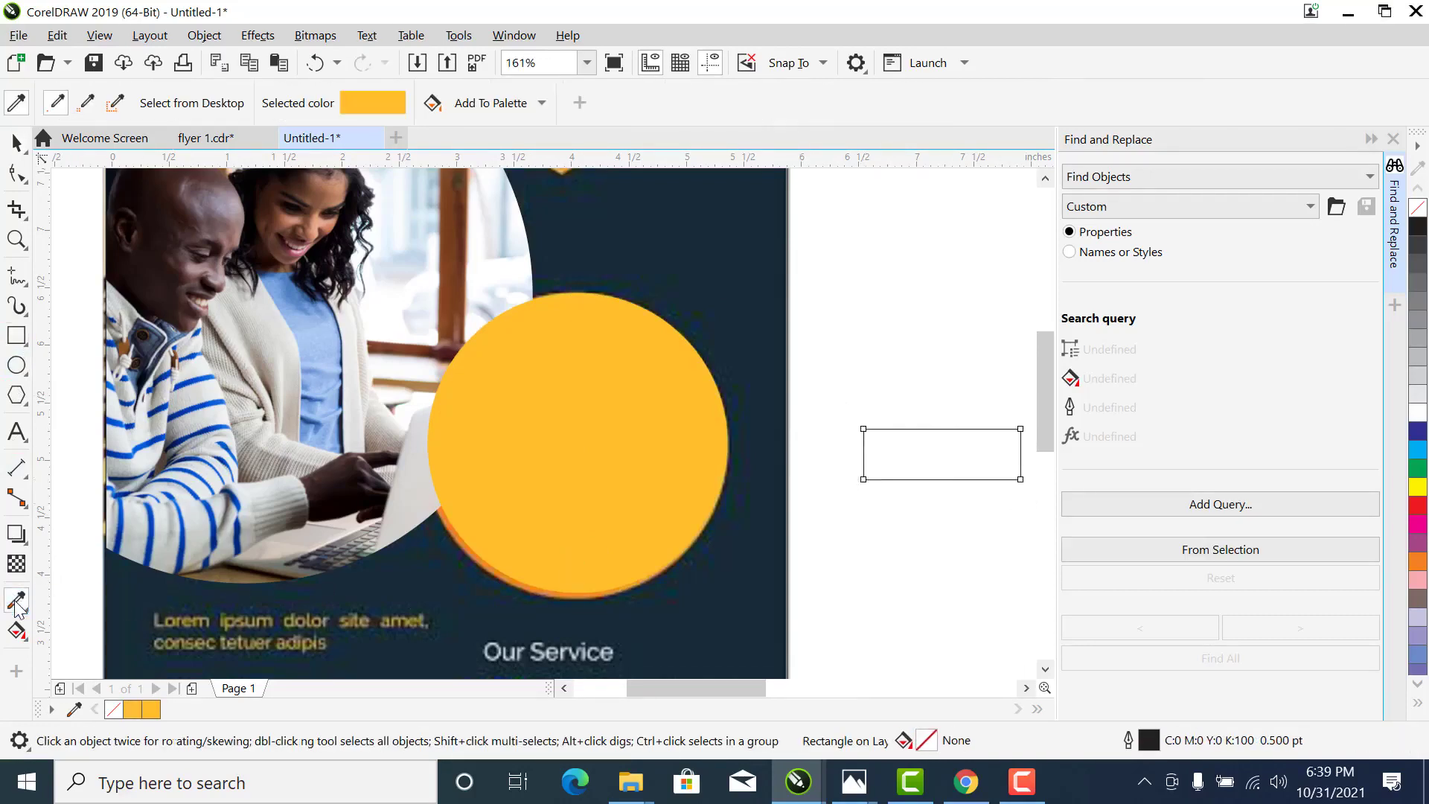
{"action": "left_click", "coordinate": [499, 573]}
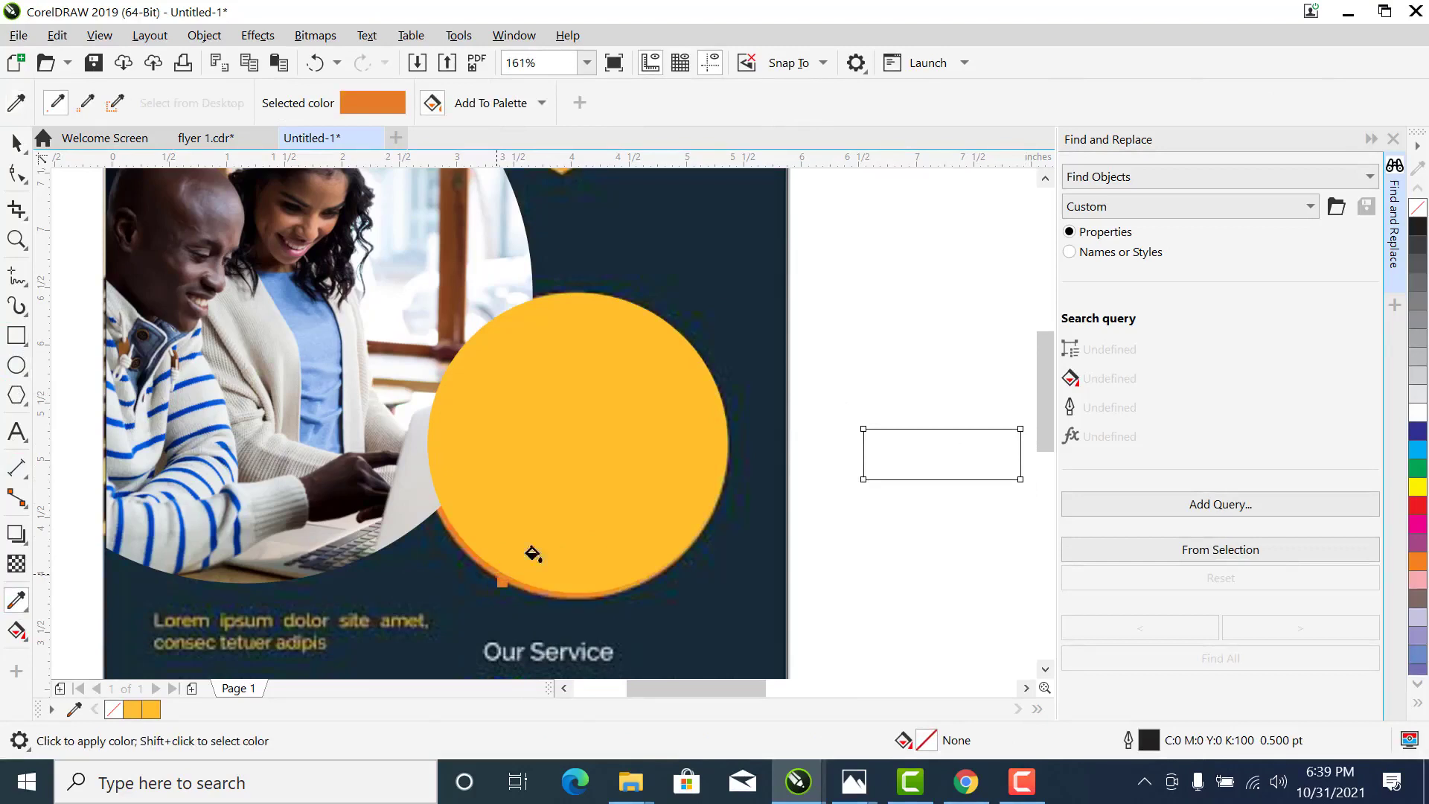
{"action": "left_click", "coordinate": [918, 456]}
{"action": "key", "text": "space"}
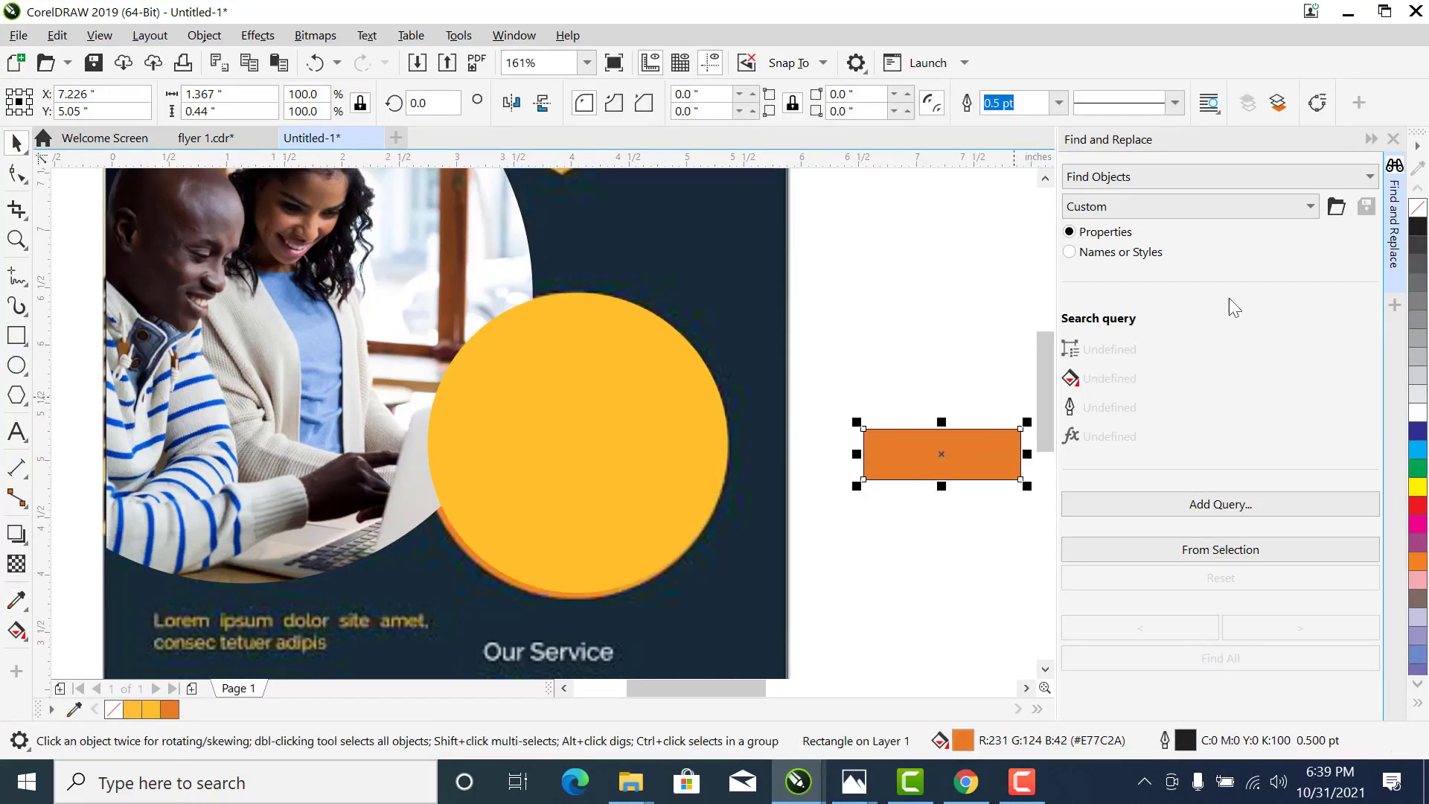
{"action": "right_click", "coordinate": [1417, 208]}
{"action": "key", "text": "Escape"}
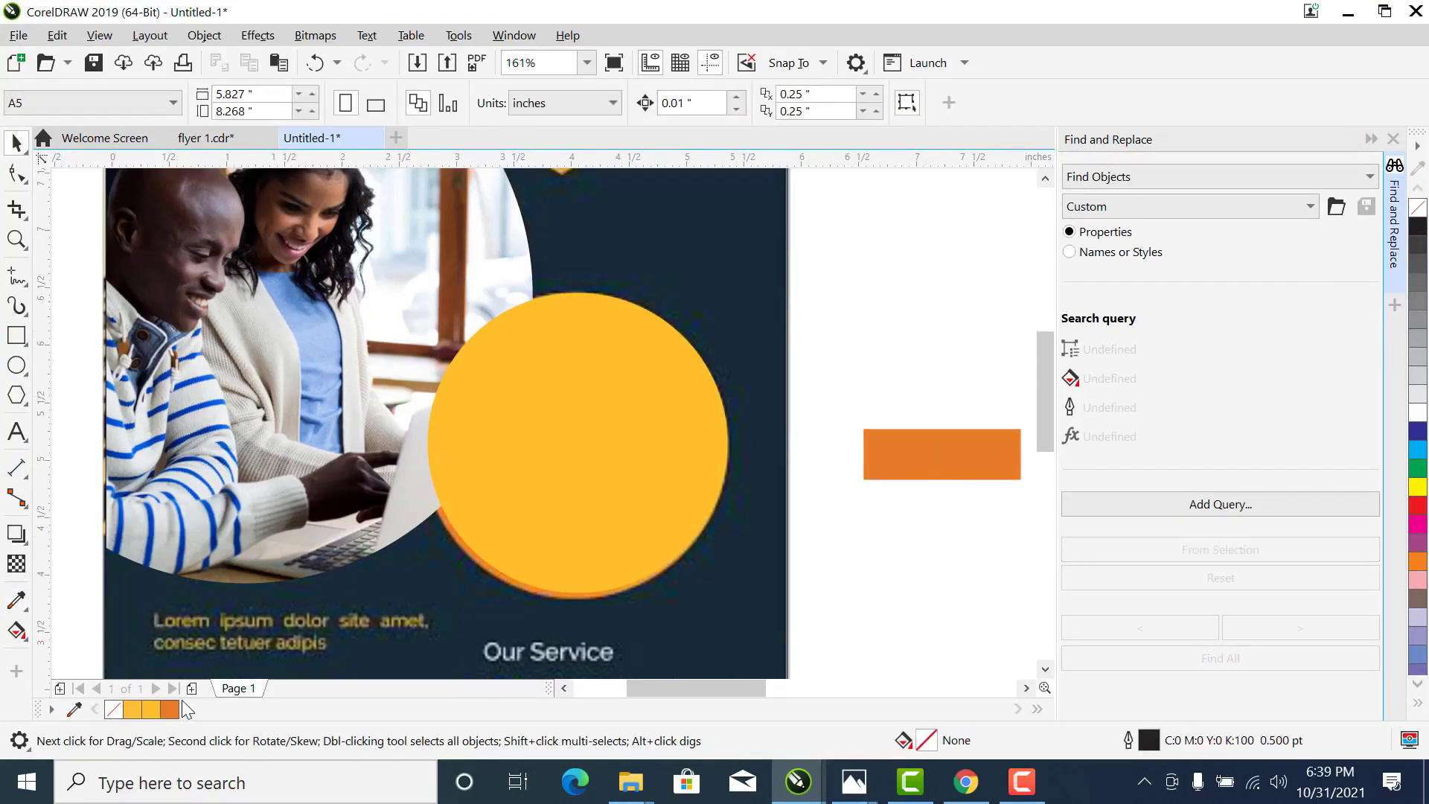
Duplicate the yellow headline circle slightly down and to the left, and fill the copy with orange #E77C2A
{"action": "left_click", "coordinate": [586, 491]}
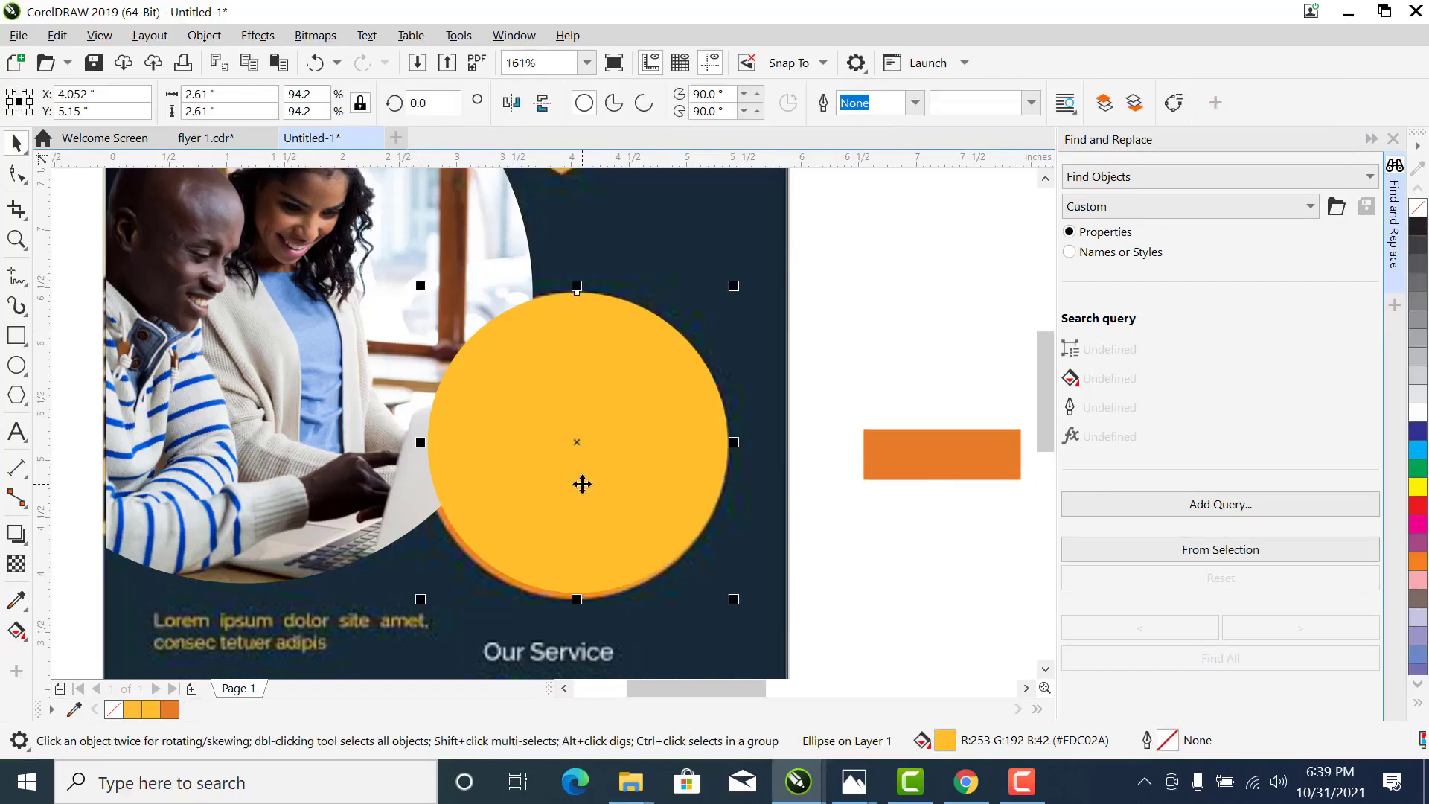
{"action": "key", "text": "z"}
{"action": "left_click_drag", "start_coordinate": [846, 250], "coordinate": [384, 633]}
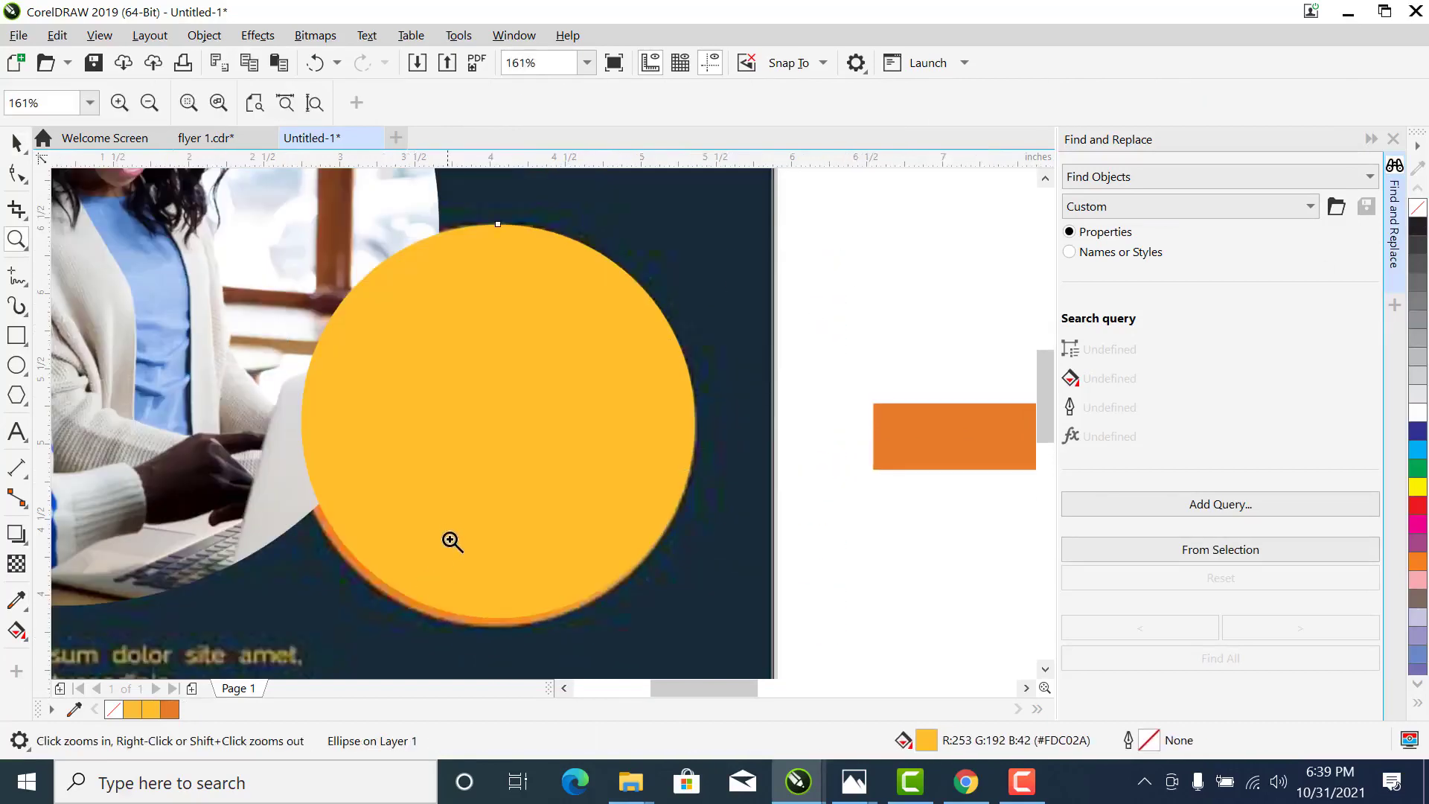
{"action": "key", "text": "space"}
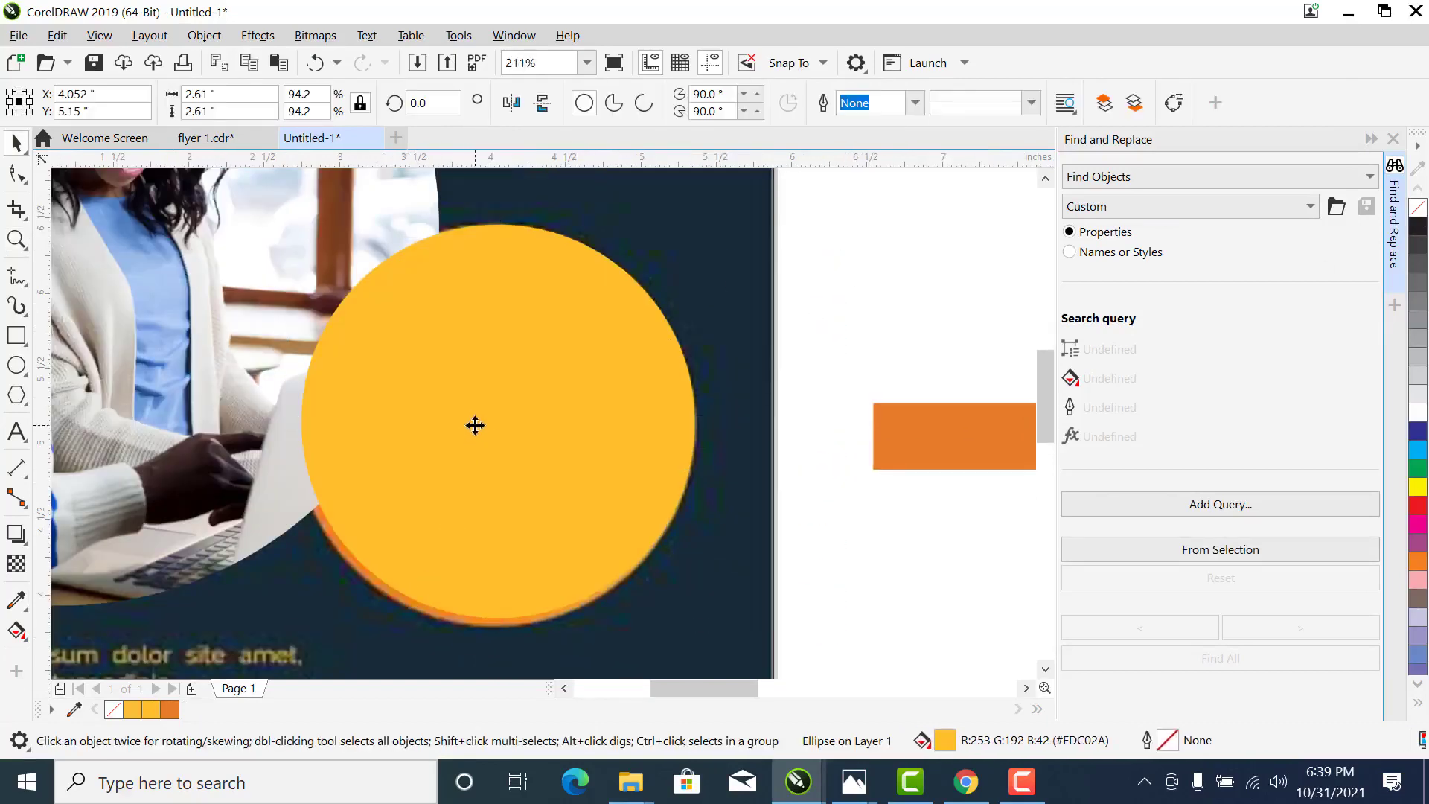
{"action": "left_click_drag", "start_coordinate": [470, 427], "coordinate": [466, 431]}
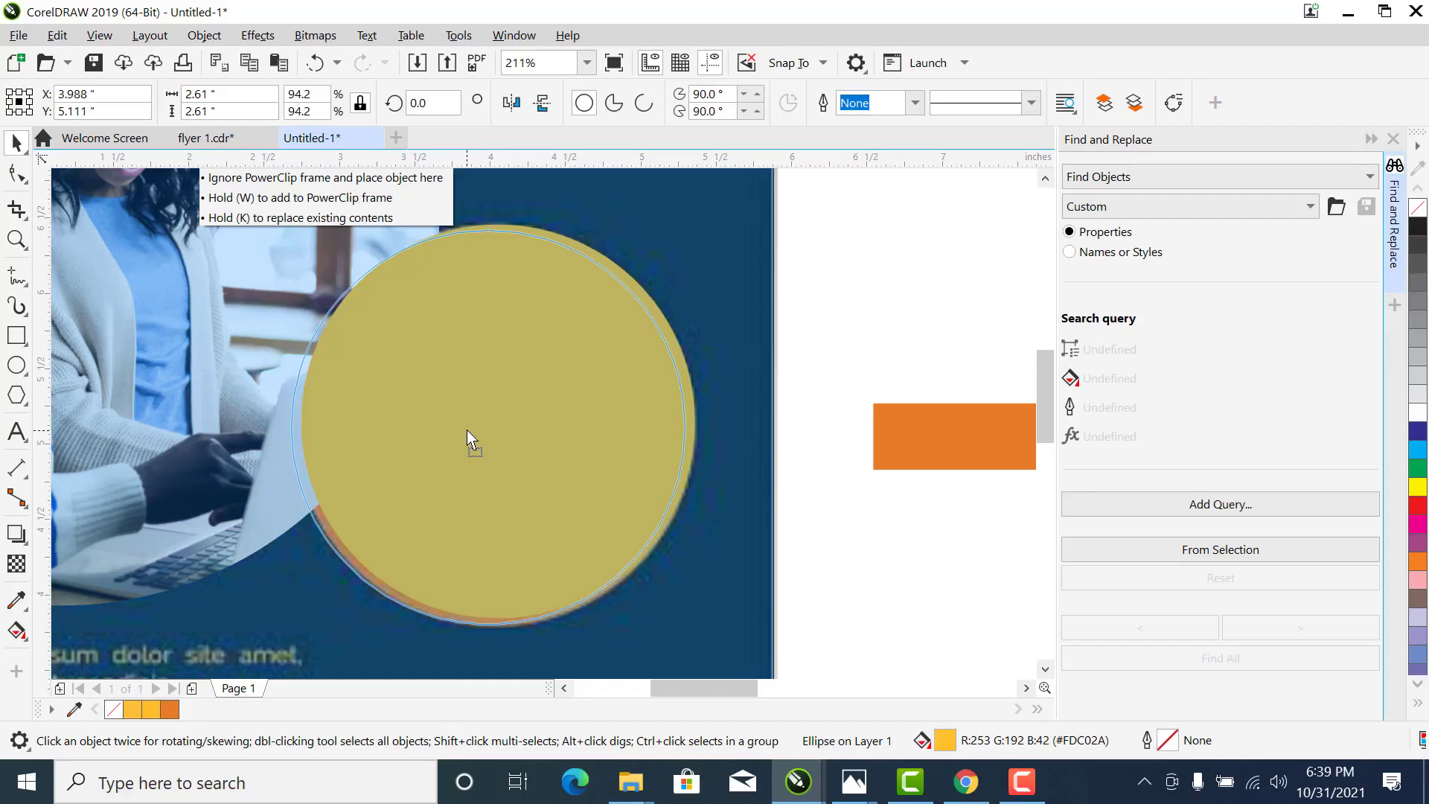
{"action": "left_click_drag", "start_coordinate": [467, 430], "coordinate": [466, 430]}
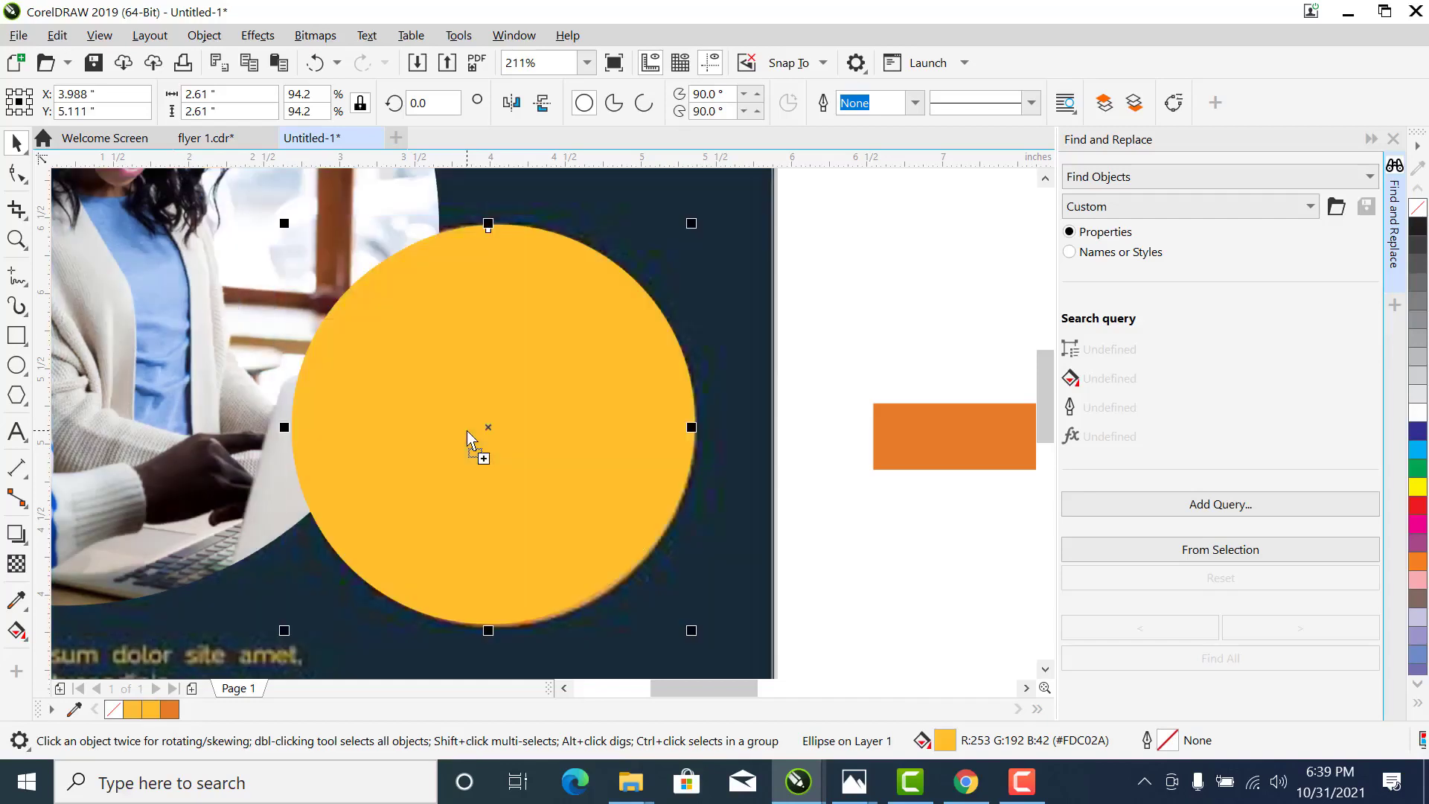
{"action": "left_click", "coordinate": [169, 711]}
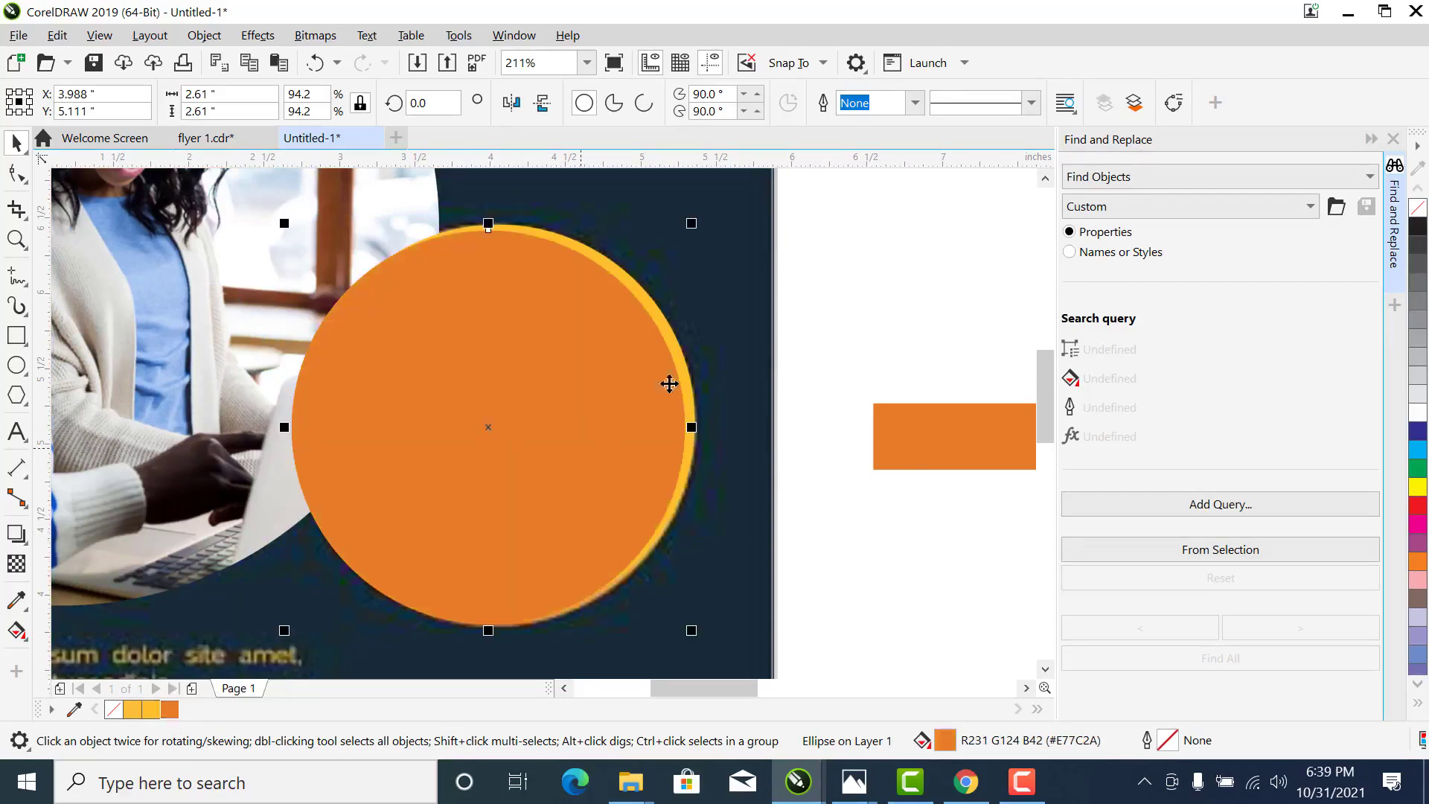
Bring the original yellow circle in front of the orange copy so the orange forms its lower-left shaded edge
{"action": "key", "text": "Escape"}
{"action": "left_click", "coordinate": [684, 365]}
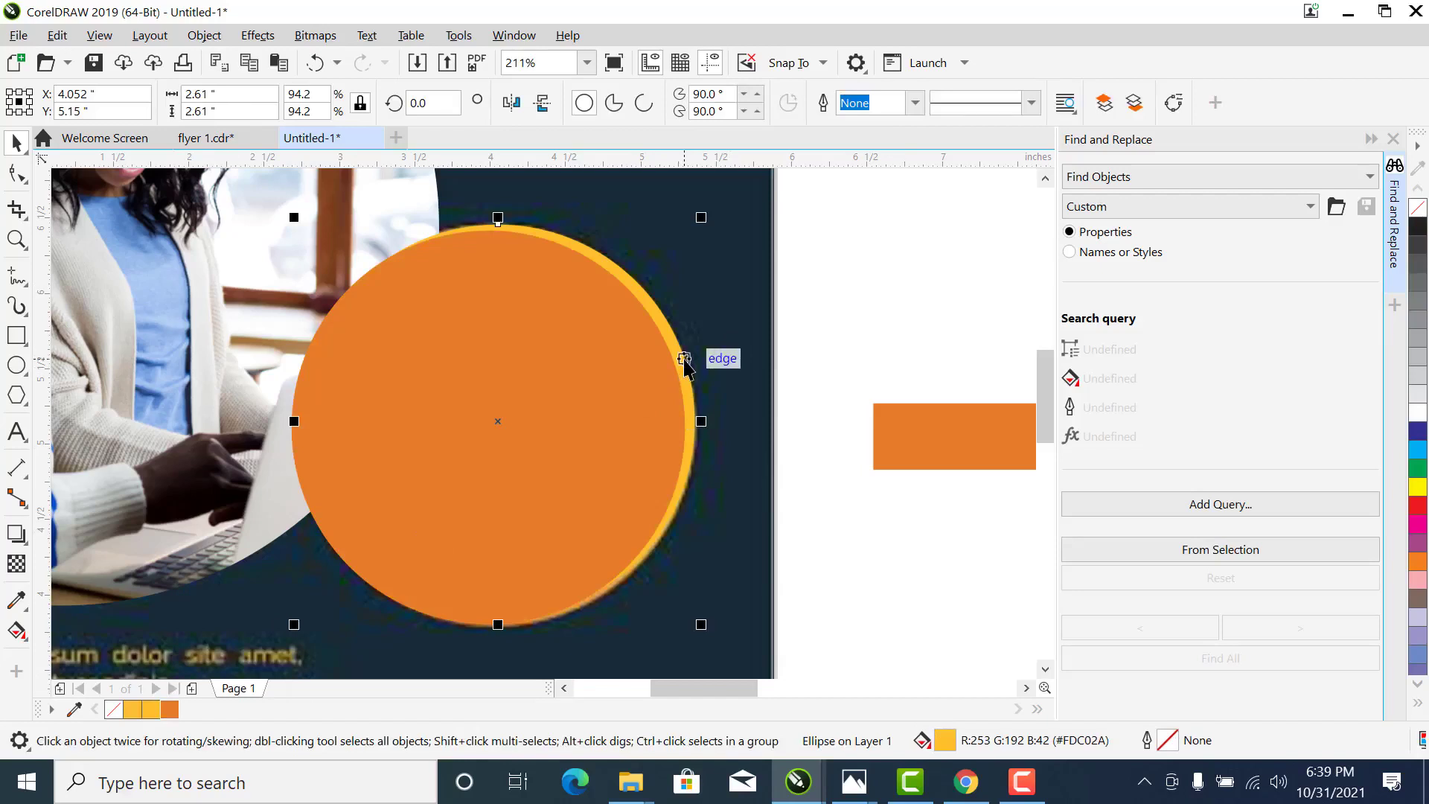
{"action": "key", "text": "shift+Page_Up"}
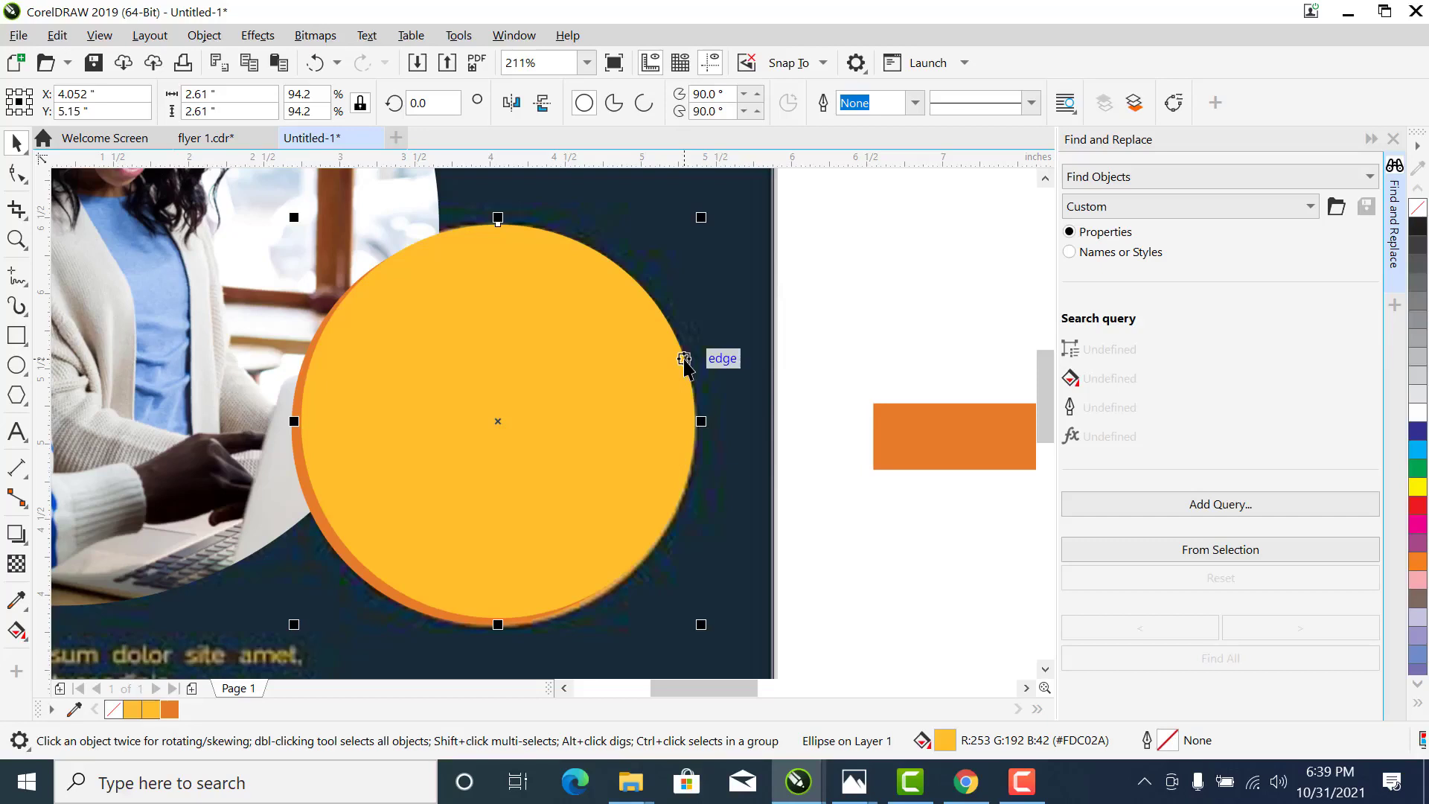
{"action": "scroll", "coordinate": [685, 364], "scroll_direction": "down", "scroll_amount": 3}
{"action": "key", "text": "Escape"}
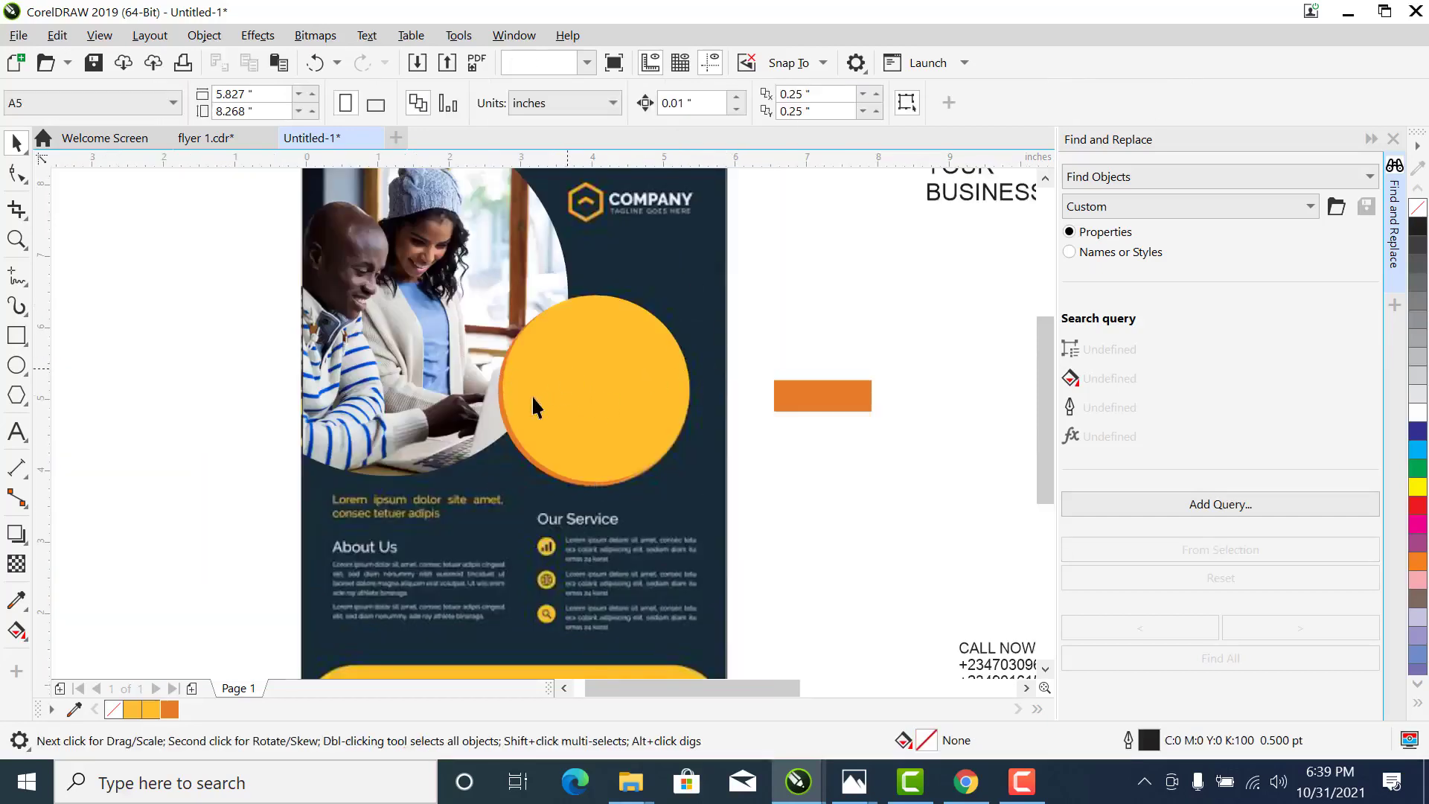
Delete the orange colour-sample rectangle beside the flyer
{"action": "left_click", "coordinate": [531, 395]}
{"action": "key", "text": "z"}
{"action": "left_click", "coordinate": [570, 402]}
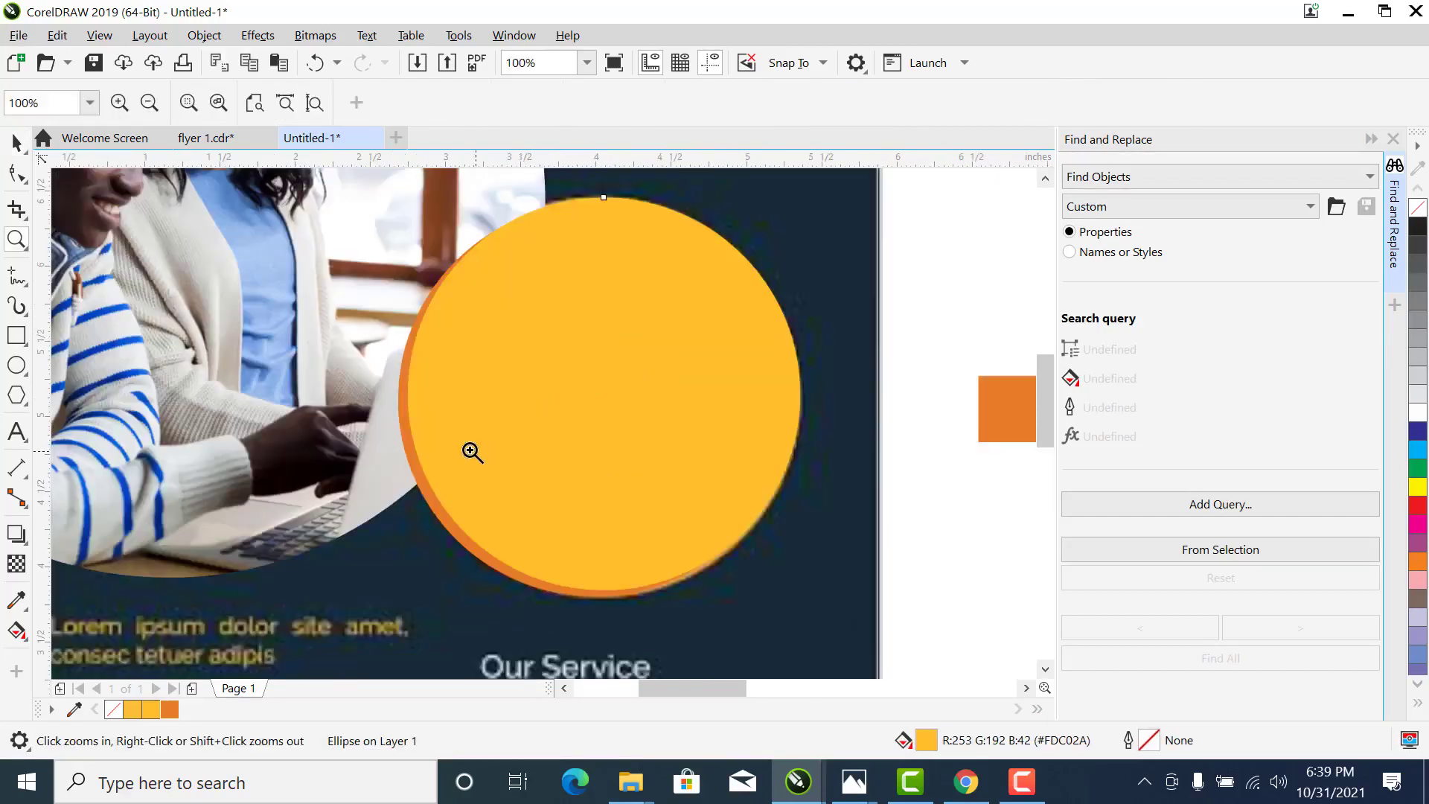
{"action": "key", "text": "space"}
{"action": "scroll", "coordinate": [431, 332], "scroll_direction": "down", "scroll_amount": 3}
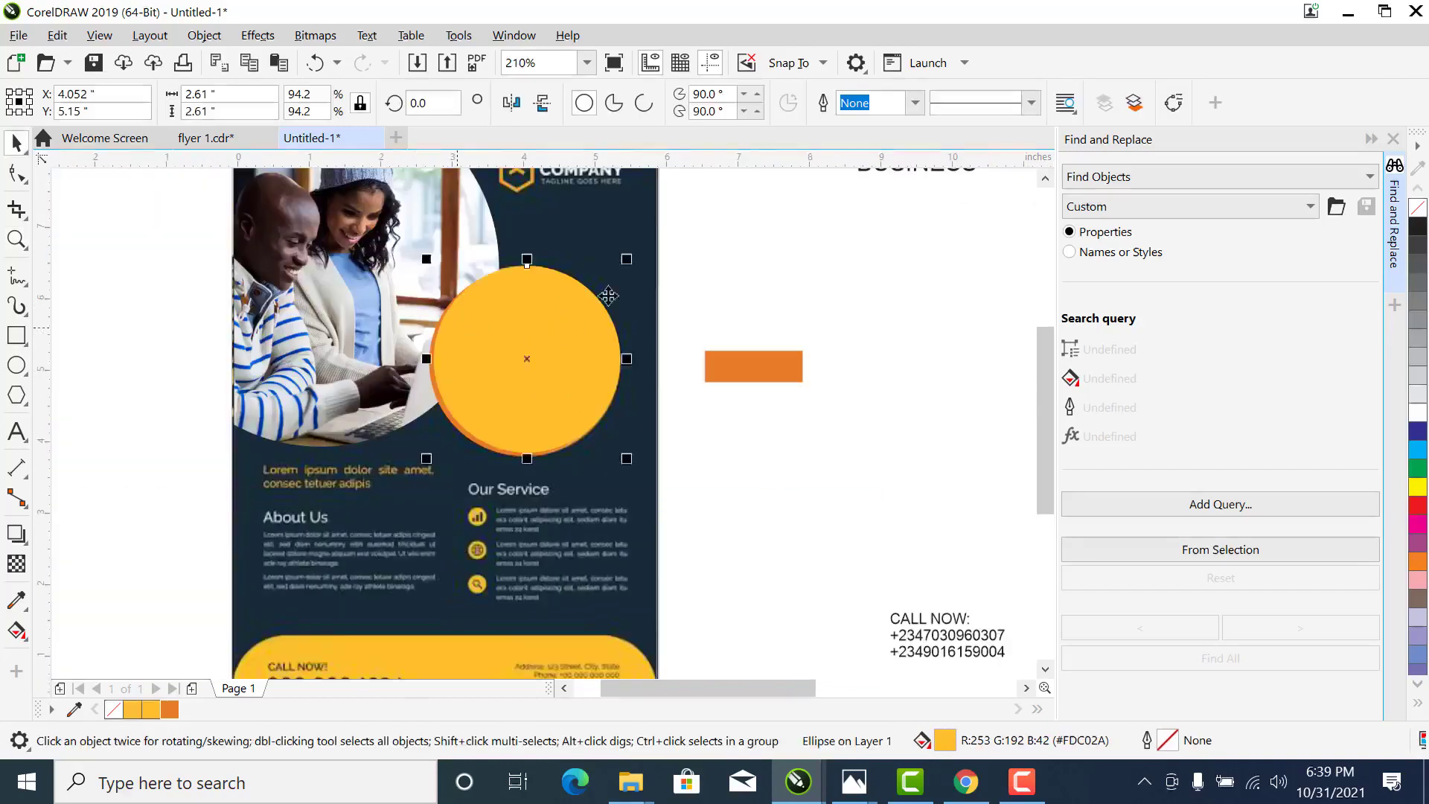
{"action": "scroll", "coordinate": [609, 295], "scroll_direction": "down", "scroll_amount": 3}
{"action": "left_click", "coordinate": [646, 339]}
{"action": "key", "text": "Delete"}
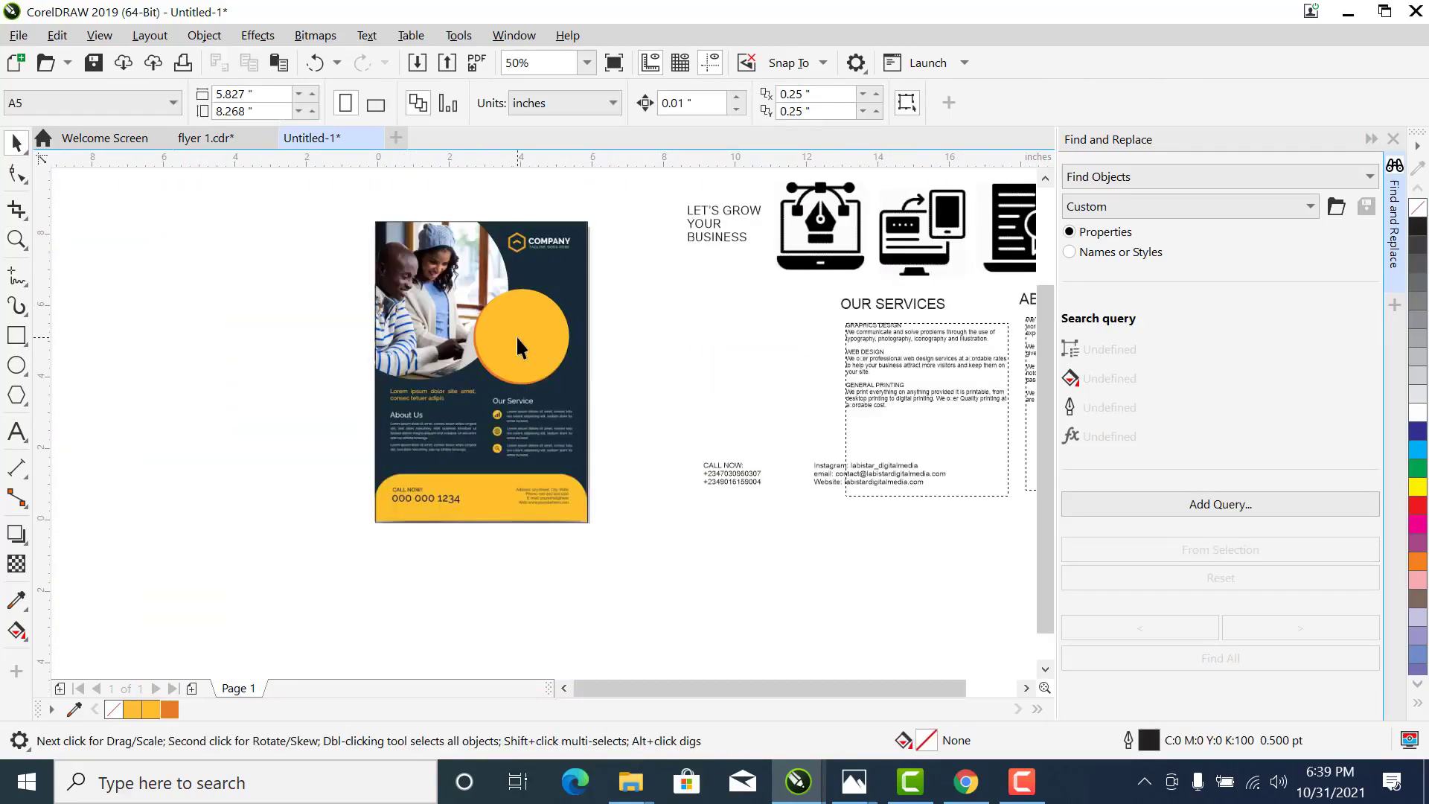
Examine the sample's rounded yellow contact band at the foot of the flyer and the overall layout
{"action": "key", "text": "z"}
{"action": "left_click_drag", "start_coordinate": [610, 563], "coordinate": [335, 265]}
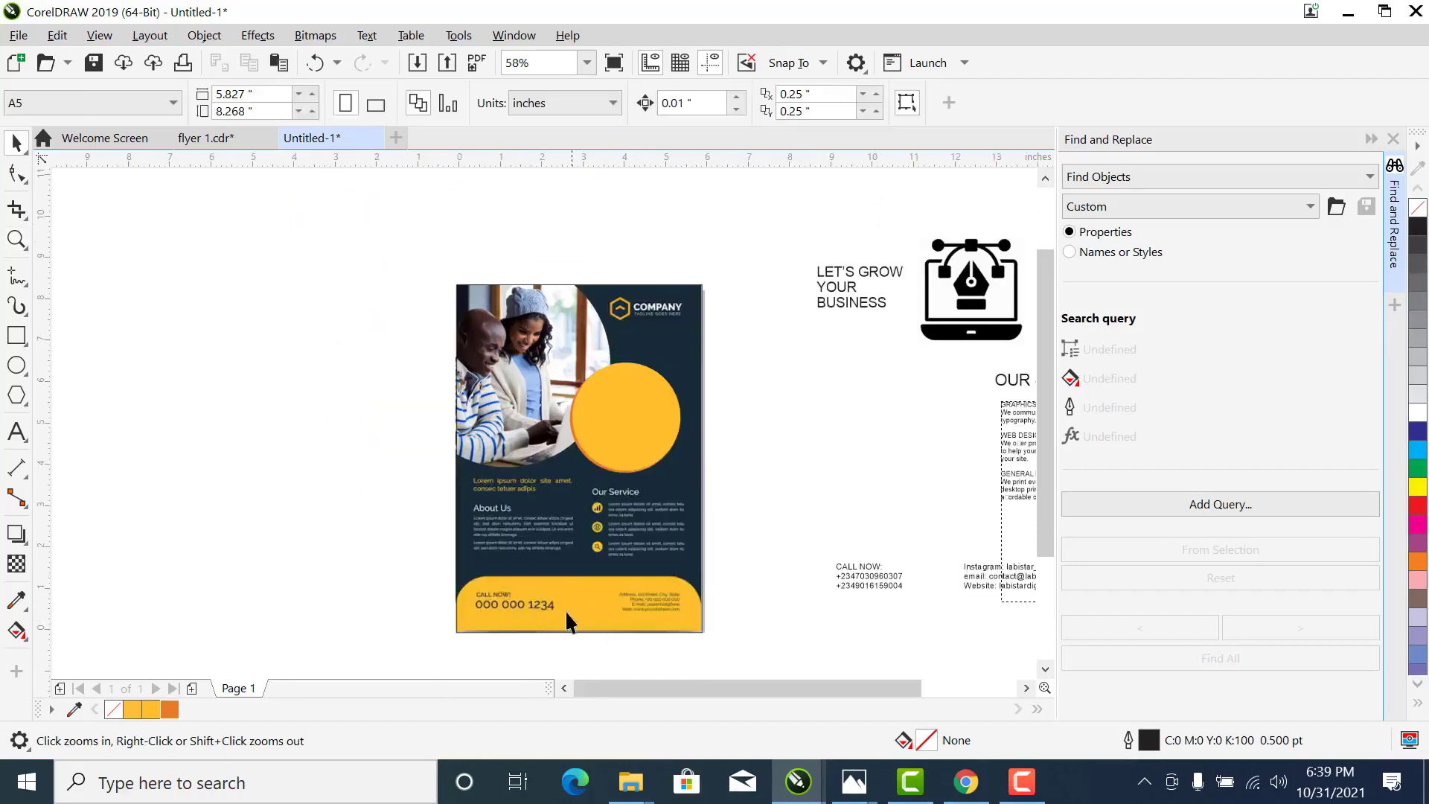
{"action": "key", "text": "z"}
{"action": "left_click_drag", "start_coordinate": [393, 516], "coordinate": [748, 634]}
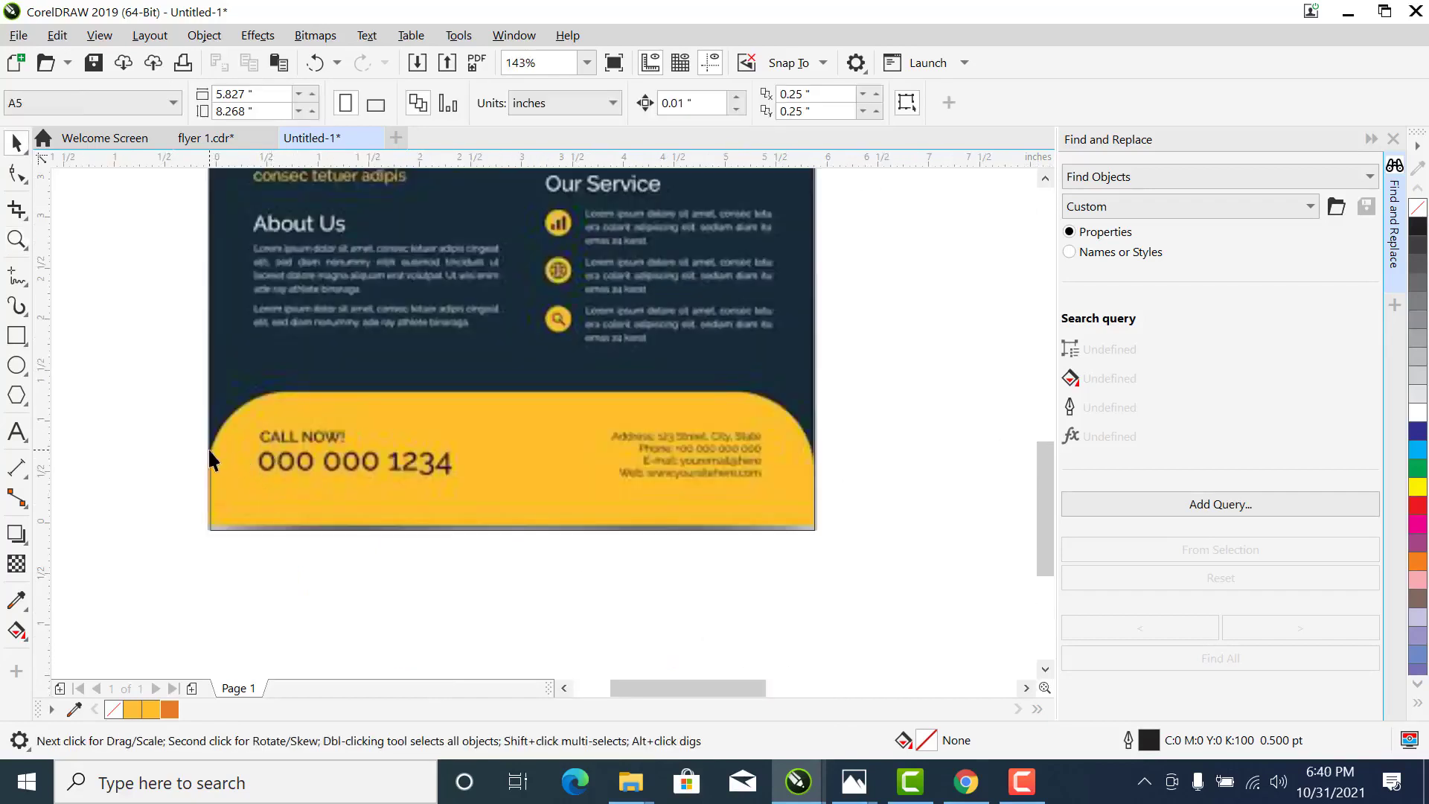
{"action": "scroll", "coordinate": [208, 448], "scroll_direction": "down", "scroll_amount": 2}
{"action": "key", "text": "z"}
{"action": "right_click", "coordinate": [549, 516]}
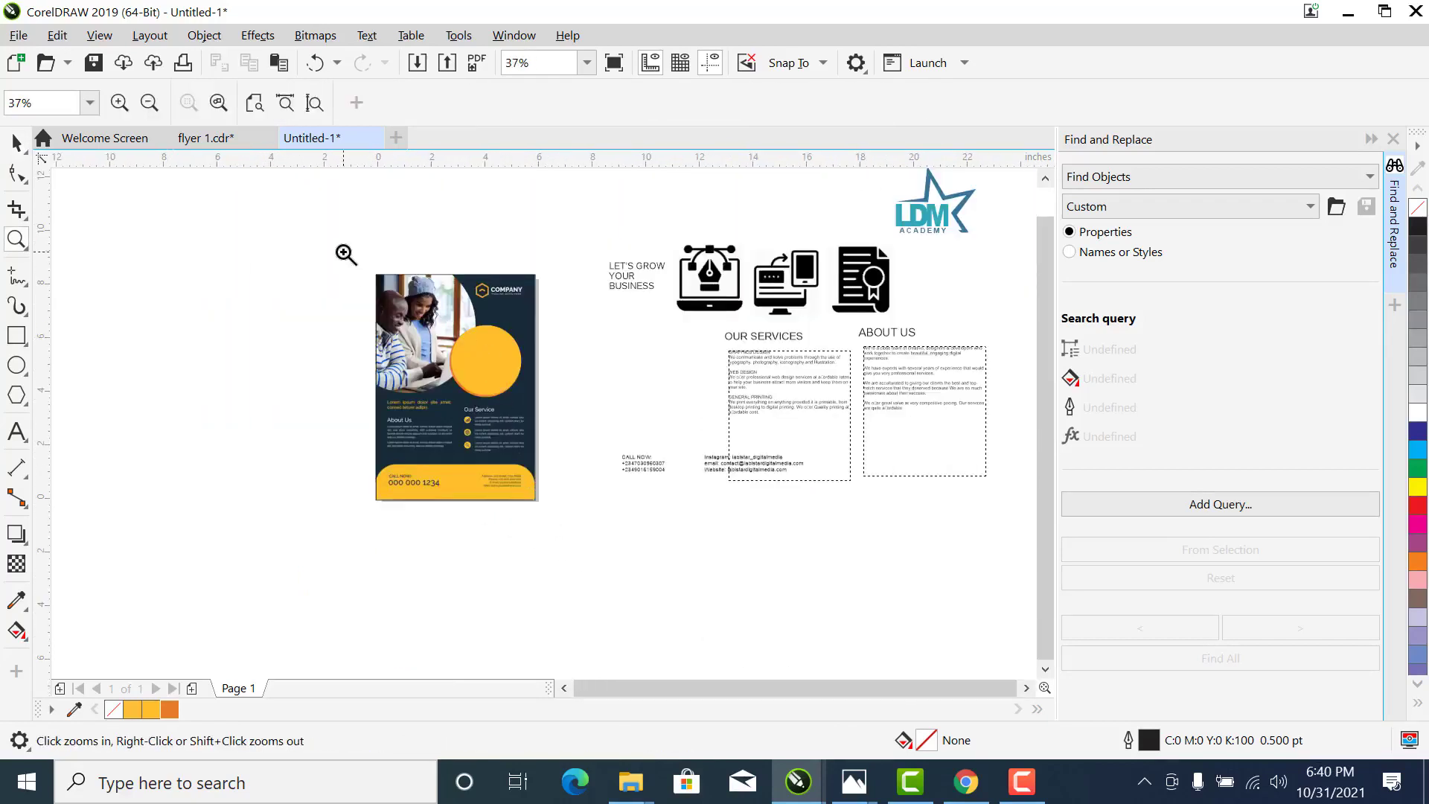
{"action": "left_click_drag", "start_coordinate": [344, 253], "coordinate": [604, 551]}
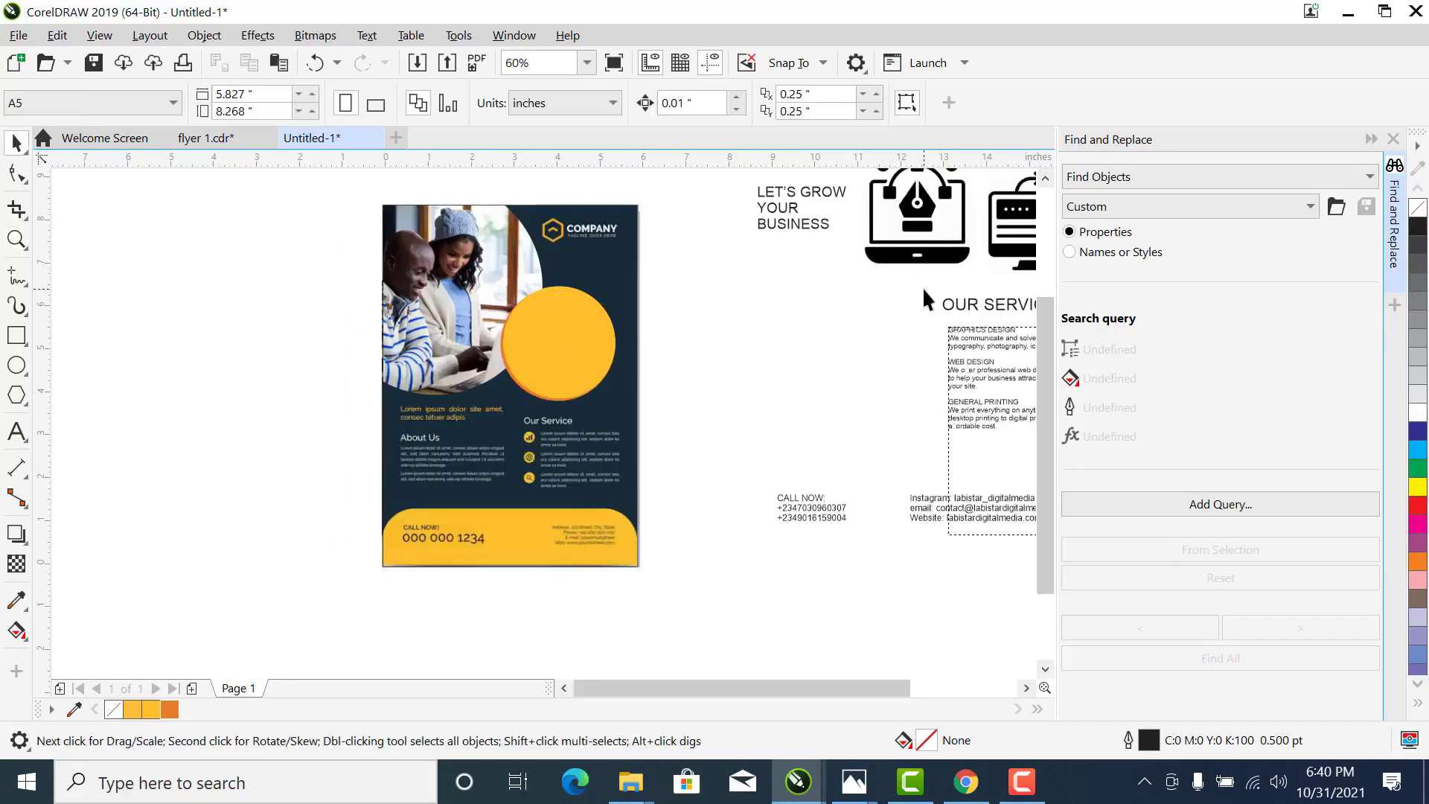
Move the "LET'S GROW YOUR BUSINESS" headline onto the yellow circle and break it apart into separate lines
{"action": "left_click_drag", "start_coordinate": [776, 208], "coordinate": [551, 348]}
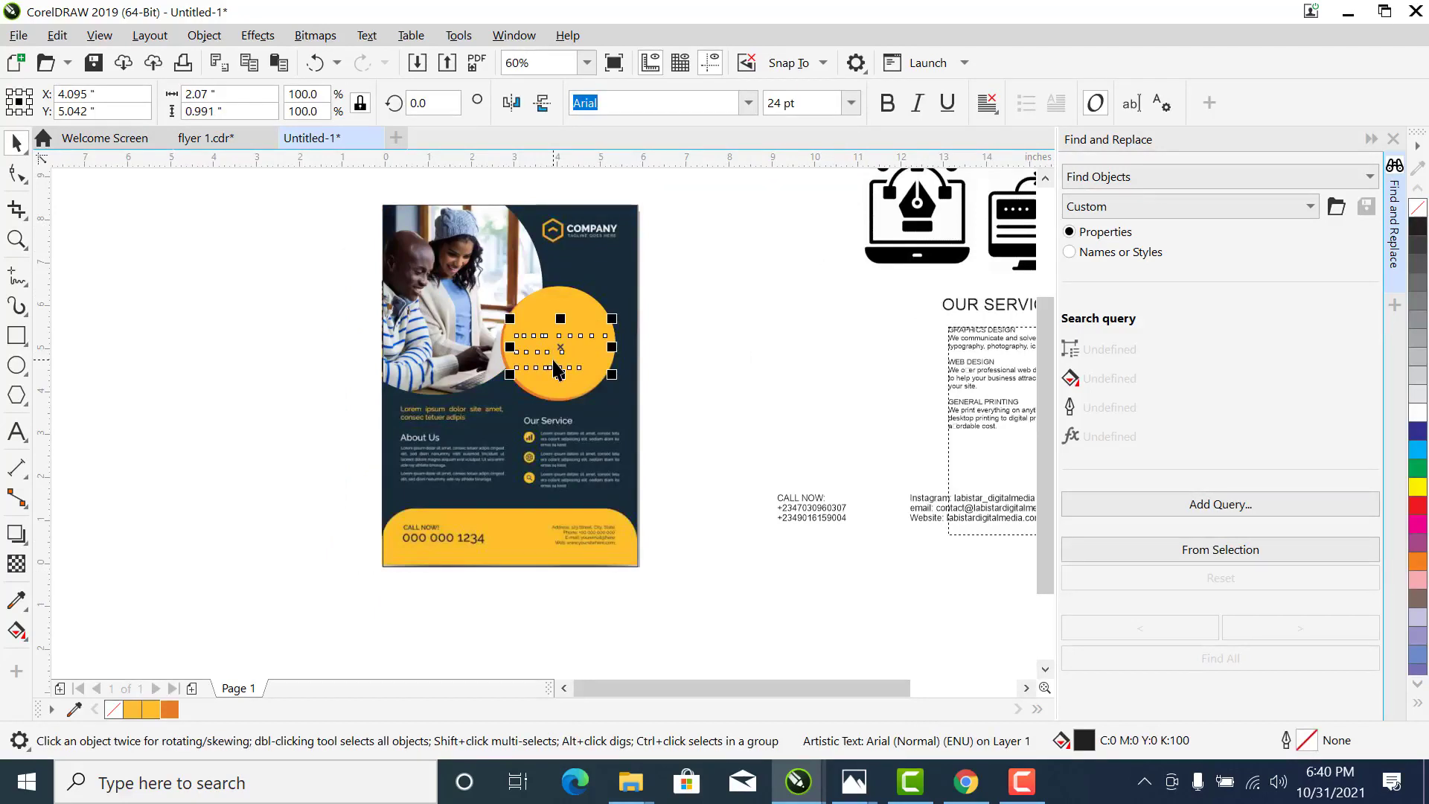
{"action": "key", "text": "z"}
{"action": "left_click_drag", "start_coordinate": [730, 245], "coordinate": [297, 465]}
{"action": "key", "text": "space"}
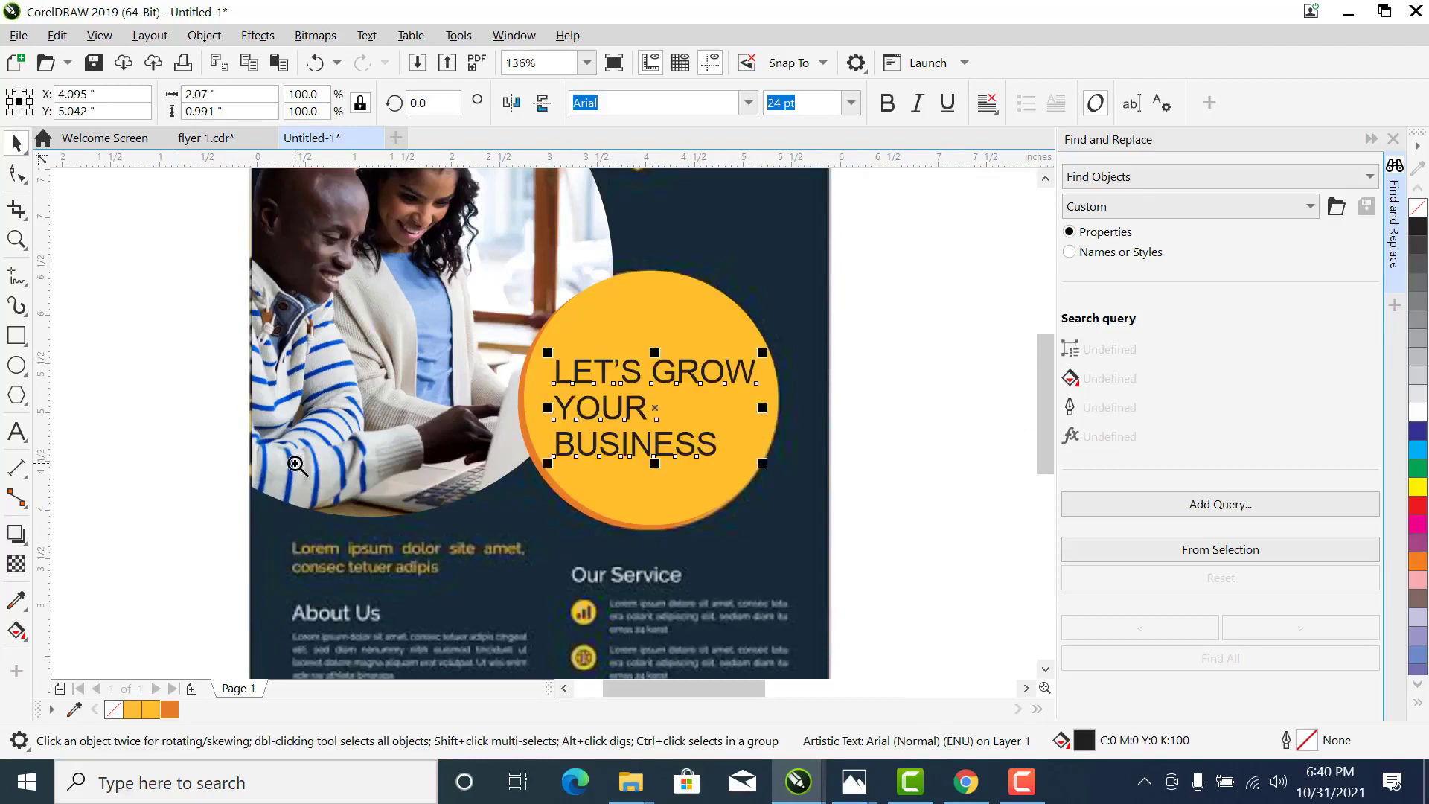
{"action": "left_click", "coordinate": [915, 342]}
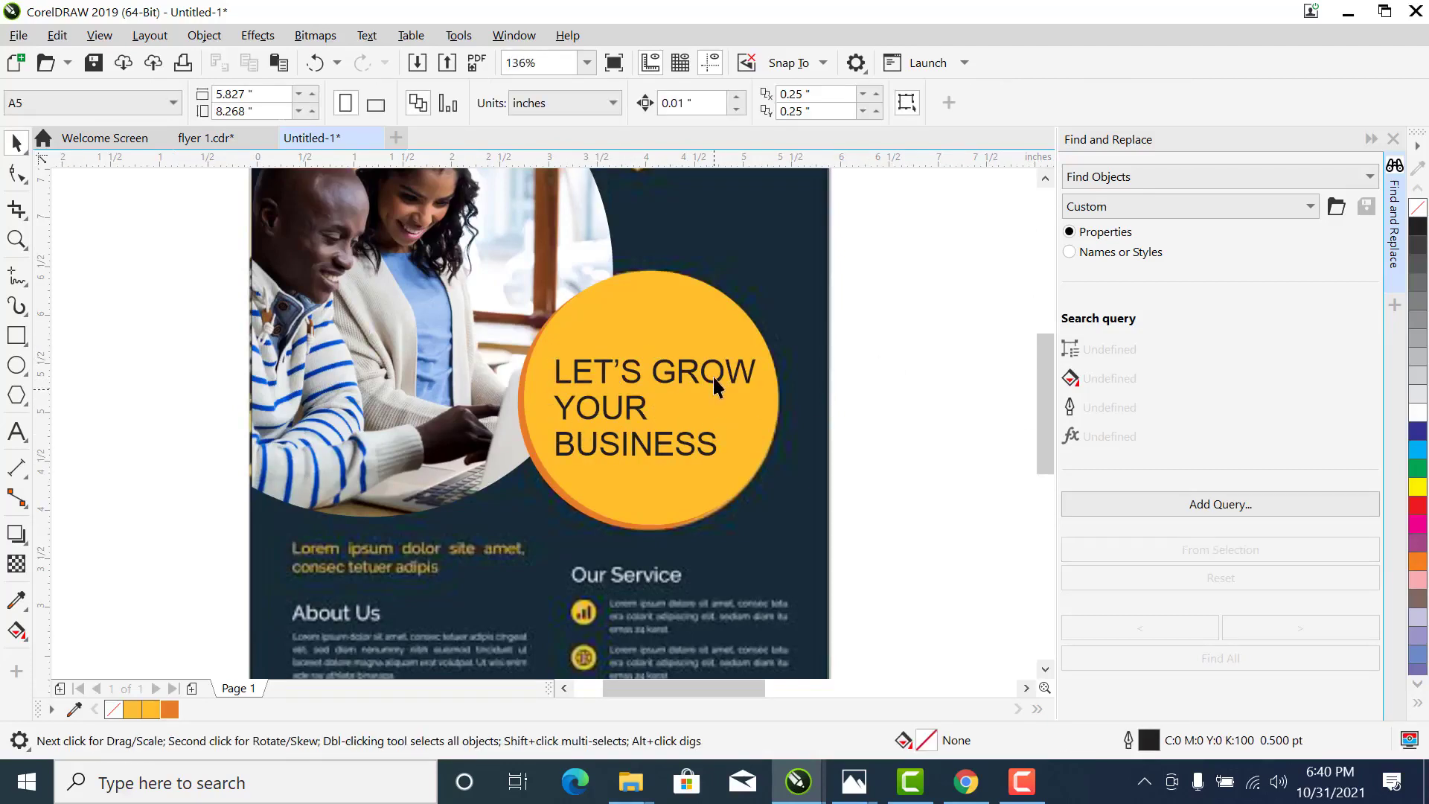
{"action": "left_click", "coordinate": [709, 383]}
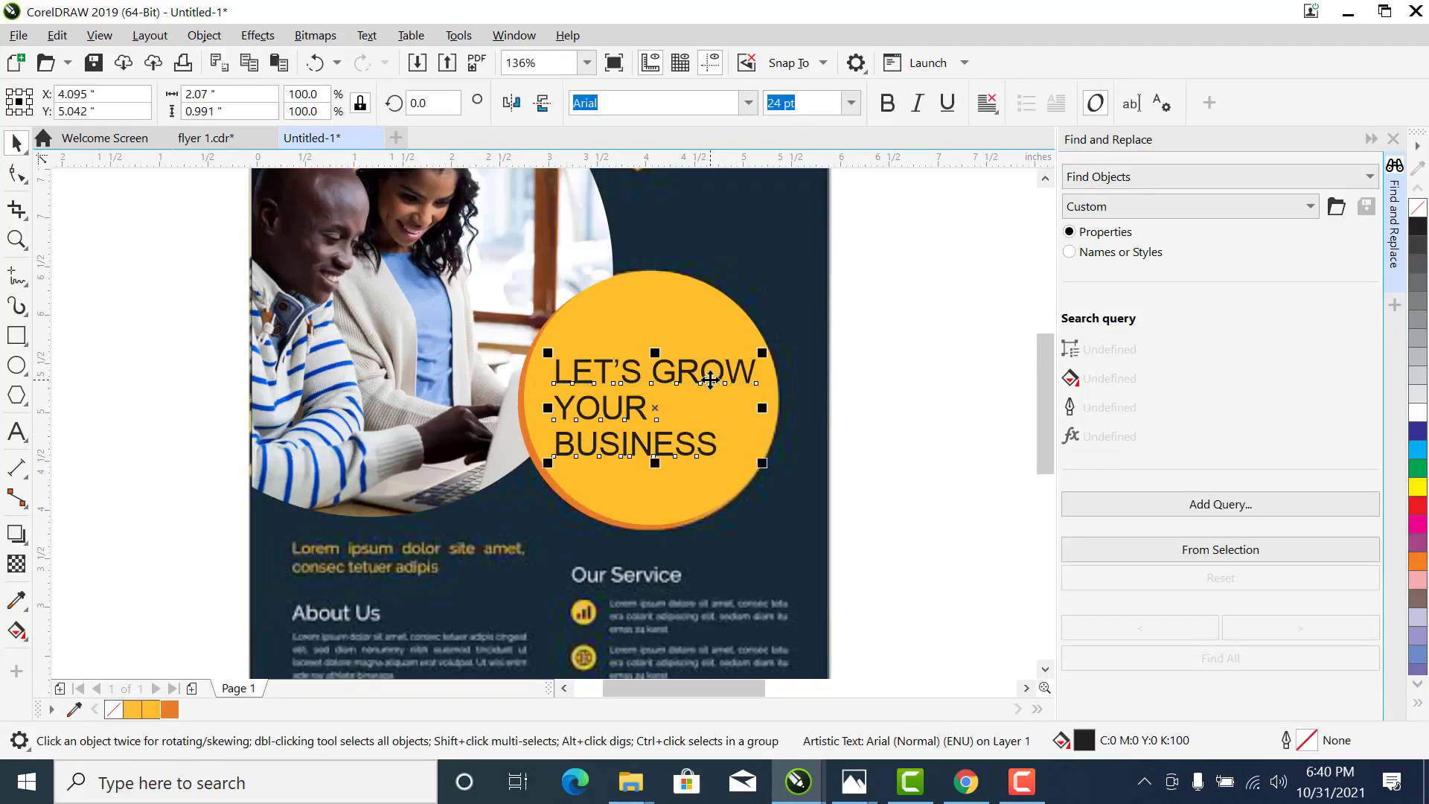
{"action": "left_click", "coordinate": [709, 380]}
{"action": "left_click", "coordinate": [810, 346]}
Split "LET'S GROW" into two separate text objects and move LET'S to the upper part of the yellow circle
{"action": "double_click", "coordinate": [655, 381]}
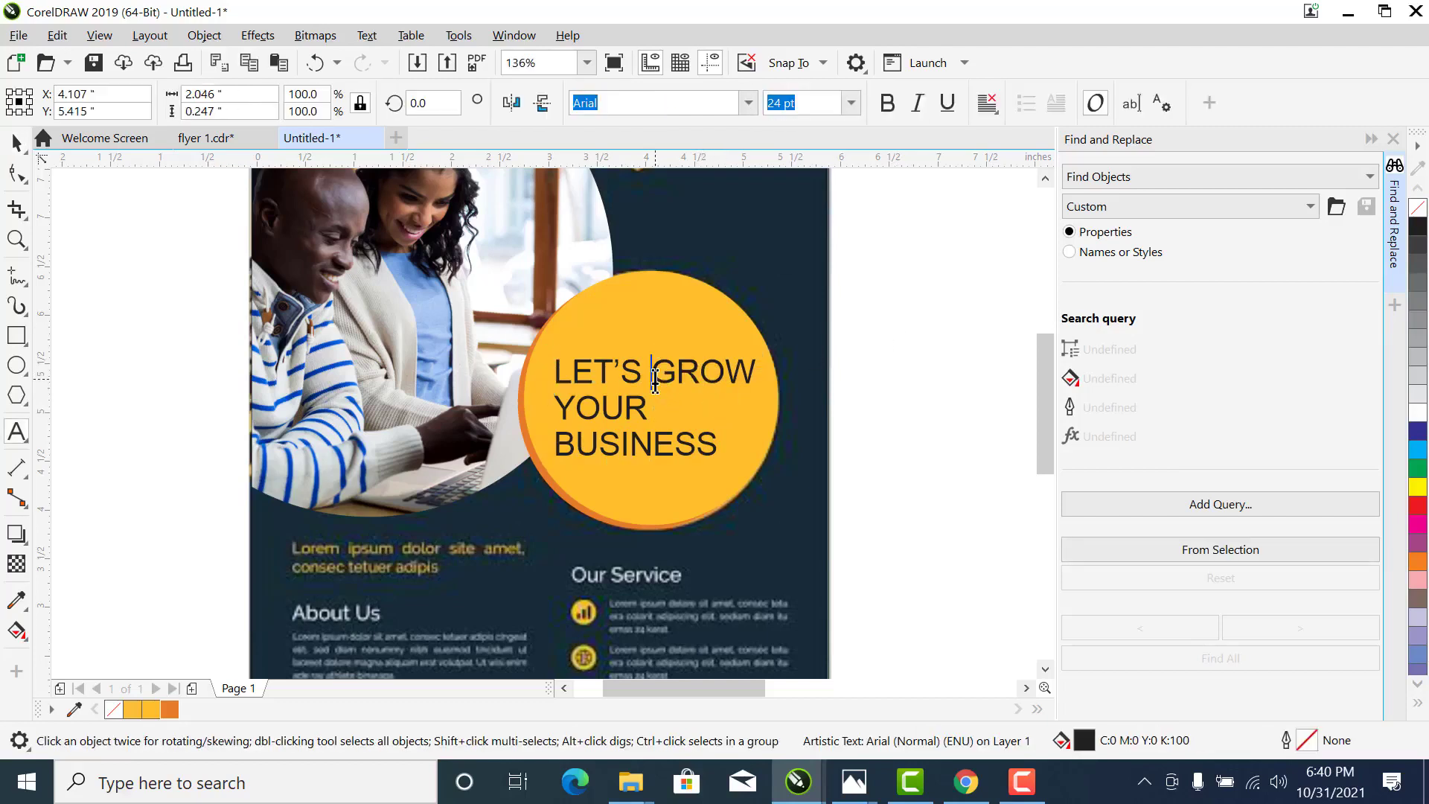
{"action": "key", "text": "Return"}
{"action": "left_click", "coordinate": [16, 141]}
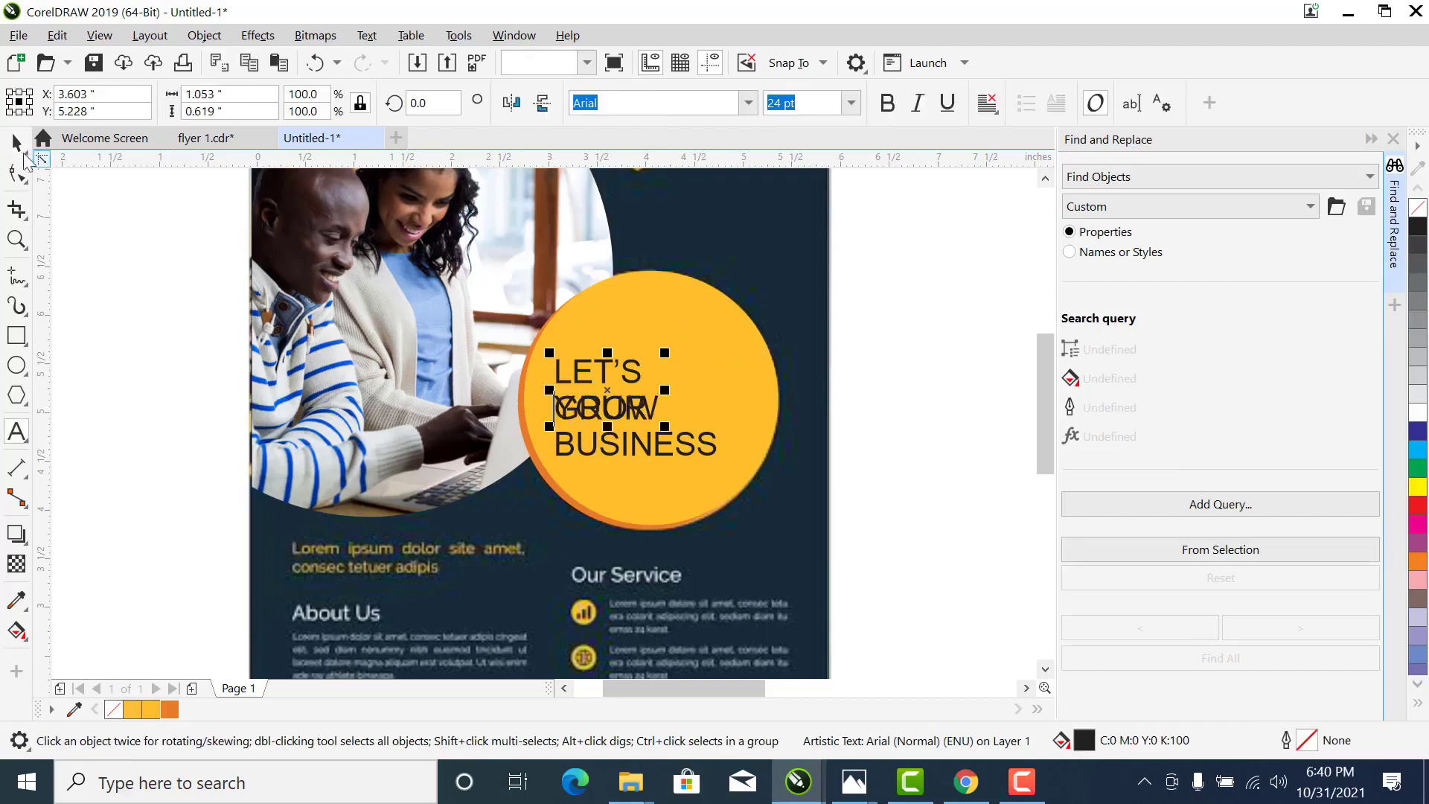
{"action": "left_click", "coordinate": [619, 385]}
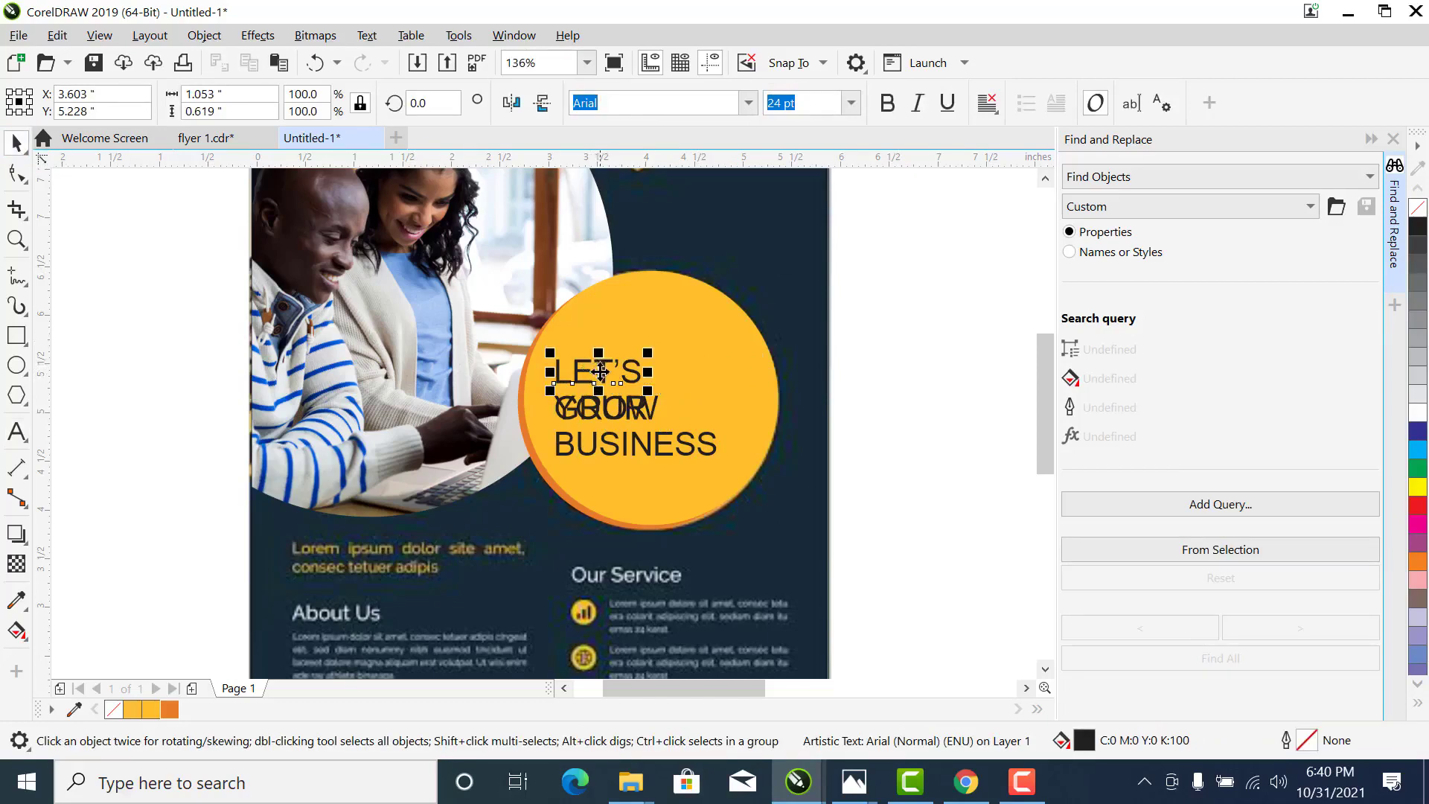
{"action": "left_click_drag", "start_coordinate": [600, 371], "coordinate": [646, 305]}
{"action": "left_click", "coordinate": [622, 408]}
{"action": "left_click_drag", "start_coordinate": [616, 412], "coordinate": [655, 357]}
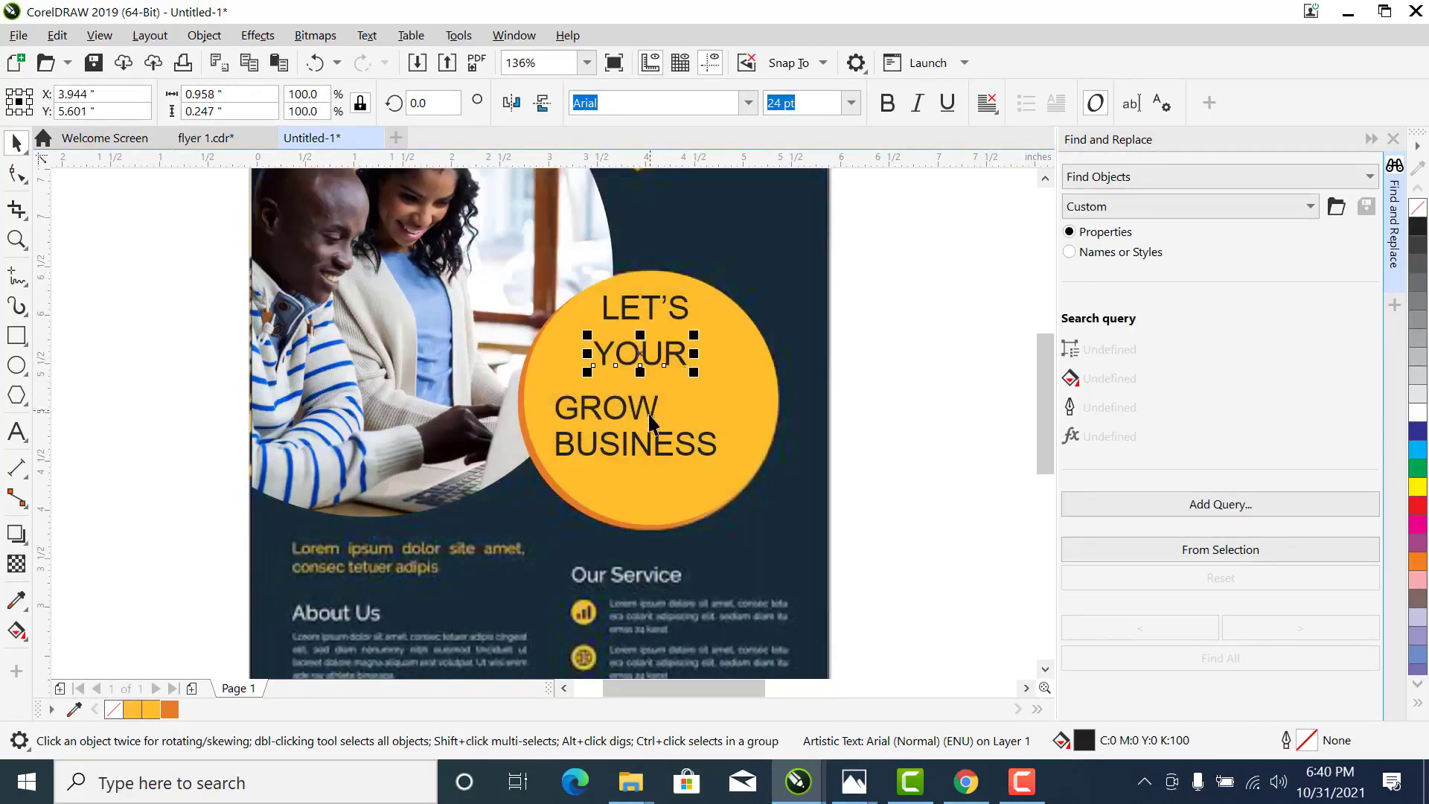
{"action": "key", "text": "ctrl+z"}
{"action": "key", "text": "ctrl+z"}
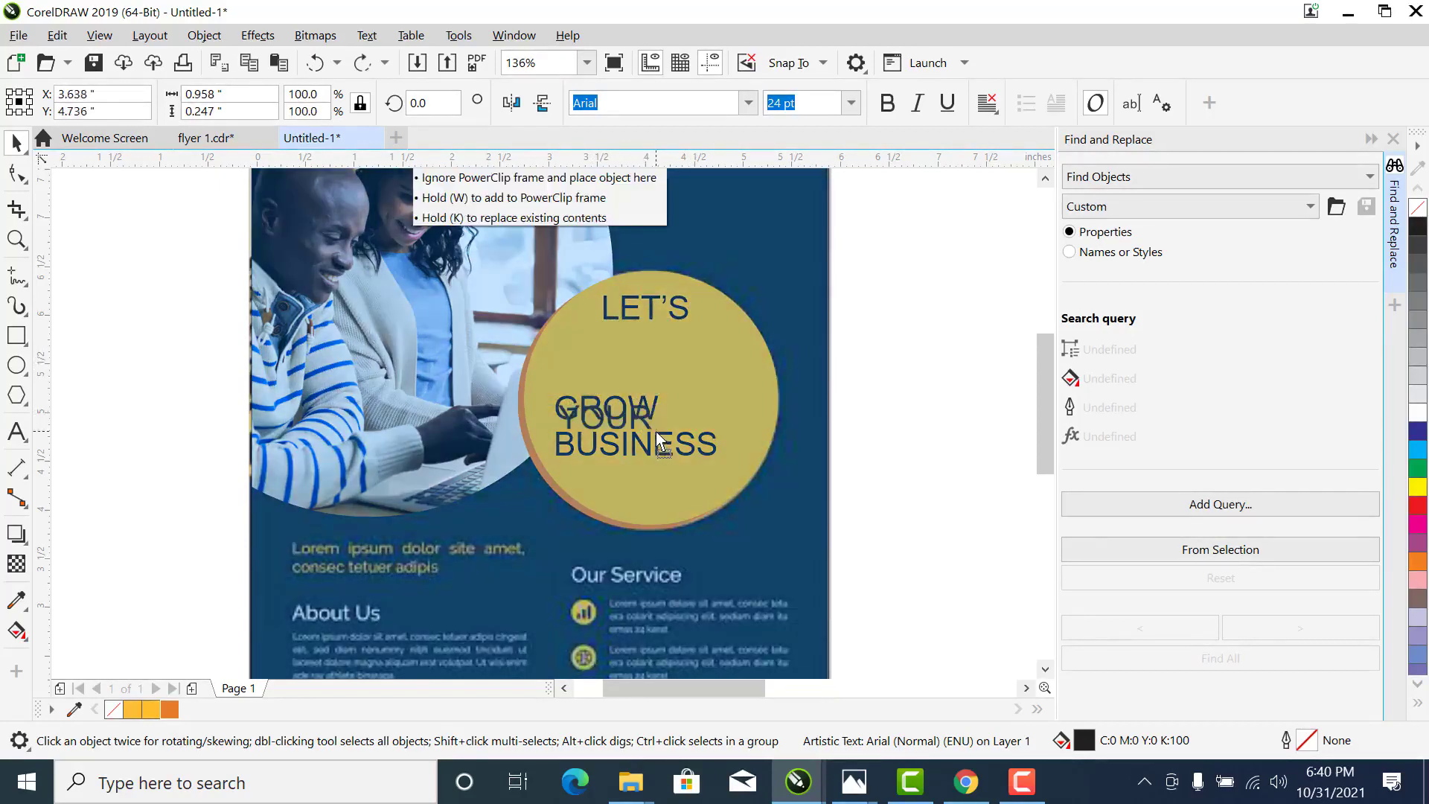
Enlarge GROW to about 44 pt and place it directly below LET'S in the yellow circle
{"action": "left_click", "coordinate": [642, 407]}
{"action": "left_click_drag", "start_coordinate": [663, 389], "coordinate": [752, 318]}
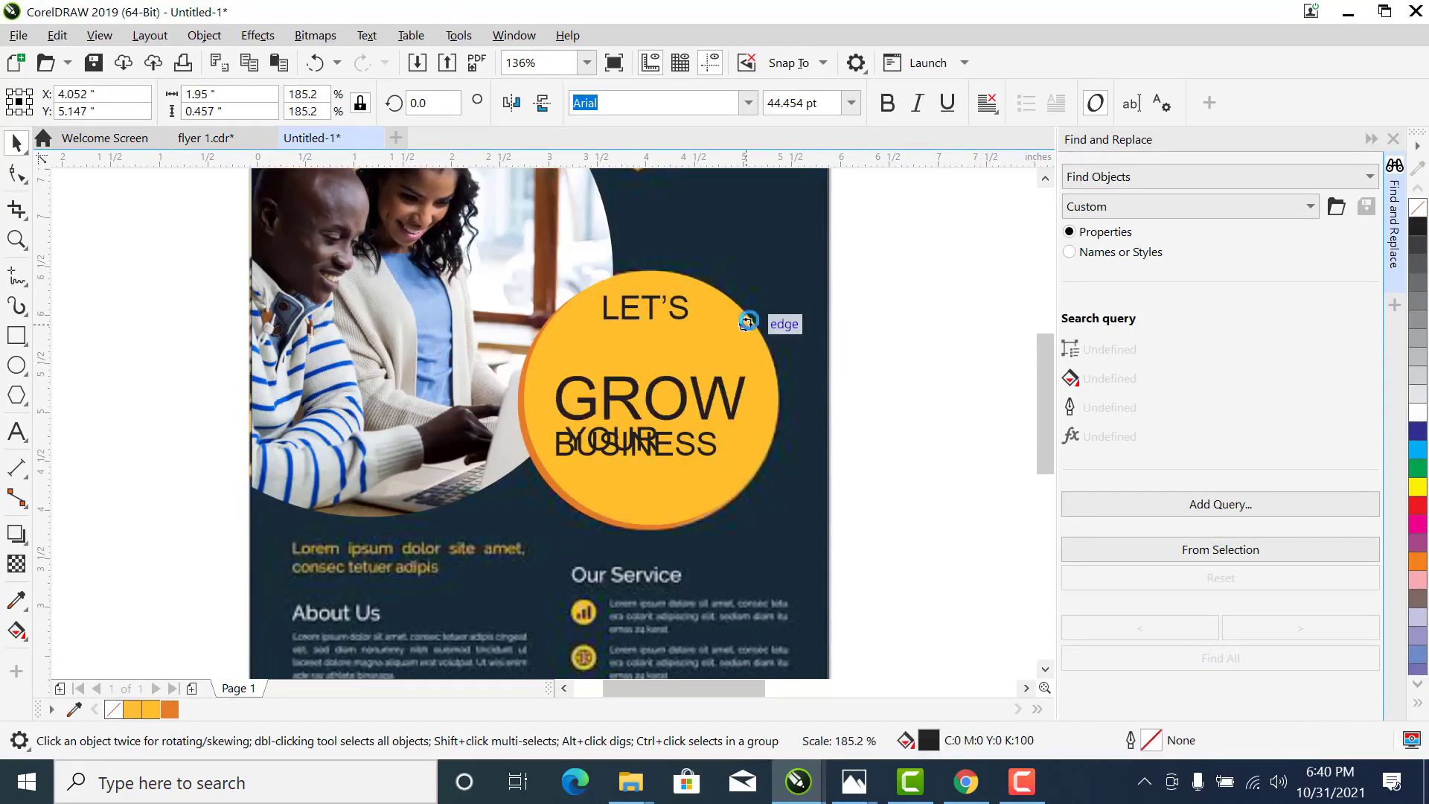
{"action": "left_click_drag", "start_coordinate": [692, 408], "coordinate": [733, 401]}
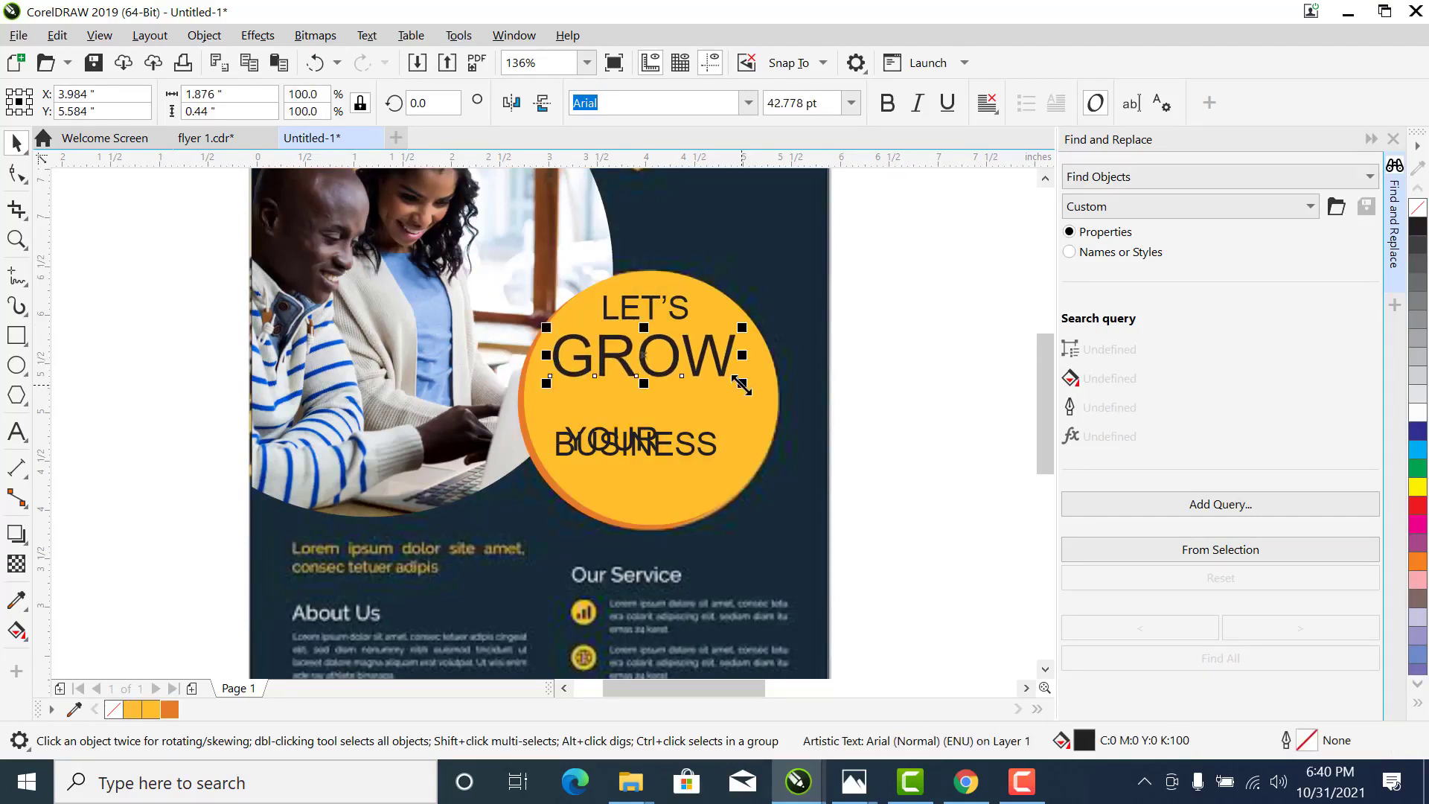
{"action": "left_click_drag", "start_coordinate": [644, 383], "coordinate": [650, 398]}
{"action": "key", "text": "ctrl+z"}
{"action": "mouse_move", "coordinate": [740, 368]}
{"action": "left_mouse_down"}
{"action": "mouse_move", "coordinate": [763, 385]}
{"action": "mouse_move", "coordinate": [747, 389]}
{"action": "left_mouse_up"}
{"action": "key", "text": "ctrl+z"}
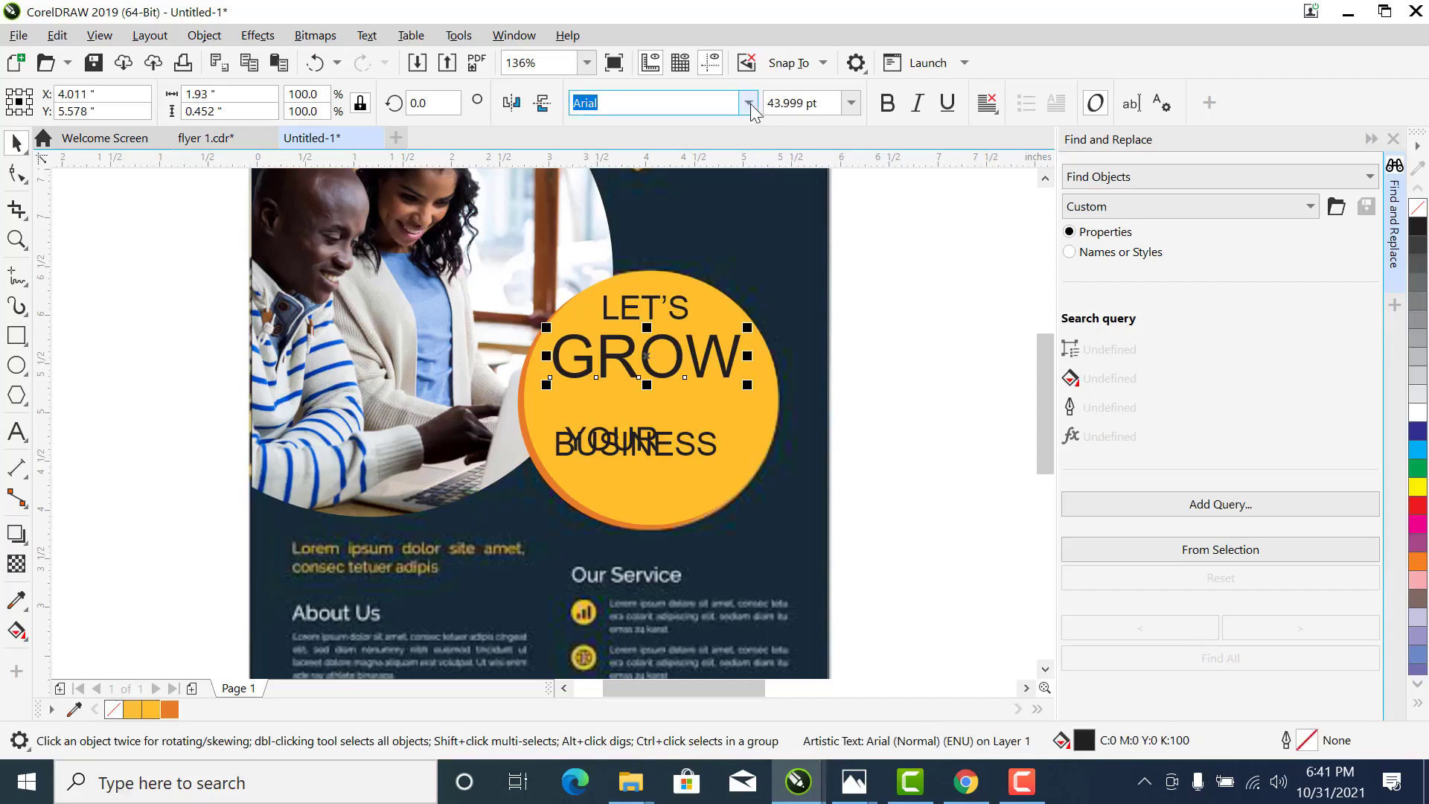
Set GROW in the Humanst521 XBdCn BT font and enlarge it to about 51 pt
{"action": "left_click", "coordinate": [748, 104]}
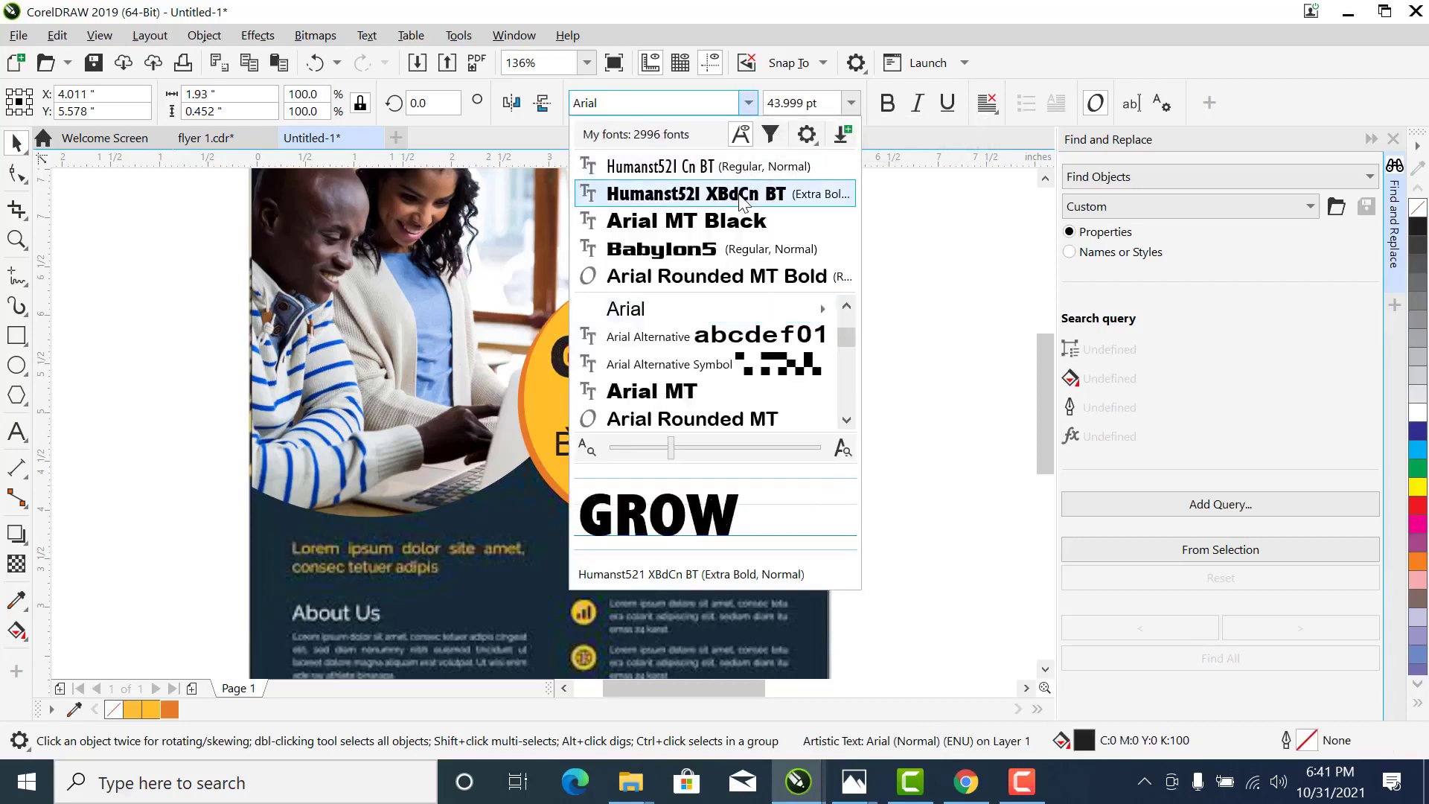
{"action": "left_click", "coordinate": [740, 195]}
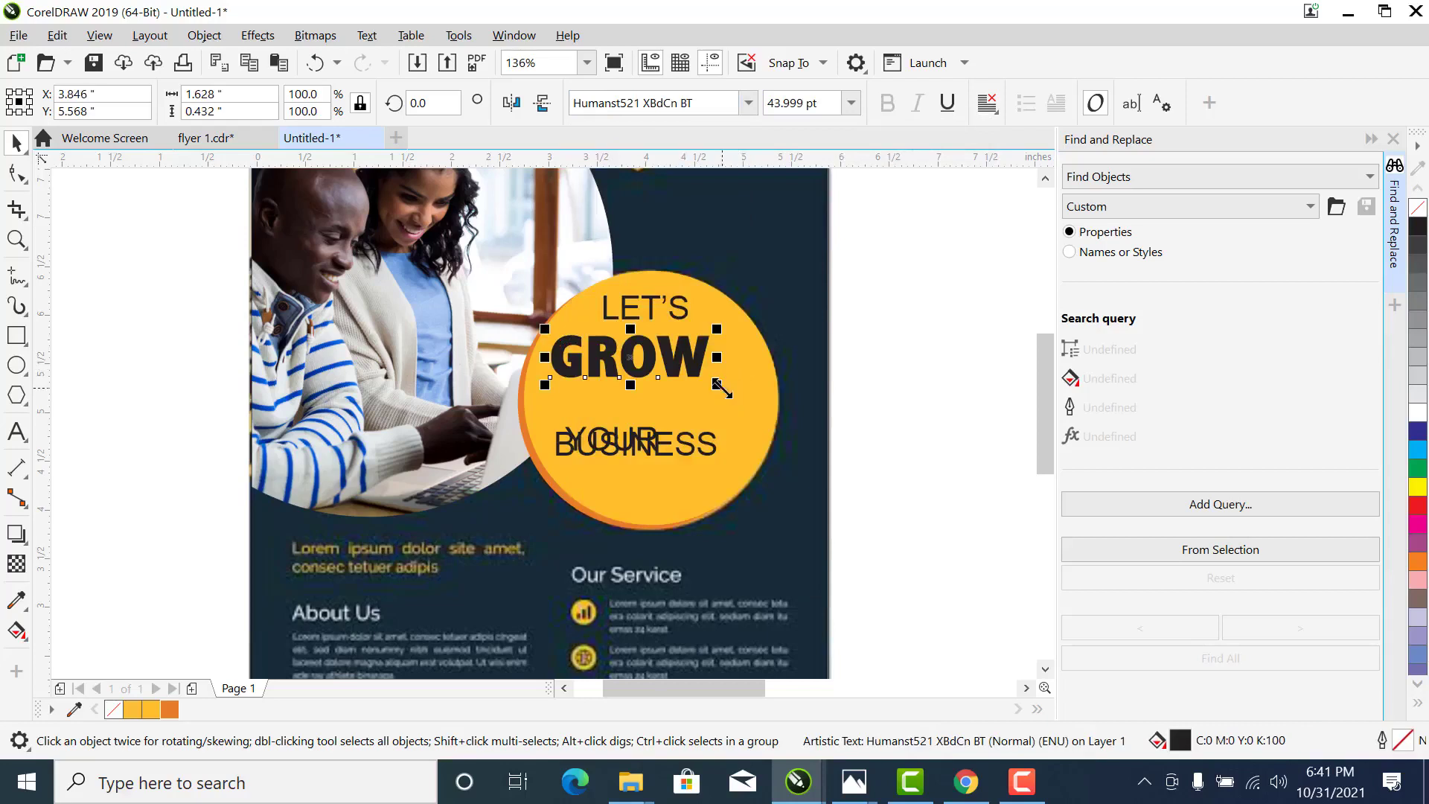
{"action": "left_click_drag", "start_coordinate": [716, 384], "coordinate": [745, 394]}
{"action": "left_click_drag", "start_coordinate": [748, 394], "coordinate": [745, 392]}
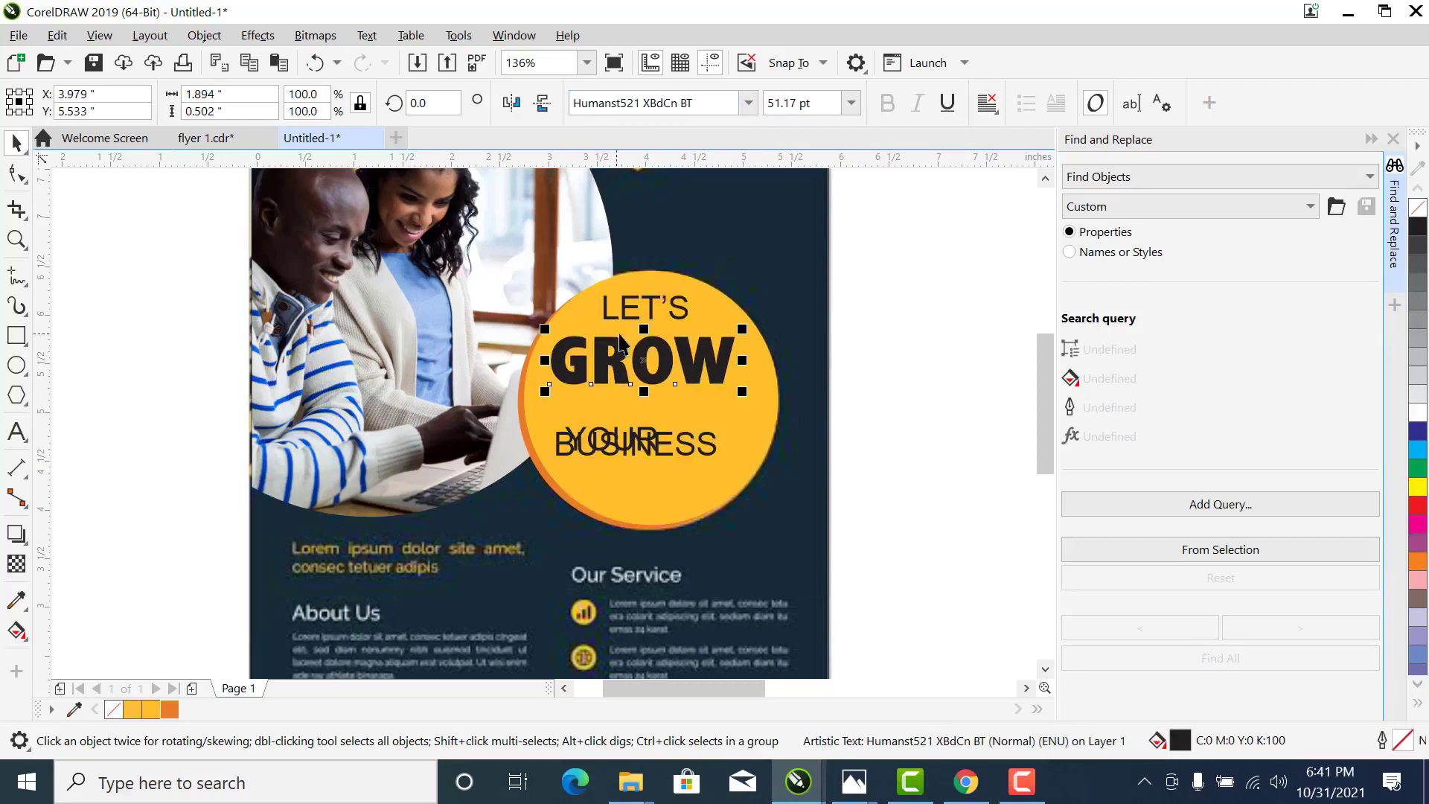
Slightly tighten the letter spacing of GROW with the Shape tool
{"action": "left_click", "coordinate": [23, 181]}
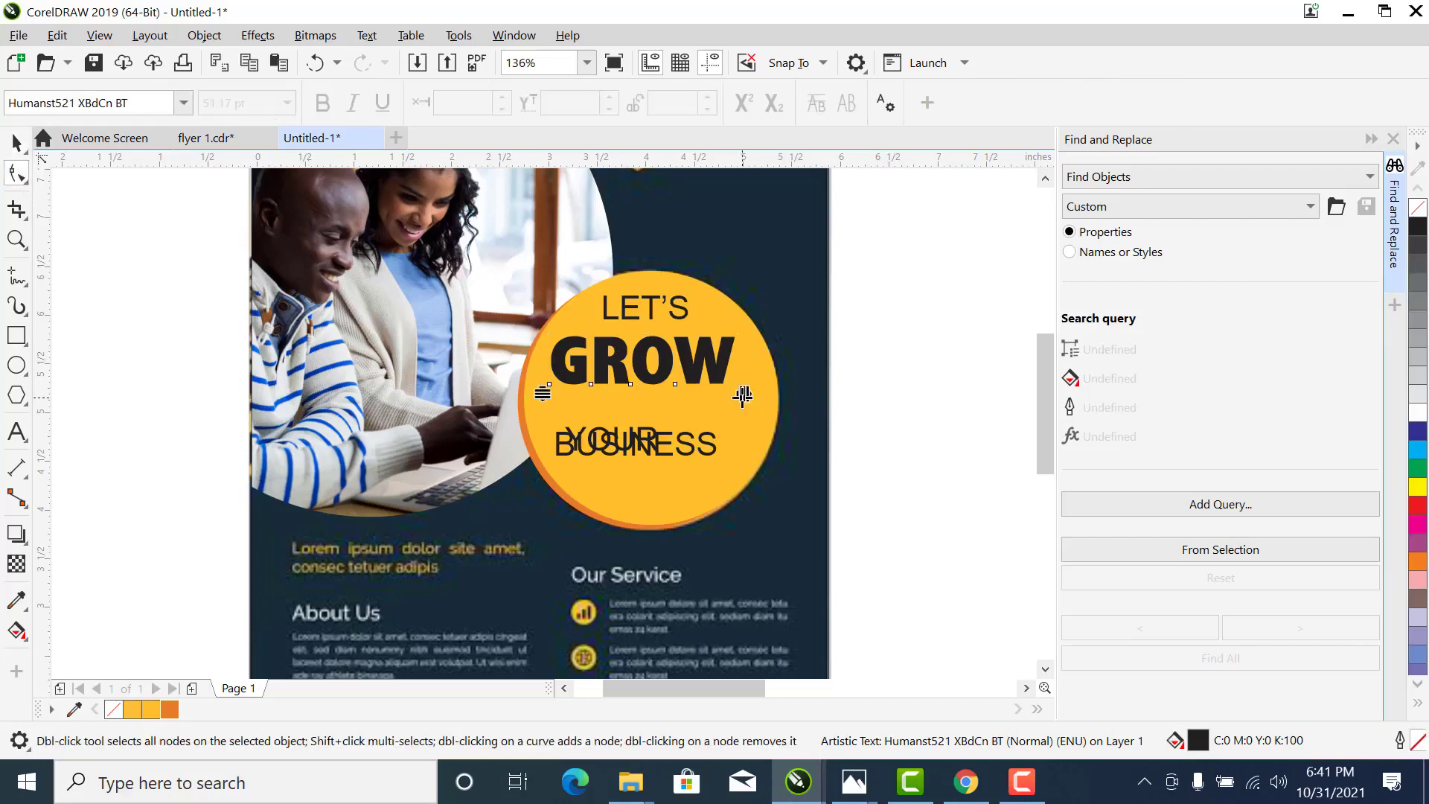
{"action": "left_click", "coordinate": [655, 308]}
{"action": "key", "text": "space"}
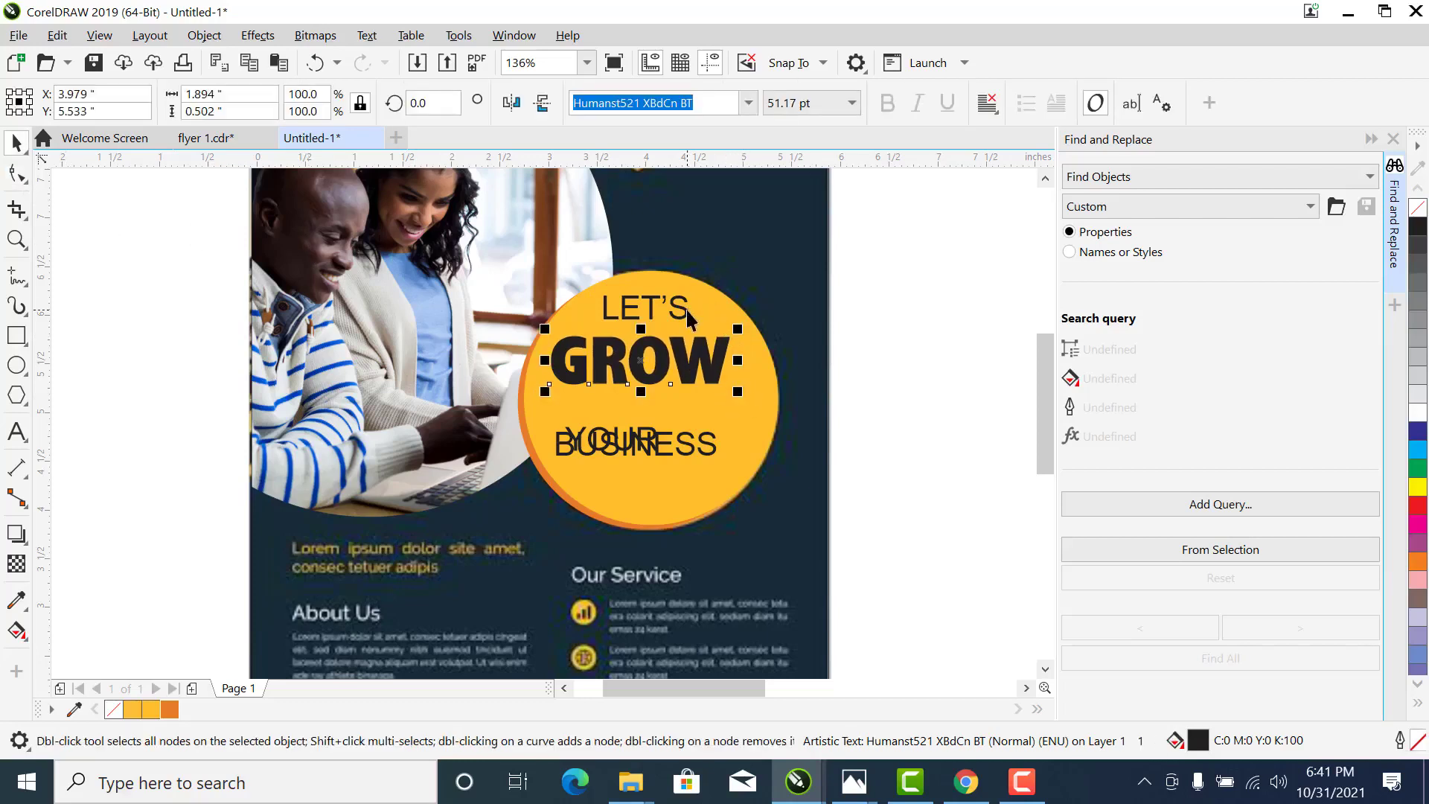
Make LET'S bold, enlarge it slightly and close the gap between it and GROW
{"action": "left_click", "coordinate": [889, 108]}
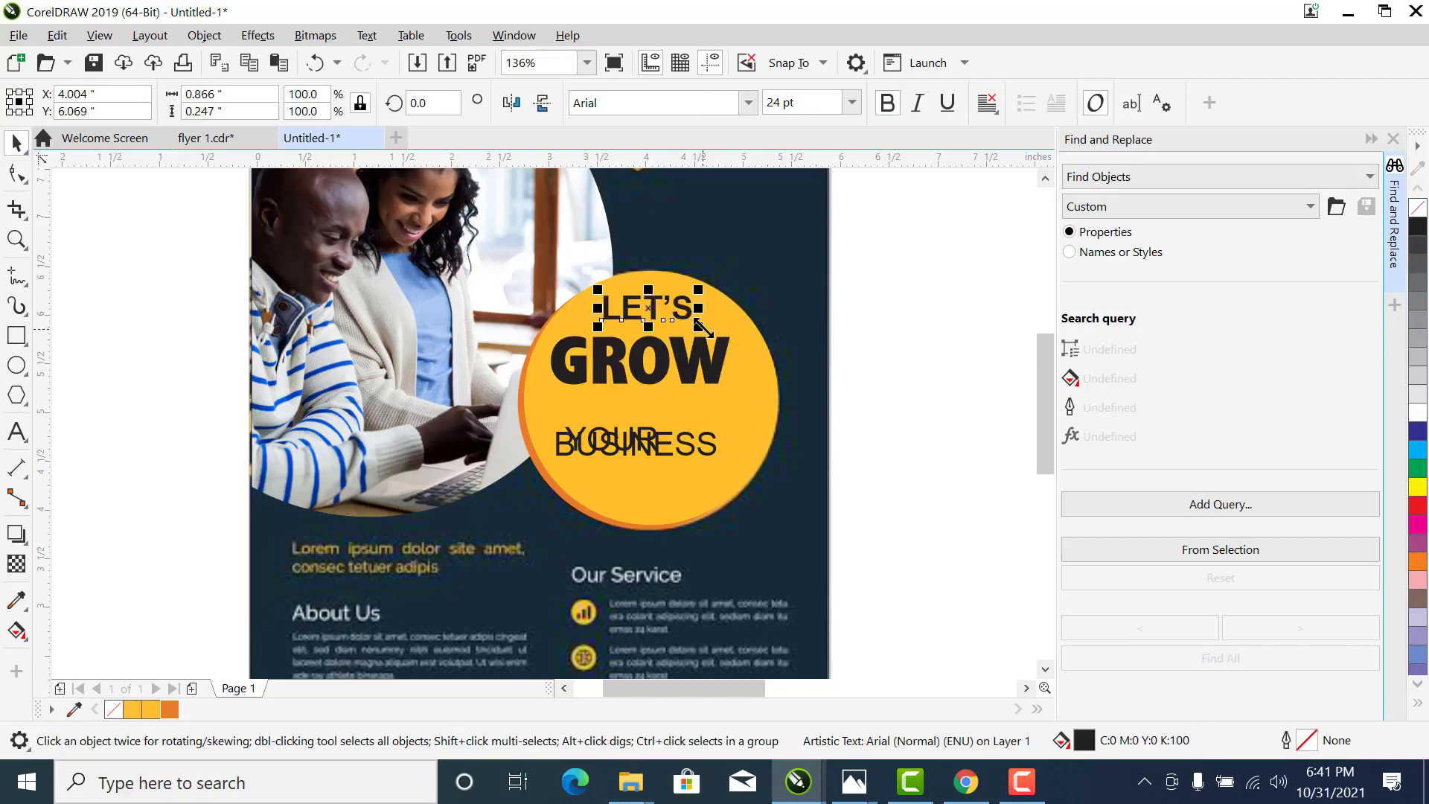
{"action": "left_click_drag", "start_coordinate": [702, 327], "coordinate": [694, 360]}
Separate the overlapping headline words, placing YOUR directly below GROW and BUSINESS below YOUR inside the yellow circle
{"action": "left_click", "coordinate": [646, 444]}
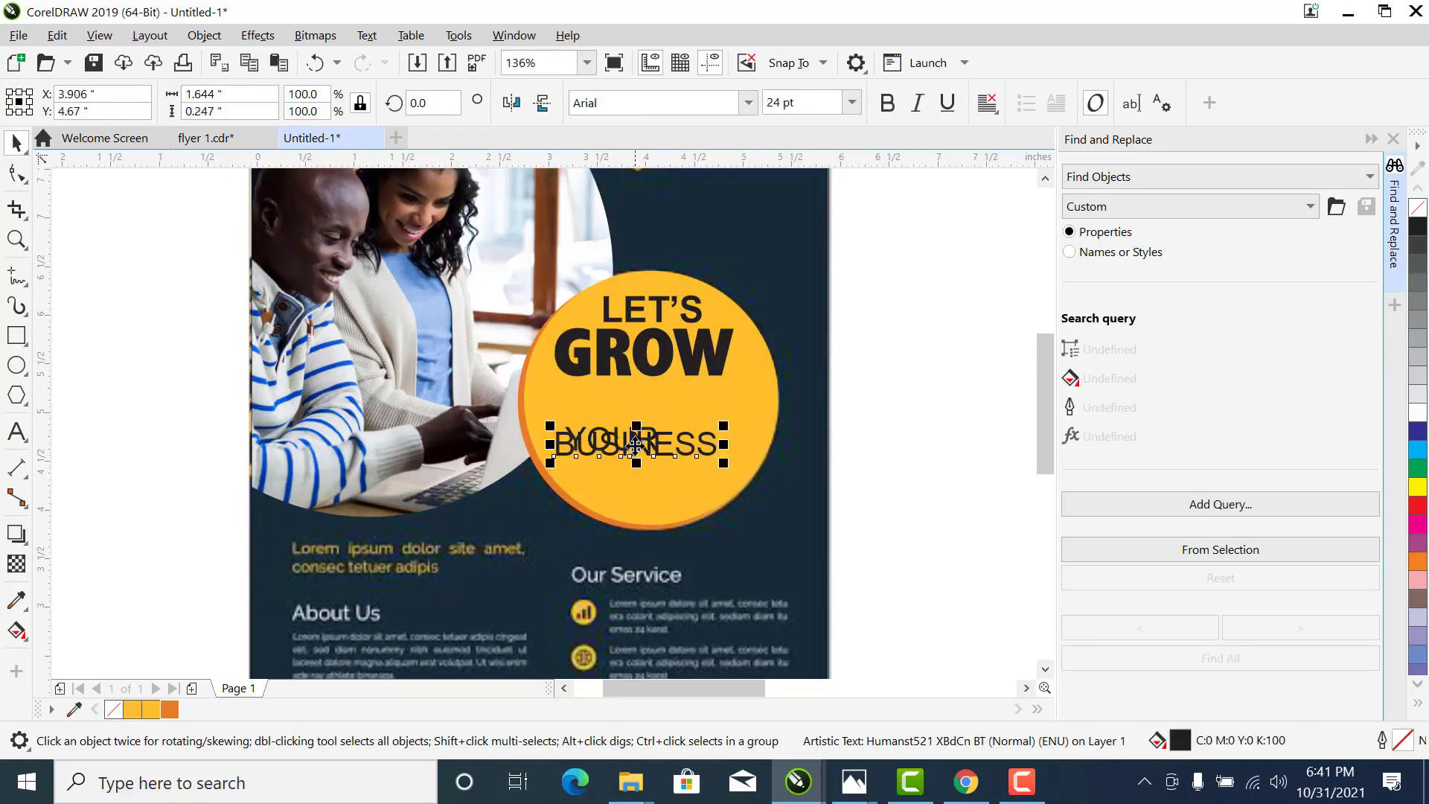
{"action": "left_click_drag", "start_coordinate": [645, 445], "coordinate": [667, 404]}
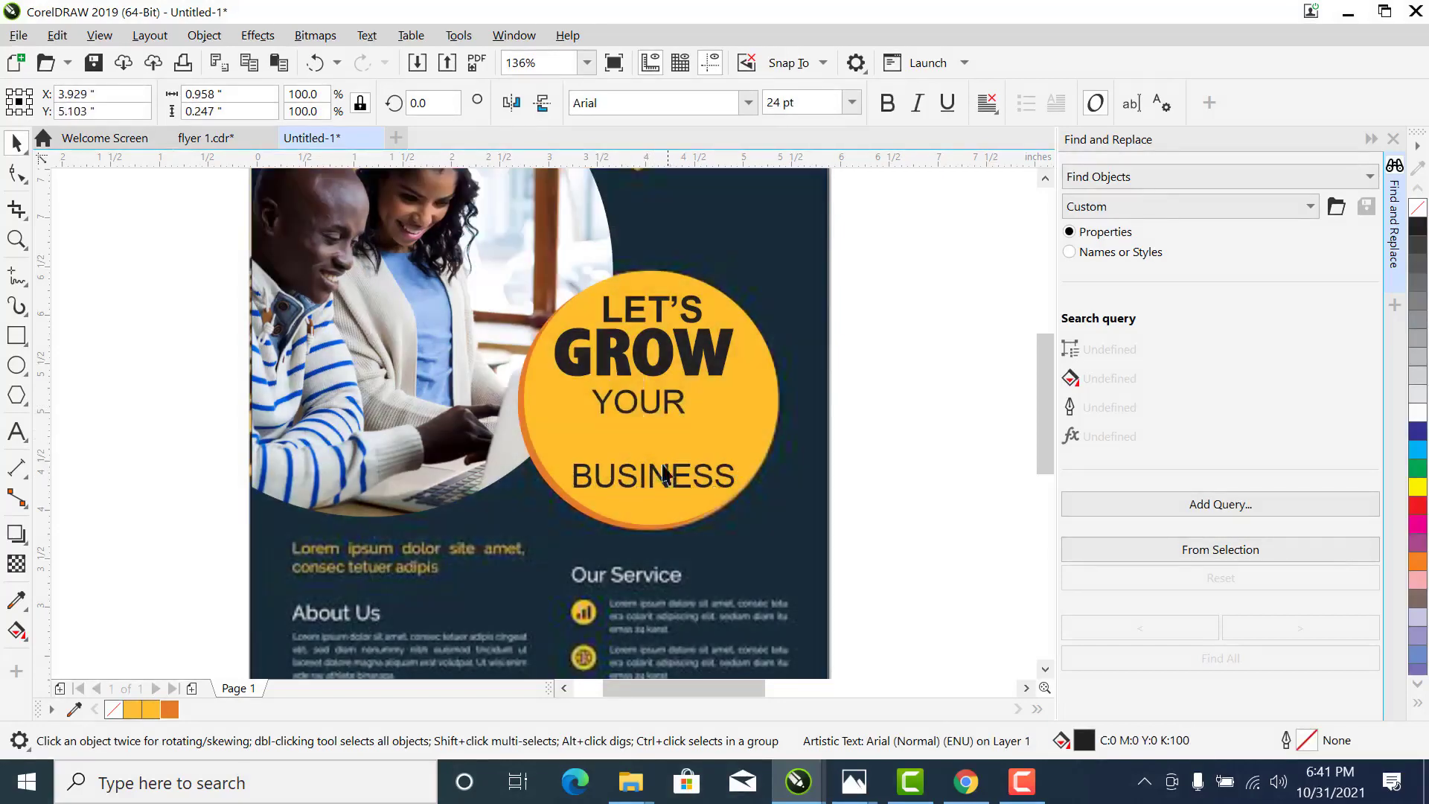
{"action": "left_click", "coordinate": [655, 473]}
{"action": "left_click_drag", "start_coordinate": [655, 473], "coordinate": [654, 456]}
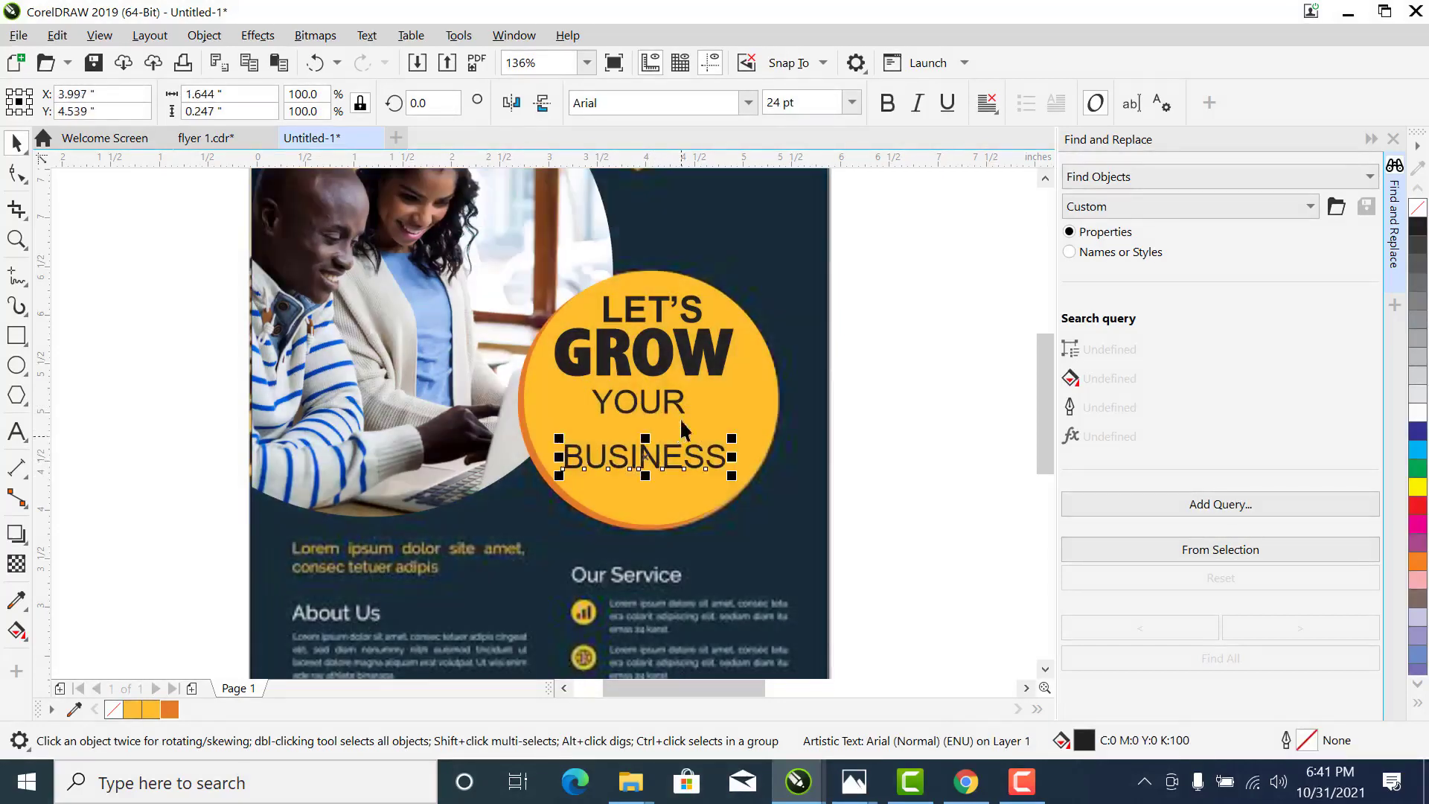
Set BUSINESS in the Humanst521 XBdCn BT font, enlarge it to about 37 pt and place it close below YOUR
{"action": "left_click", "coordinate": [747, 102]}
{"action": "left_click", "coordinate": [725, 172]}
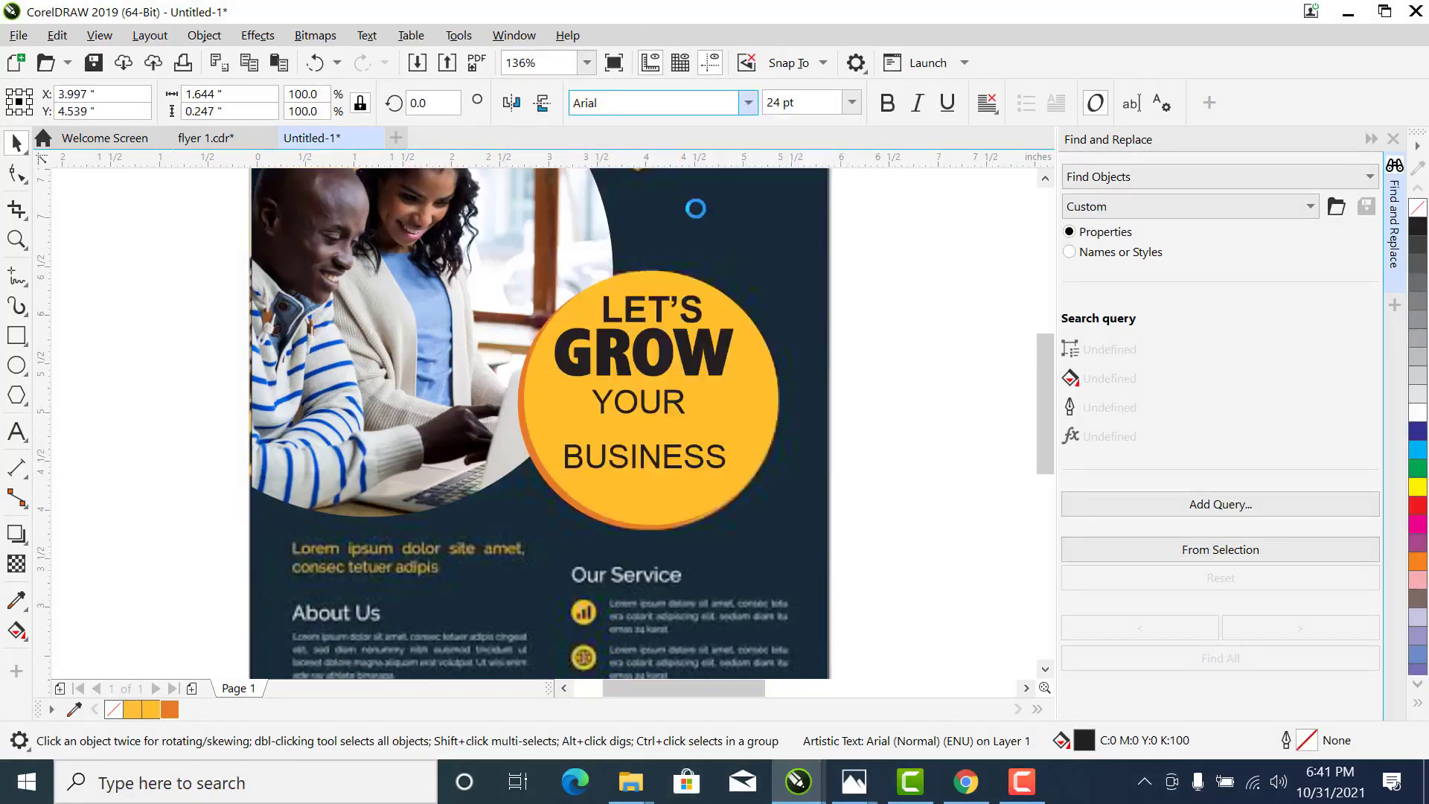
{"action": "left_click_drag", "start_coordinate": [713, 422], "coordinate": [774, 375]}
{"action": "mouse_move", "coordinate": [733, 461]}
{"action": "left_mouse_down"}
{"action": "mouse_move", "coordinate": [699, 449]}
{"action": "mouse_move", "coordinate": [748, 440]}
{"action": "left_mouse_up"}
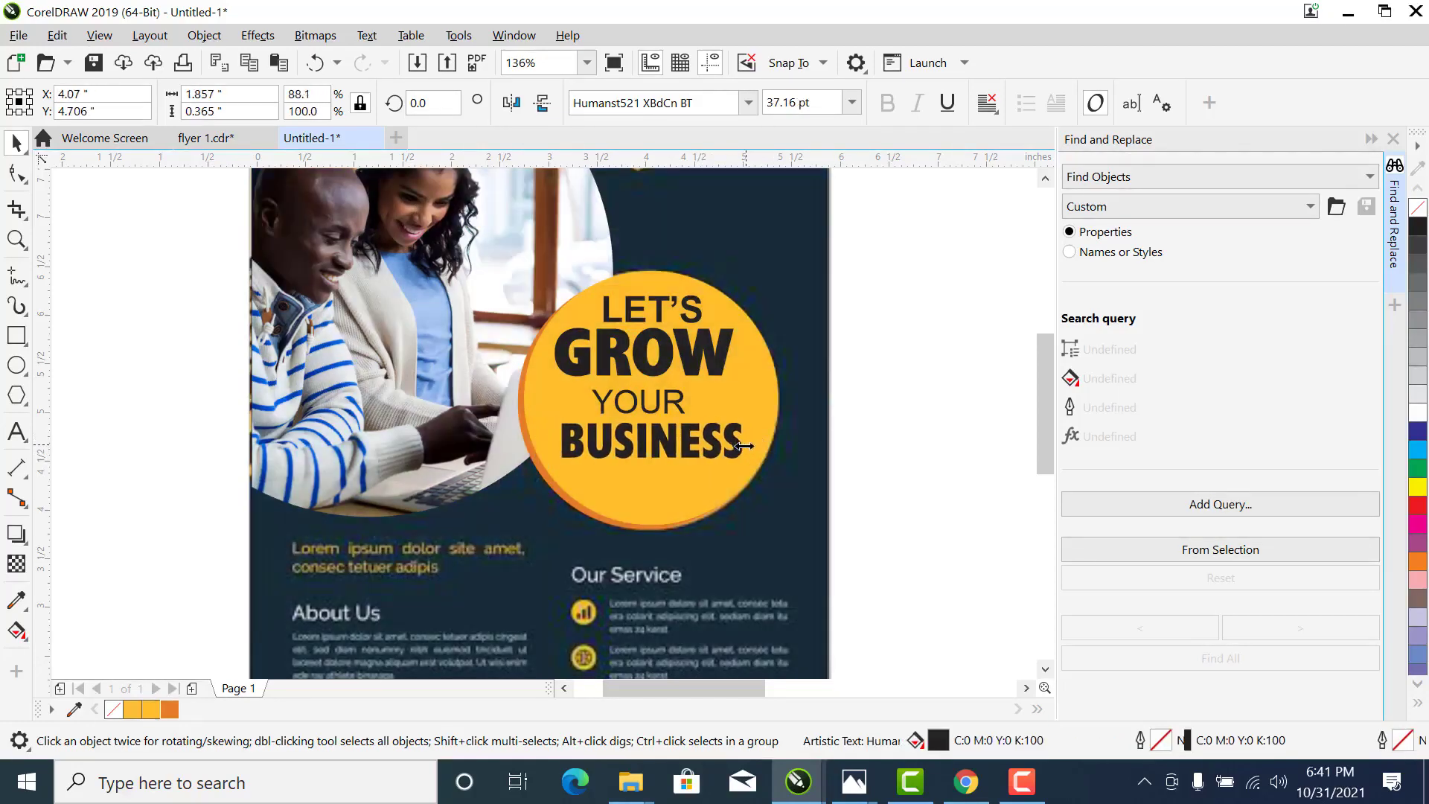
Make YOUR bold and align all four headline words to the vertical centre line of the yellow circle
{"action": "left_click", "coordinate": [673, 405]}
{"action": "left_click", "coordinate": [886, 103]}
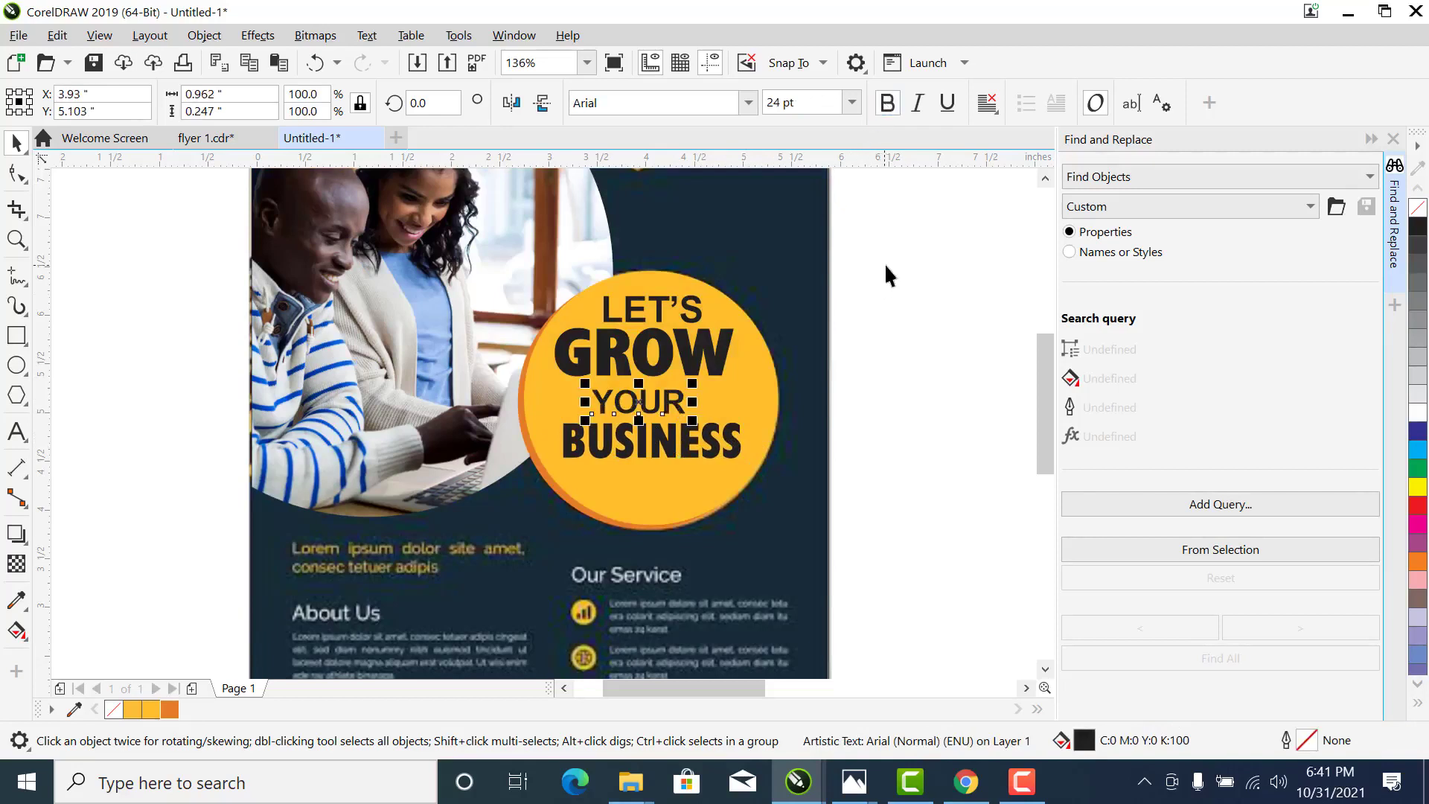
{"action": "left_click_drag", "start_coordinate": [904, 237], "coordinate": [461, 510]}
{"action": "key", "text": "c"}
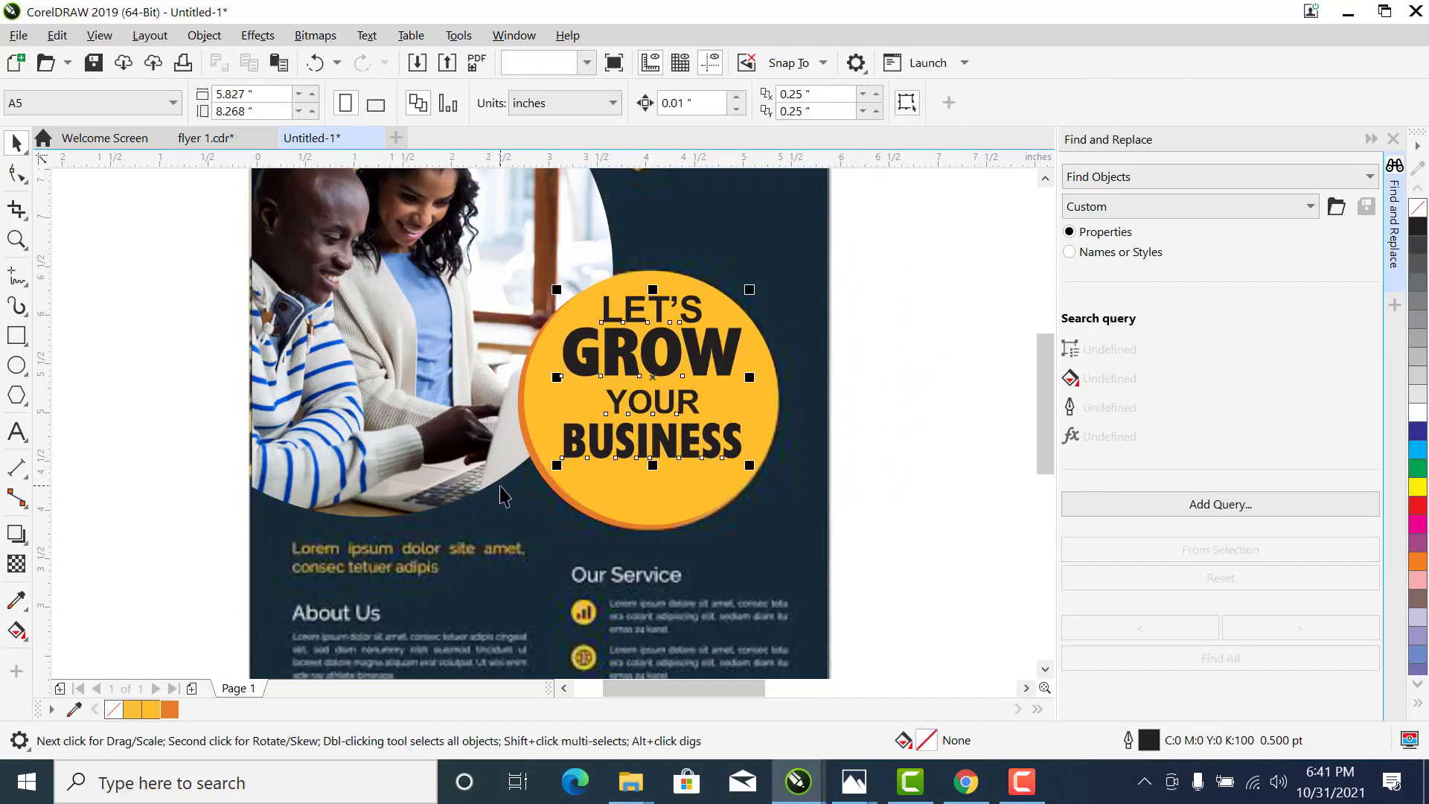
{"action": "left_click", "coordinate": [845, 357]}
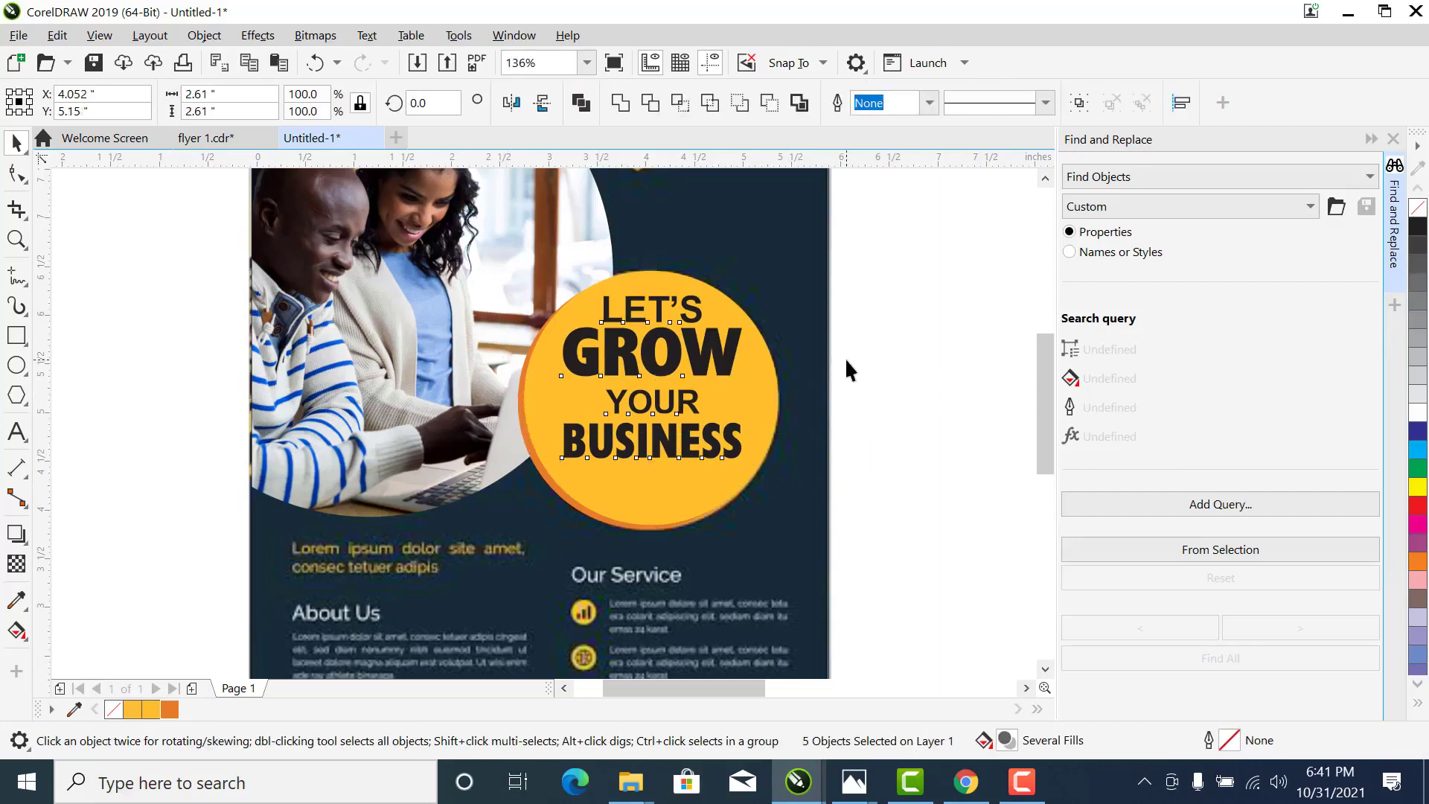
Apply an envelope to BUSINESS and bulge its lower edge downward to follow the bottom curve of the yellow circle
{"action": "left_click", "coordinate": [697, 451]}
{"action": "scroll", "coordinate": [430, 508], "scroll_direction": "up", "scroll_amount": 3}
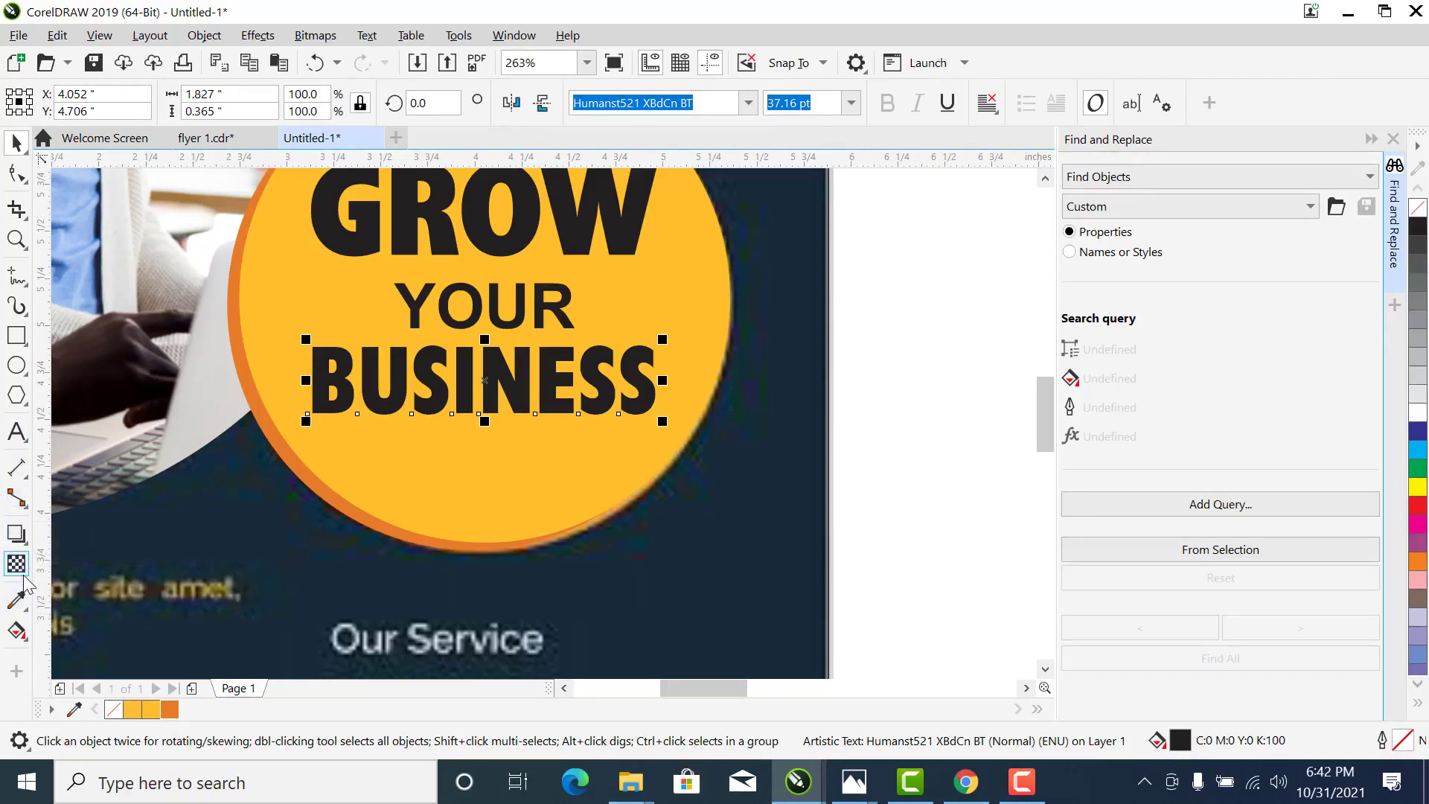
{"action": "left_click", "coordinate": [25, 549]}
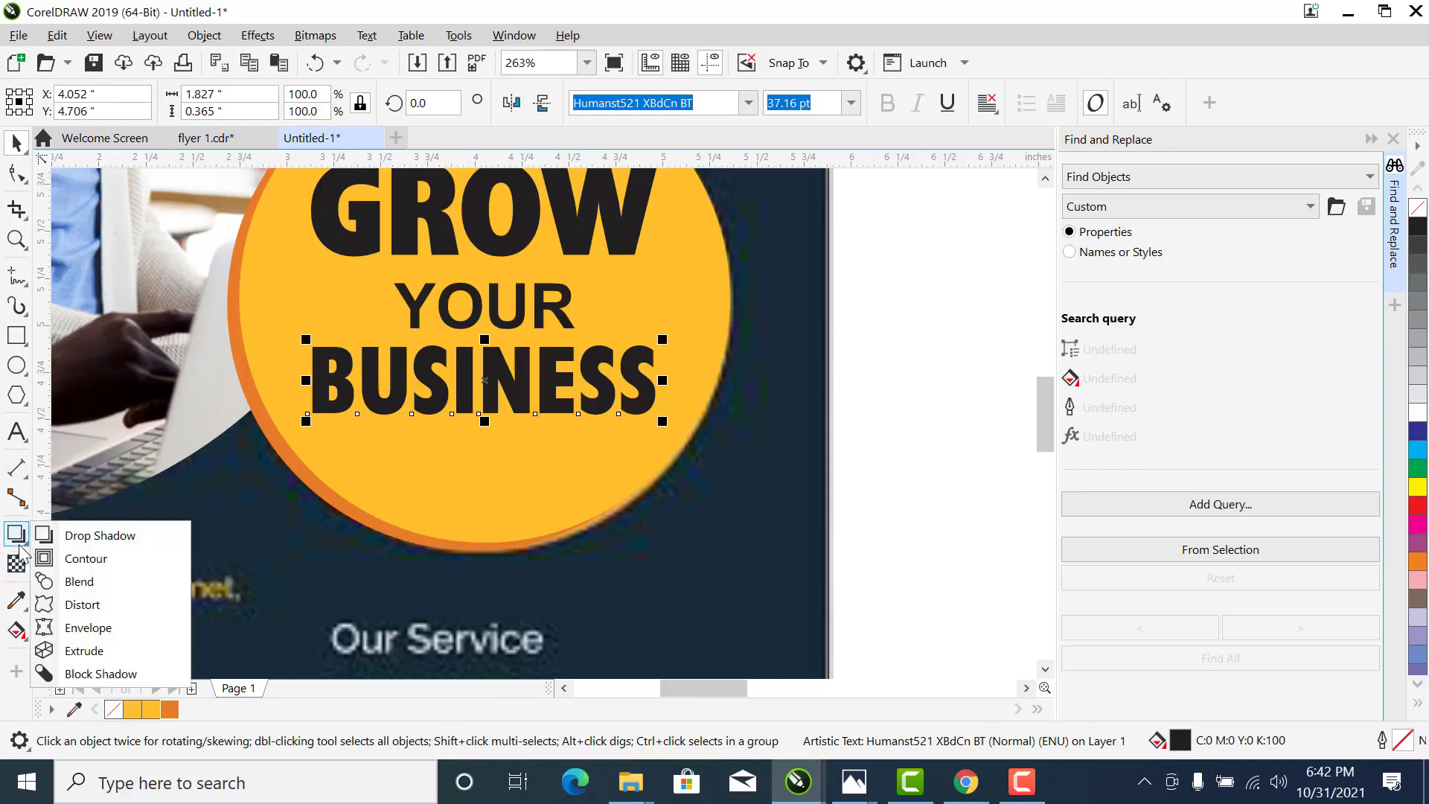
{"action": "mouse_move", "coordinate": [17, 533]}
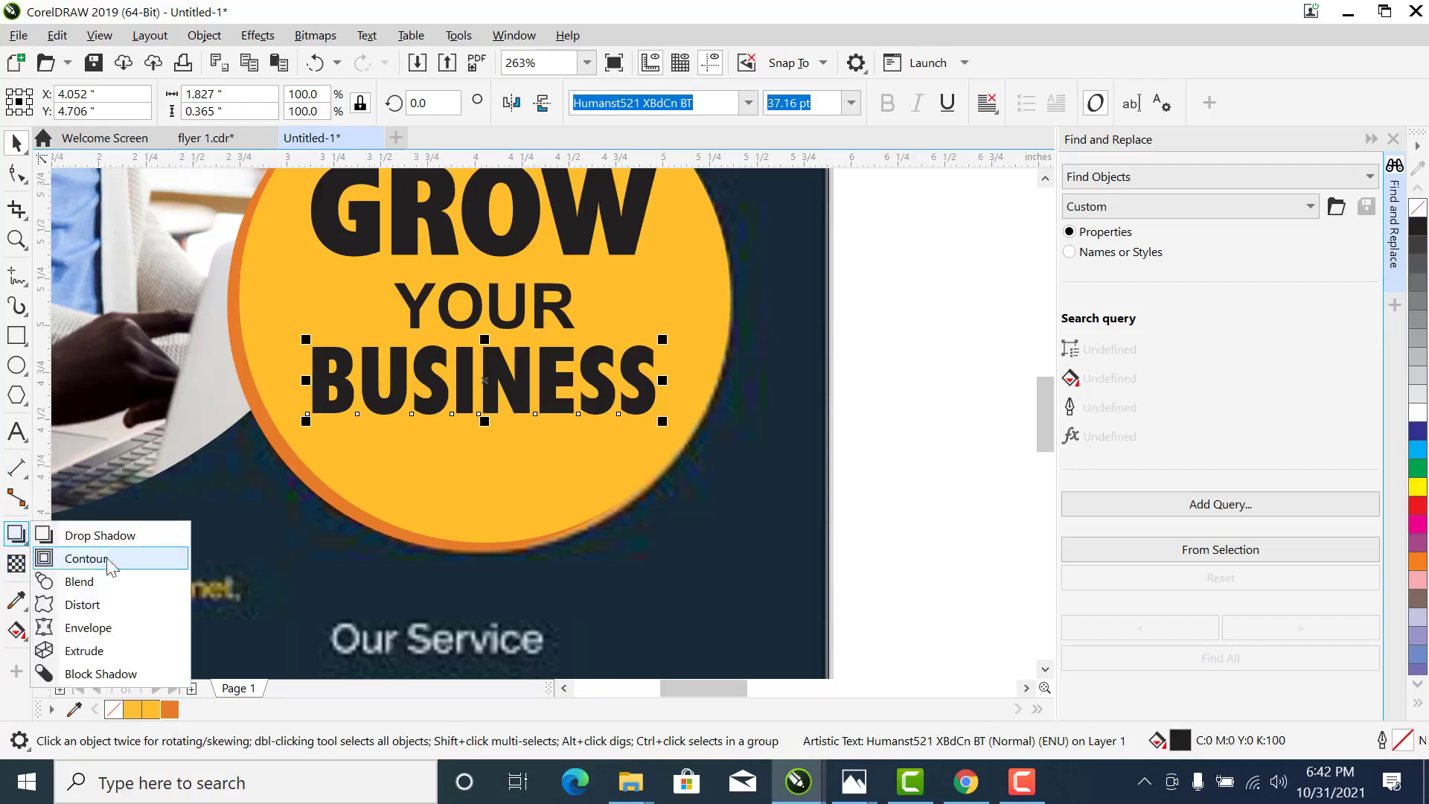
{"action": "left_click", "coordinate": [138, 636]}
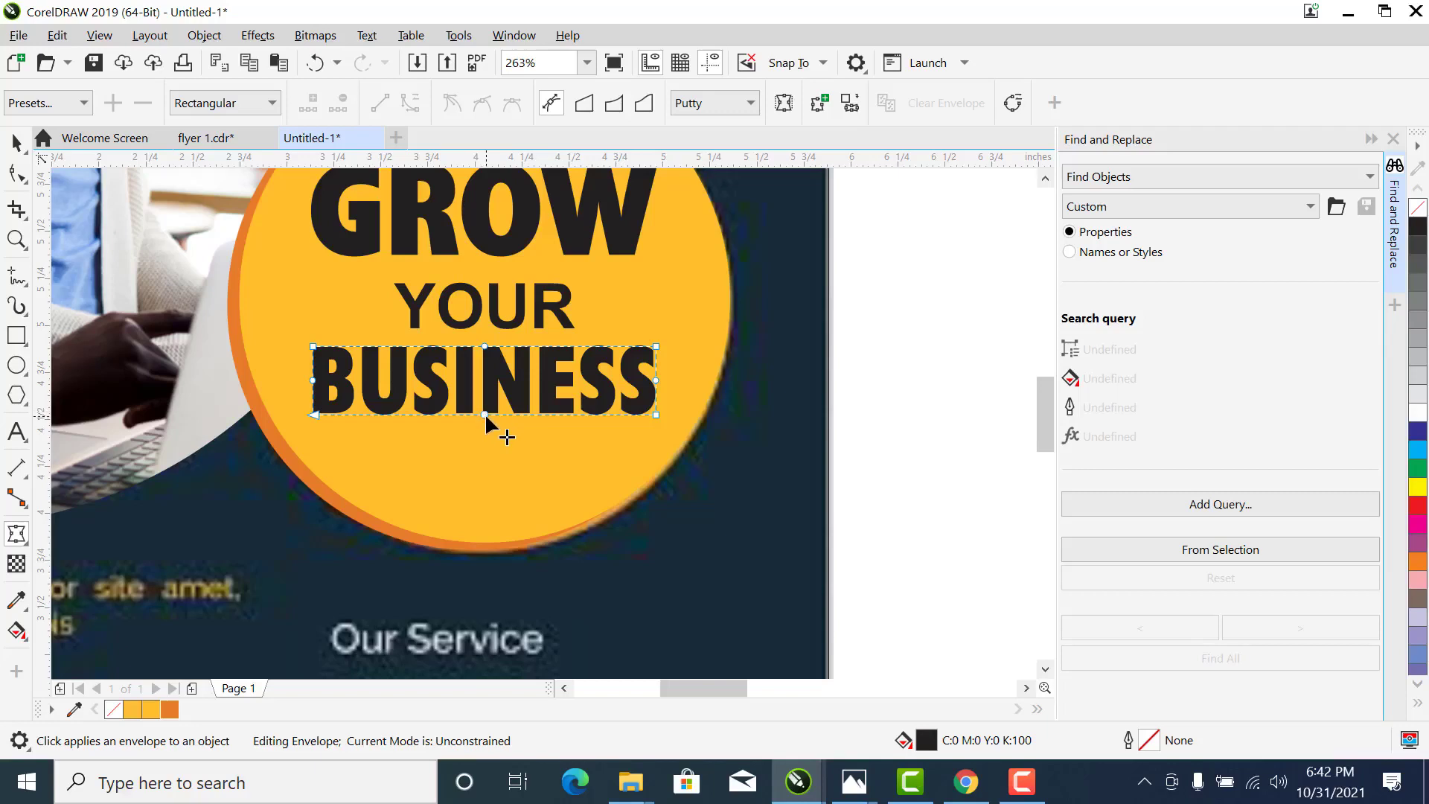
{"action": "left_click", "coordinate": [485, 414]}
{"action": "left_click_drag", "start_coordinate": [485, 413], "coordinate": [481, 519]}
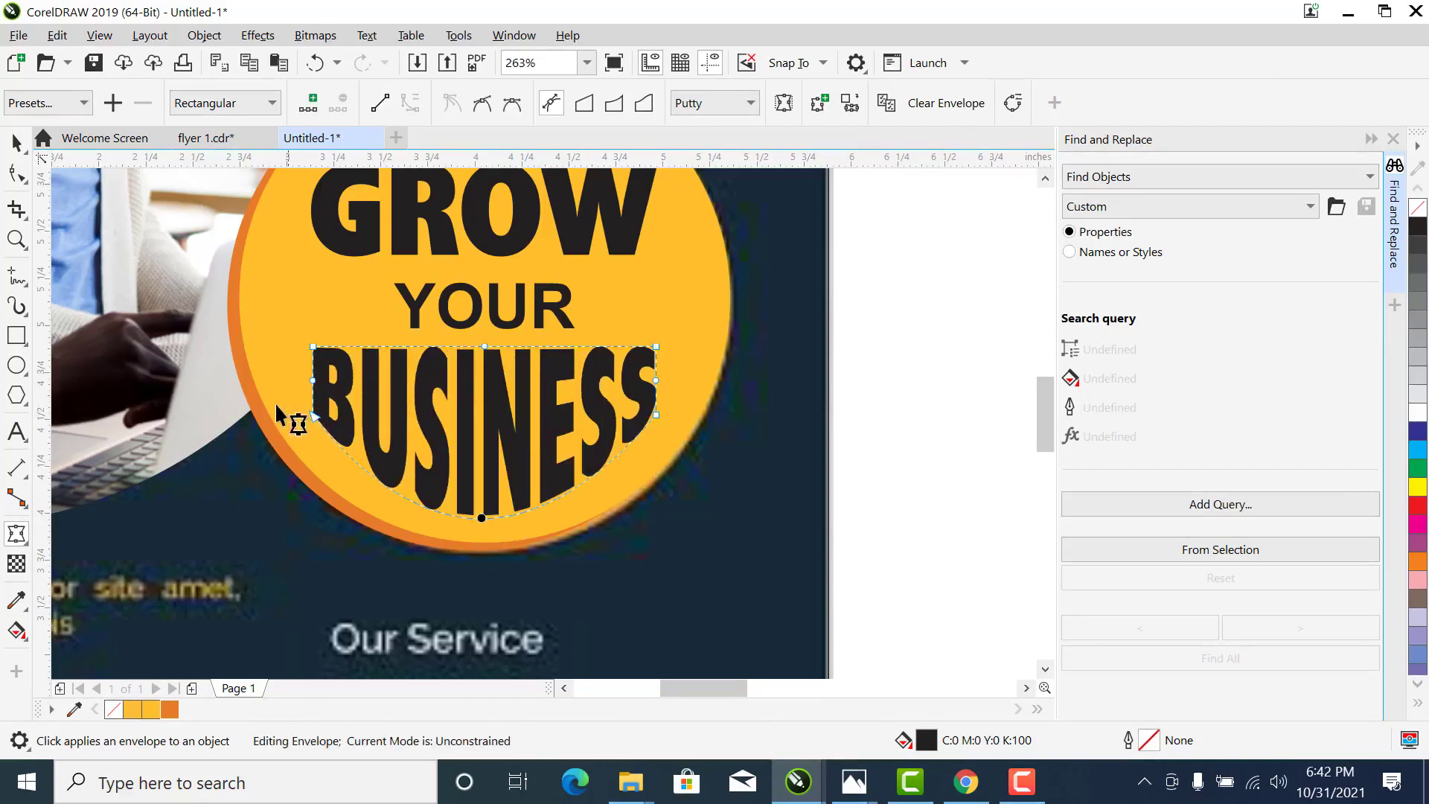
{"action": "left_click_drag", "start_coordinate": [275, 405], "coordinate": [679, 434]}
{"action": "key", "text": "space"}
Examine the reshaped headline in the circle and the remaining sample sections of the flyer
{"action": "scroll", "coordinate": [695, 378], "scroll_direction": "down", "scroll_amount": 3}
{"action": "scroll", "coordinate": [815, 294], "scroll_direction": "down", "scroll_amount": 3}
{"action": "key", "text": "F2"}
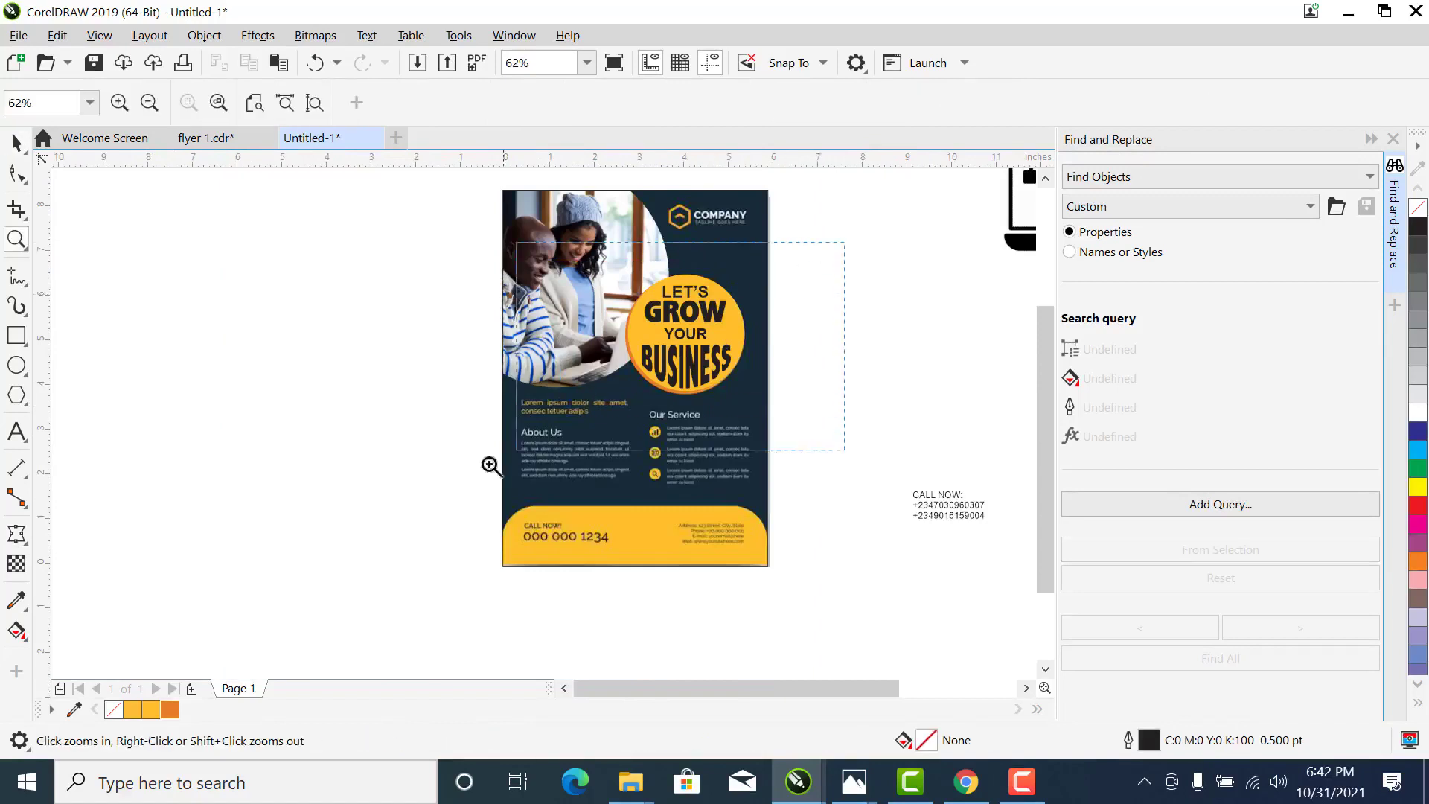
{"action": "left_click", "coordinate": [638, 353]}
{"action": "scroll", "coordinate": [855, 244], "scroll_direction": "down", "scroll_amount": 2}
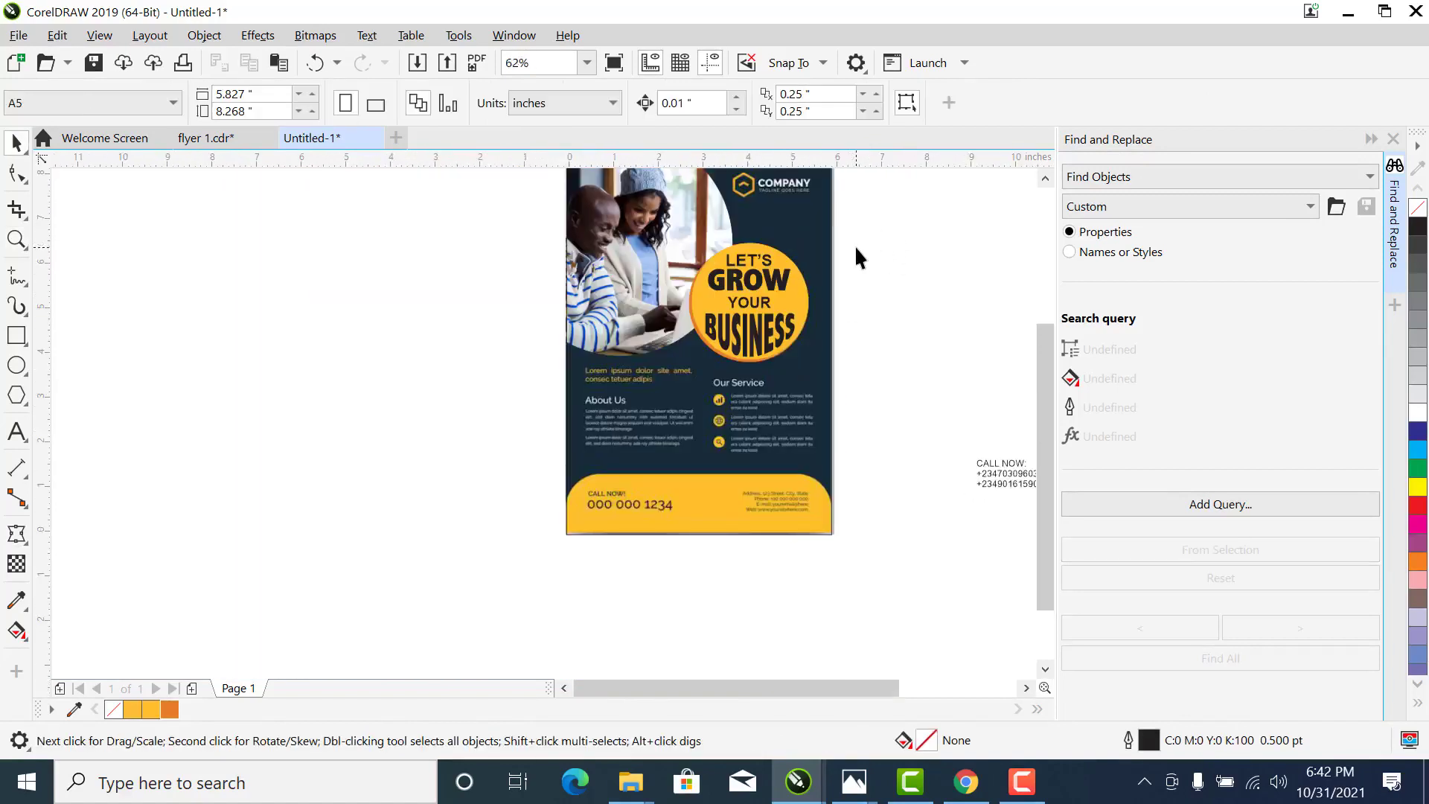
{"action": "key", "text": "F2"}
{"action": "left_click_drag", "start_coordinate": [884, 201], "coordinate": [533, 411]}
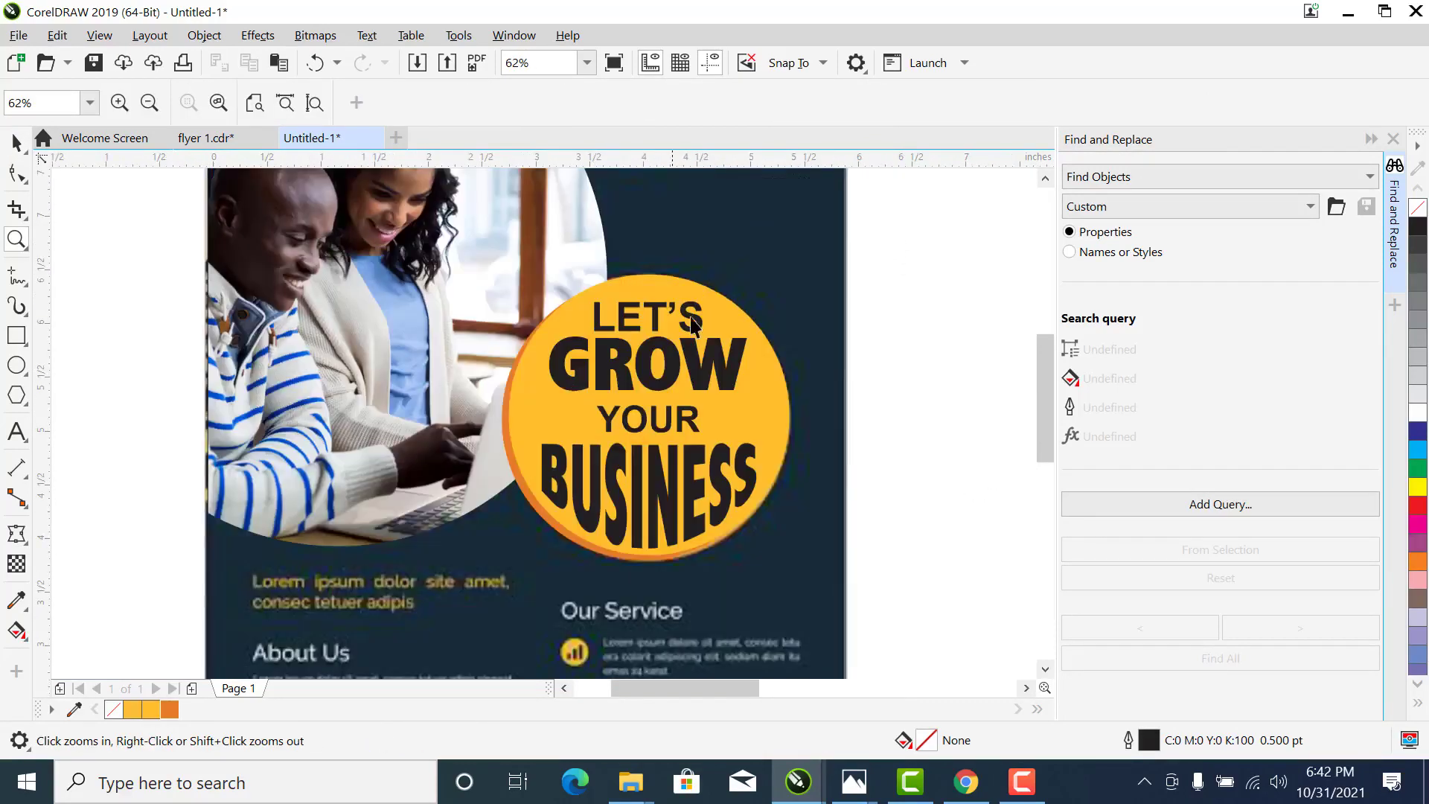
{"action": "left_click", "coordinate": [630, 364]}
{"action": "scroll", "coordinate": [629, 364], "scroll_direction": "down", "scroll_amount": 2}
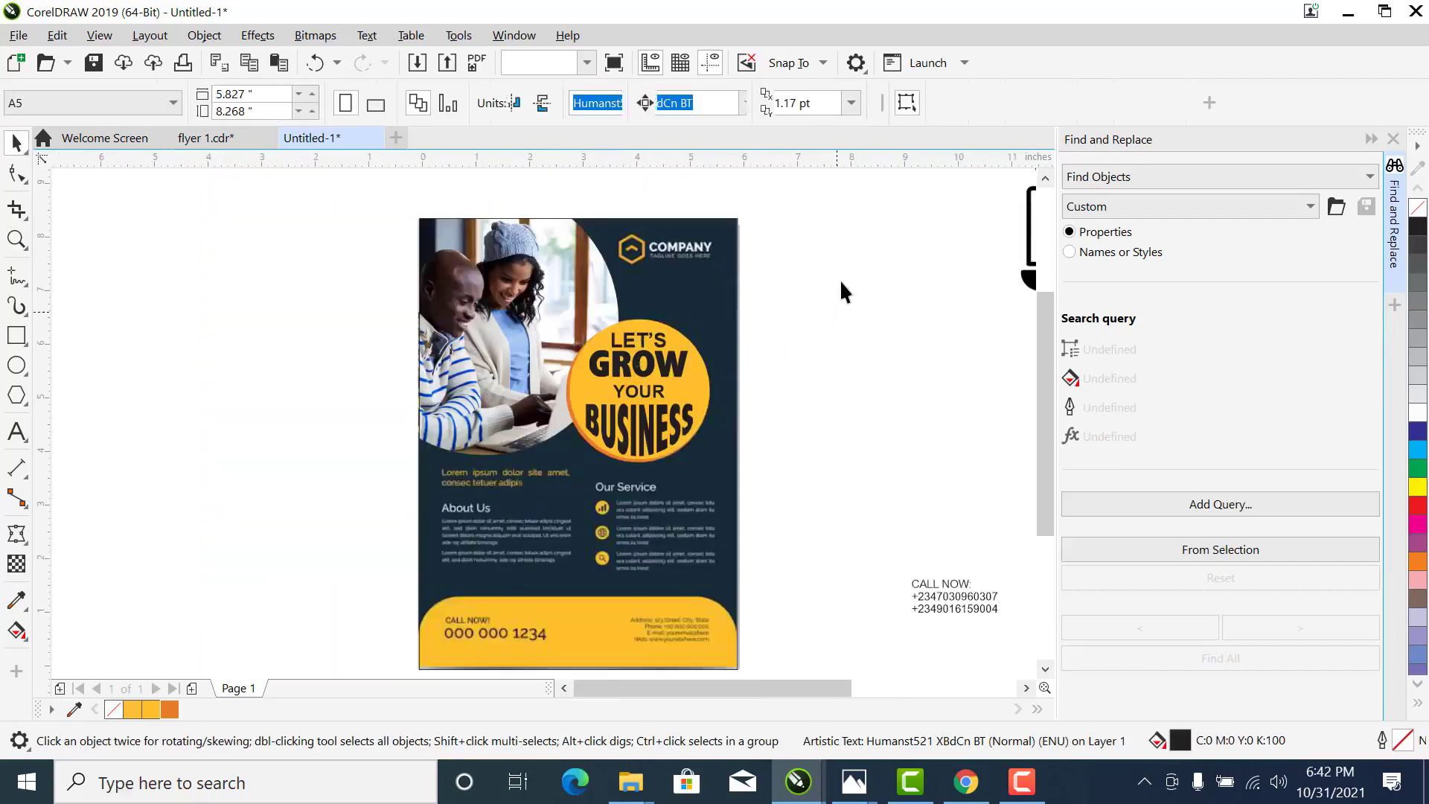
{"action": "left_click_drag", "start_coordinate": [840, 281], "coordinate": [580, 484]}
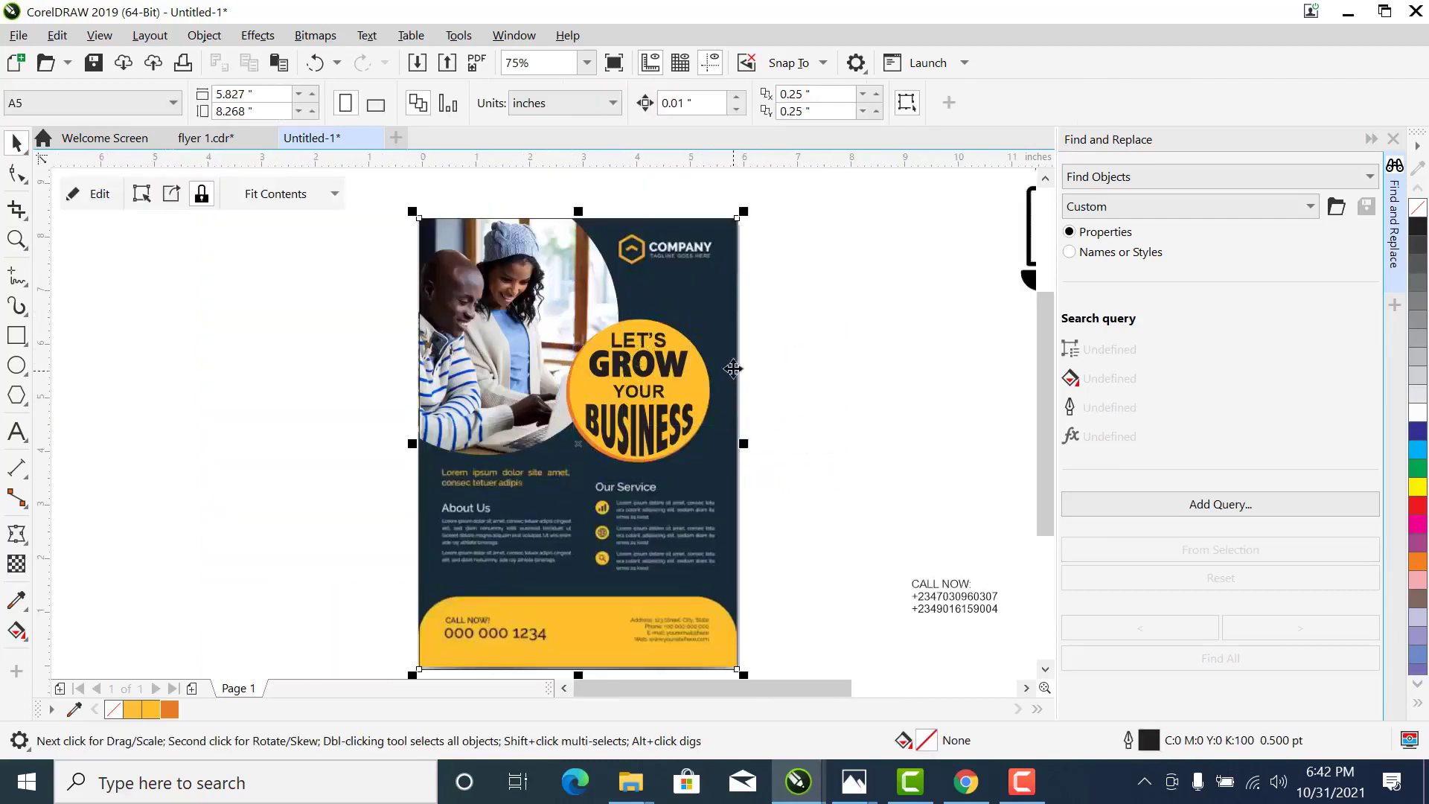
{"action": "key", "text": "F2"}
{"action": "left_click_drag", "start_coordinate": [779, 205], "coordinate": [373, 644]}
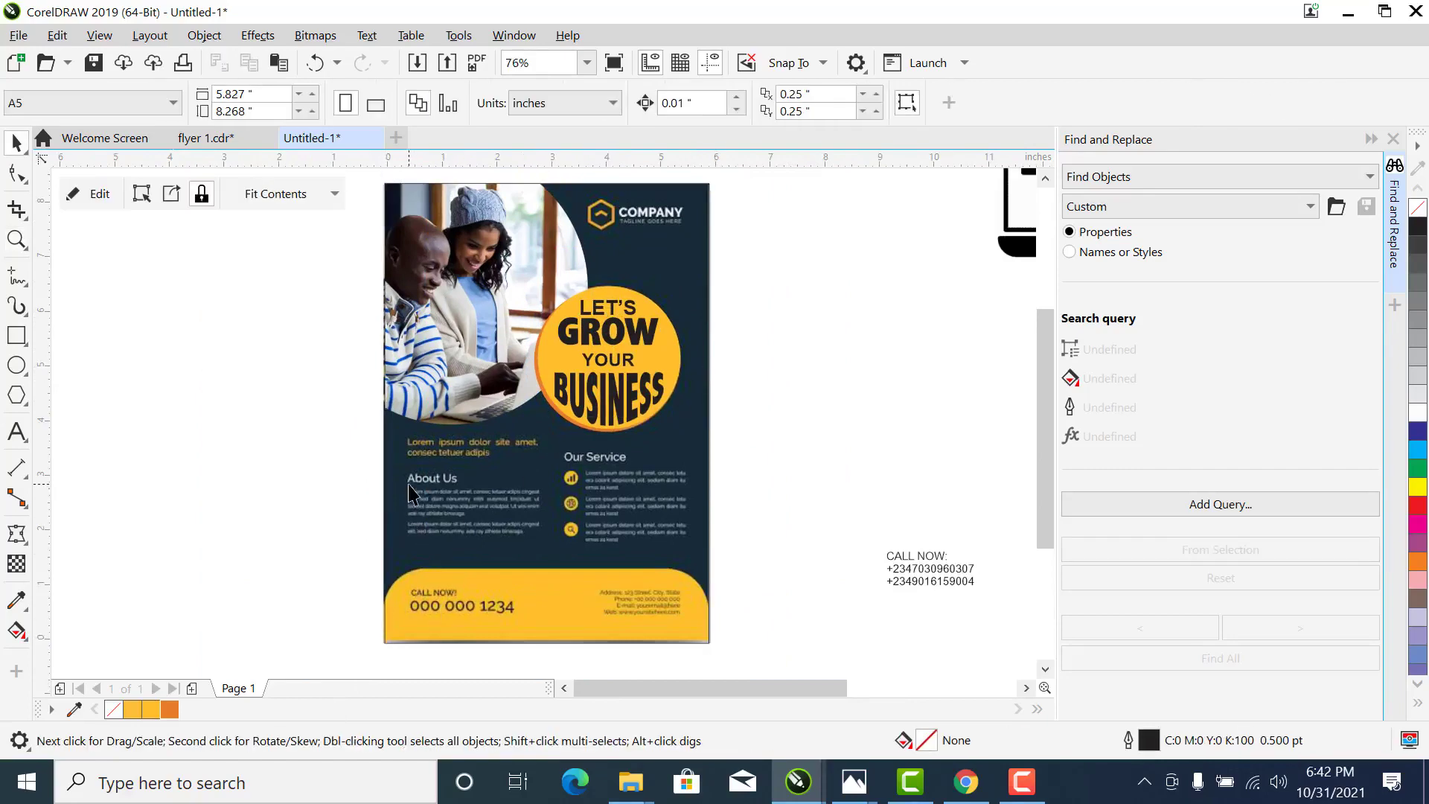
{"action": "key", "text": "F2"}
{"action": "left_click_drag", "start_coordinate": [312, 380], "coordinate": [762, 618]}
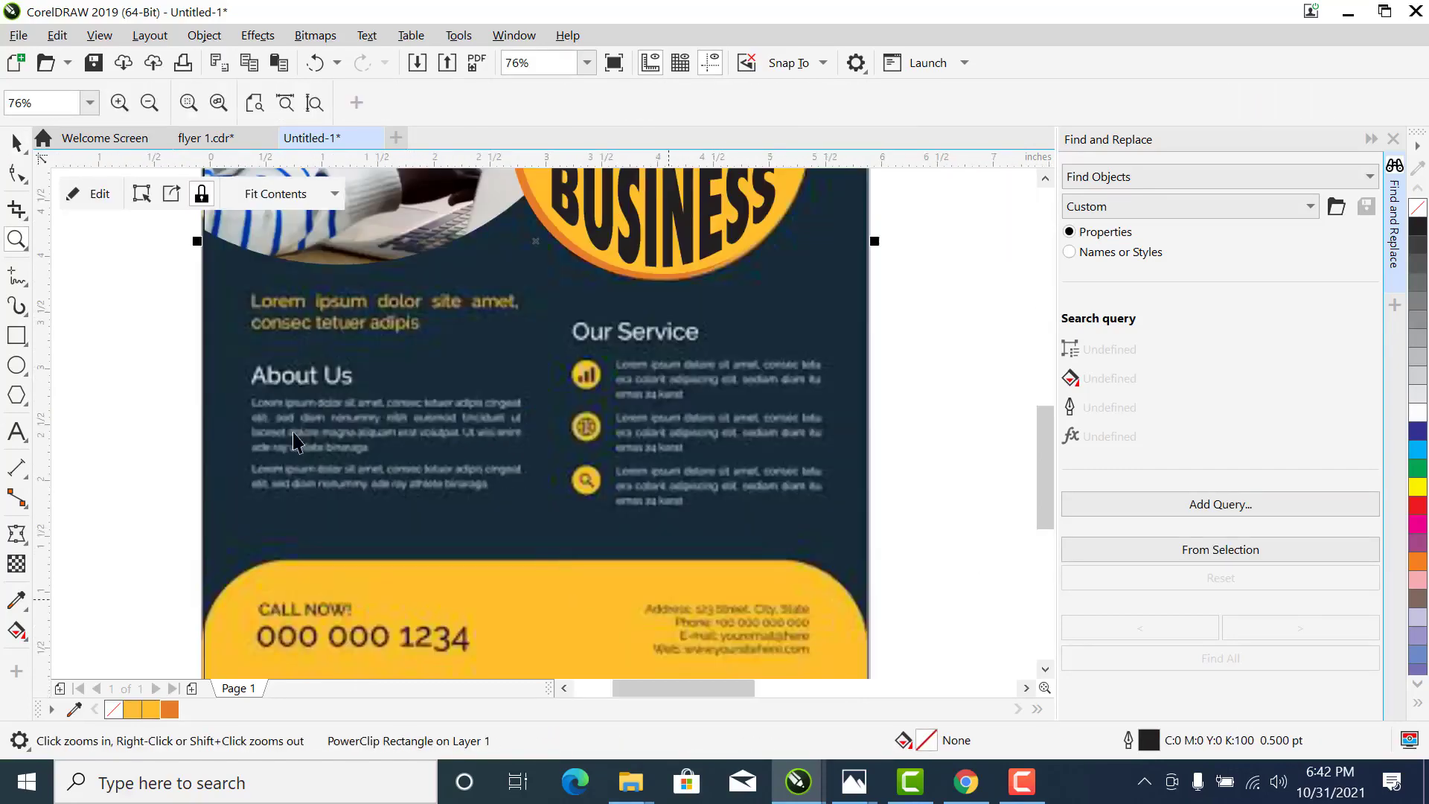
Move the ABOUT US heading and its paragraph text onto the sample About Us section of the flyer
{"action": "scroll", "coordinate": [280, 425], "scroll_direction": "down", "scroll_amount": 4}
{"action": "key", "text": "F2"}
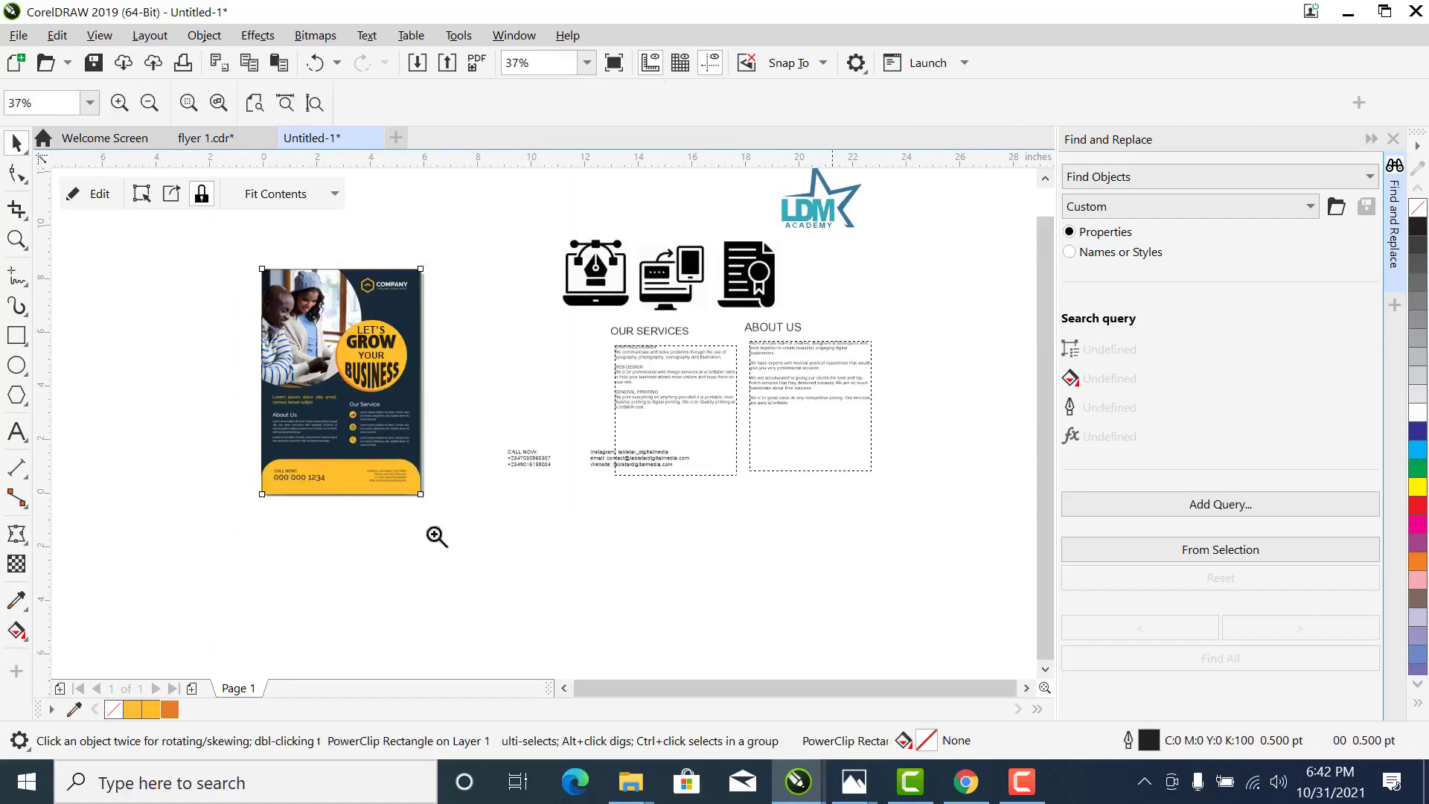
{"action": "scroll", "coordinate": [595, 358], "scroll_direction": "up", "scroll_amount": 1}
{"action": "key", "text": "space"}
{"action": "left_click_drag", "start_coordinate": [852, 319], "coordinate": [218, 494]}
{"action": "key", "text": "space"}
{"action": "left_click_drag", "start_coordinate": [109, 382], "coordinate": [434, 601]}
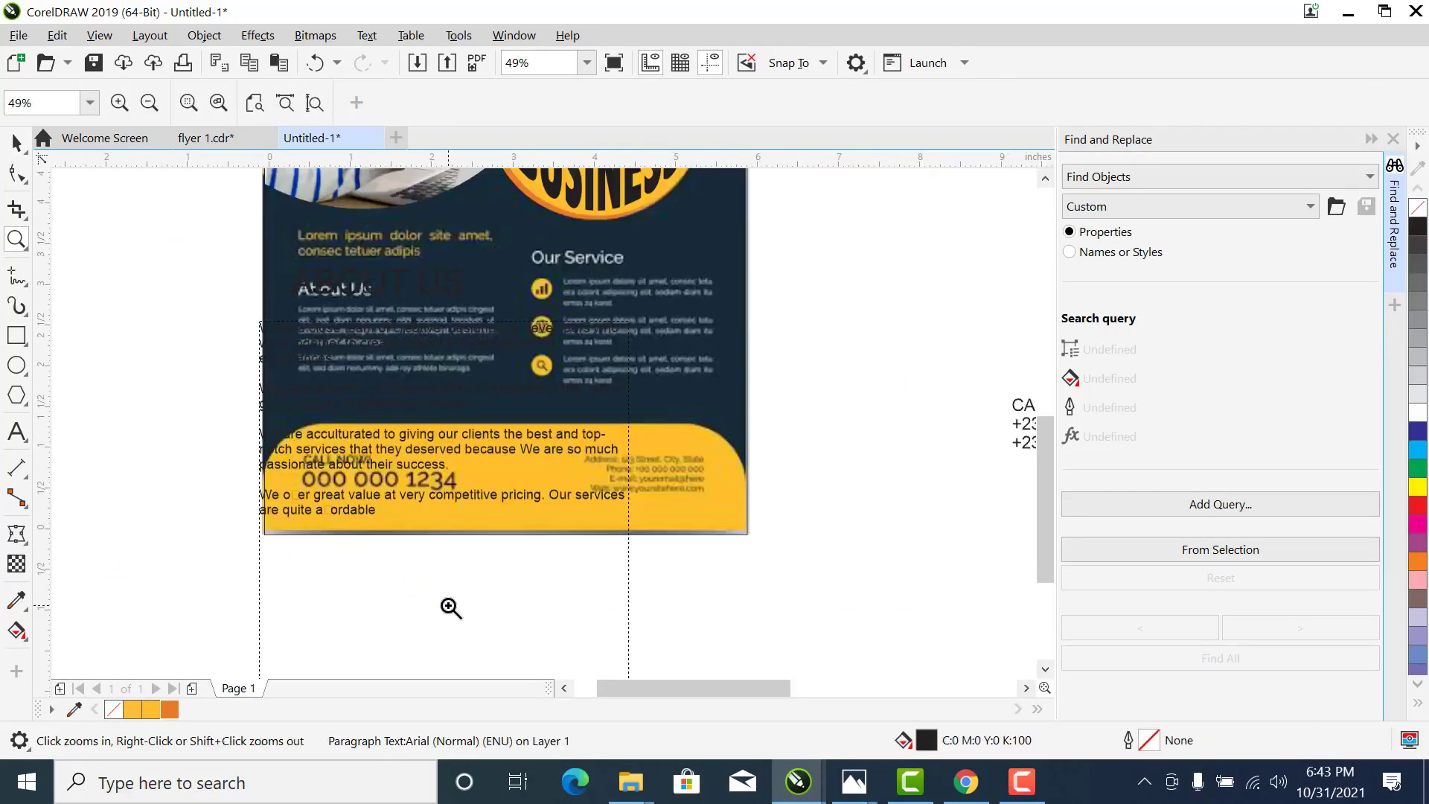
{"action": "key", "text": "space"}
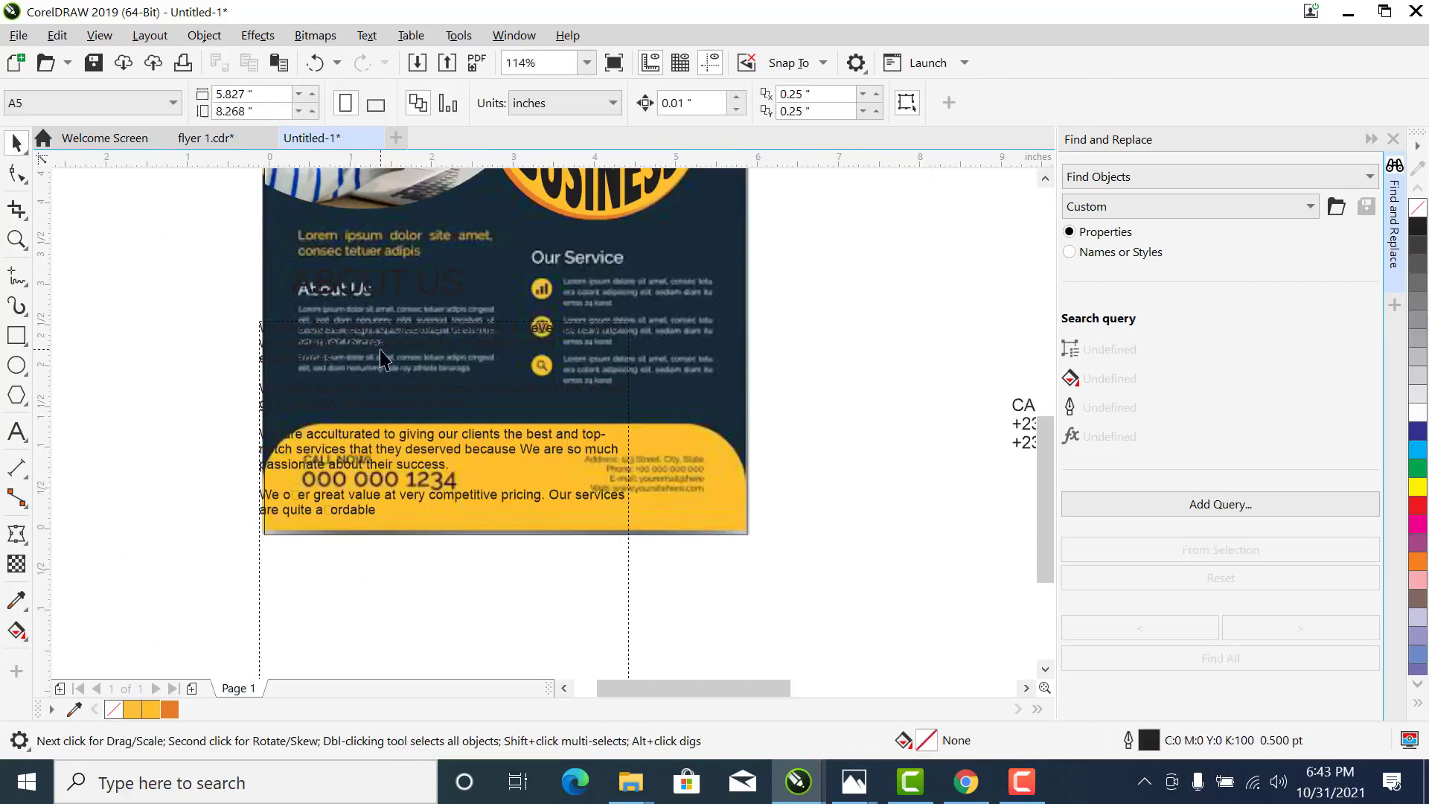
{"action": "left_click", "coordinate": [15, 435]}
{"action": "left_click", "coordinate": [159, 286]}
{"action": "type", "text": "wetu"}
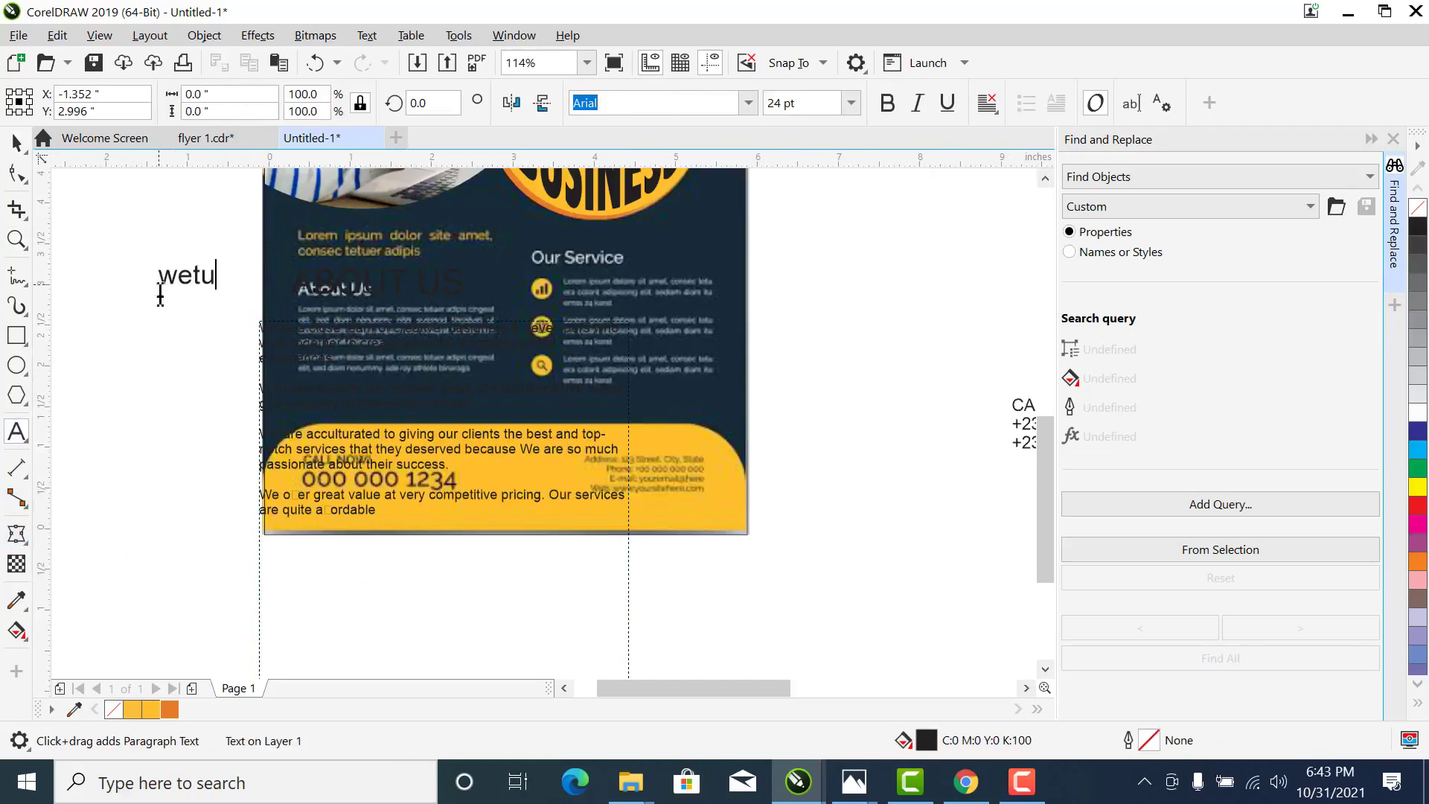
{"action": "type", "text": "yrdo"}
{"action": "key", "text": "Escape"}
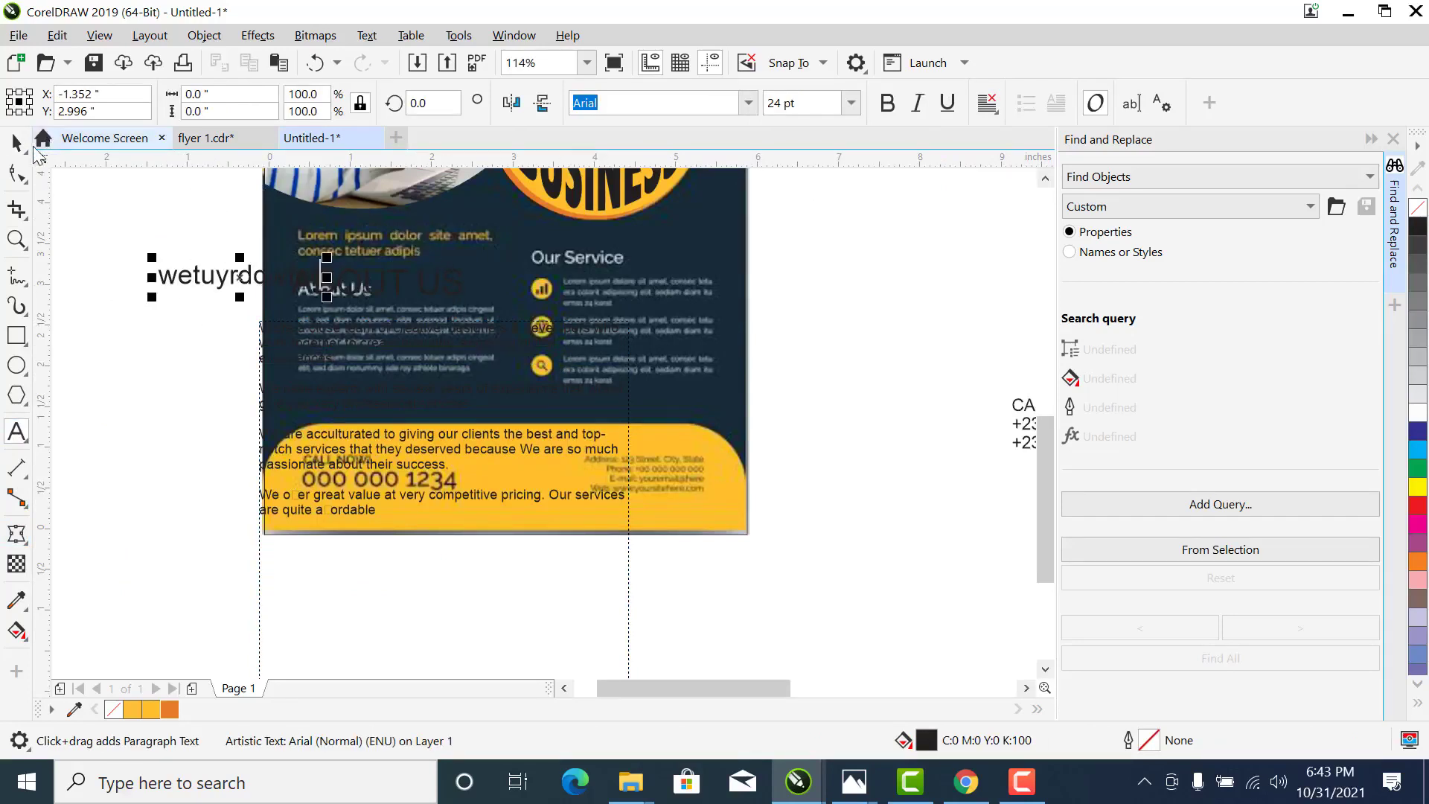
{"action": "left_click", "coordinate": [17, 141]}
{"action": "key", "text": "Delete"}
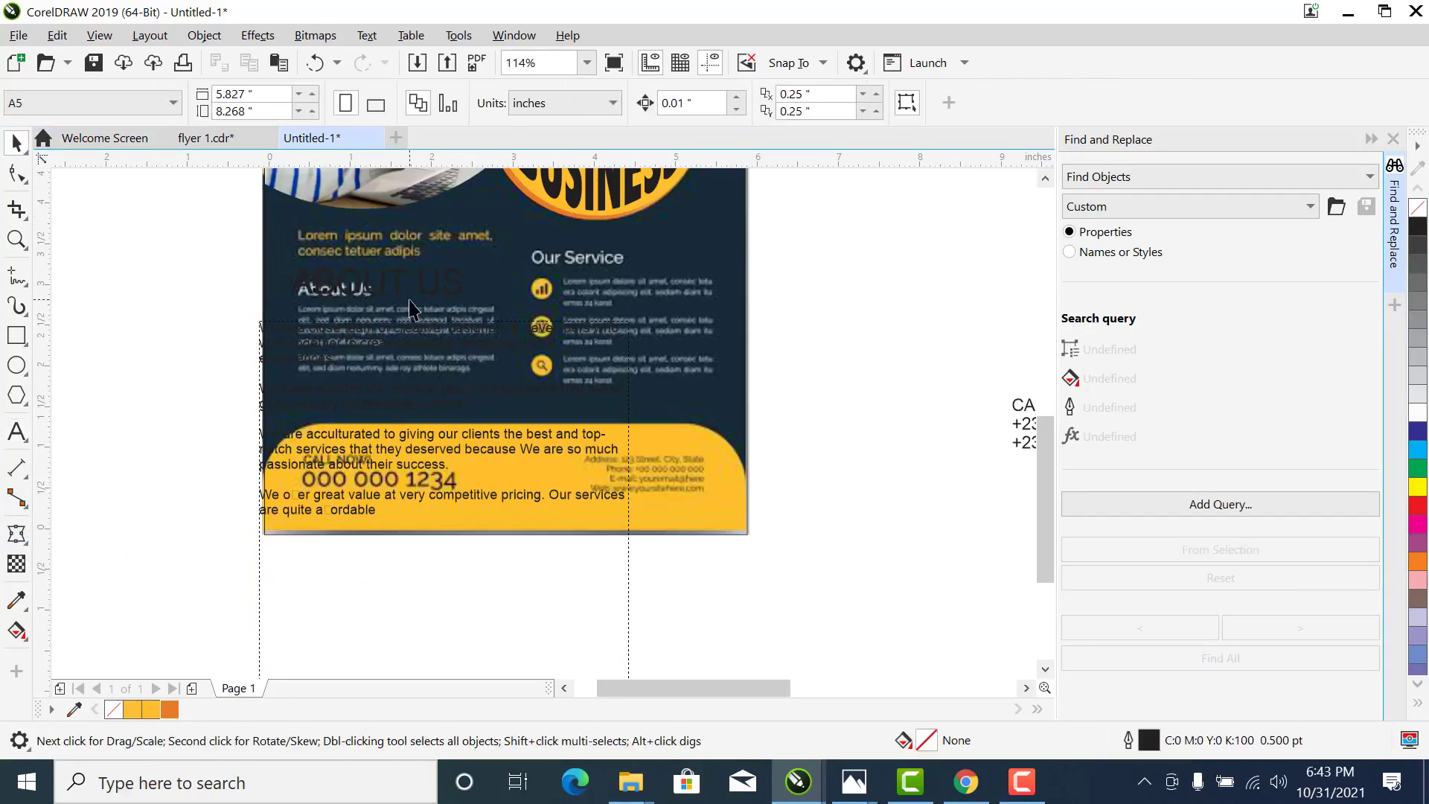
Move the About Us paragraph down onto the footer area and shrink the ABOUT US heading to about 13 pt over the sample heading
{"action": "left_click", "coordinate": [408, 331]}
{"action": "left_click_drag", "start_coordinate": [408, 331], "coordinate": [404, 425]}
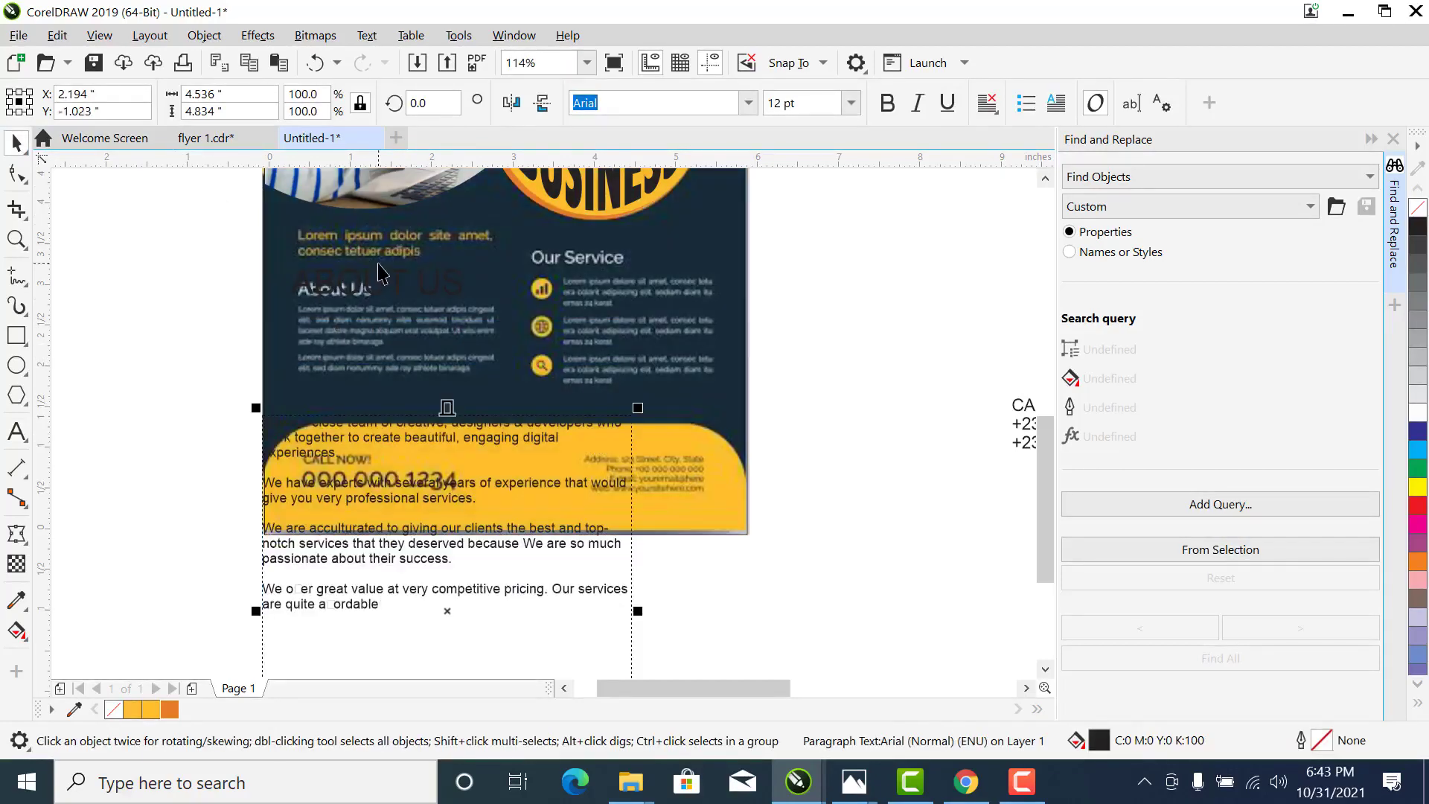
{"action": "left_click", "coordinate": [385, 303]}
{"action": "left_click_drag", "start_coordinate": [468, 302], "coordinate": [376, 356]}
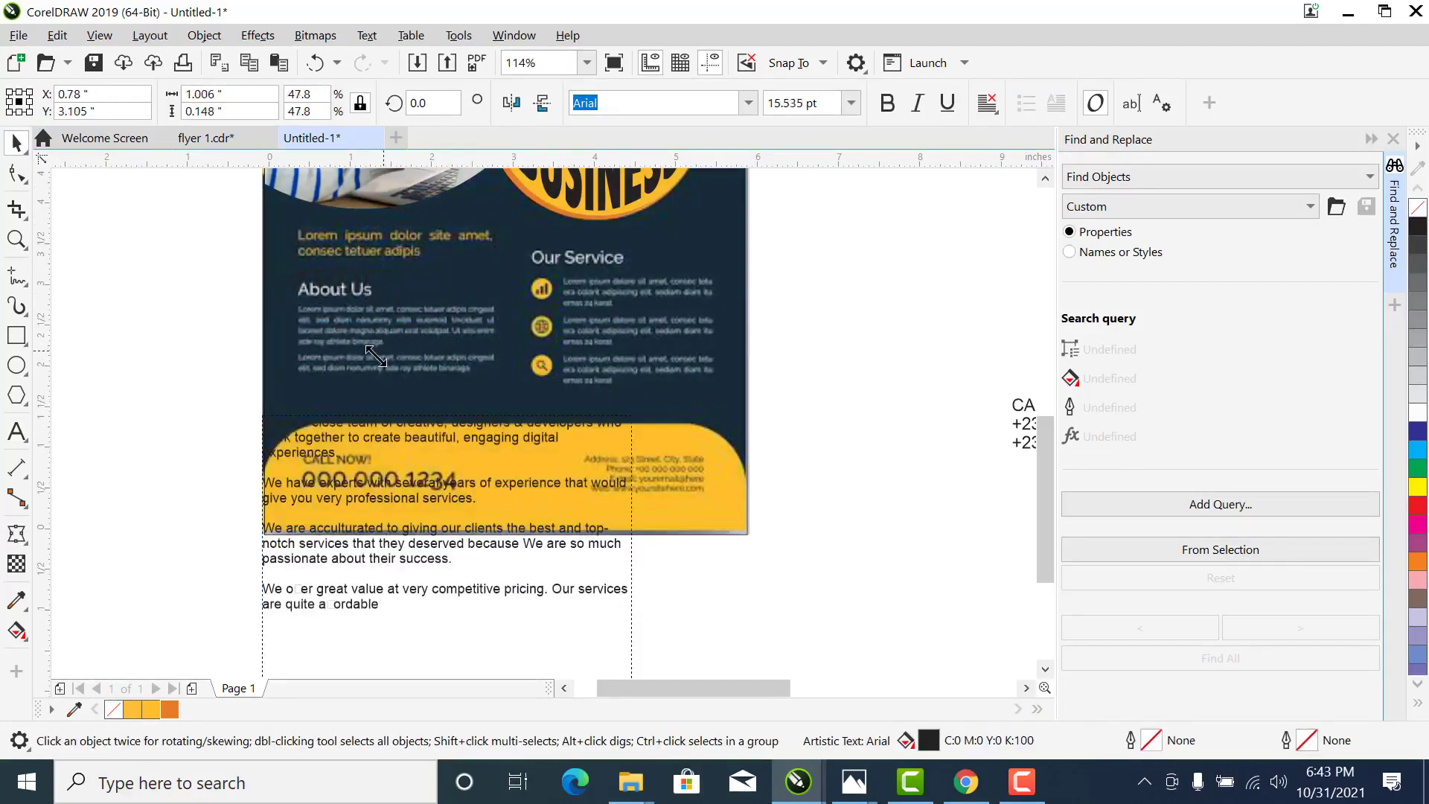
{"action": "left_click_drag", "start_coordinate": [345, 273], "coordinate": [348, 292]}
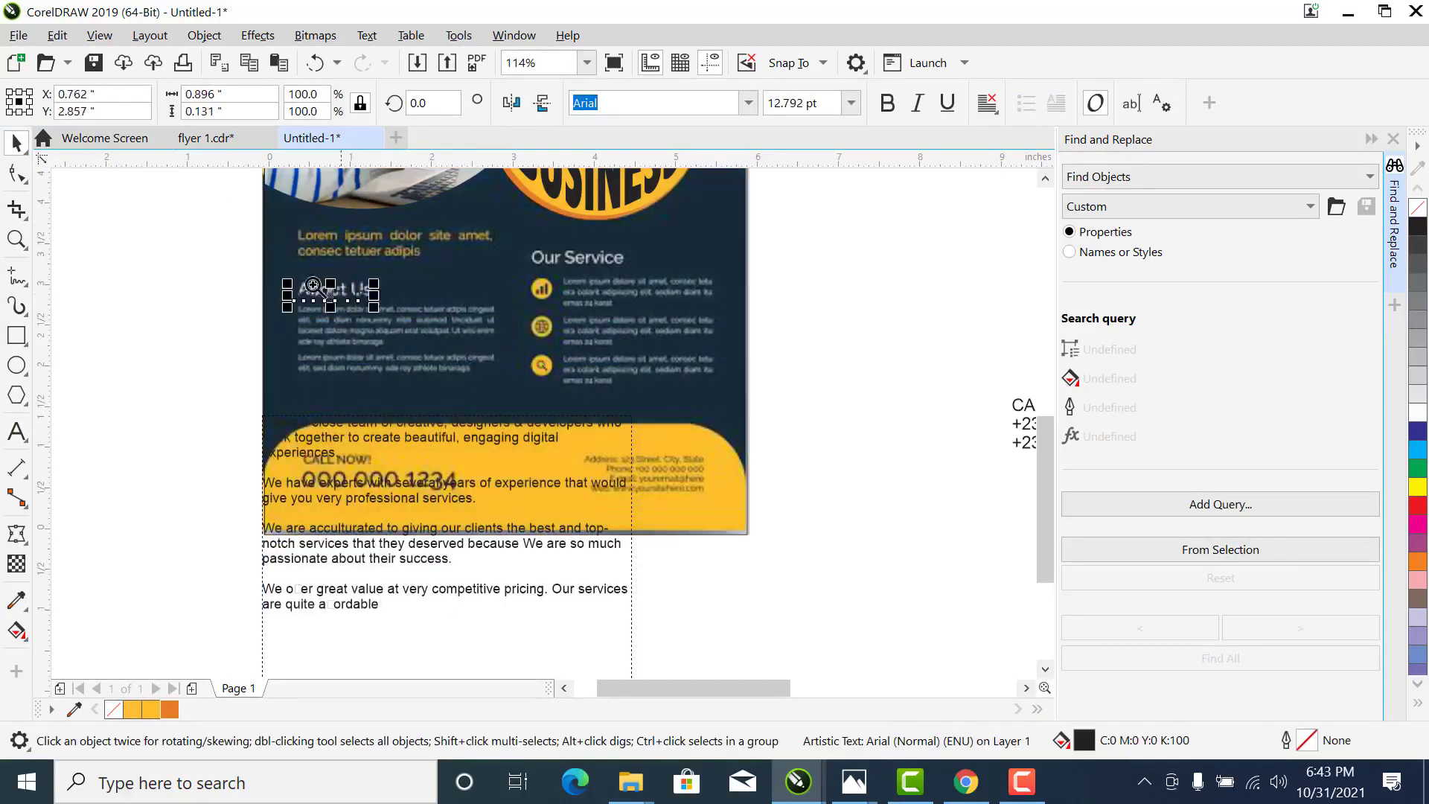
Enlarge the ABOUT US heading to about 14.4 pt and align it over the sample About Us heading
{"action": "key", "text": "z"}
{"action": "left_click_drag", "start_coordinate": [439, 319], "coordinate": [234, 270]}
{"action": "key", "text": "space"}
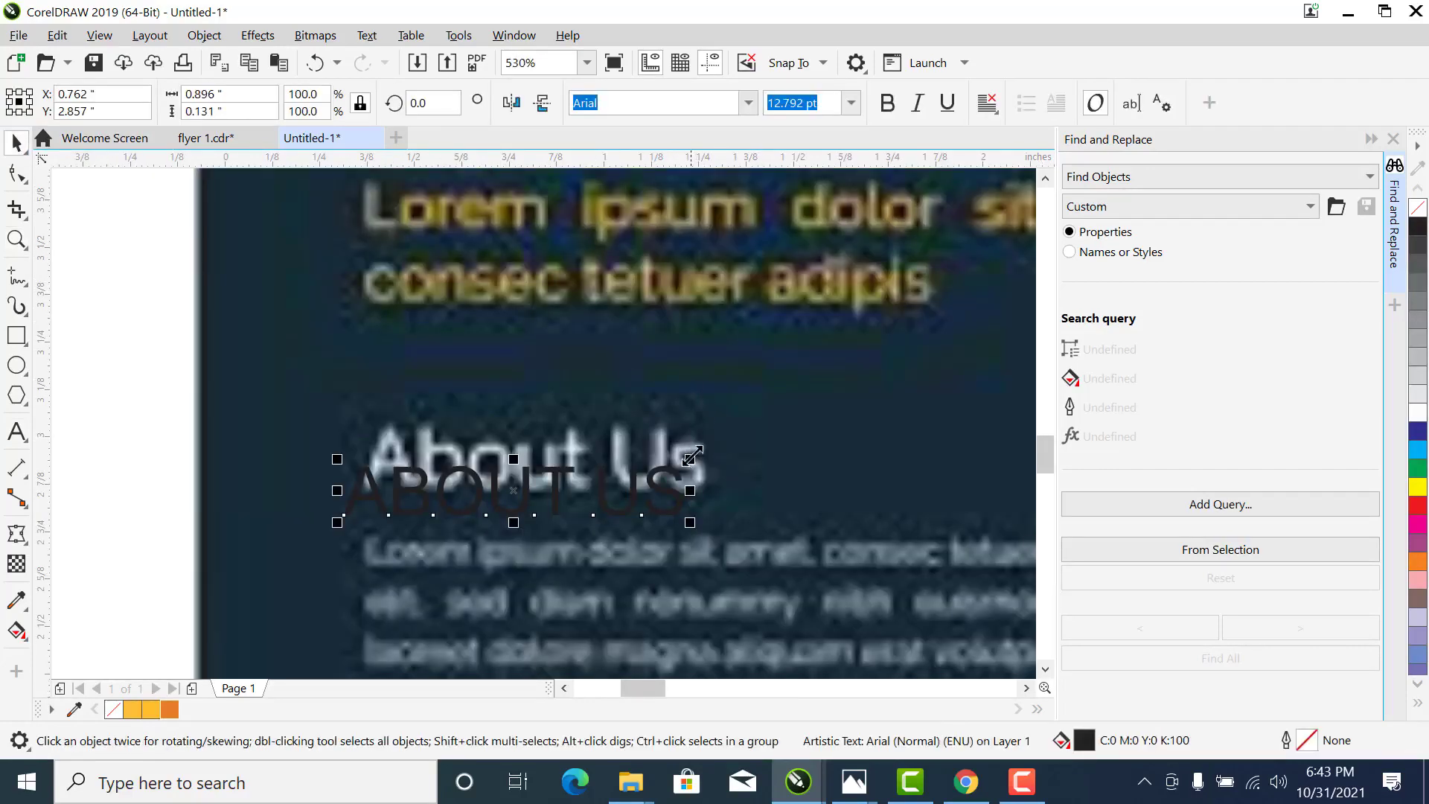
{"action": "left_click_drag", "start_coordinate": [727, 433], "coordinate": [767, 426]}
{"action": "left_click_drag", "start_coordinate": [668, 487], "coordinate": [678, 460]}
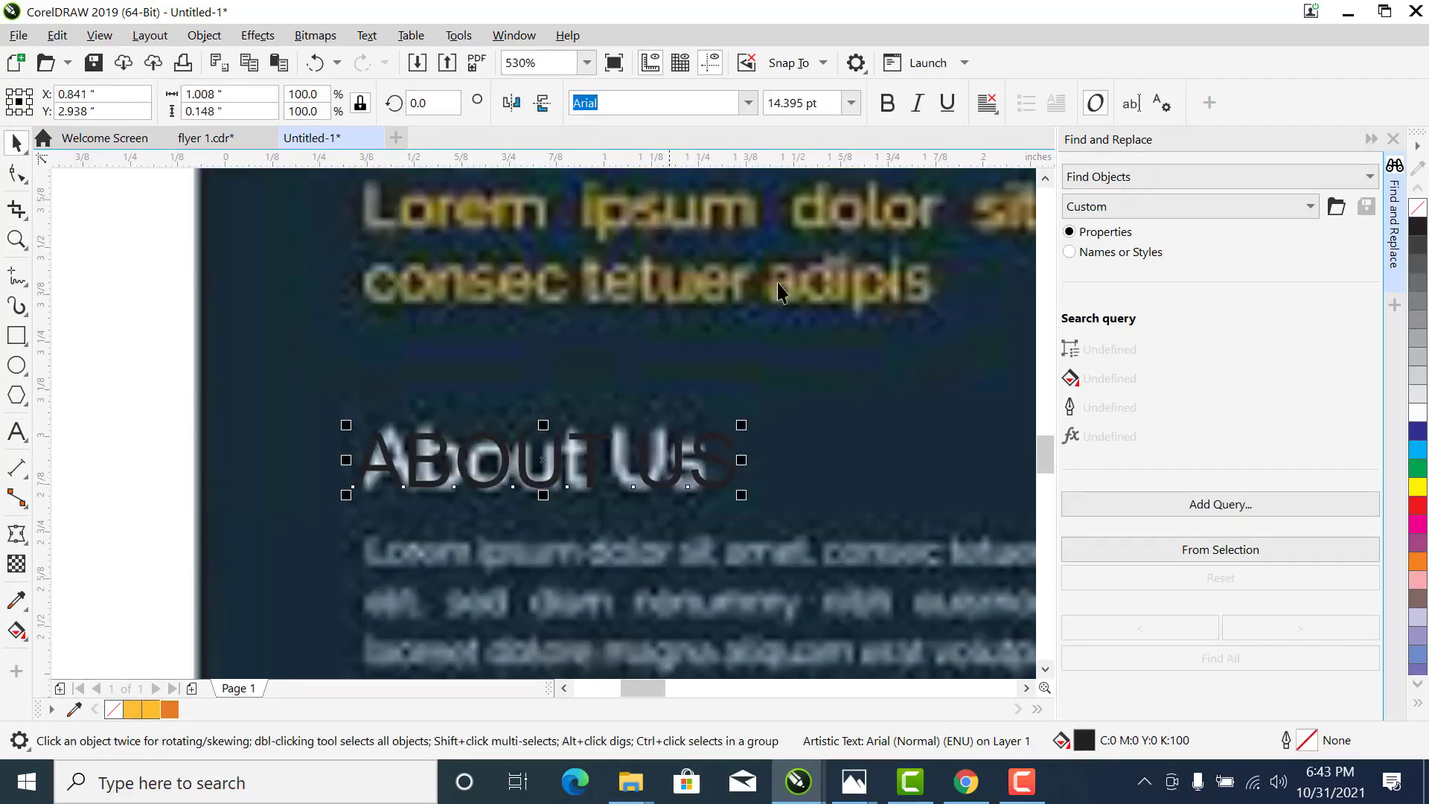
Change the ABOUT US heading to title case so it reads About Us
{"action": "left_click", "coordinate": [367, 35]}
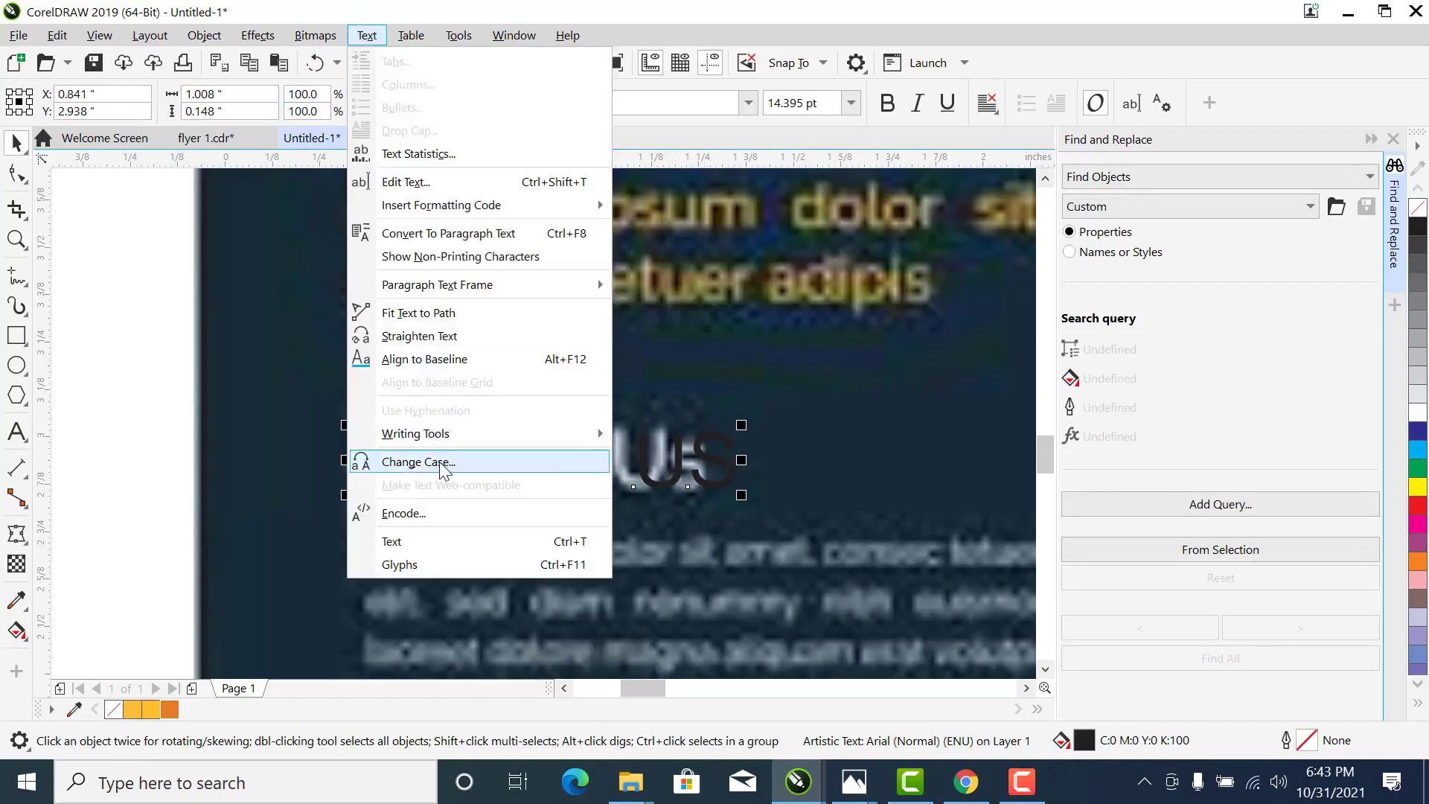
{"action": "left_click", "coordinate": [748, 514]}
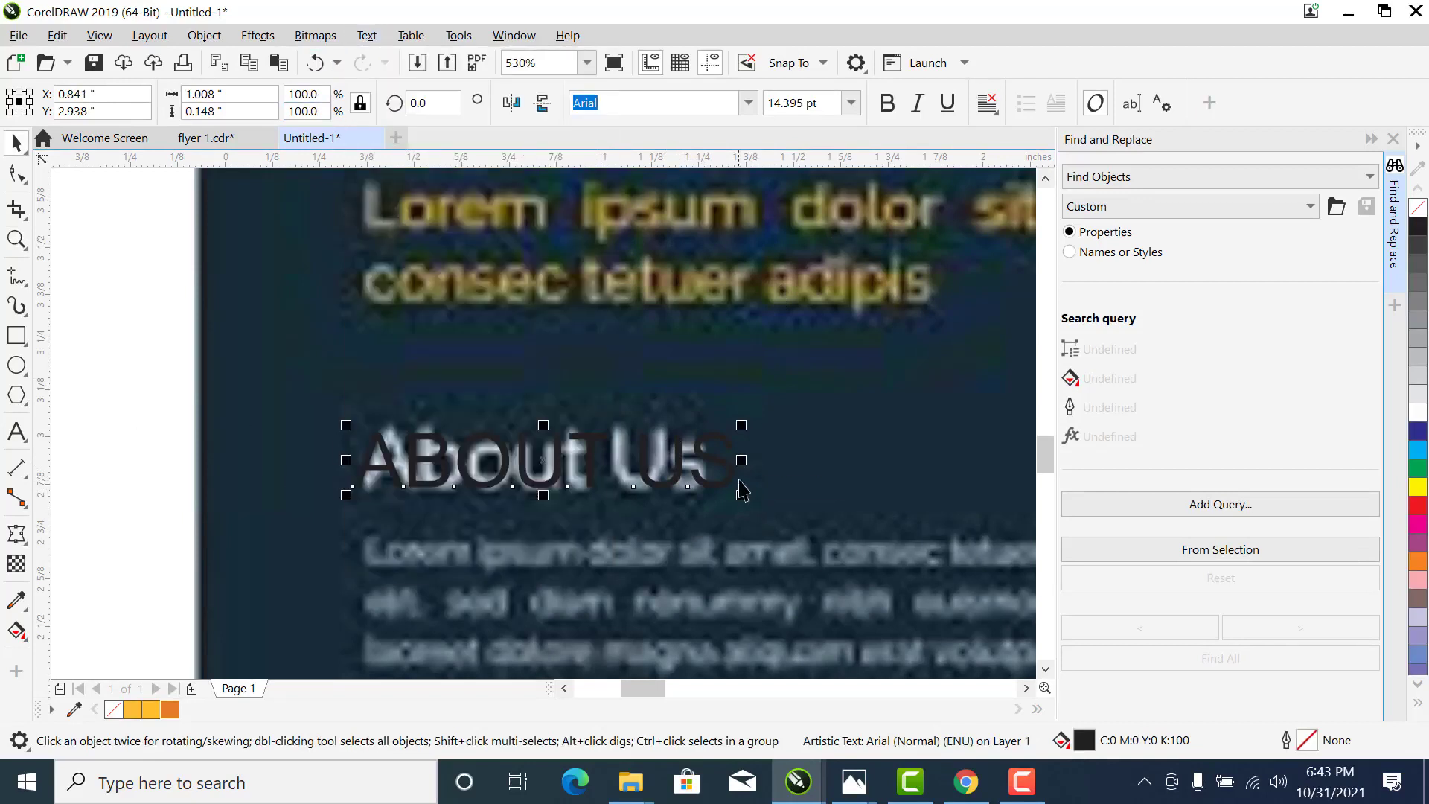
{"action": "left_click", "coordinate": [367, 35]}
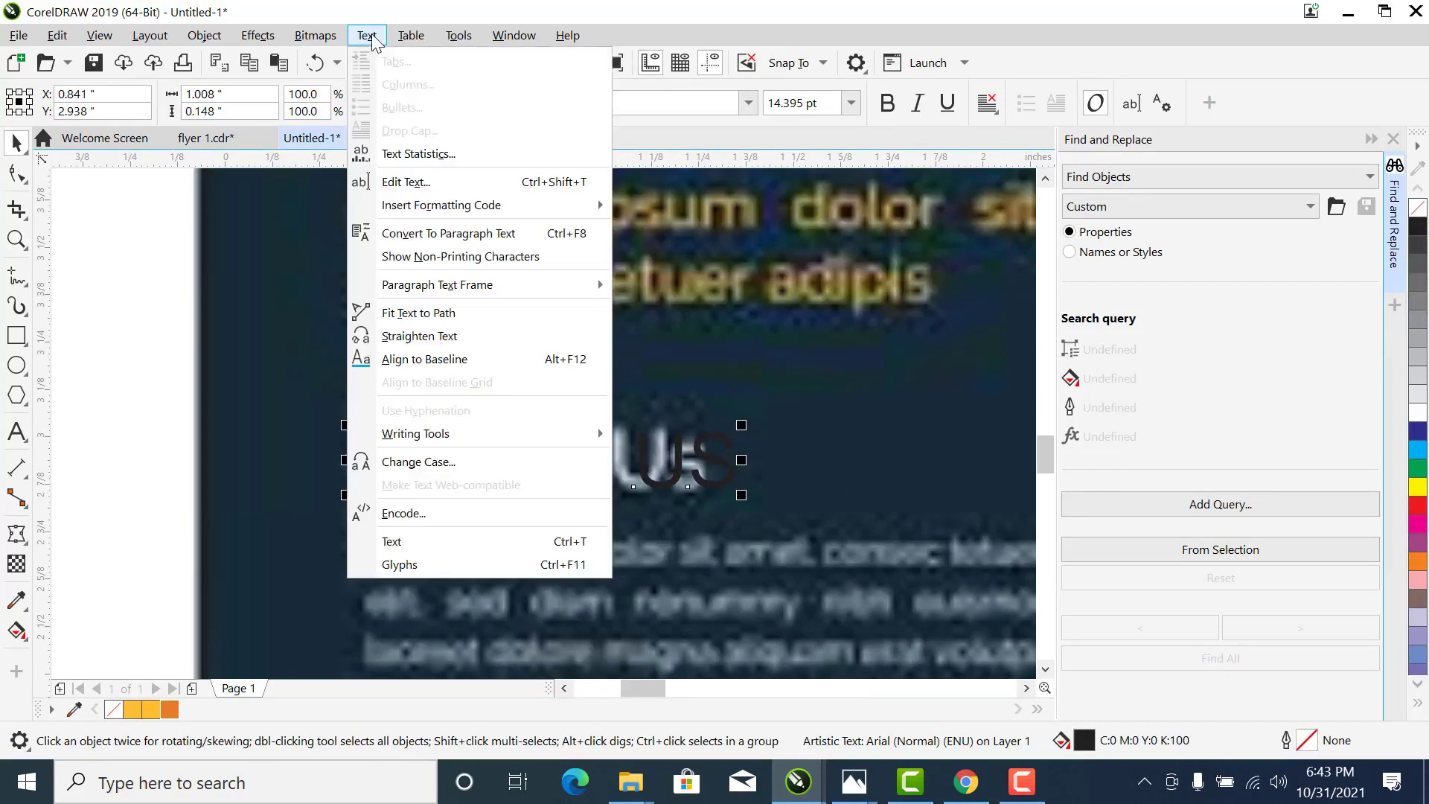
{"action": "left_click", "coordinate": [419, 464]}
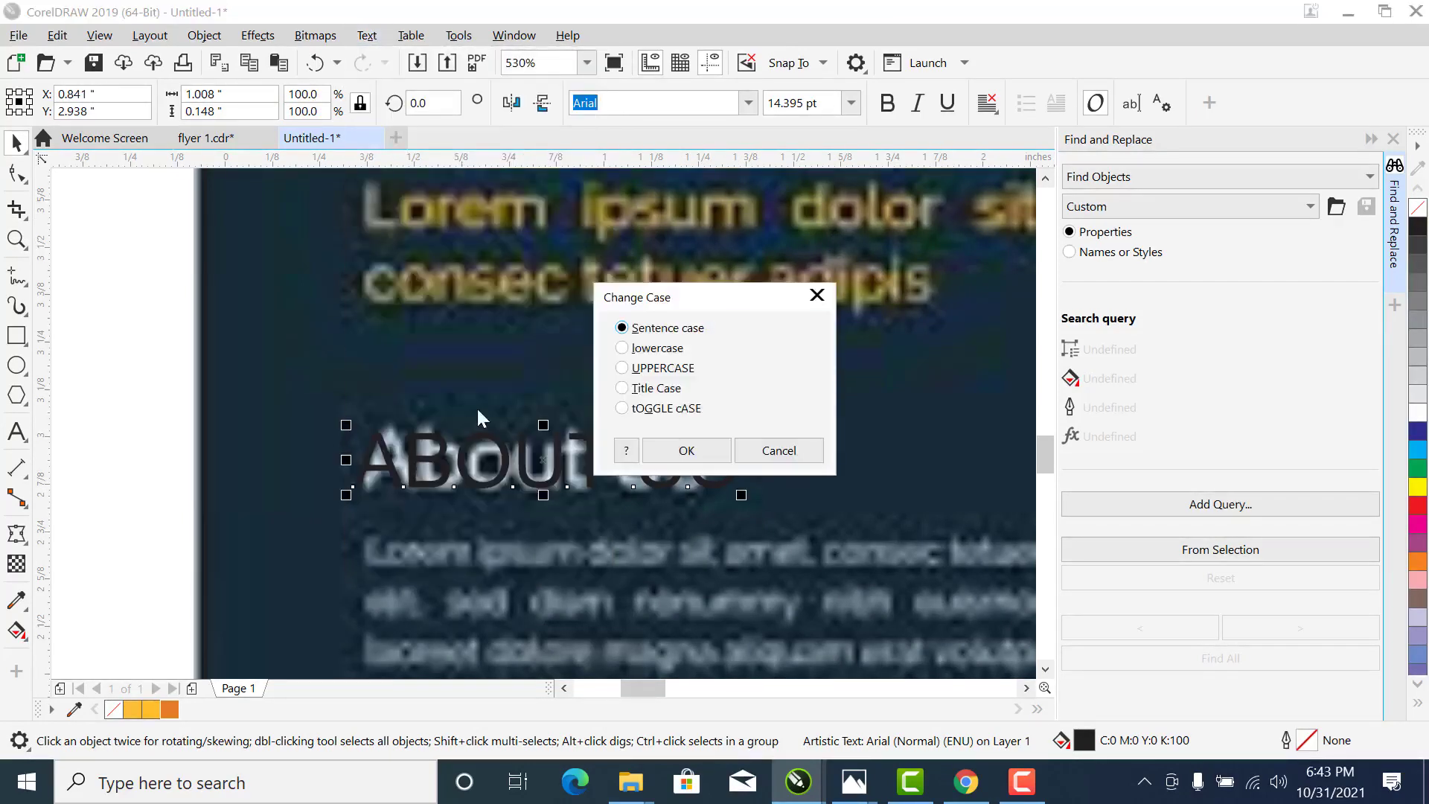
{"action": "left_click", "coordinate": [674, 466]}
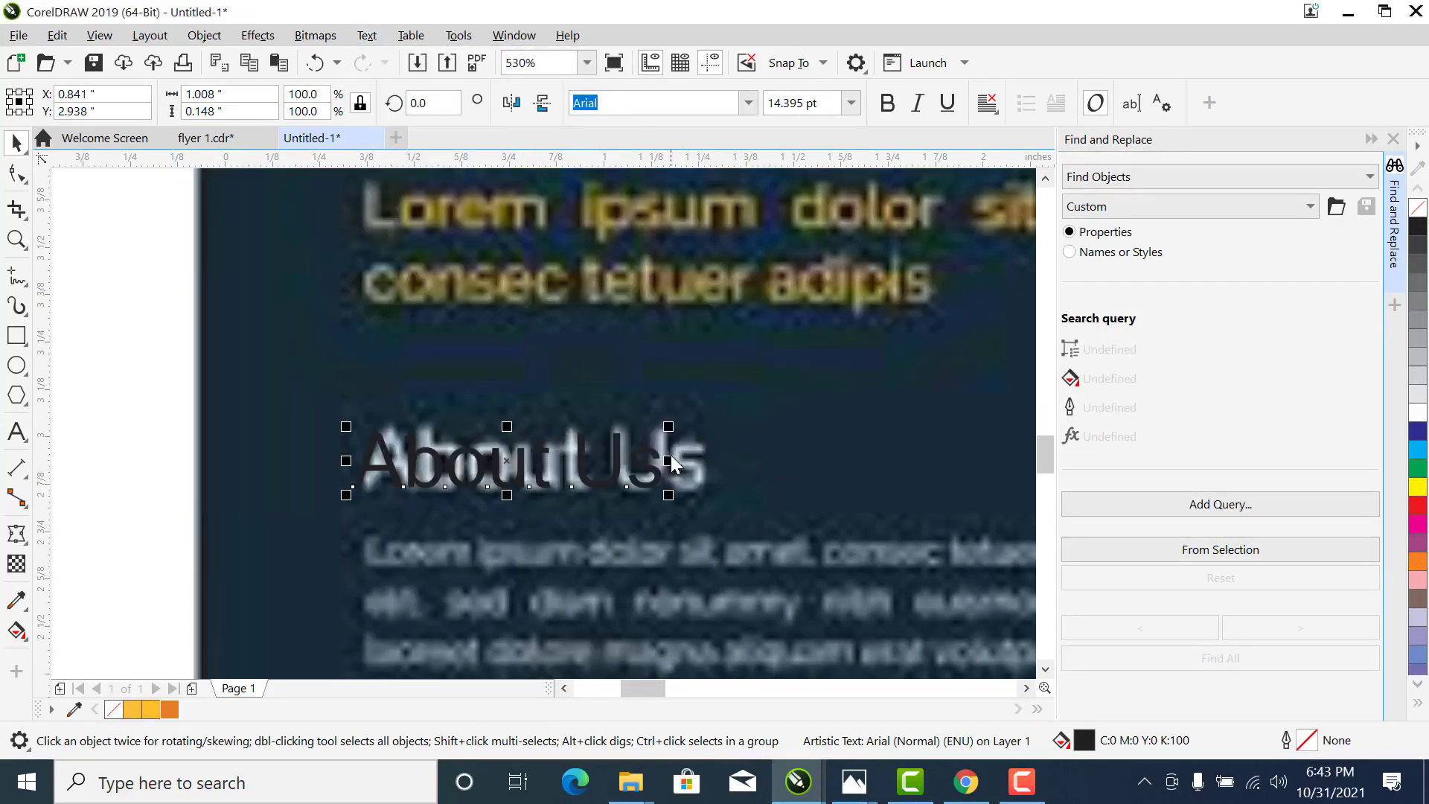
Make the About Us heading bold, enlarge it to about 15.5 pt and fill it with 10% black
{"action": "left_click", "coordinate": [887, 105]}
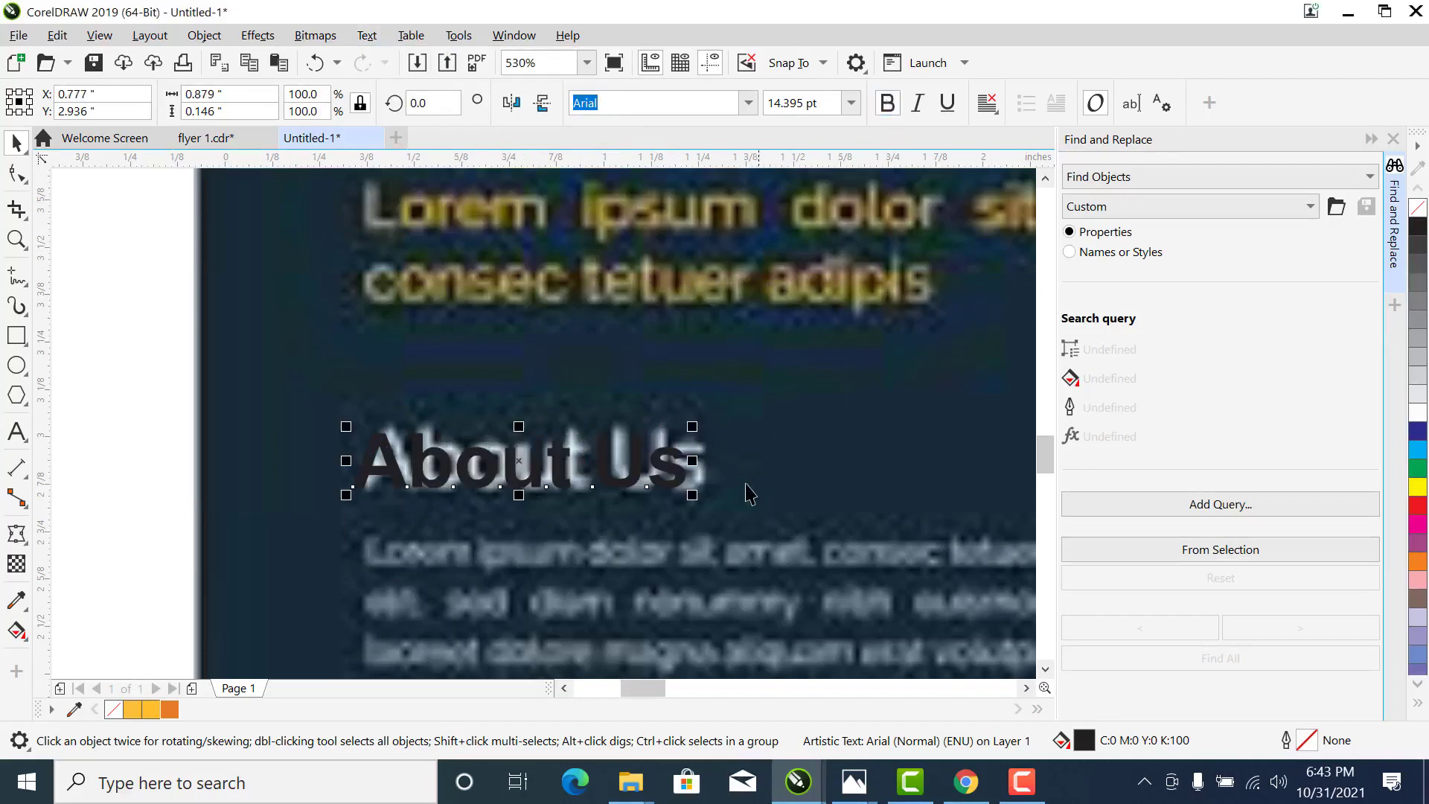
{"action": "left_click_drag", "start_coordinate": [692, 495], "coordinate": [719, 499]}
{"action": "left_click", "coordinate": [1418, 402]}
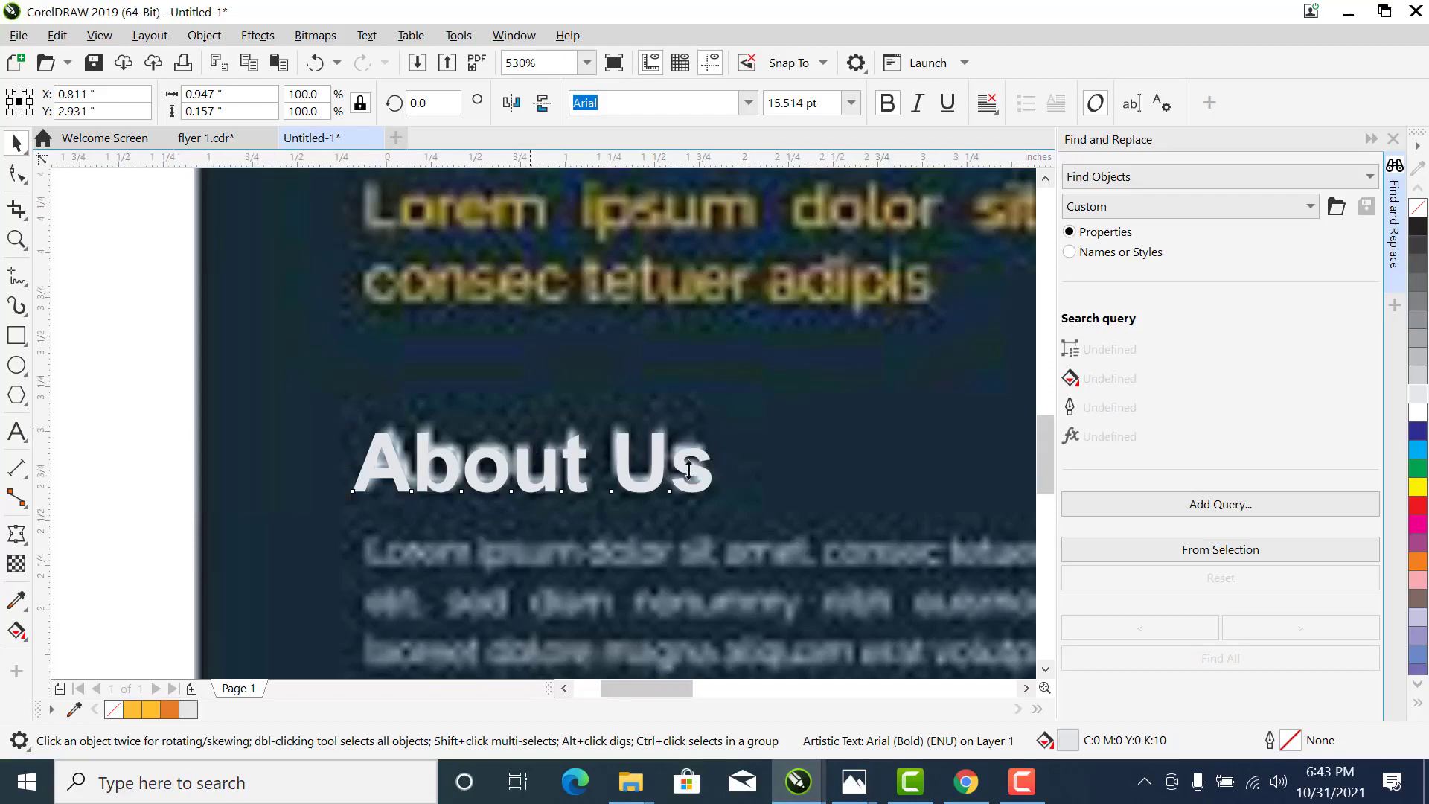
Place the About Us paragraph under its heading in a frame about 2.75 inches wide, with 10 pt text
{"action": "scroll", "coordinate": [530, 469], "scroll_direction": "down", "scroll_amount": 5}
{"action": "key", "text": "F2"}
{"action": "left_click_drag", "start_coordinate": [494, 415], "coordinate": [869, 619]}
{"action": "left_click", "coordinate": [621, 487]}
{"action": "left_click_drag", "start_coordinate": [622, 487], "coordinate": [641, 333]}
{"action": "left_click_drag", "start_coordinate": [890, 290], "coordinate": [610, 332]}
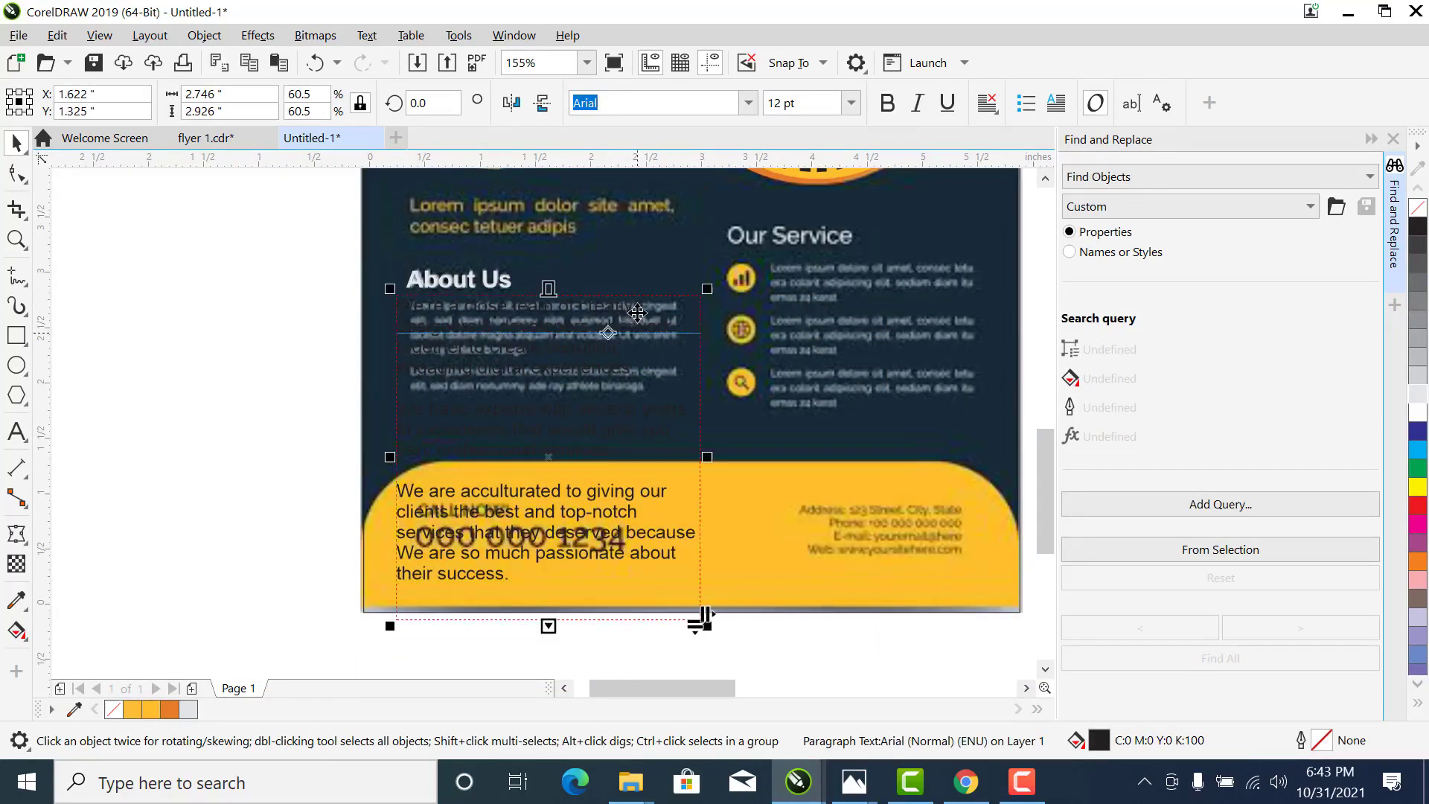
{"action": "left_click", "coordinate": [821, 102]}
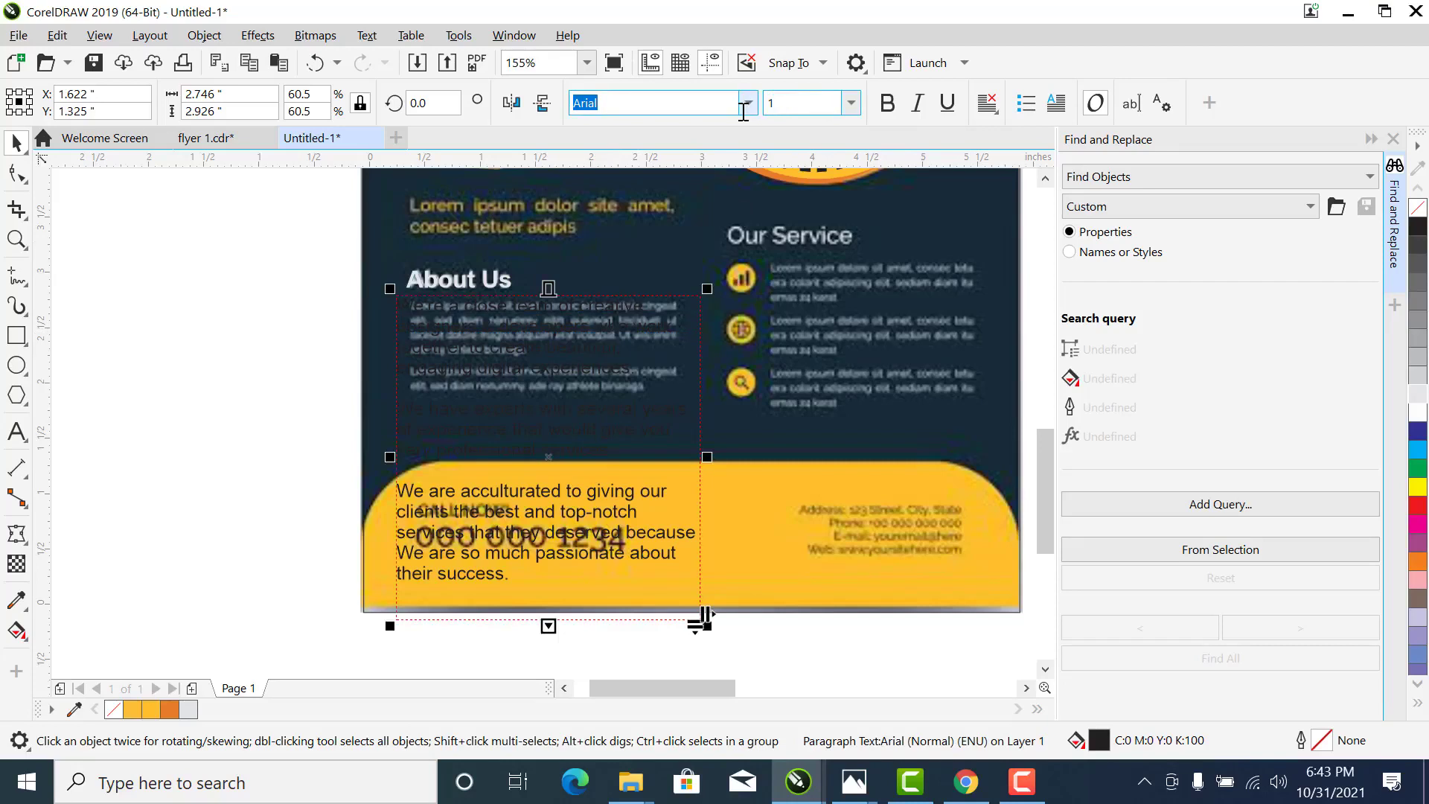
{"action": "key", "text": "Return"}
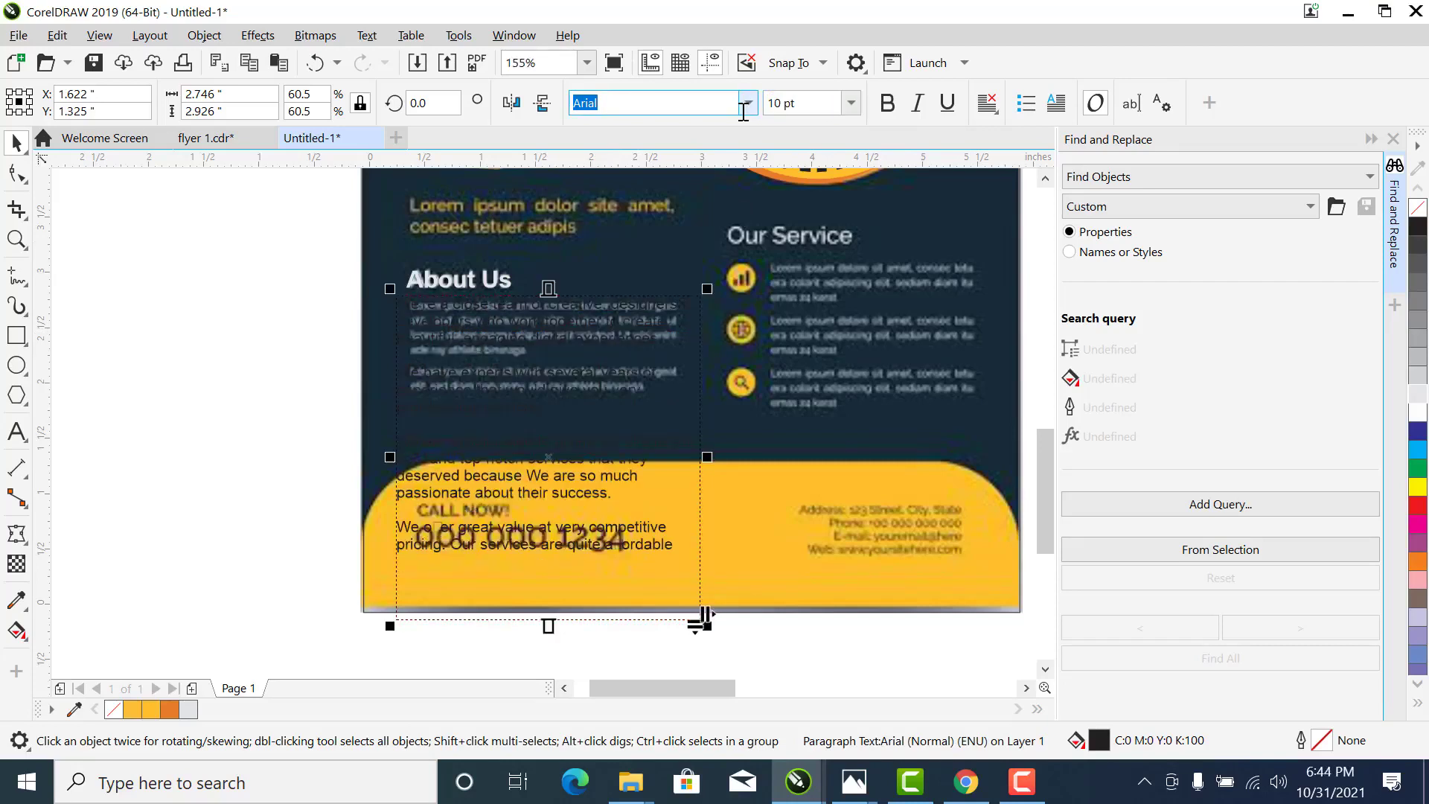
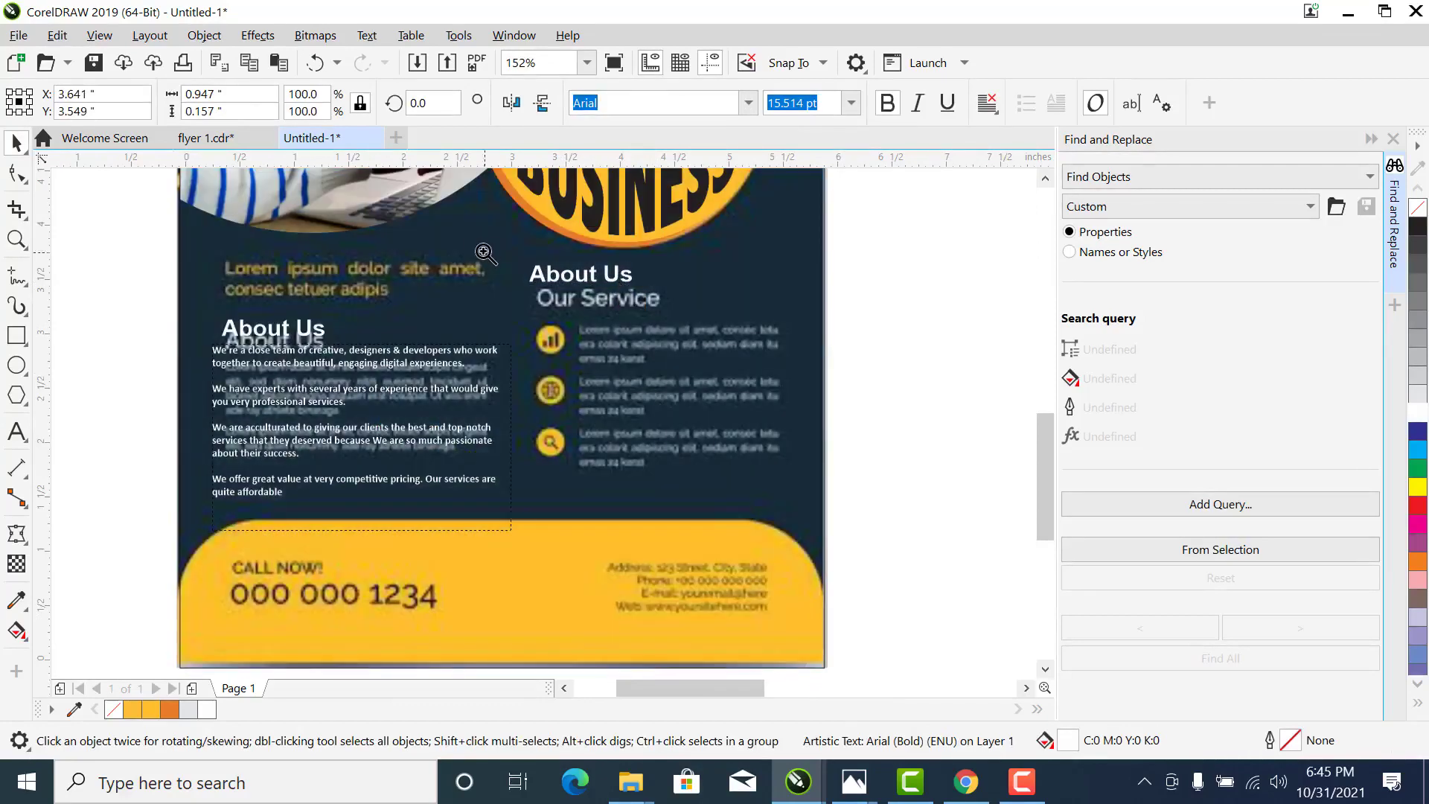
Replace the duplicated About Us heading's text with "Our Services" and move it over the sample Our Service heading
{"action": "key", "text": "z"}
{"action": "left_click_drag", "start_coordinate": [849, 409], "coordinate": [480, 236]}
{"action": "key", "text": "space"}
{"action": "left_click", "coordinate": [426, 301]}
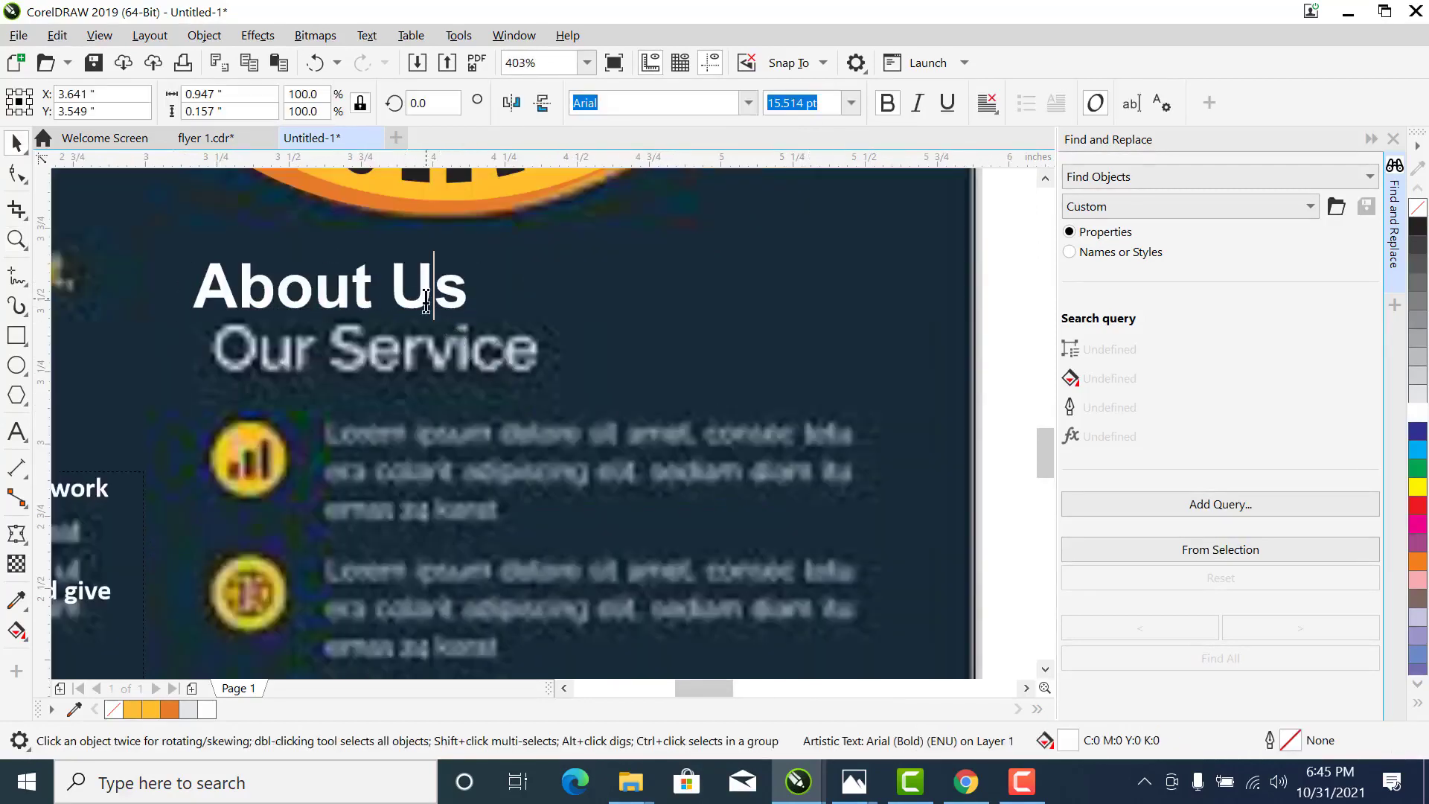
{"action": "key", "text": "ctrl+a"}
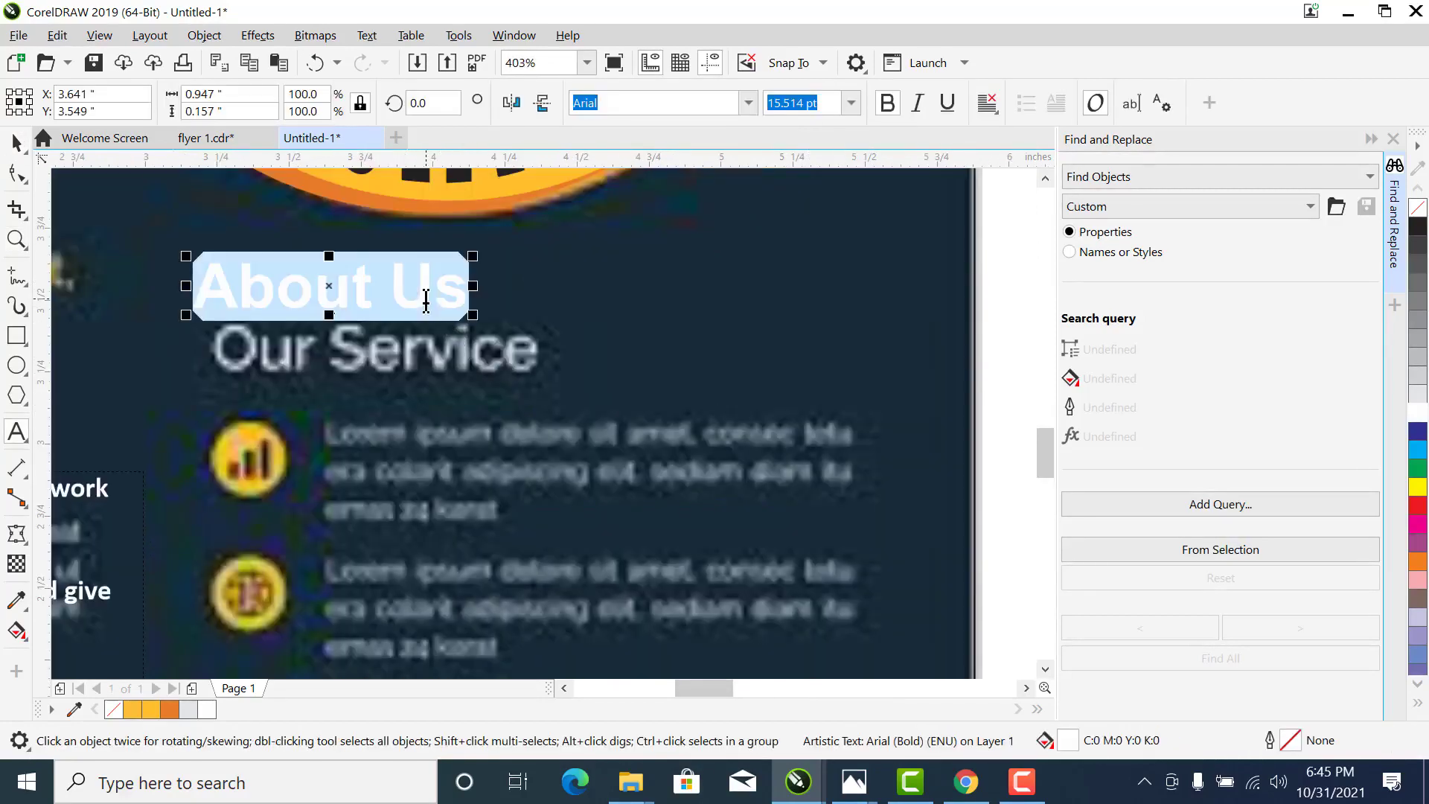
{"action": "type", "text": "OUR"}
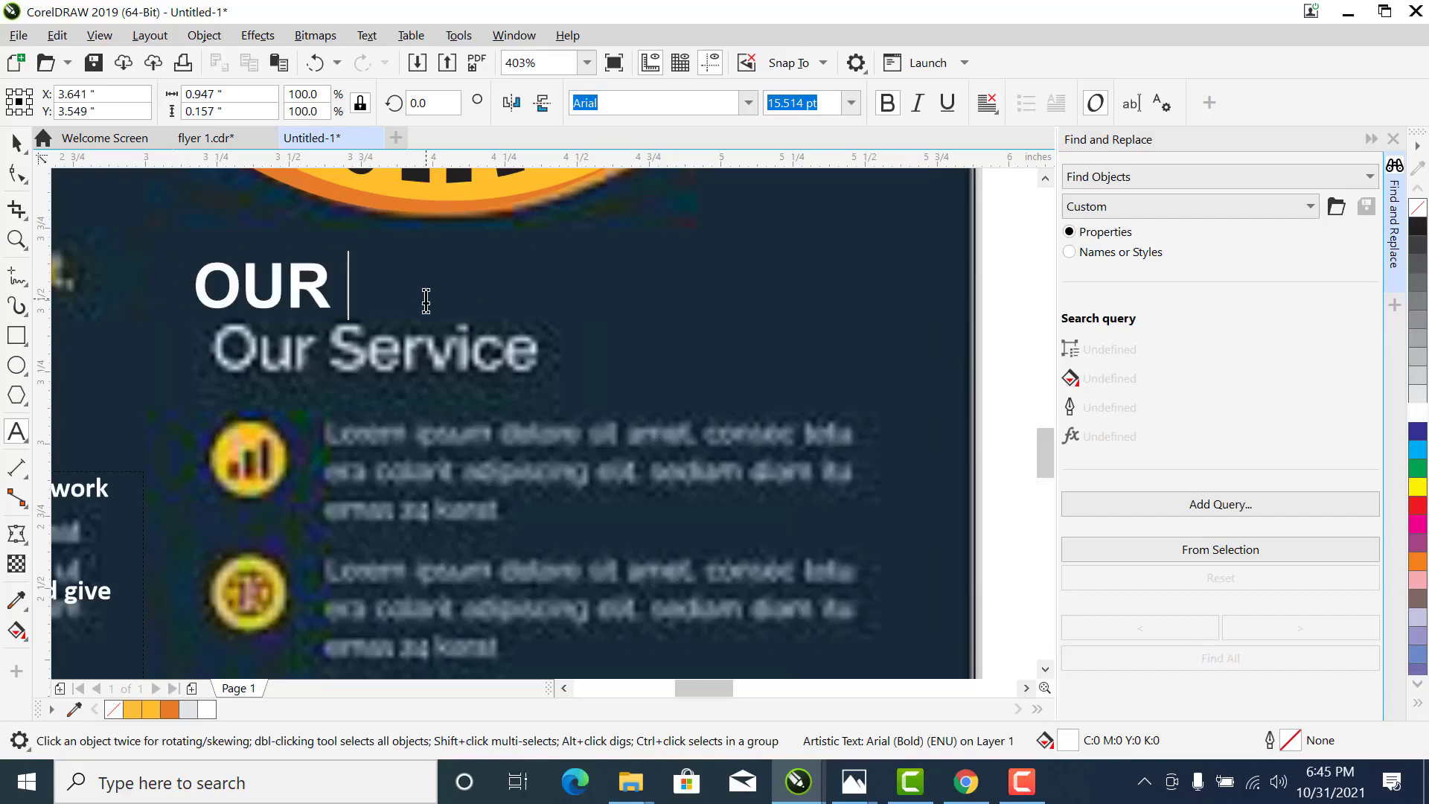
{"action": "key", "text": "BackSpace"}
{"action": "key", "text": "BackSpace"}
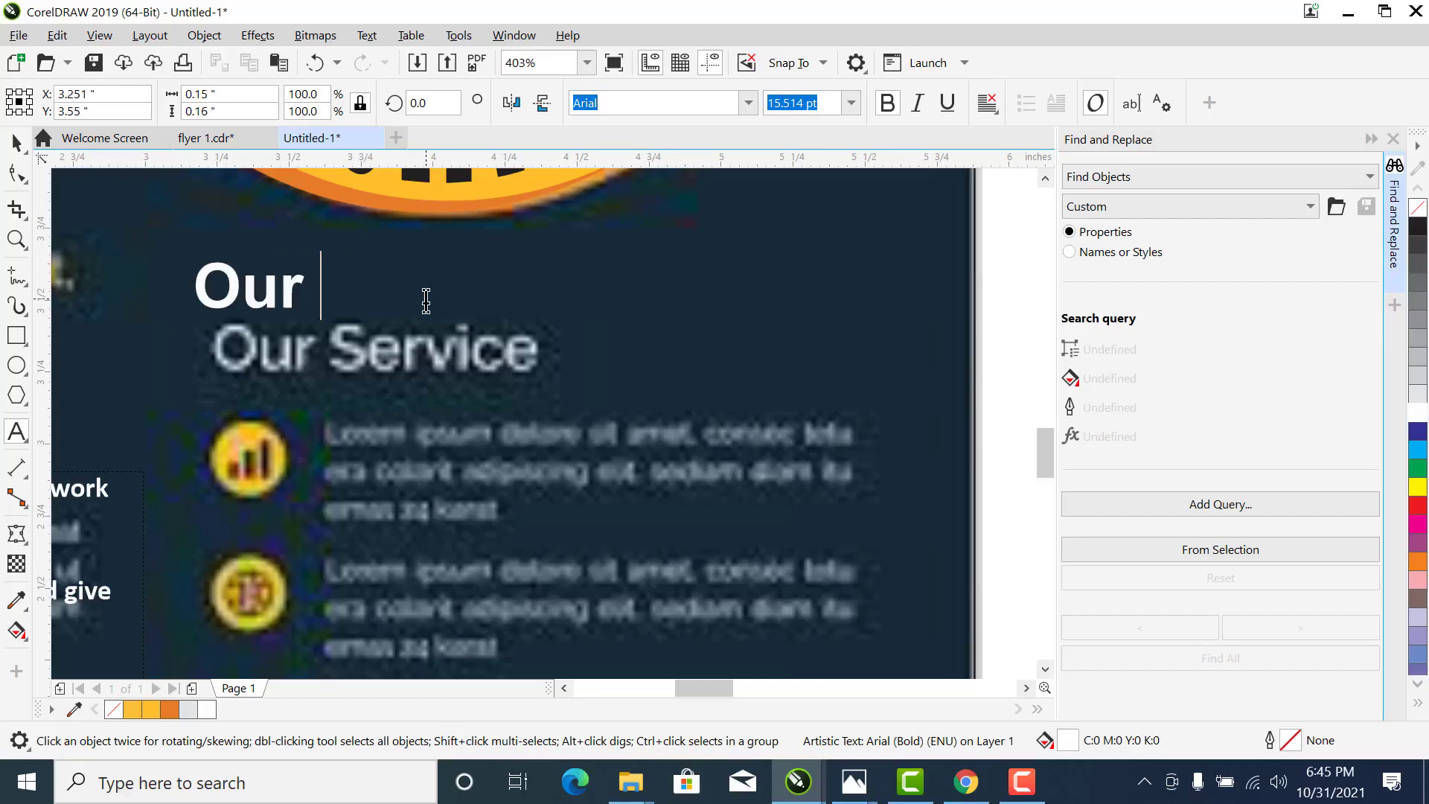
{"action": "type", "text": "ur Ser"}
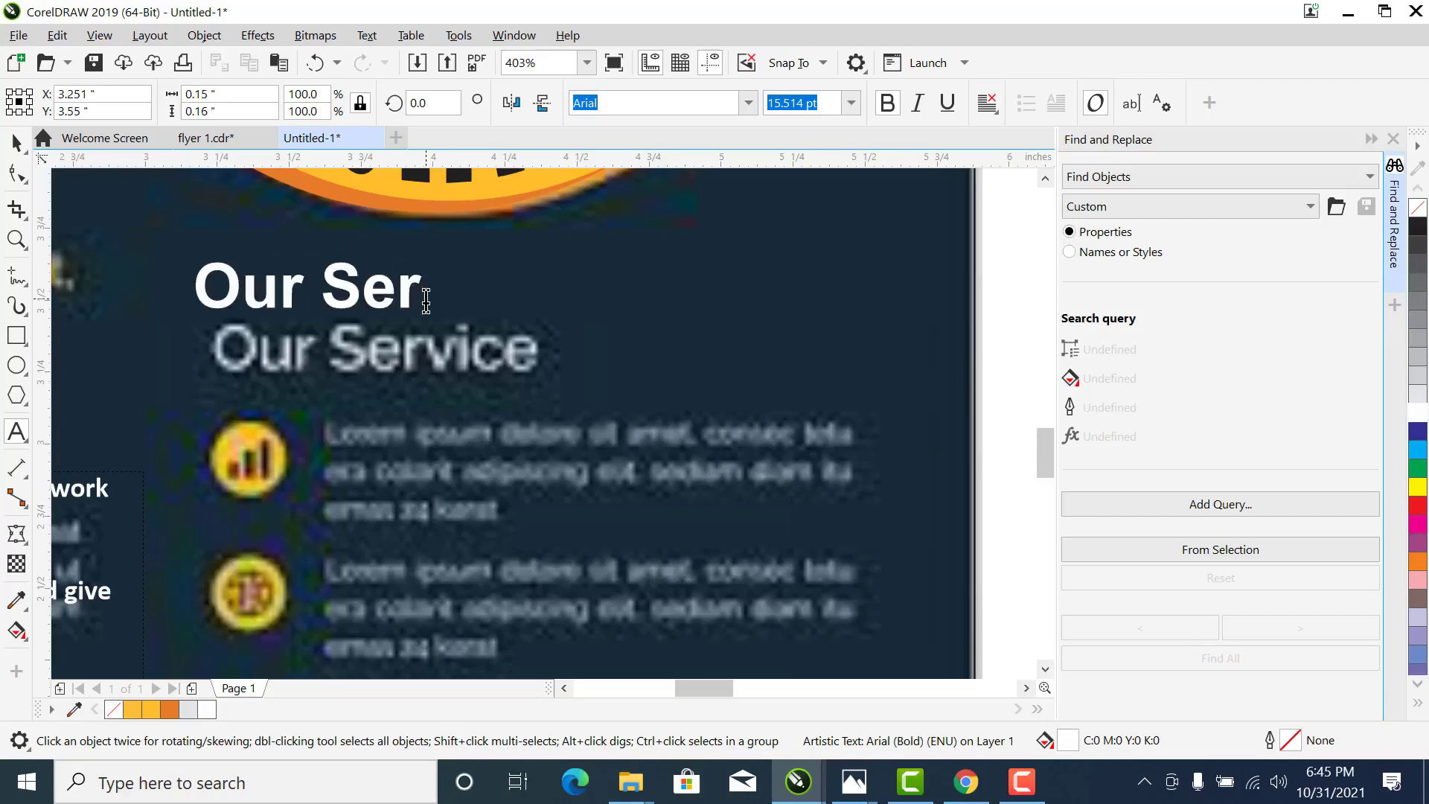
{"action": "type", "text": "vices"}
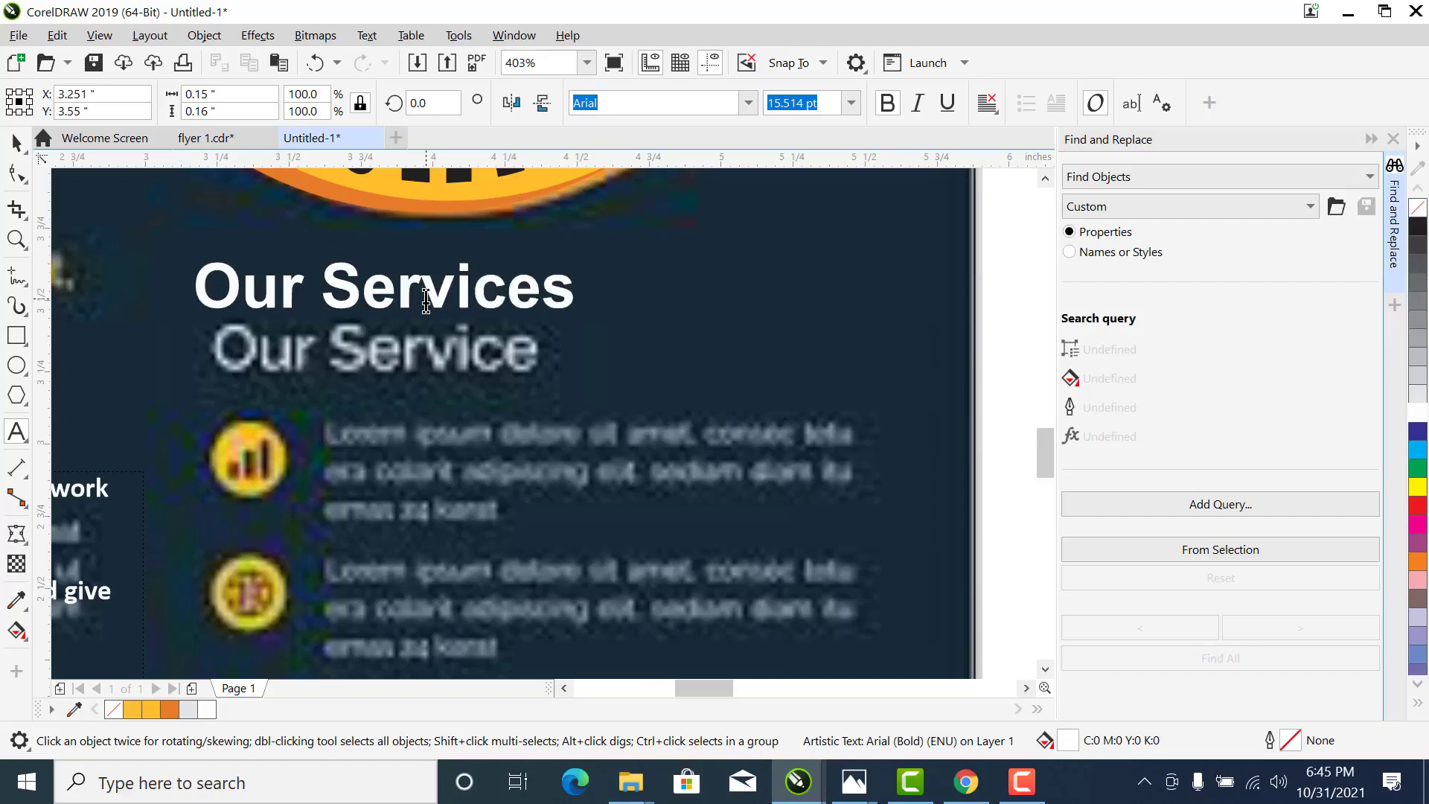
{"action": "key", "text": "Escape"}
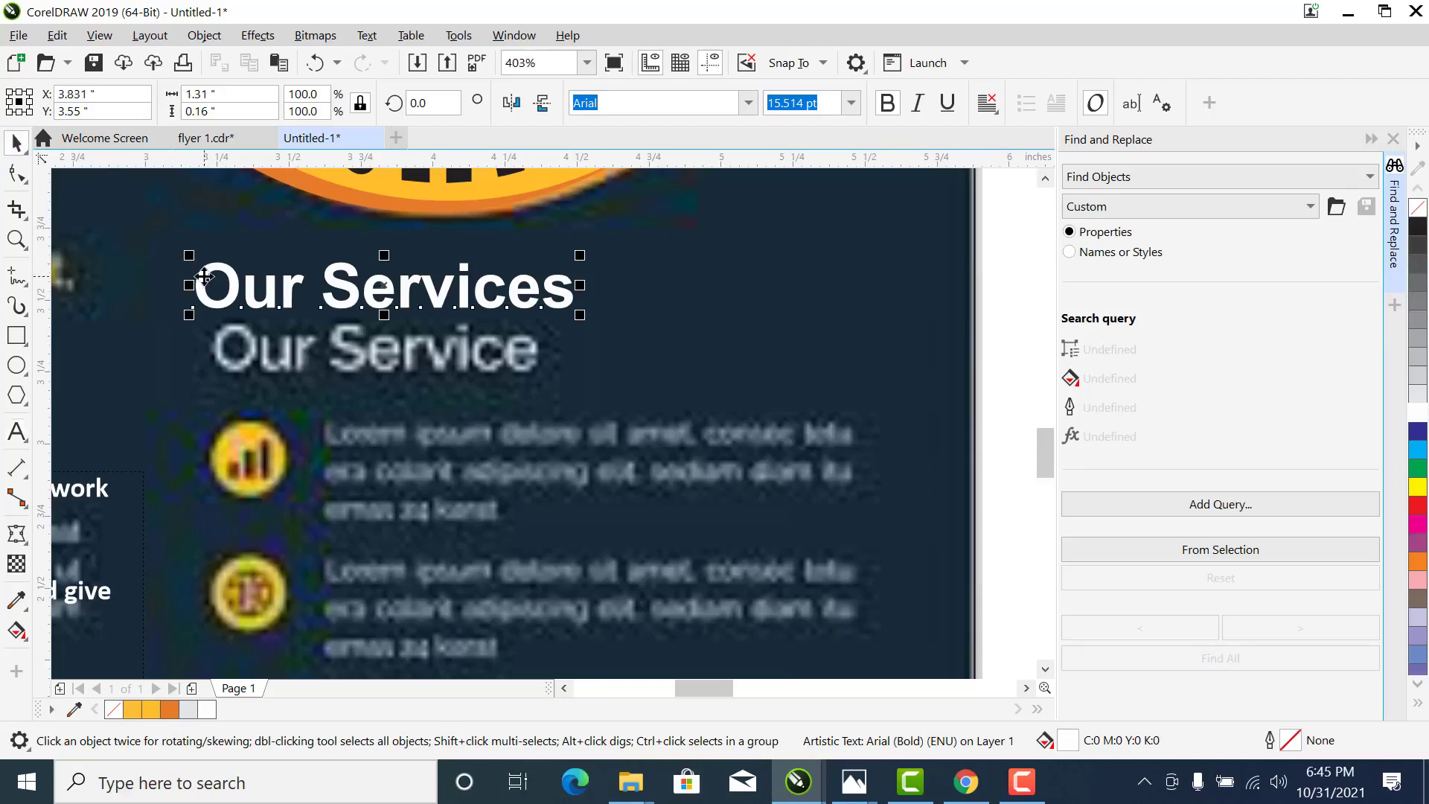
{"action": "left_click_drag", "start_coordinate": [203, 276], "coordinate": [220, 341]}
Move the services description text onto the flyer's service section and narrow its frame to about 2.76 inches
{"action": "scroll", "coordinate": [223, 341], "scroll_direction": "down", "scroll_amount": 5}
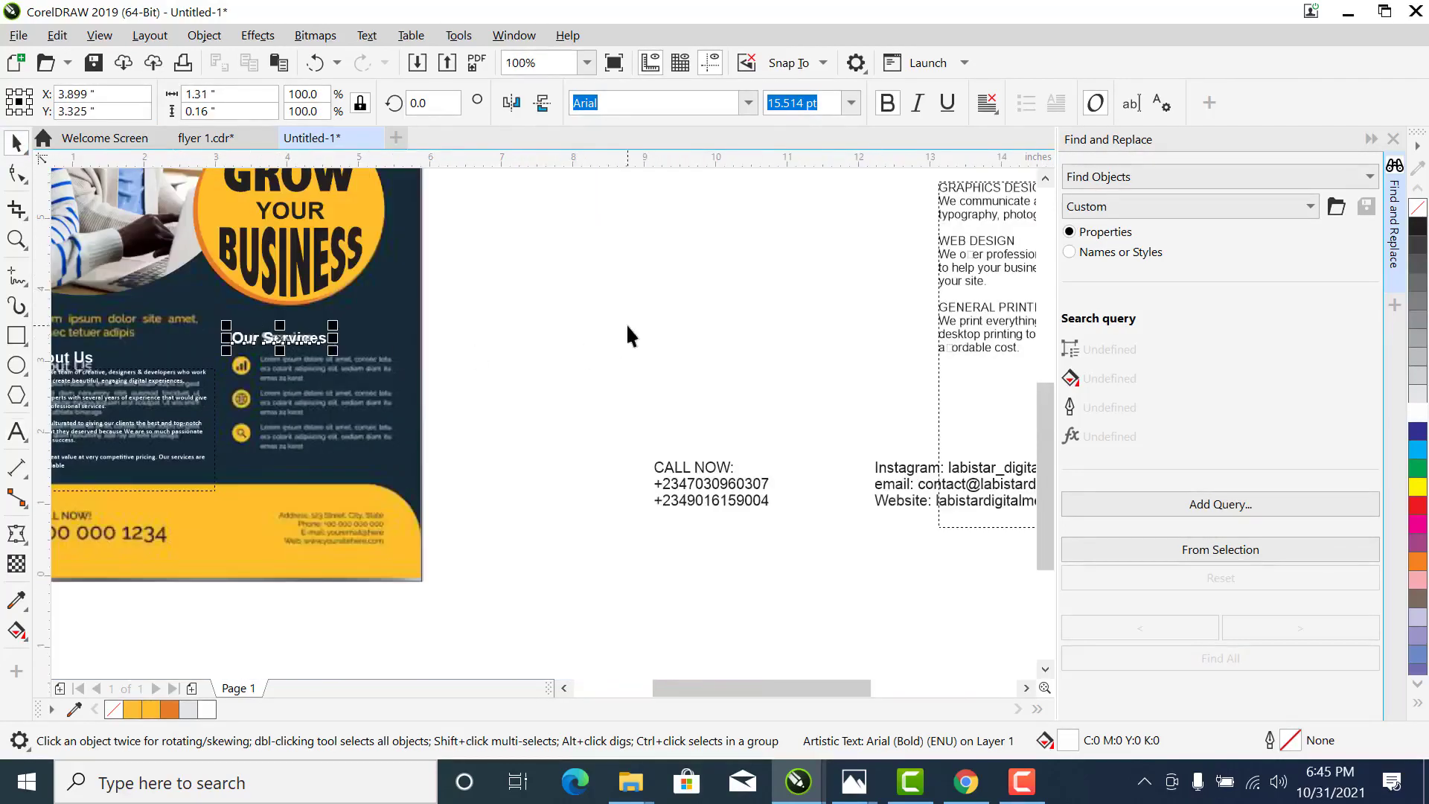
{"action": "scroll", "coordinate": [627, 323], "scroll_direction": "down", "scroll_amount": 4}
{"action": "key", "text": "z"}
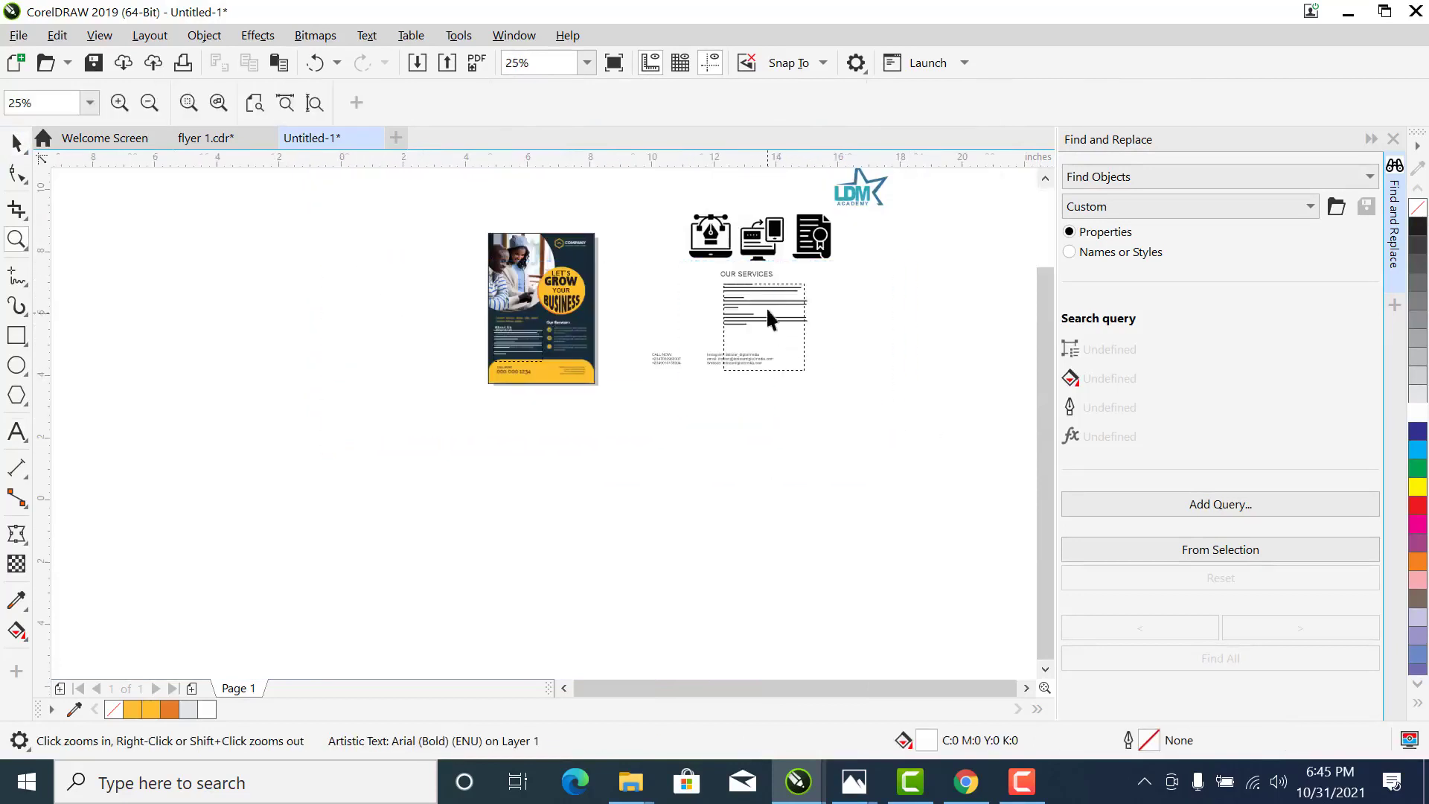
{"action": "scroll", "coordinate": [770, 298], "scroll_direction": "up", "scroll_amount": 2}
{"action": "key", "text": "space"}
{"action": "left_click_drag", "start_coordinate": [725, 356], "coordinate": [485, 408]}
{"action": "key", "text": "space"}
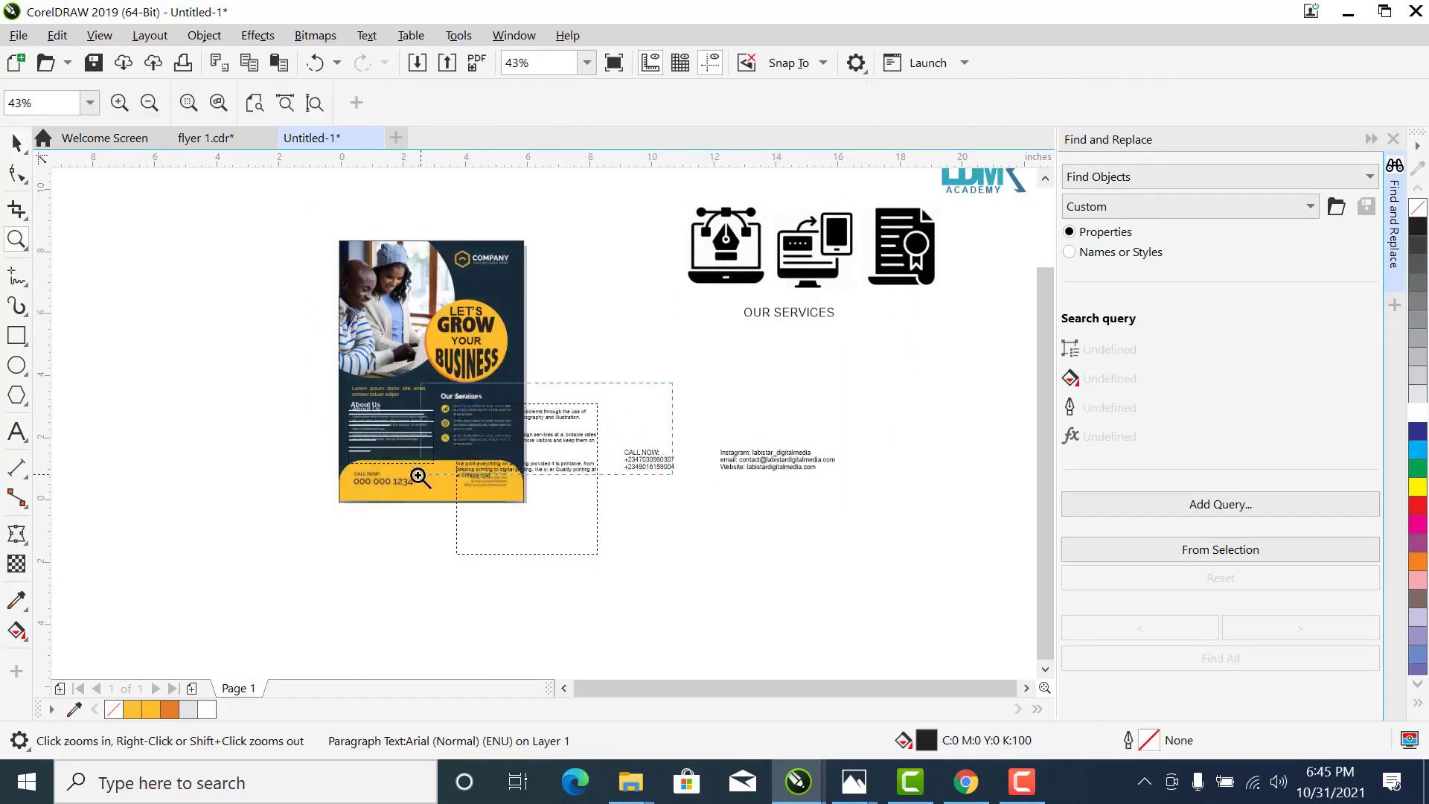
{"action": "left_click_drag", "start_coordinate": [419, 476], "coordinate": [672, 383]}
{"action": "key", "text": "space"}
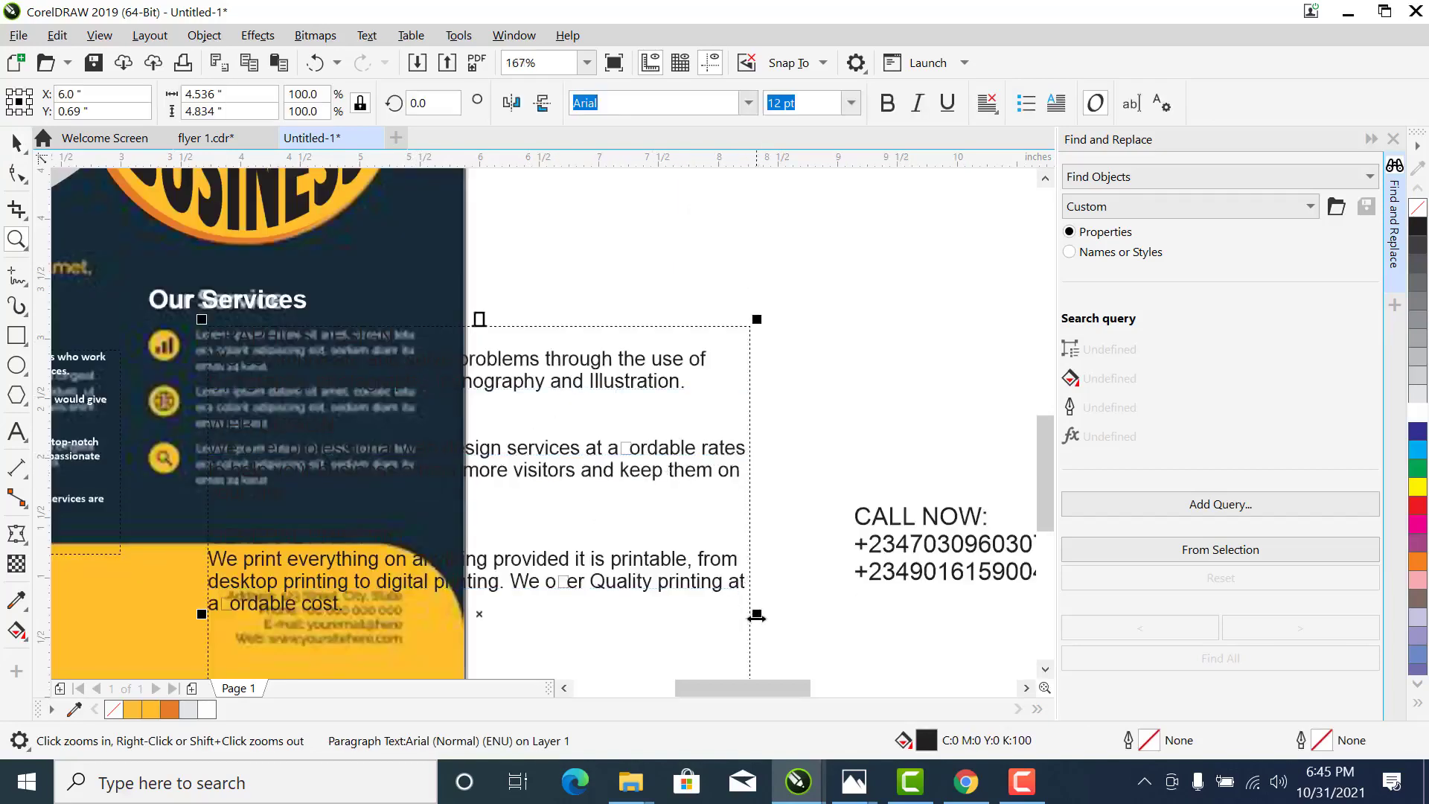
{"action": "left_click_drag", "start_coordinate": [757, 616], "coordinate": [547, 624]}
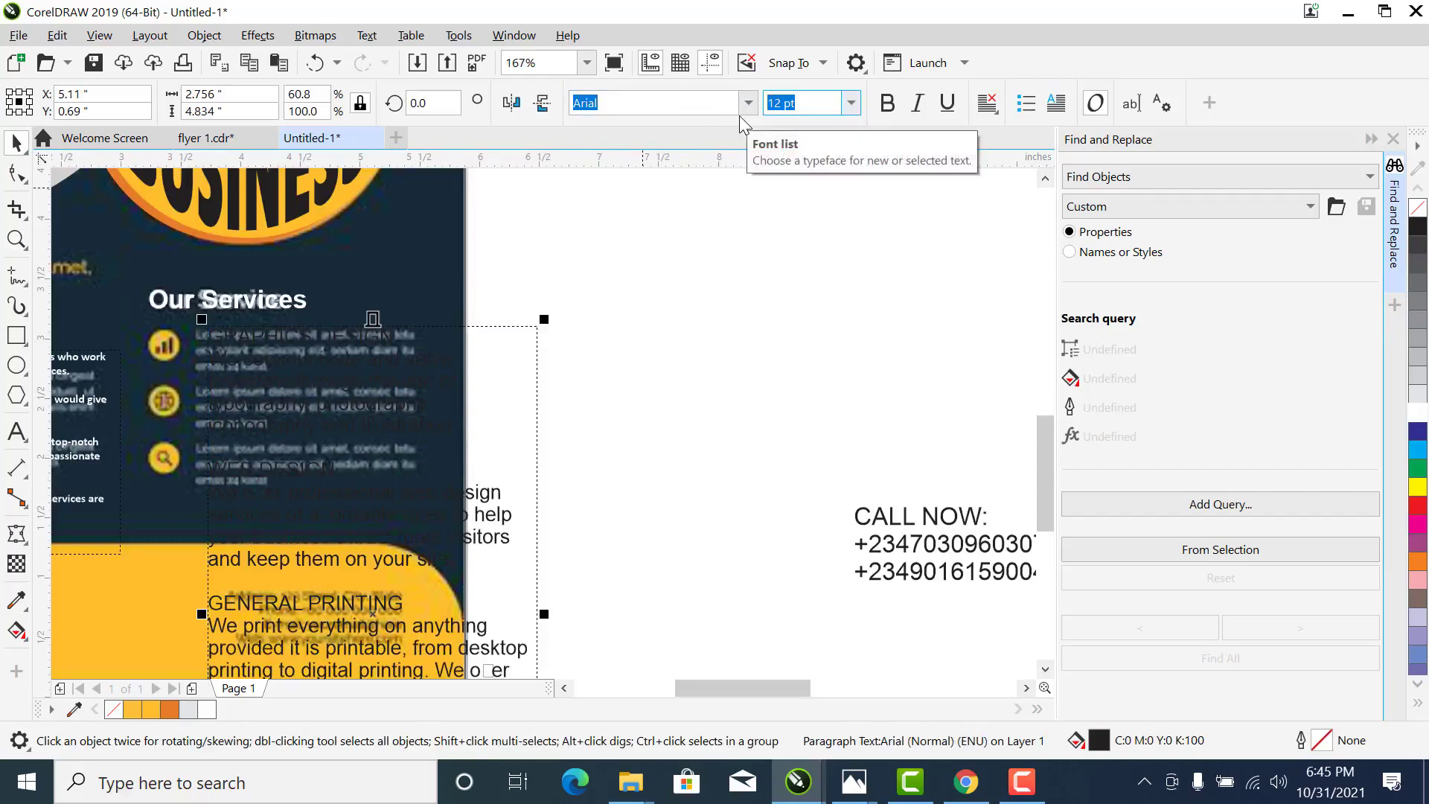
Set the services description to 7 pt Calibri and shift its frame slightly left and up within the service section
{"action": "type", "text": "7"}
{"action": "key", "text": "Return"}
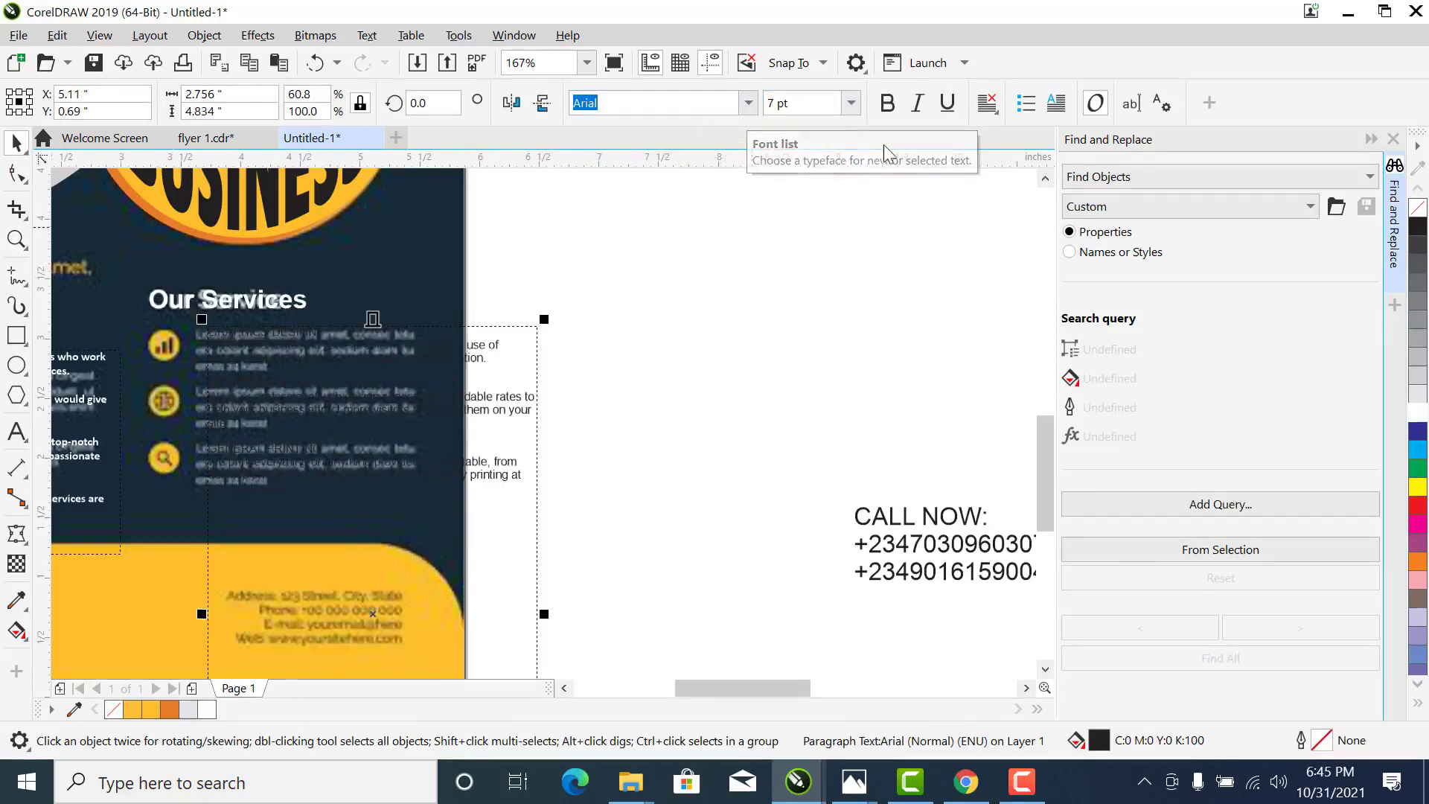
{"action": "left_click", "coordinate": [748, 103]}
{"action": "left_click", "coordinate": [729, 165]}
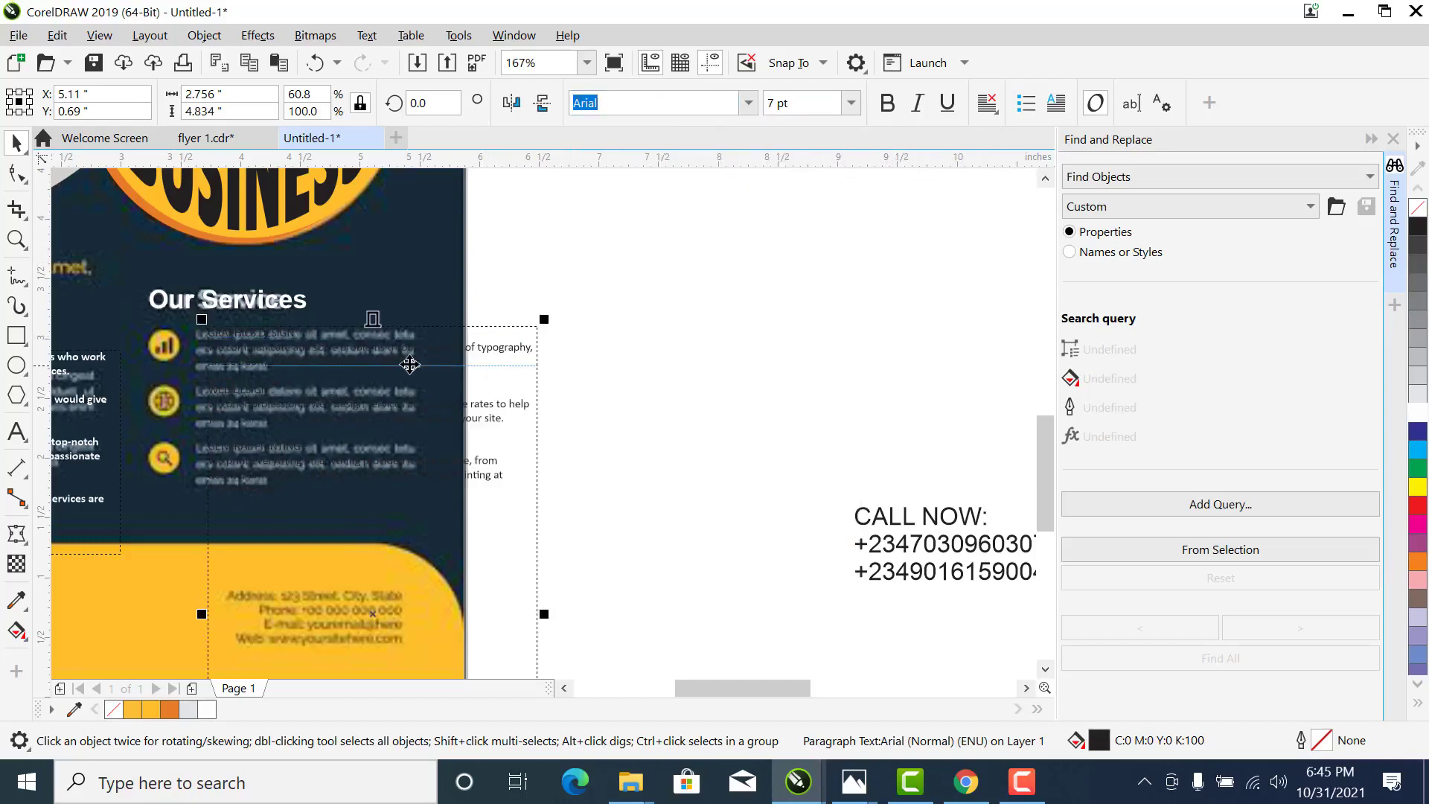
{"action": "mouse_move", "coordinate": [409, 363]}
{"action": "left_mouse_down"}
{"action": "mouse_move", "coordinate": [378, 363]}
{"action": "mouse_move", "coordinate": [402, 350]}
{"action": "left_mouse_up"}
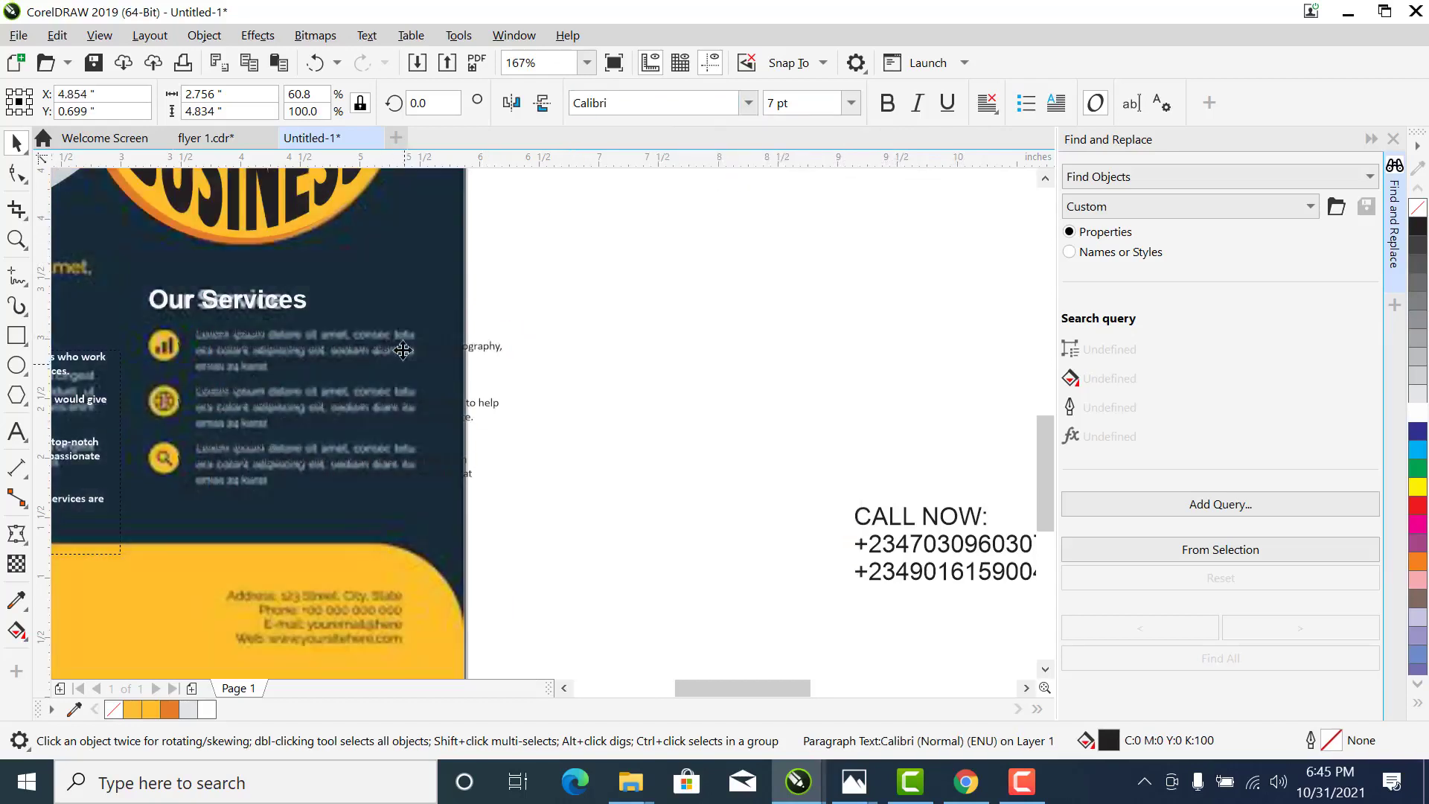
{"action": "left_click", "coordinate": [794, 344]}
Move the About Us heading and its paragraph together upward, over the sample's yellow intro text
{"action": "scroll", "coordinate": [794, 345], "scroll_direction": "down", "scroll_amount": 3}
{"action": "key", "text": "z"}
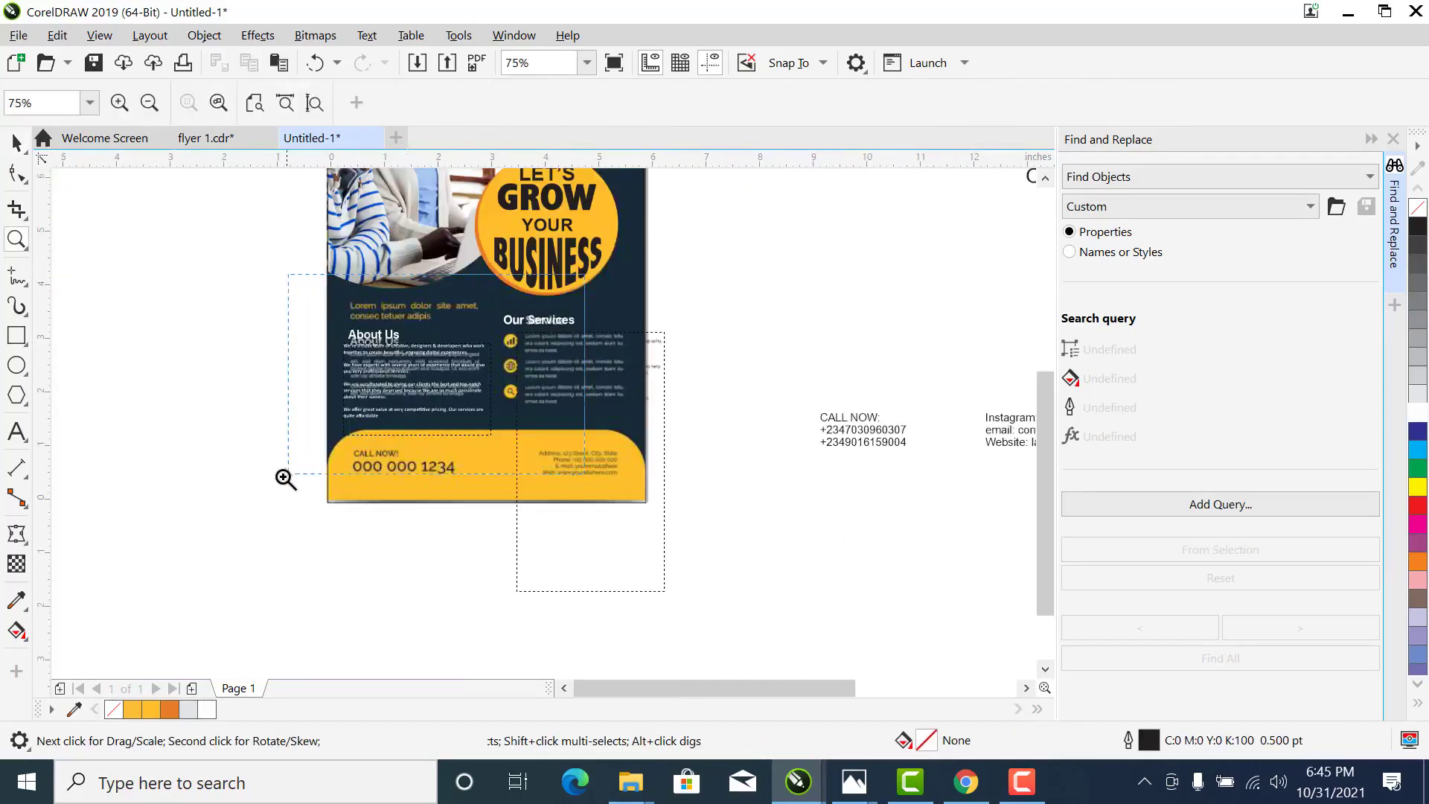
{"action": "left_click_drag", "start_coordinate": [284, 478], "coordinate": [579, 273]}
{"action": "key", "text": "space"}
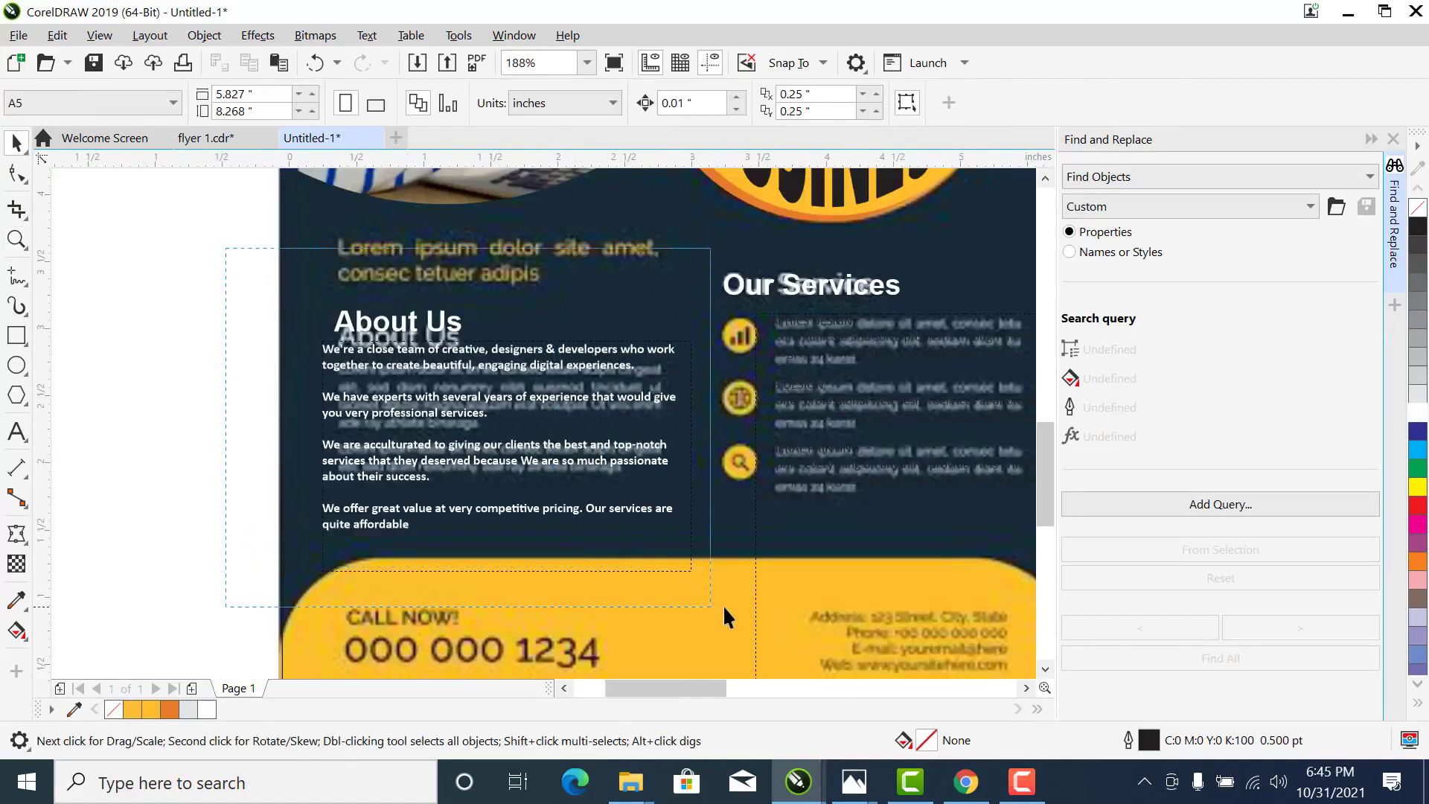
{"action": "left_click_drag", "start_coordinate": [726, 617], "coordinate": [316, 301]}
{"action": "left_click_drag", "start_coordinate": [581, 492], "coordinate": [575, 424]}
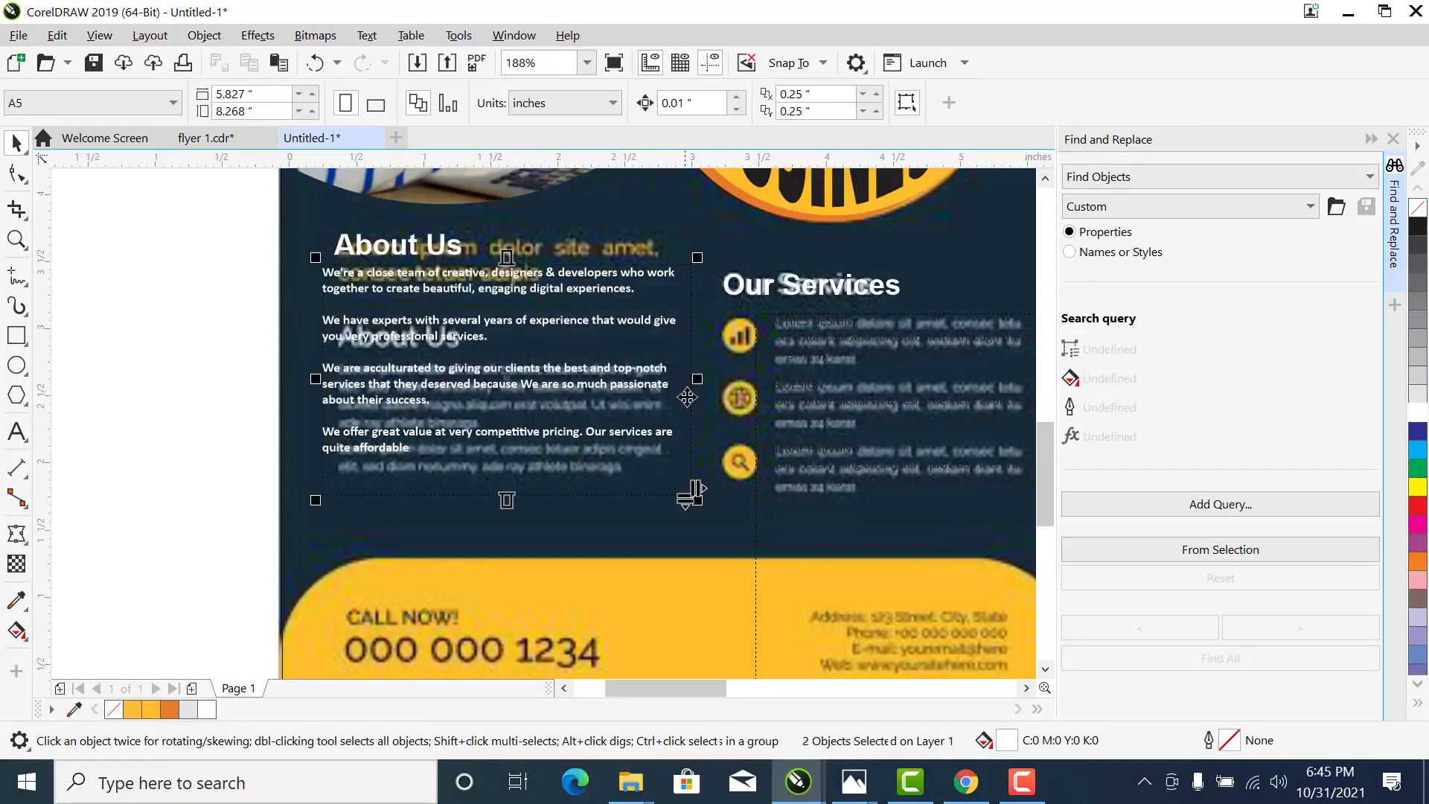
Resize the About Us paragraph frame to about 2.41 inches wide and 1.89 inches high
{"action": "left_click", "coordinate": [687, 397]}
{"action": "left_click_drag", "start_coordinate": [692, 379], "coordinate": [661, 416]}
{"action": "left_click_drag", "start_coordinate": [485, 495], "coordinate": [484, 524]}
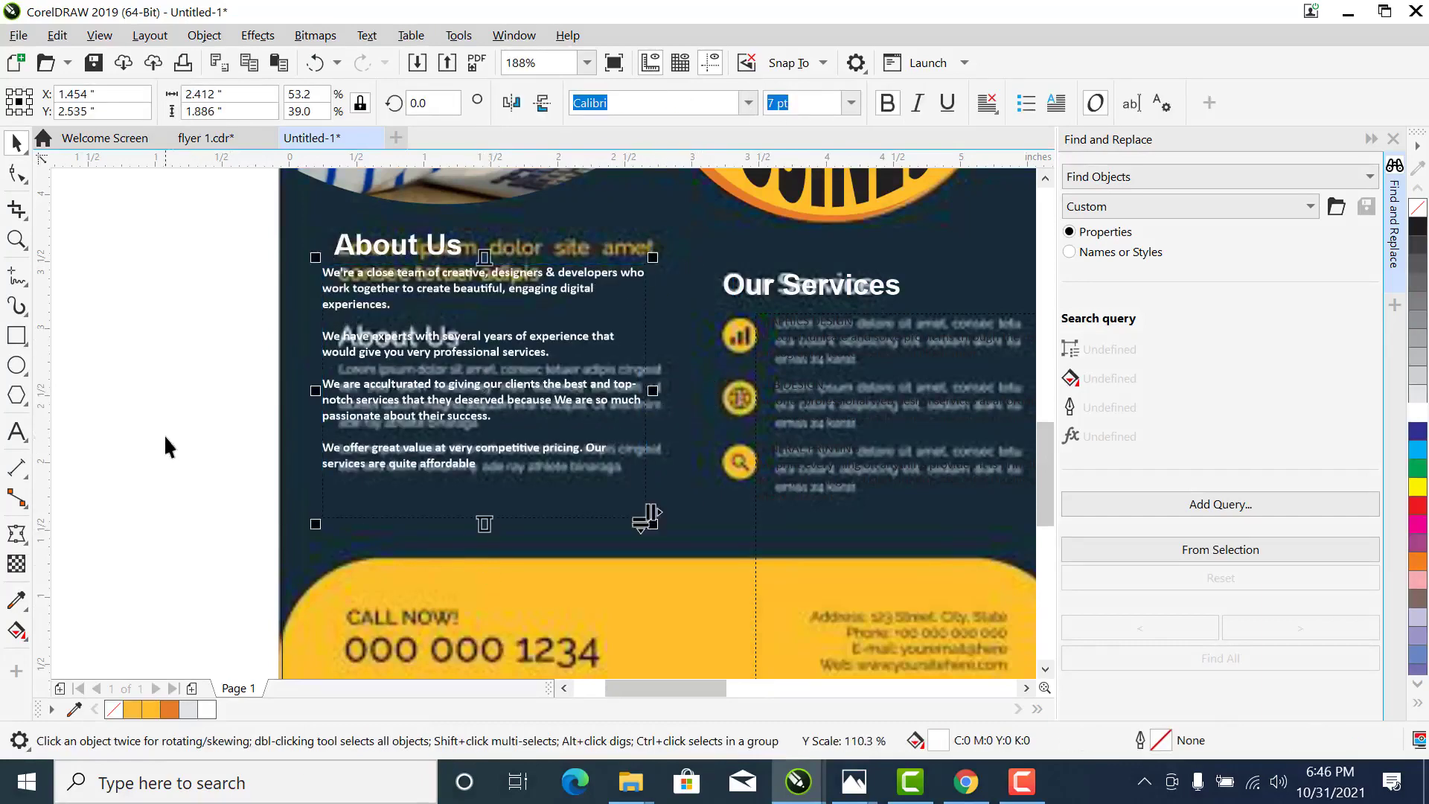
Add a full stop after "affordable" at the end of the About Us paragraph
{"action": "left_click", "coordinate": [347, 406]}
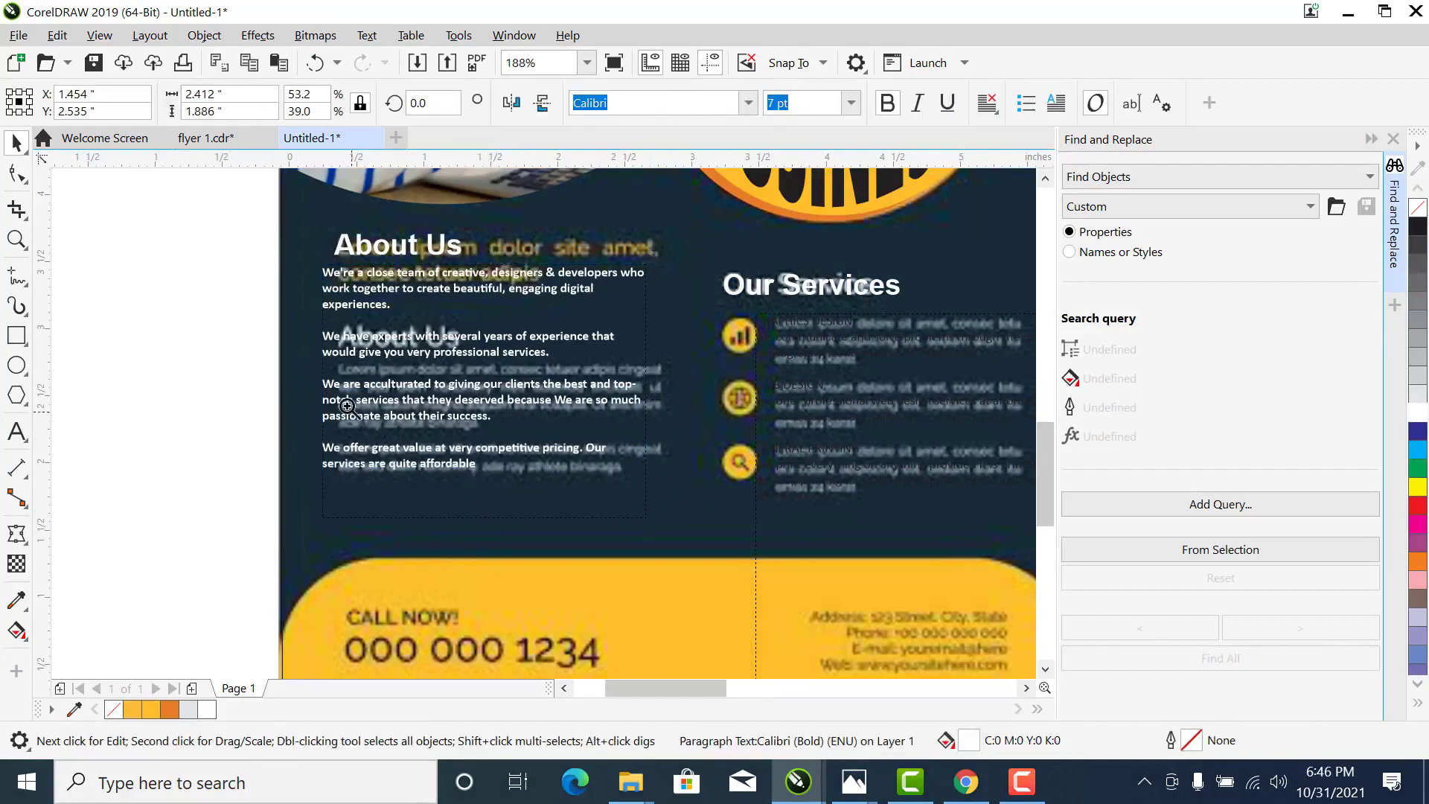
{"action": "scroll", "coordinate": [456, 478], "scroll_direction": "up", "scroll_amount": 5}
{"action": "left_click", "coordinate": [527, 426]}
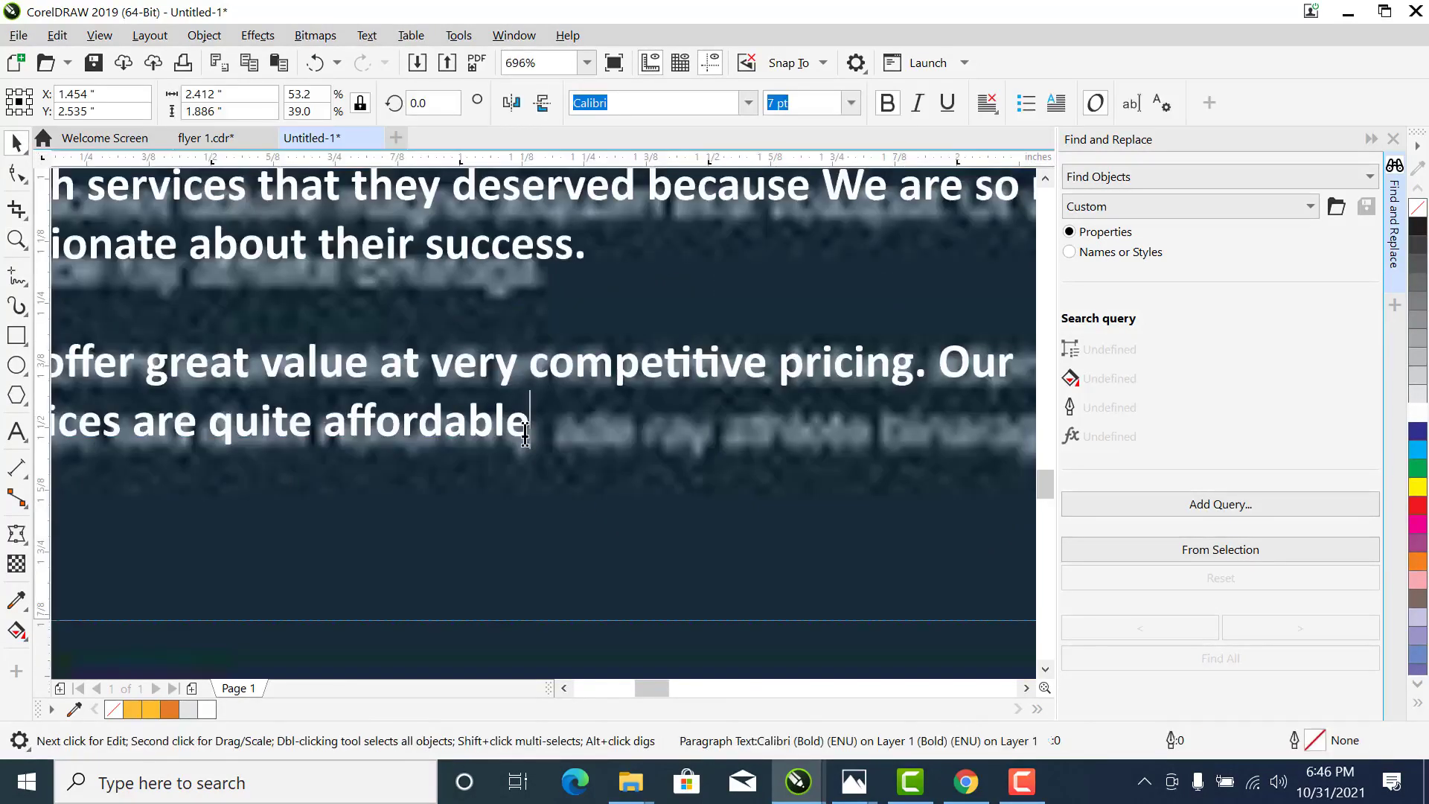
{"action": "type", "text": "."}
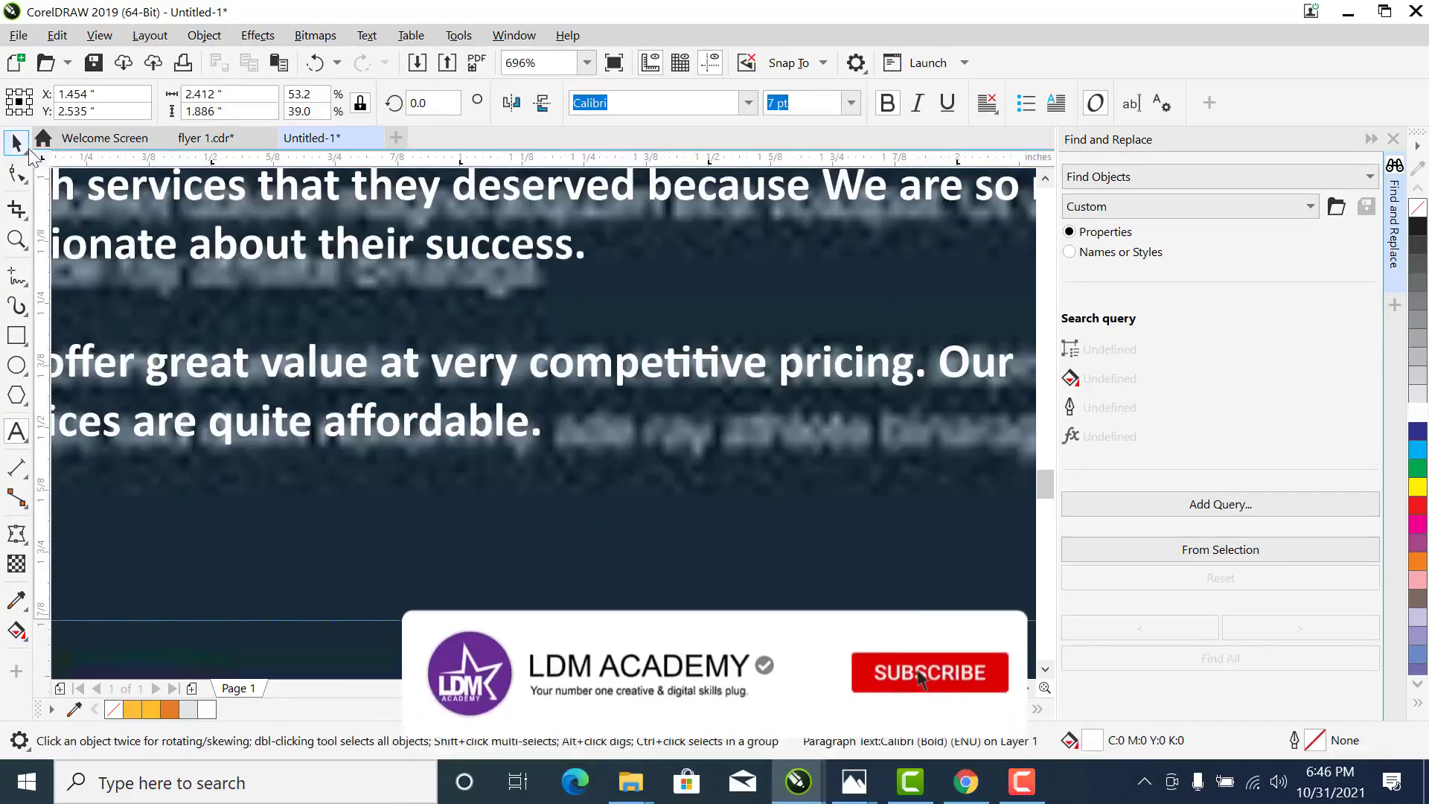
{"action": "scroll", "coordinate": [840, 428], "scroll_direction": "down", "scroll_amount": 3}
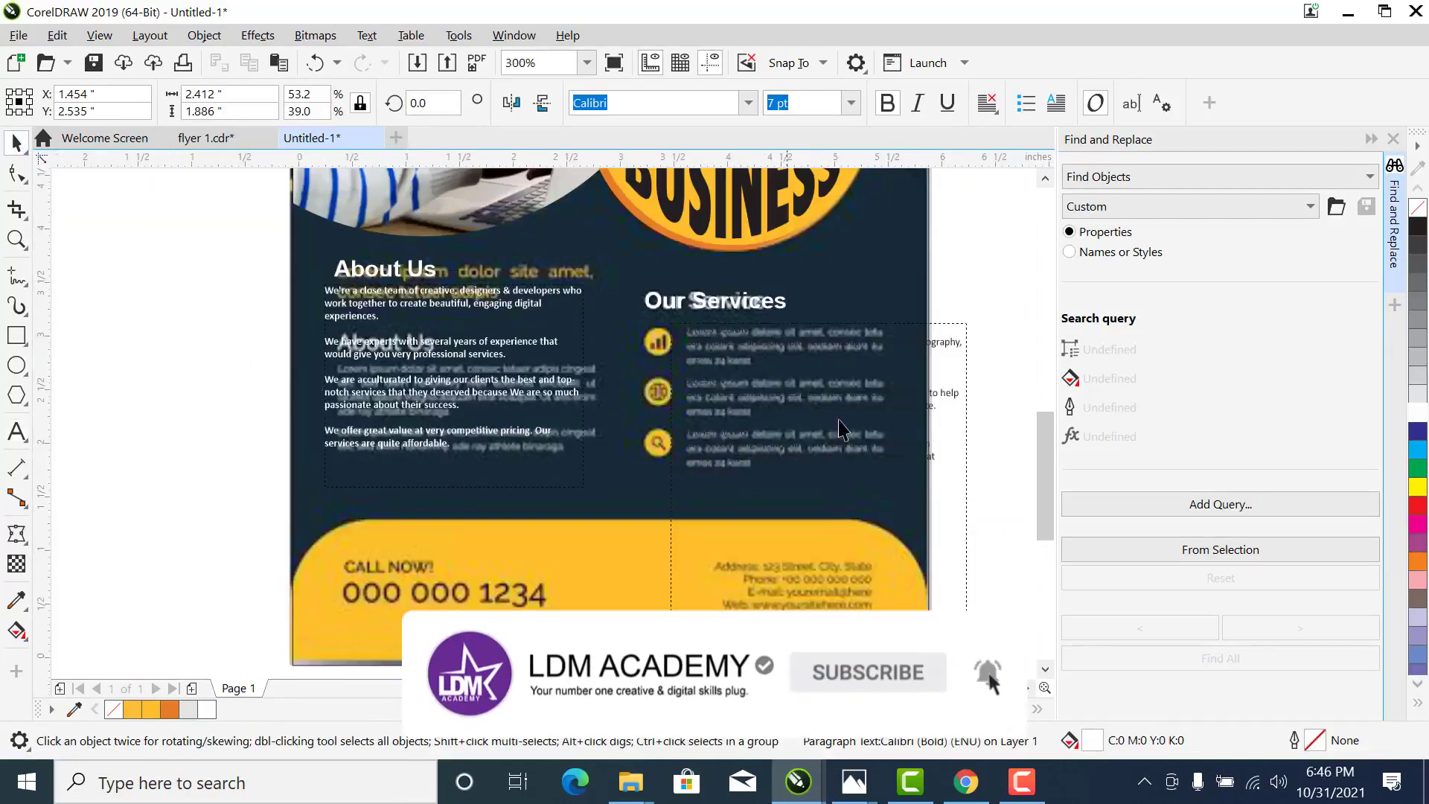
{"action": "key", "text": "z"}
{"action": "left_click", "coordinate": [734, 372]}
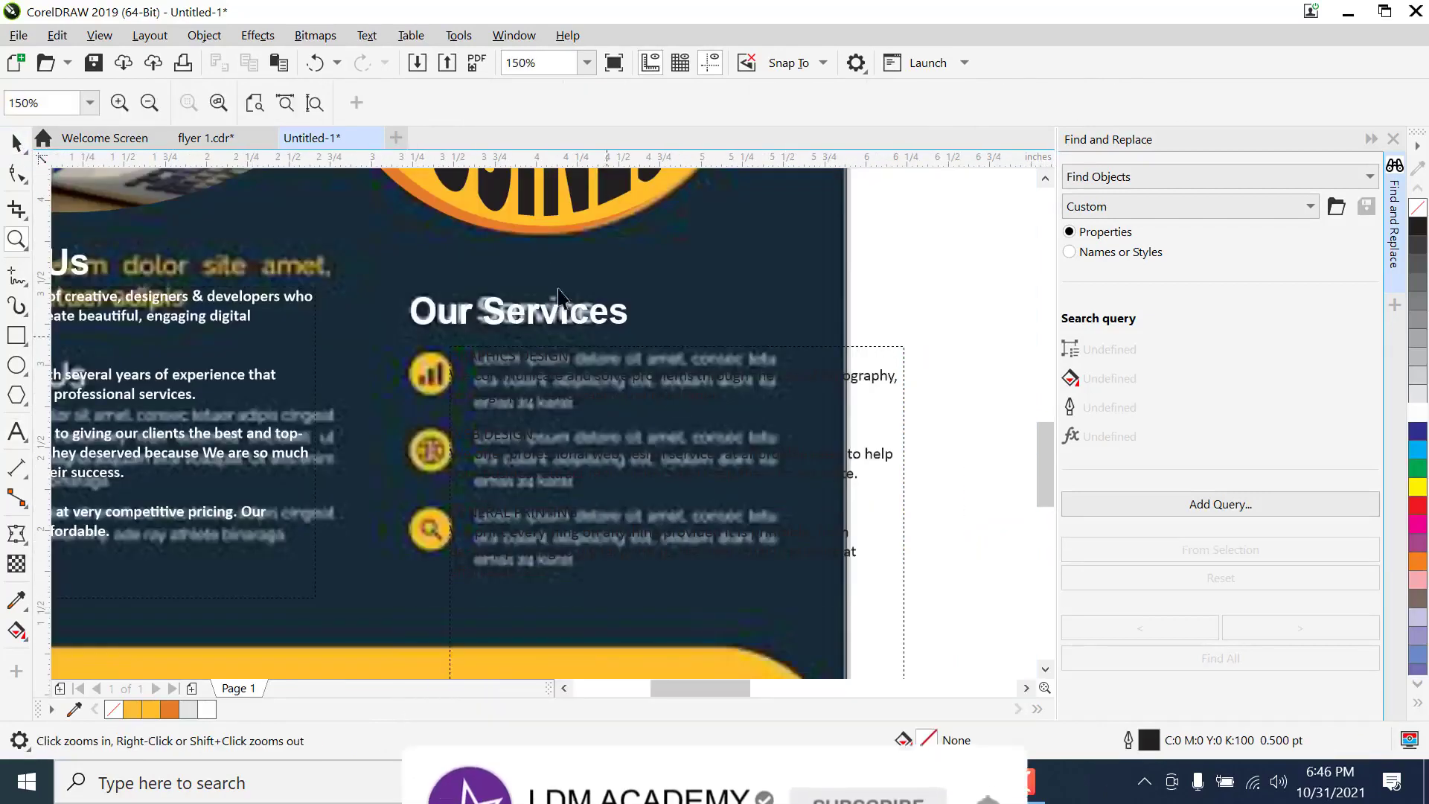
{"action": "key", "text": "space"}
{"action": "left_click_drag", "start_coordinate": [520, 312], "coordinate": [497, 285]}
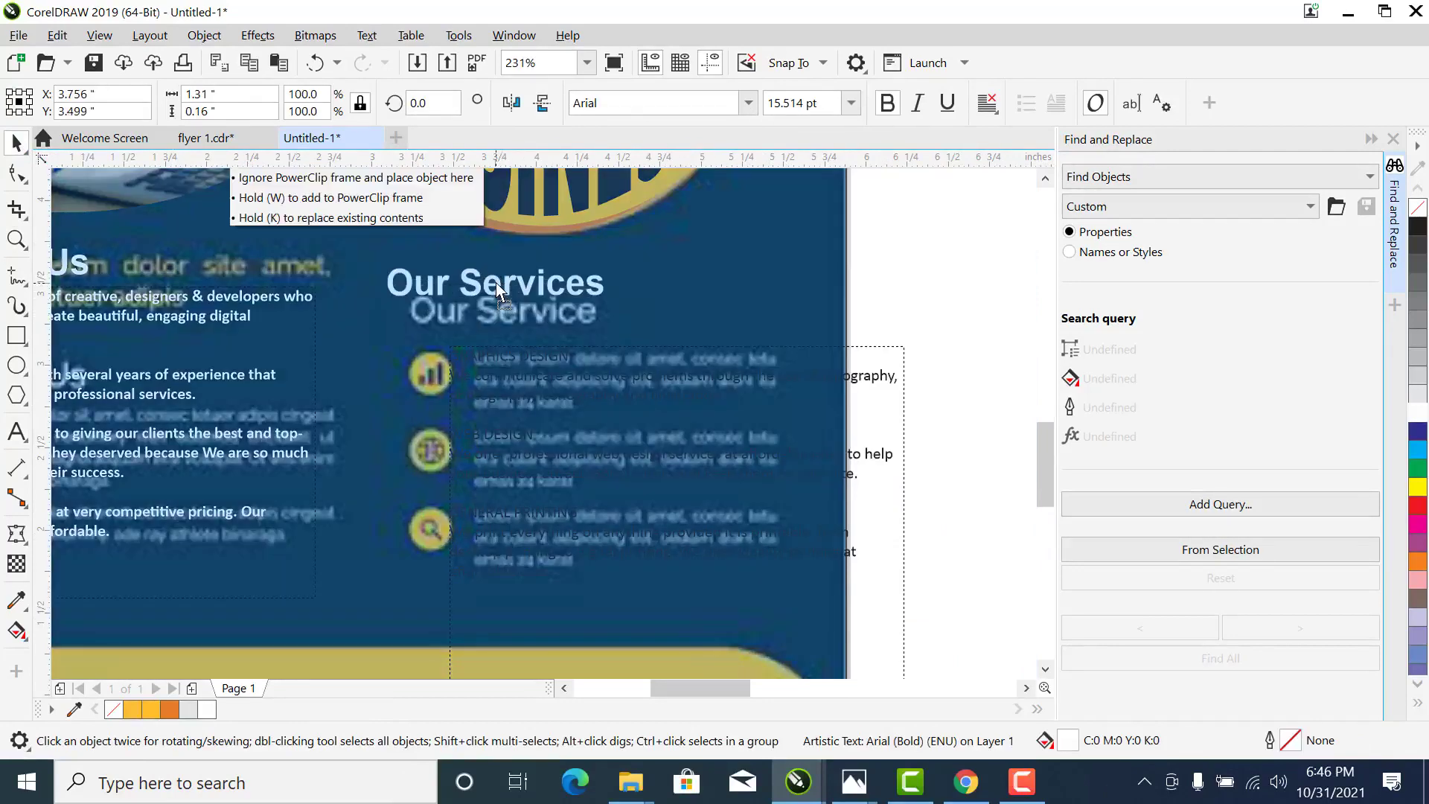
{"action": "key", "text": "Escape"}
{"action": "left_click", "coordinate": [957, 310]}
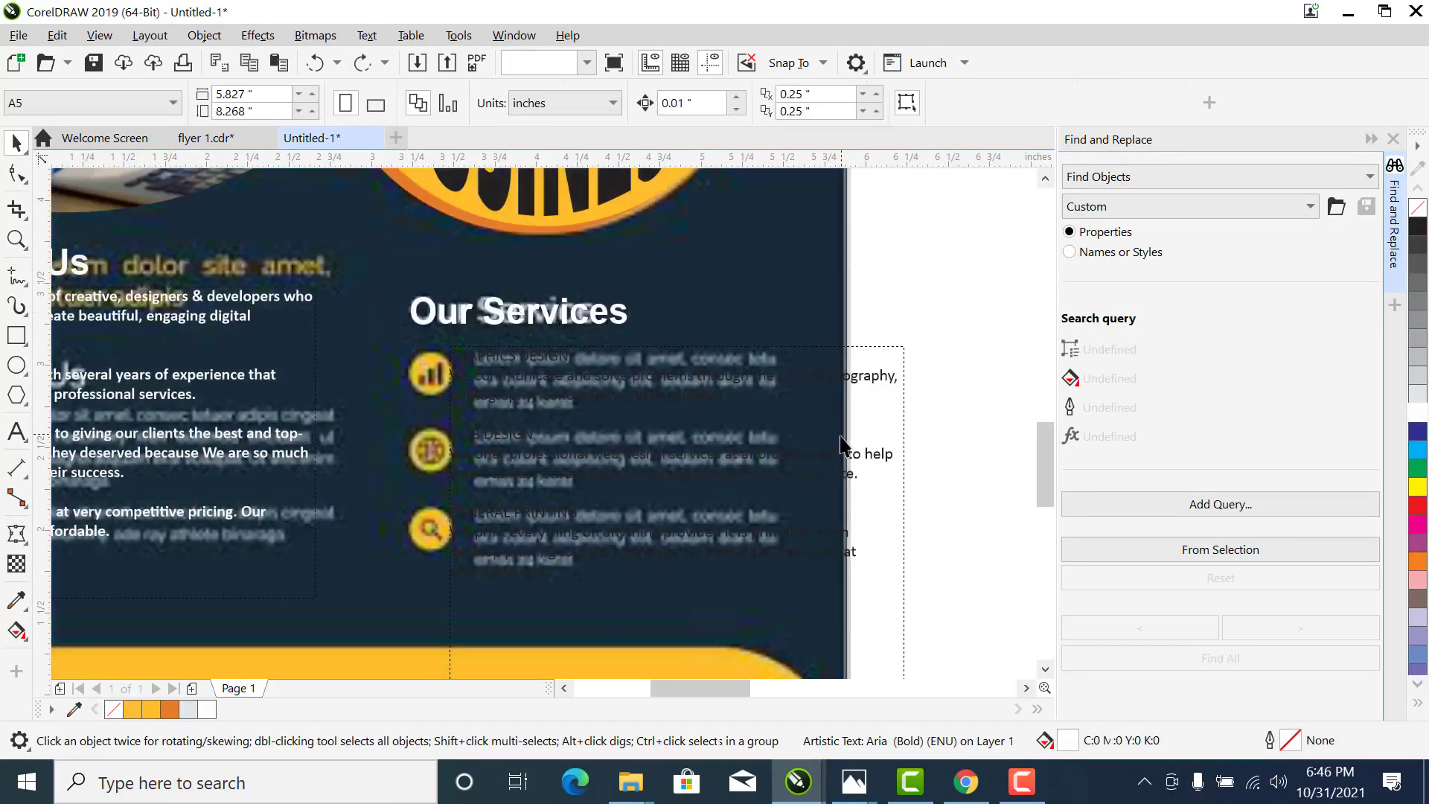
Narrow the services description frame to about 2.28 inches wide so its text fits inside the flyer's edge
{"action": "scroll", "coordinate": [892, 459], "scroll_direction": "down", "scroll_amount": 2}
{"action": "key", "text": "z"}
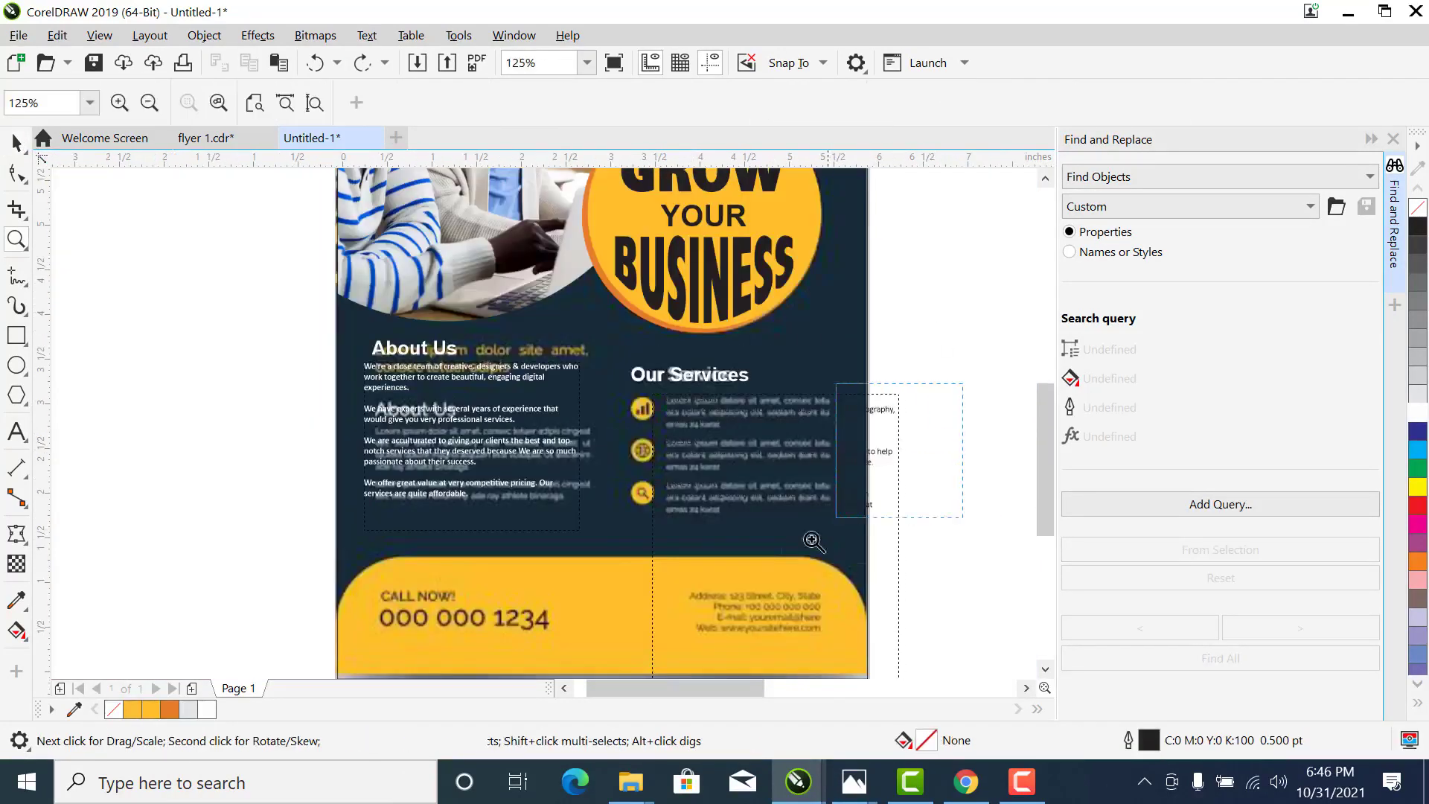
{"action": "left_click", "coordinate": [597, 650]}
{"action": "key", "text": "space"}
{"action": "left_click", "coordinate": [698, 425]}
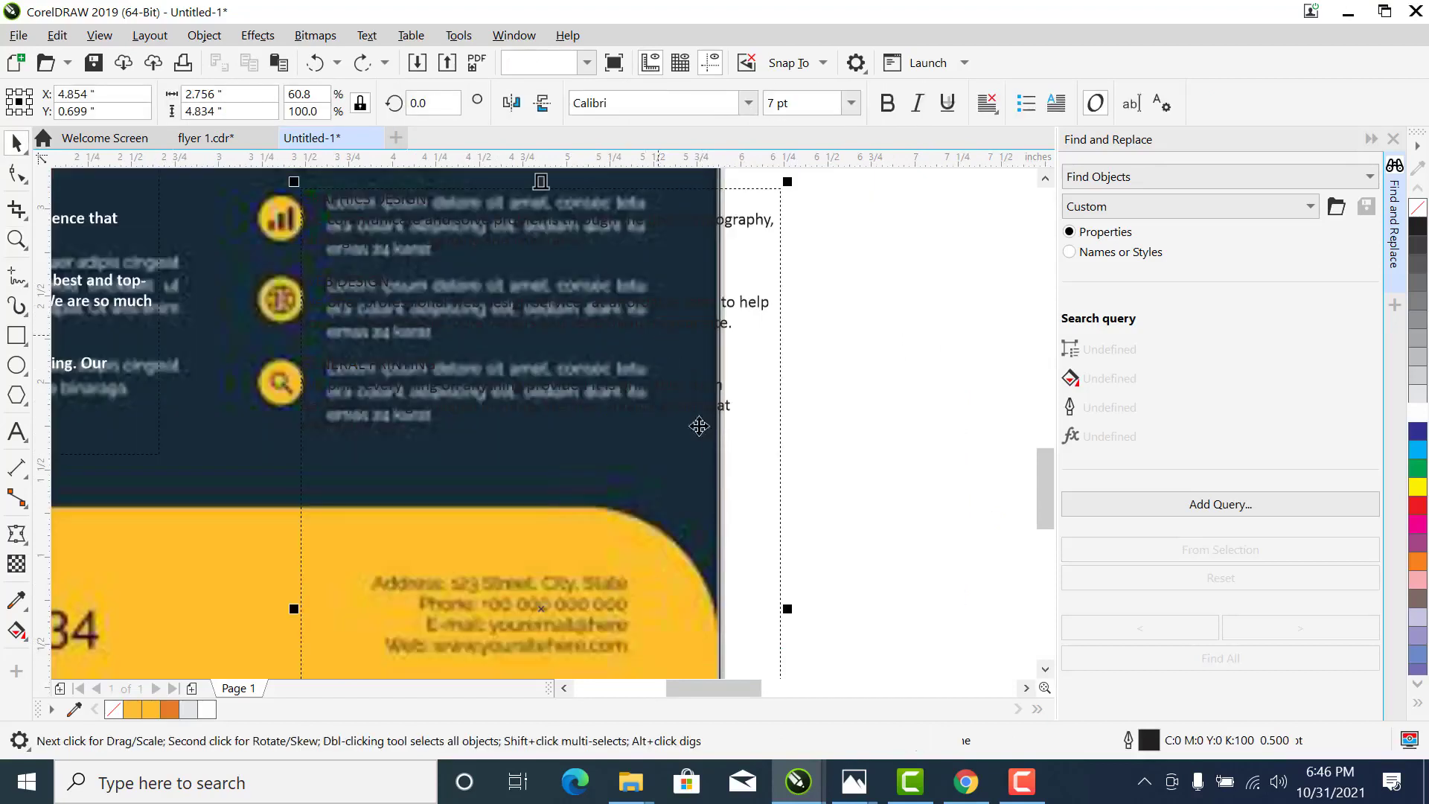
{"action": "left_click_drag", "start_coordinate": [787, 610], "coordinate": [706, 629]}
{"action": "scroll", "coordinate": [590, 334], "scroll_direction": "down", "scroll_amount": 2}
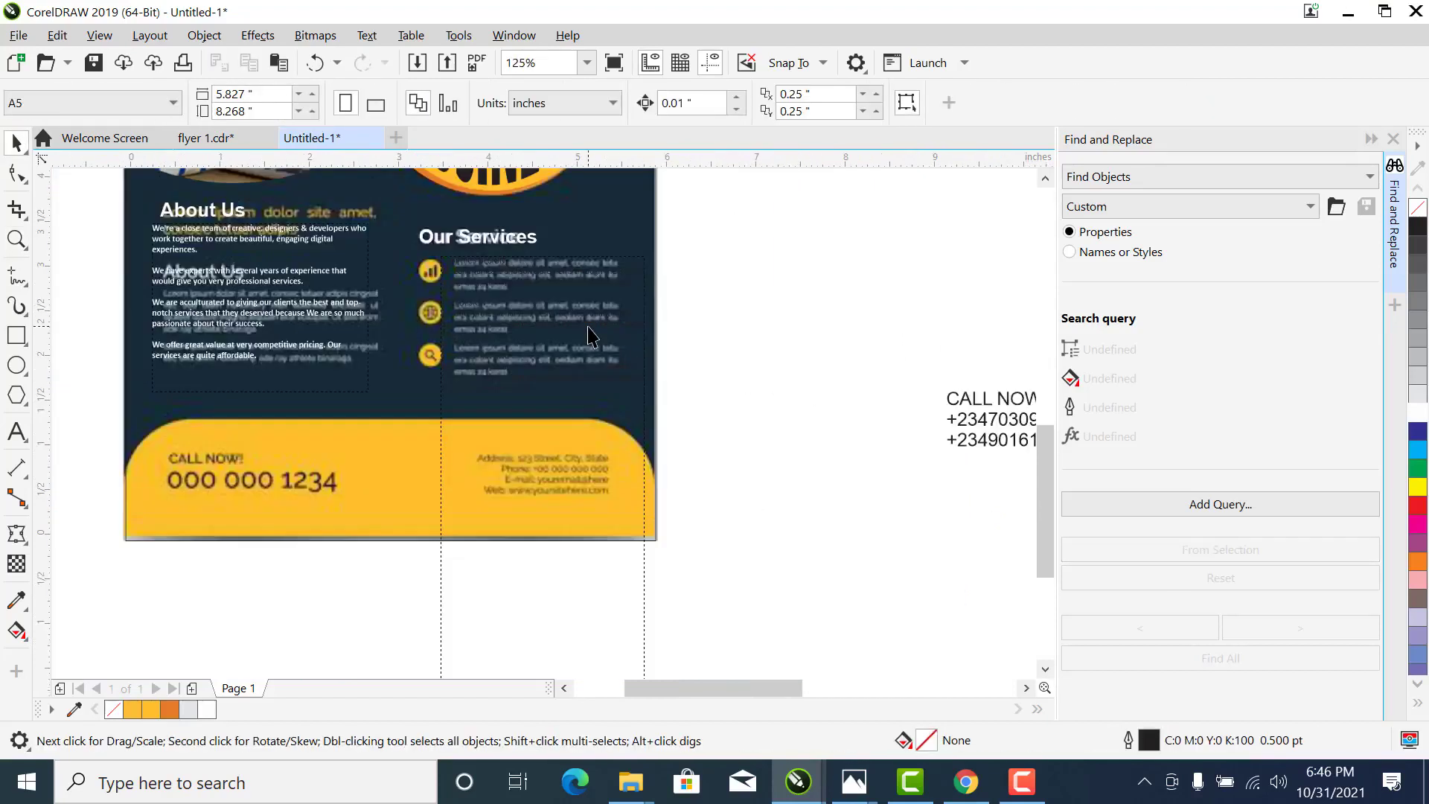
Colour the services description text white and shift its frame slightly right, clear of the round icons
{"action": "key", "text": "z"}
{"action": "left_click_drag", "start_coordinate": [392, 214], "coordinate": [721, 427]}
{"action": "key", "text": "space"}
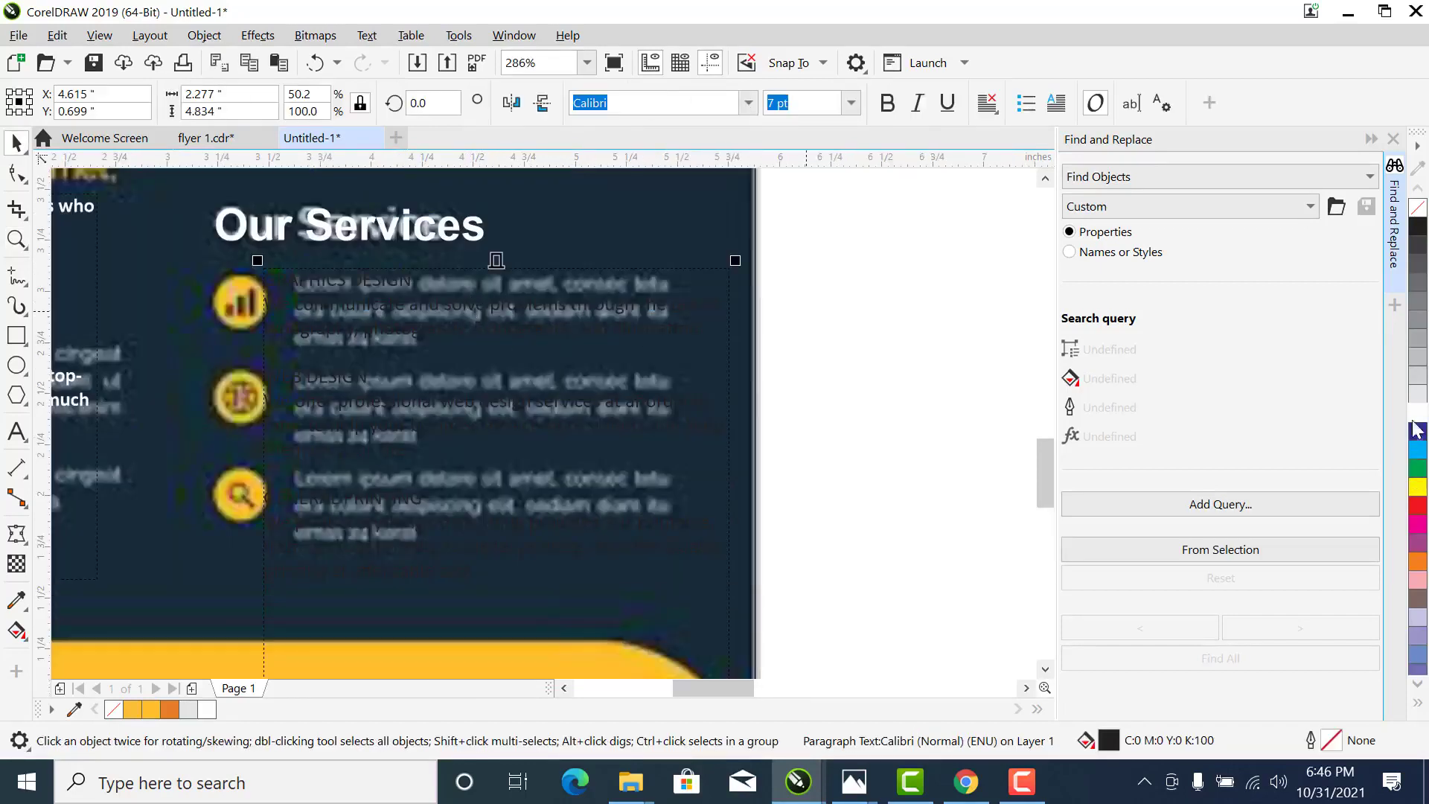
{"action": "left_click", "coordinate": [791, 278]}
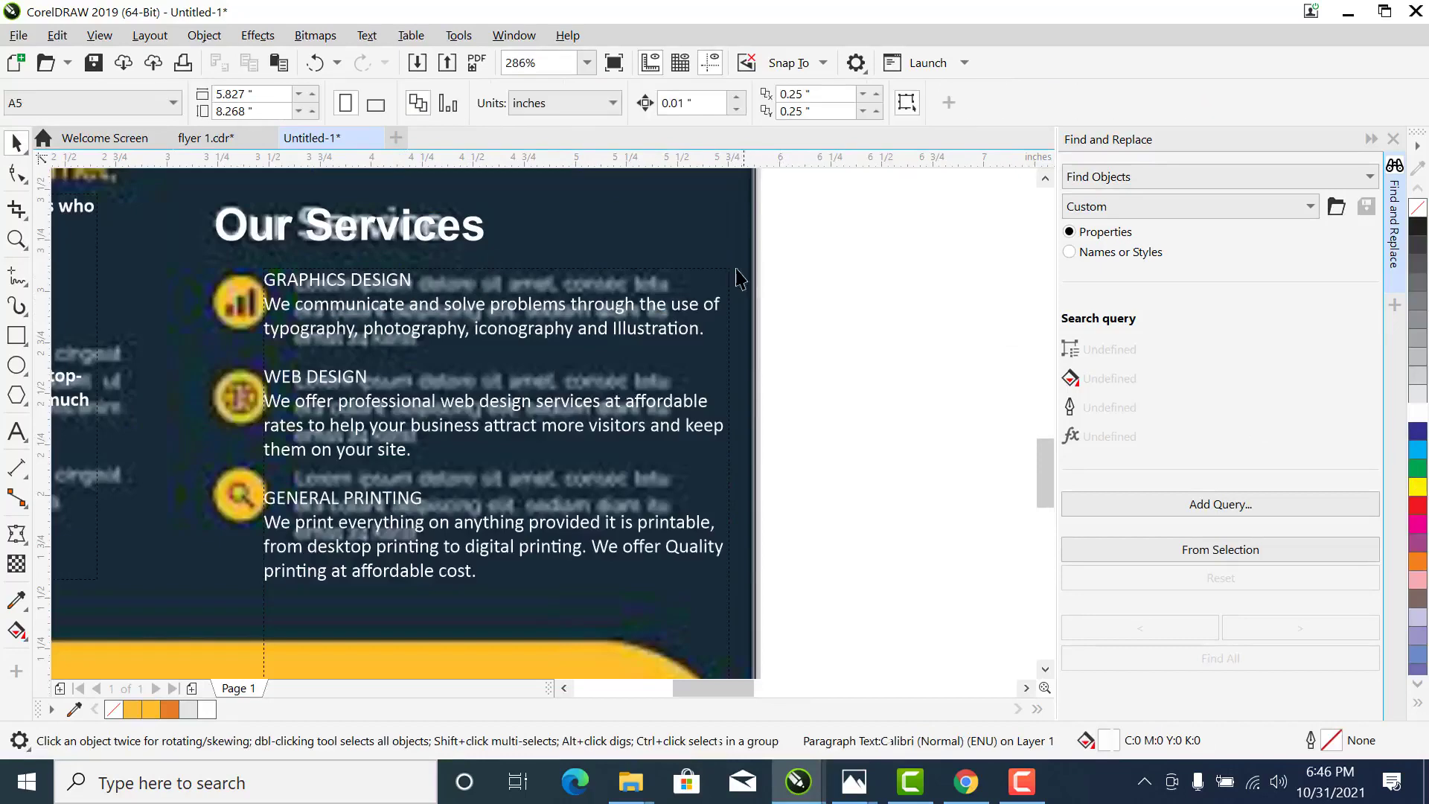
{"action": "left_click", "coordinate": [400, 297]}
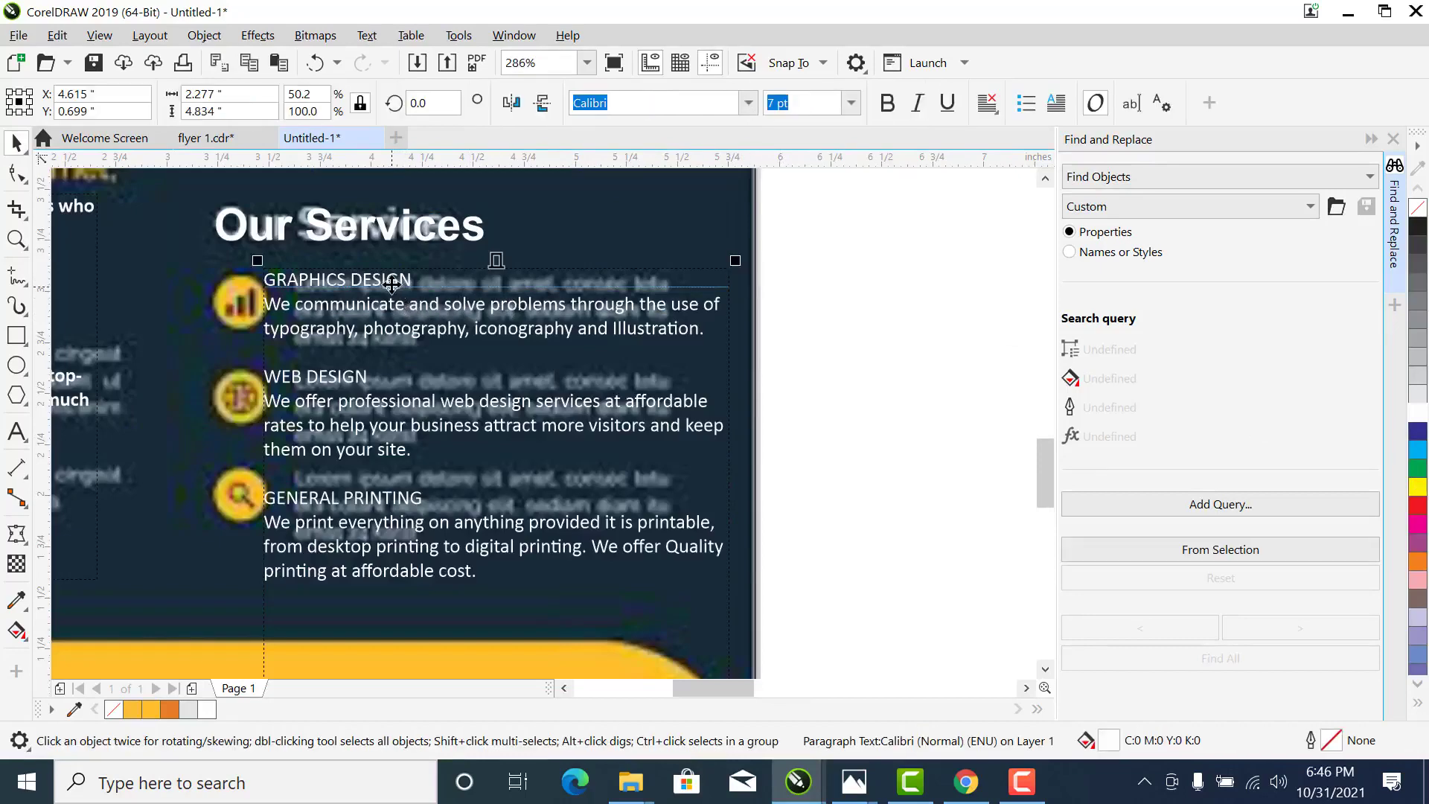
{"action": "left_click_drag", "start_coordinate": [392, 284], "coordinate": [300, 281]}
Make the GRAPHICS DESIGN subheading bold and set it to 9 pt
{"action": "double_click", "coordinate": [405, 281]}
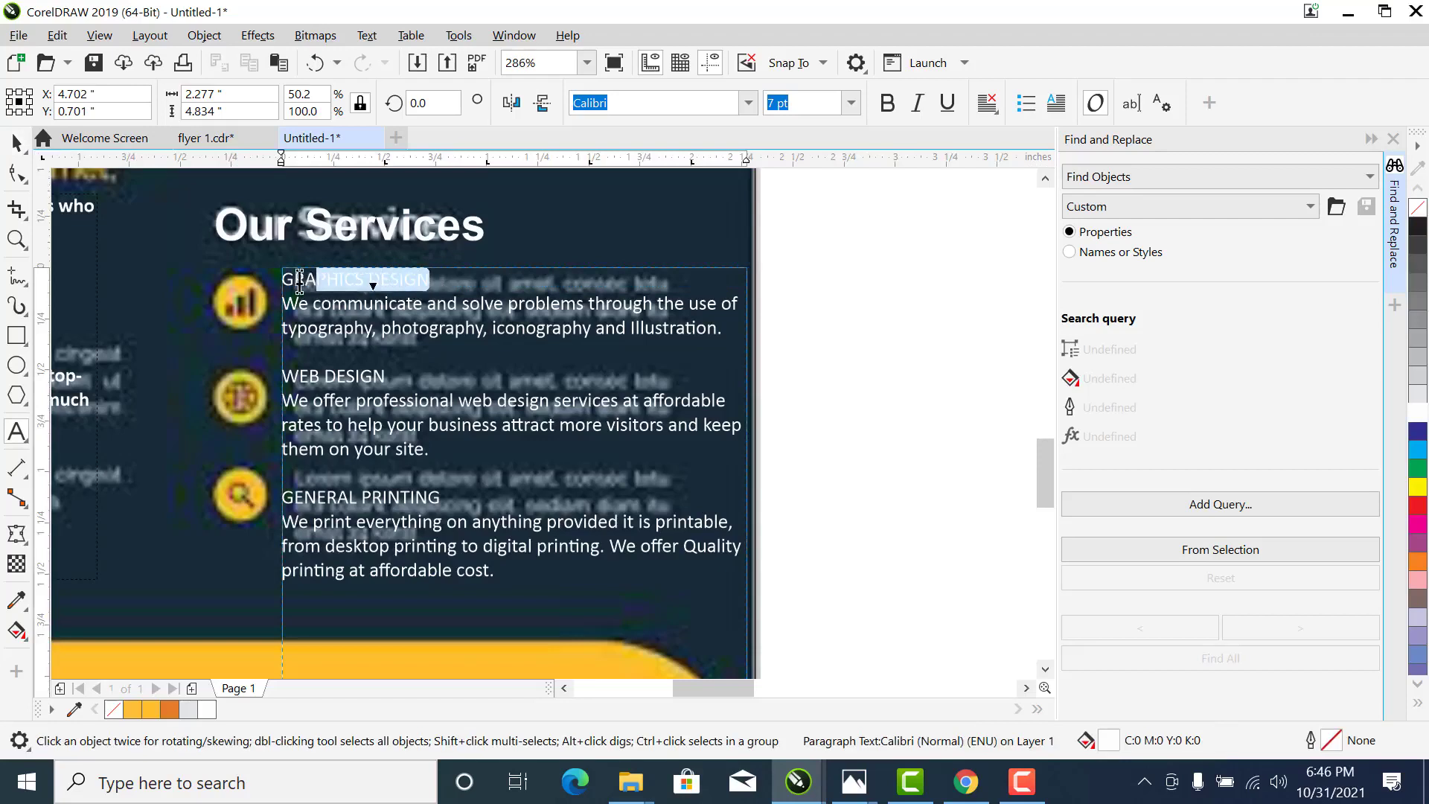
{"action": "left_click", "coordinate": [886, 105]}
{"action": "left_click", "coordinate": [813, 104]}
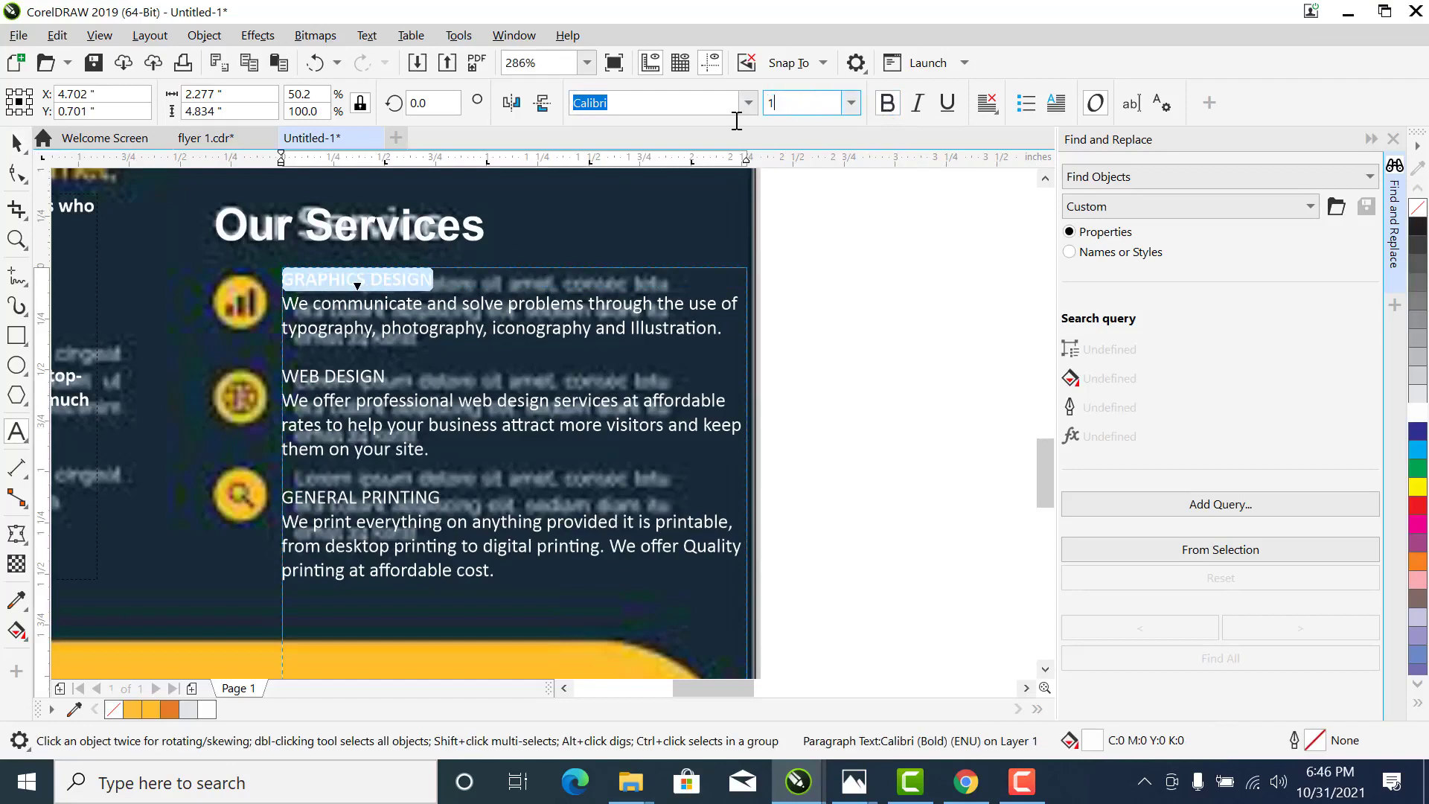
{"action": "type", "text": "10"}
{"action": "key", "text": "Return"}
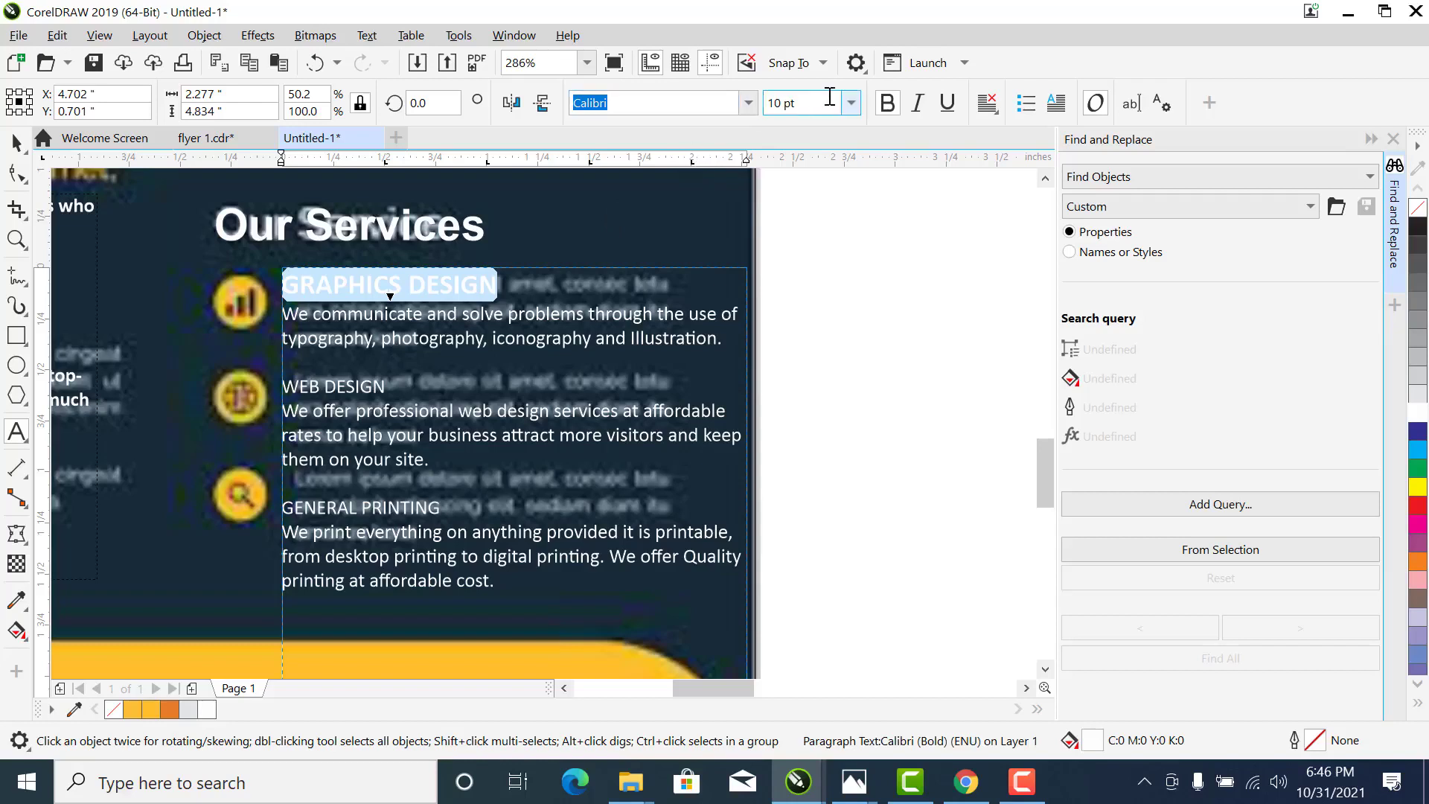
{"action": "type", "text": "9"}
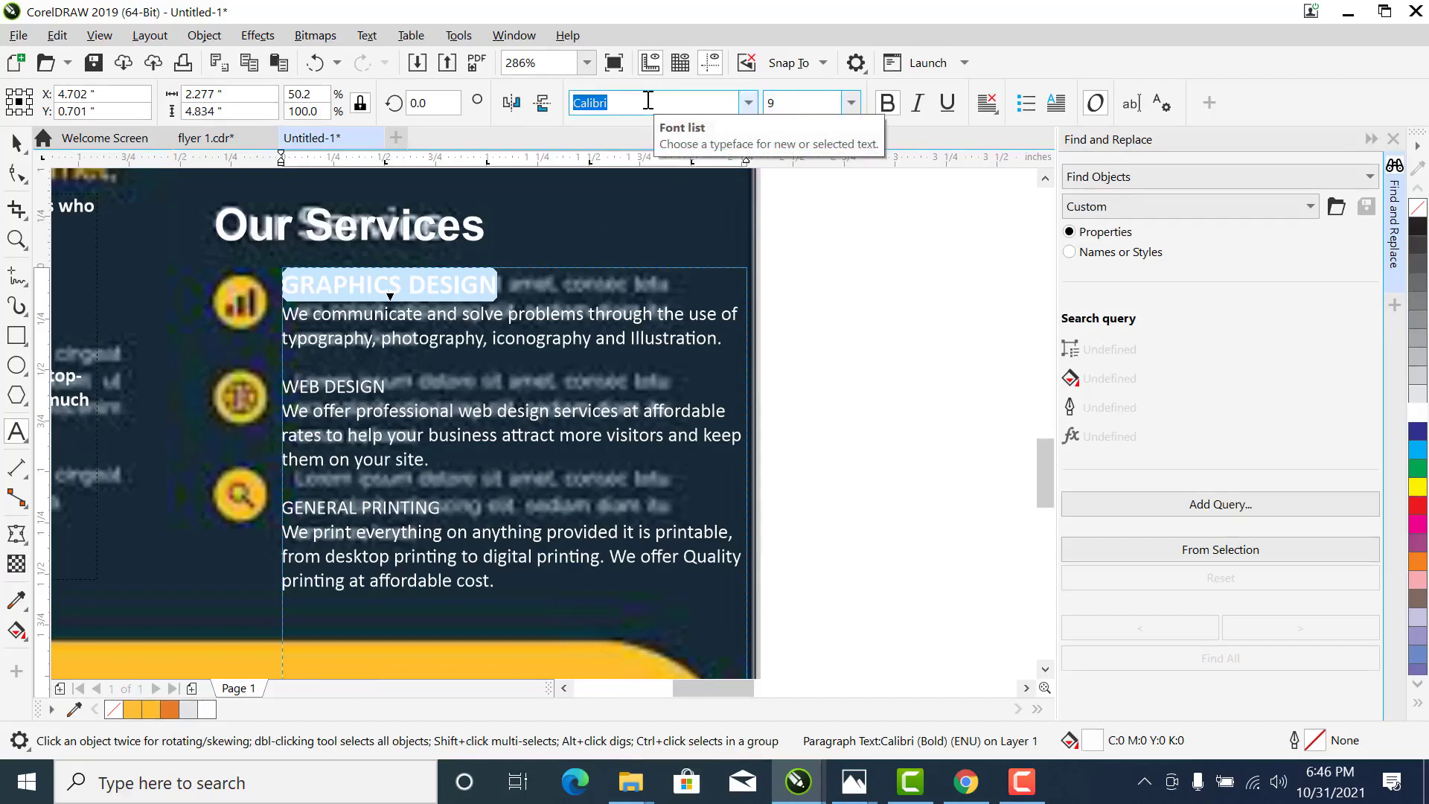
{"action": "key", "text": "Return"}
Make the WEB DESIGN subheading bold at 9 pt
{"action": "left_click_drag", "start_coordinate": [394, 383], "coordinate": [283, 383]}
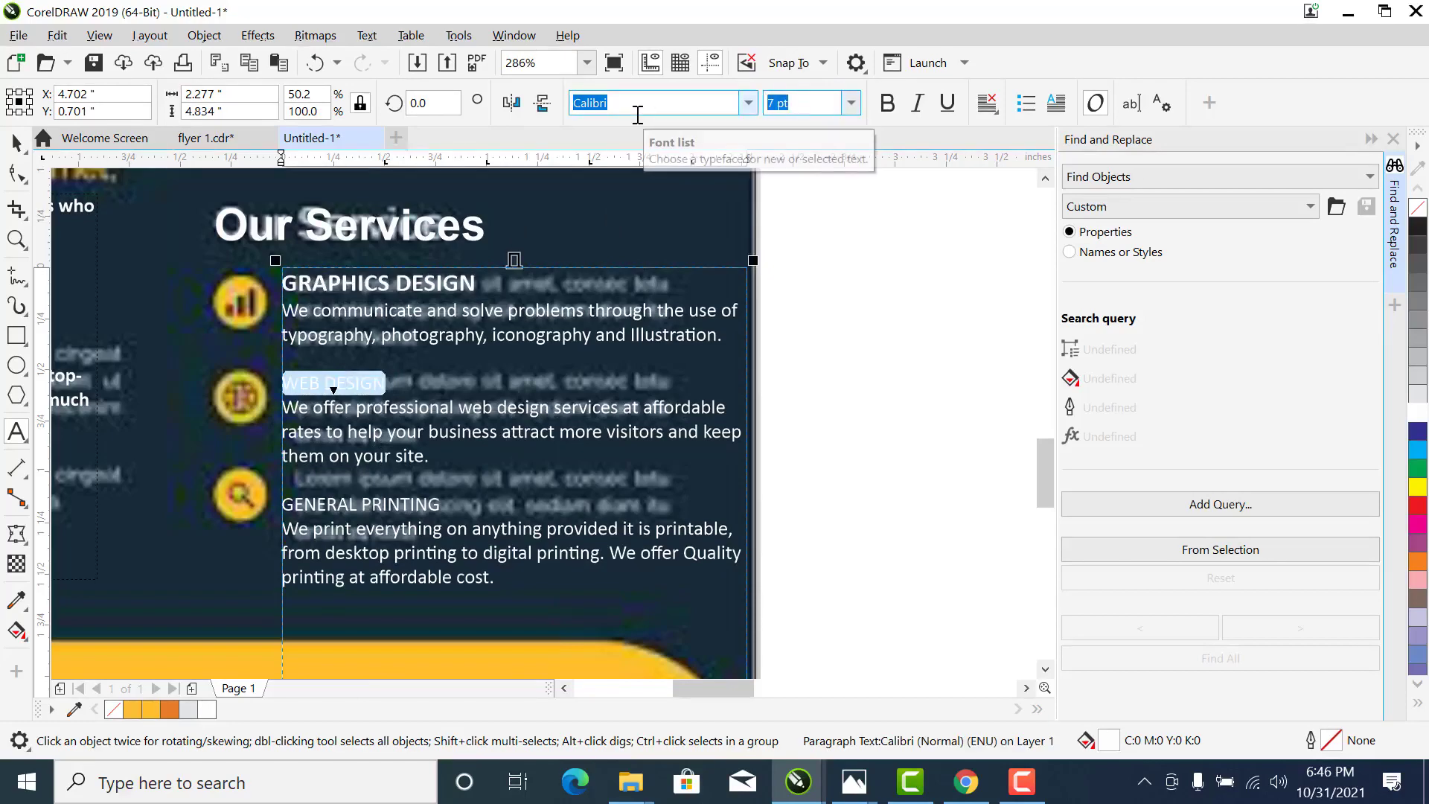
{"action": "type", "text": "9"}
{"action": "key", "text": "Return"}
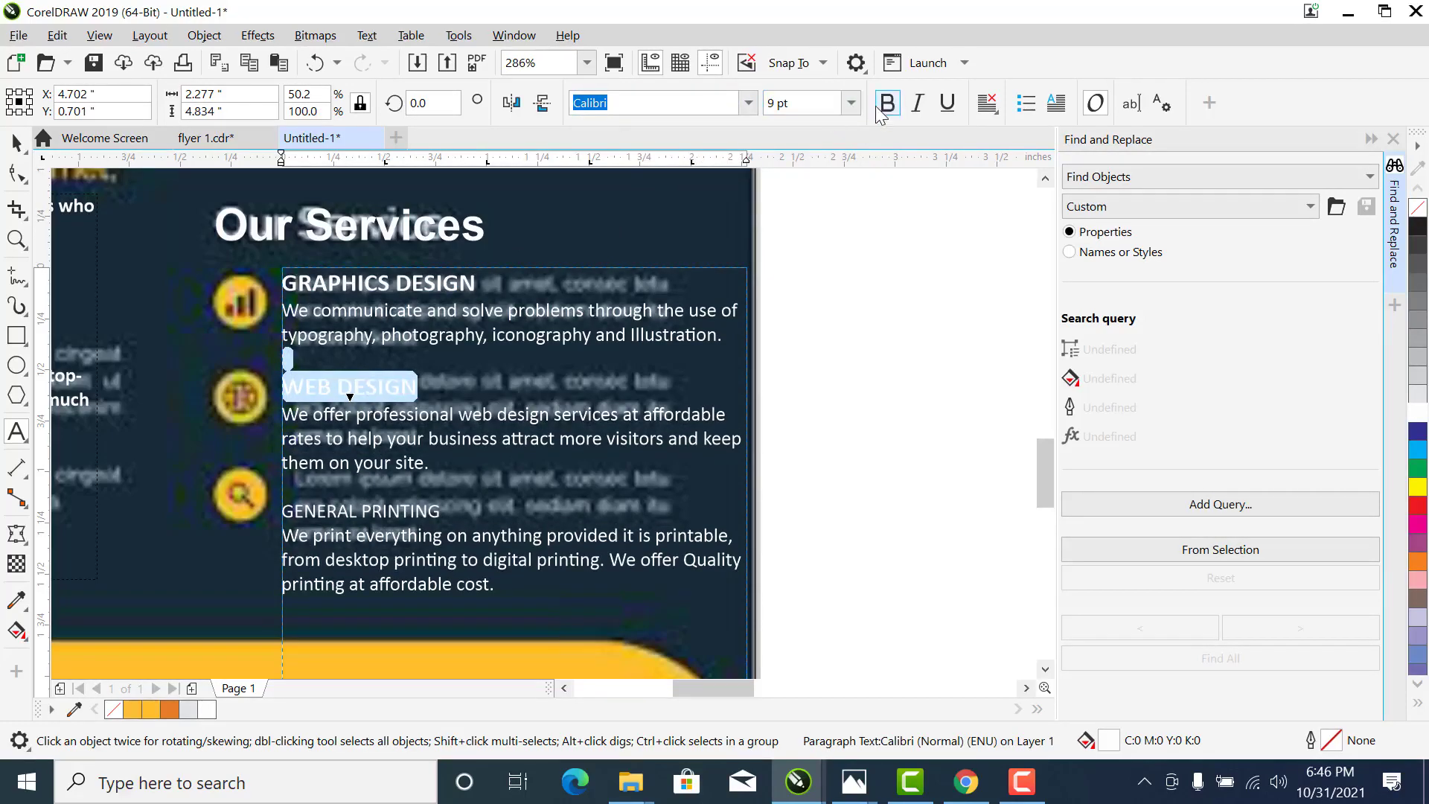
Format the GENERAL PRINTING subheading as bold 9 pt and leave text editing
{"action": "left_click", "coordinate": [444, 513]}
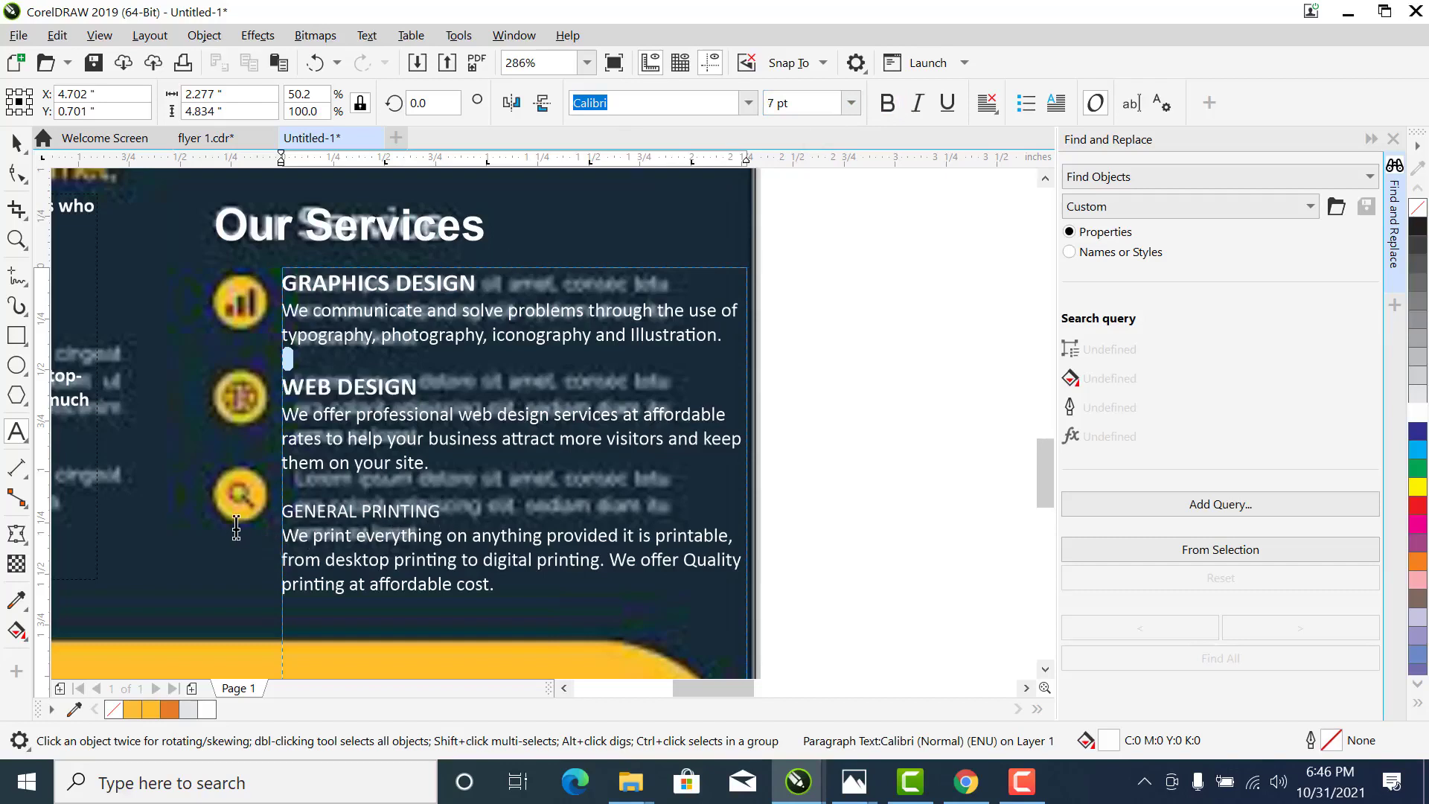
{"action": "left_click_drag", "start_coordinate": [236, 527], "coordinate": [251, 509]}
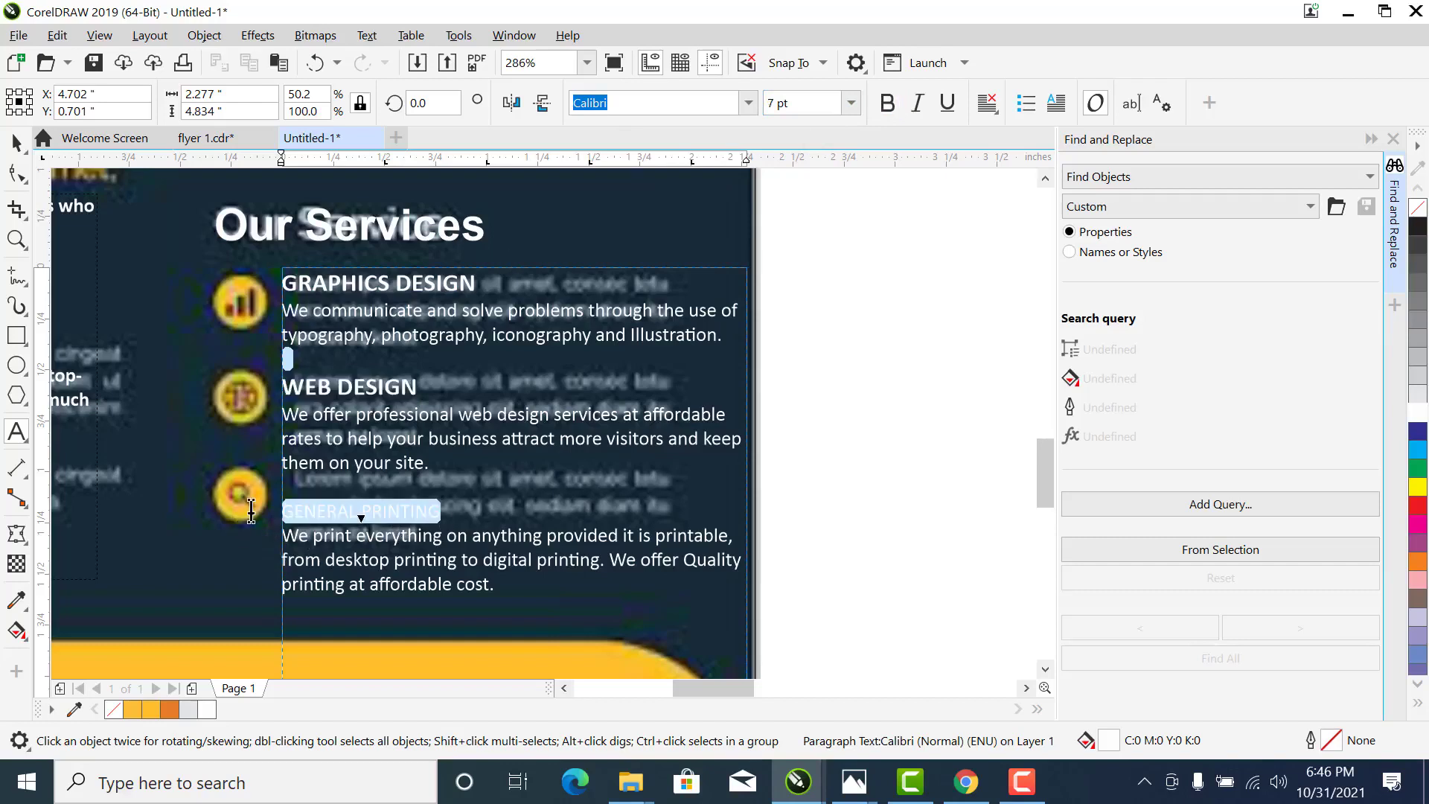
{"action": "left_click", "coordinate": [887, 104]}
{"action": "left_click", "coordinate": [797, 106]}
{"action": "type", "text": "90"}
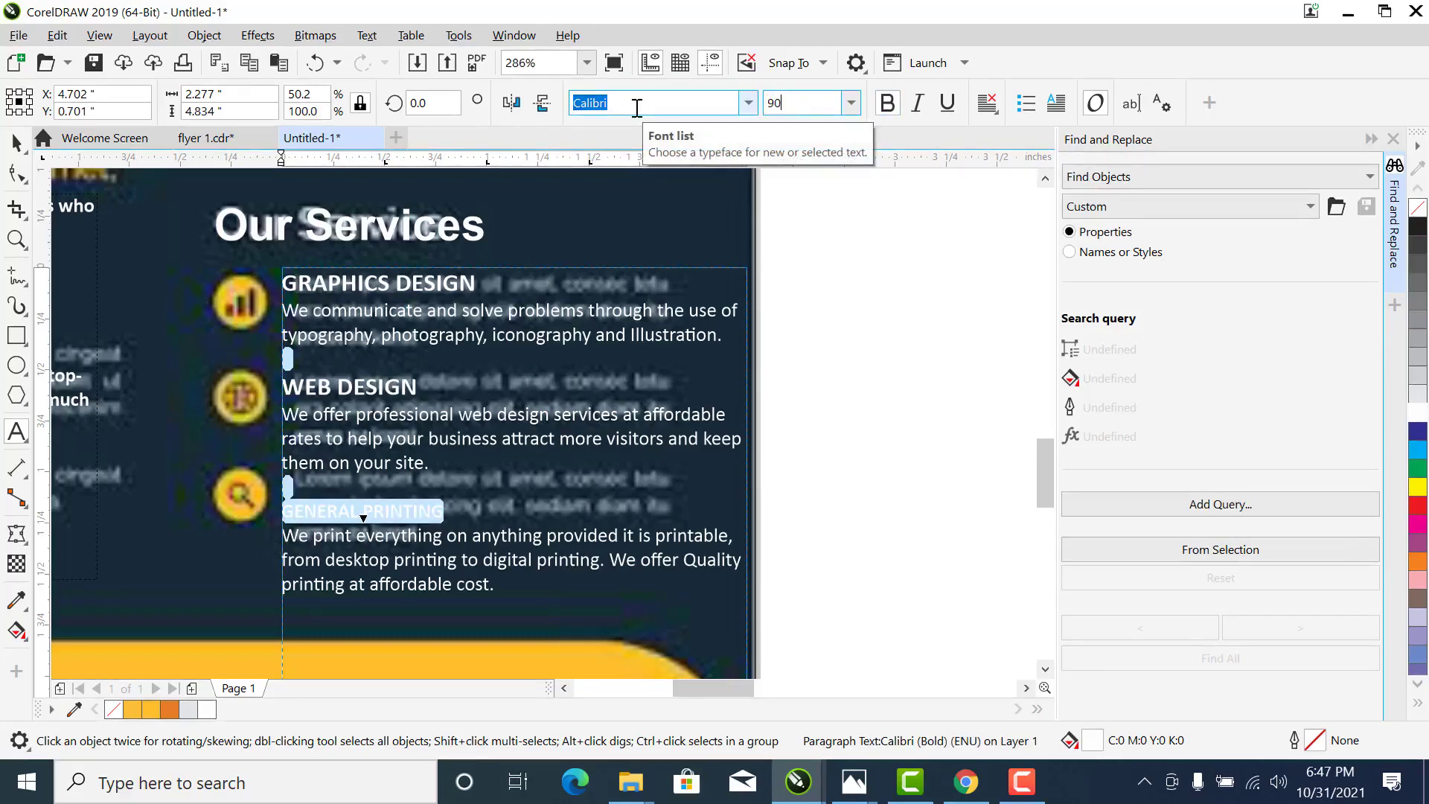
{"action": "key", "text": "Return"}
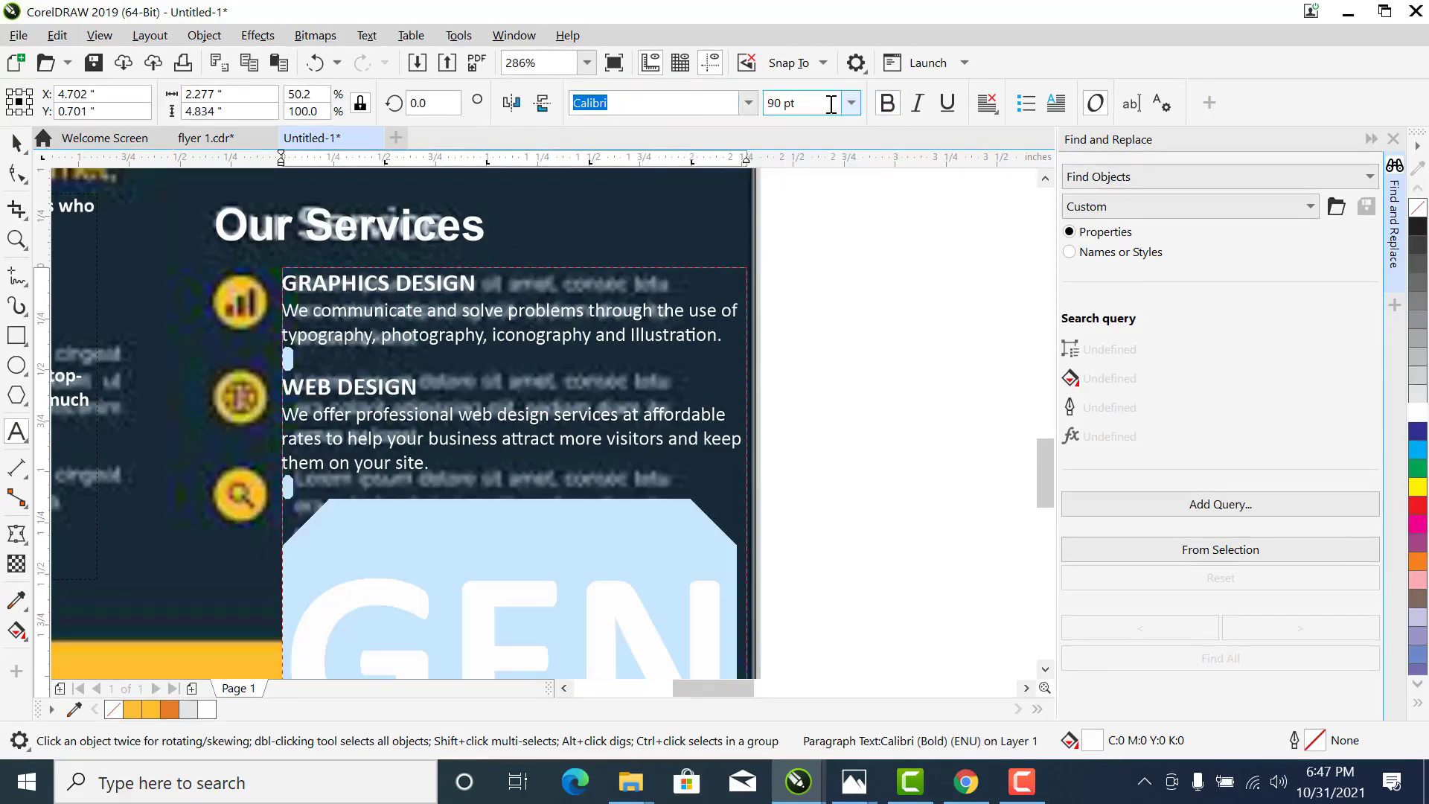
{"action": "key", "text": "Return"}
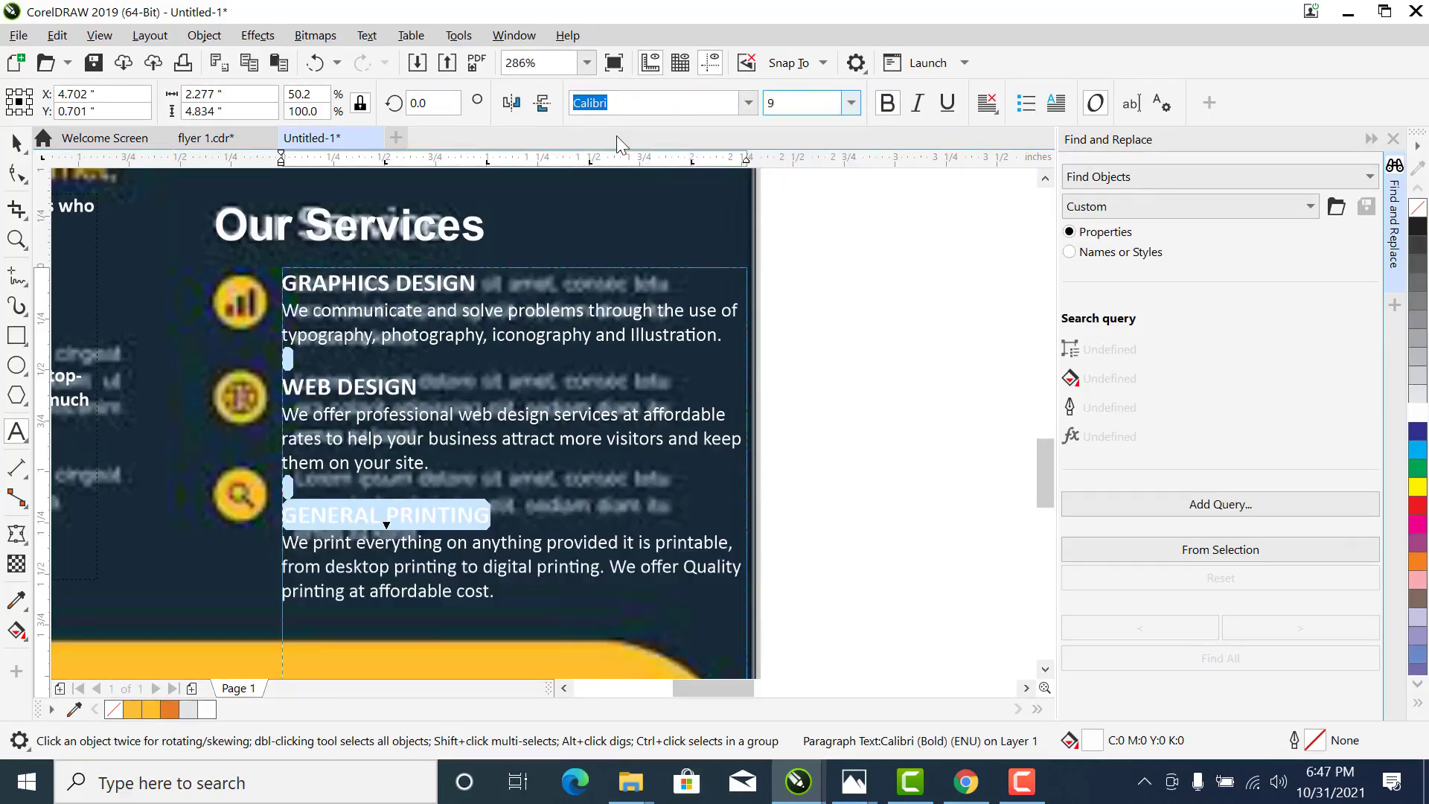
{"action": "left_click", "coordinate": [14, 143]}
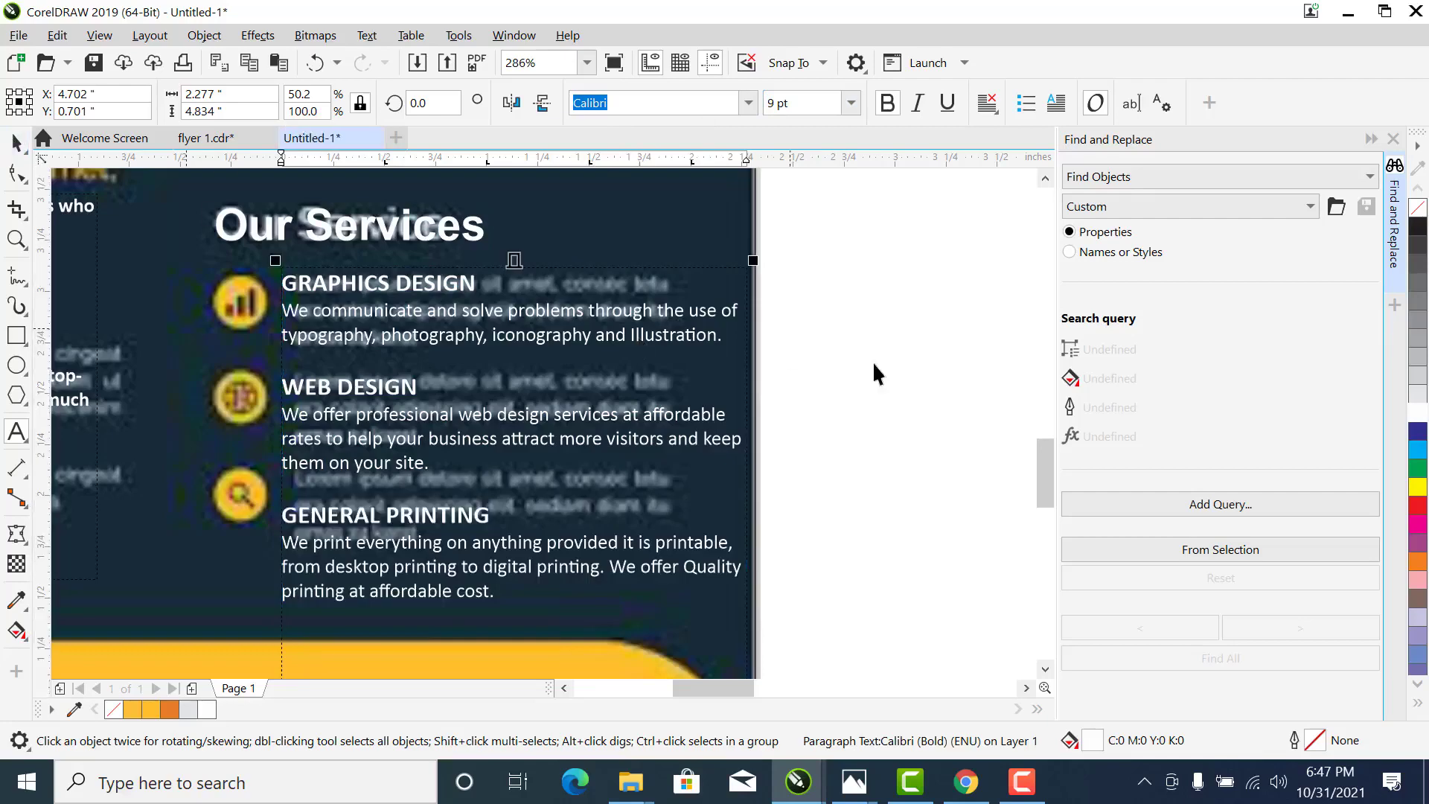
{"action": "left_click", "coordinate": [949, 342]}
Delete the spare OUR SERVICES text lying below the black icons outside the page
{"action": "scroll", "coordinate": [684, 327], "scroll_direction": "down", "scroll_amount": 3}
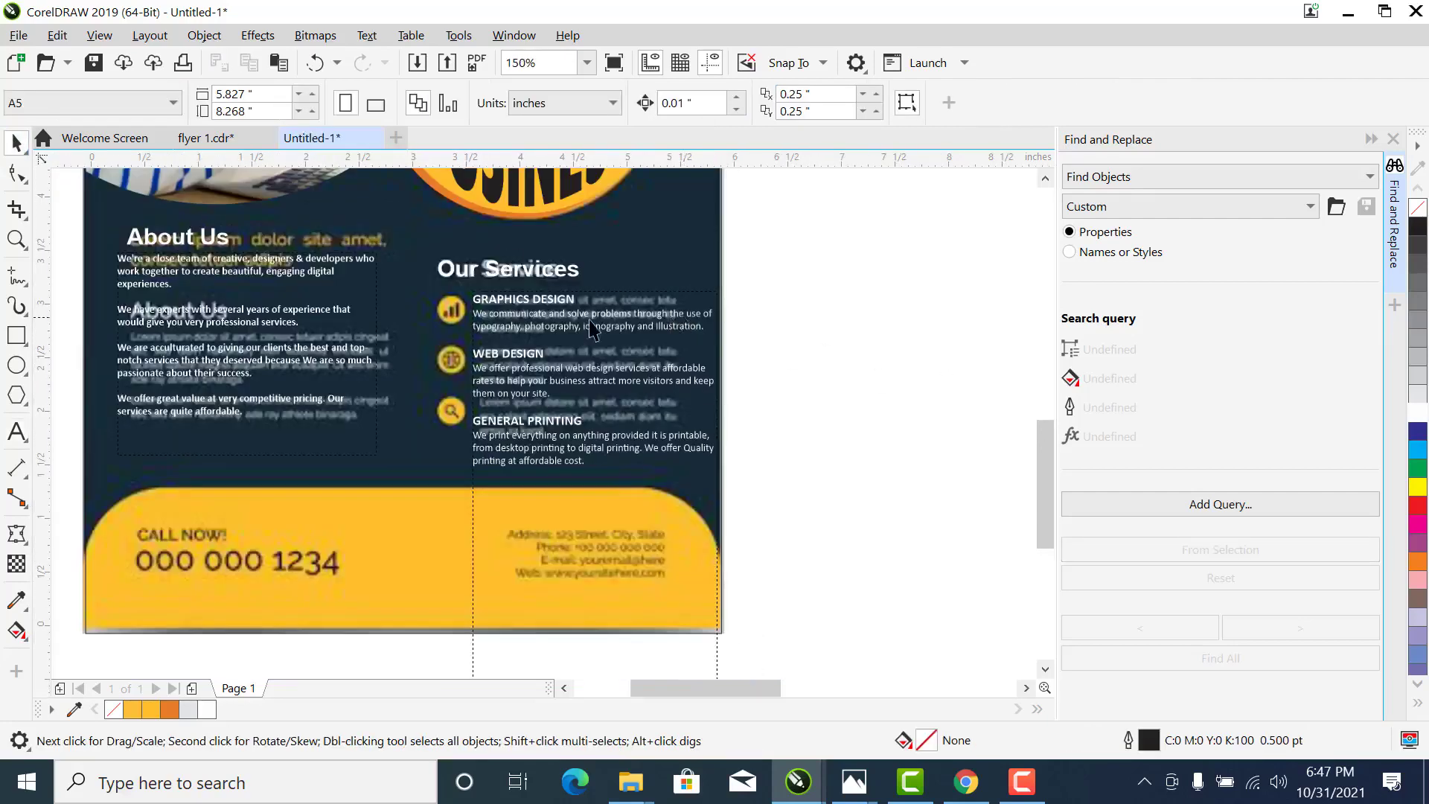
{"action": "key", "text": "z"}
{"action": "left_click", "coordinate": [437, 389]}
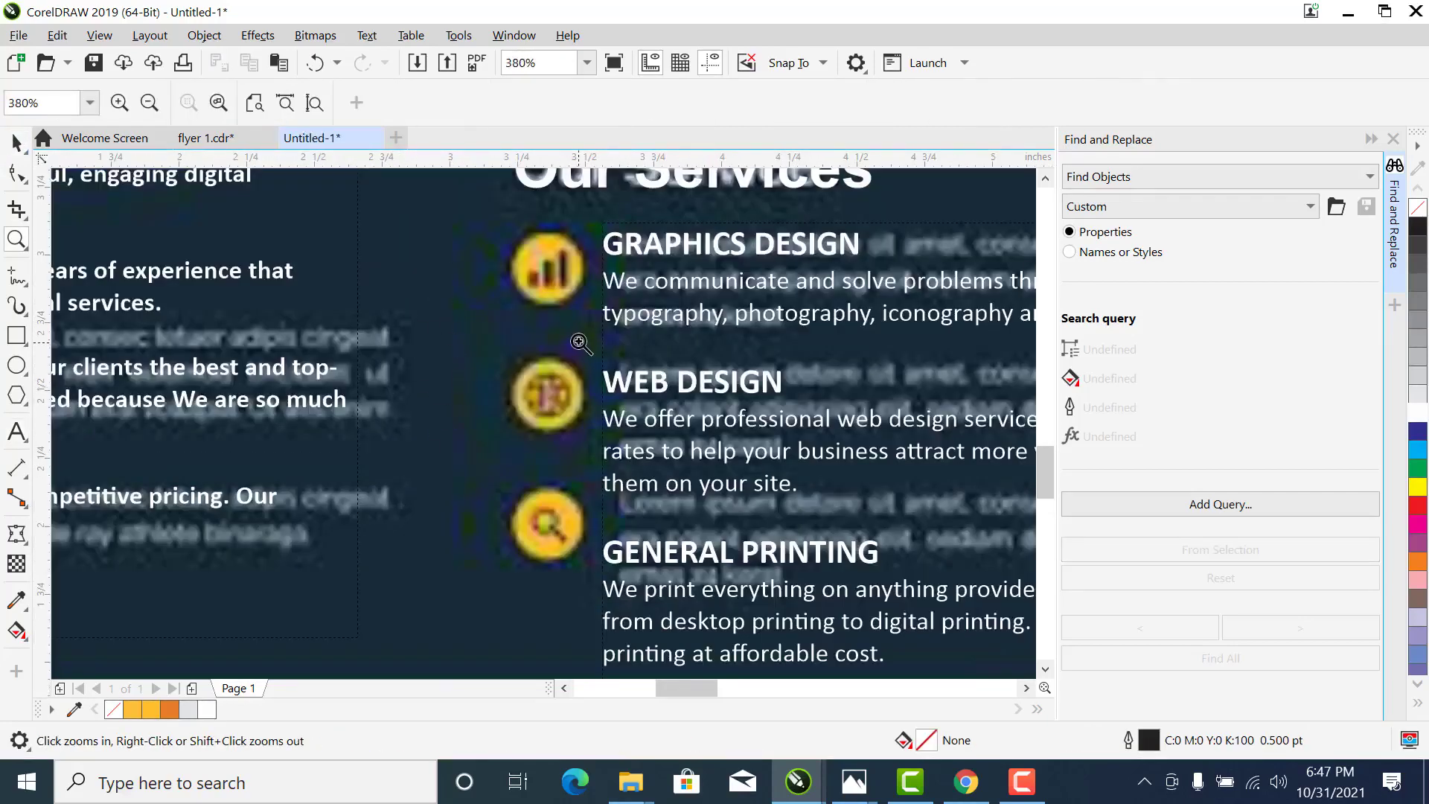
{"action": "scroll", "coordinate": [580, 342], "scroll_direction": "down", "scroll_amount": 3}
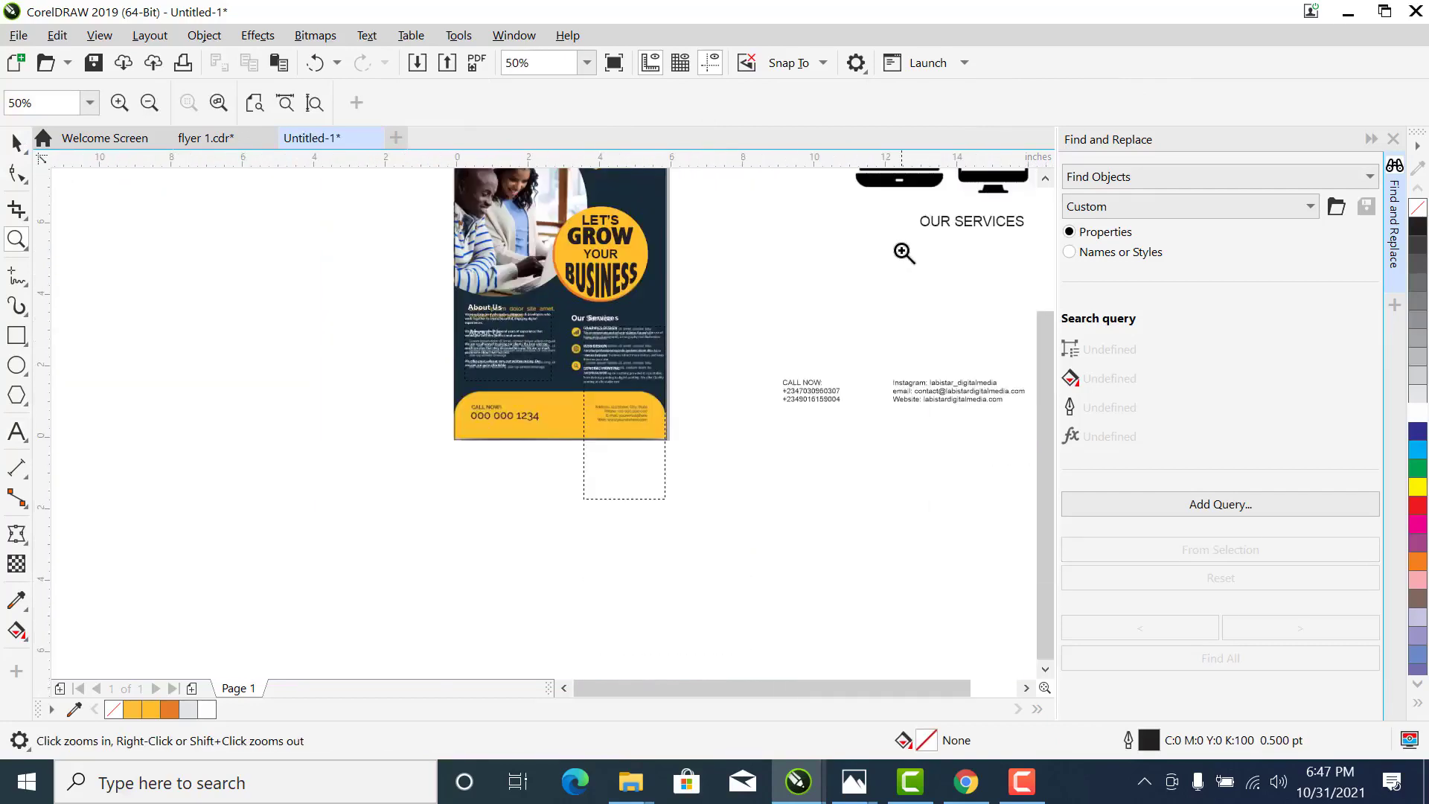
{"action": "key", "text": "space"}
{"action": "scroll", "coordinate": [901, 255], "scroll_direction": "down", "scroll_amount": 2}
{"action": "left_click", "coordinate": [934, 236]}
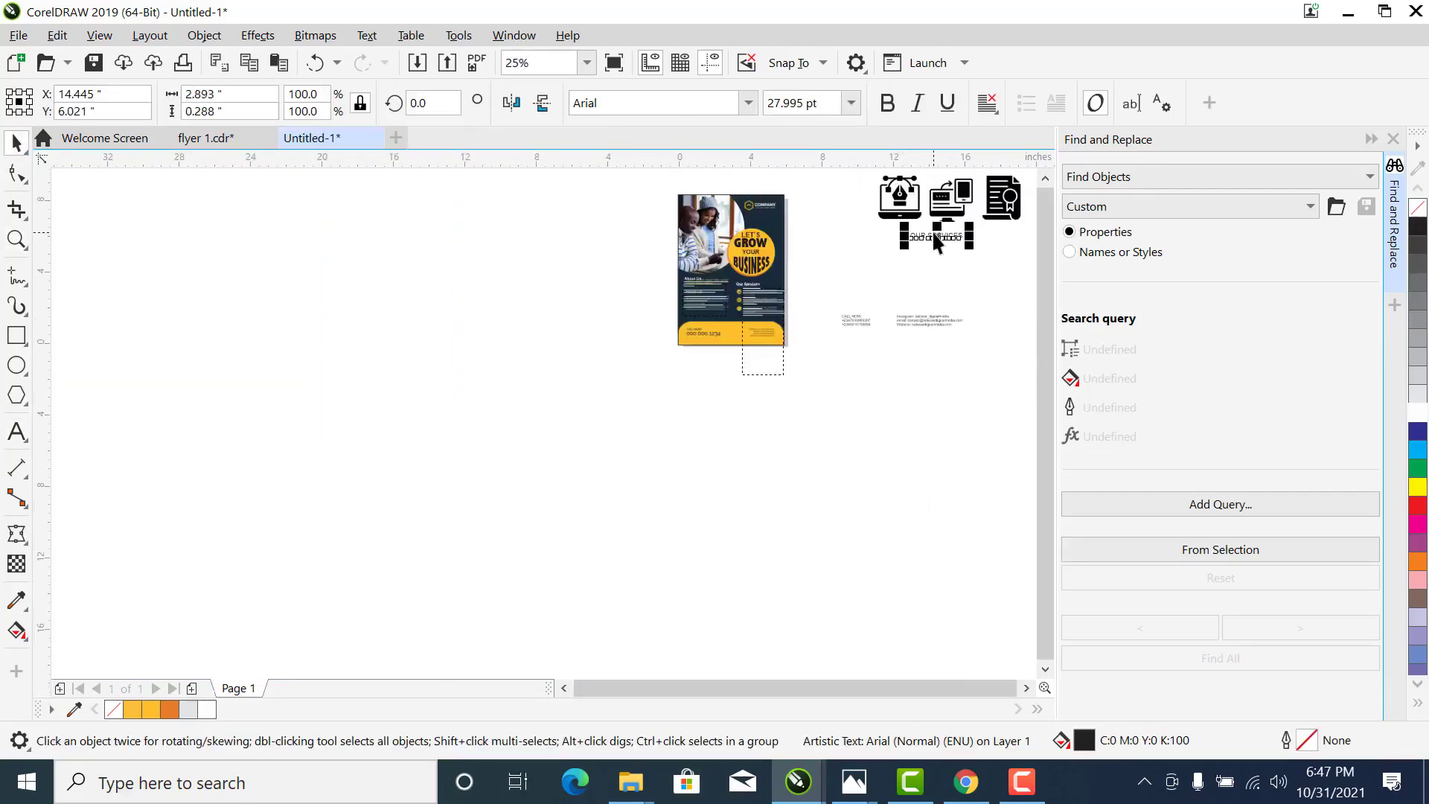
{"action": "key", "text": "Delete"}
Scale the three black service icons together to about 2.53 inches wide and move them beside the flyer's services section
{"action": "key", "text": "z"}
{"action": "left_click_drag", "start_coordinate": [725, 289], "coordinate": [1042, 195]}
{"action": "key", "text": "space"}
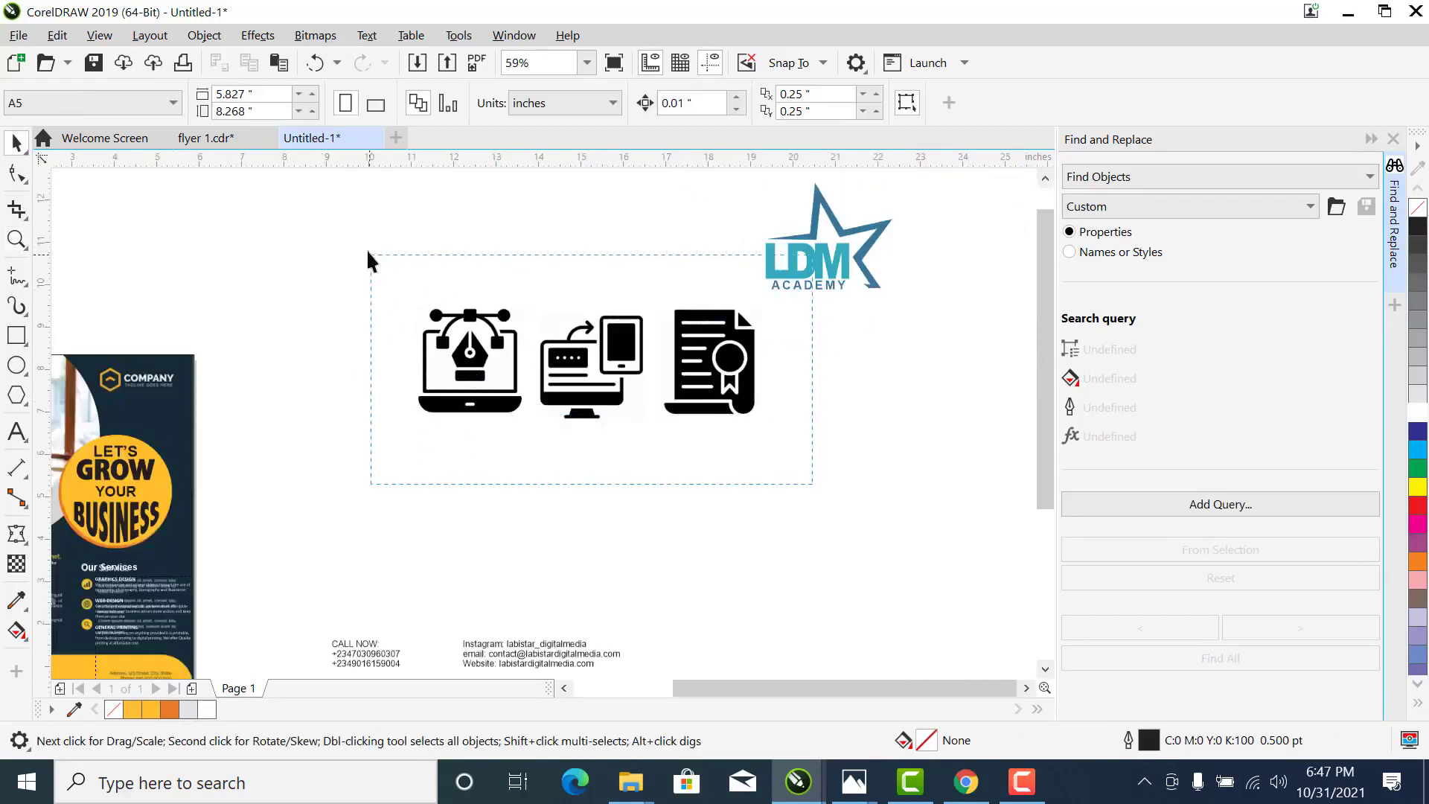
{"action": "left_click_drag", "start_coordinate": [367, 253], "coordinate": [368, 253]}
{"action": "left_click_drag", "start_coordinate": [770, 423], "coordinate": [653, 493]}
{"action": "left_click_drag", "start_coordinate": [594, 368], "coordinate": [266, 581]}
{"action": "key", "text": "z"}
{"action": "left_click_drag", "start_coordinate": [372, 542], "coordinate": [149, 622]}
{"action": "key", "text": "space"}
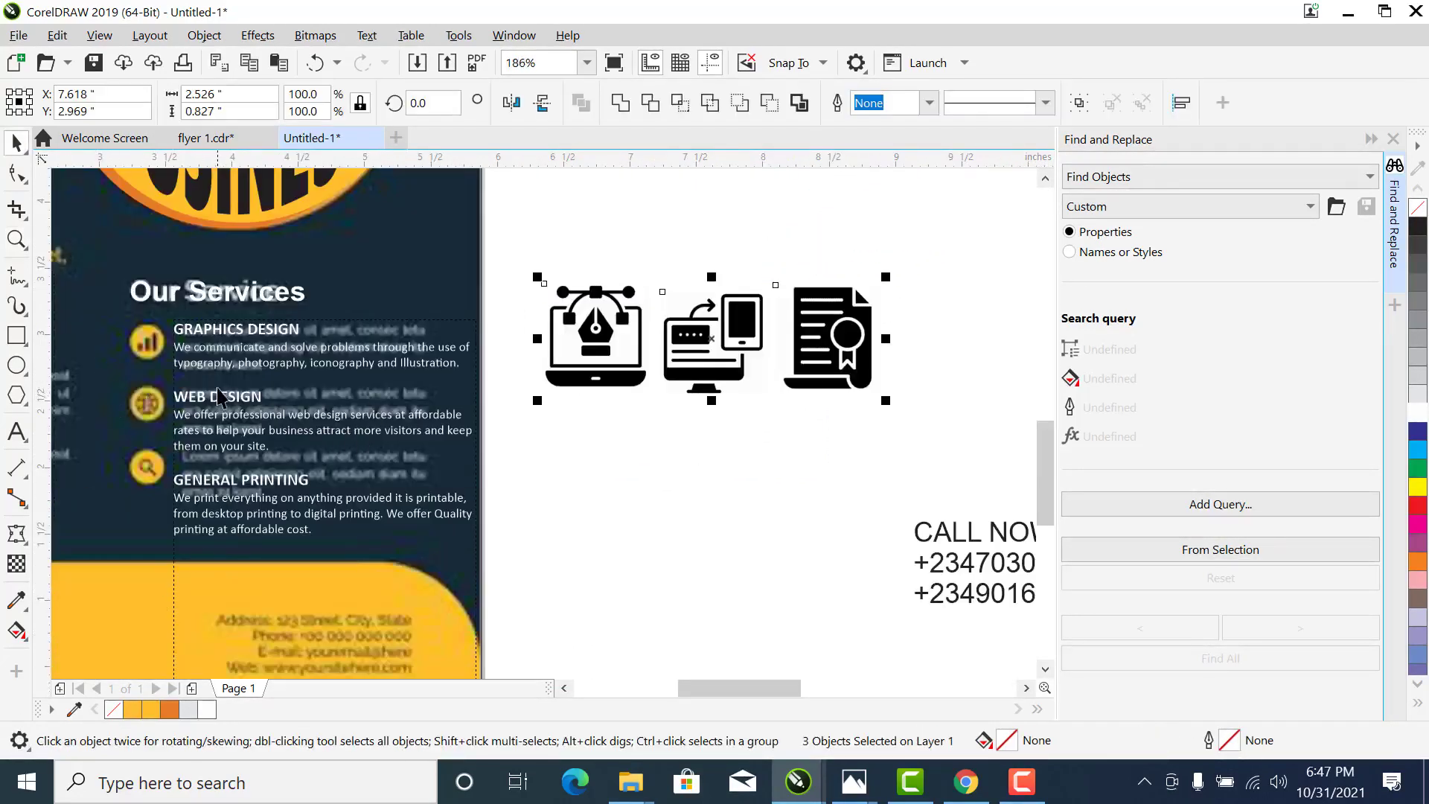
Draw a circle about 0.76 inch across below the laptop pen icon, filled with yellow #FCBE35 and without an outline
{"action": "left_click", "coordinate": [15, 367]}
{"action": "left_click_drag", "start_coordinate": [539, 425], "coordinate": [629, 526]}
{"action": "key", "text": "space"}
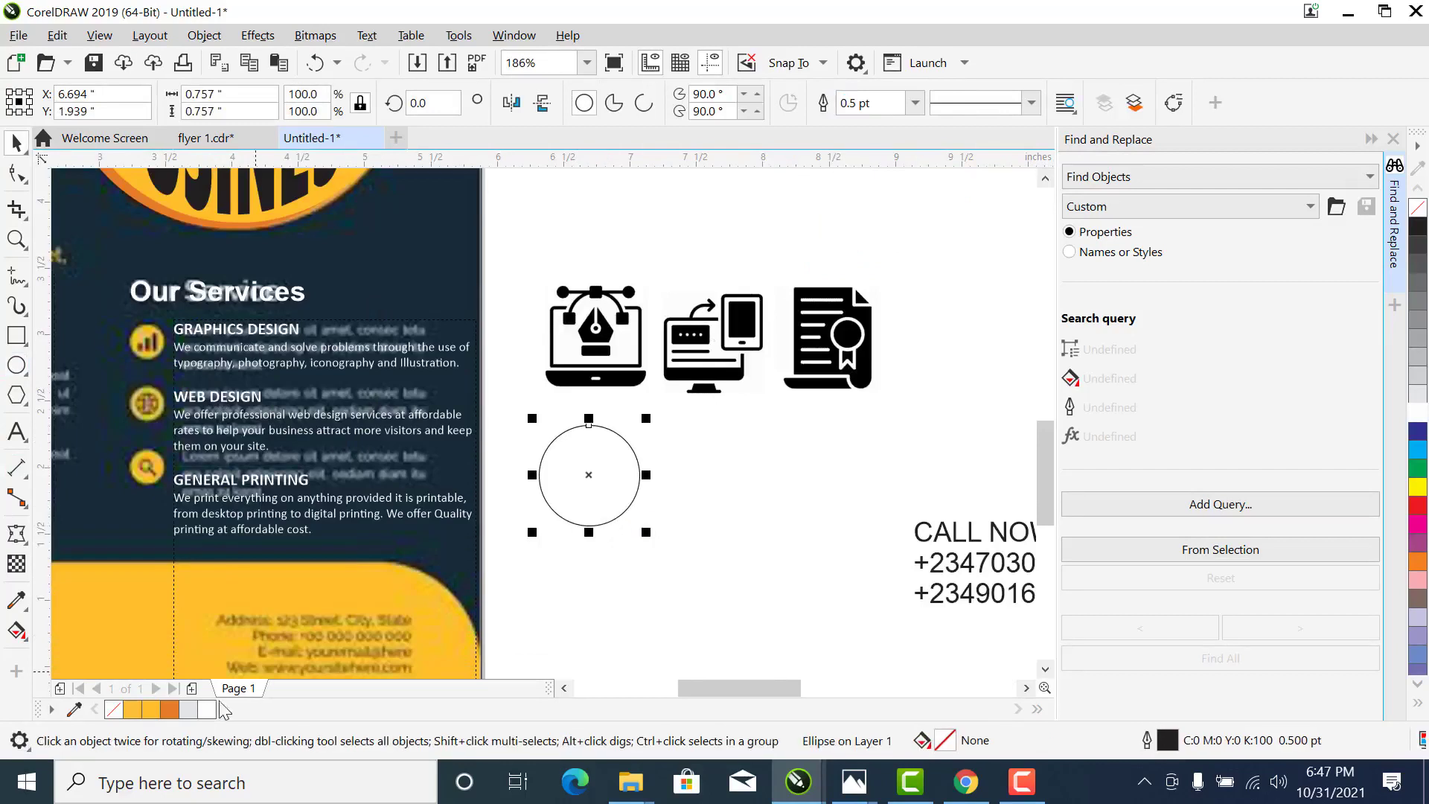
{"action": "left_click", "coordinate": [132, 711]}
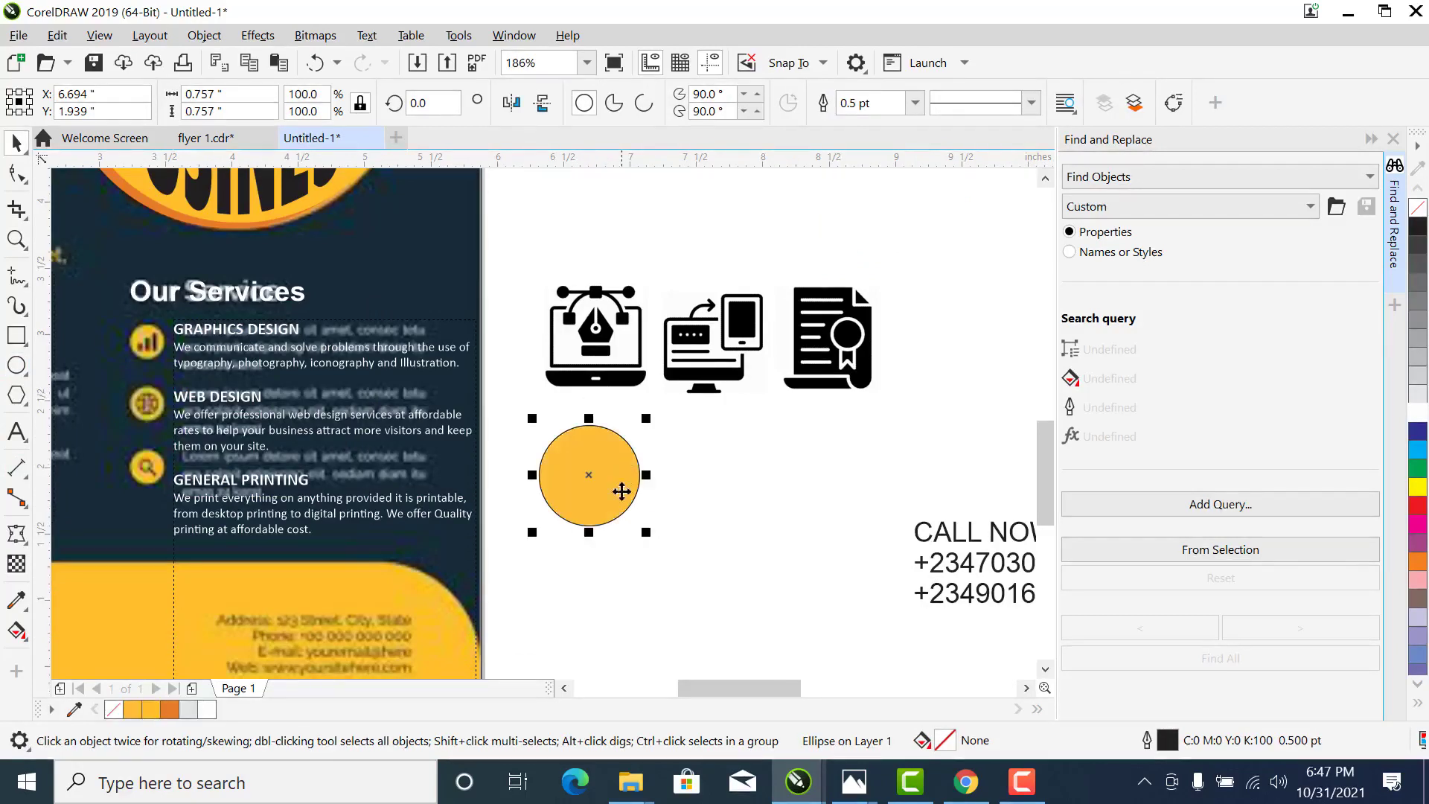
{"action": "right_click", "coordinate": [1414, 216]}
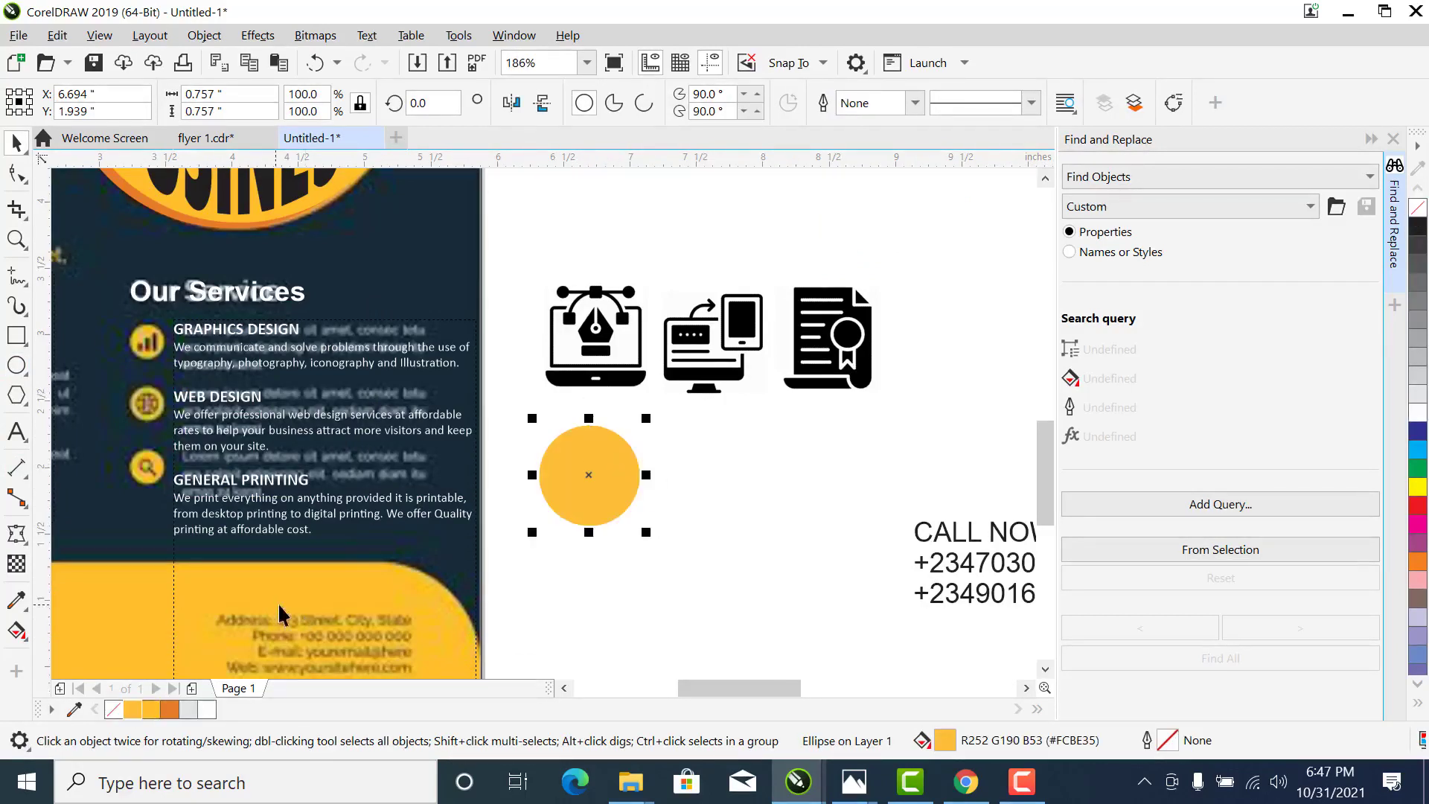
Try the laptop pen icon enlarged to about 1.16 inches over the flyer's Our Services section
{"action": "left_click", "coordinate": [629, 339]}
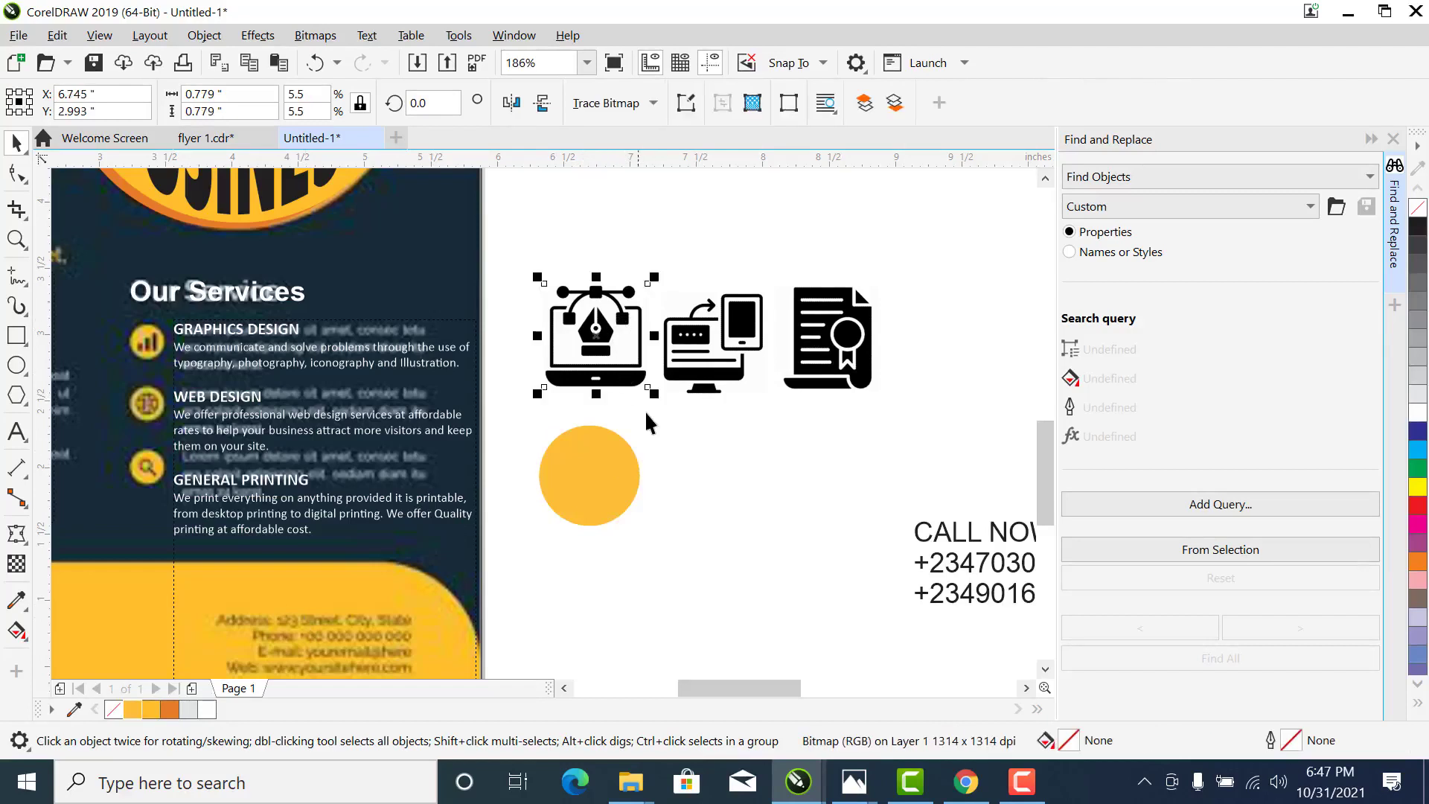
{"action": "left_click_drag", "start_coordinate": [654, 393], "coordinate": [671, 410]}
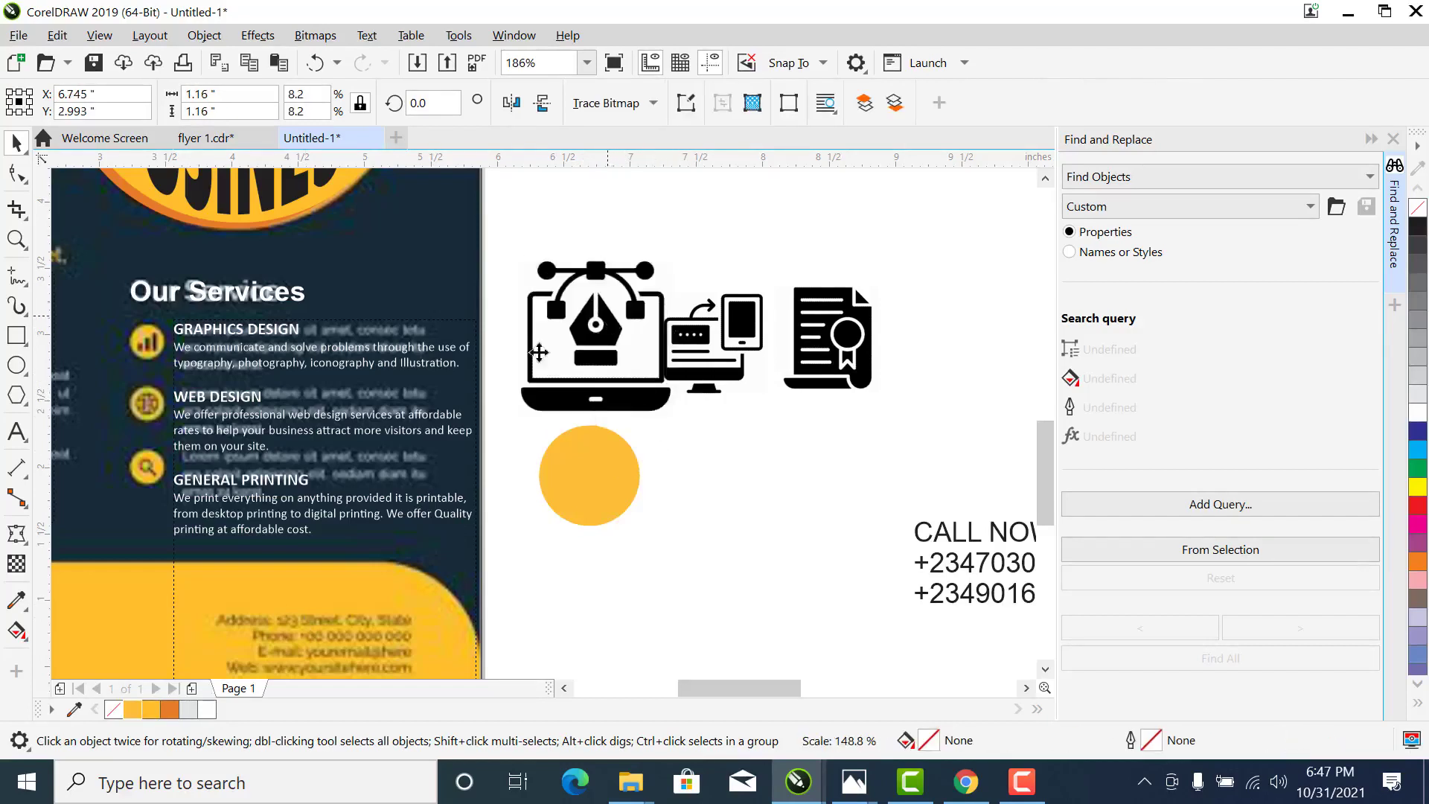
{"action": "left_click_drag", "start_coordinate": [539, 352], "coordinate": [297, 315]}
{"action": "key", "text": "z"}
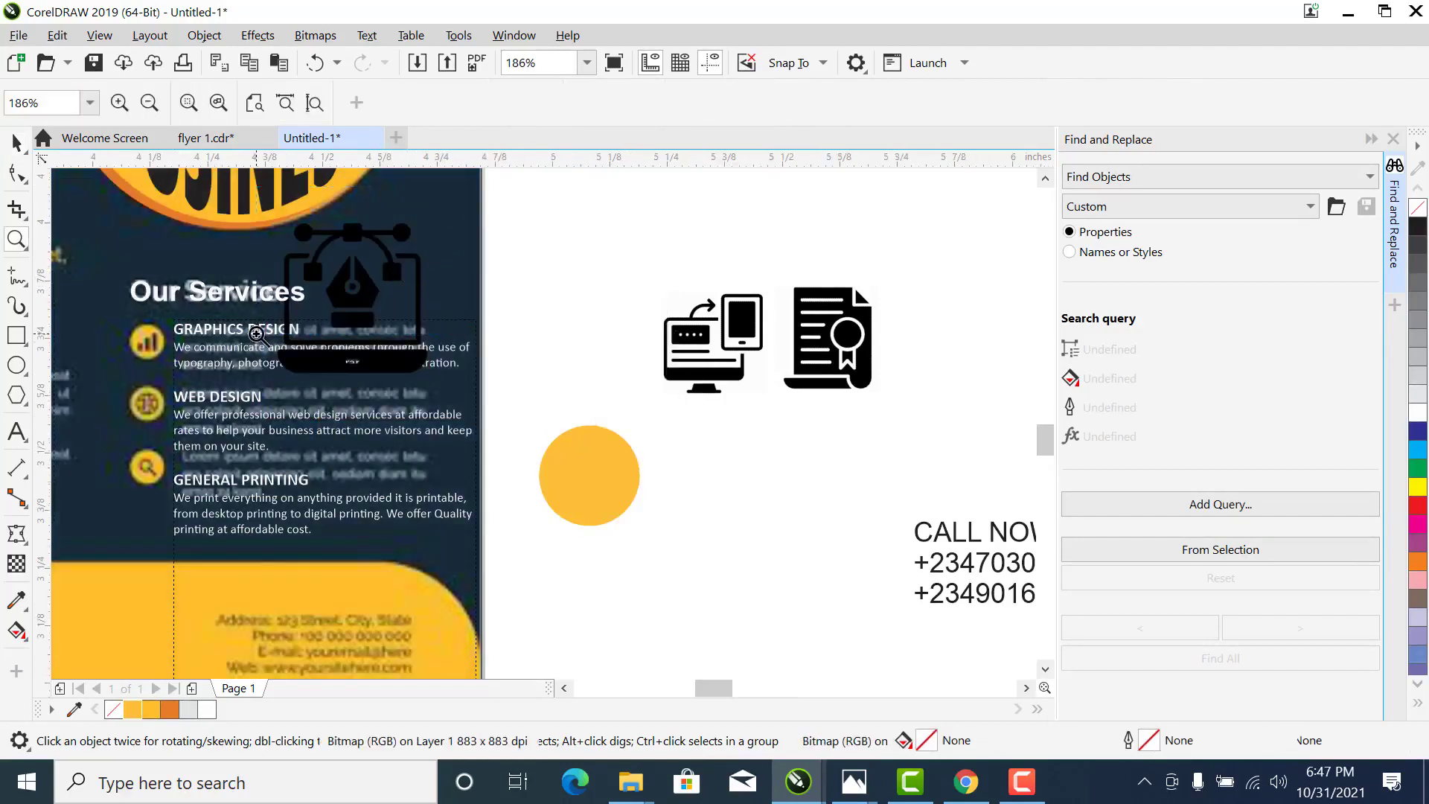
{"action": "left_click", "coordinate": [256, 334]}
{"action": "key", "text": "space"}
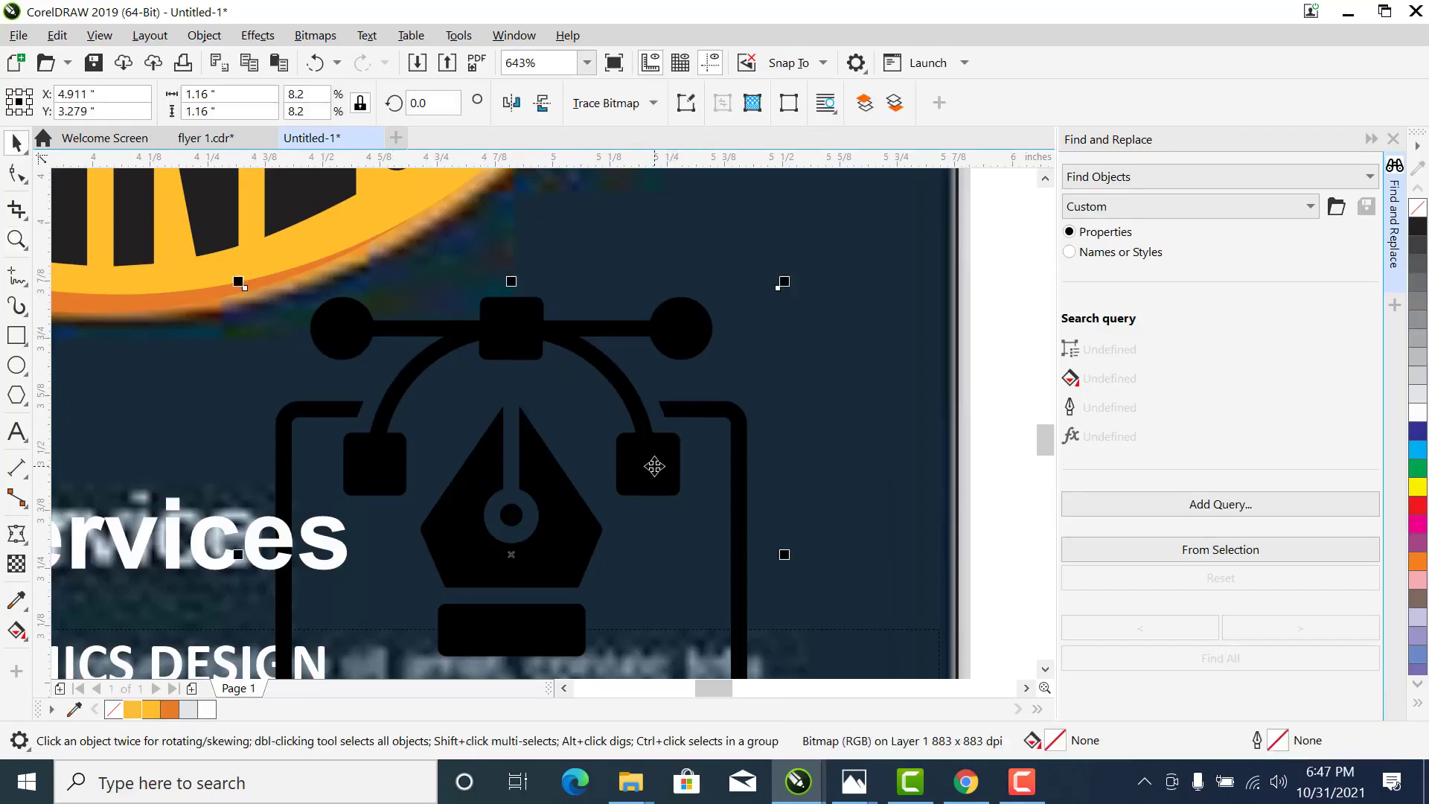
{"action": "scroll", "coordinate": [653, 466], "scroll_direction": "down", "scroll_amount": 2}
{"action": "scroll", "coordinate": [653, 466], "scroll_direction": "down", "scroll_amount": 2}
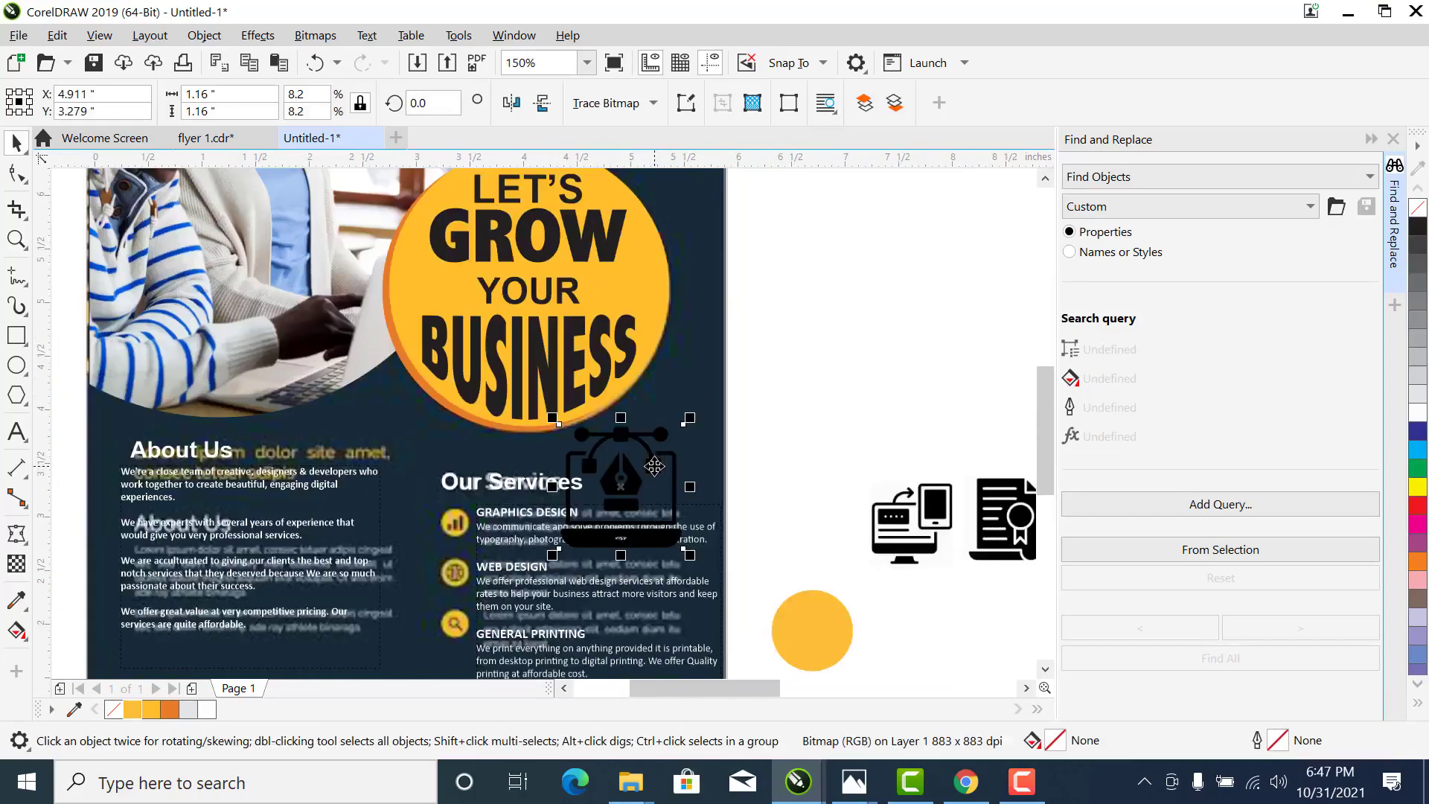
{"action": "key", "text": "z"}
{"action": "left_click_drag", "start_coordinate": [484, 397], "coordinate": [970, 736]}
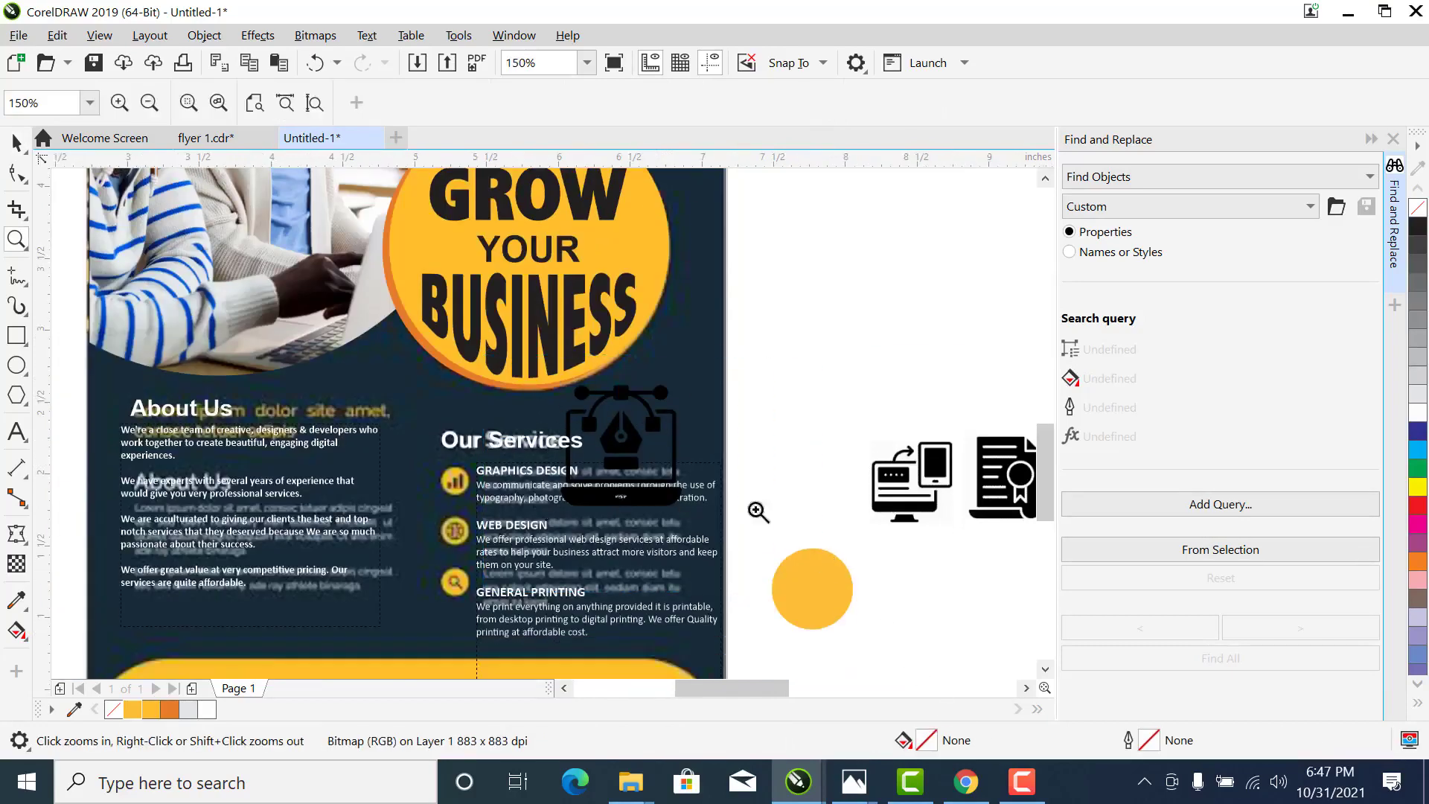
{"action": "key", "text": "space"}
{"action": "scroll", "coordinate": [469, 389], "scroll_direction": "down", "scroll_amount": 2}
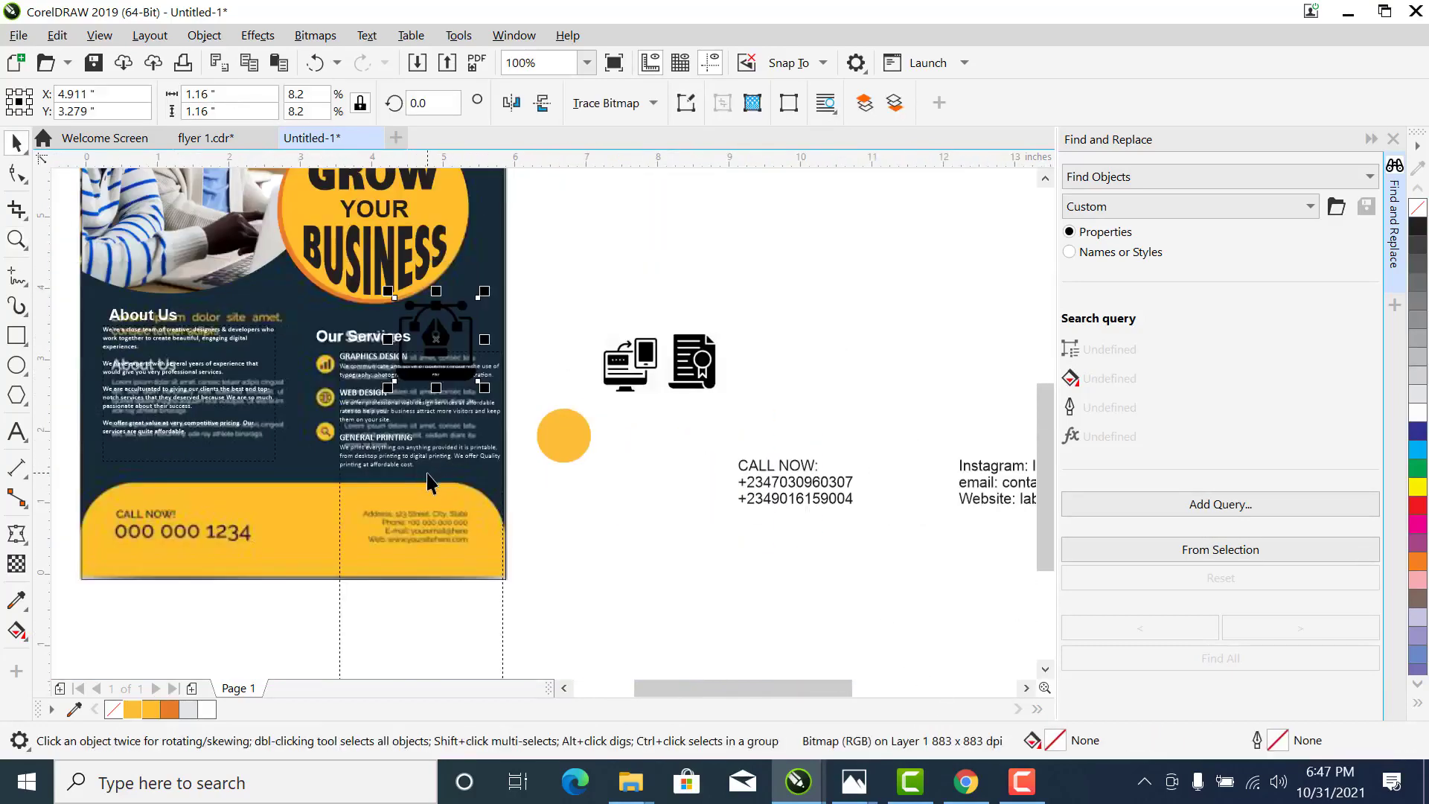
{"action": "key", "text": "z"}
{"action": "left_click_drag", "start_coordinate": [241, 315], "coordinate": [395, 471]}
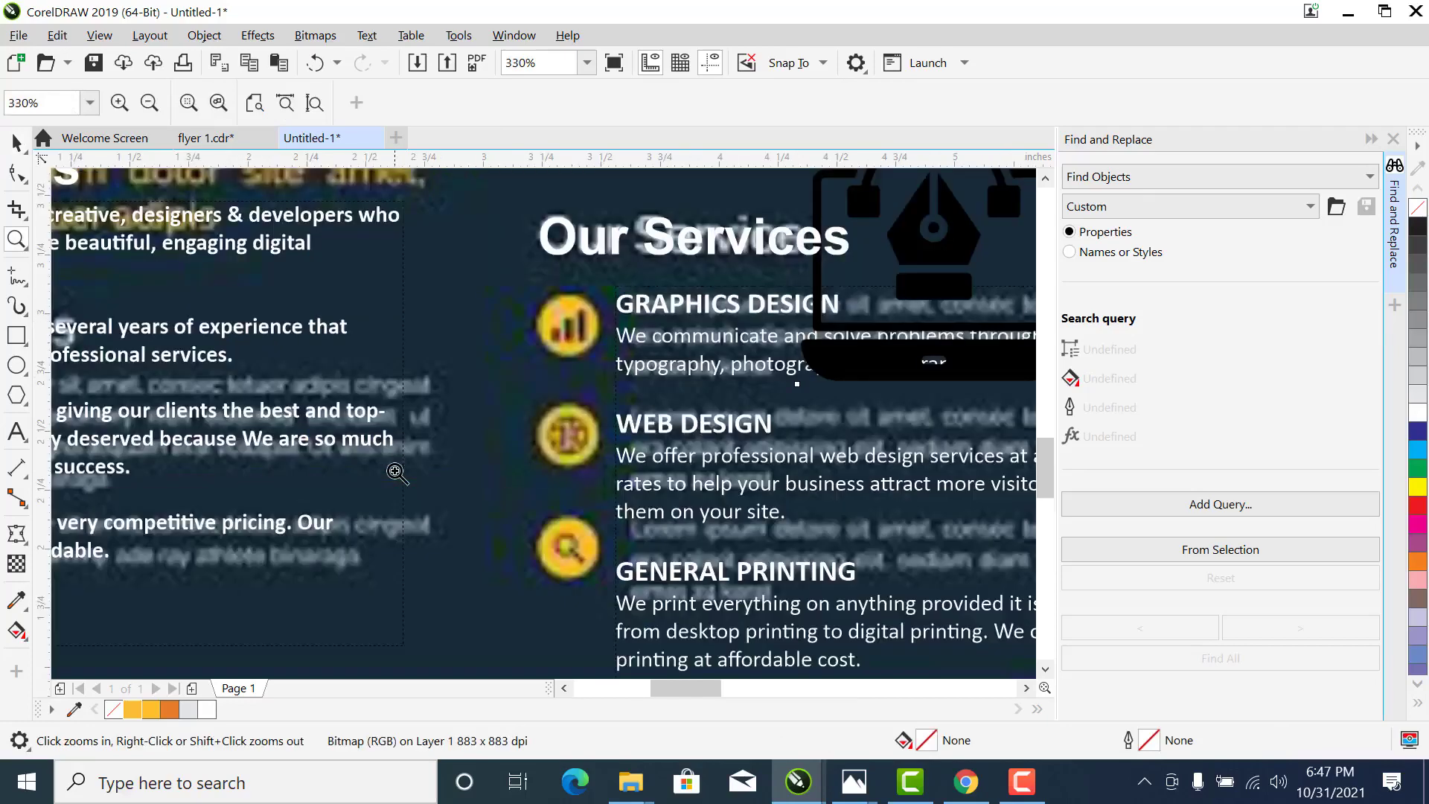
{"action": "scroll", "coordinate": [395, 472], "scroll_direction": "down", "scroll_amount": 4}
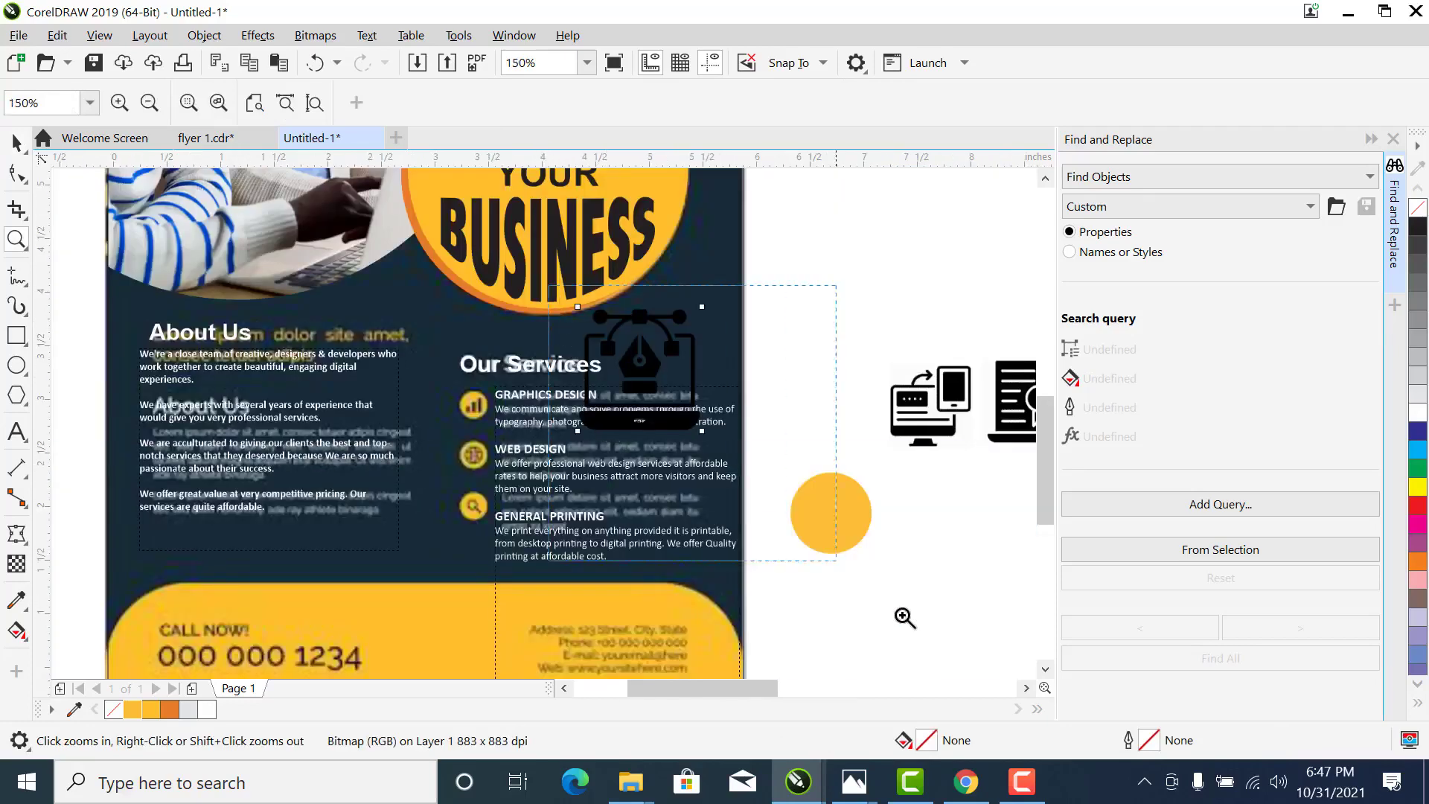
Reduce the laptop pen icon to about 0.71 inch, place it over the yellow circle and bring it to the front
{"action": "scroll", "coordinate": [784, 526], "scroll_direction": "up", "scroll_amount": 2}
{"action": "key", "text": "space"}
{"action": "left_click_drag", "start_coordinate": [503, 201], "coordinate": [699, 501]}
{"action": "key", "text": "space"}
{"action": "key", "text": "shift+F2"}
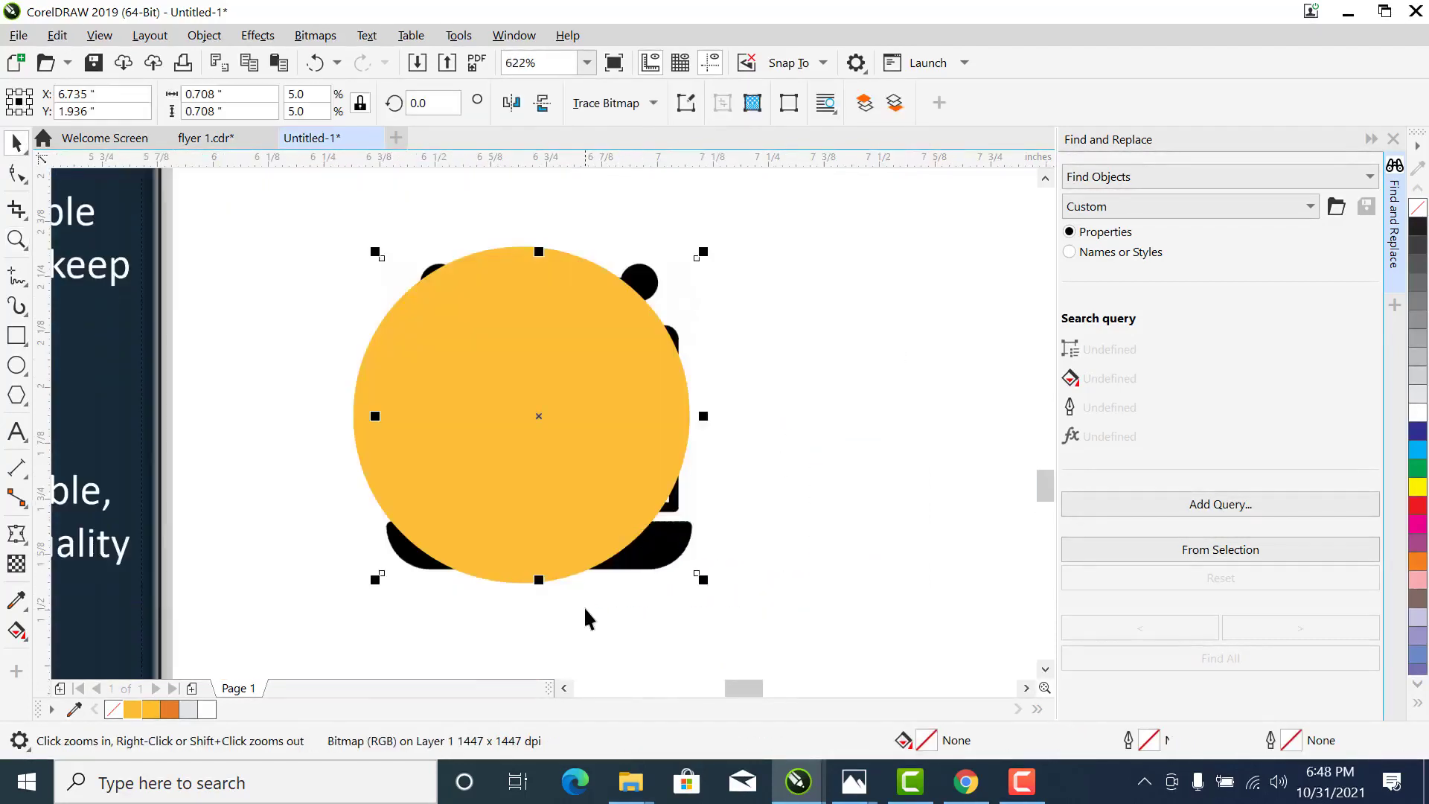
{"action": "key", "text": "space"}
{"action": "key", "text": "shift+Page_Up"}
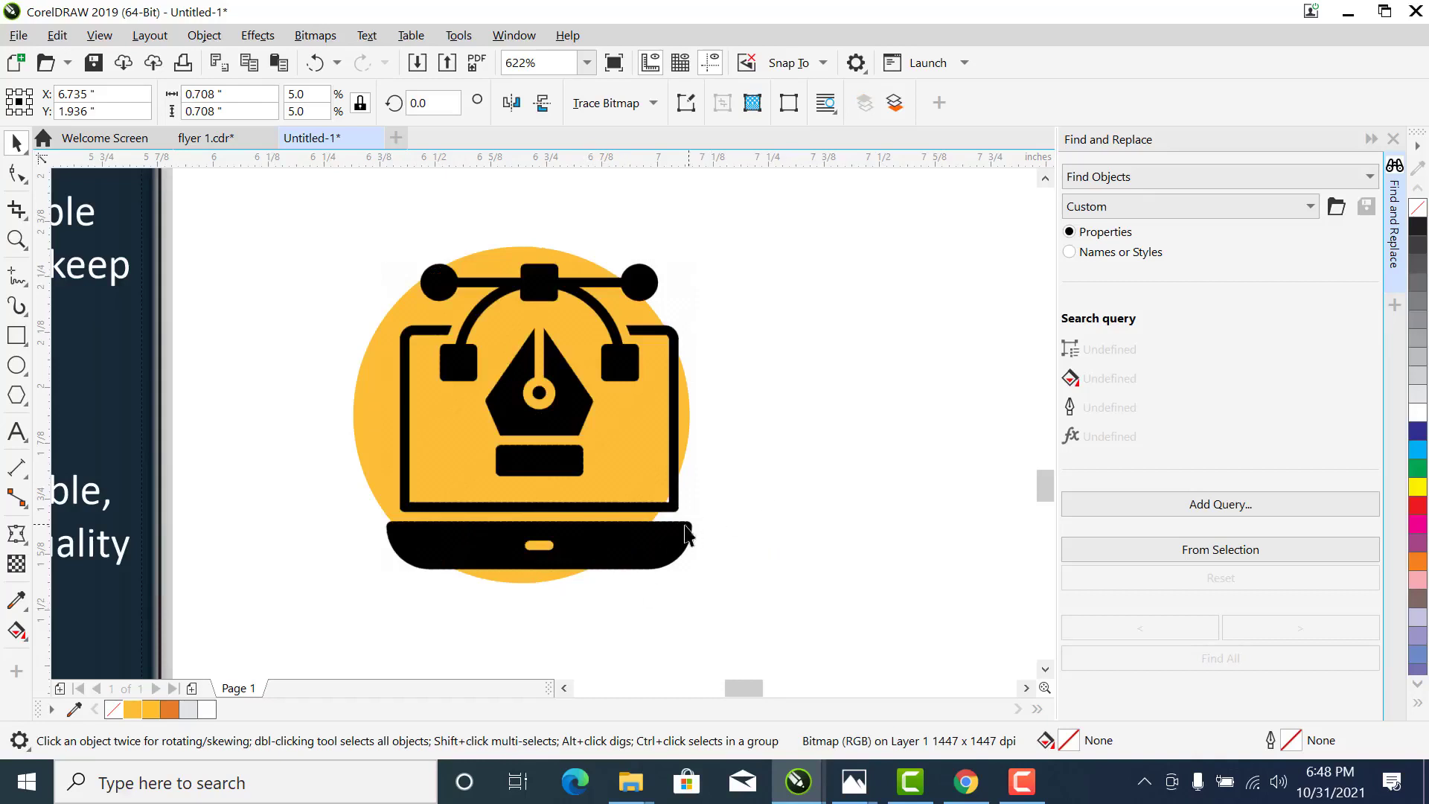
Scale the laptop icon bitmap down to about 0.504 inches and centre it on the yellow circle
{"action": "left_click_drag", "start_coordinate": [703, 578], "coordinate": [669, 546]}
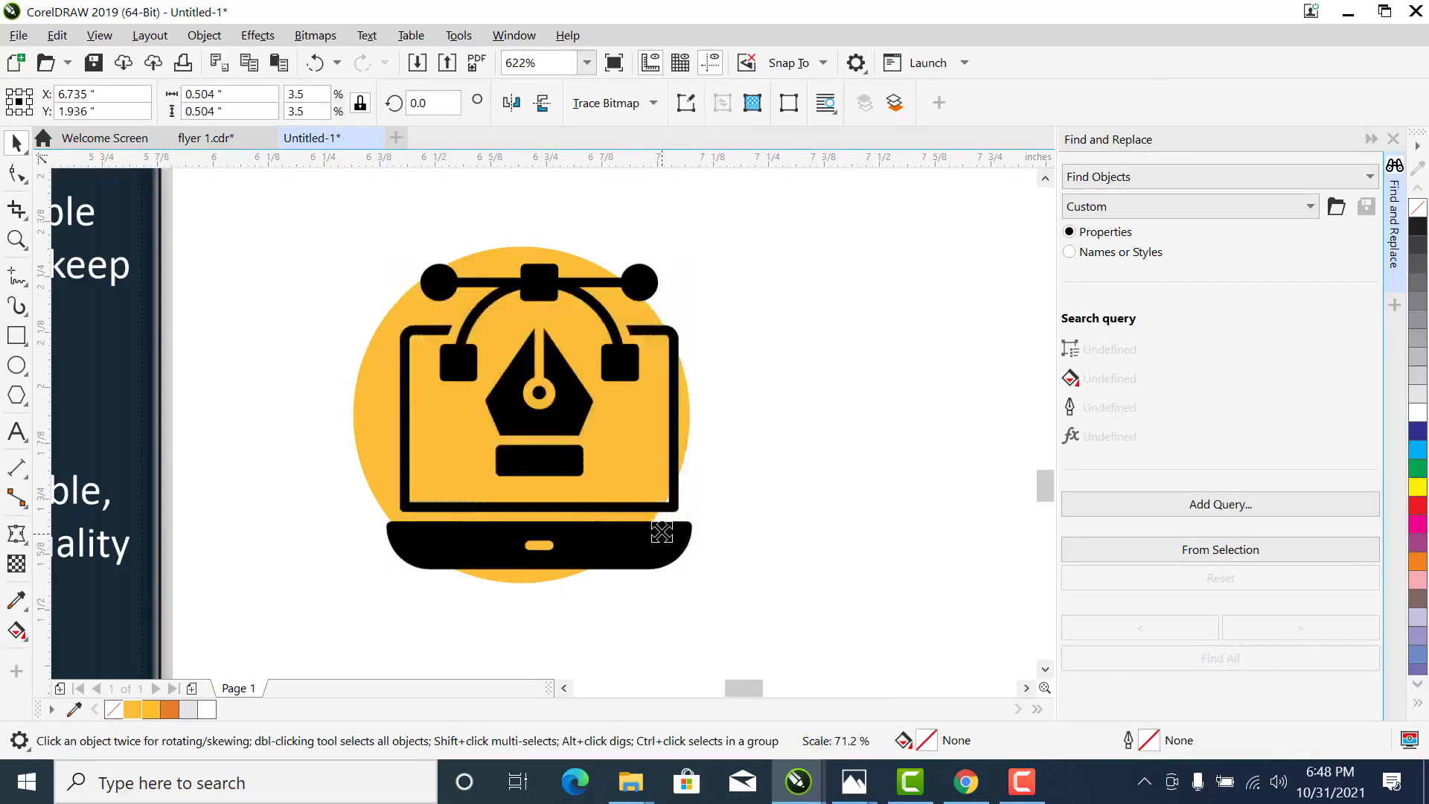
{"action": "left_click", "coordinate": [806, 190]}
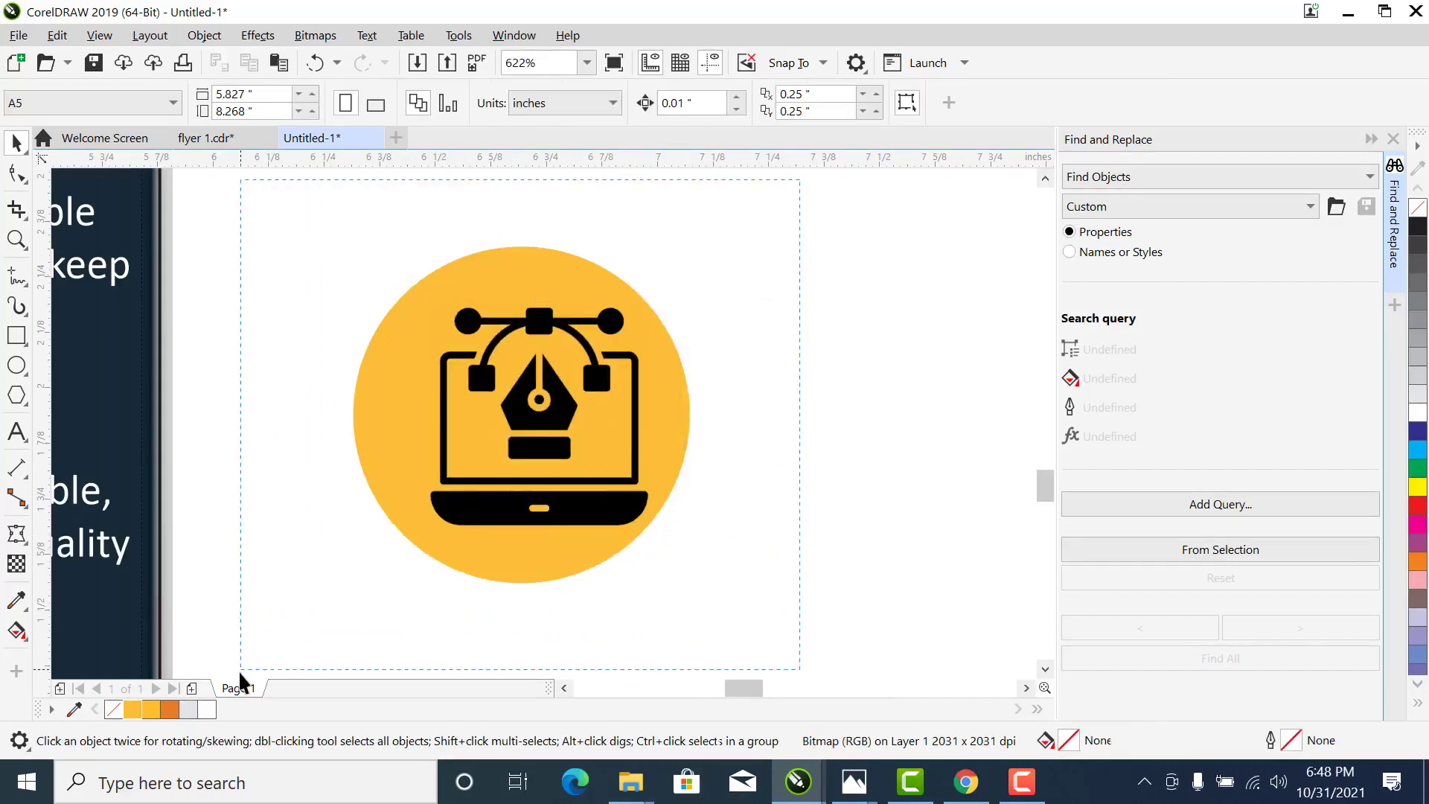
{"action": "key", "text": "ctrl+a"}
{"action": "key", "text": "e"}
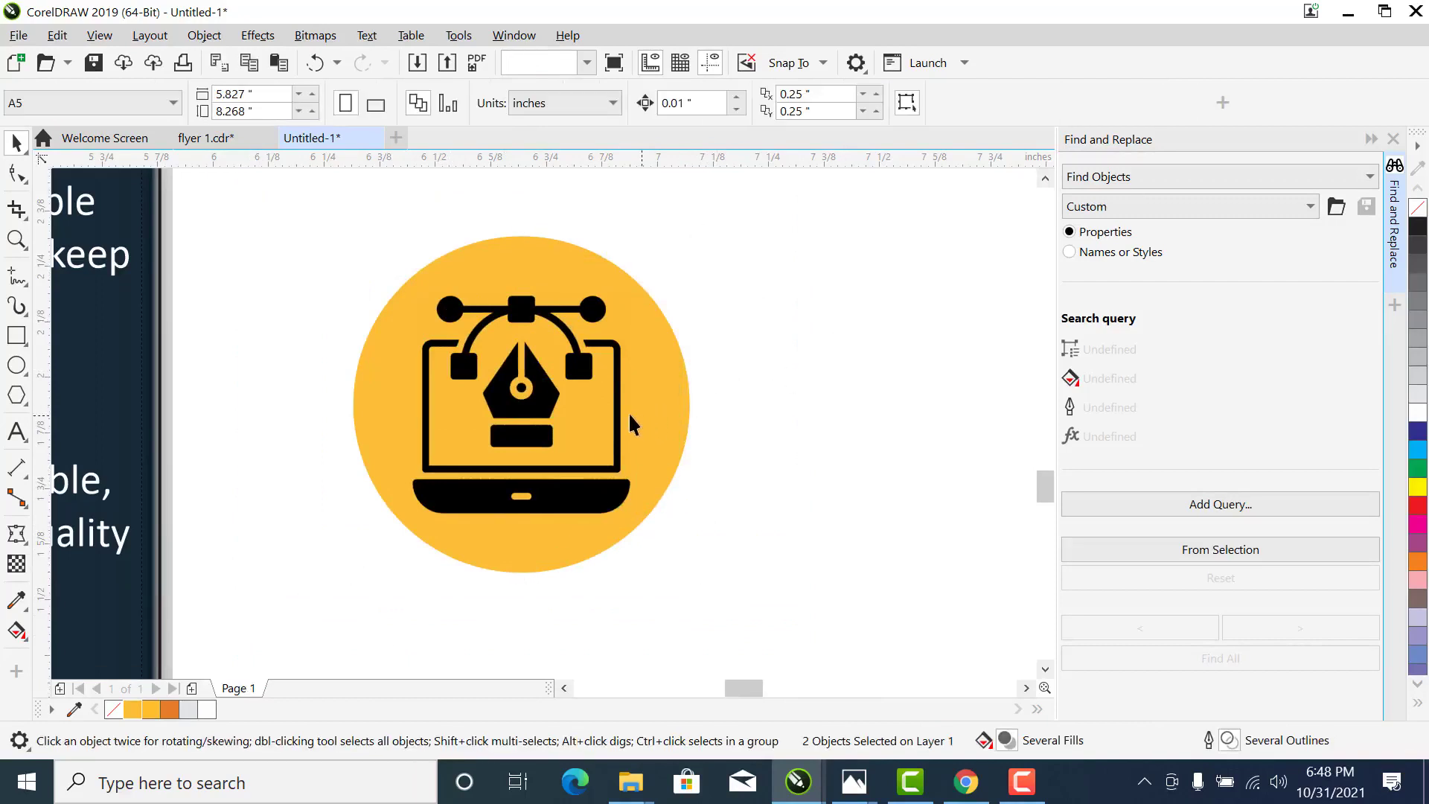
Convert the laptop icon to a 300 dpi RGB Color (24-bit) bitmap with anti-aliasing and a transparent background
{"action": "left_click", "coordinate": [613, 406]}
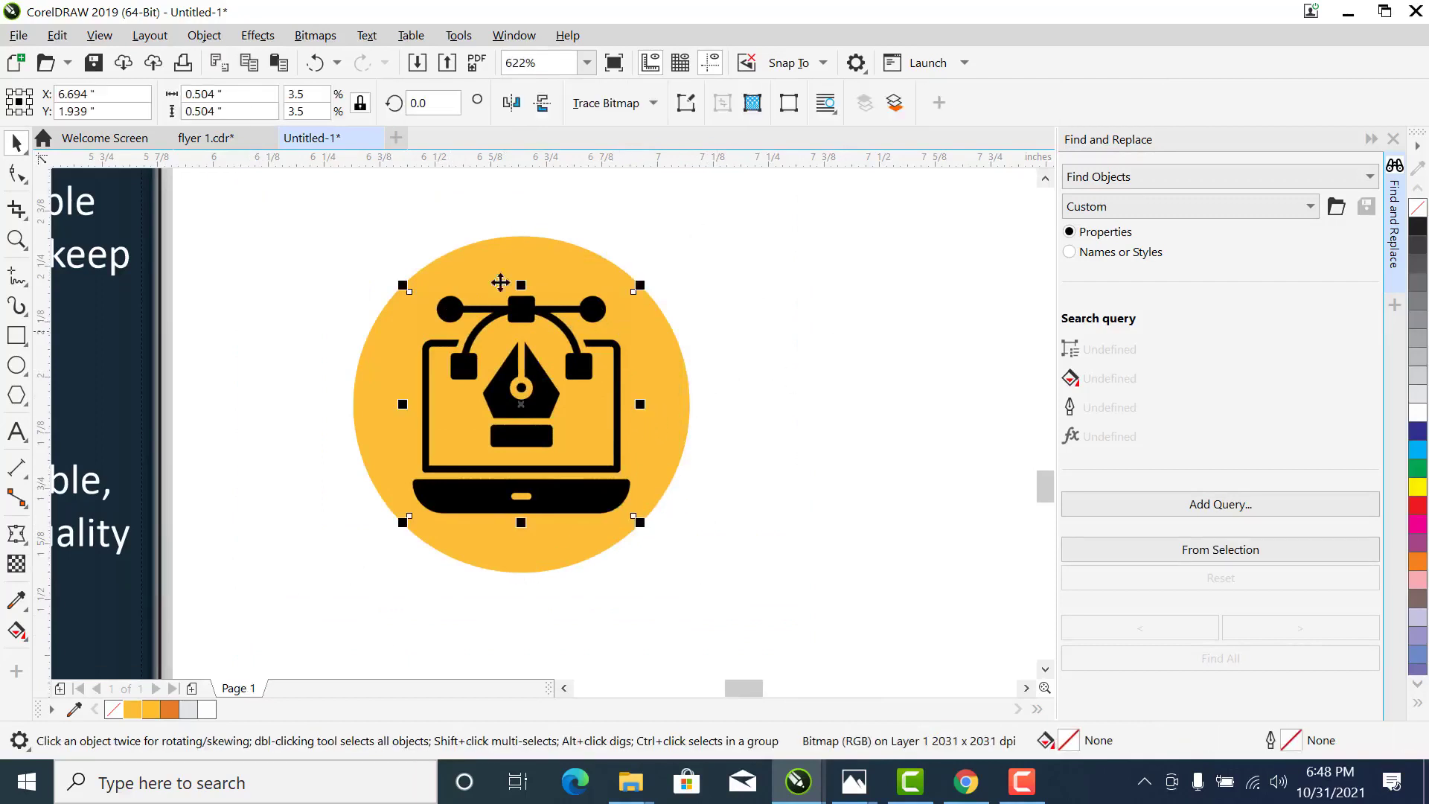
{"action": "left_click", "coordinate": [311, 36]}
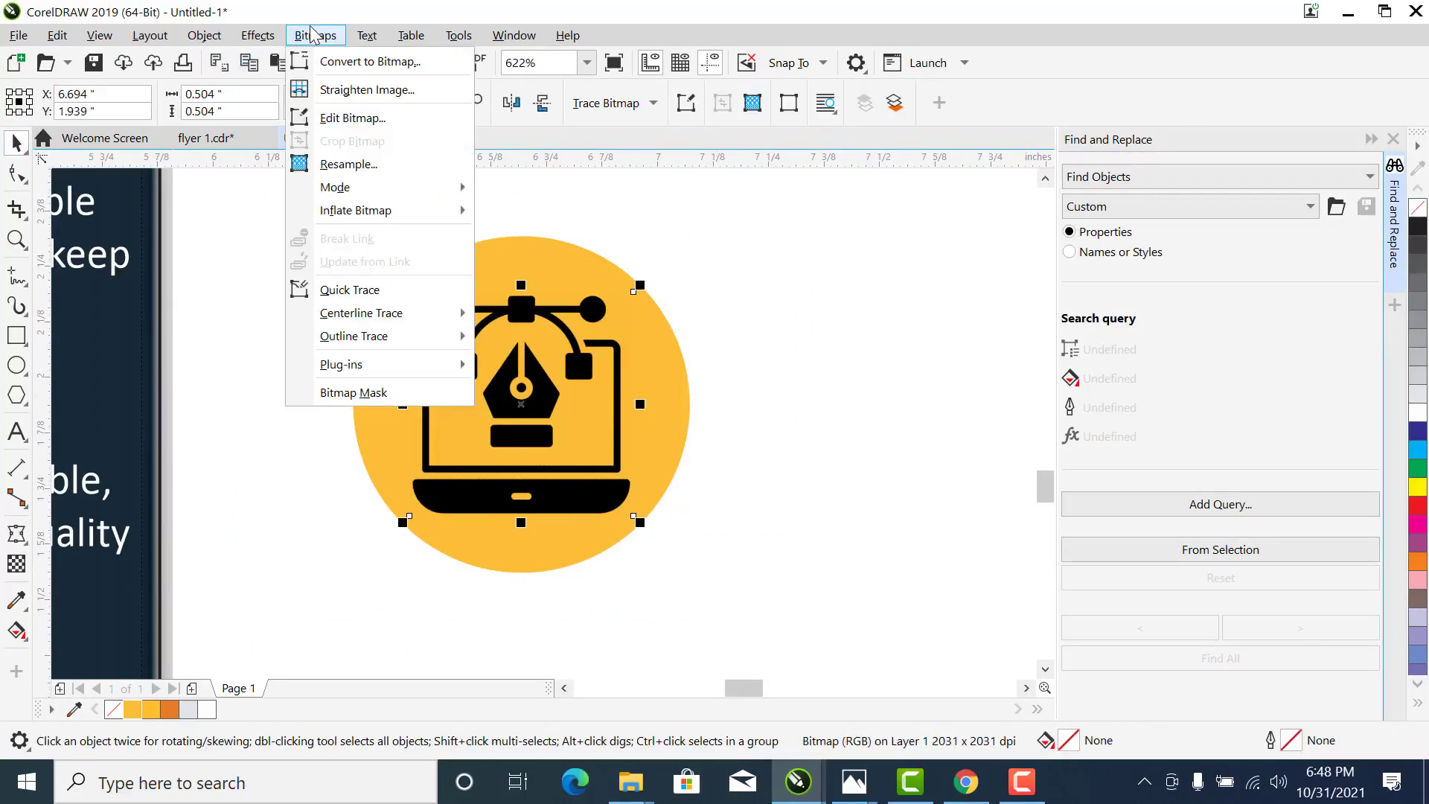
{"action": "left_click", "coordinate": [350, 62]}
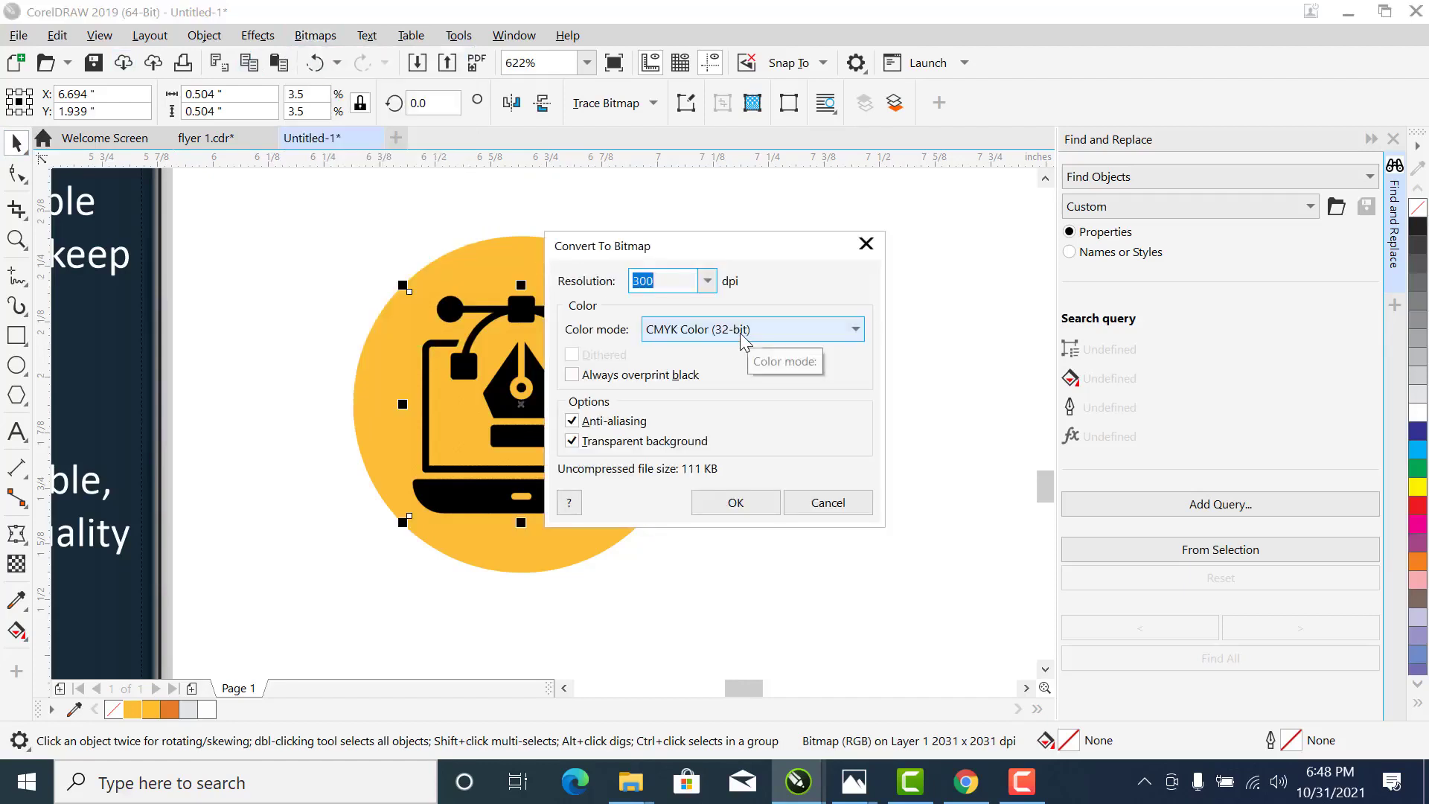
{"action": "left_click", "coordinate": [742, 336]}
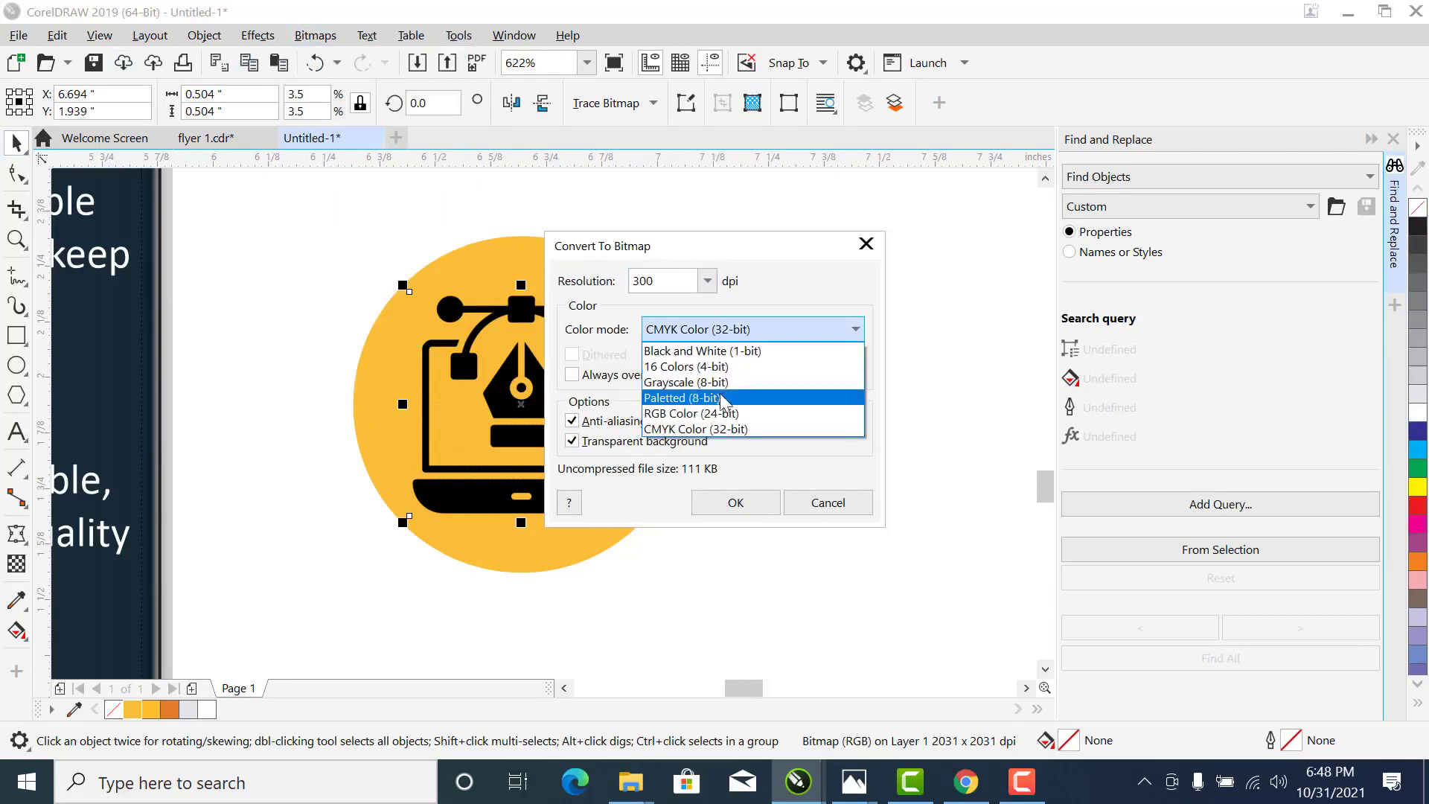
{"action": "left_click", "coordinate": [734, 414]}
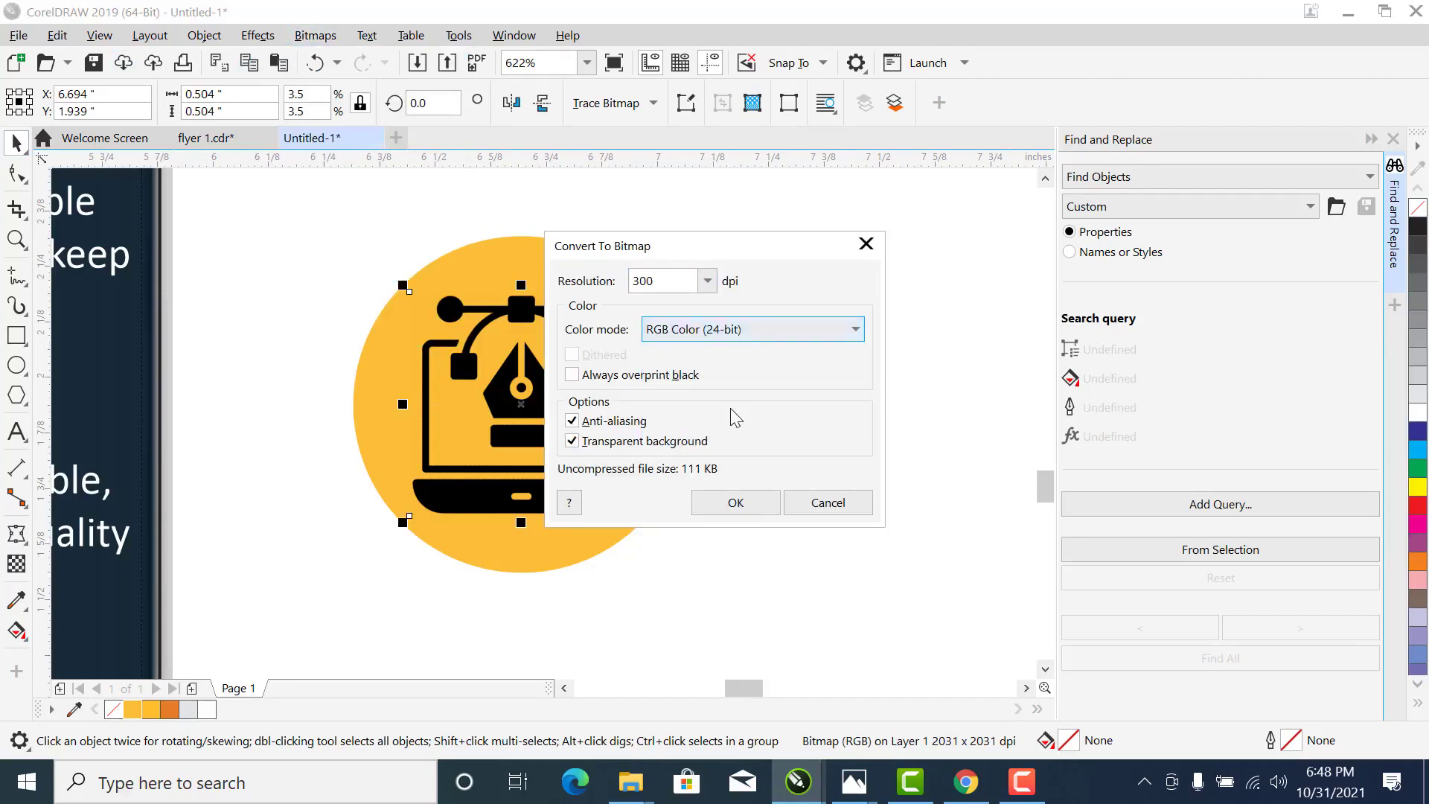
{"action": "left_click", "coordinate": [733, 504]}
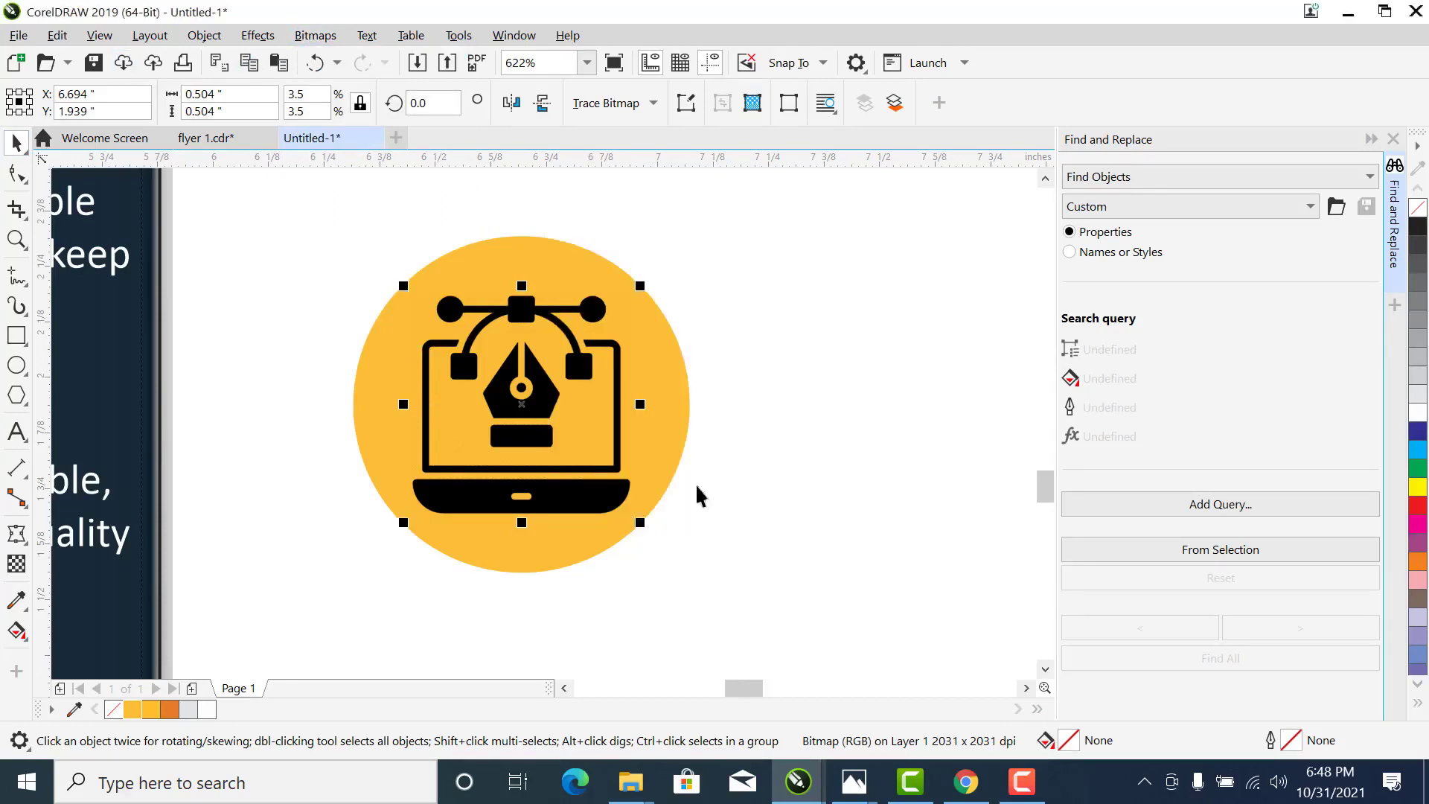
{"action": "left_click", "coordinate": [311, 37]}
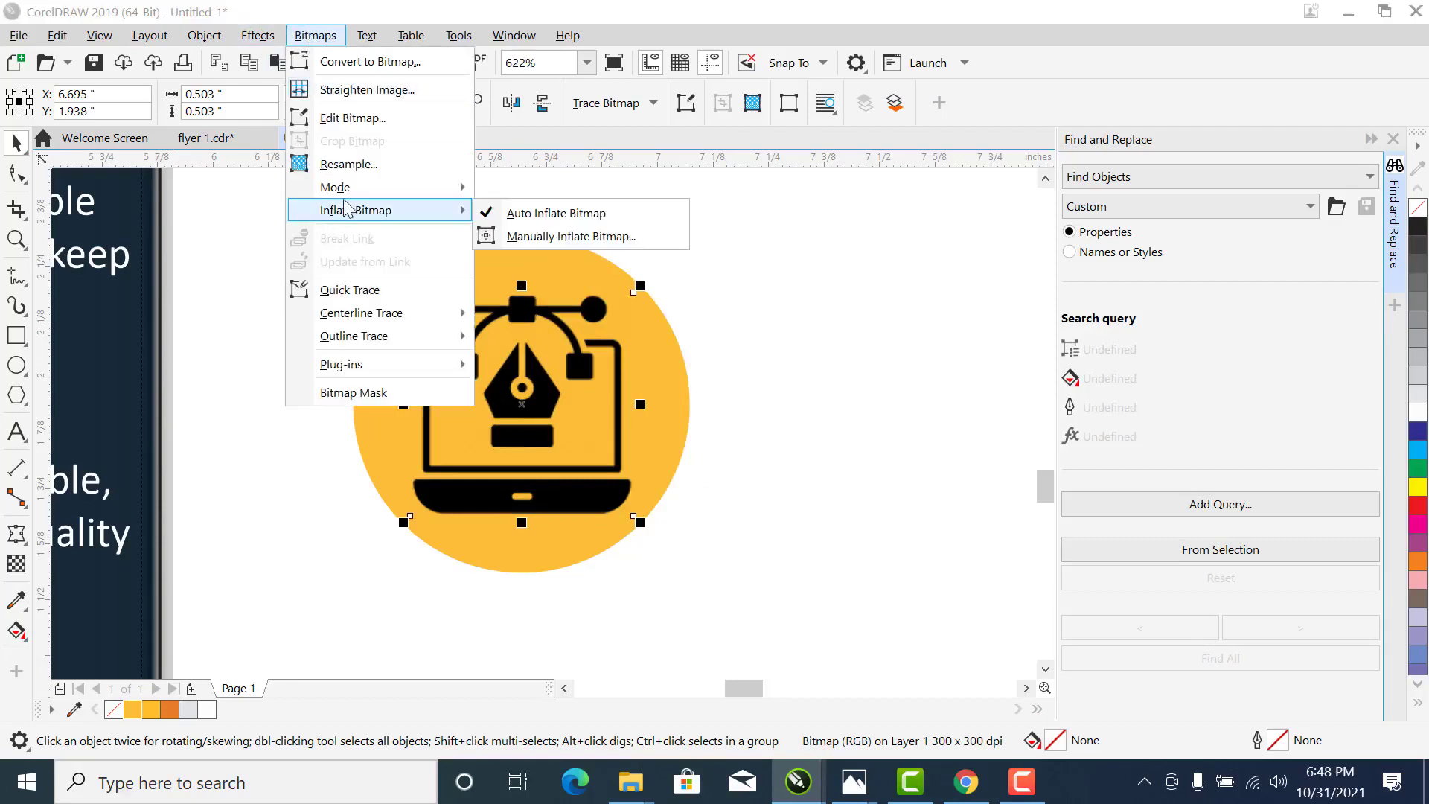
{"action": "mouse_move", "coordinate": [352, 195]}
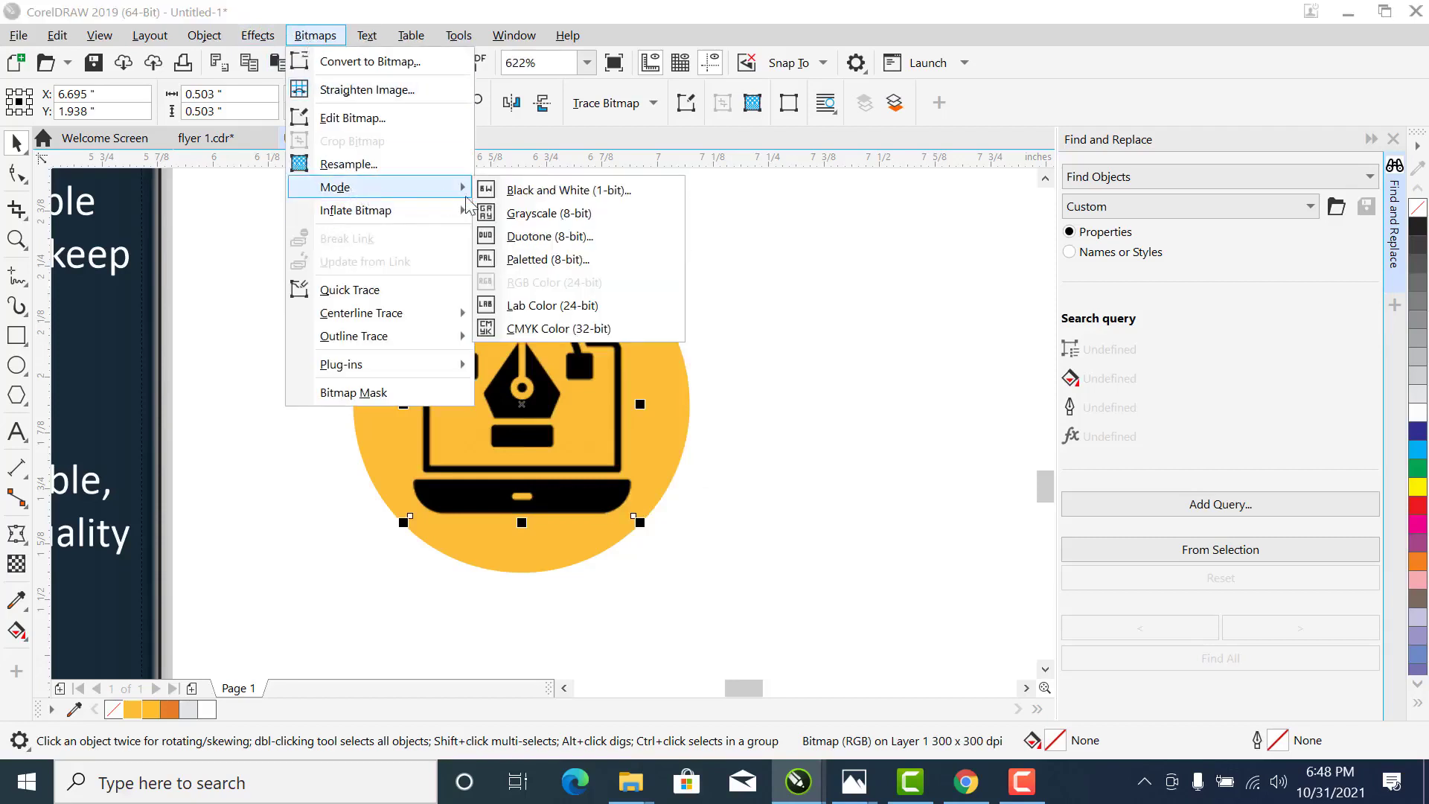
{"action": "left_click", "coordinate": [523, 198]}
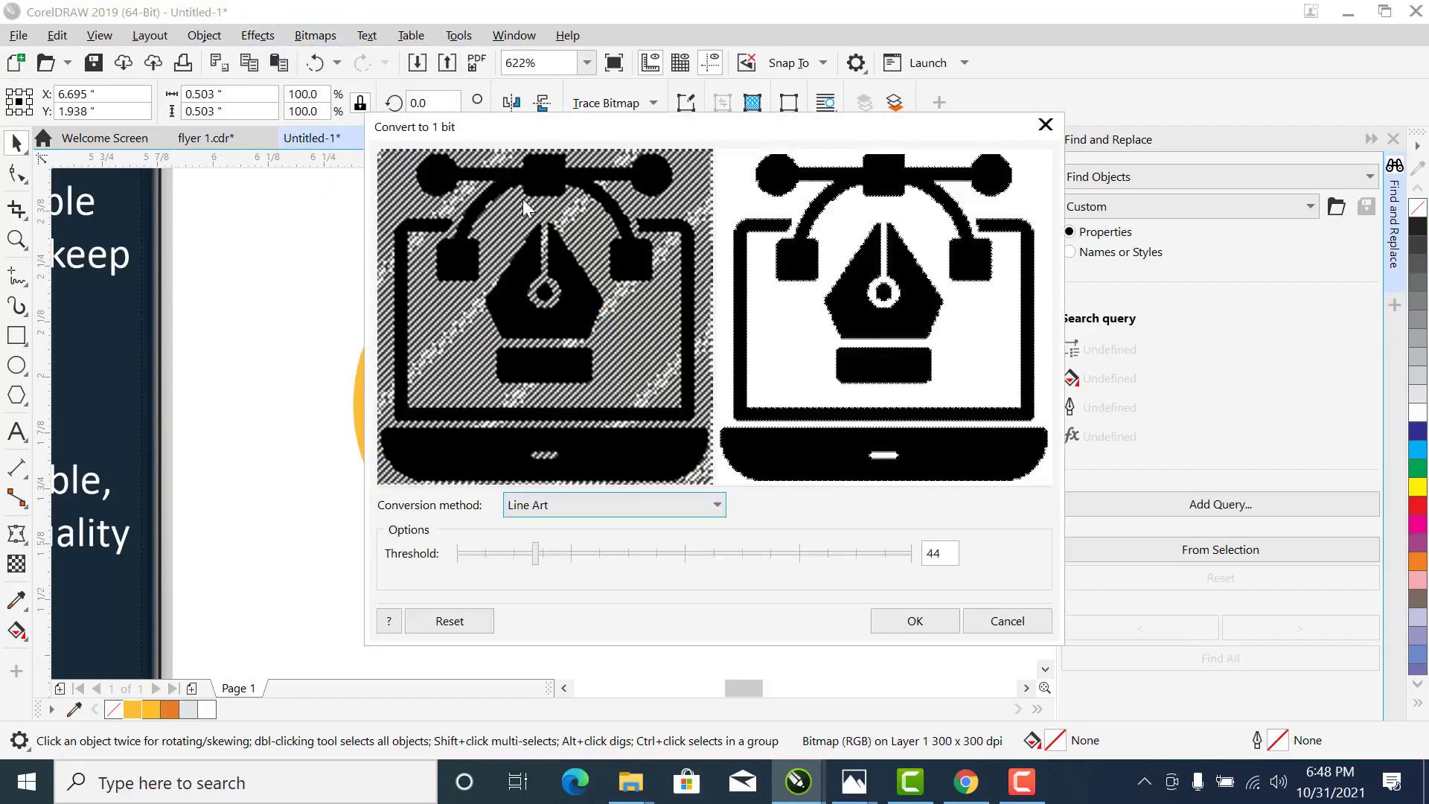
{"action": "left_click", "coordinate": [578, 556]}
{"action": "left_click", "coordinate": [549, 560]}
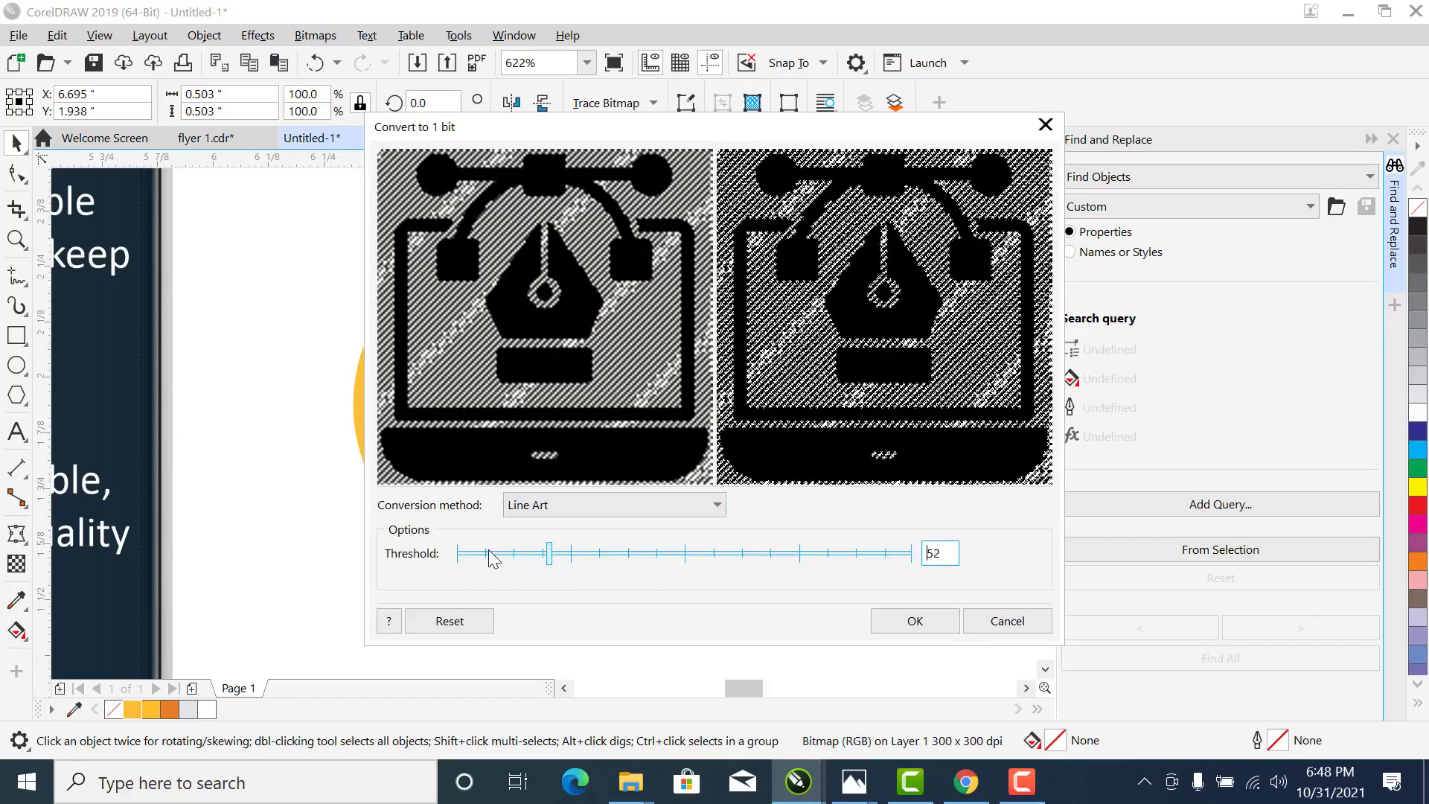
{"action": "mouse_move", "coordinate": [491, 558]}
{"action": "left_mouse_down"}
{"action": "mouse_move", "coordinate": [469, 562]}
{"action": "mouse_move", "coordinate": [908, 573]}
{"action": "mouse_move", "coordinate": [626, 582]}
{"action": "left_mouse_up"}
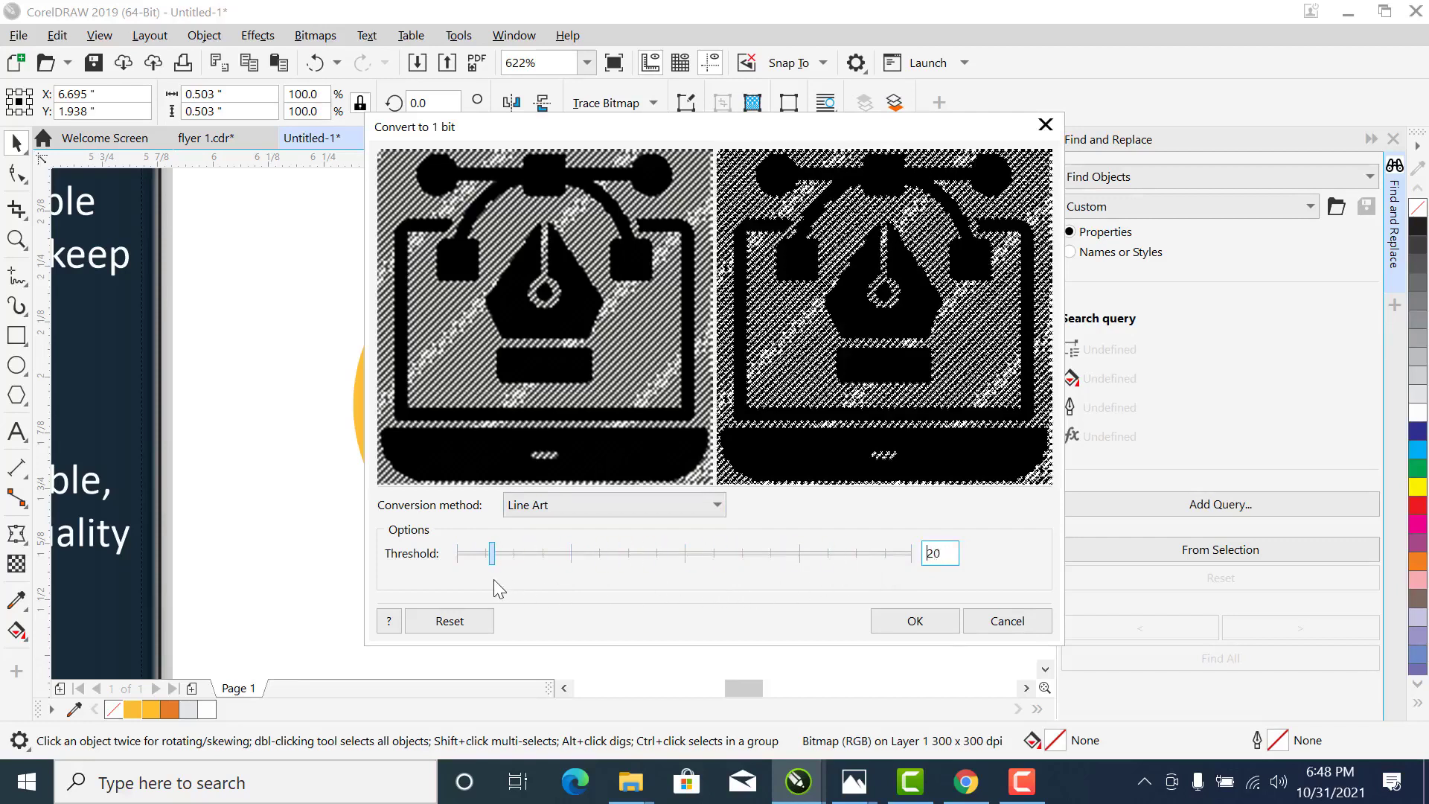
{"action": "left_click_drag", "start_coordinate": [492, 564], "coordinate": [779, 563]}
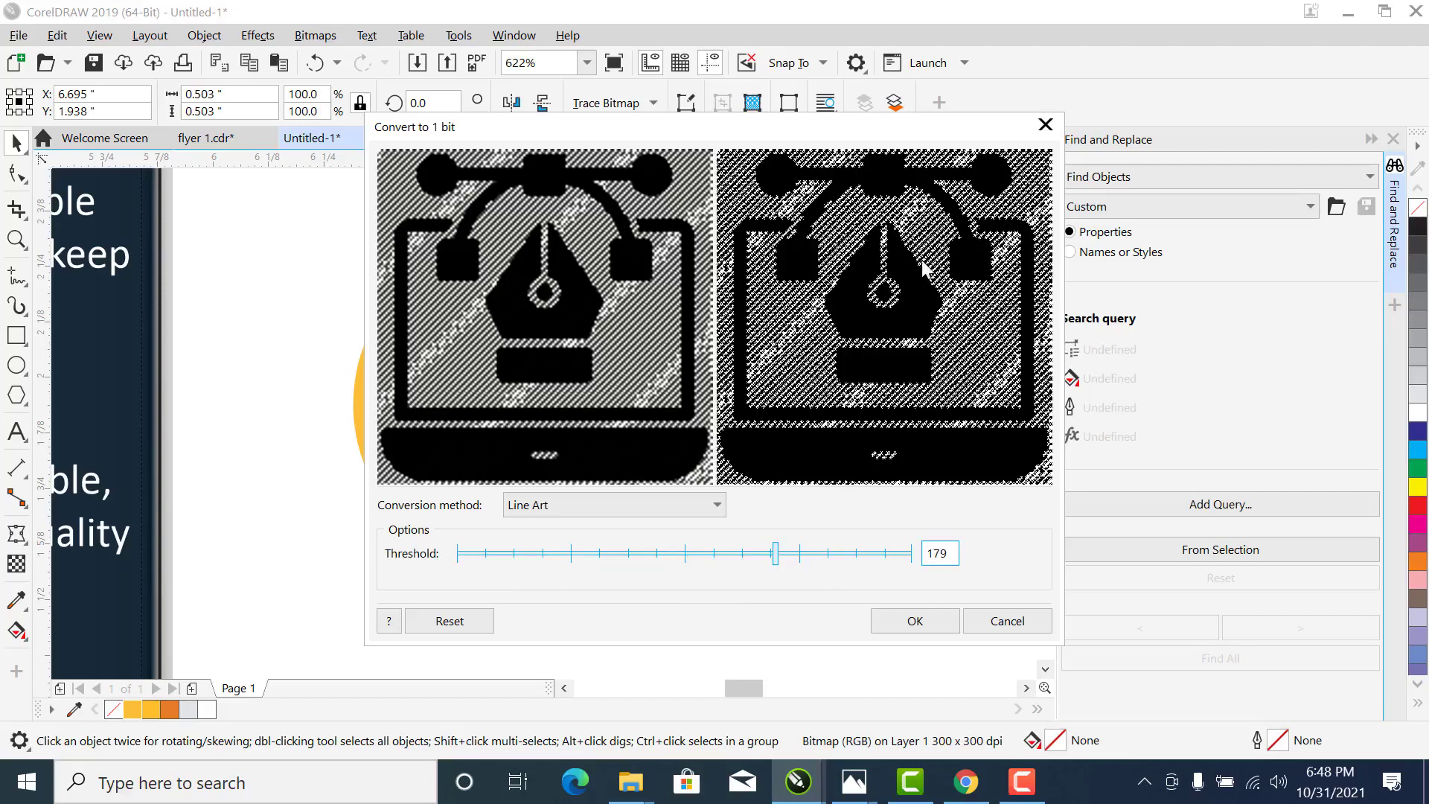
{"action": "left_click_drag", "start_coordinate": [776, 573], "coordinate": [454, 557]}
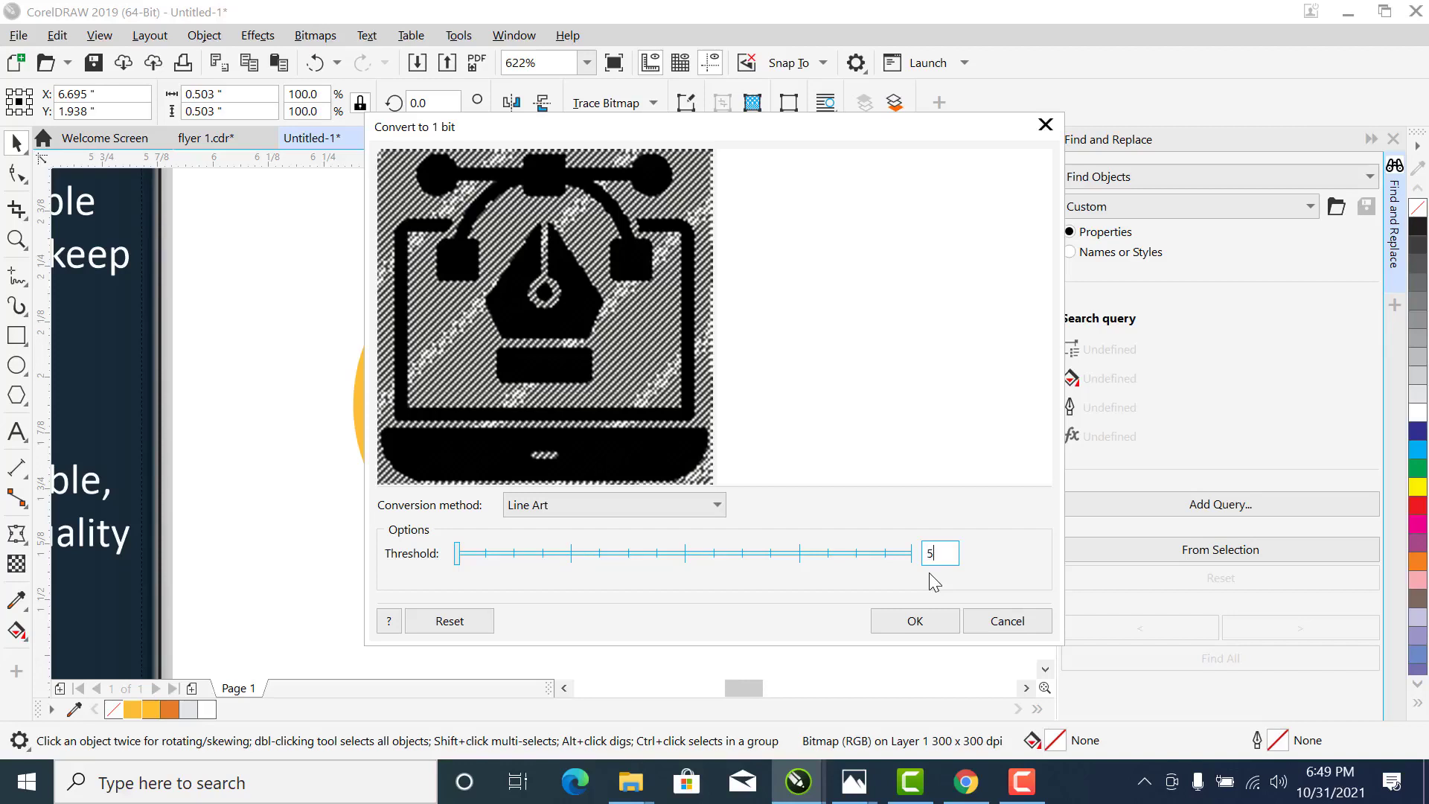
{"action": "left_click", "coordinate": [457, 562]}
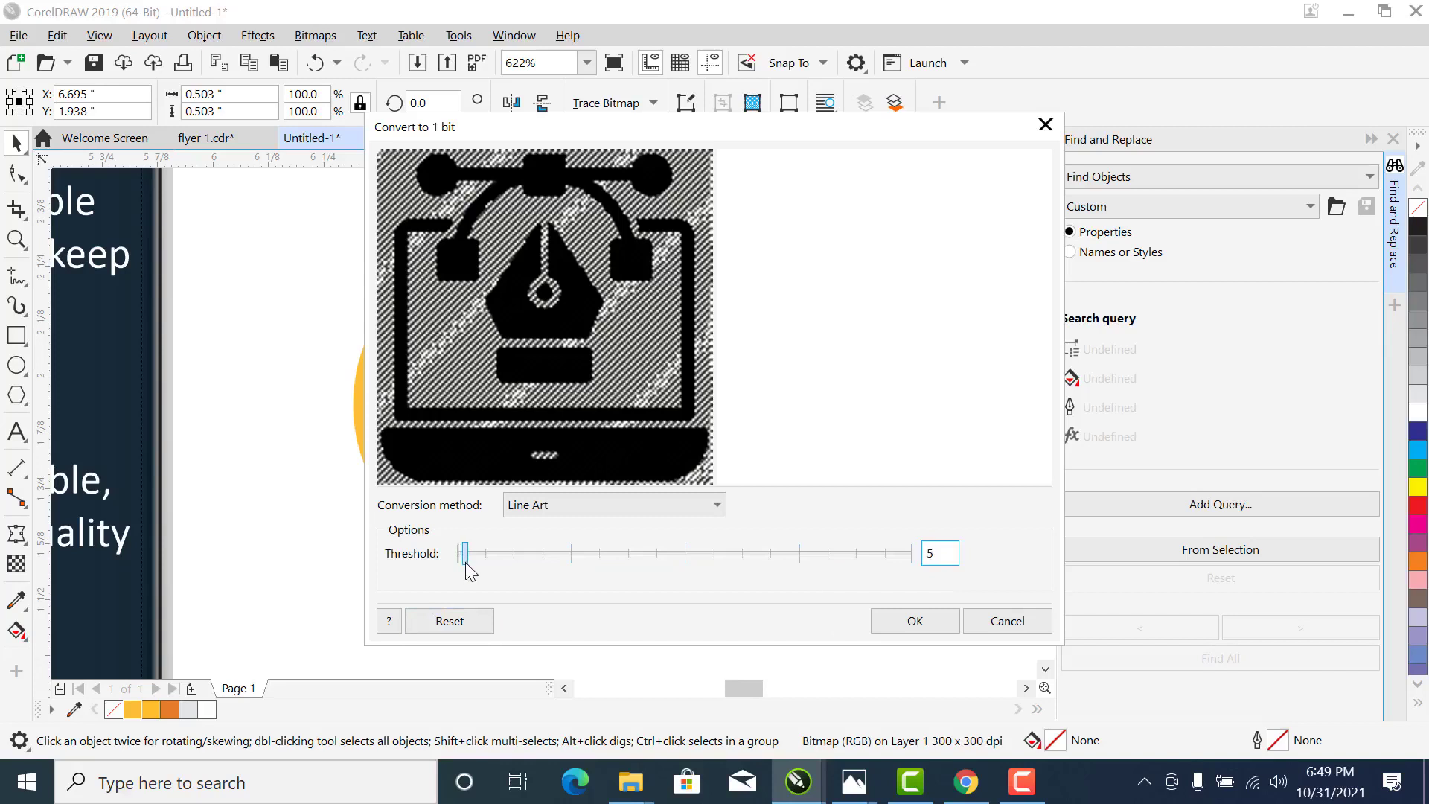
{"action": "left_click_drag", "start_coordinate": [476, 573], "coordinate": [430, 555]}
{"action": "left_click", "coordinate": [1010, 630]}
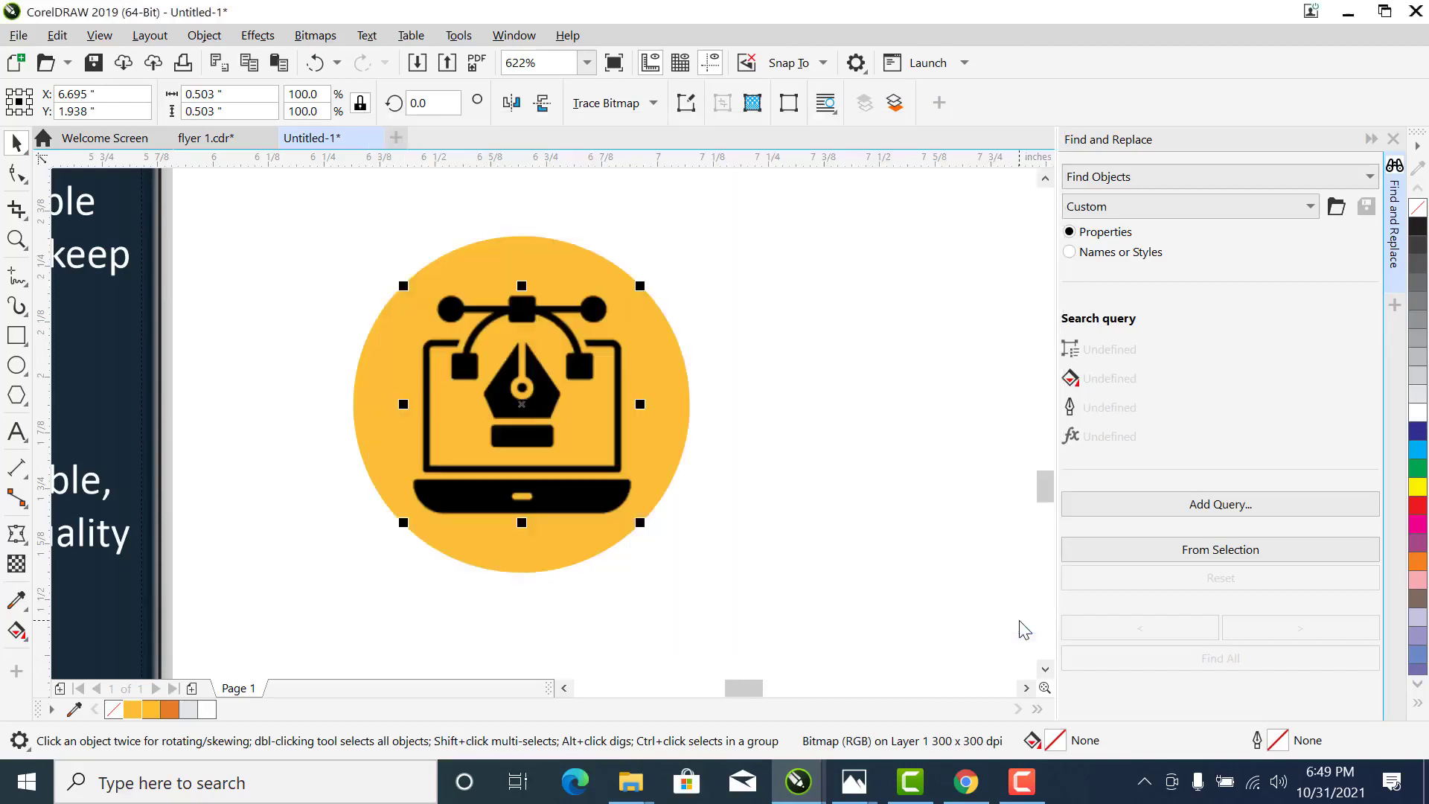
{"action": "right_click", "coordinate": [522, 377]}
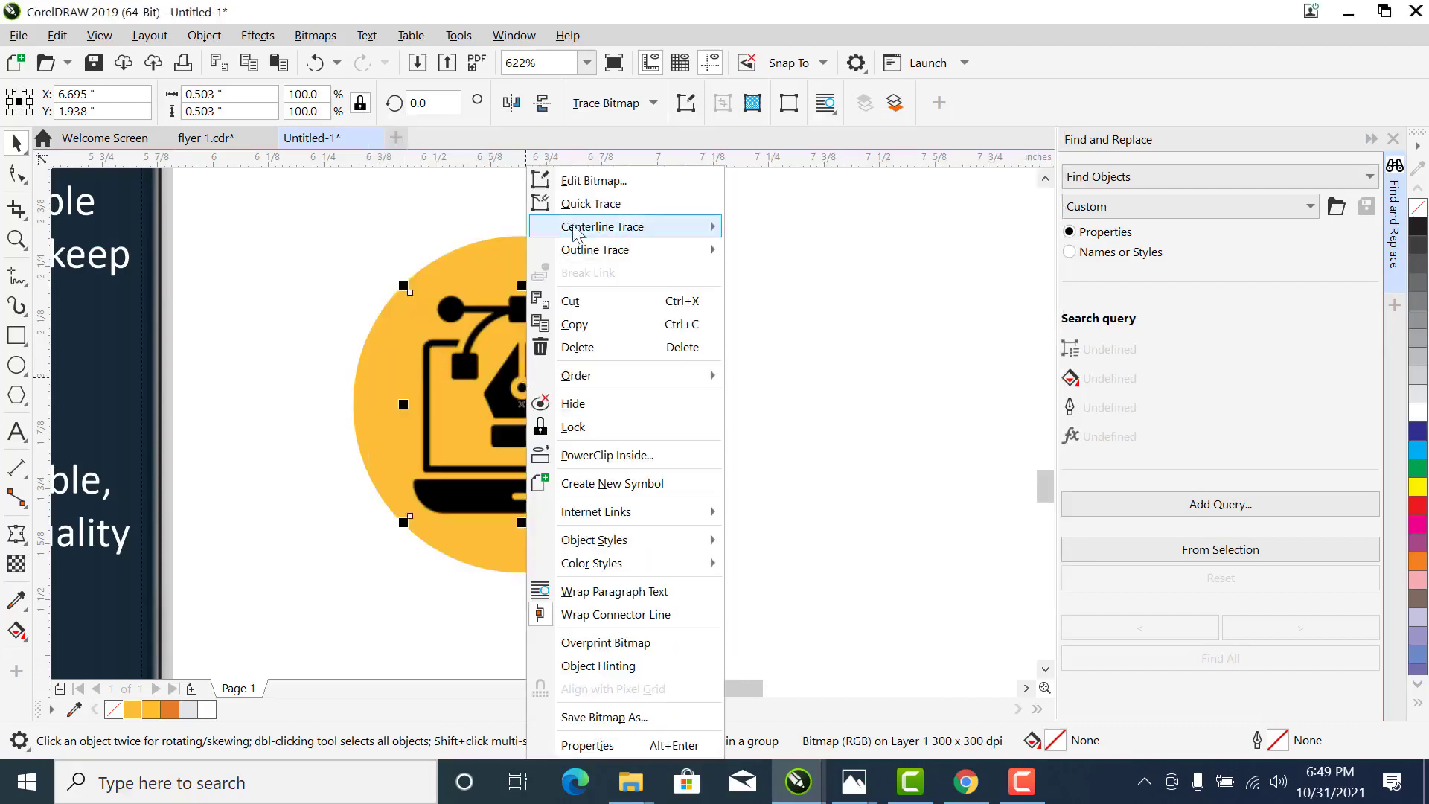
{"action": "key", "text": "Escape"}
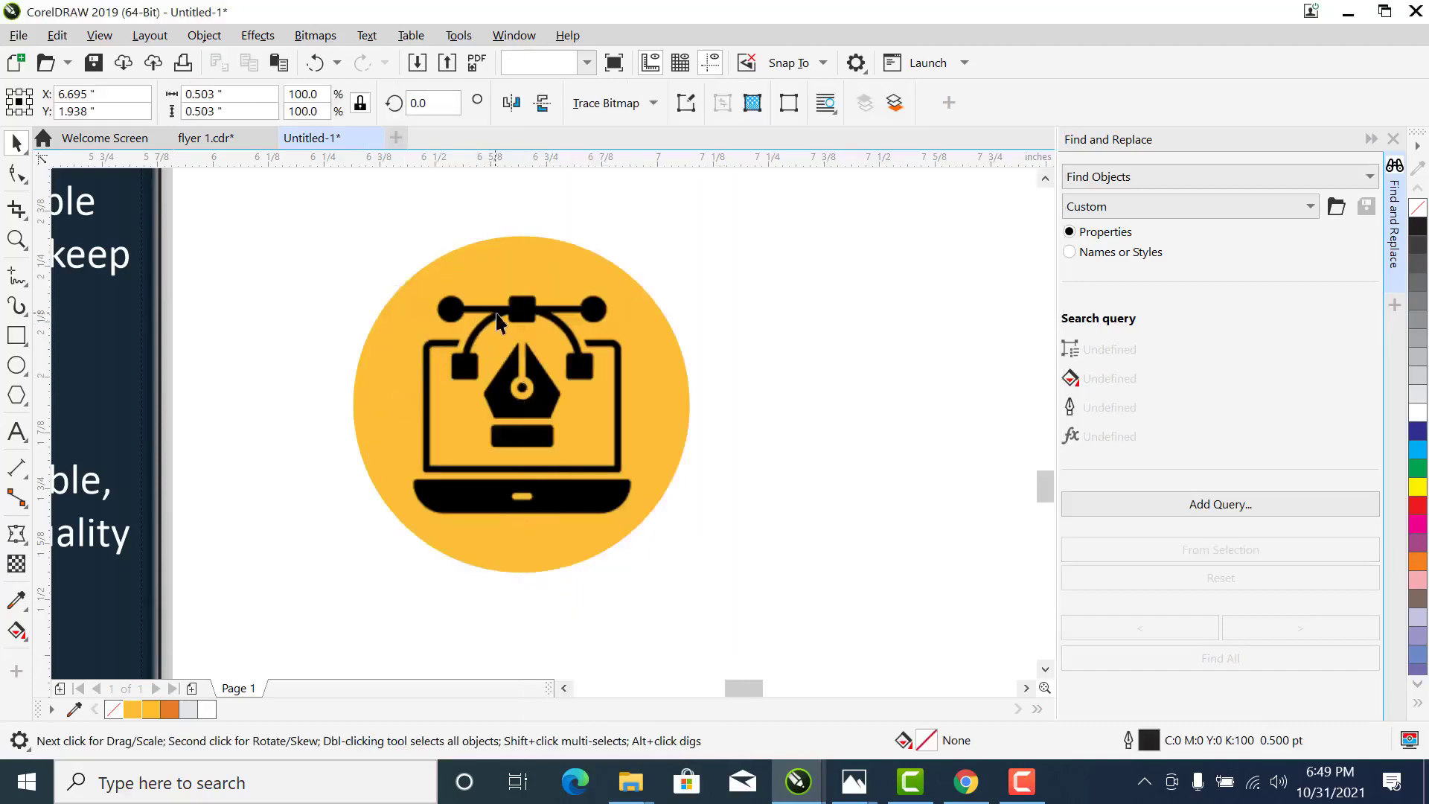
Convert the icon bitmap to black and white (1-bit) using the Line Art method with a threshold of 21
{"action": "left_click", "coordinate": [315, 35]}
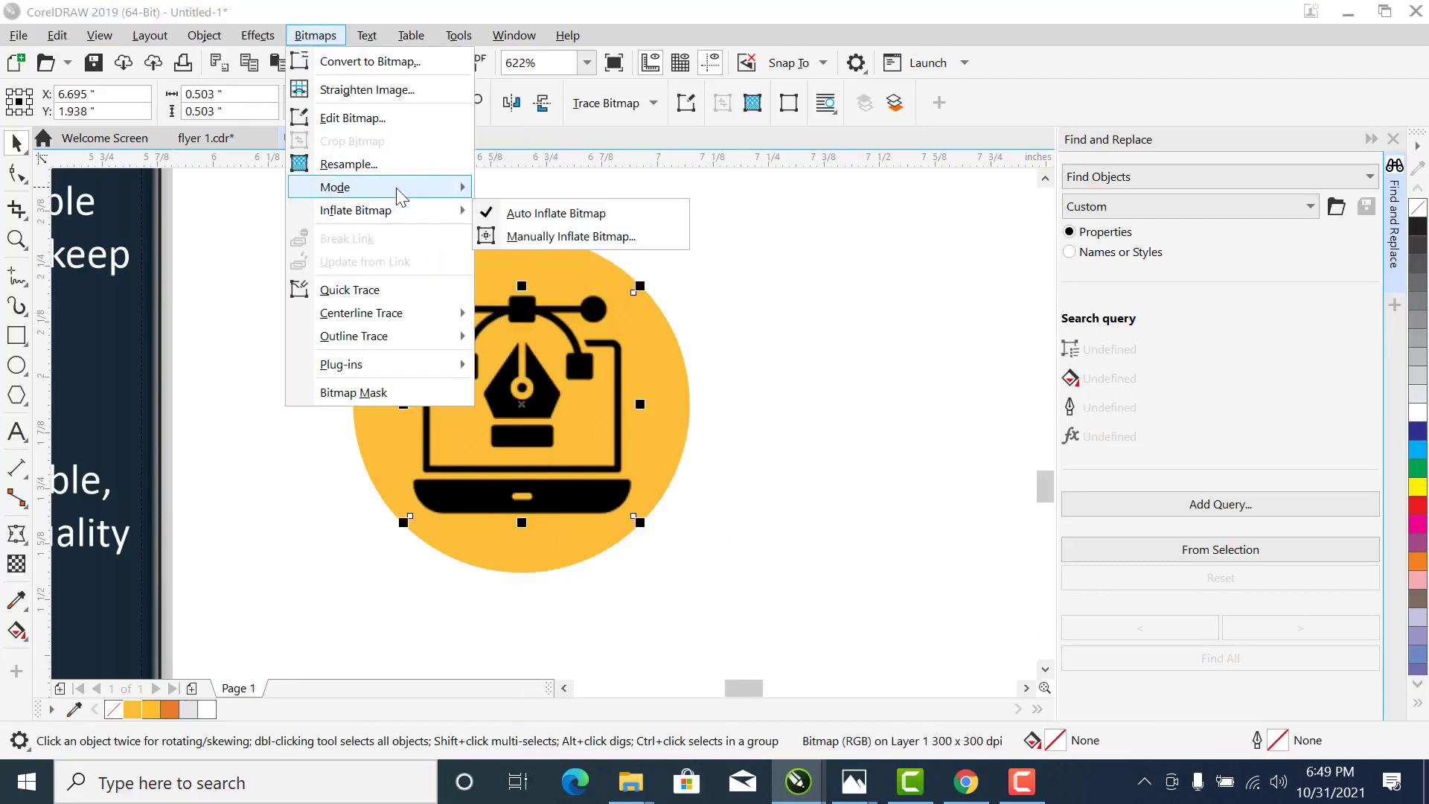
{"action": "mouse_move", "coordinate": [416, 187]}
{"action": "left_click", "coordinate": [520, 195]}
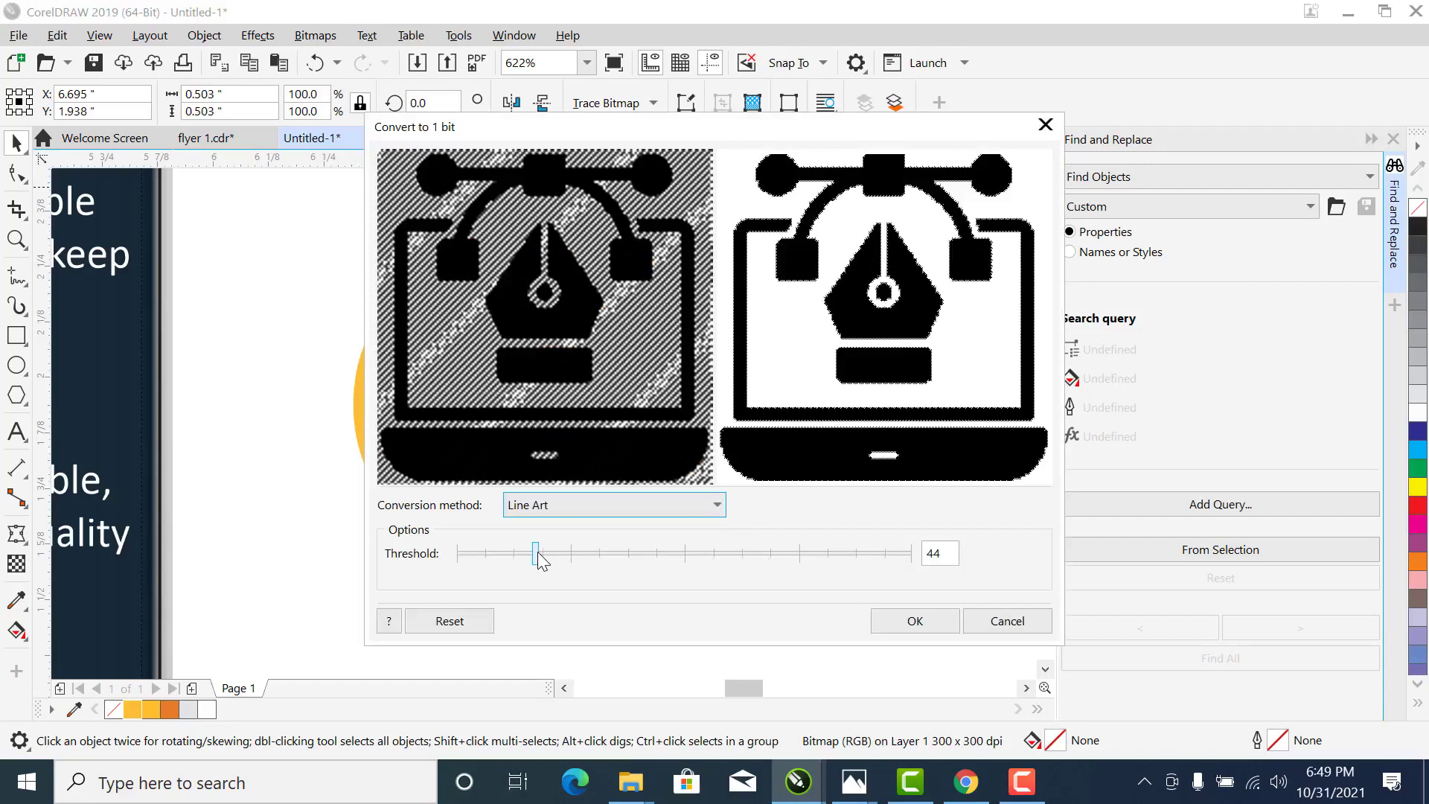
{"action": "left_click_drag", "start_coordinate": [535, 562], "coordinate": [495, 556]}
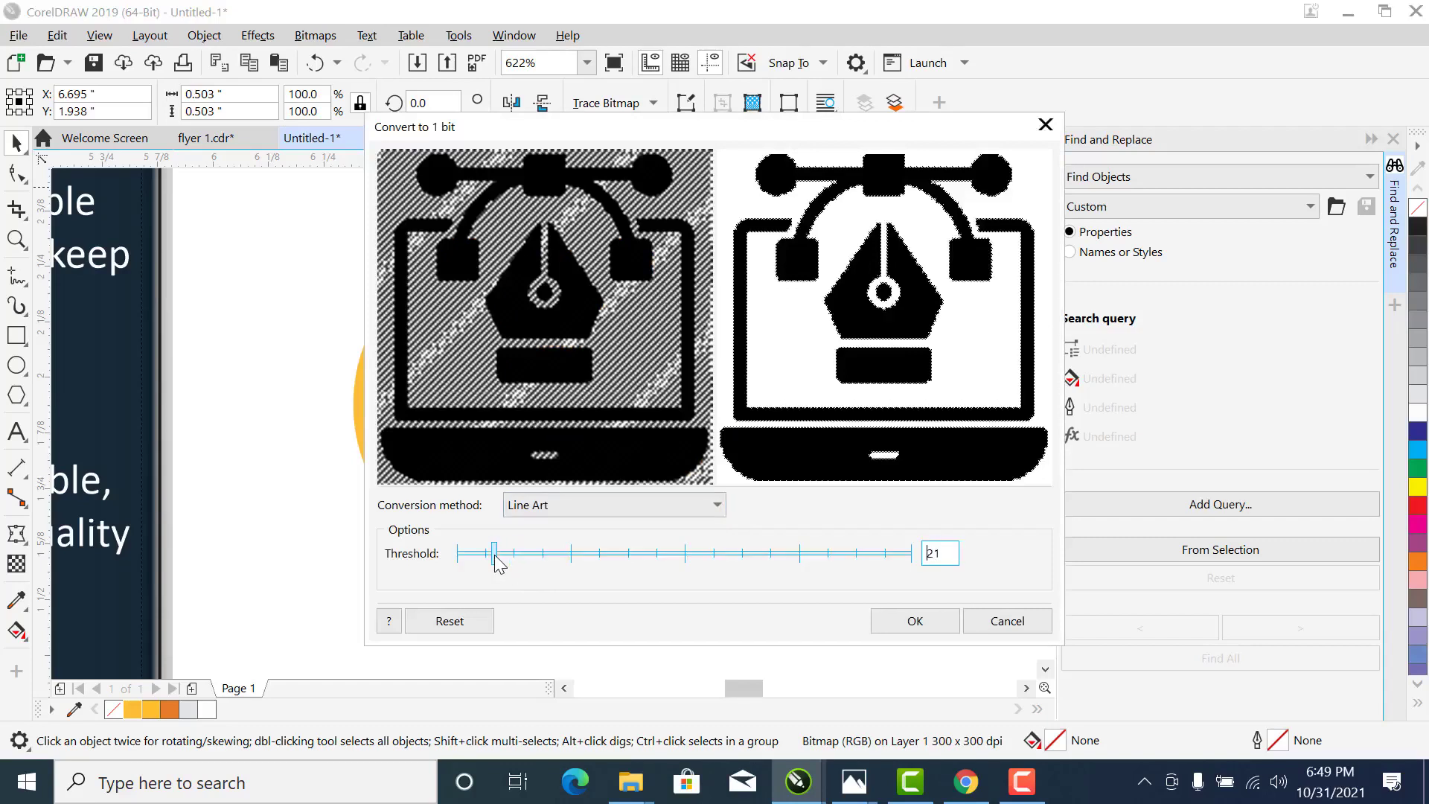
{"action": "left_click", "coordinate": [915, 621]}
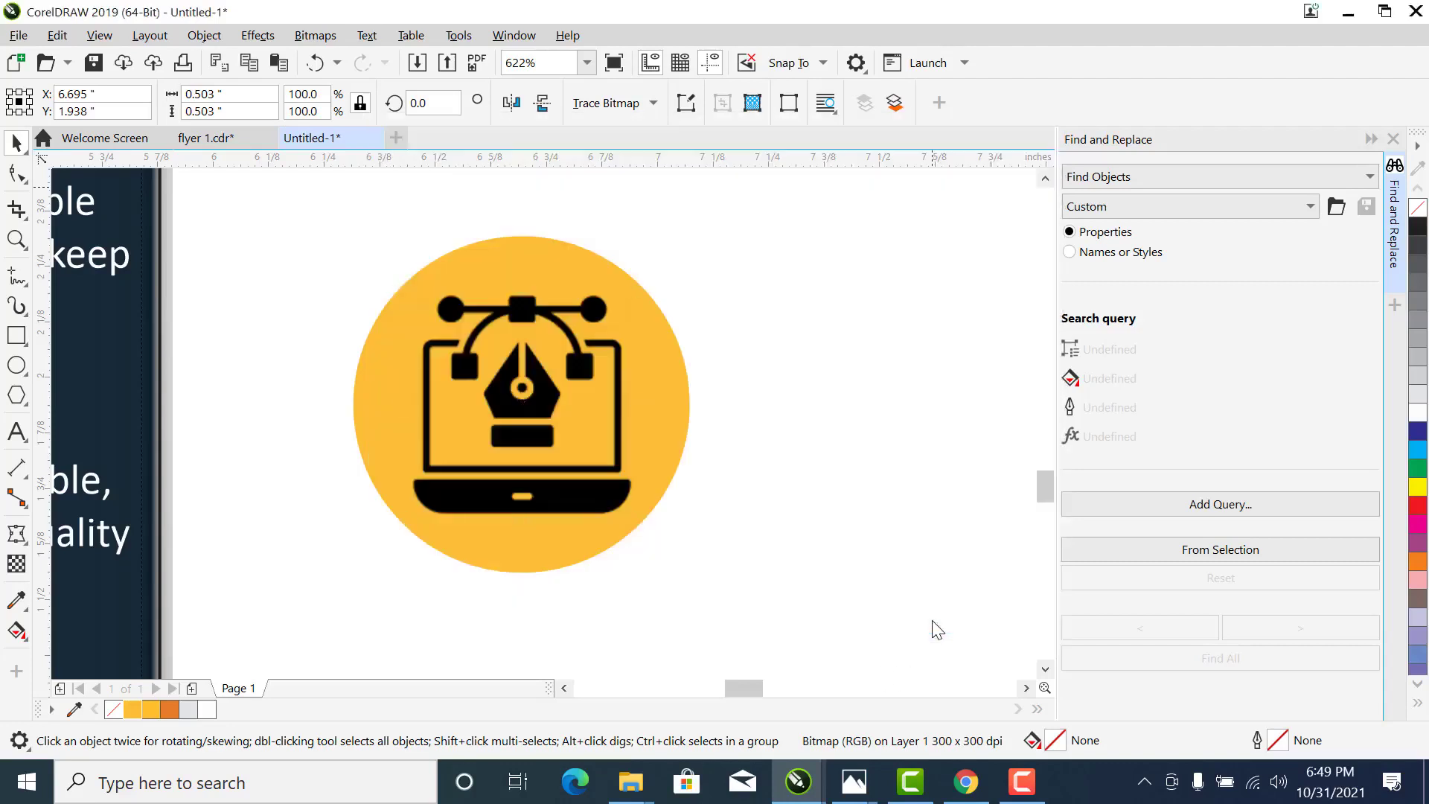
Outline-trace the monochrome icon as a high quality image, with background color removal set to Specify
{"action": "right_click", "coordinate": [491, 446]}
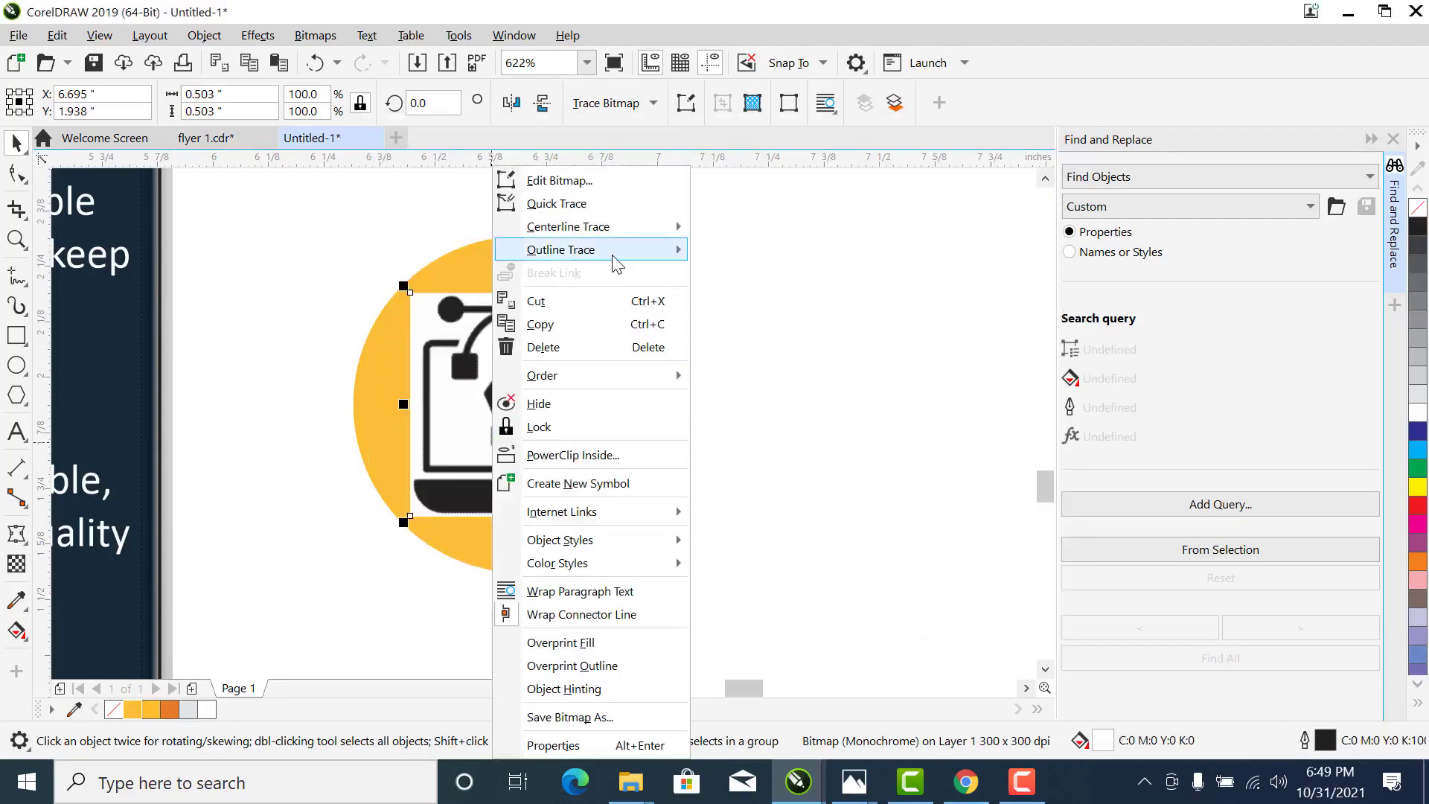
{"action": "mouse_move", "coordinate": [614, 264]}
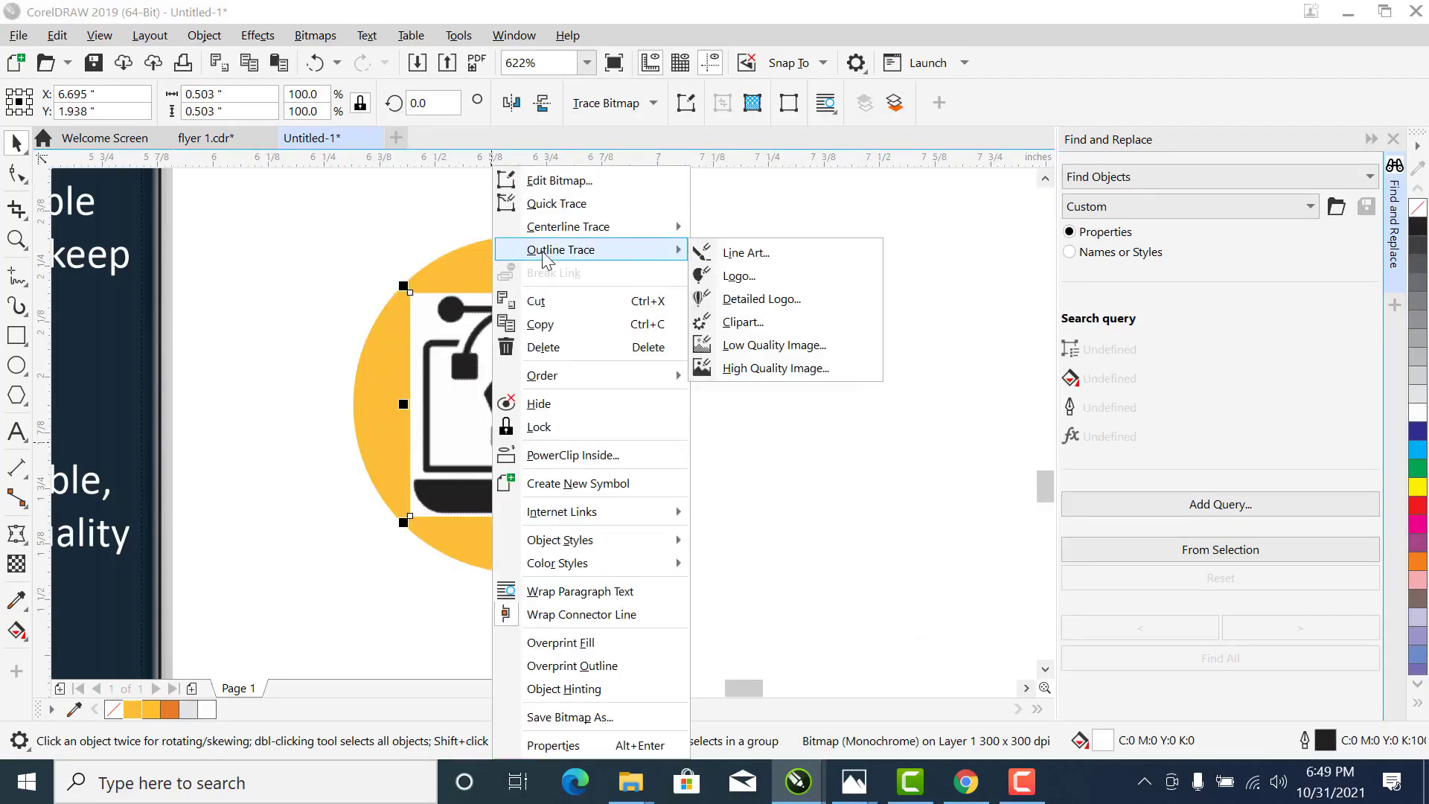
{"action": "left_click", "coordinate": [774, 385]}
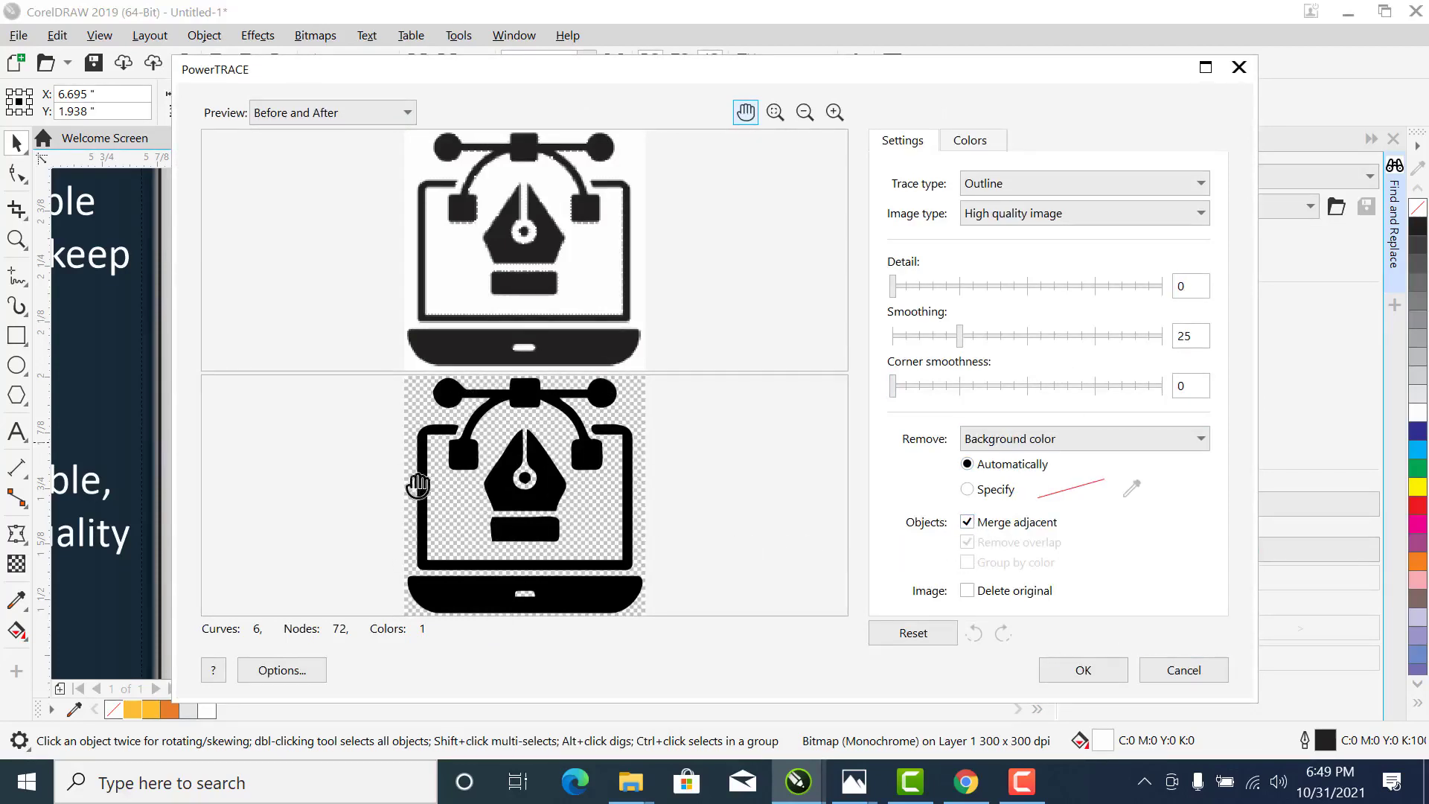
{"action": "left_click", "coordinate": [987, 492]}
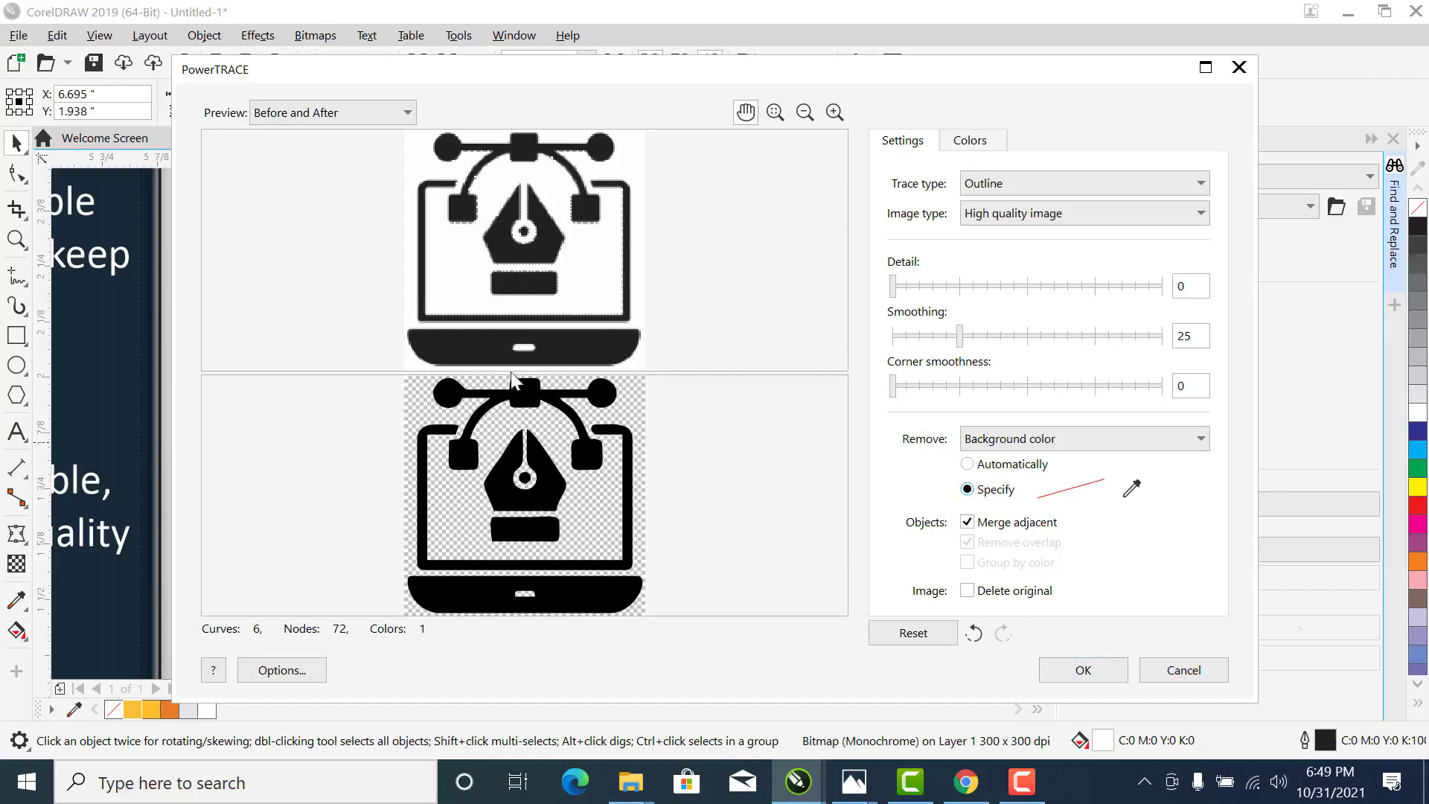
{"action": "left_click", "coordinate": [1082, 669]}
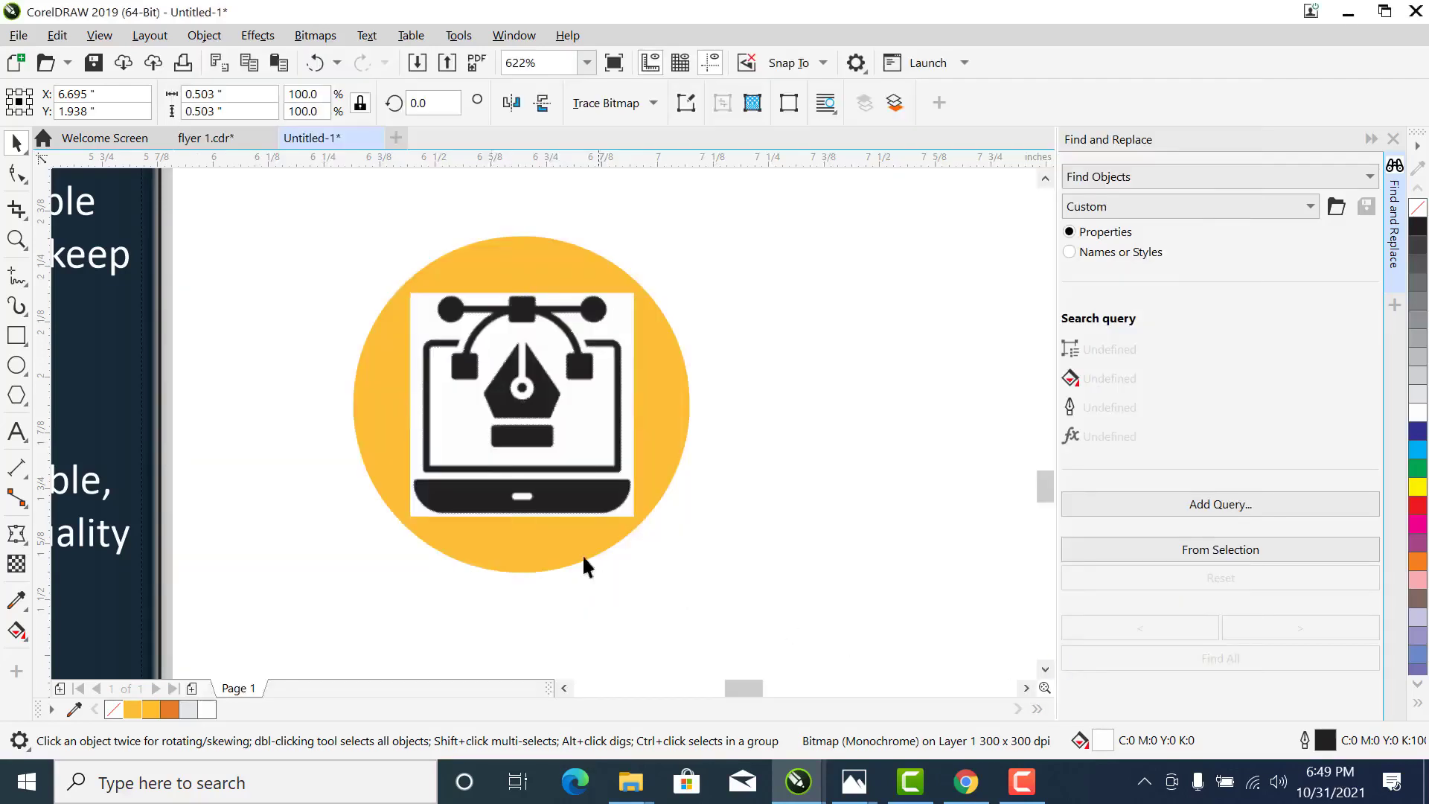
Move the original monochrome bitmap out from behind the traced icon and delete it
{"action": "left_click", "coordinate": [629, 311]}
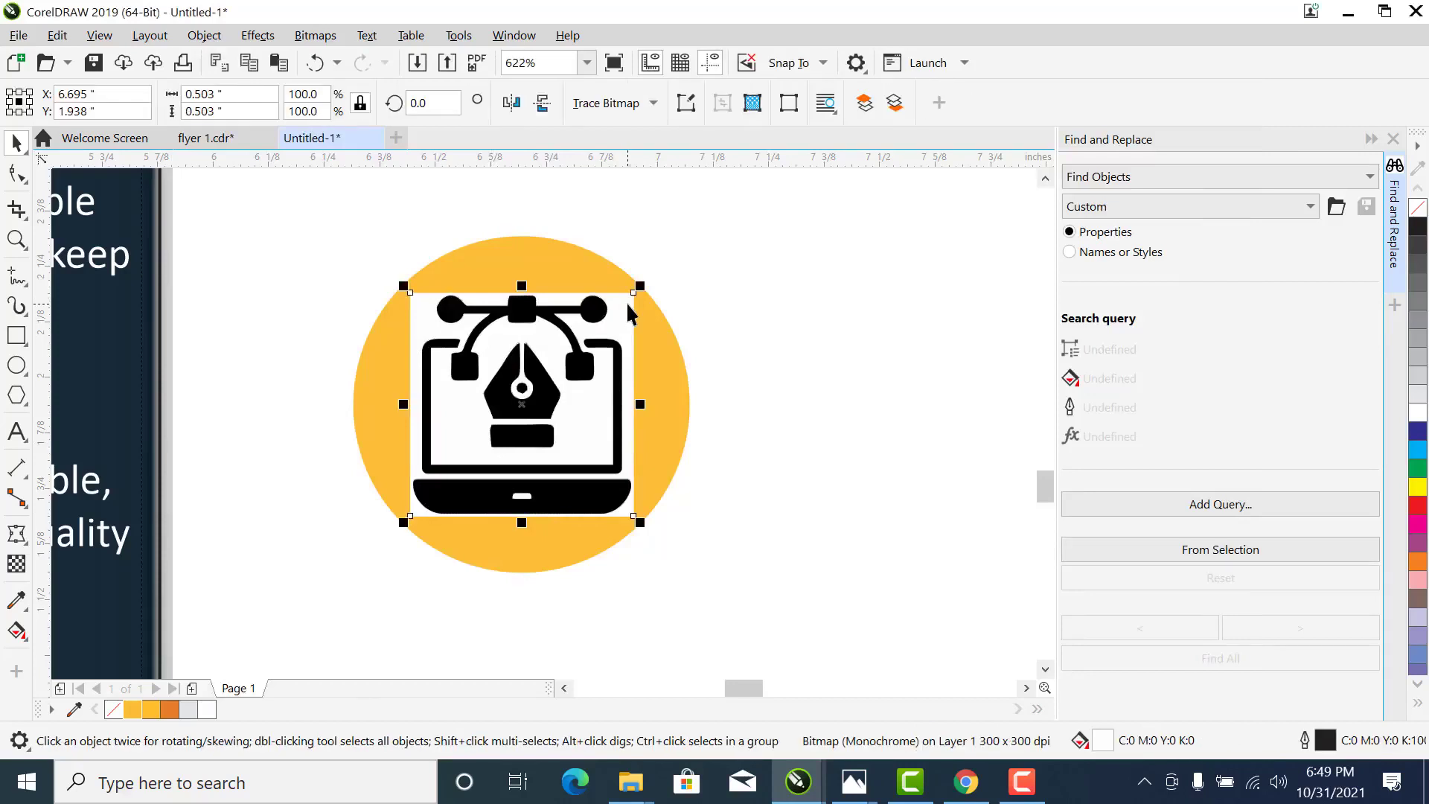
{"action": "left_click_drag", "start_coordinate": [595, 356], "coordinate": [718, 248]}
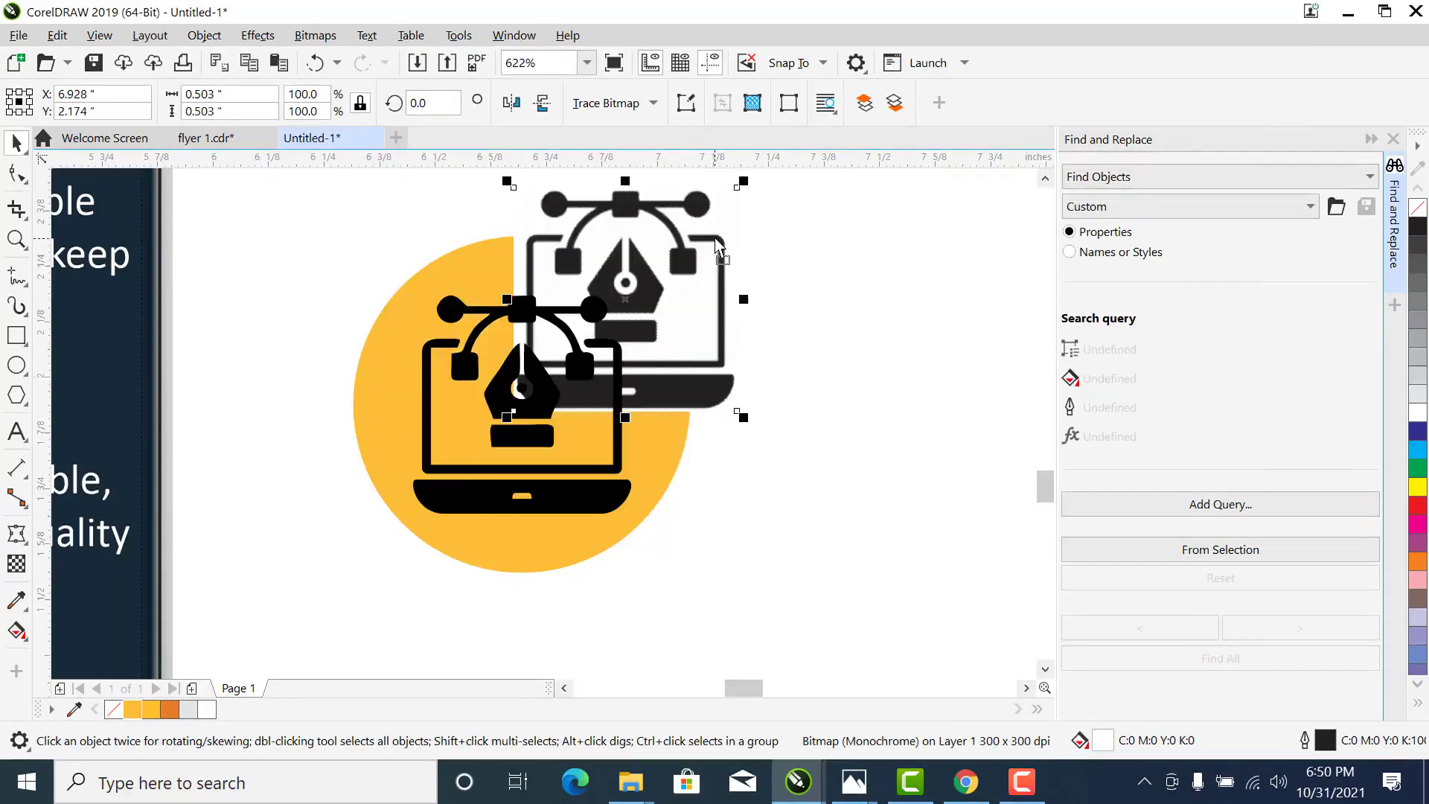
{"action": "key", "text": "Delete"}
Enlarge the traced icon to about 0.529 inches about its centre and fill it with white
{"action": "left_click", "coordinate": [505, 422]}
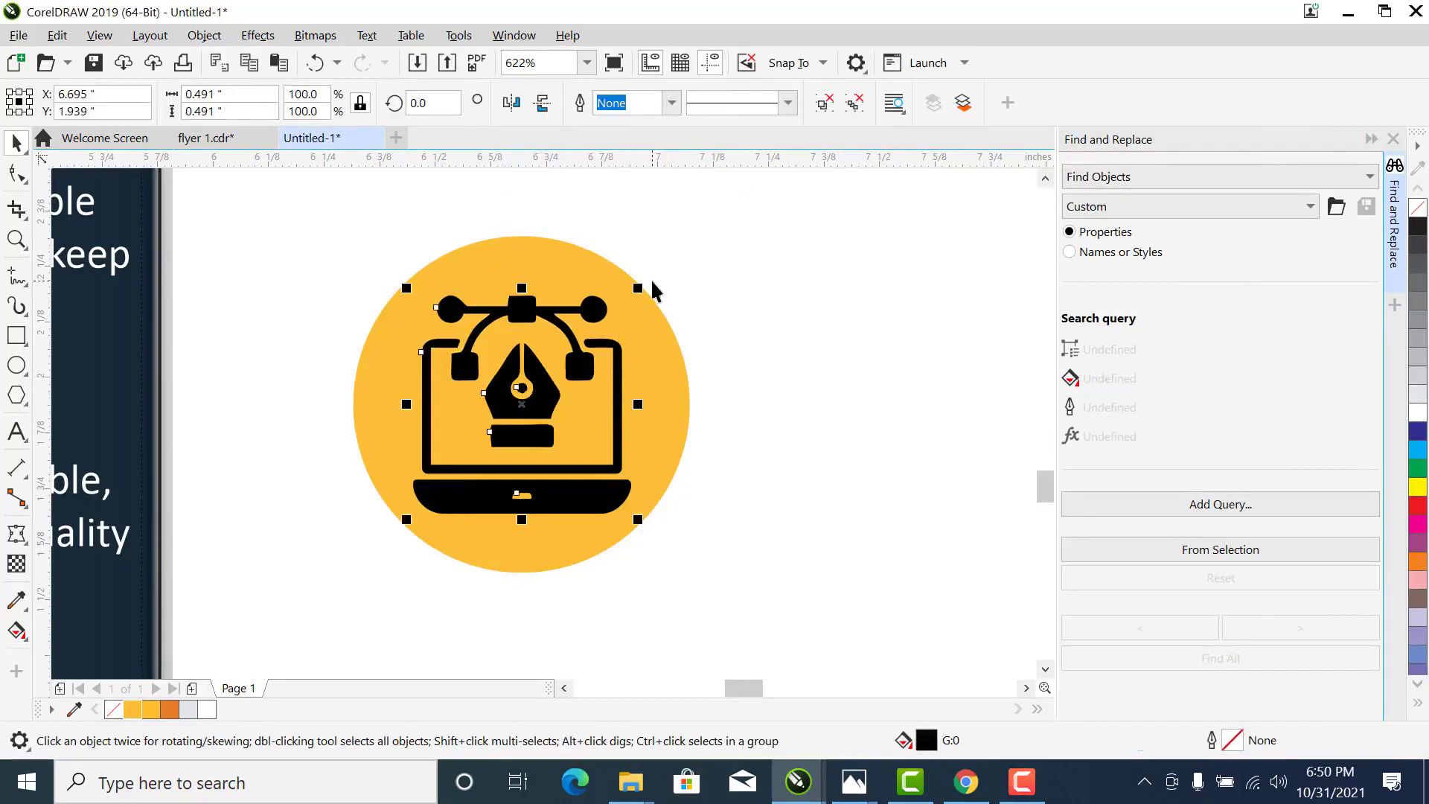
{"action": "left_click_drag", "start_coordinate": [639, 283], "coordinate": [647, 274]}
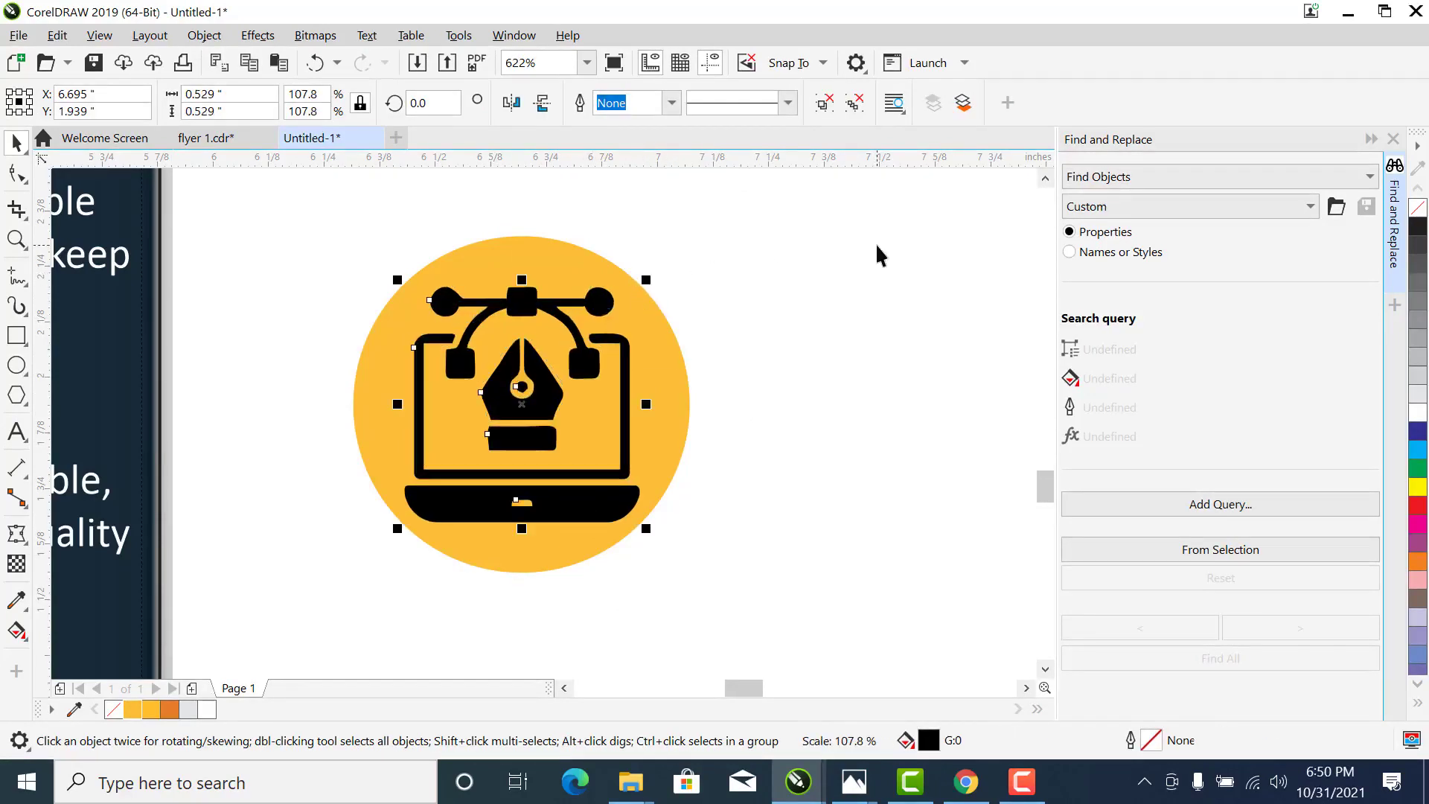
{"action": "left_click", "coordinate": [1421, 419]}
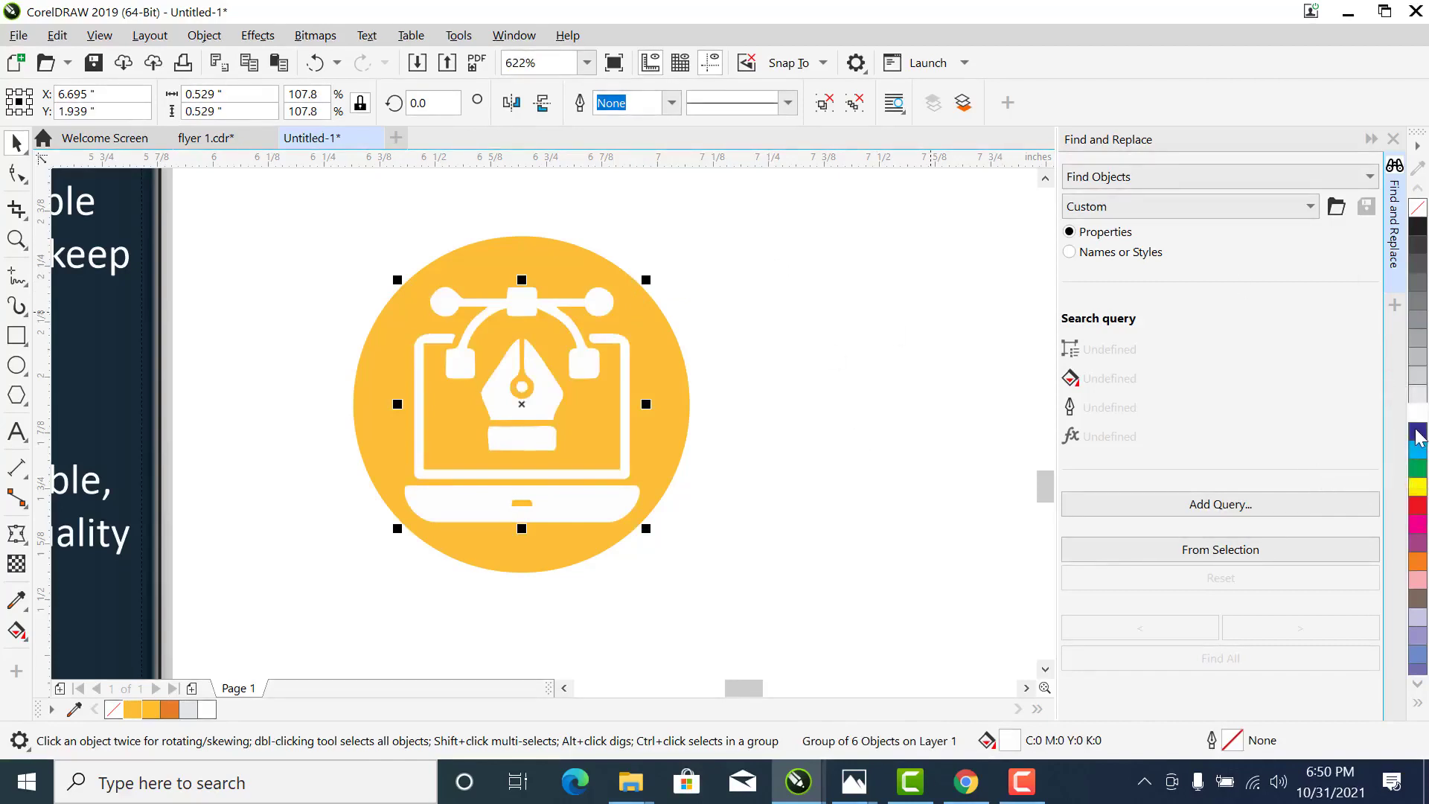
{"action": "left_click", "coordinate": [1417, 435]}
{"action": "key", "text": "ctrl+z"}
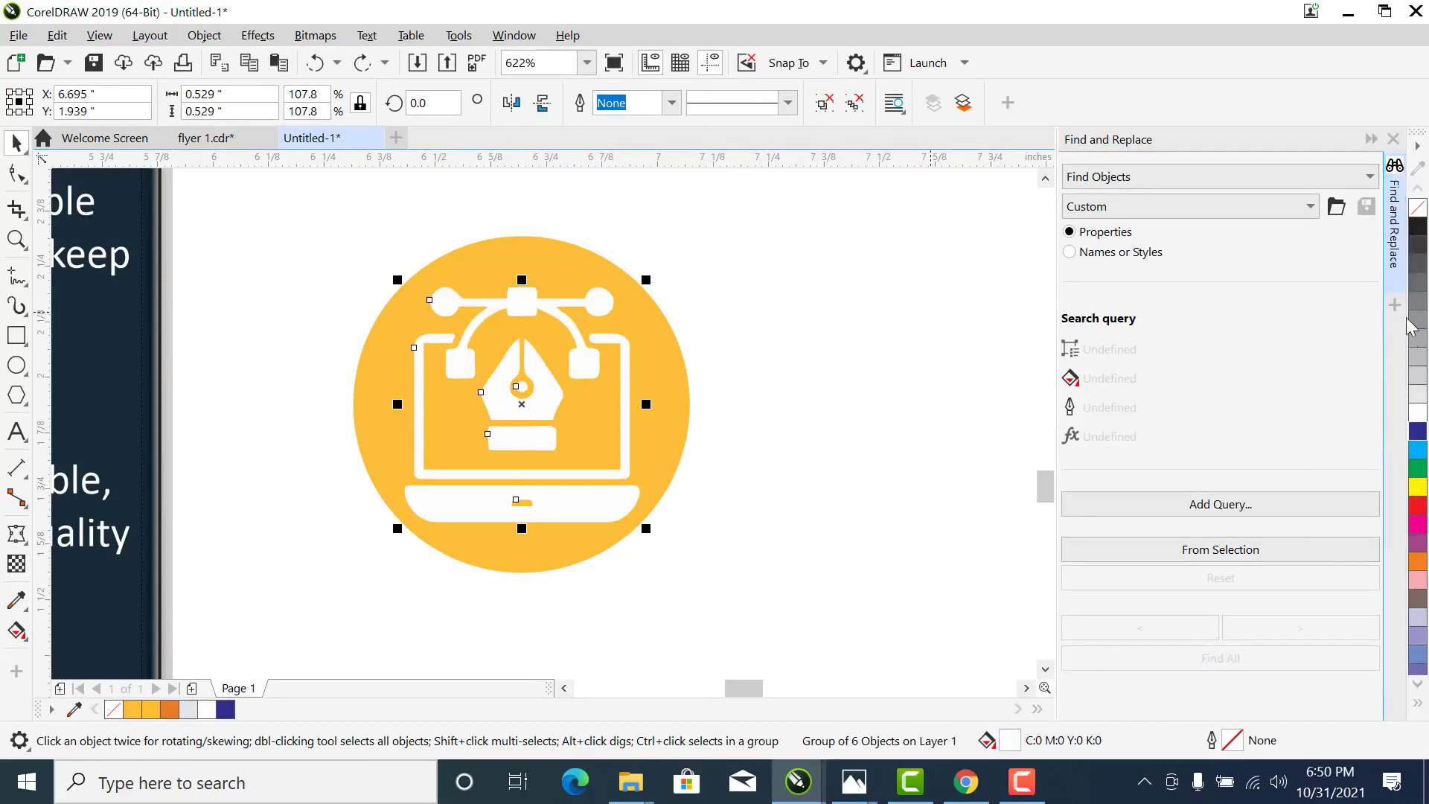
Recolour the traced laptop and pen-tool icon with the black fill C:100 M:100 Y:100 K:100
{"action": "left_click", "coordinate": [1418, 209]}
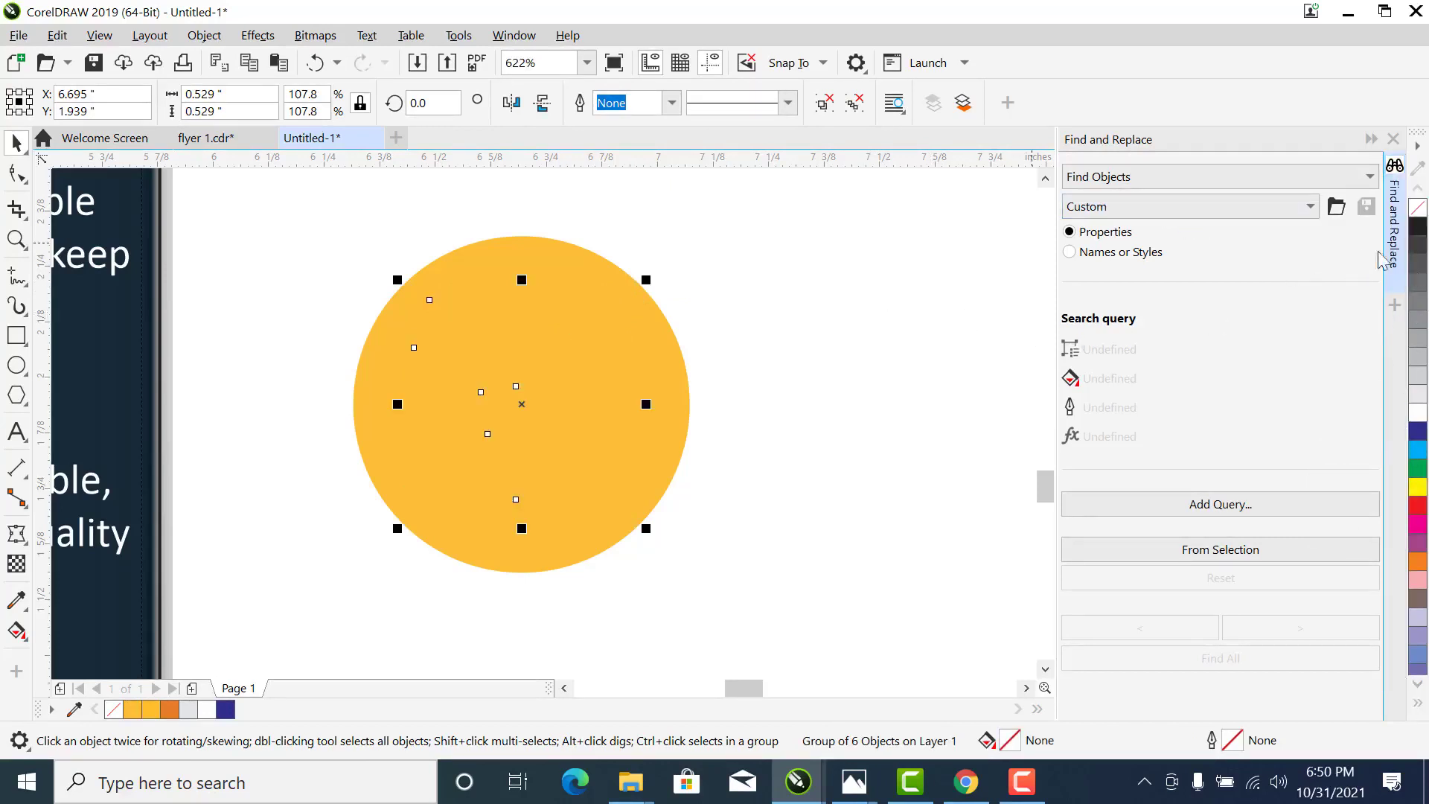
{"action": "left_click", "coordinate": [1419, 227]}
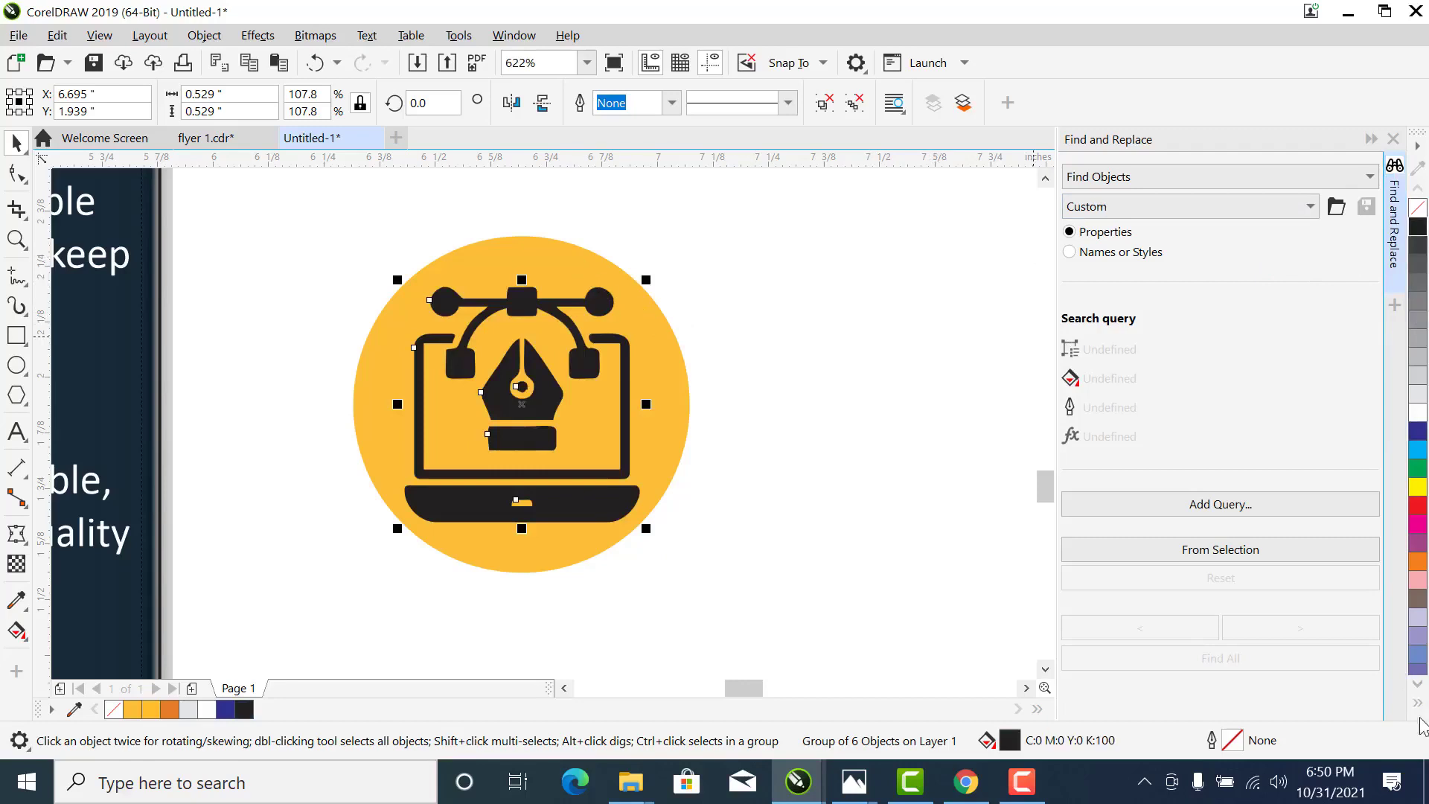
{"action": "left_click", "coordinate": [1417, 704]}
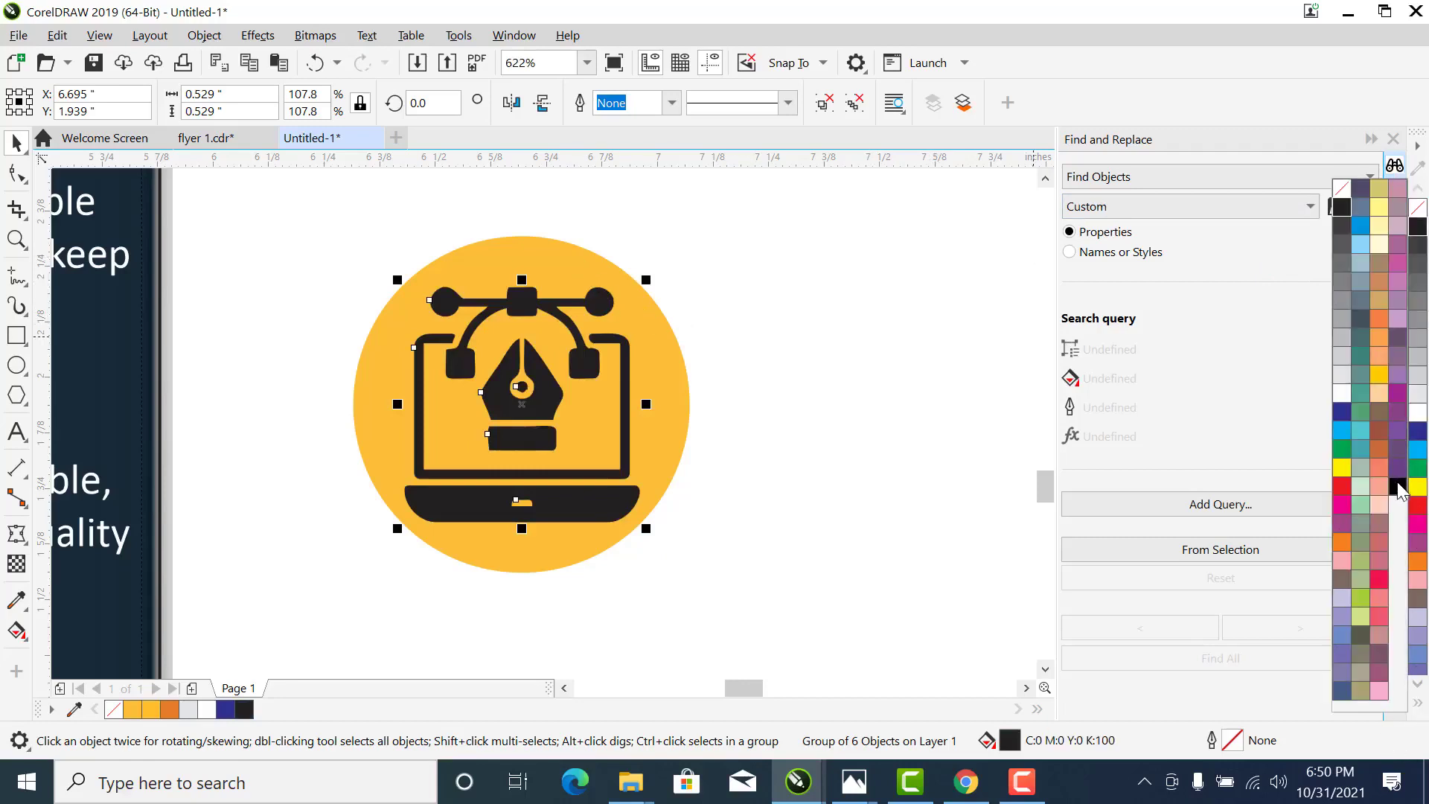
{"action": "left_click_drag", "start_coordinate": [783, 210], "coordinate": [274, 558]}
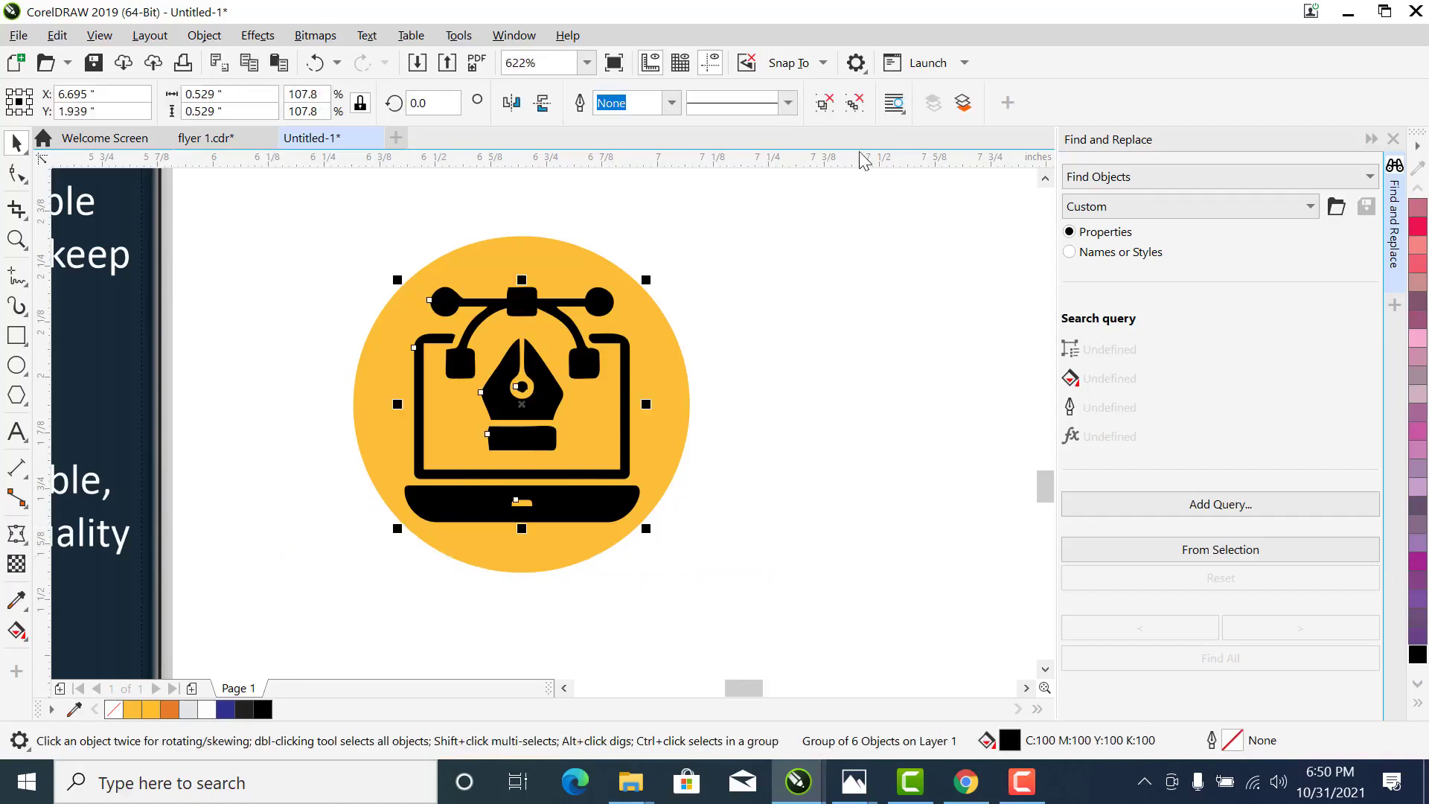
Shrink the laptop icon together with its yellow circle to about 0.309 inches and duplicate the badge alongside
{"action": "left_click", "coordinate": [529, 258], "text": "shift"}
{"action": "scroll", "coordinate": [593, 255], "scroll_direction": "down", "scroll_amount": 4}
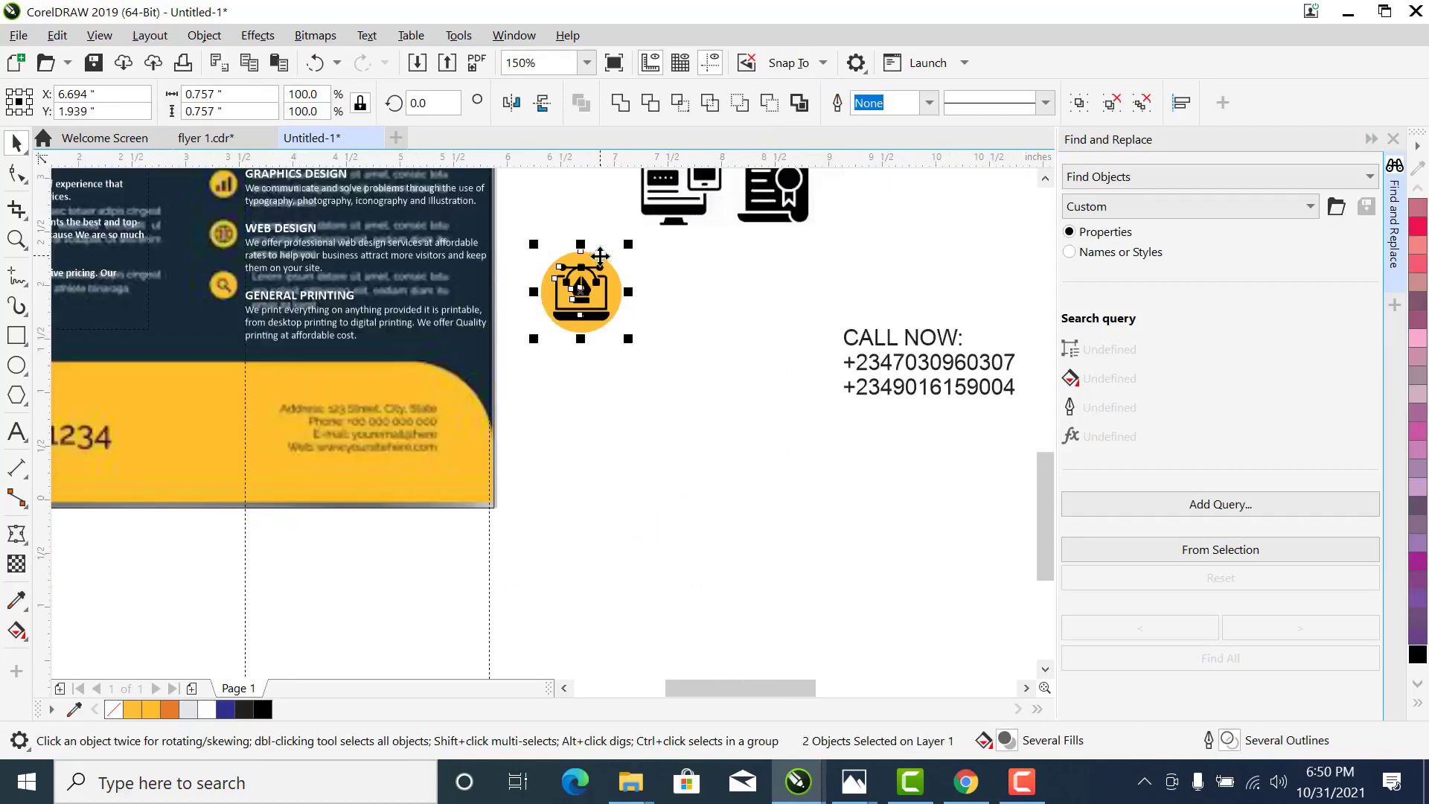
{"action": "left_click_drag", "start_coordinate": [628, 243], "coordinate": [603, 318]}
Reduce the monitor-and-tablet icon bitmap to about 0.185 inches and move it onto the duplicate badge
{"action": "left_click", "coordinate": [674, 223]}
{"action": "left_click_drag", "start_coordinate": [674, 223], "coordinate": [670, 377]}
{"action": "key", "text": "z"}
{"action": "left_click_drag", "start_coordinate": [549, 417], "coordinate": [769, 238]}
{"action": "key", "text": "space"}
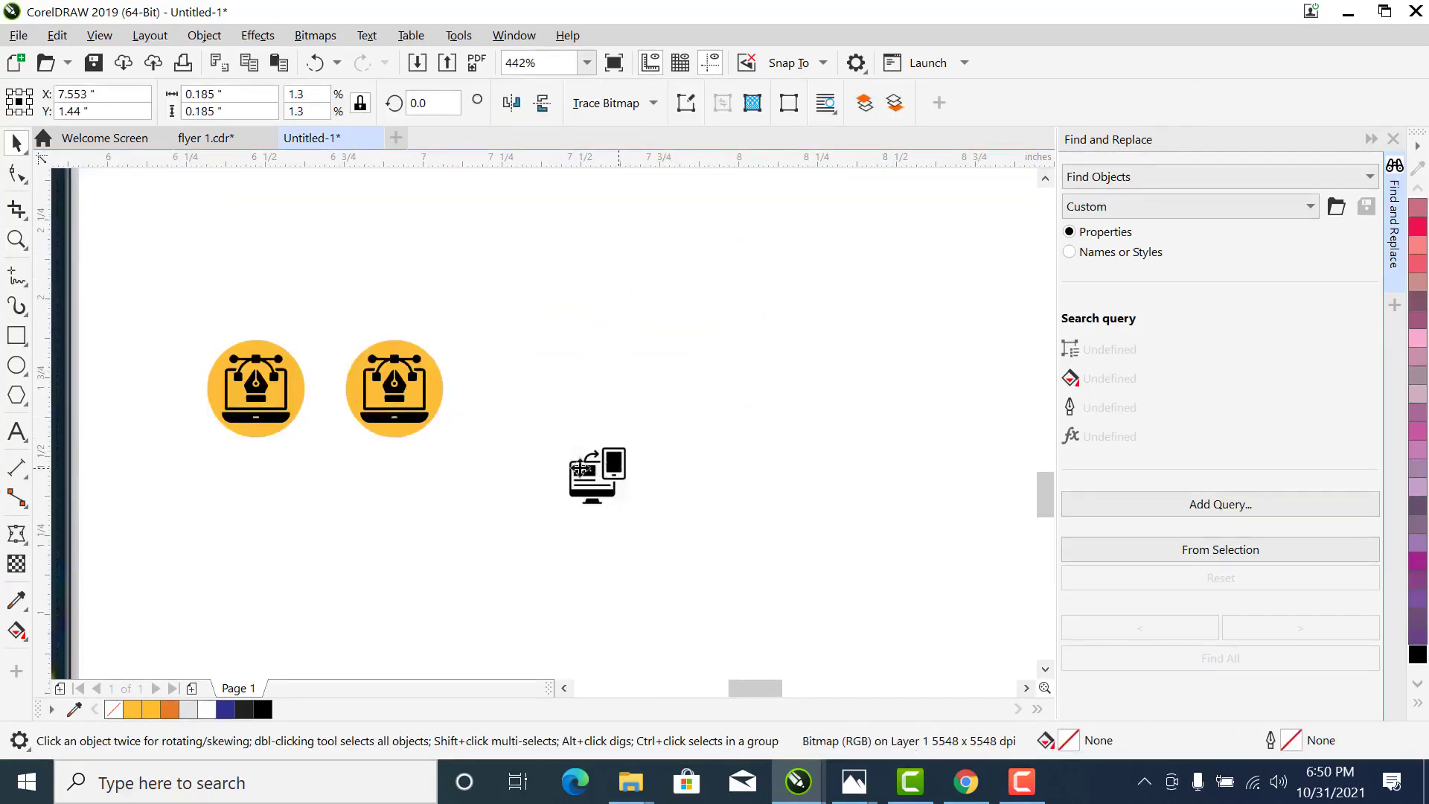
{"action": "left_click_drag", "start_coordinate": [619, 468], "coordinate": [448, 403]}
{"action": "key", "text": "z"}
{"action": "left_click_drag", "start_coordinate": [334, 485], "coordinate": [506, 289]}
{"action": "key", "text": "space"}
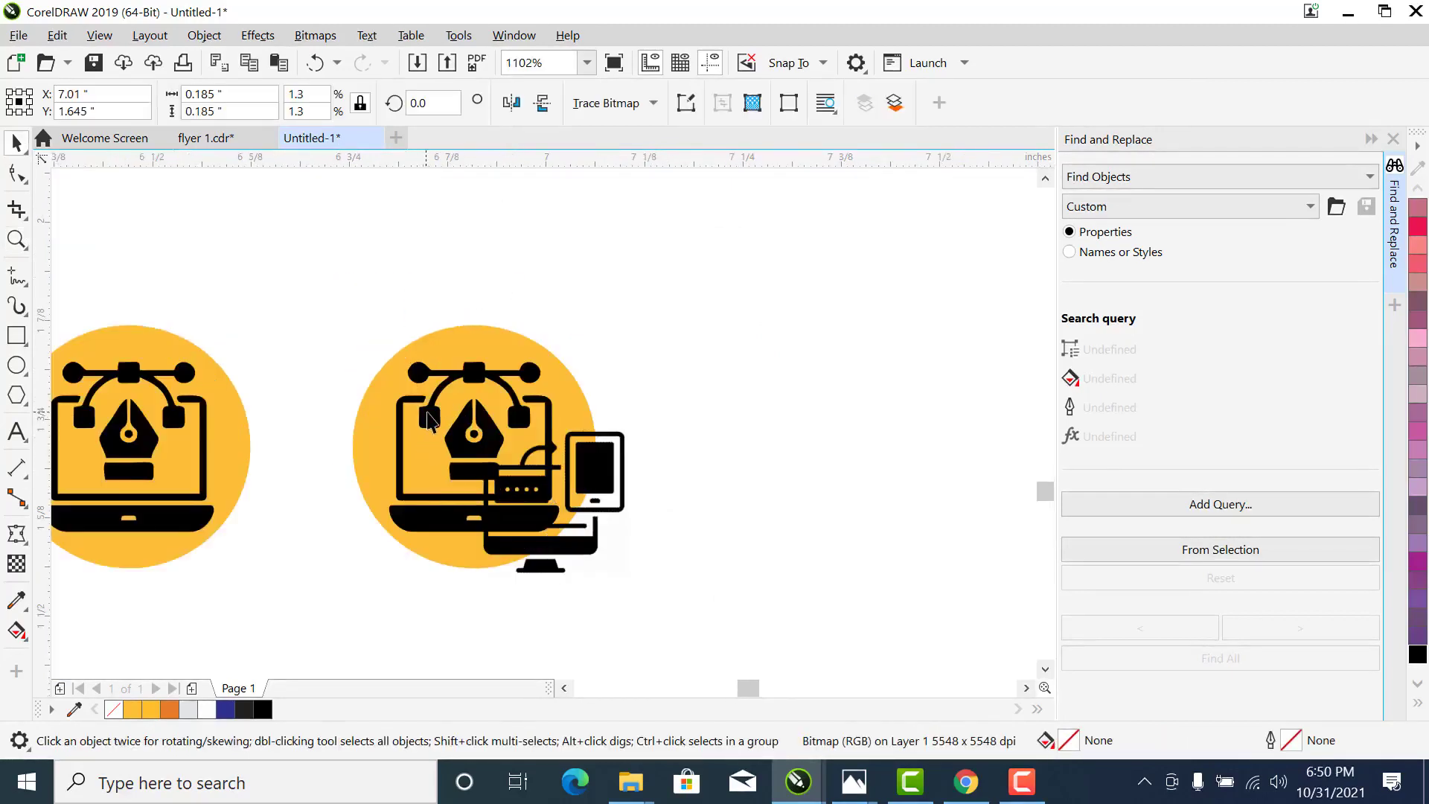
Delete the laptop icon from the duplicate badge and centre the monitor-and-tablet bitmap on its yellow circle
{"action": "left_click", "coordinate": [439, 431]}
{"action": "key", "text": "Delete"}
{"action": "left_click", "coordinate": [569, 498]}
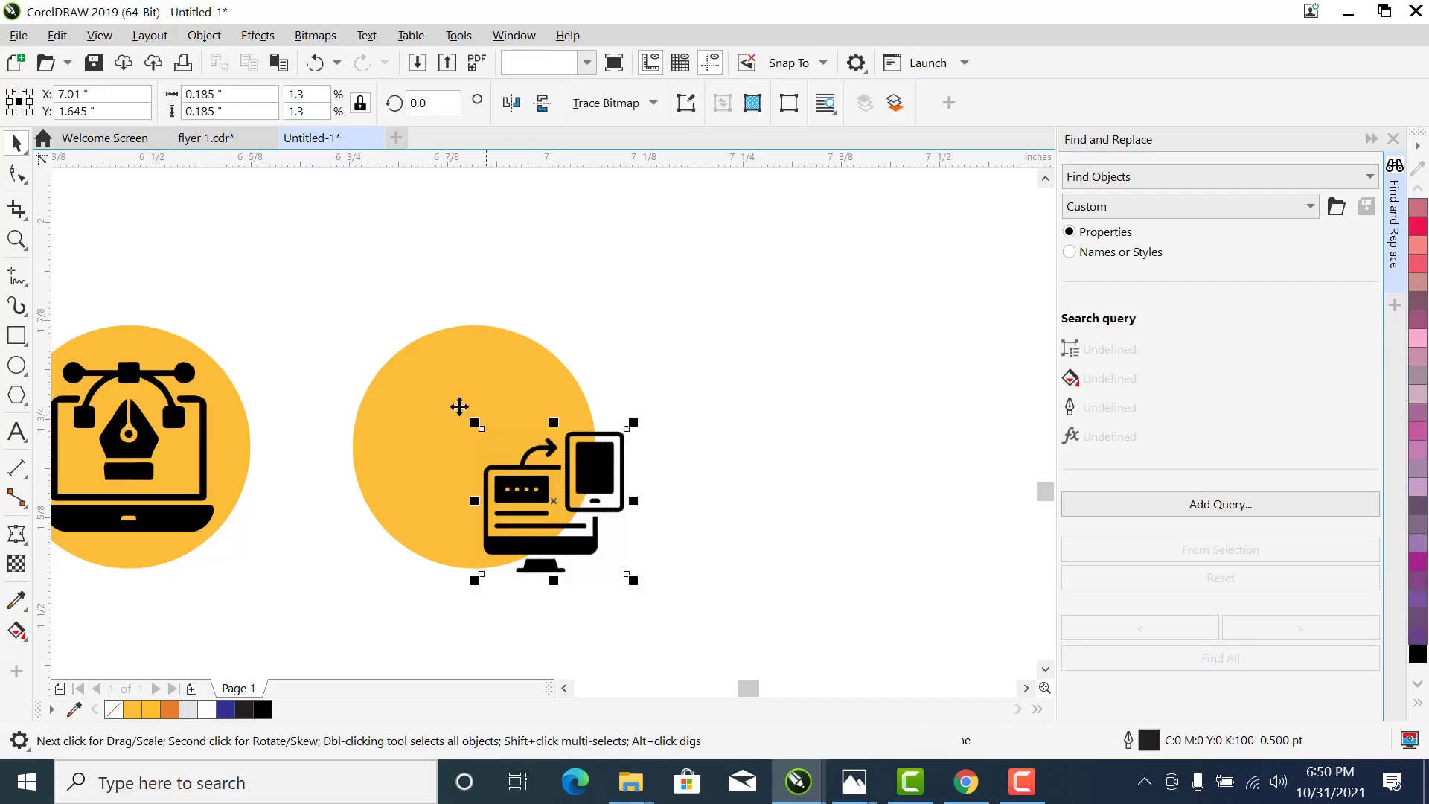
{"action": "left_click", "coordinate": [439, 379], "text": "shift"}
{"action": "key", "text": "e"}
{"action": "key", "text": "c"}
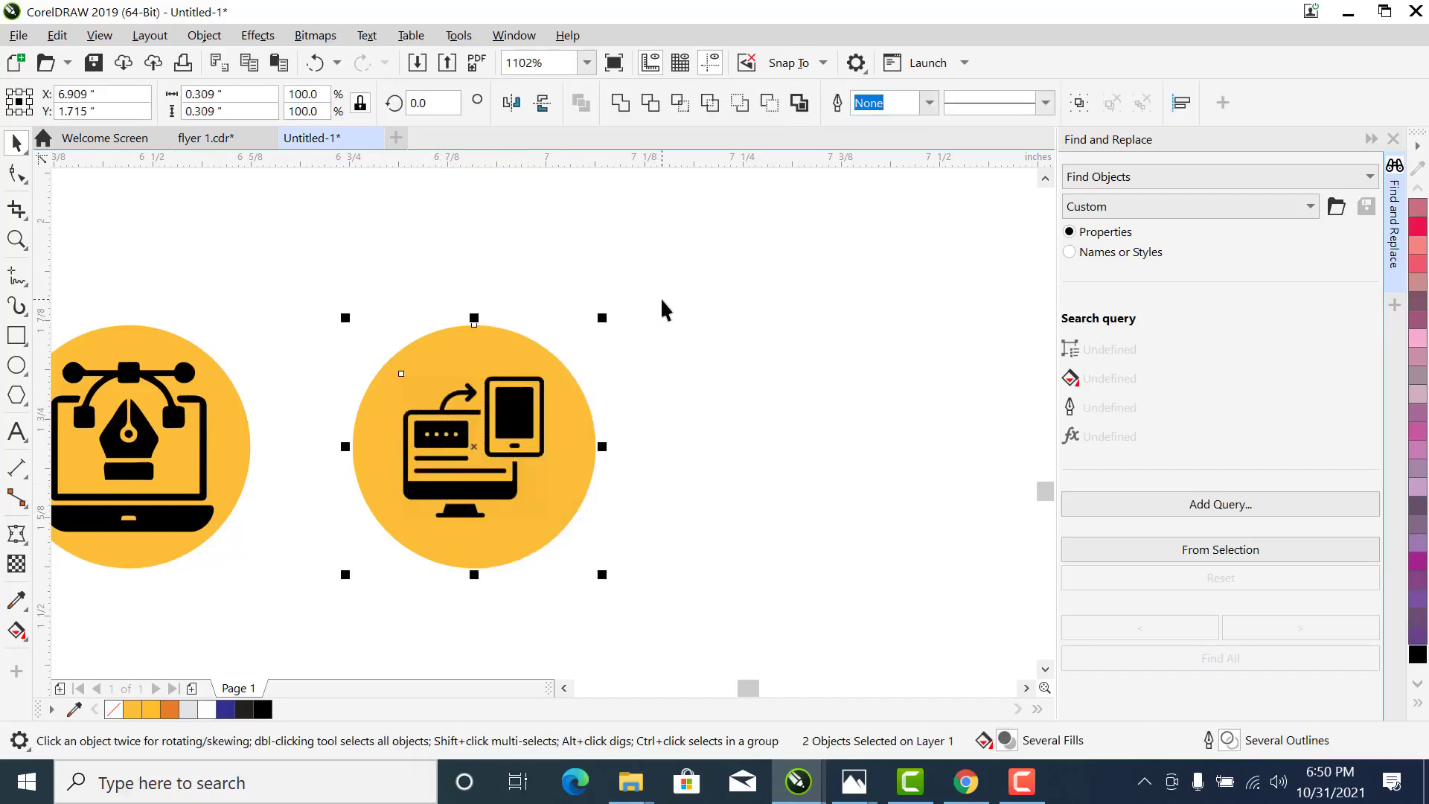
Enlarge the monitor-and-tablet bitmap to about 0.214 inches about its centre
{"action": "left_click", "coordinate": [545, 406]}
{"action": "left_click_drag", "start_coordinate": [552, 367], "coordinate": [568, 354]}
{"action": "left_click", "coordinate": [651, 340]}
{"action": "key", "text": "z"}
{"action": "left_click_drag", "start_coordinate": [400, 524], "coordinate": [281, 654]}
Try to convert the monitor-and-tablet image to a 300 dpi RGB bitmap with anti-aliasing and a transparent background
{"action": "left_click", "coordinate": [446, 312]}
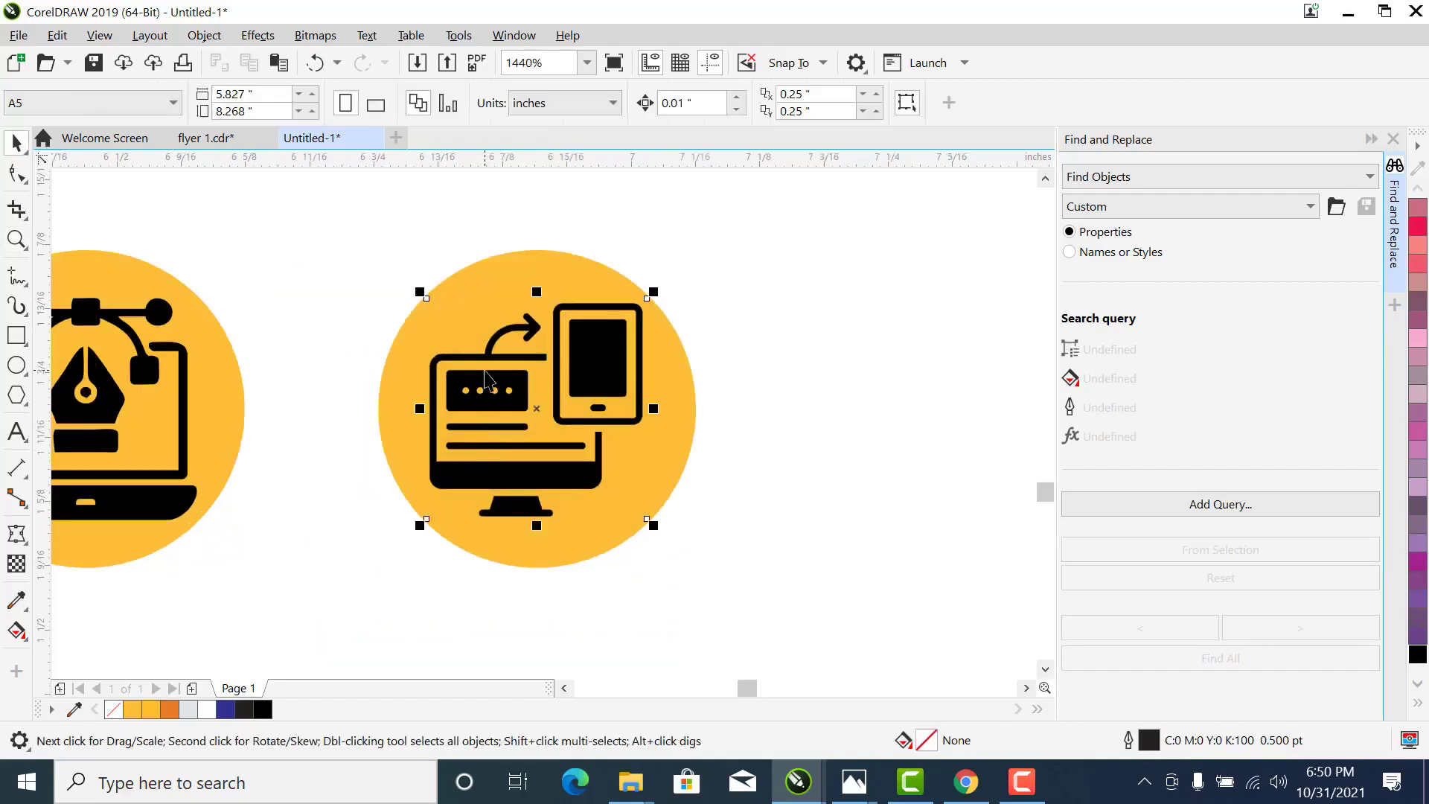
{"action": "left_click", "coordinate": [315, 35]}
{"action": "left_click", "coordinate": [340, 63]}
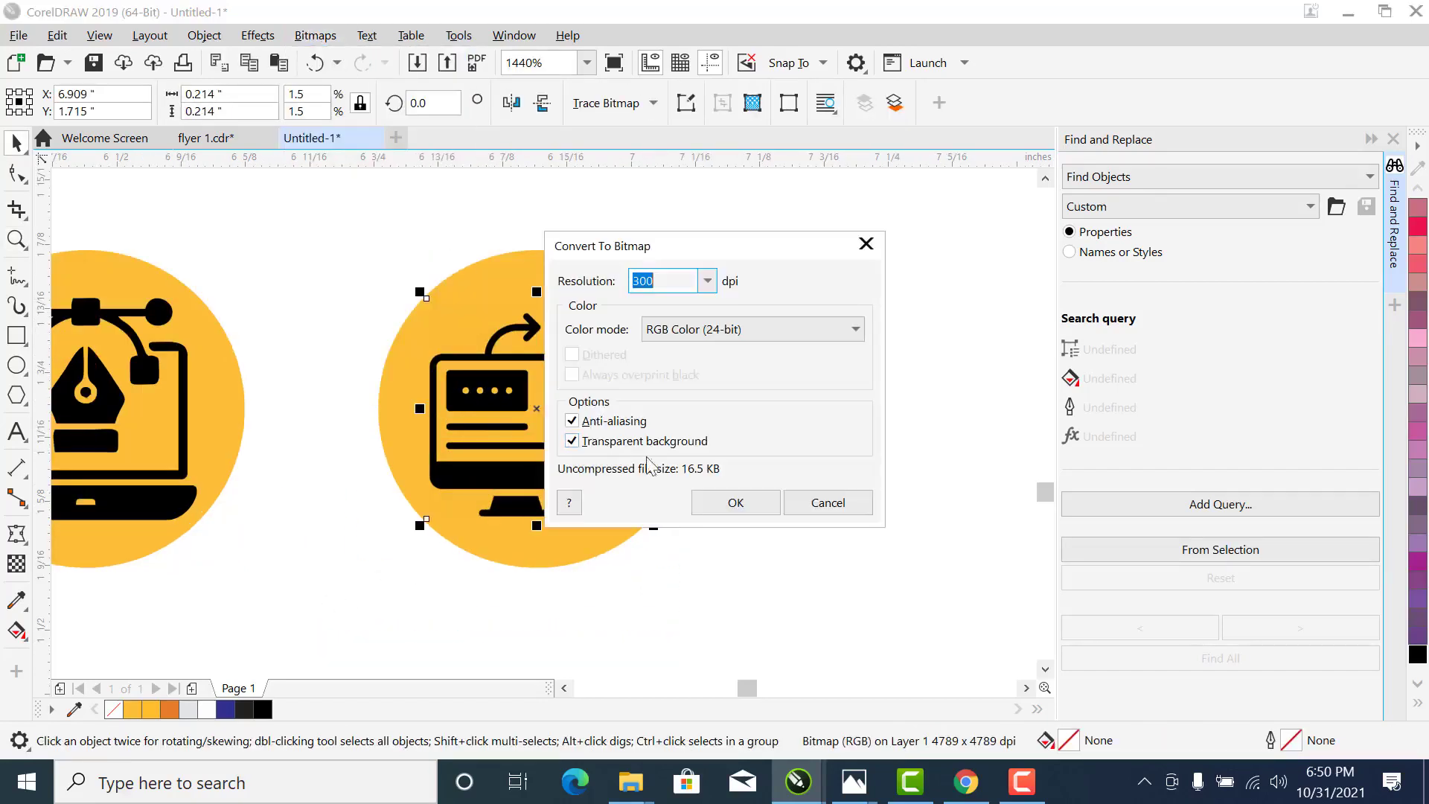
{"action": "left_click", "coordinate": [733, 501]}
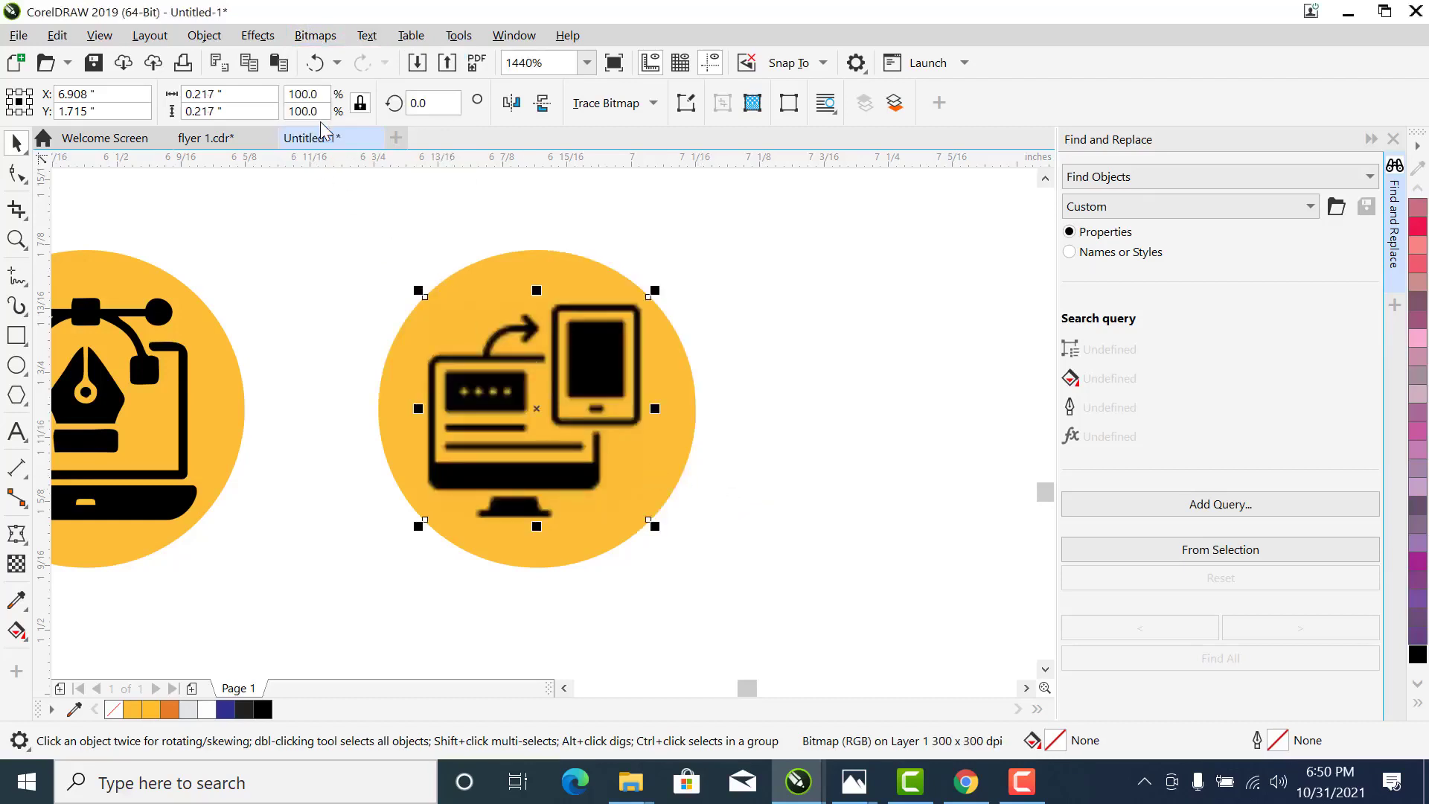
{"action": "key", "text": "ctrl+z"}
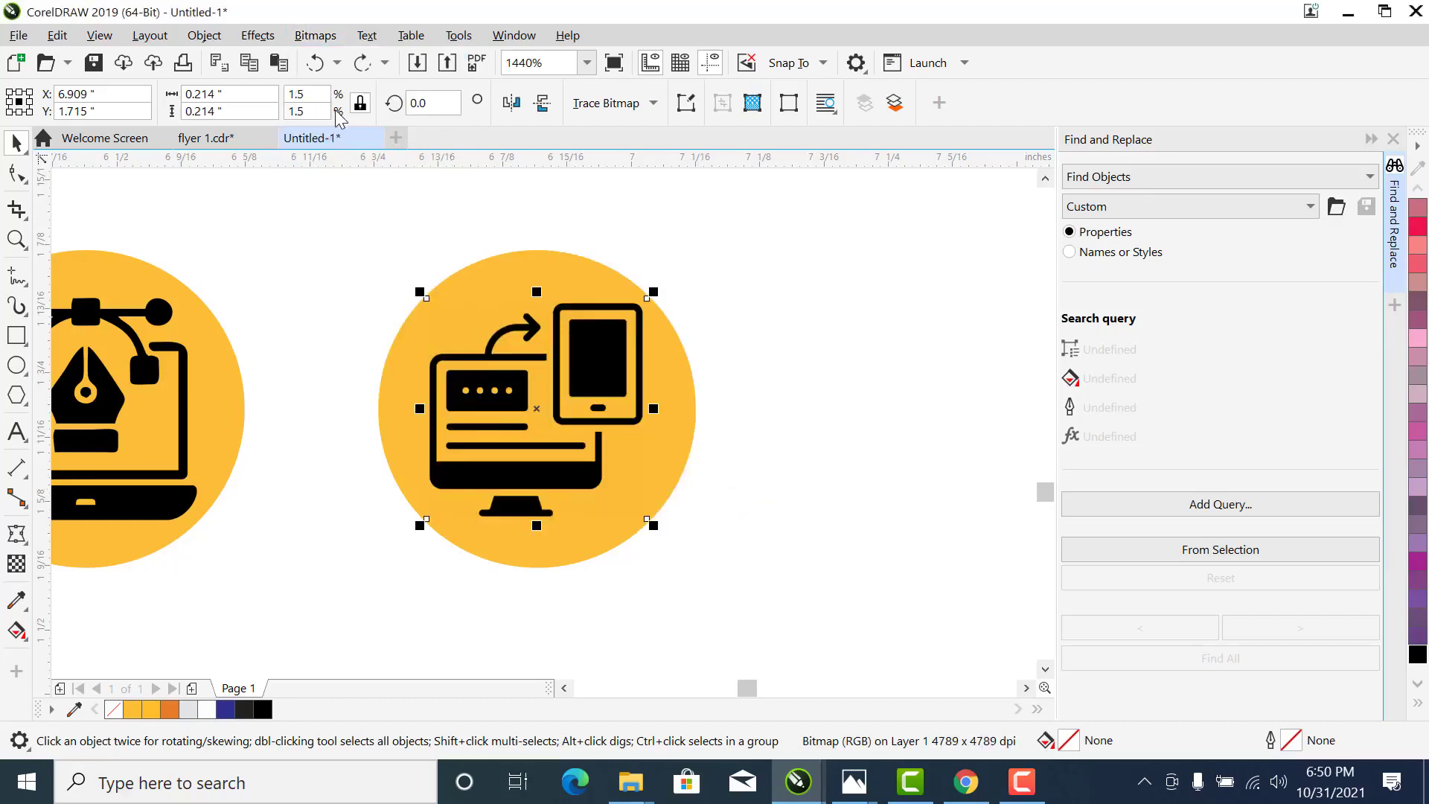
Convert the monitor-and-tablet image to a 500 dpi RGB bitmap with anti-aliasing and a transparent background
{"action": "left_click", "coordinate": [314, 35]}
{"action": "left_click", "coordinate": [554, 173]}
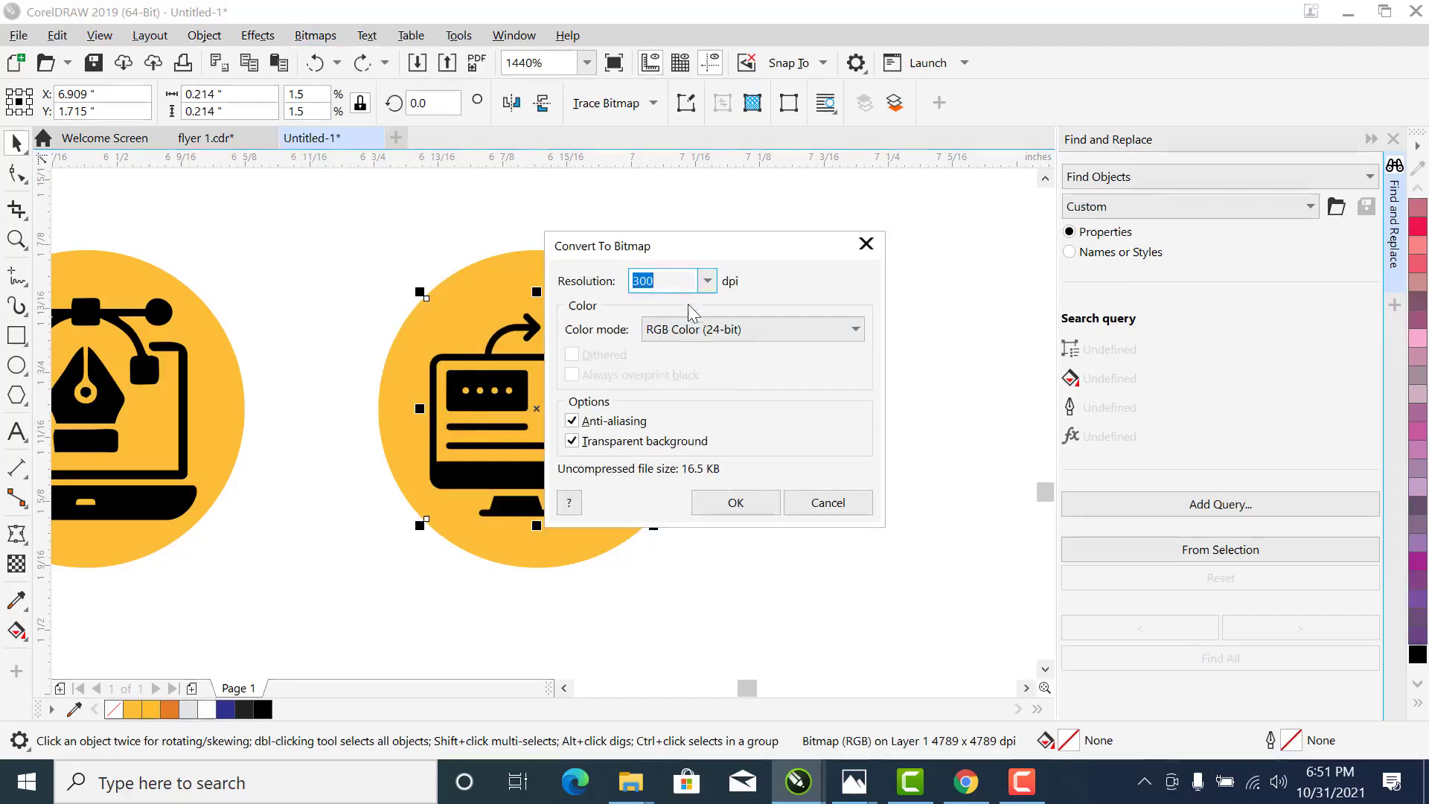
{"action": "left_click", "coordinate": [678, 281]}
{"action": "left_click_drag", "start_coordinate": [678, 281], "coordinate": [617, 297]}
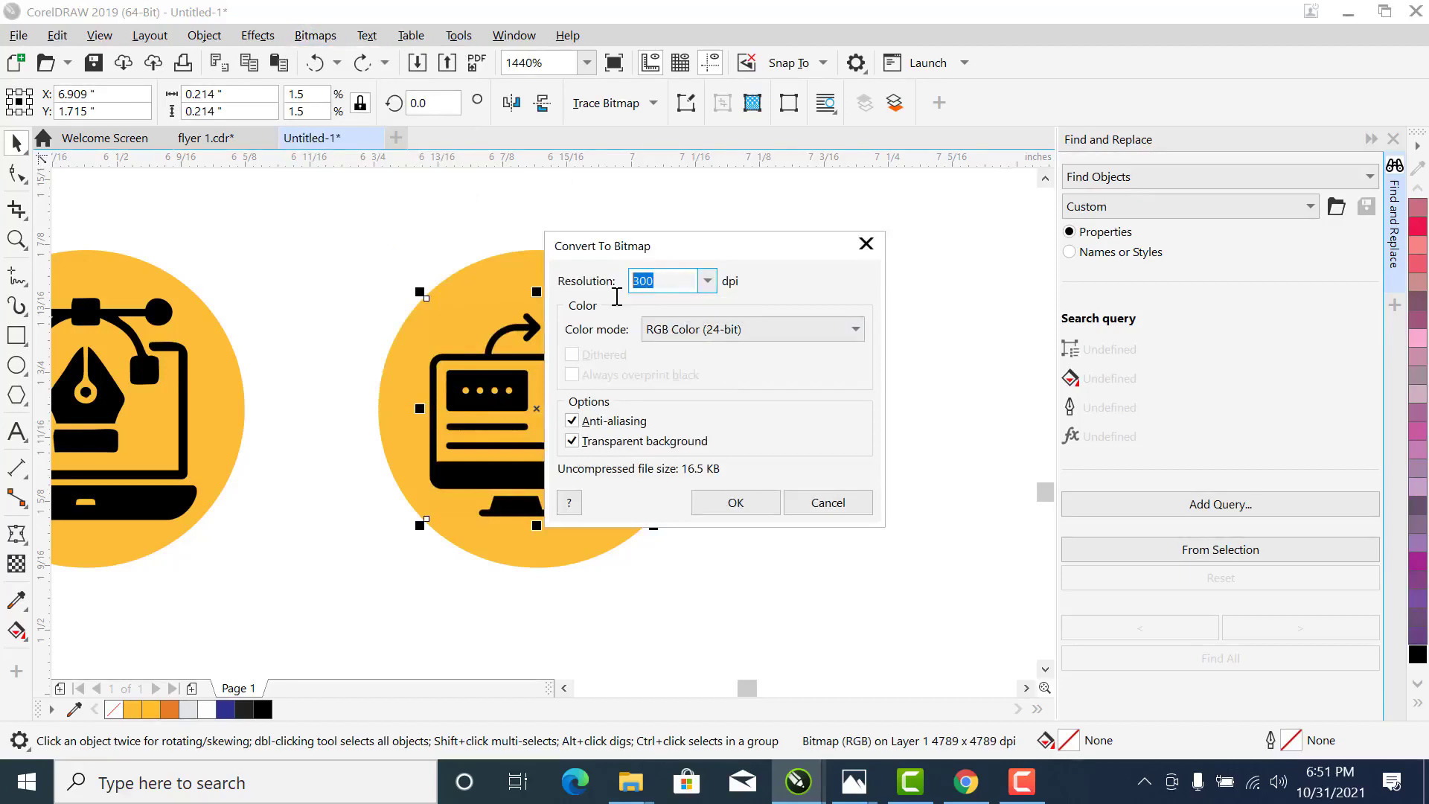
{"action": "type", "text": "50"}
{"action": "left_click", "coordinate": [759, 503]}
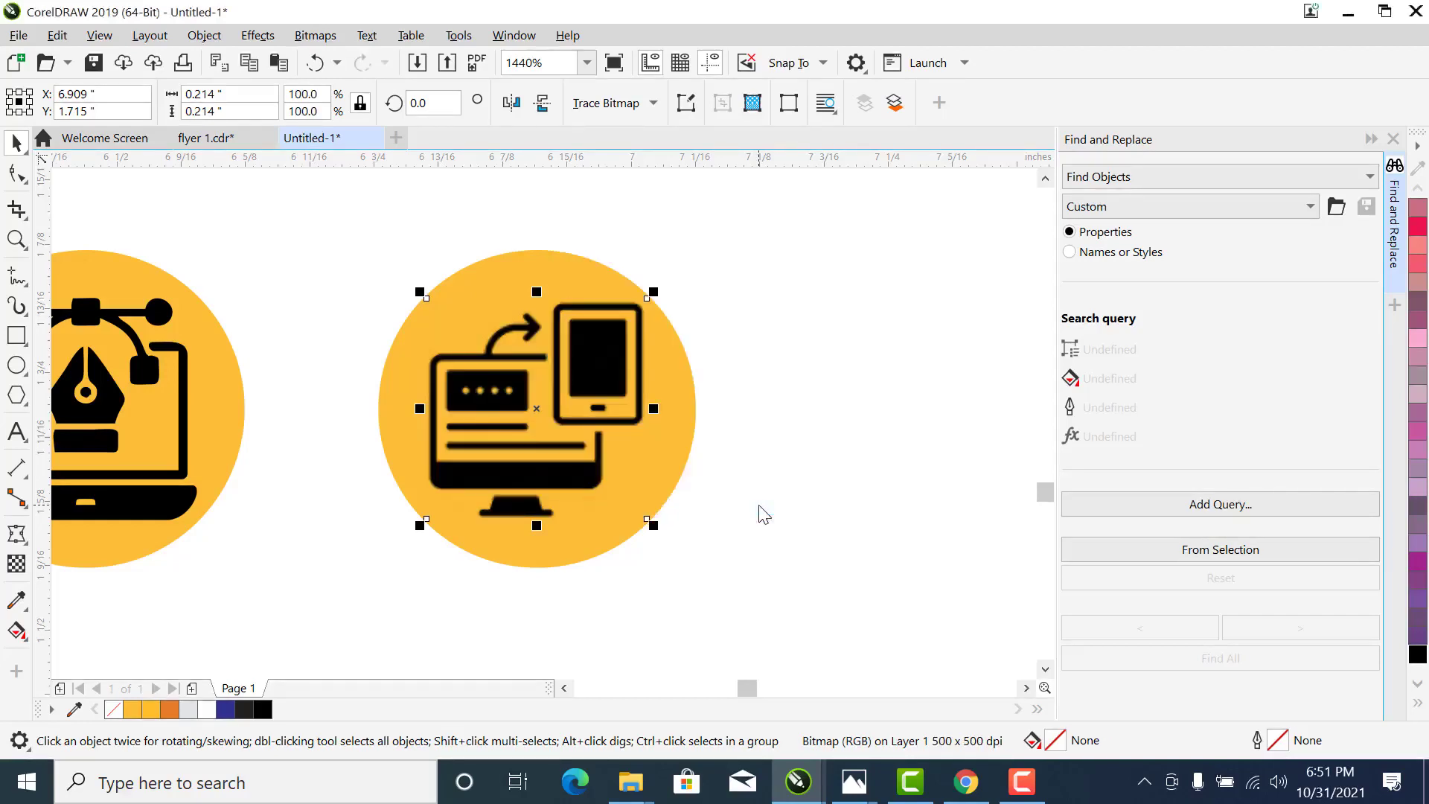
Convert the monitor-and-tablet bitmap to black and white (1-bit) using the Line Art method with a threshold of 19
{"action": "left_click", "coordinate": [315, 35]}
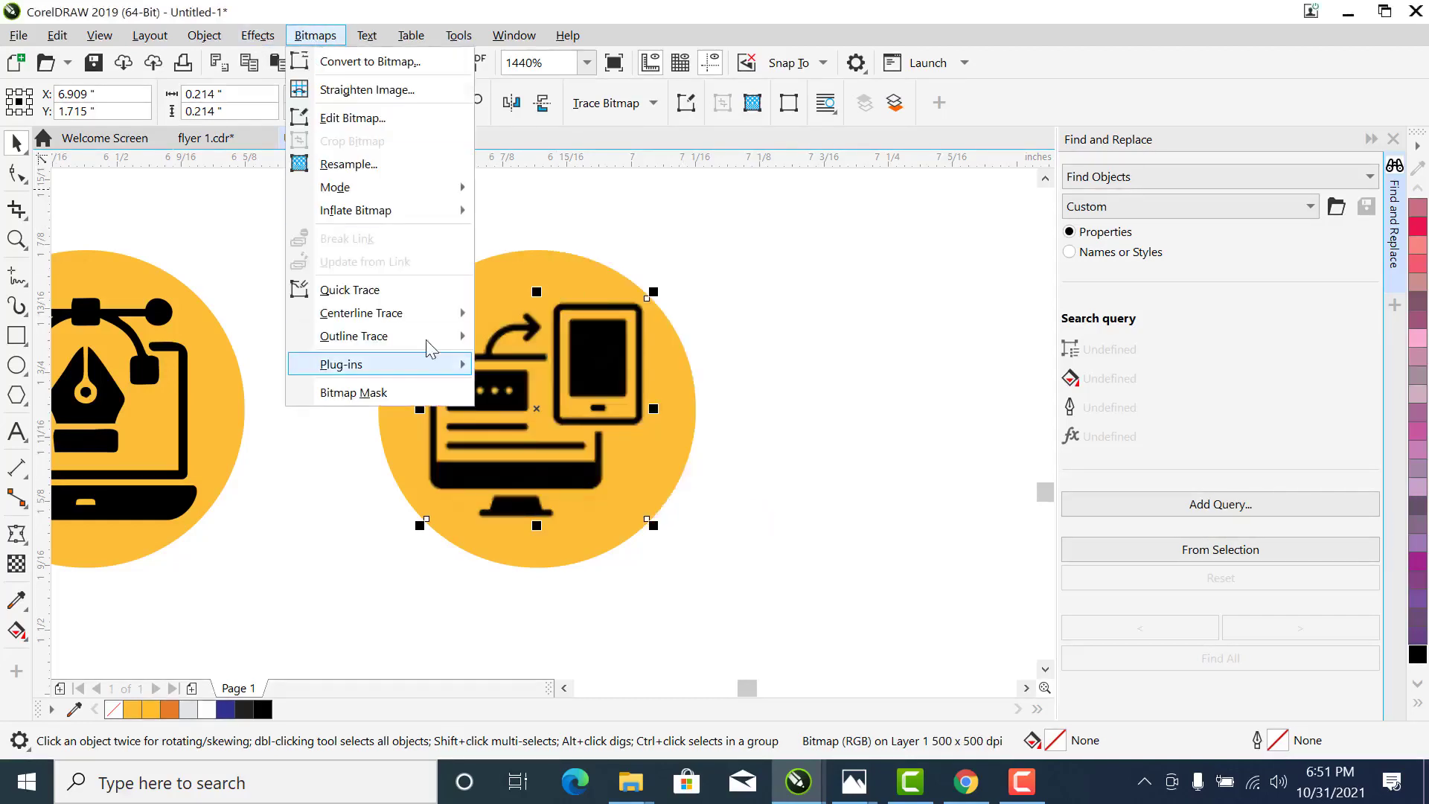
{"action": "mouse_move", "coordinate": [439, 199]}
{"action": "left_click", "coordinate": [509, 188]}
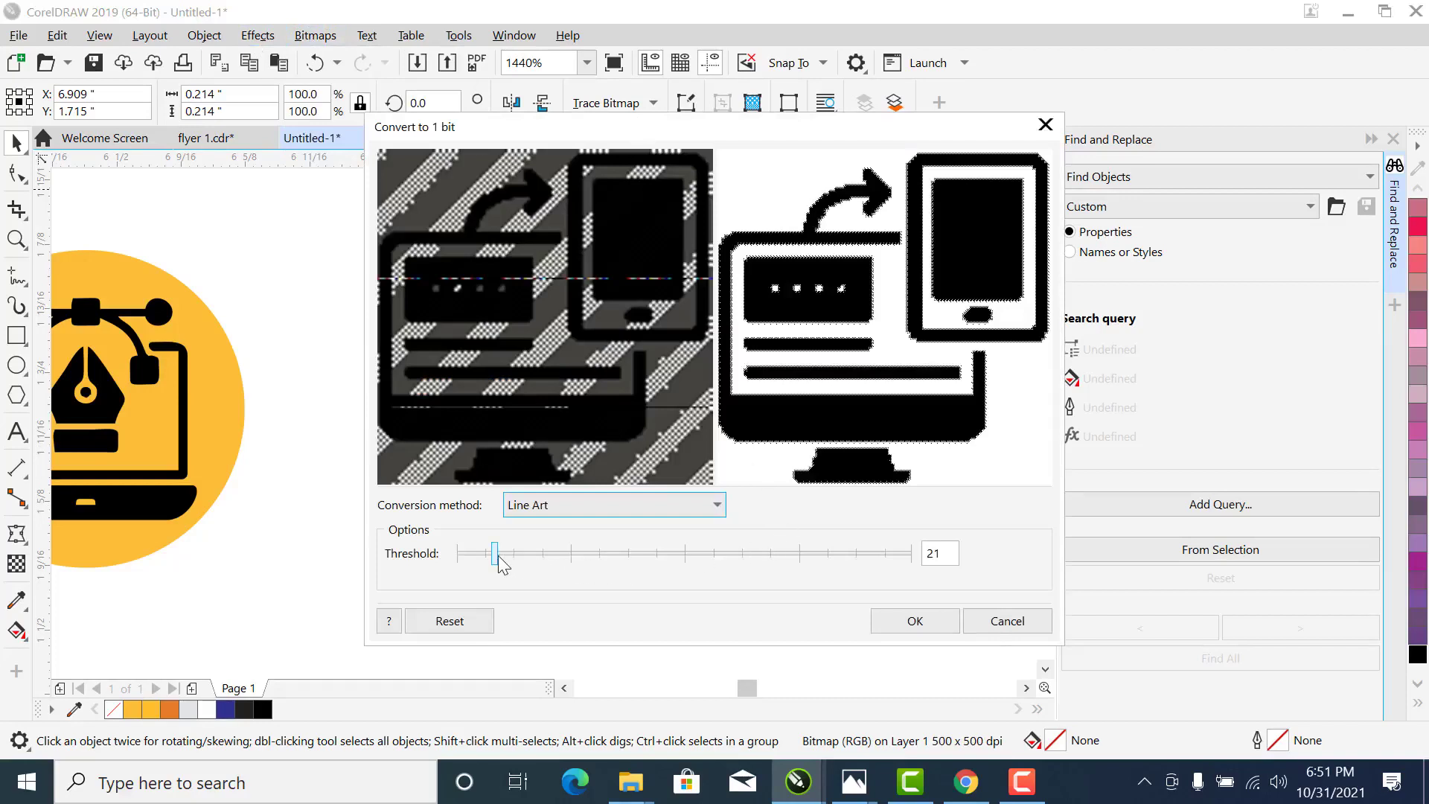
{"action": "mouse_move", "coordinate": [500, 564]}
{"action": "left_mouse_down"}
{"action": "mouse_move", "coordinate": [484, 569]}
{"action": "mouse_move", "coordinate": [495, 563]}
{"action": "left_mouse_up"}
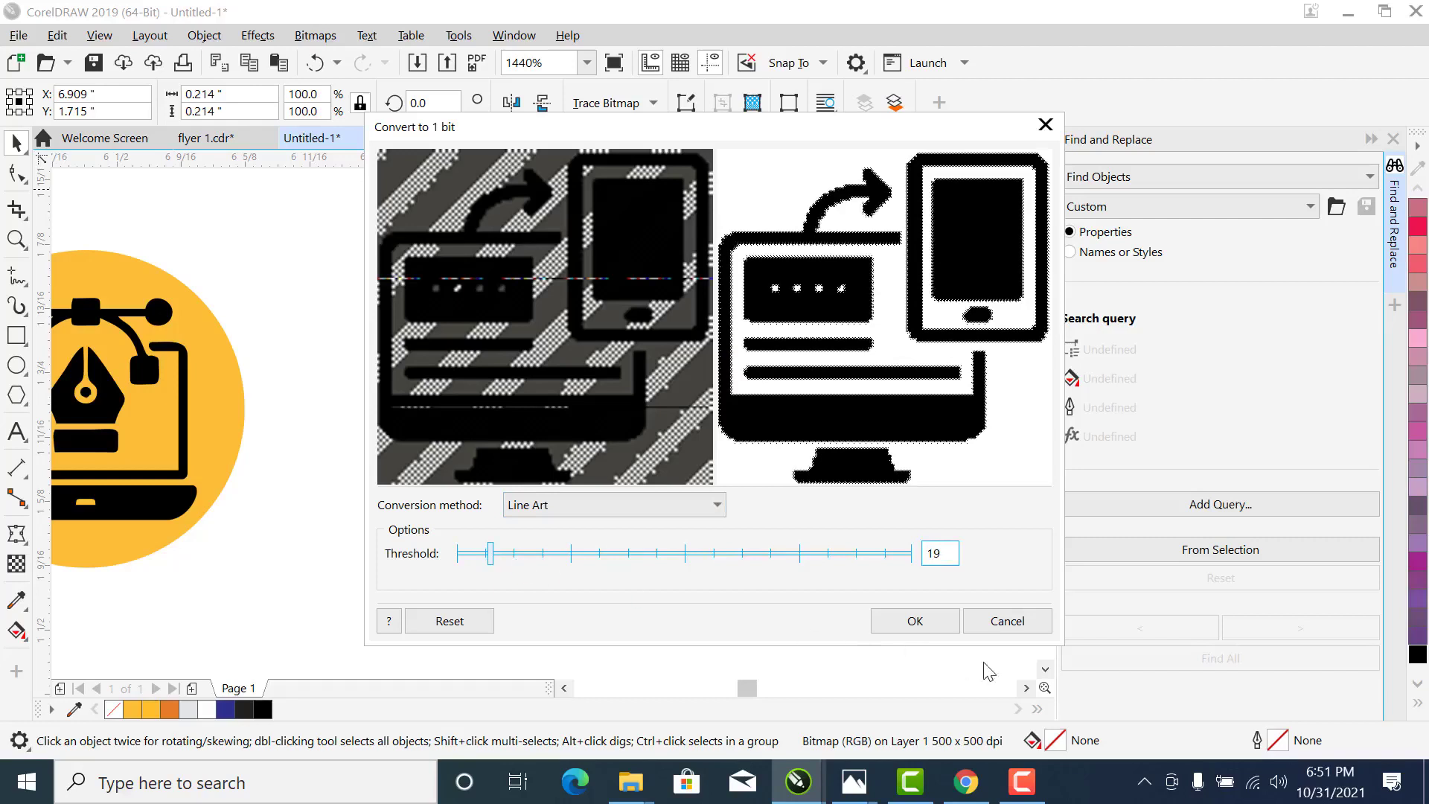
{"action": "left_click", "coordinate": [919, 627]}
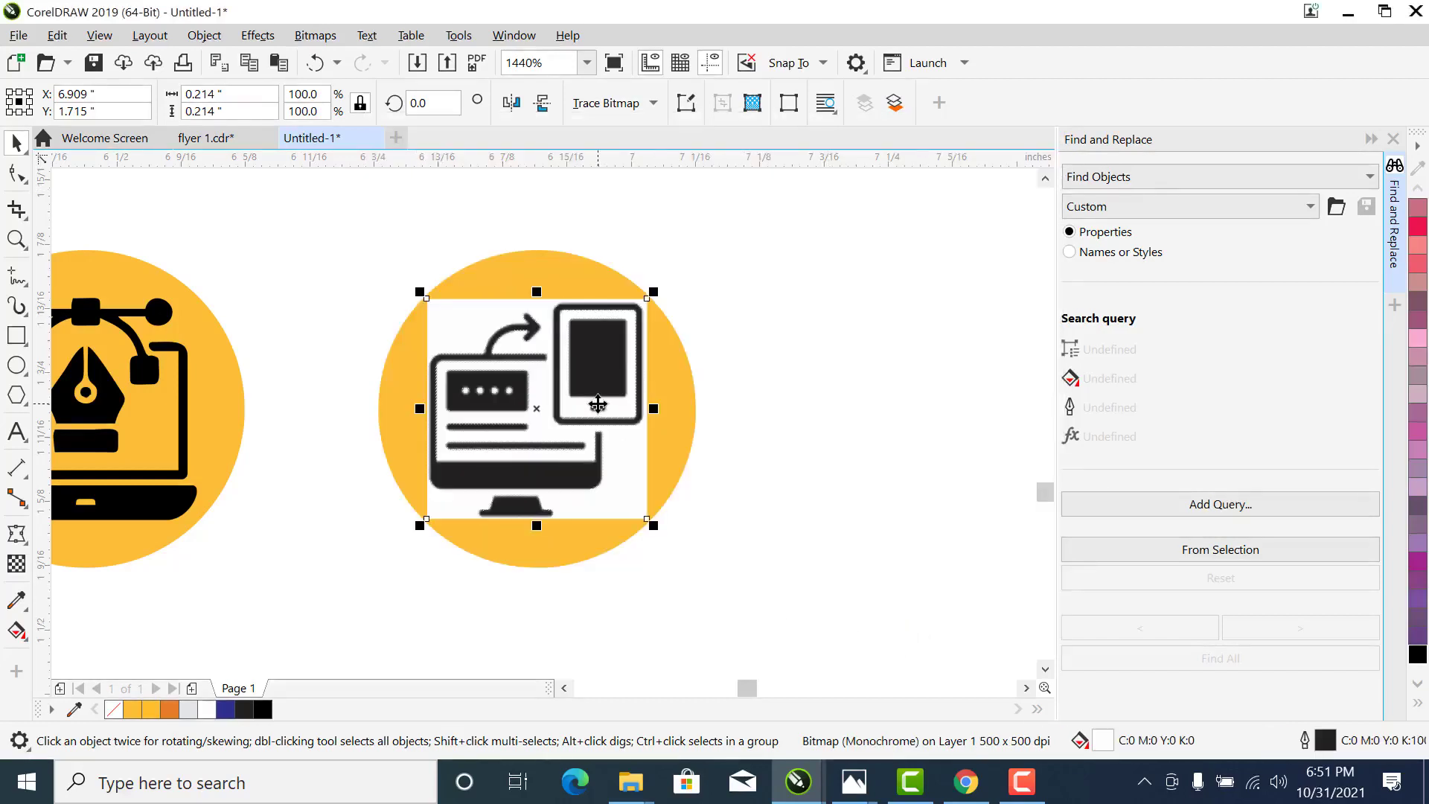
Outline-trace the monochrome monitor-and-tablet bitmap as a high quality image
{"action": "right_click", "coordinate": [598, 404]}
{"action": "mouse_move", "coordinate": [735, 261]}
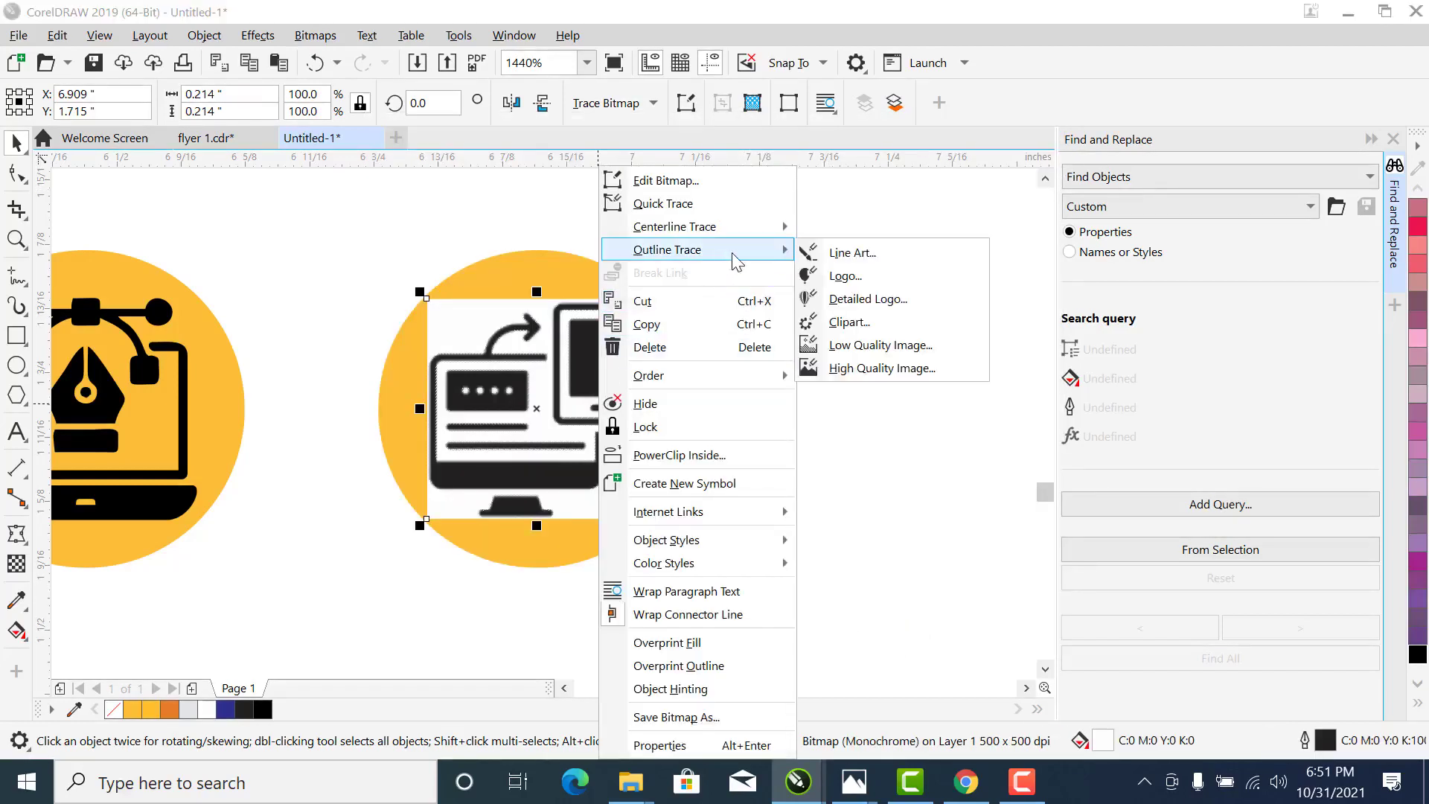
{"action": "left_click", "coordinate": [896, 371]}
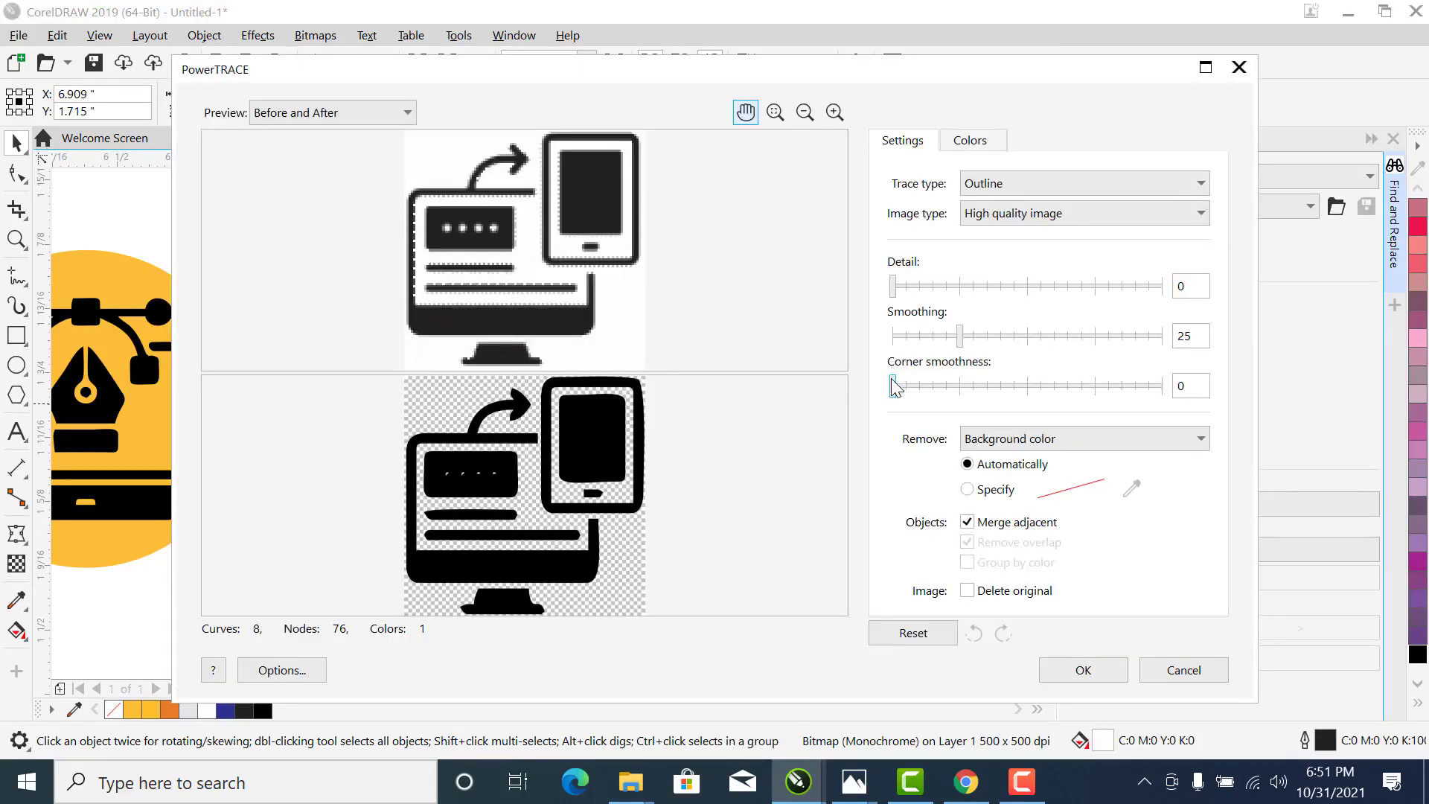
{"action": "left_click", "coordinate": [1083, 670]}
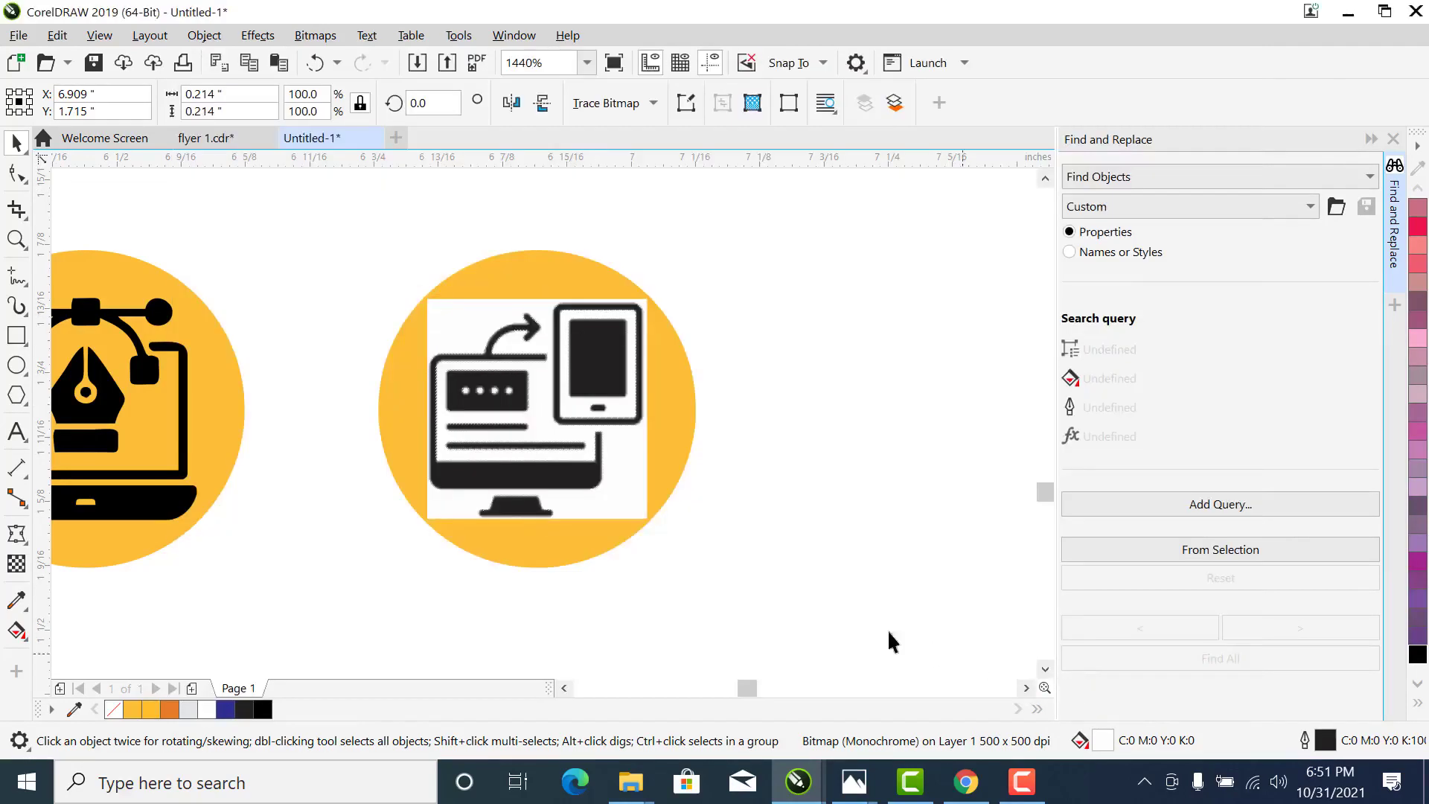
Separate the monochrome bitmap from the traced monitor-and-tablet icon and delete the bitmap
{"action": "left_click", "coordinate": [568, 456]}
{"action": "mouse_move", "coordinate": [568, 456]}
{"action": "left_mouse_down"}
{"action": "mouse_move", "coordinate": [803, 451]}
{"action": "mouse_move", "coordinate": [788, 448]}
{"action": "mouse_move", "coordinate": [823, 418]}
{"action": "mouse_move", "coordinate": [617, 426]}
{"action": "left_mouse_up"}
{"action": "left_click", "coordinate": [568, 447]}
{"action": "key", "text": "Delete"}
Scale the traced monitor-and-tablet icon to about 0.181 inches and centre it on the yellow circle
{"action": "left_click_drag", "start_coordinate": [654, 280], "coordinate": [656, 305]}
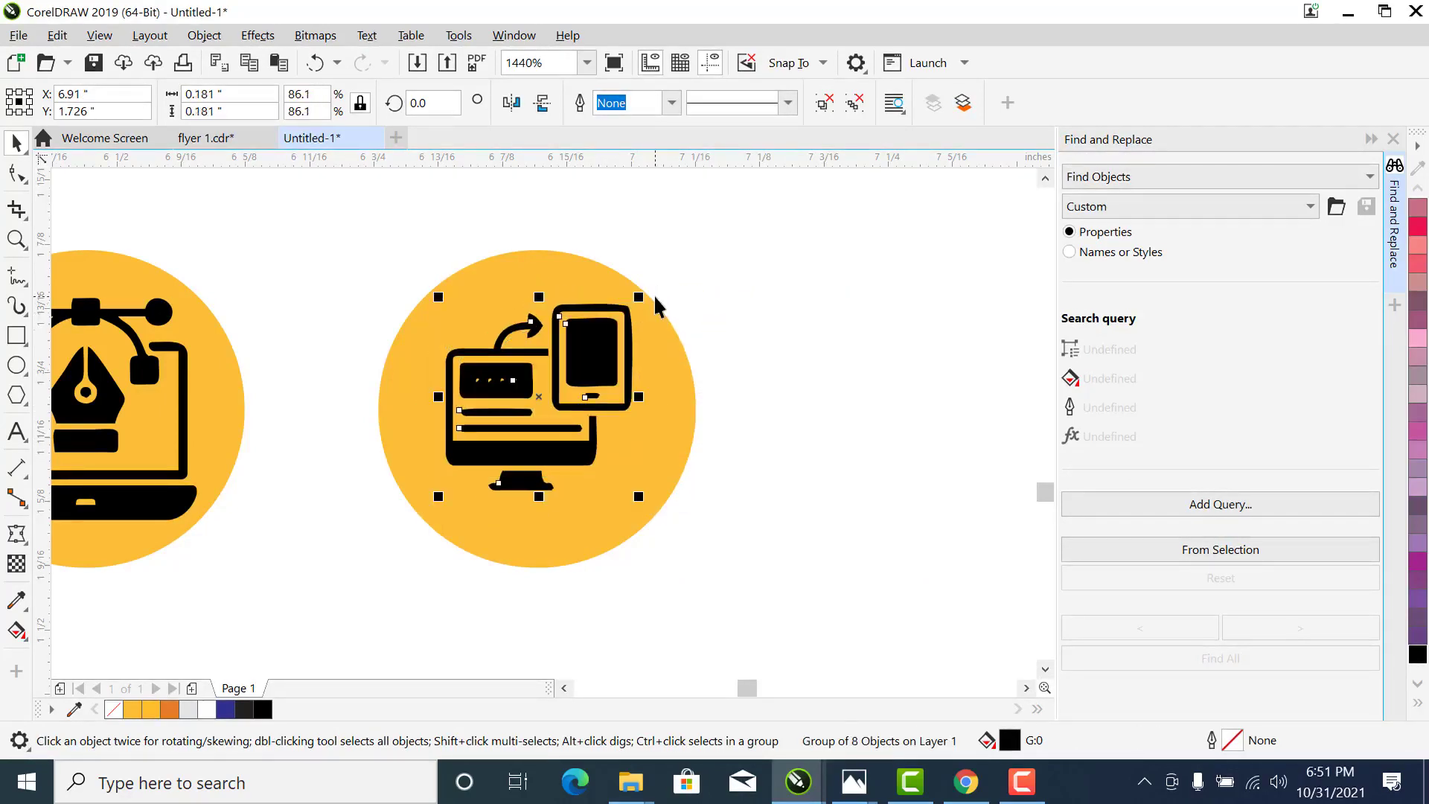
{"action": "left_click", "coordinate": [667, 437], "text": "shift"}
{"action": "key", "text": "e"}
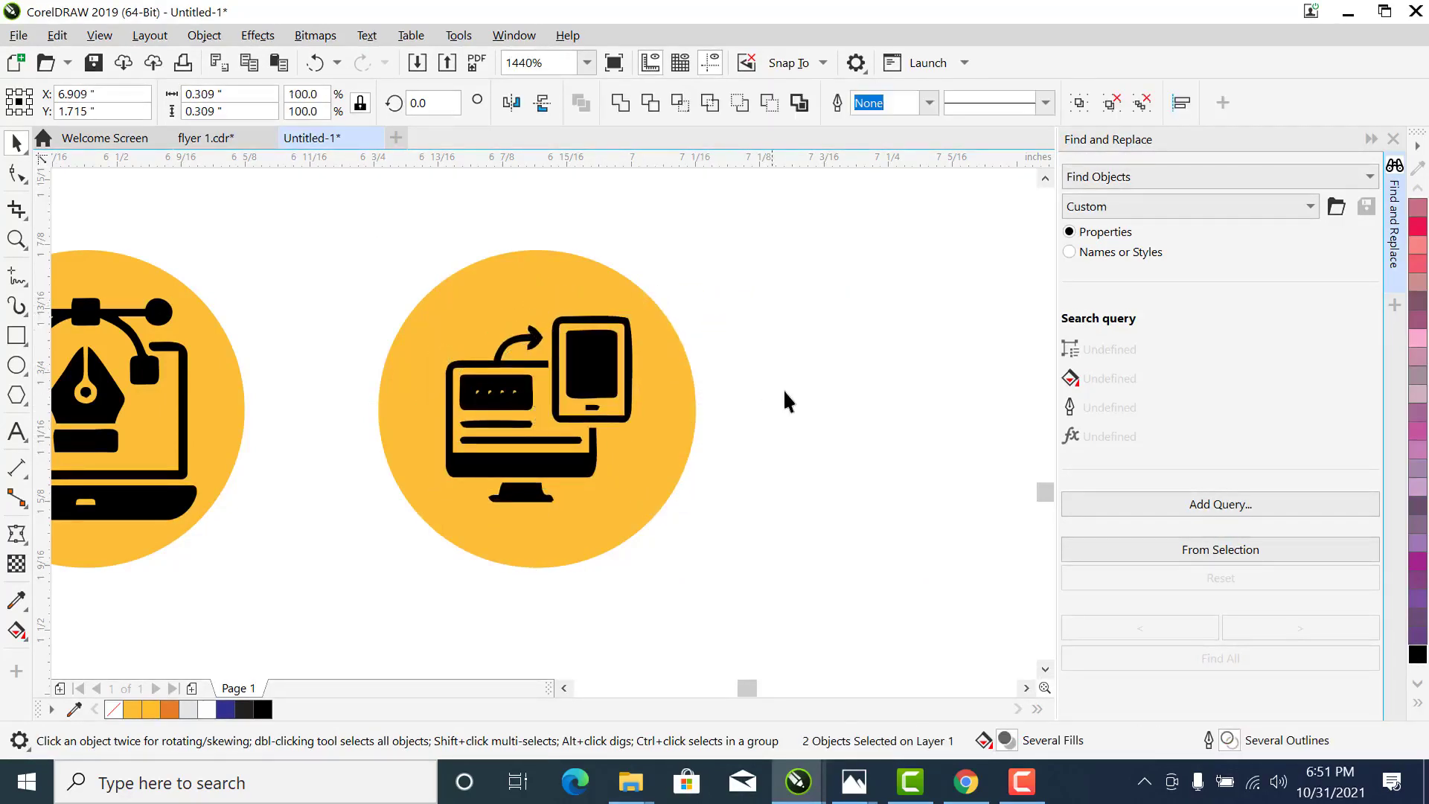
{"action": "key", "text": "c"}
Enlarge the traced monitor-and-tablet icon to about 0.217 inches about its centre, and reduce it to about 0.198 inches
{"action": "left_click", "coordinate": [623, 465]}
{"action": "left_click", "coordinate": [571, 472]}
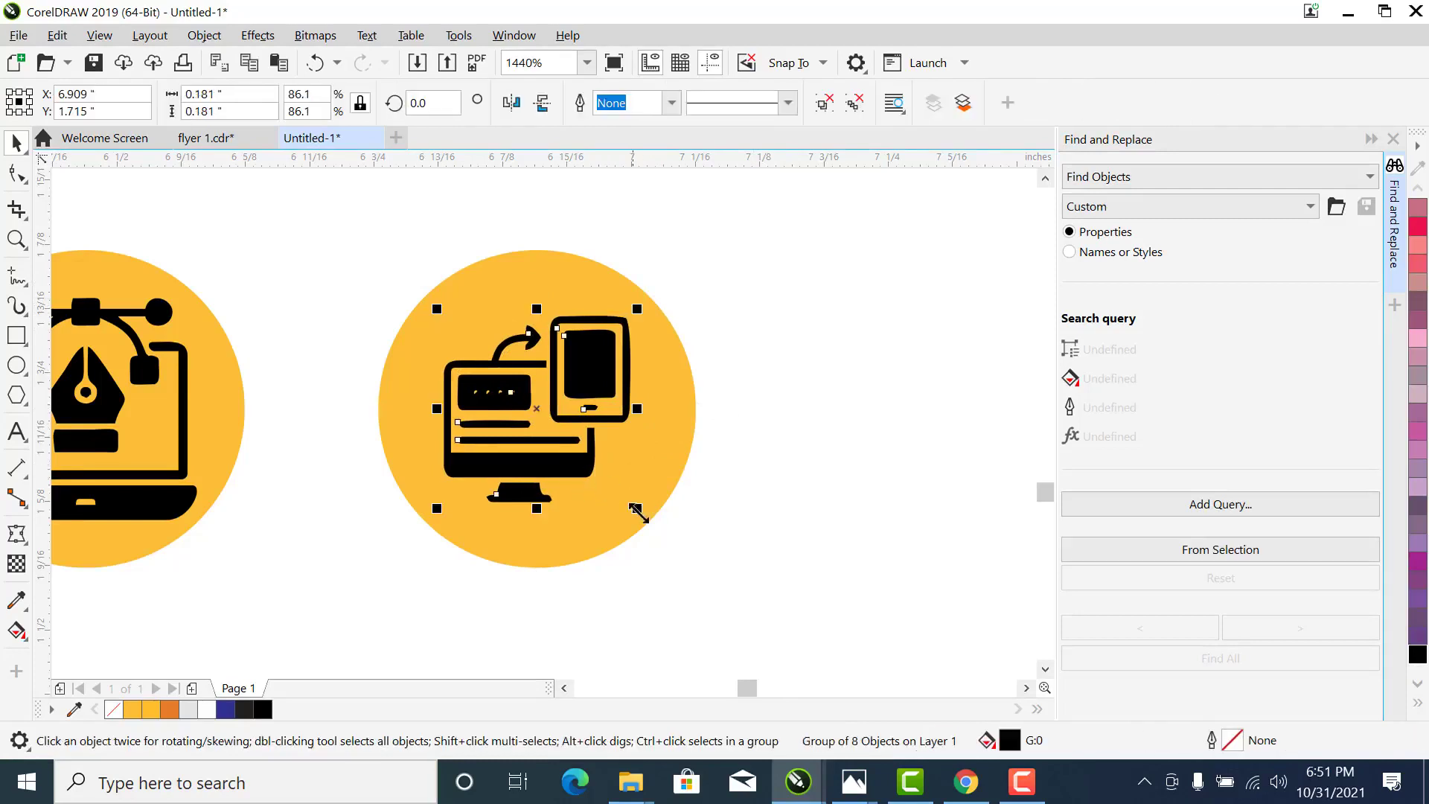
{"action": "left_click_drag", "start_coordinate": [657, 529], "coordinate": [656, 521]}
{"action": "left_click", "coordinate": [689, 399]}
{"action": "left_click", "coordinate": [615, 383]}
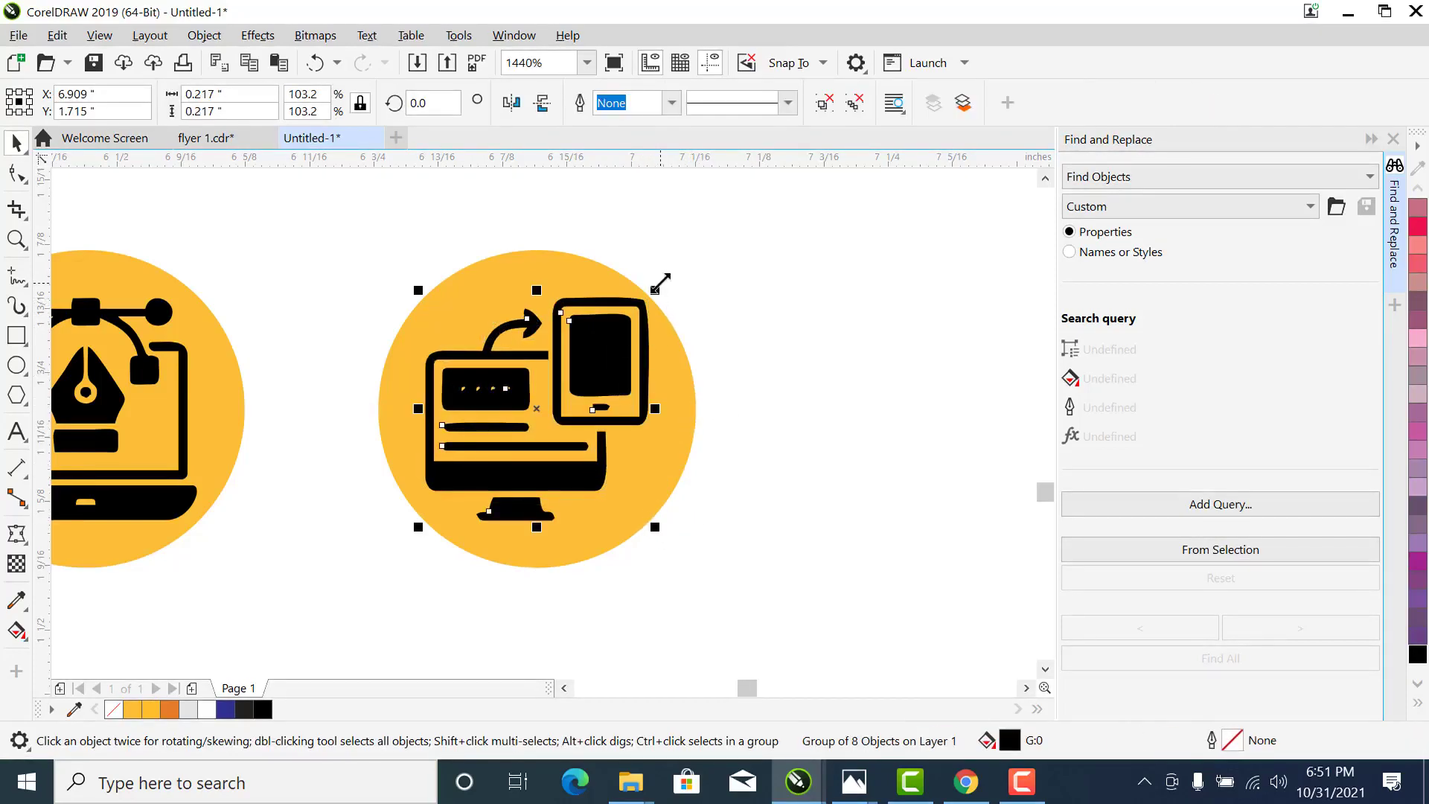
{"action": "left_click_drag", "start_coordinate": [659, 286], "coordinate": [657, 293]}
Shift the traced monitor-and-tablet icon sideways and realign it to the centre of the yellow circle
{"action": "left_click_drag", "start_coordinate": [656, 353], "coordinate": [707, 365]}
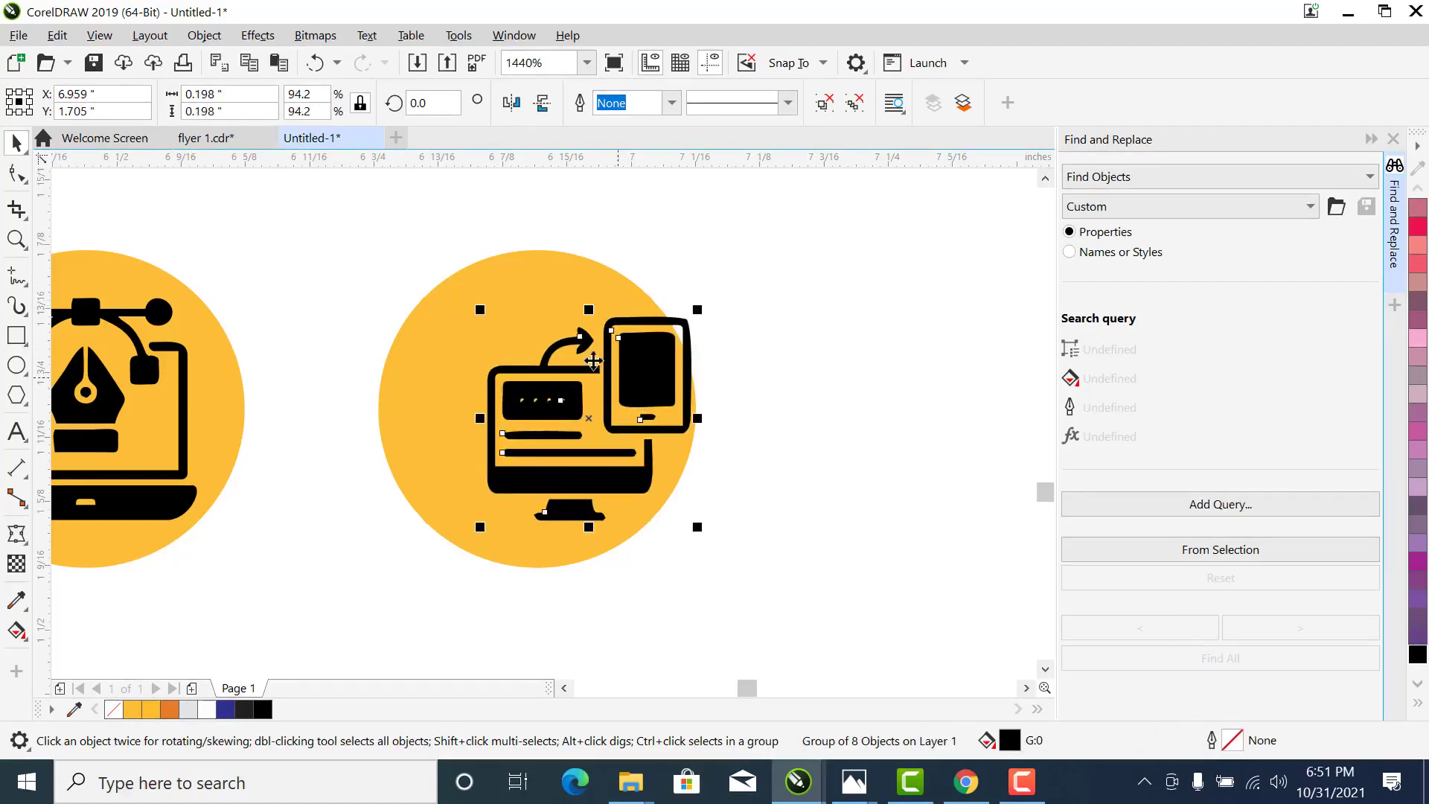
{"action": "left_click", "coordinate": [646, 354]}
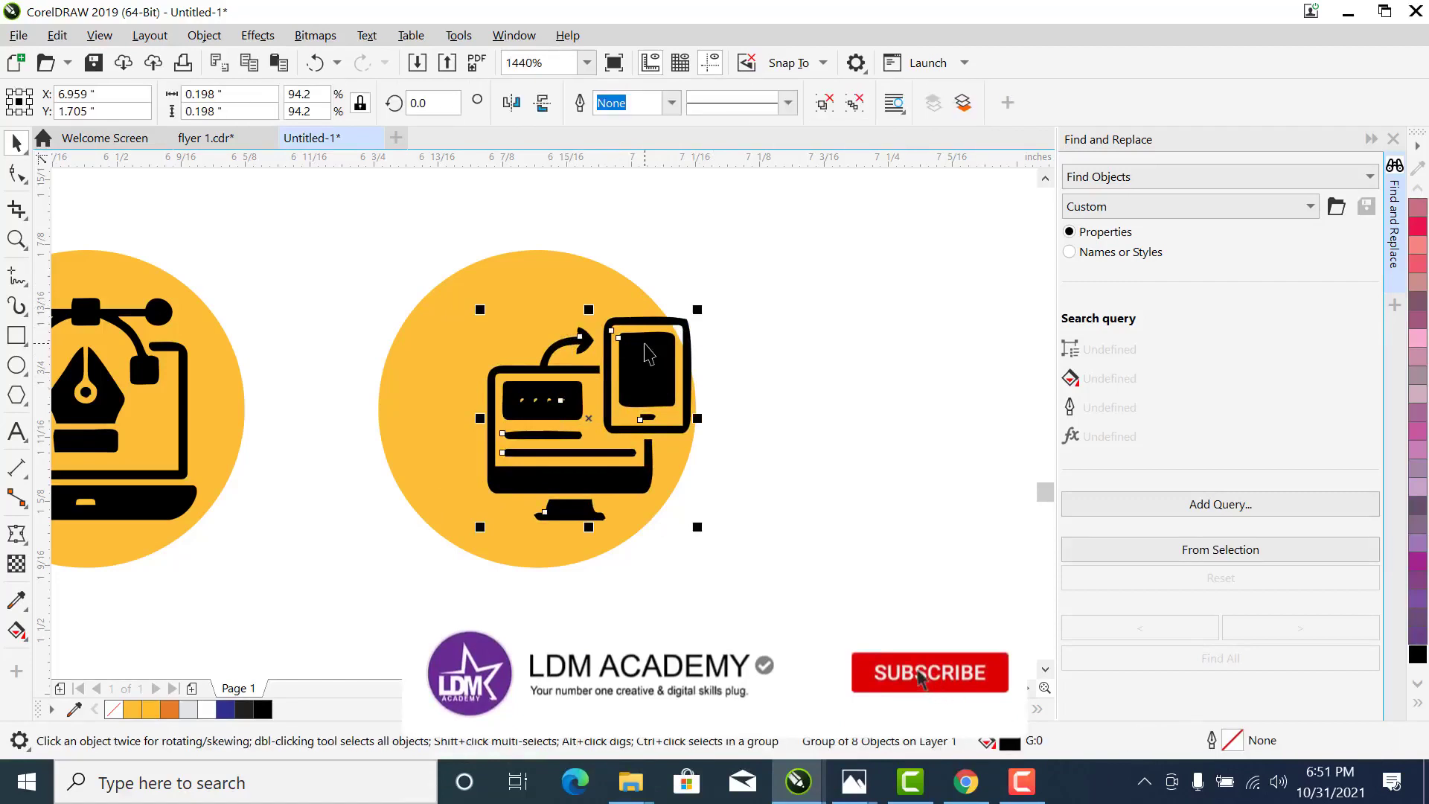
{"action": "key", "text": "ctrl+u"}
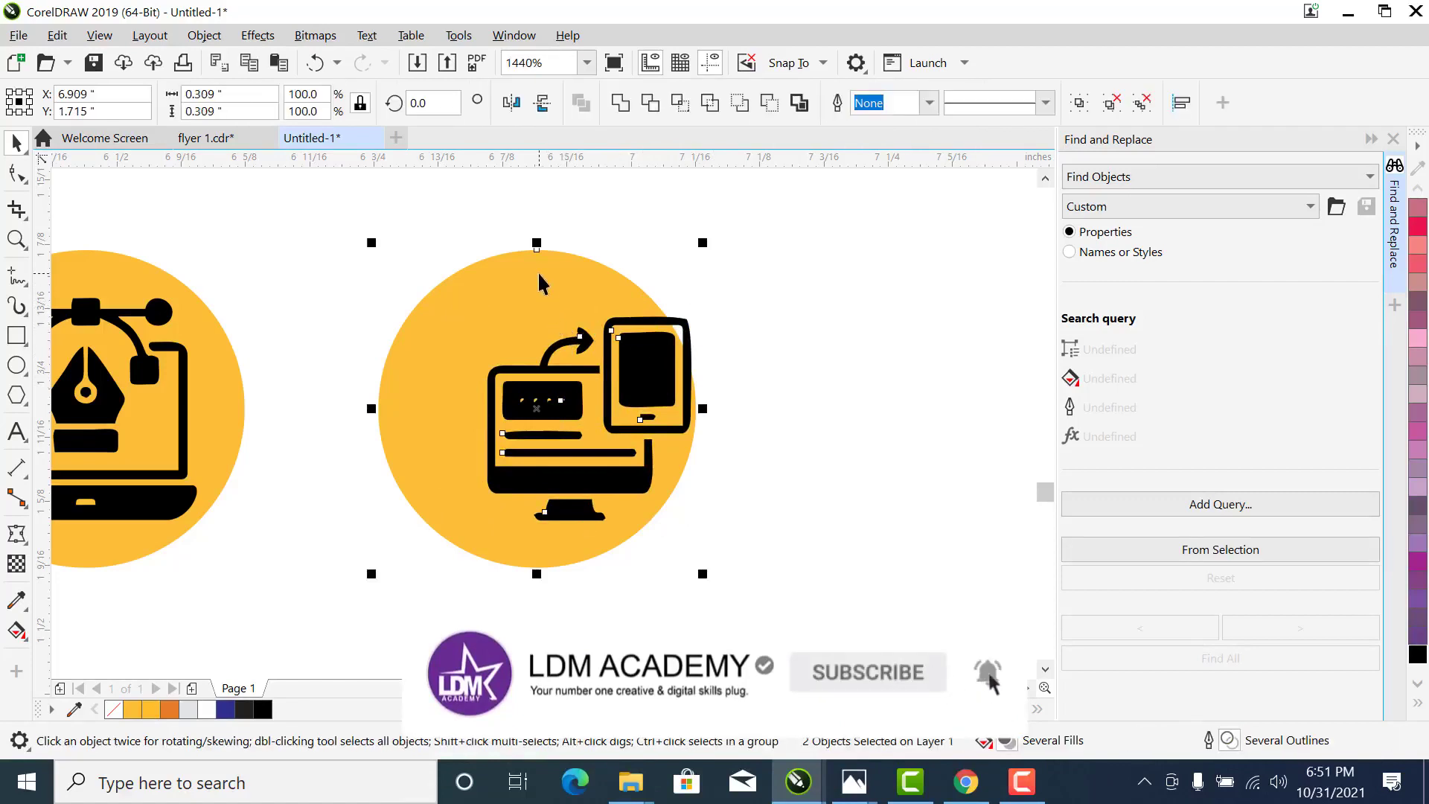
{"action": "key", "text": "c"}
{"action": "key", "text": "e"}
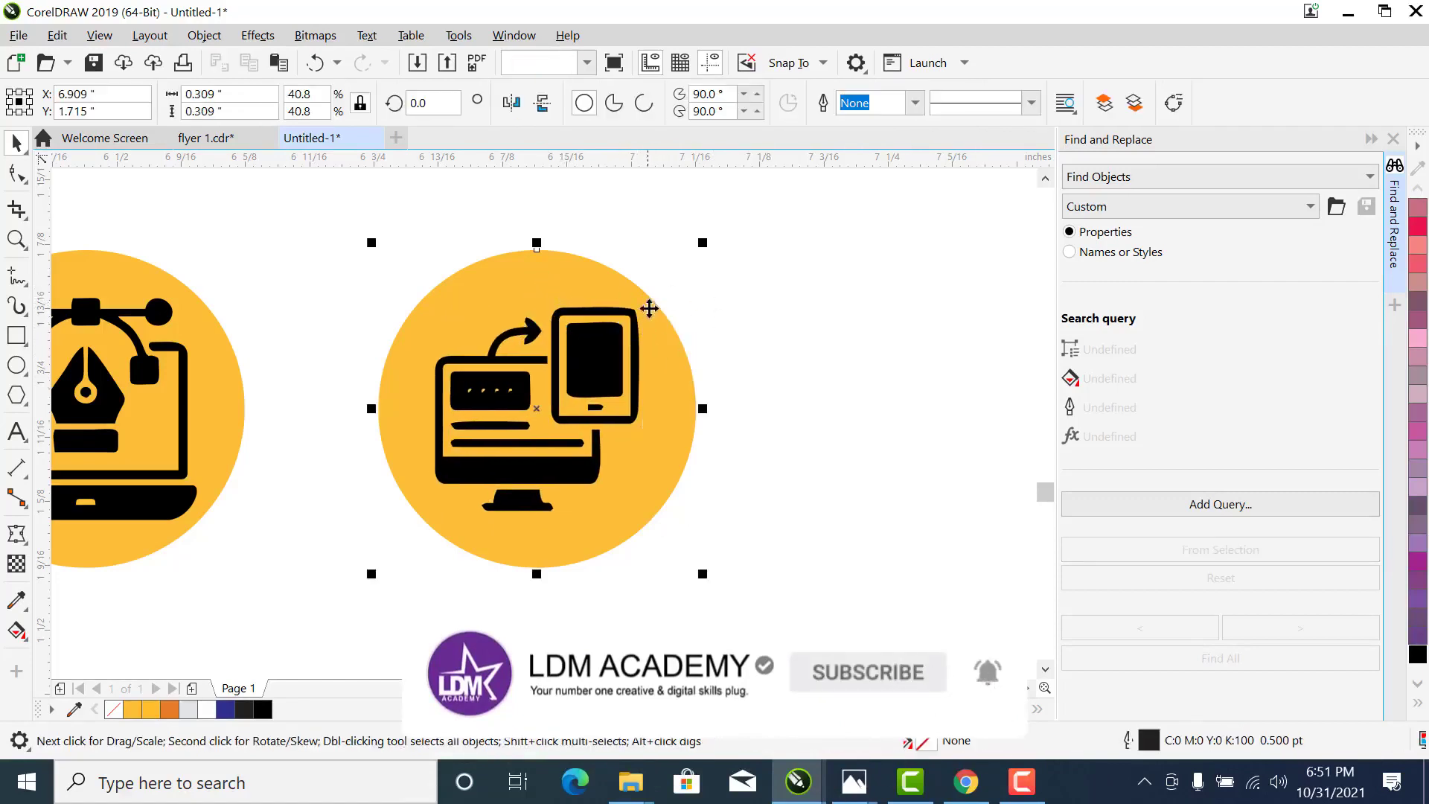
Resize the traced monitor-and-tablet icon to about 0.214 inches about its centre
{"action": "left_click", "coordinate": [647, 309]}
{"action": "key", "text": "Tab"}
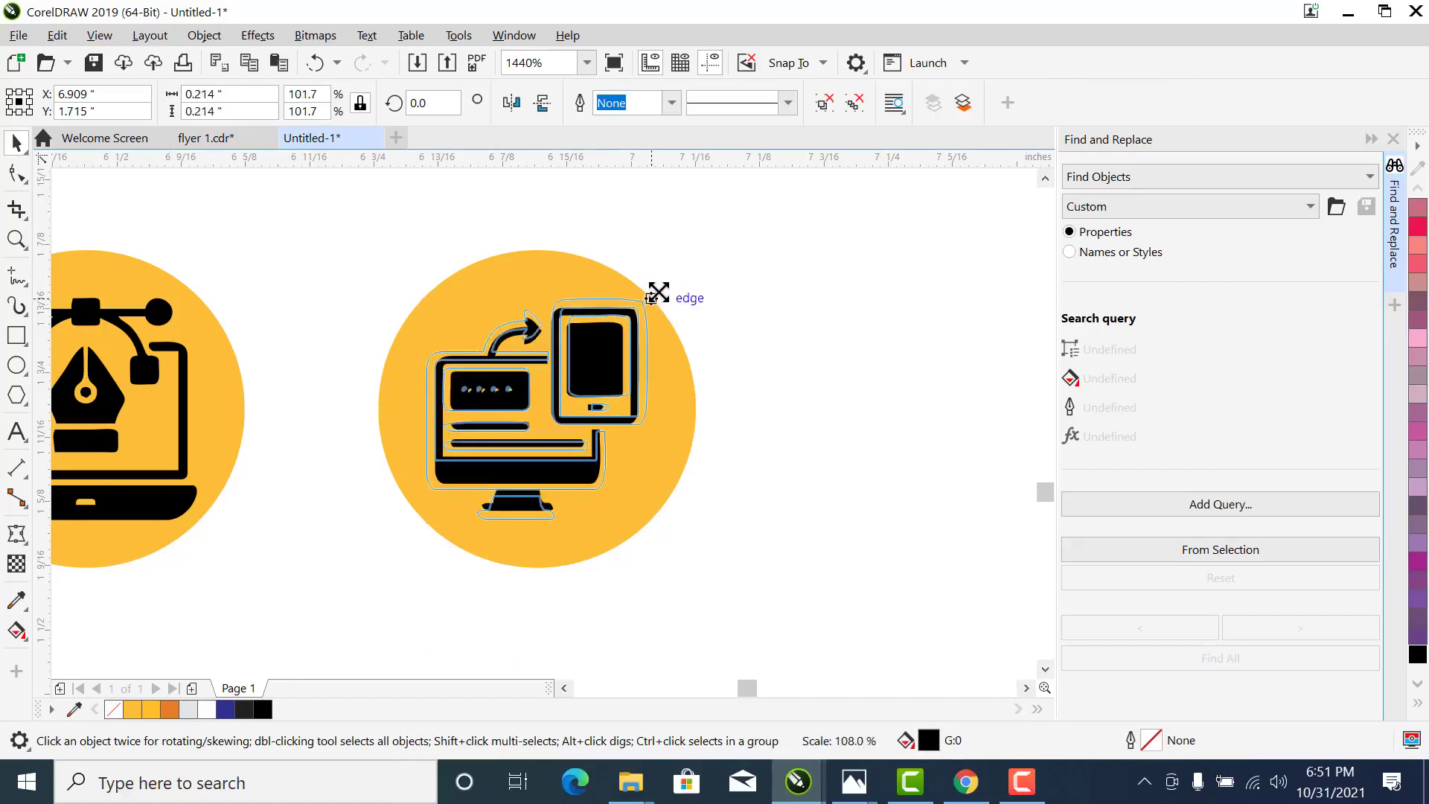
{"action": "left_click", "coordinate": [705, 269]}
{"action": "scroll", "coordinate": [705, 265], "scroll_direction": "down", "scroll_amount": 2}
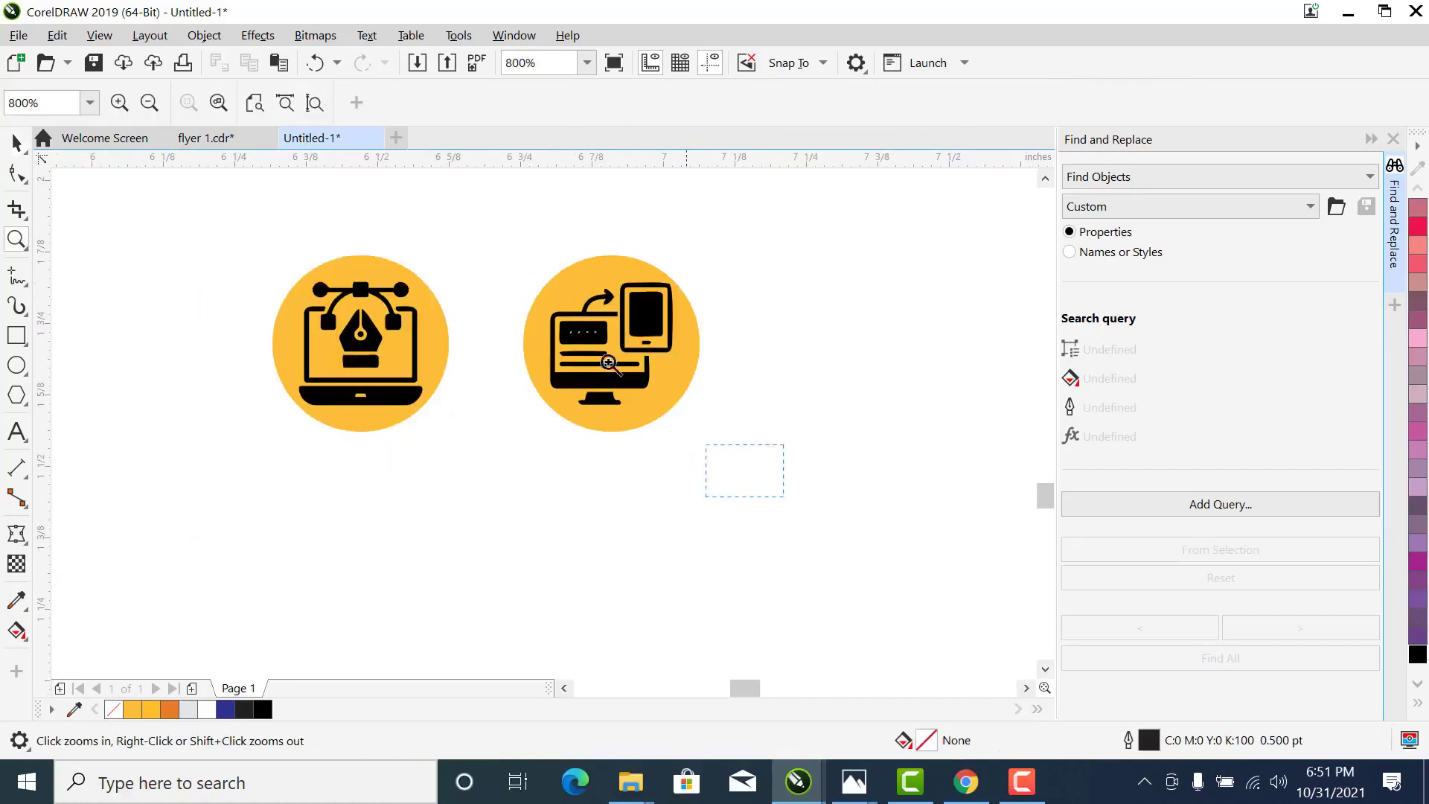
{"action": "scroll", "coordinate": [649, 383], "scroll_direction": "down", "scroll_amount": 1}
{"action": "scroll", "coordinate": [596, 406], "scroll_direction": "down", "scroll_amount": 2}
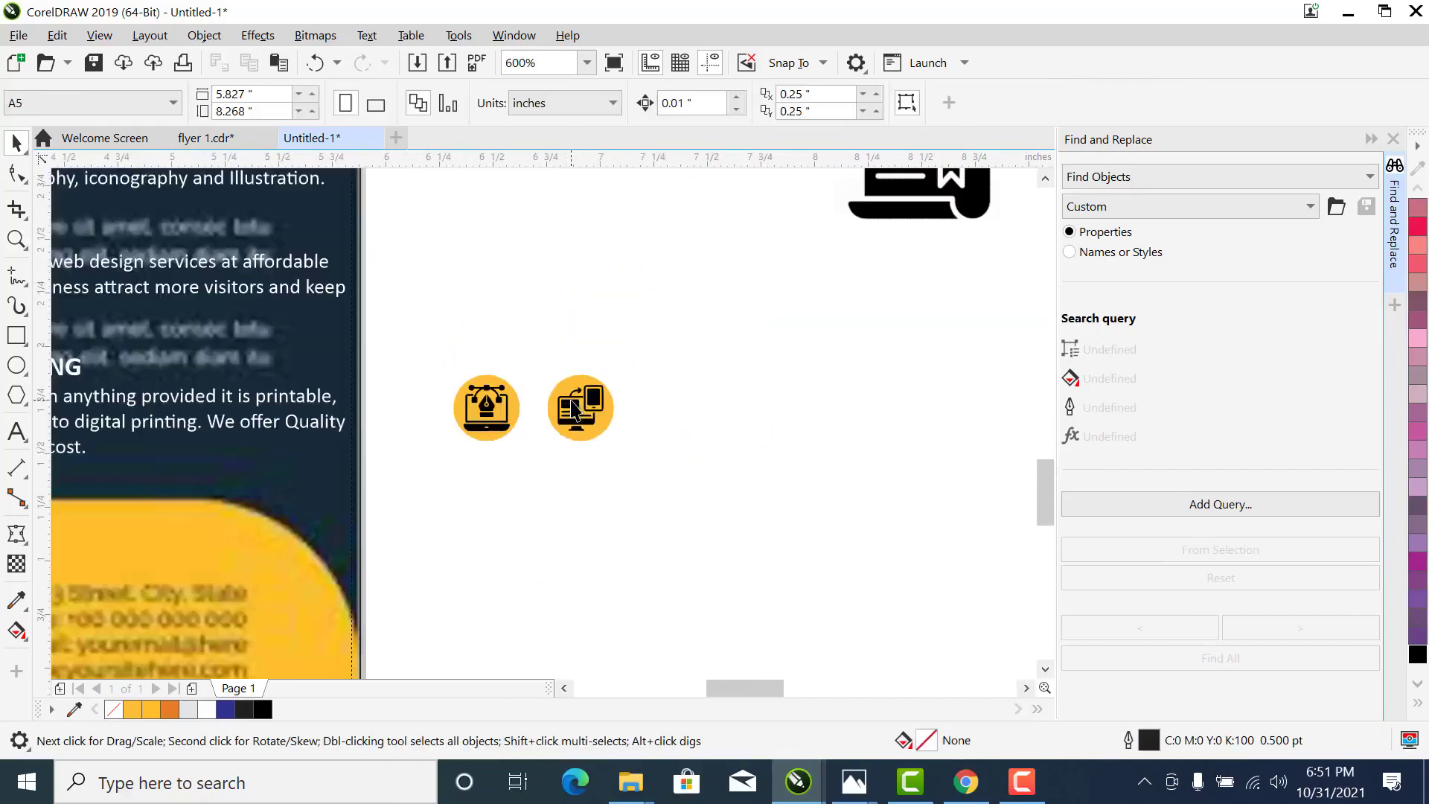
{"action": "key", "text": "z"}
{"action": "left_click_drag", "start_coordinate": [413, 327], "coordinate": [770, 470]}
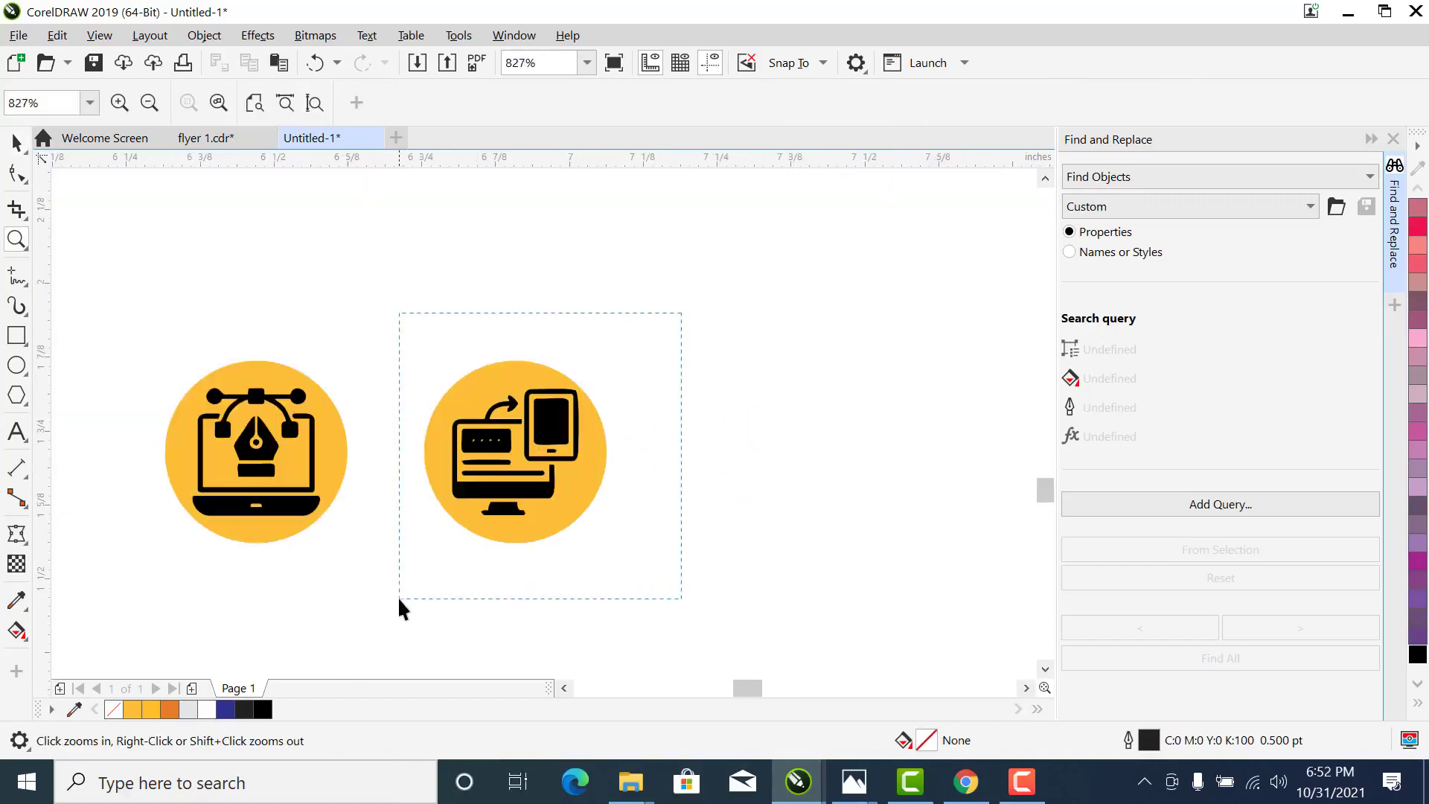
Duplicate the monitor-and-tablet badge, icon and yellow circle together, placing the copy horizontally beside the original
{"action": "key", "text": "space"}
{"action": "left_click", "coordinate": [543, 456]}
{"action": "left_click_drag", "start_coordinate": [542, 457], "coordinate": [744, 461]}
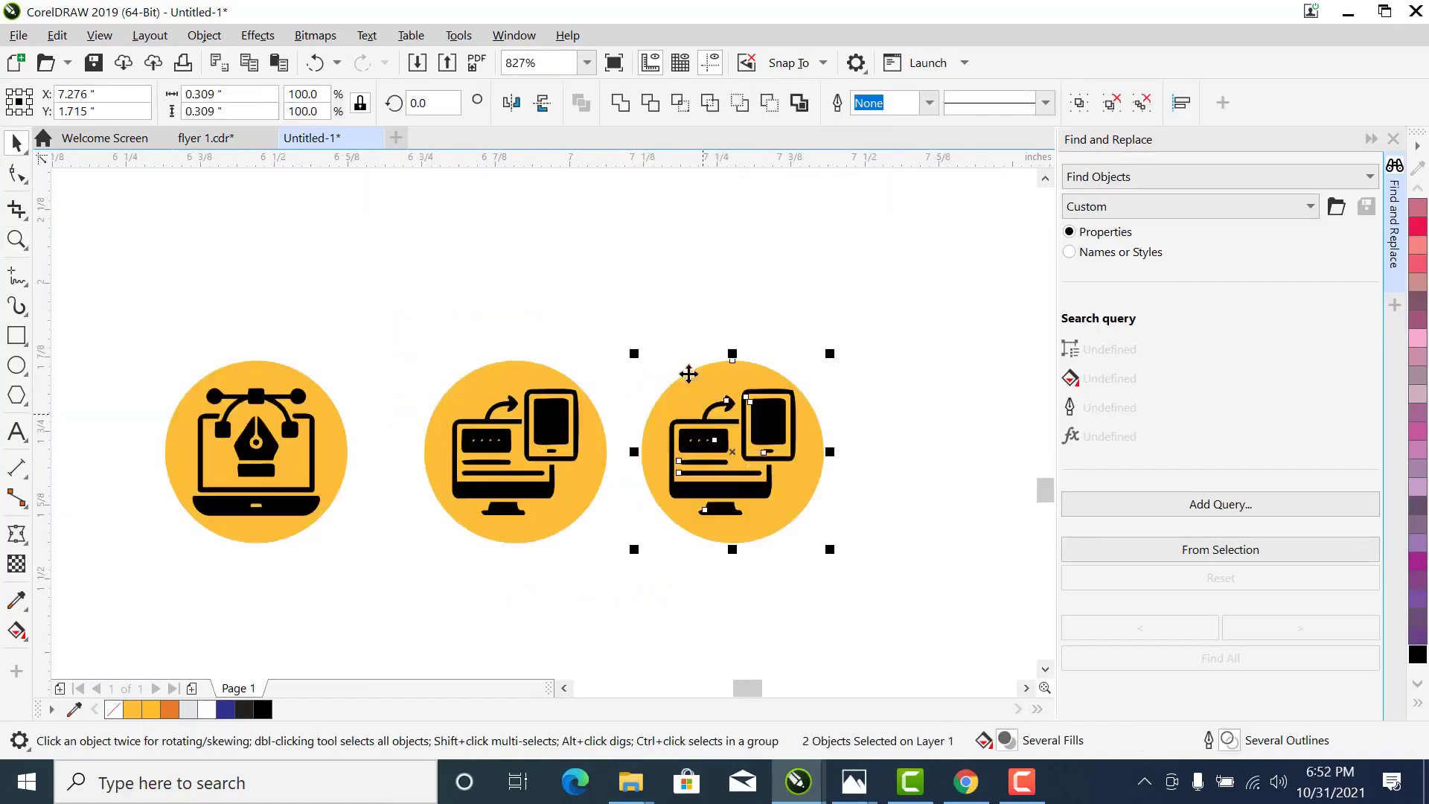
{"action": "left_click", "coordinate": [654, 285]}
Bring the certificate bitmap close to the row of badges and delete the monitor-and-tablet icon from the copied circle
{"action": "scroll", "coordinate": [659, 282], "scroll_direction": "down", "scroll_amount": 2}
{"action": "scroll", "coordinate": [744, 261], "scroll_direction": "down", "scroll_amount": 2}
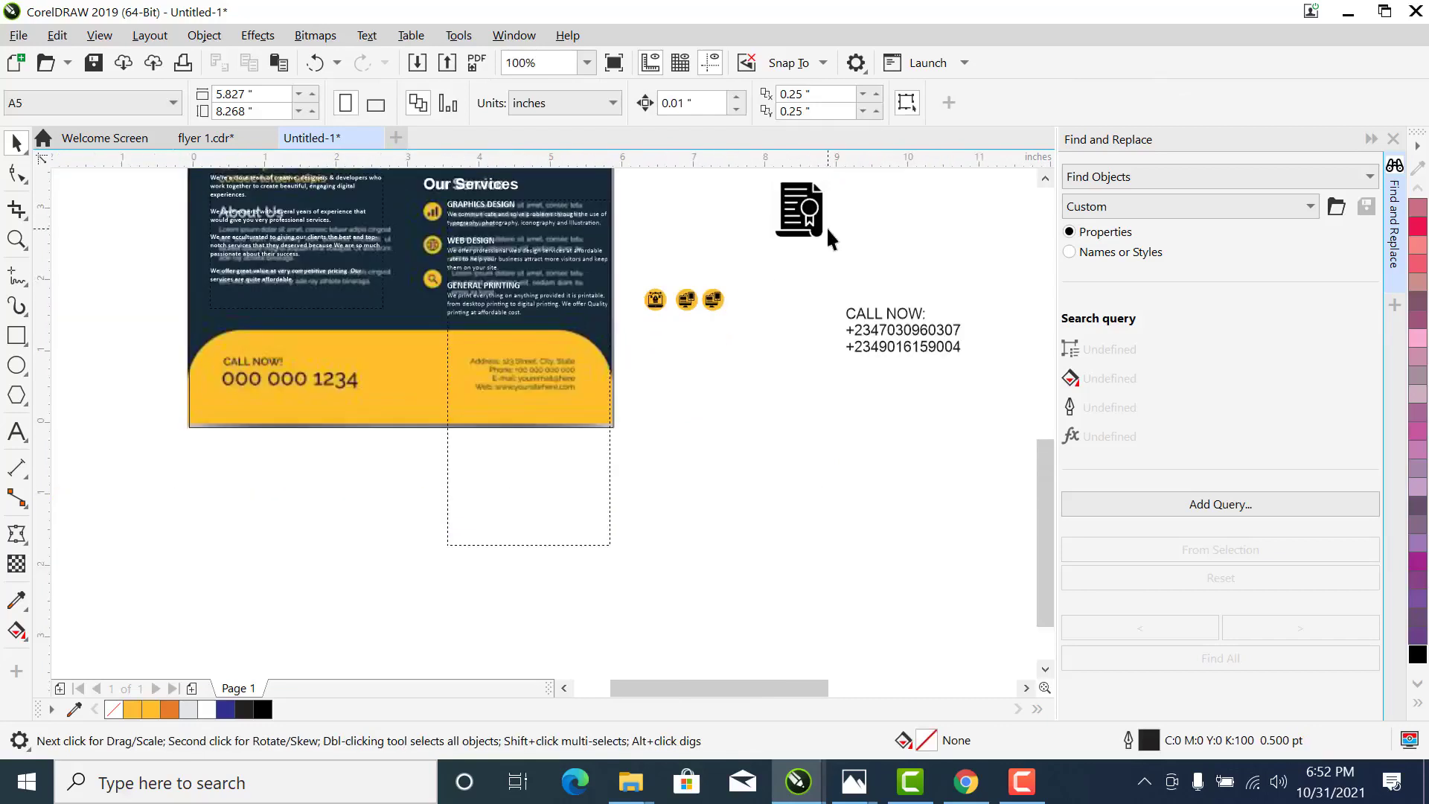
{"action": "left_click_drag", "start_coordinate": [826, 231], "coordinate": [670, 341]}
{"action": "key", "text": "space"}
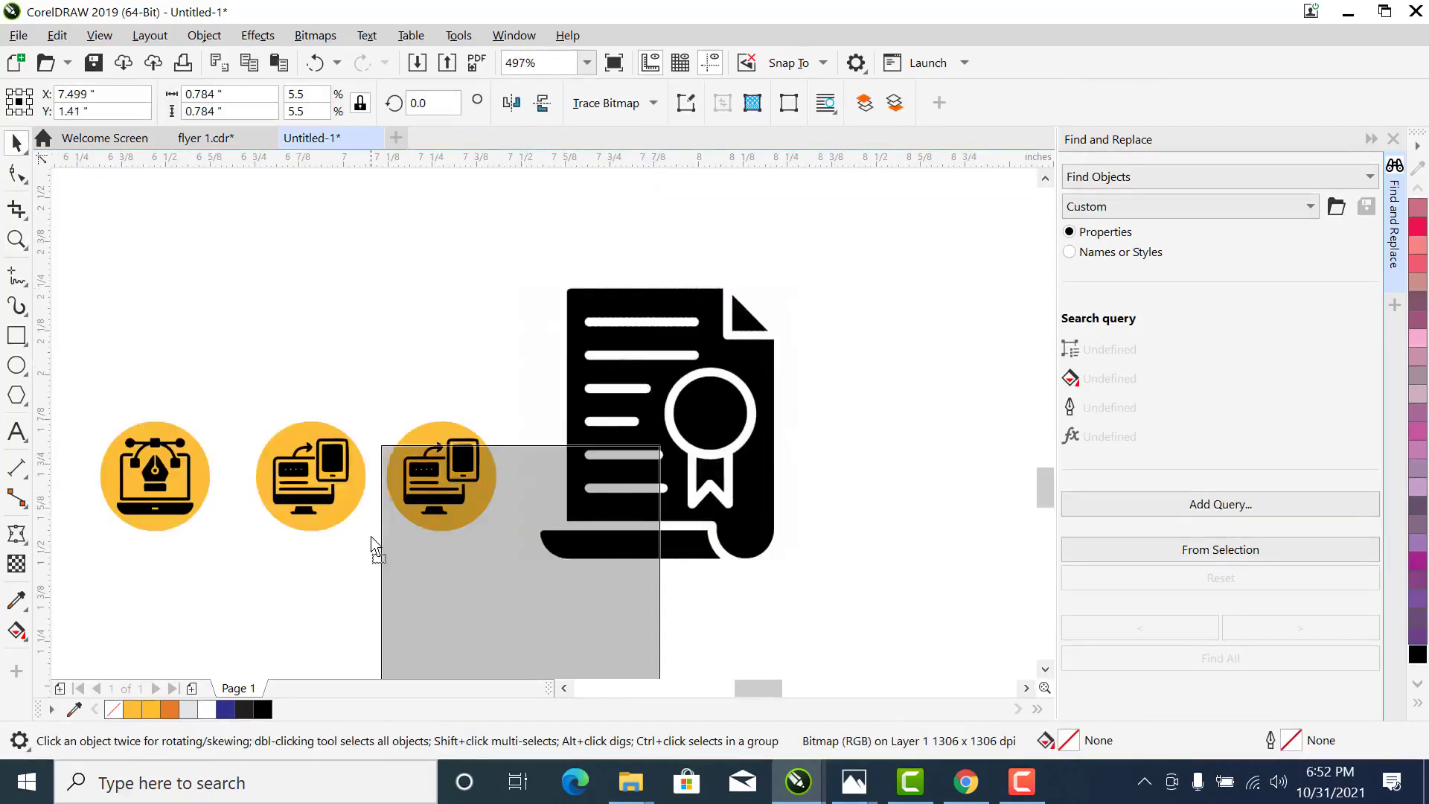
{"action": "left_click_drag", "start_coordinate": [373, 547], "coordinate": [439, 476]}
{"action": "left_click", "coordinate": [447, 456]}
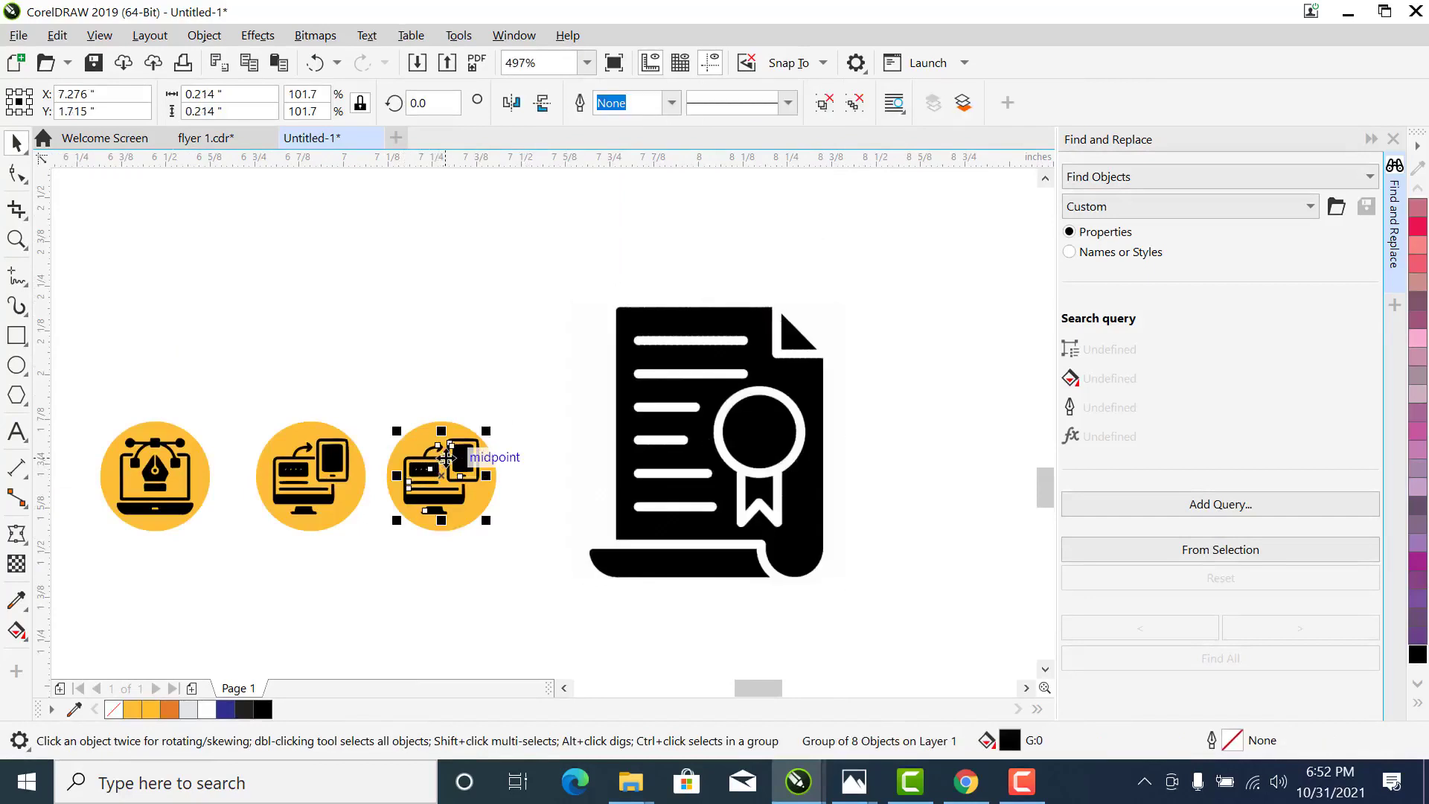
{"action": "key", "text": "Delete"}
Scale the certificate bitmap to about 0.201 inches, place it over the empty yellow circle, and bring it to the front
{"action": "left_click", "coordinate": [763, 372]}
{"action": "left_click_drag", "start_coordinate": [845, 297], "coordinate": [644, 504]}
{"action": "left_click_drag", "start_coordinate": [607, 552], "coordinate": [442, 490]}
{"action": "key", "text": "z"}
{"action": "left_click_drag", "start_coordinate": [568, 382], "coordinate": [335, 596]}
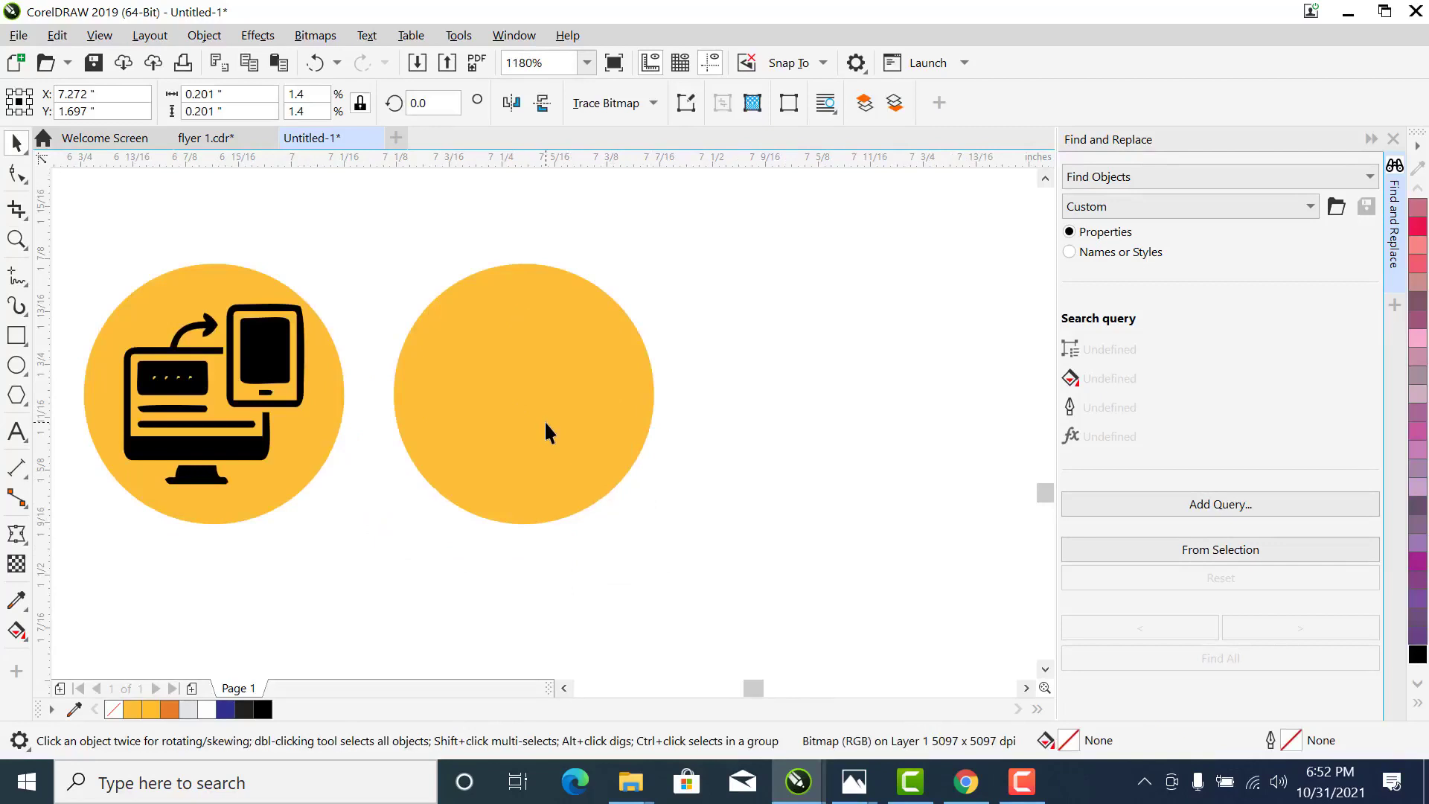
{"action": "key", "text": "shift+Page_Up"}
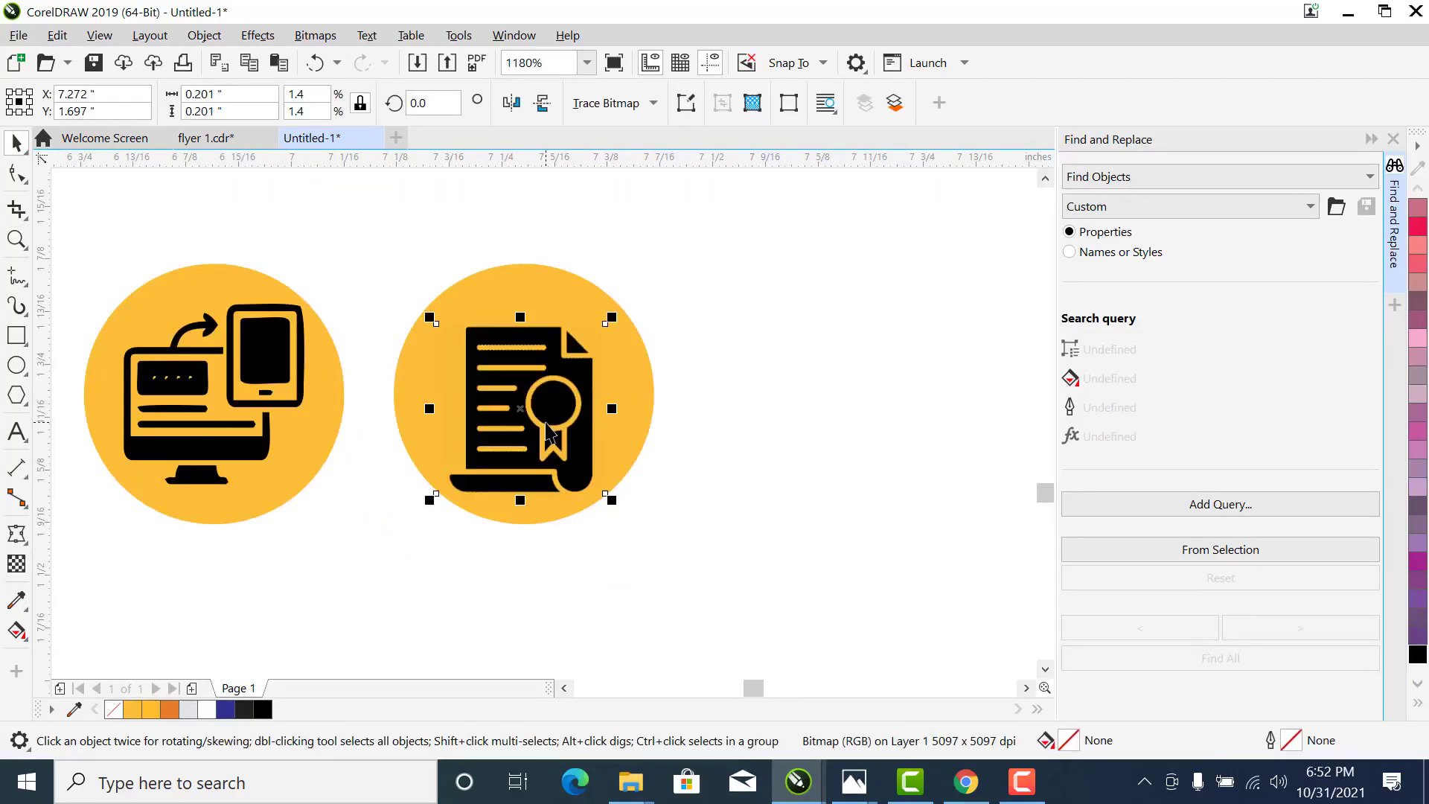
Align the certificate icon to the centre of its yellow circle
{"action": "left_click", "coordinate": [606, 279]}
{"action": "left_click", "coordinate": [544, 381]}
{"action": "left_click", "coordinate": [720, 305]}
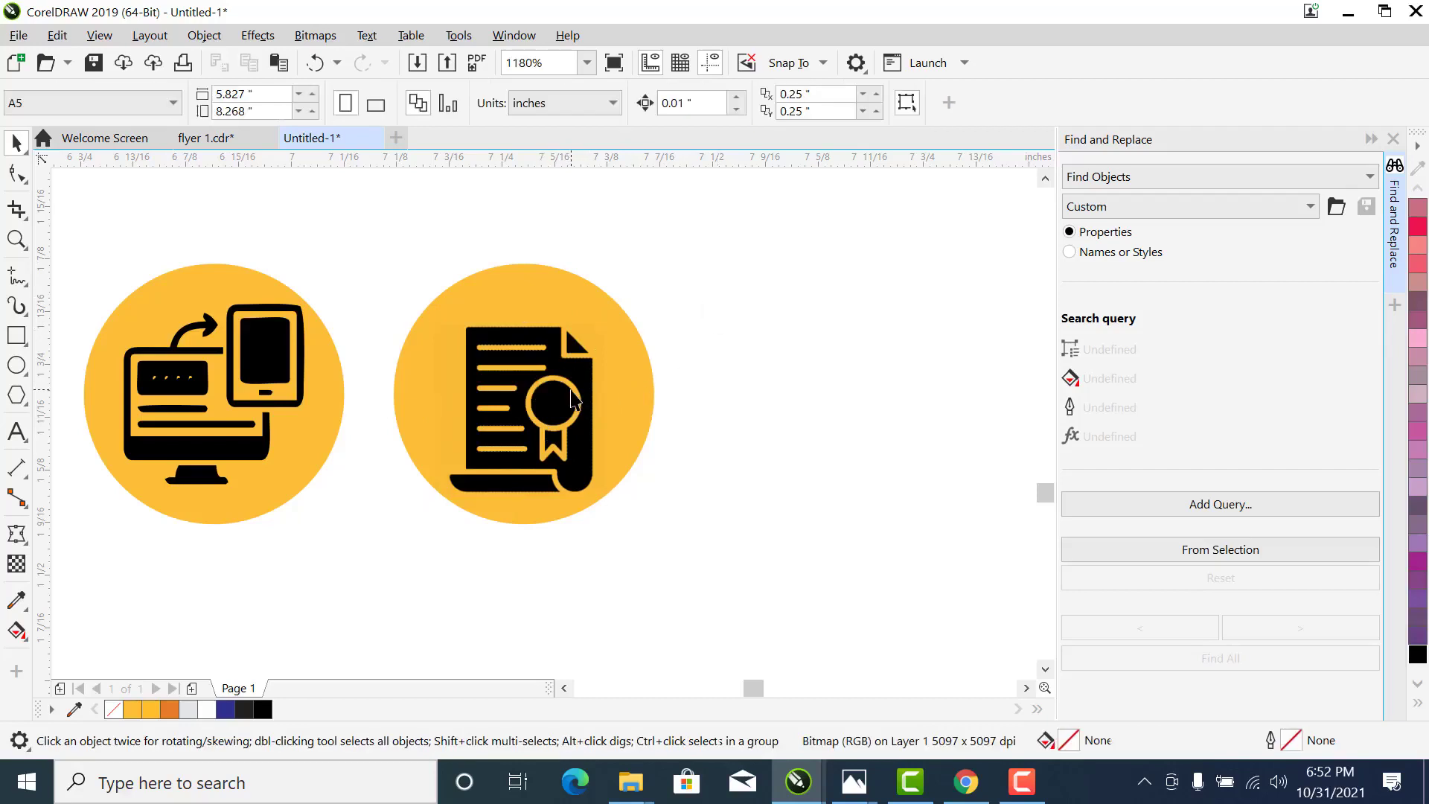
{"action": "left_click", "coordinate": [569, 348]}
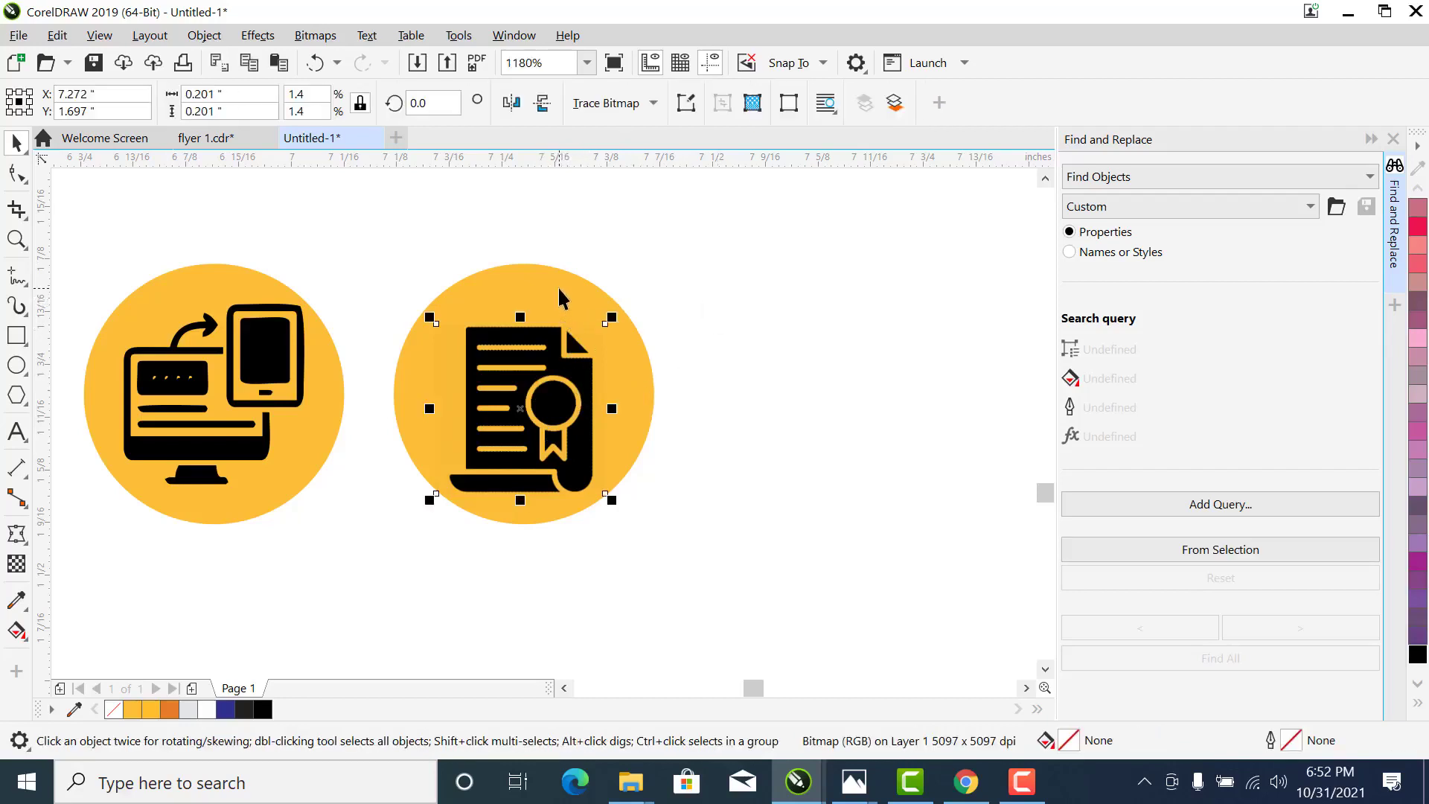
{"action": "left_click", "coordinate": [560, 297], "text": "shift"}
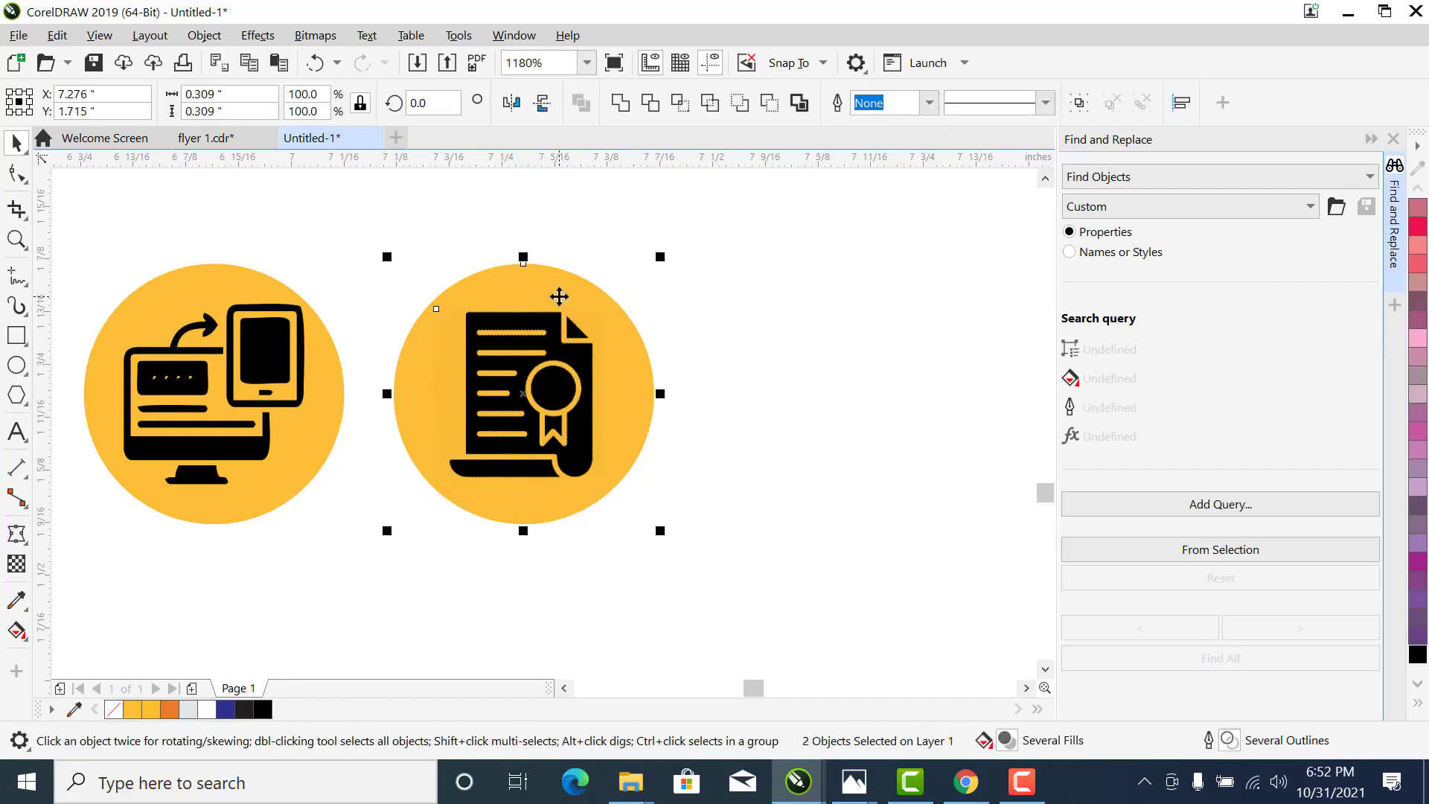
{"action": "left_click", "coordinate": [685, 277]}
{"action": "left_click", "coordinate": [601, 356]}
{"action": "scroll", "coordinate": [601, 356], "scroll_direction": "down", "scroll_amount": 2}
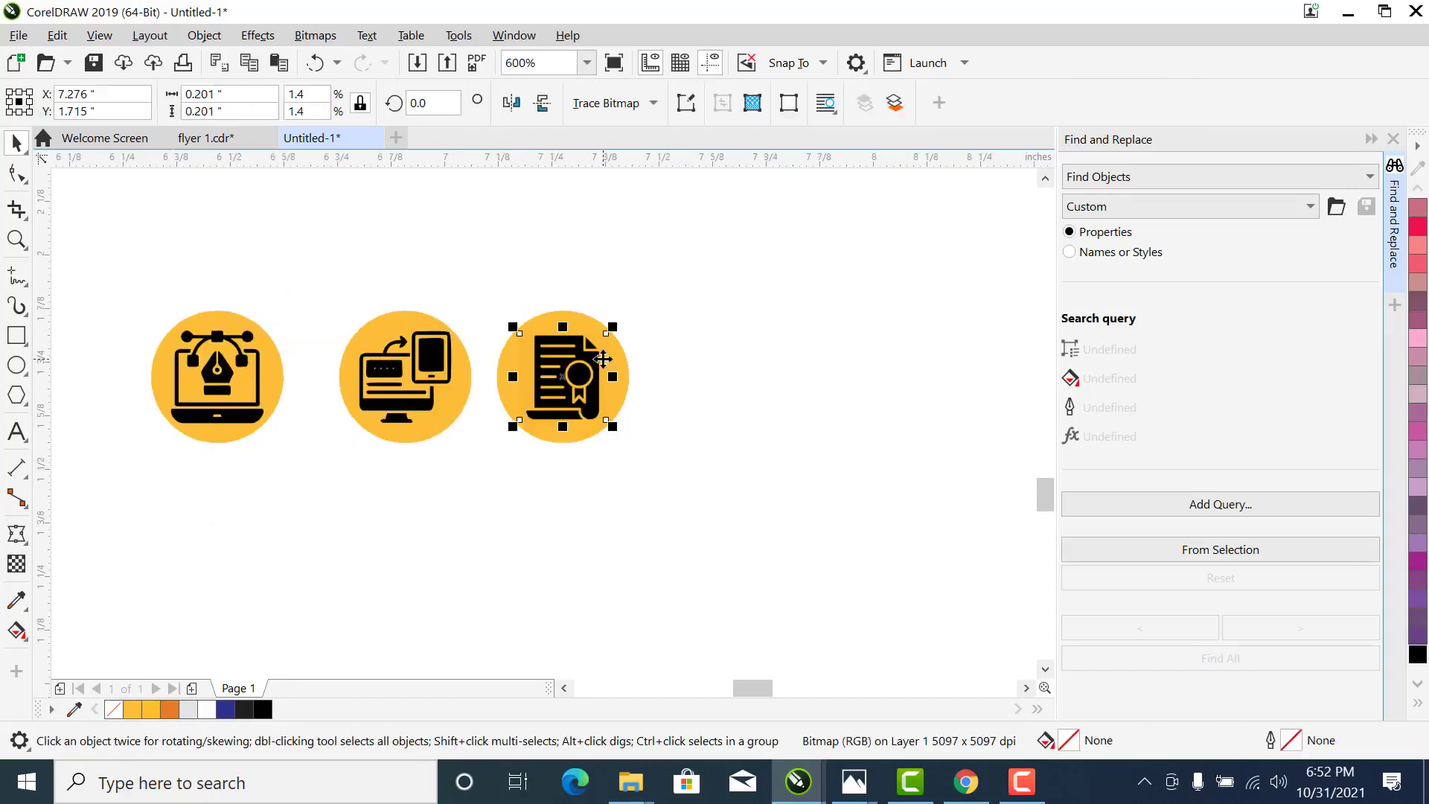
{"action": "left_click", "coordinate": [701, 300]}
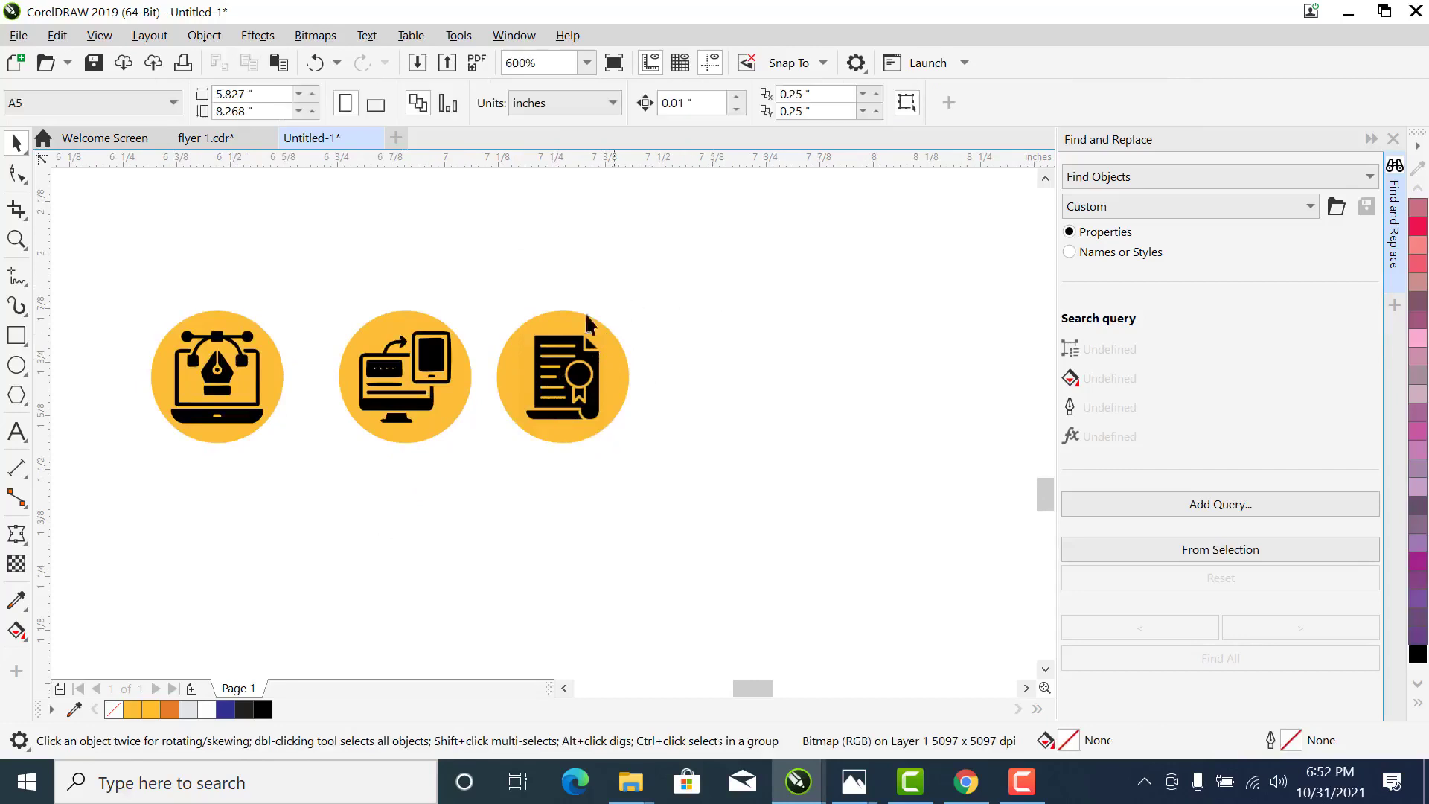
Group the laptop-and-pen icon with its yellow circle
{"action": "key", "text": "z"}
{"action": "key", "text": "space"}
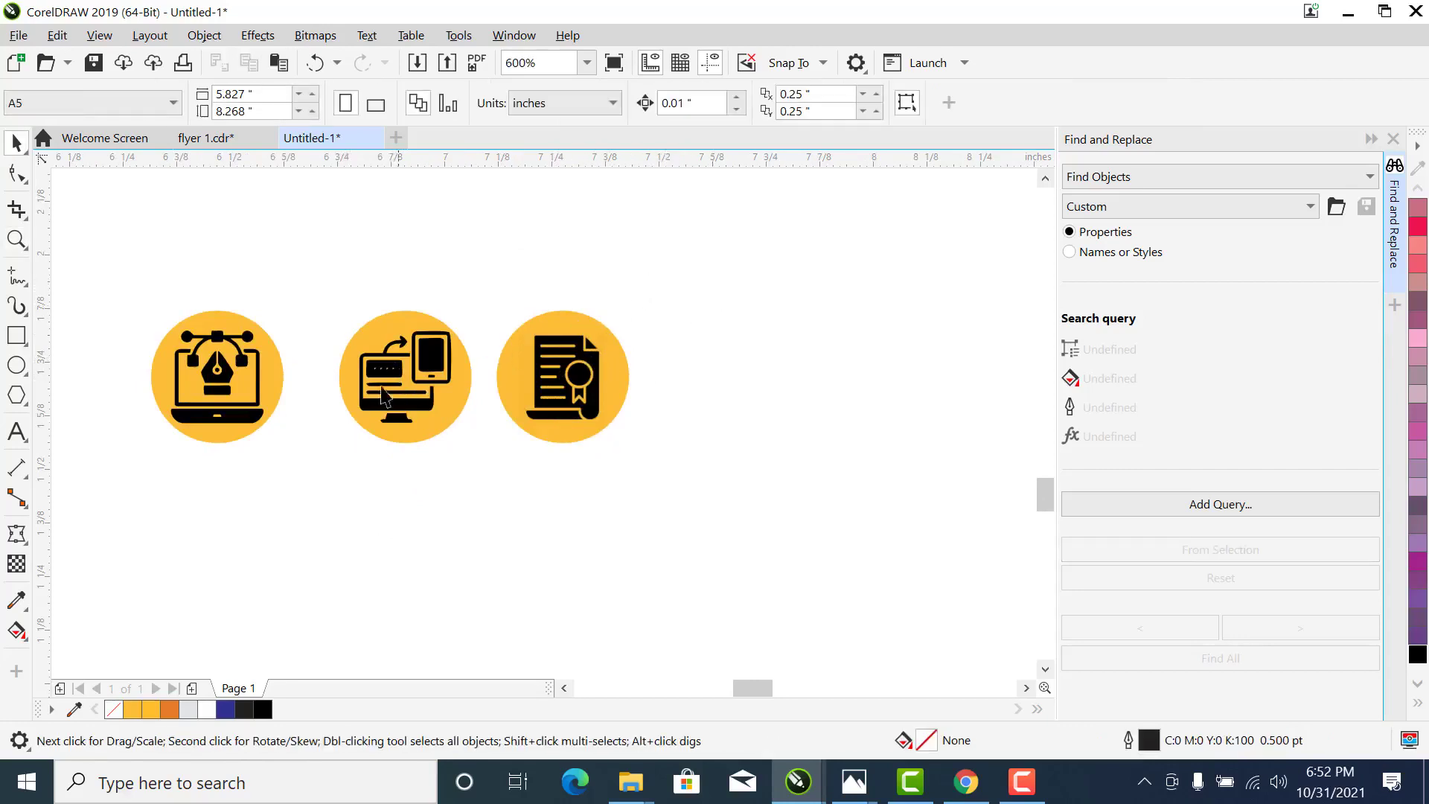
{"action": "scroll", "coordinate": [581, 306], "scroll_direction": "down", "scroll_amount": 4}
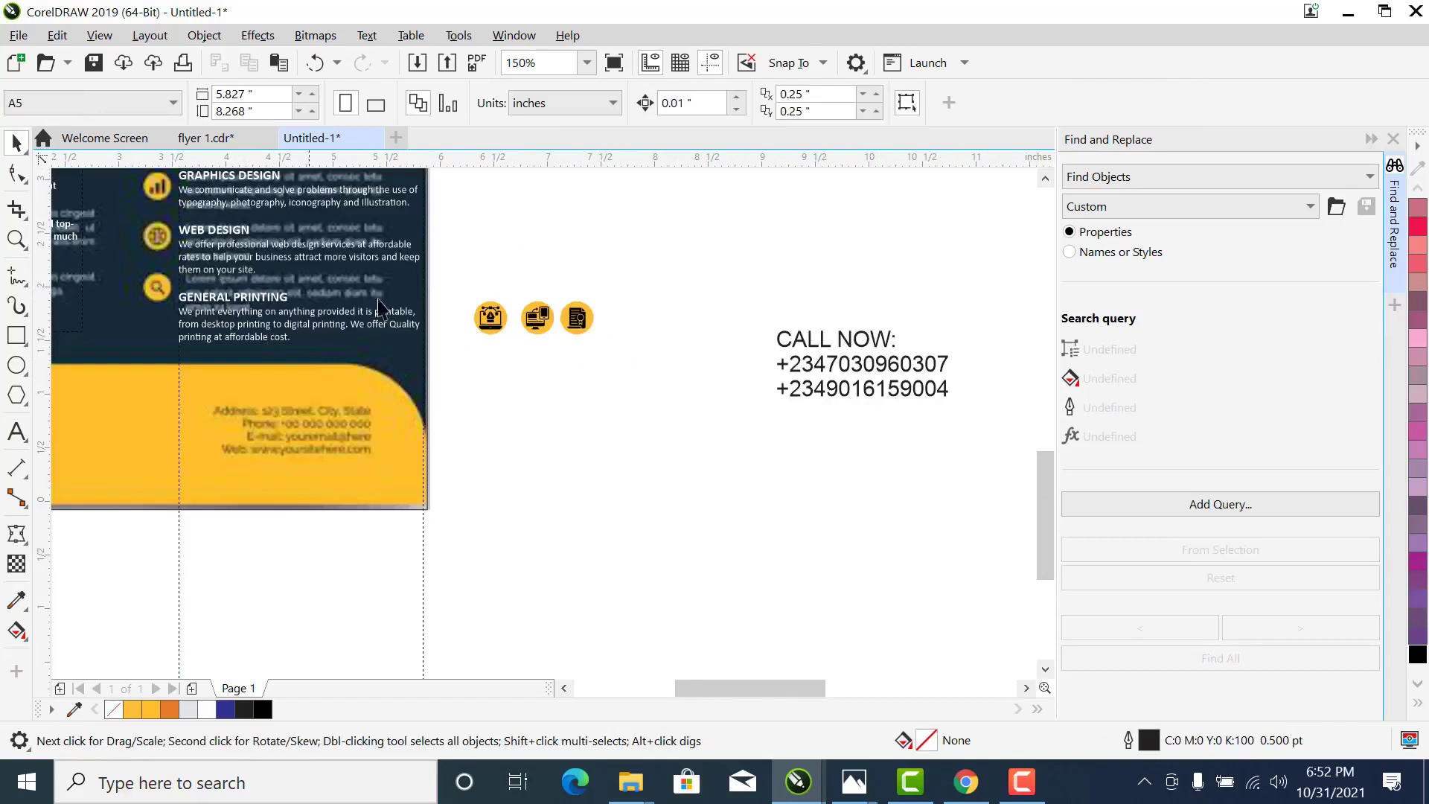
{"action": "key", "text": "z"}
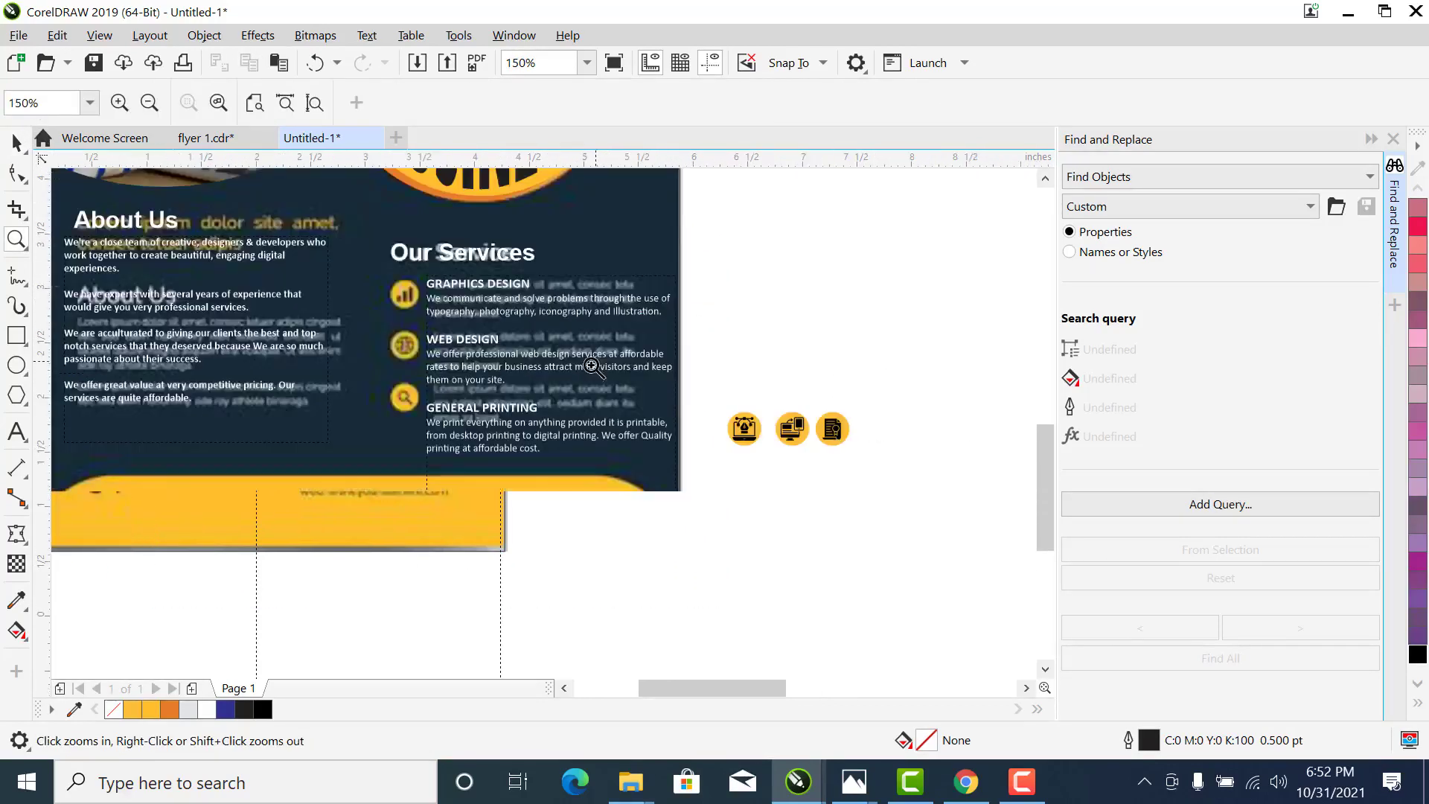
{"action": "key", "text": "space"}
{"action": "left_click_drag", "start_coordinate": [711, 387], "coordinate": [774, 488]}
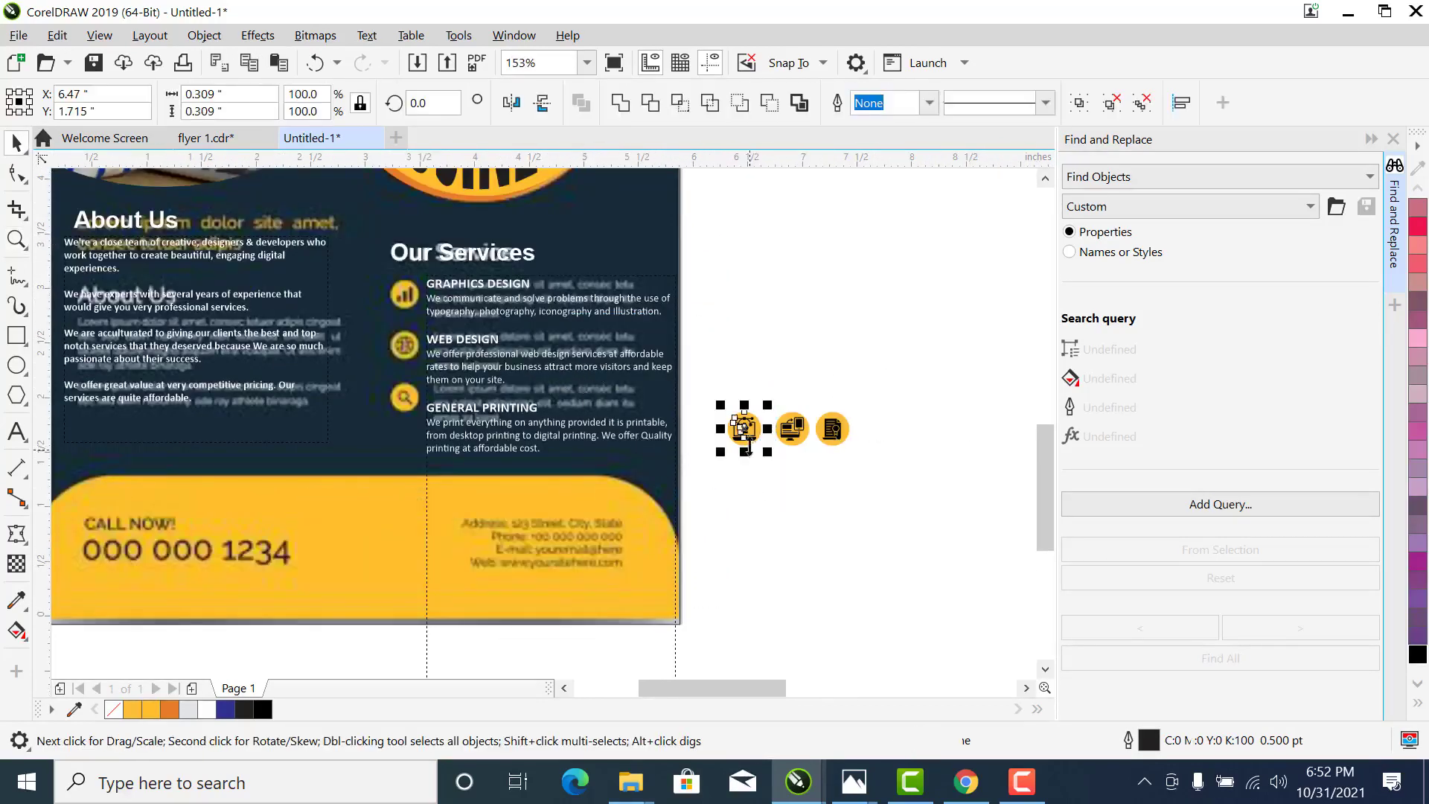
{"action": "left_click_drag", "start_coordinate": [746, 439], "coordinate": [407, 297]}
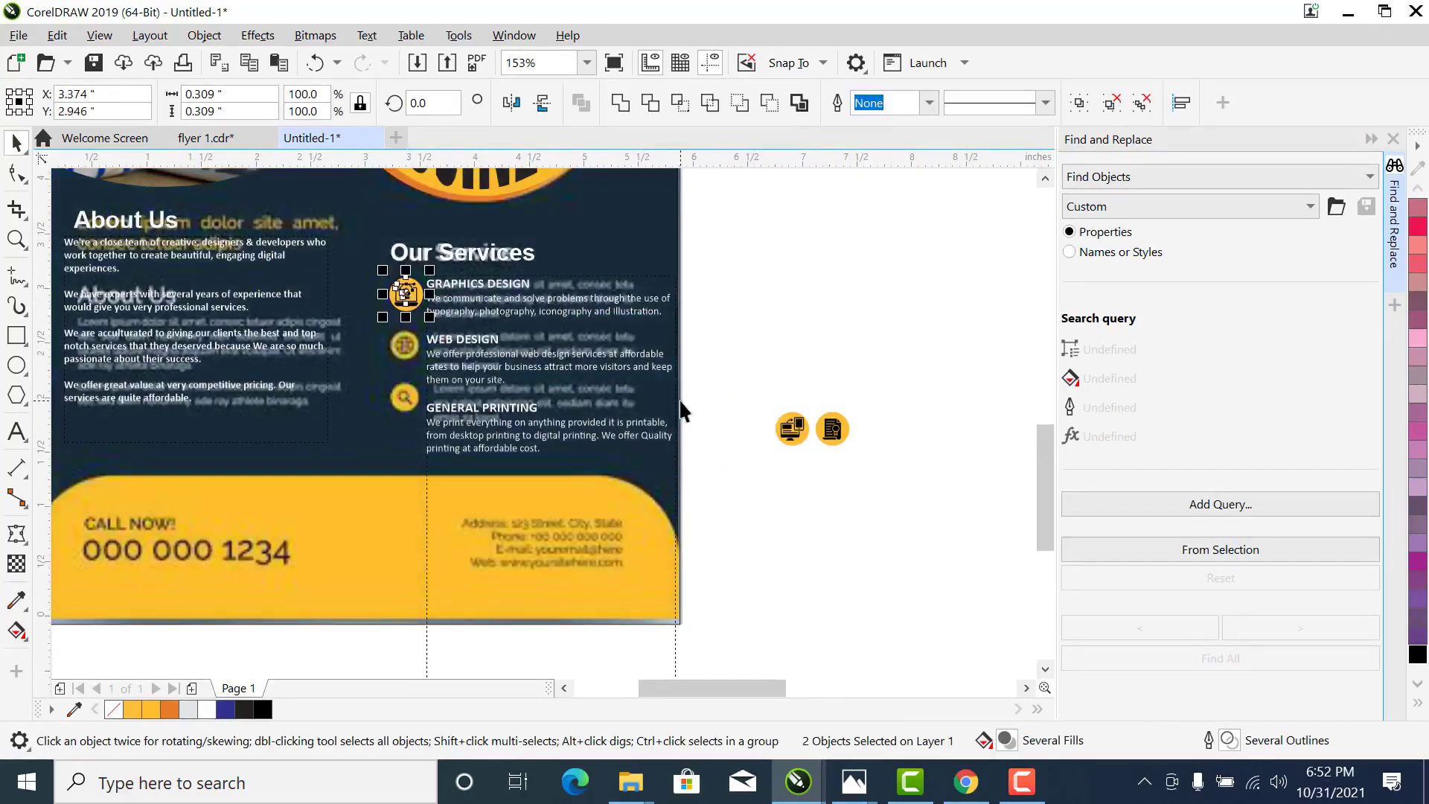
{"action": "key", "text": "ctrl+z"}
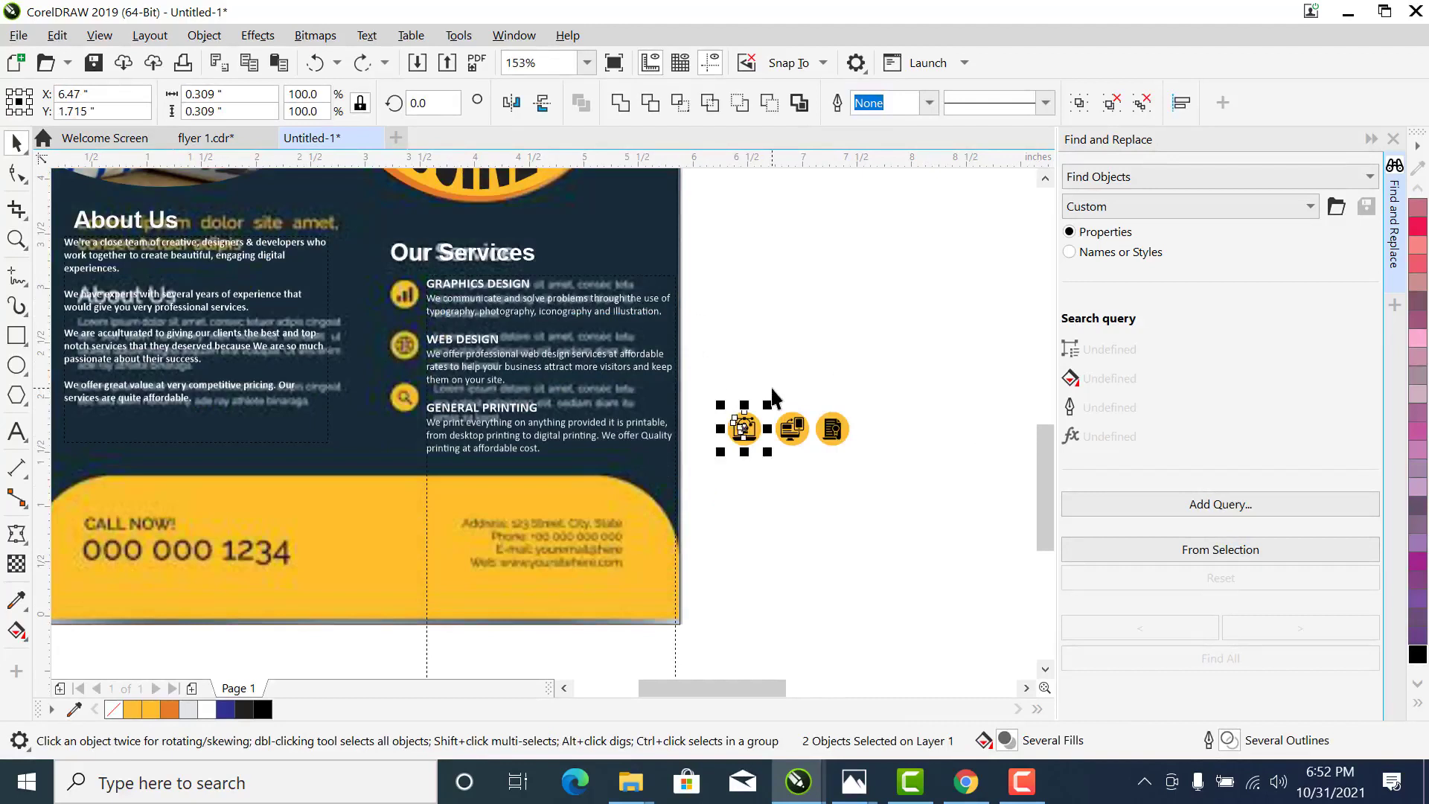
{"action": "key", "text": "ctrl+g"}
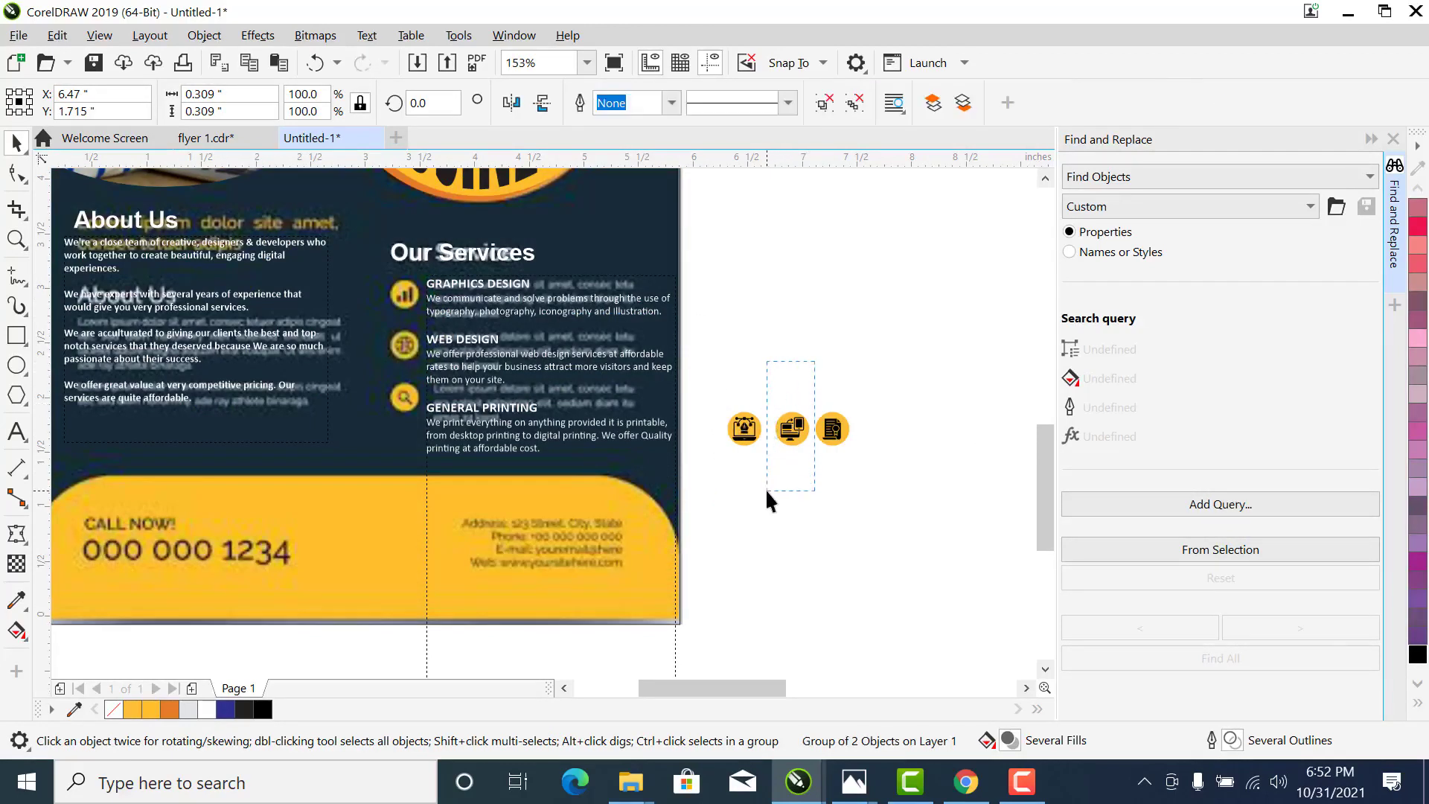
Group the monitor-and-tablet icon and the certificate icon each with its own yellow circle
{"action": "left_click_drag", "start_coordinate": [764, 488], "coordinate": [817, 500]}
{"action": "key", "text": "ctrl+u"}
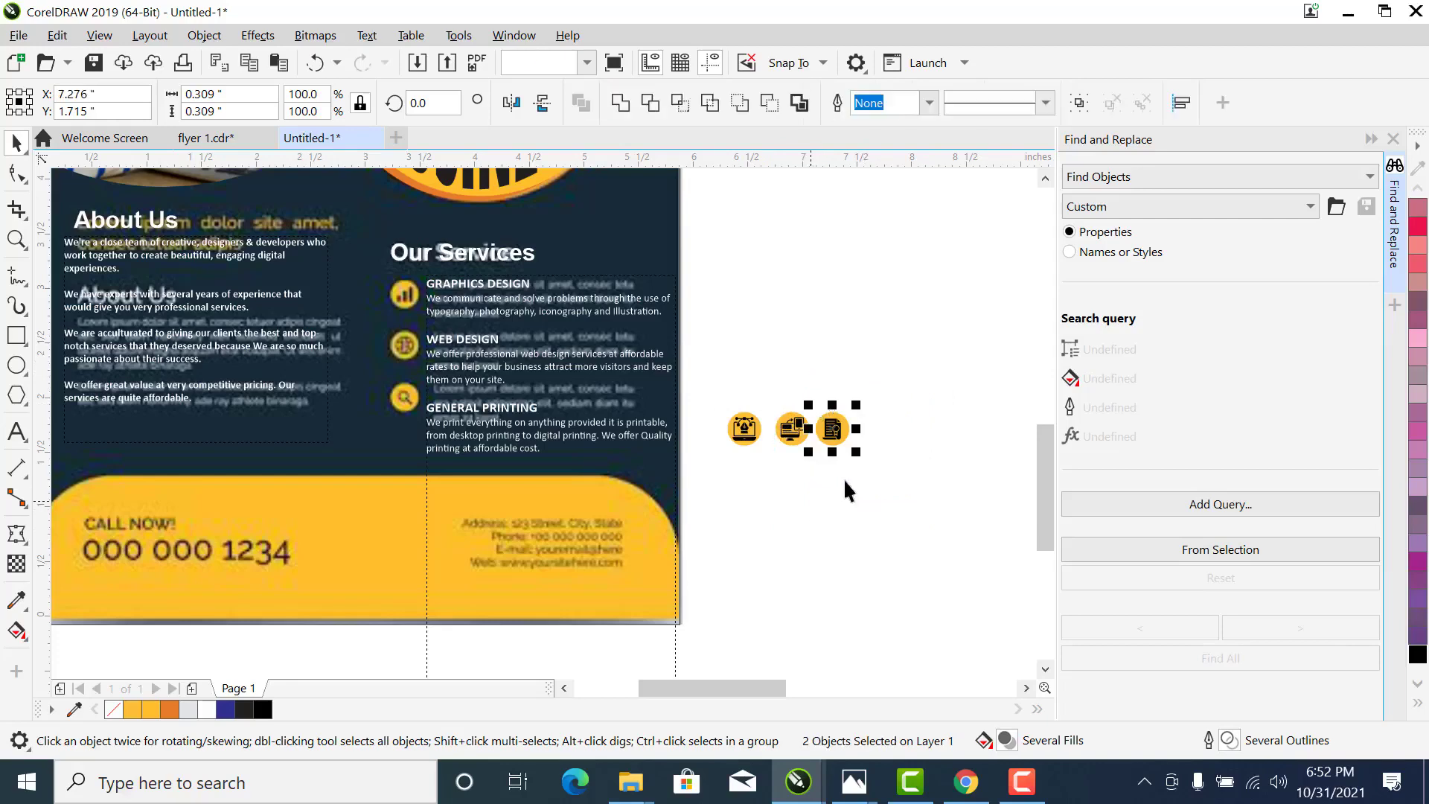
{"action": "key", "text": "ctrl+g"}
Place the laptop, monitor and certificate badges over the flyer's old icons beside Graphics Design, Web Design and General Printing respectively
{"action": "left_click_drag", "start_coordinate": [844, 430], "coordinate": [437, 396]}
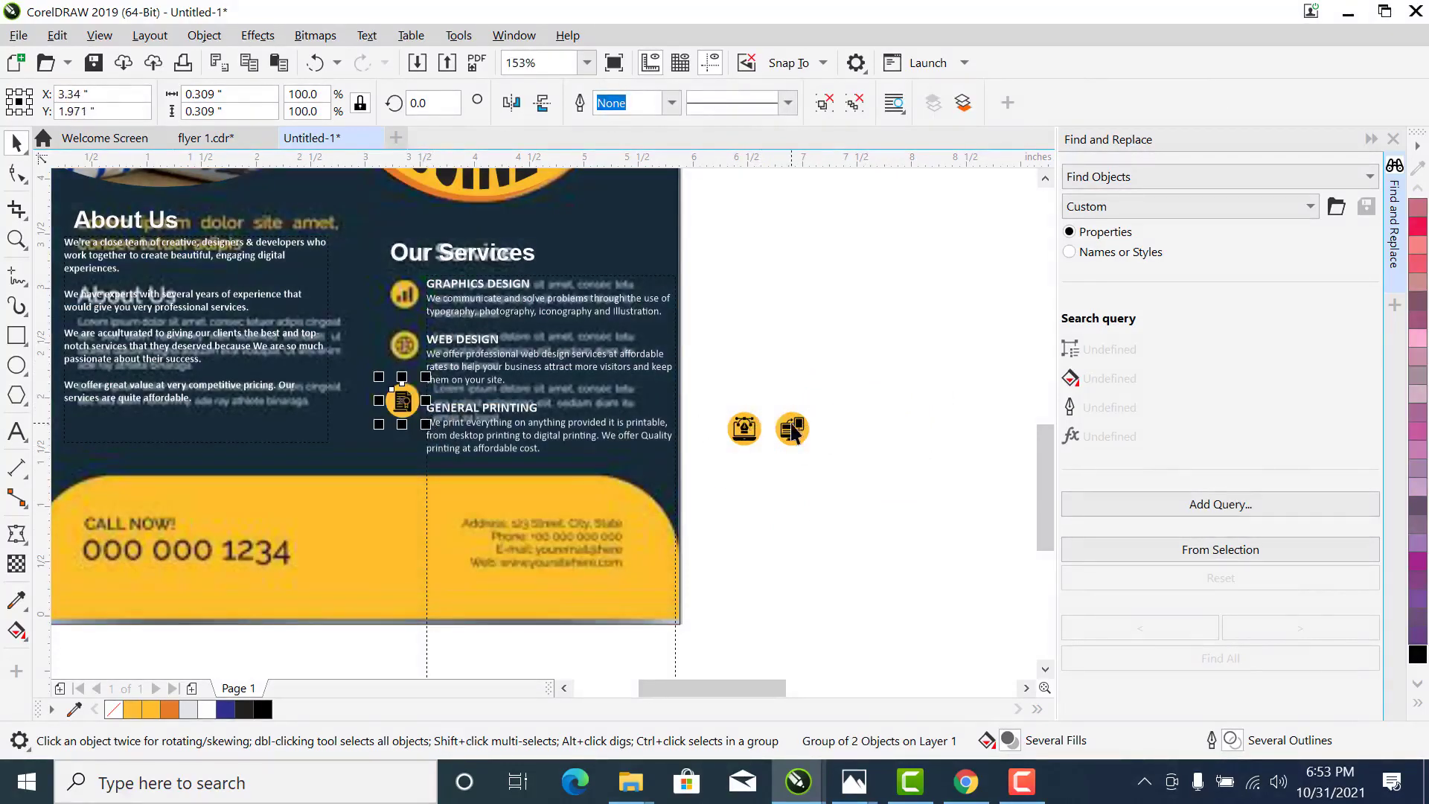
{"action": "left_click_drag", "start_coordinate": [793, 427], "coordinate": [404, 343]}
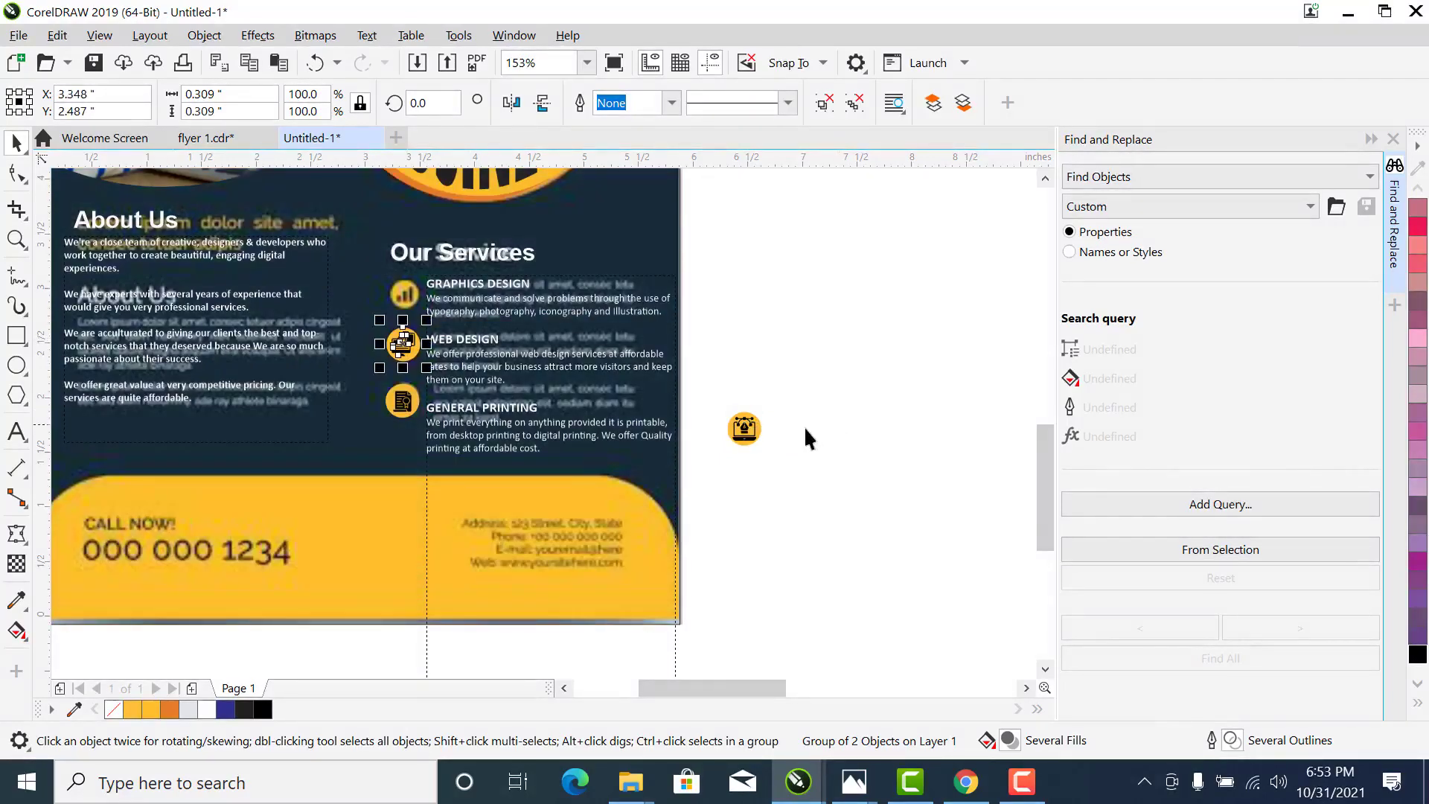
{"action": "left_click_drag", "start_coordinate": [746, 439], "coordinate": [402, 305]}
Align the three service badges in one column by their vertical centre line
{"action": "key", "text": "z"}
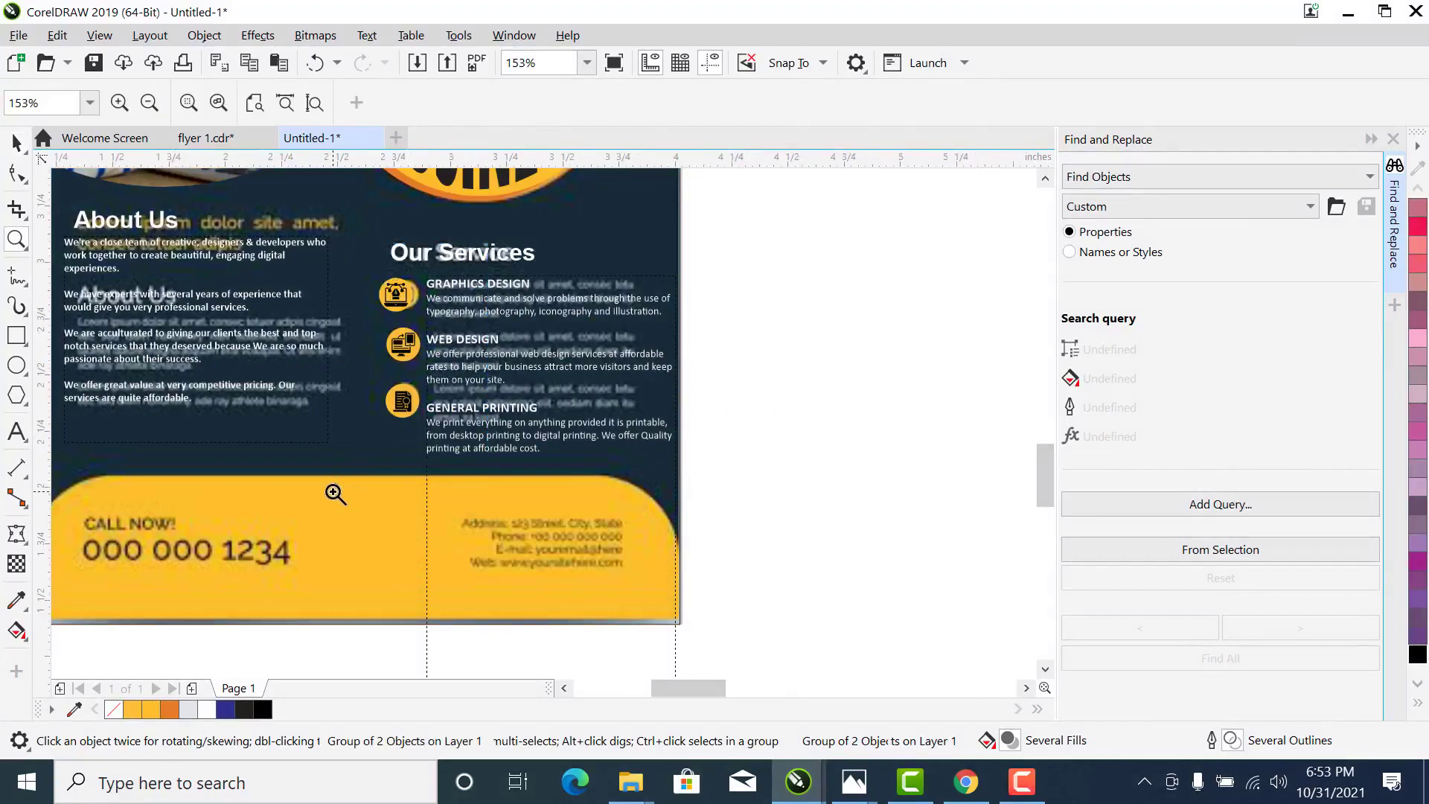
{"action": "left_click", "coordinate": [410, 366]}
{"action": "key", "text": "space"}
{"action": "left_click", "coordinate": [520, 380], "text": "shift"}
{"action": "left_click", "coordinate": [548, 498], "text": "shift"}
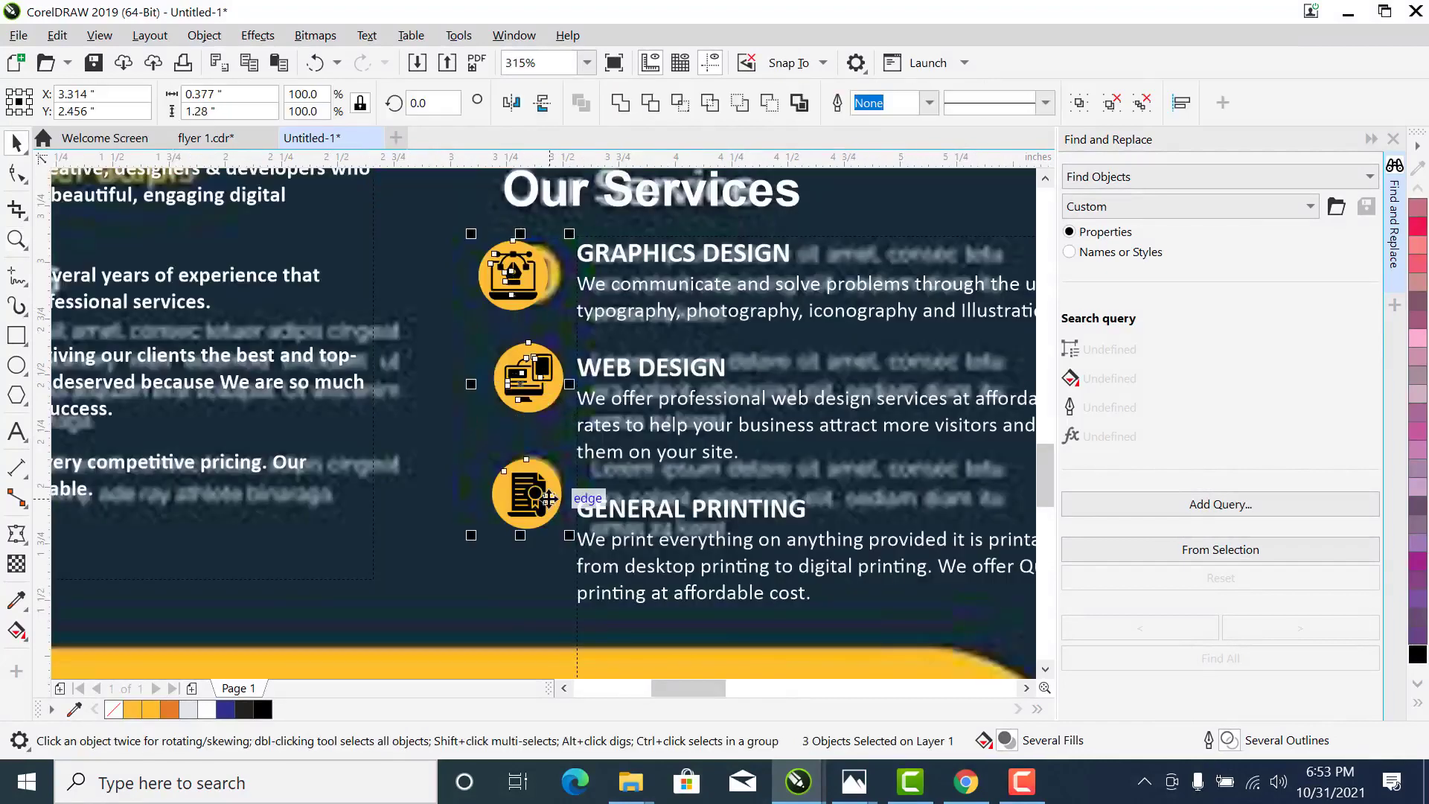
{"action": "key", "text": "c"}
{"action": "left_click", "coordinate": [631, 452]}
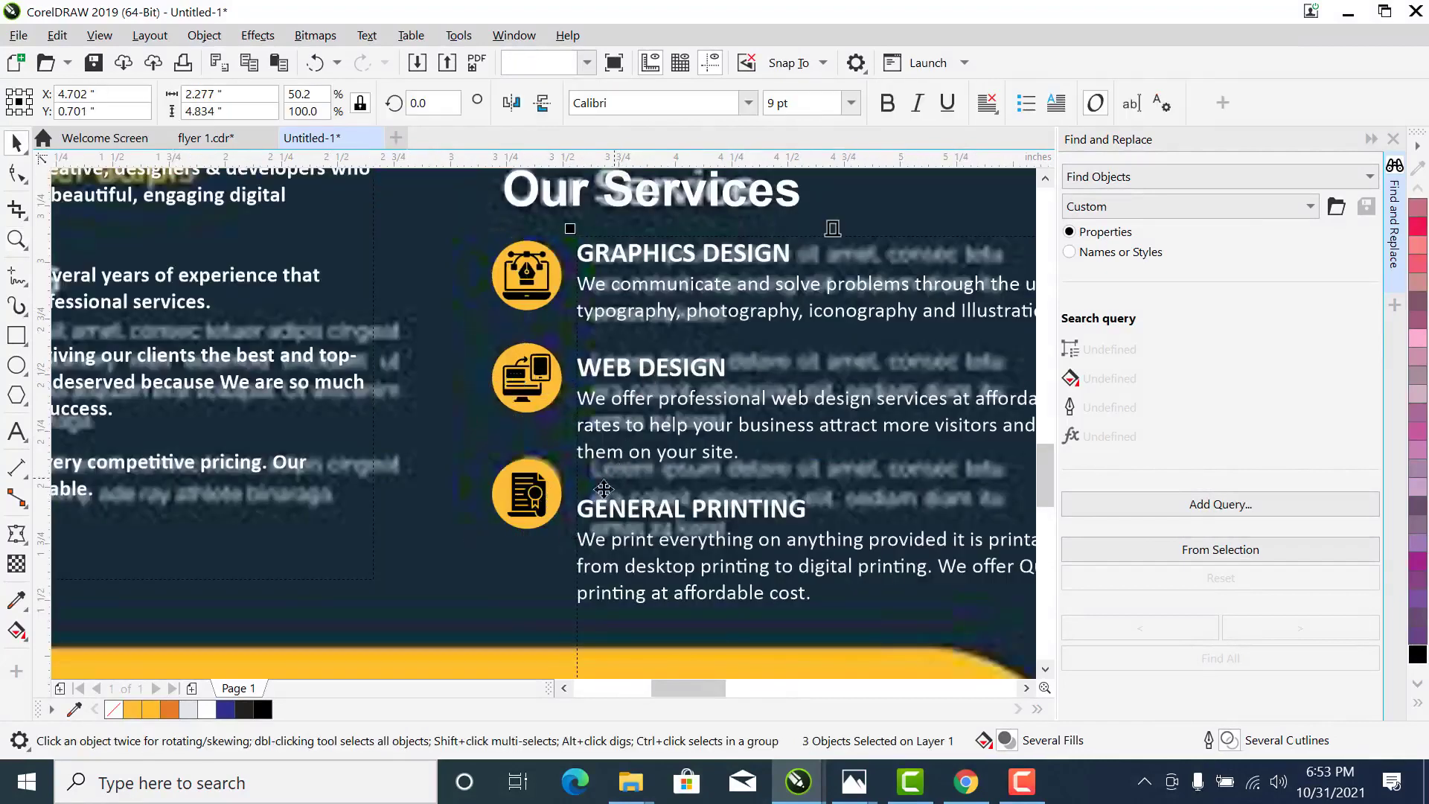
Lower the certificate badge to sit beside the General Printing text, and shift the Web Design badge slightly down
{"action": "left_click", "coordinate": [547, 504]}
{"action": "left_click_drag", "start_coordinate": [537, 485], "coordinate": [537, 512]}
{"action": "left_click", "coordinate": [526, 385]}
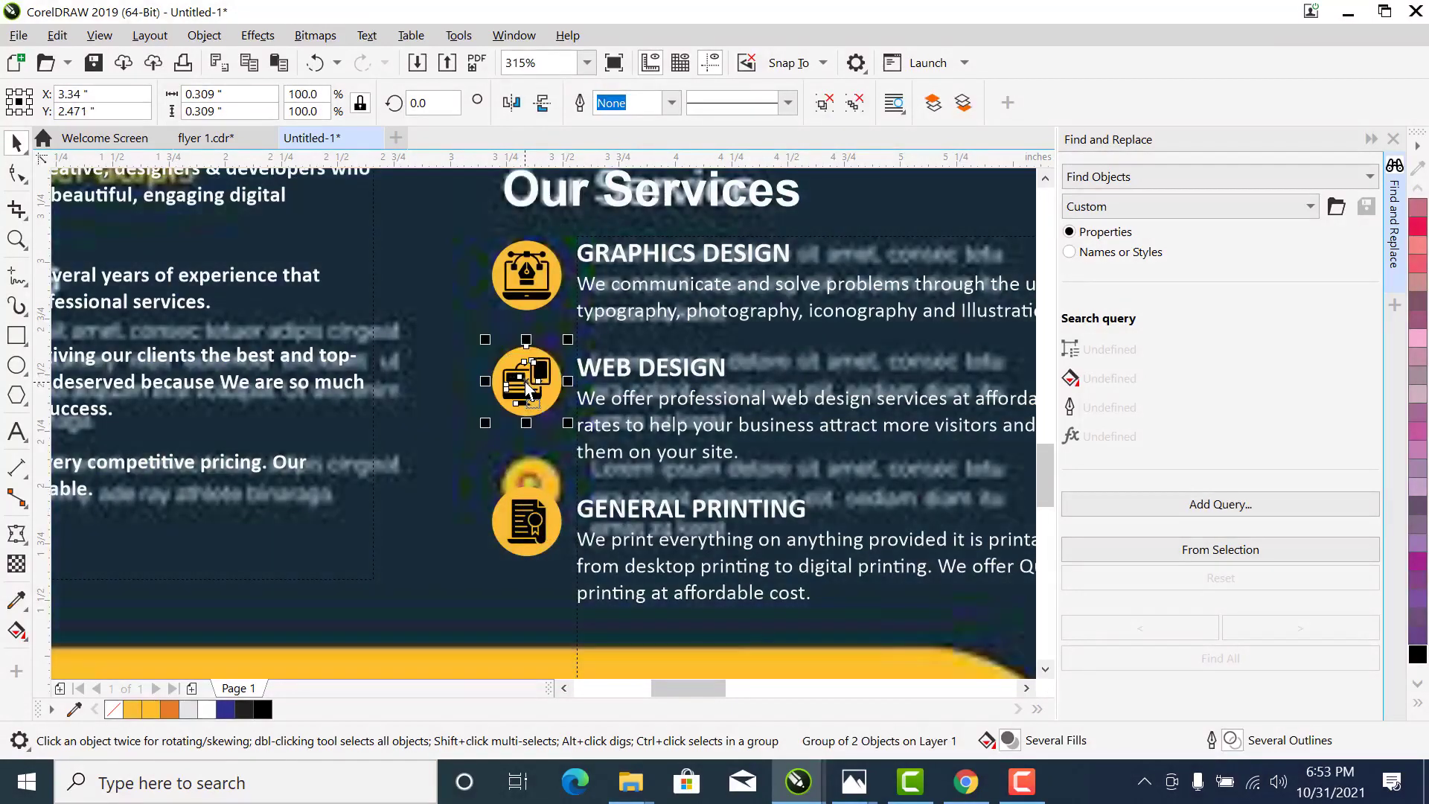
{"action": "left_click", "coordinate": [534, 521]}
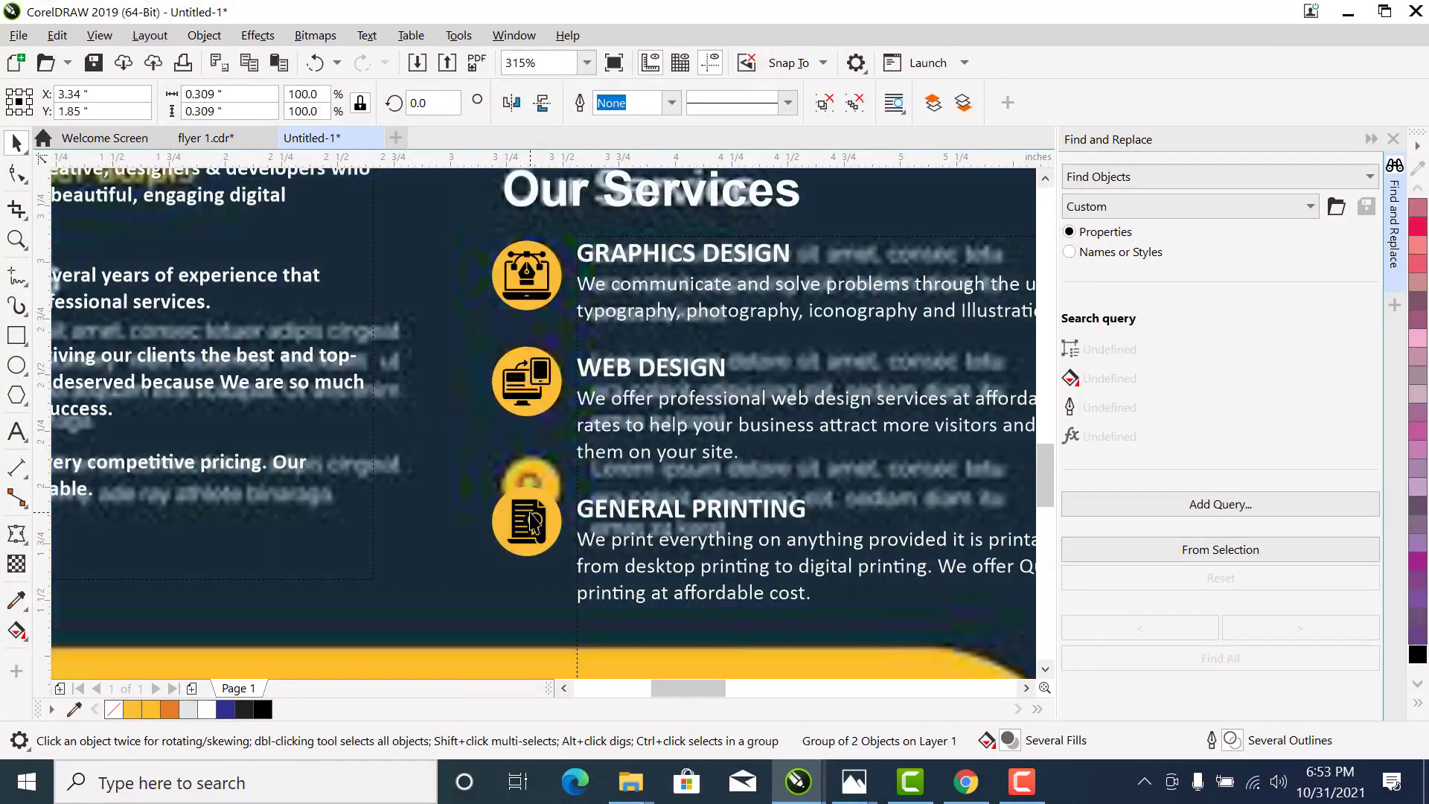
Shorten the services paragraph text frame to about 1.878 inches high, ending it just below the General Printing text
{"action": "scroll", "coordinate": [534, 521], "scroll_direction": "down", "scroll_amount": 2}
{"action": "left_click", "coordinate": [766, 365]}
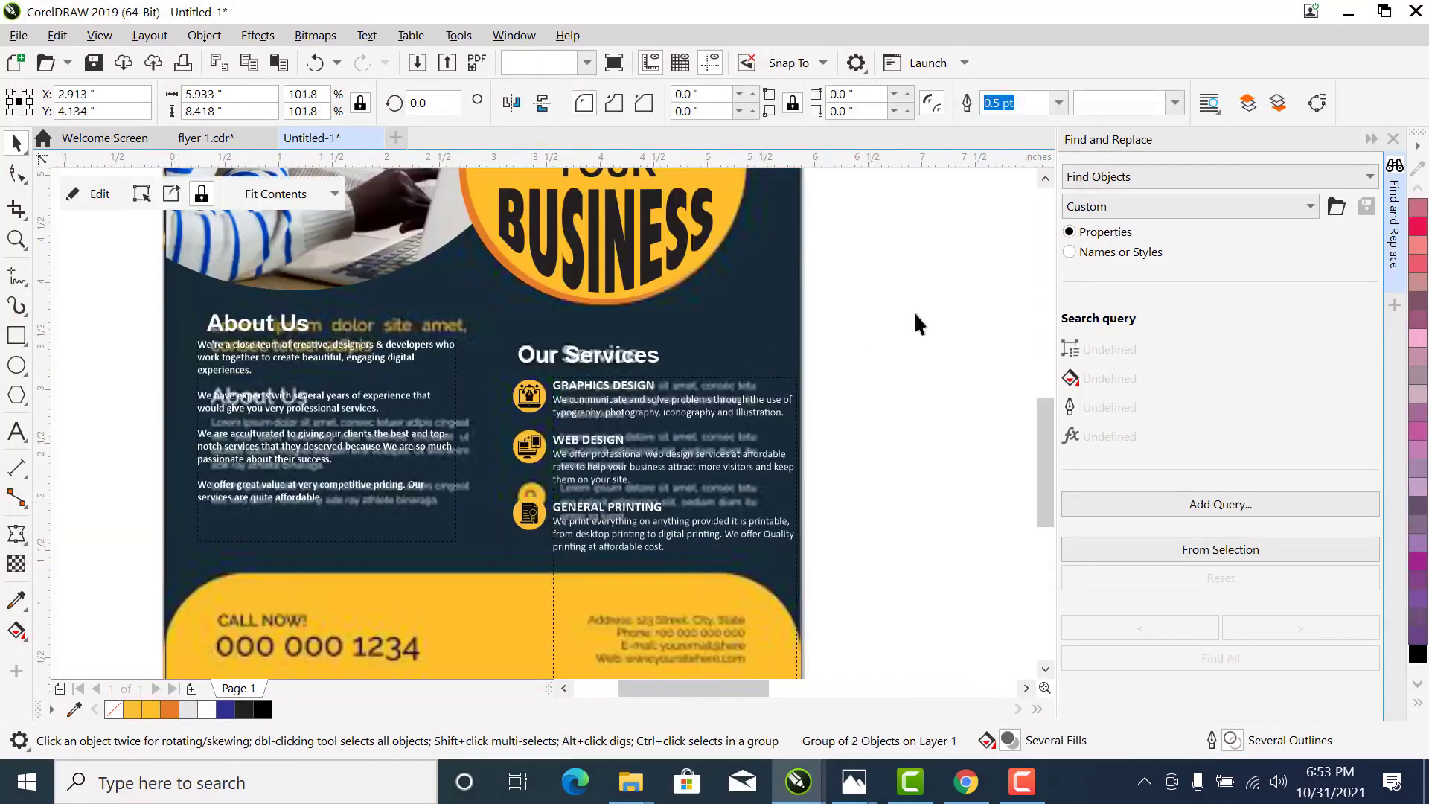
{"action": "left_click_drag", "start_coordinate": [915, 313], "coordinate": [475, 606]}
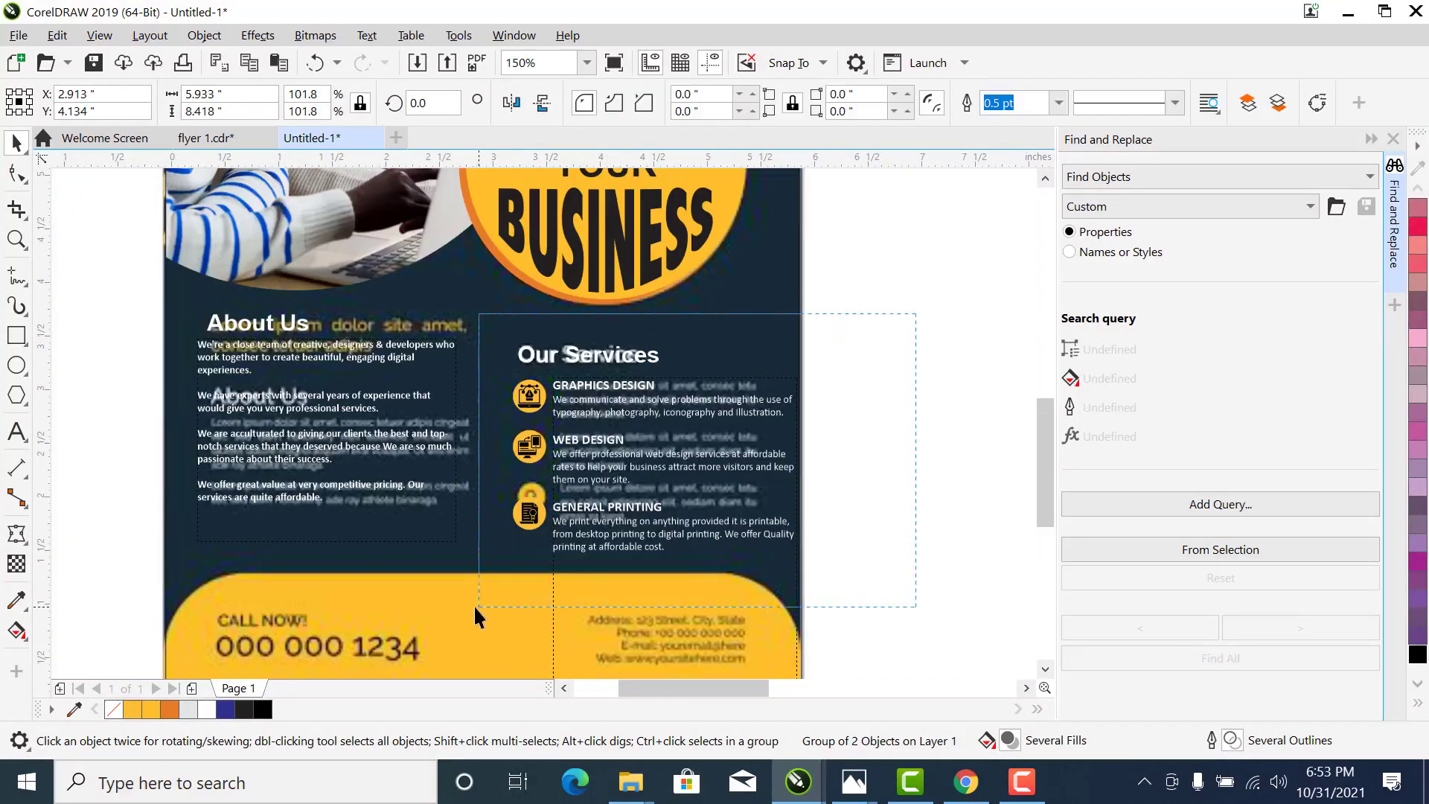
{"action": "left_click", "coordinate": [610, 527]}
{"action": "scroll", "coordinate": [765, 520], "scroll_direction": "down", "scroll_amount": 2}
{"action": "key", "text": "z"}
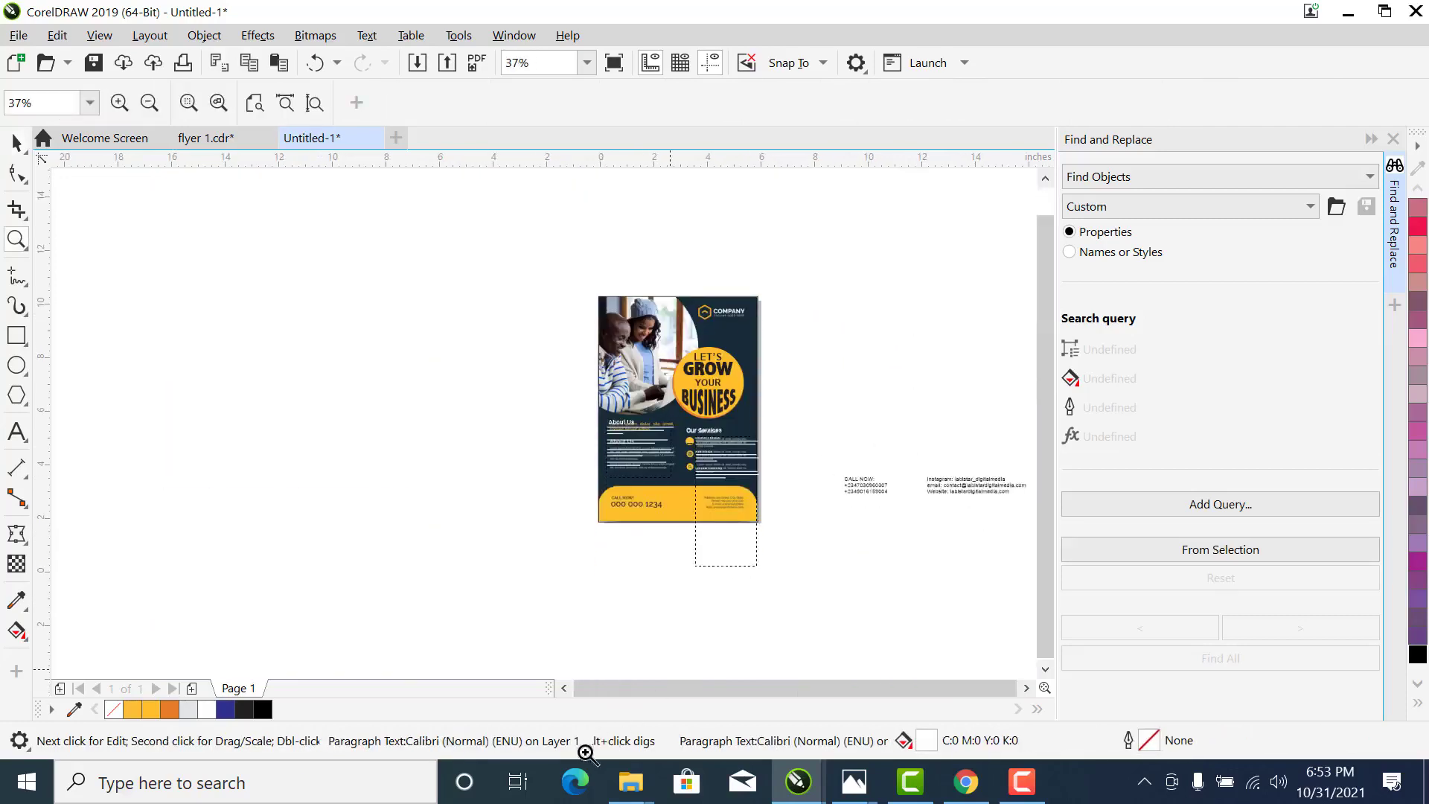
{"action": "left_click", "coordinate": [739, 528]}
{"action": "key", "text": "space"}
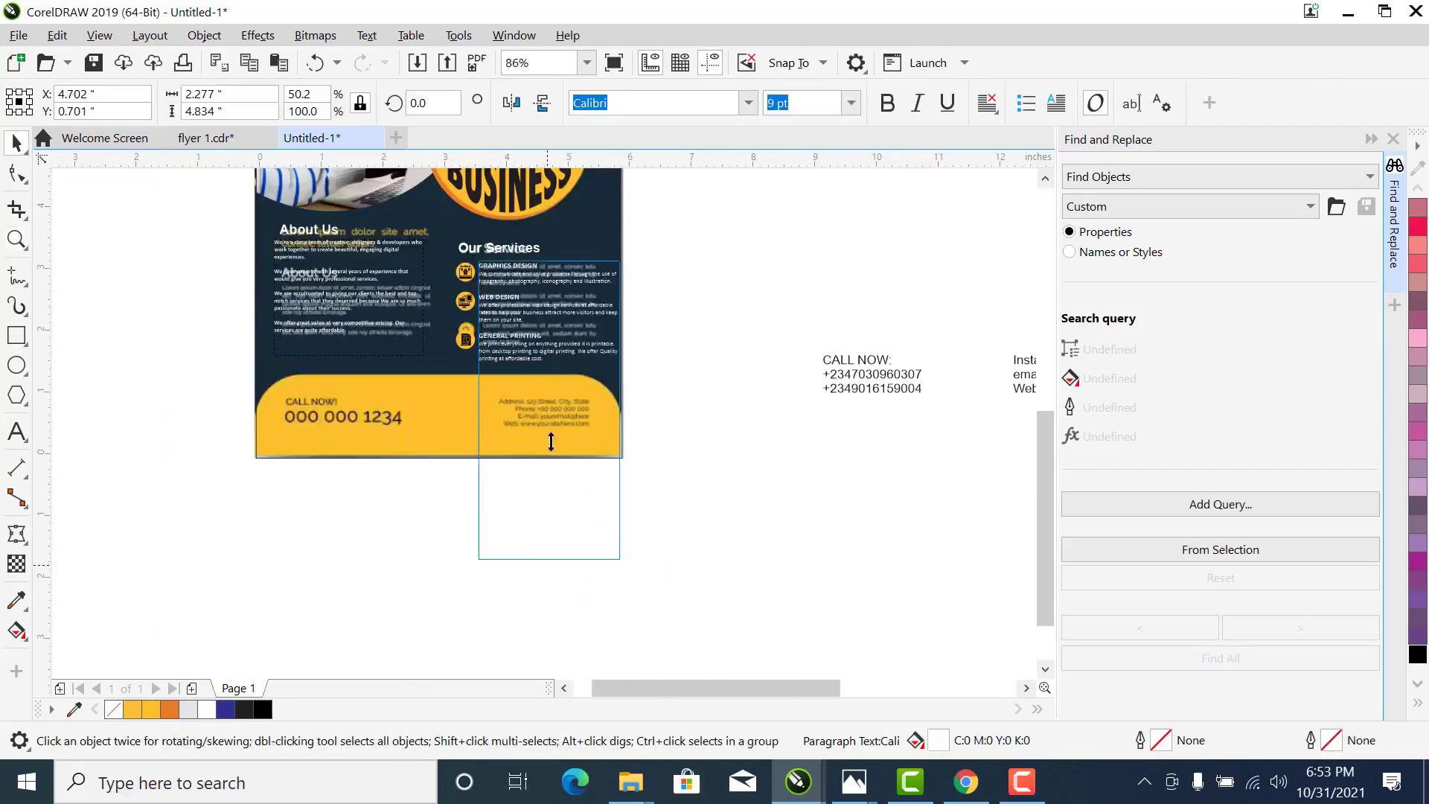
{"action": "left_click_drag", "start_coordinate": [551, 441], "coordinate": [551, 382]}
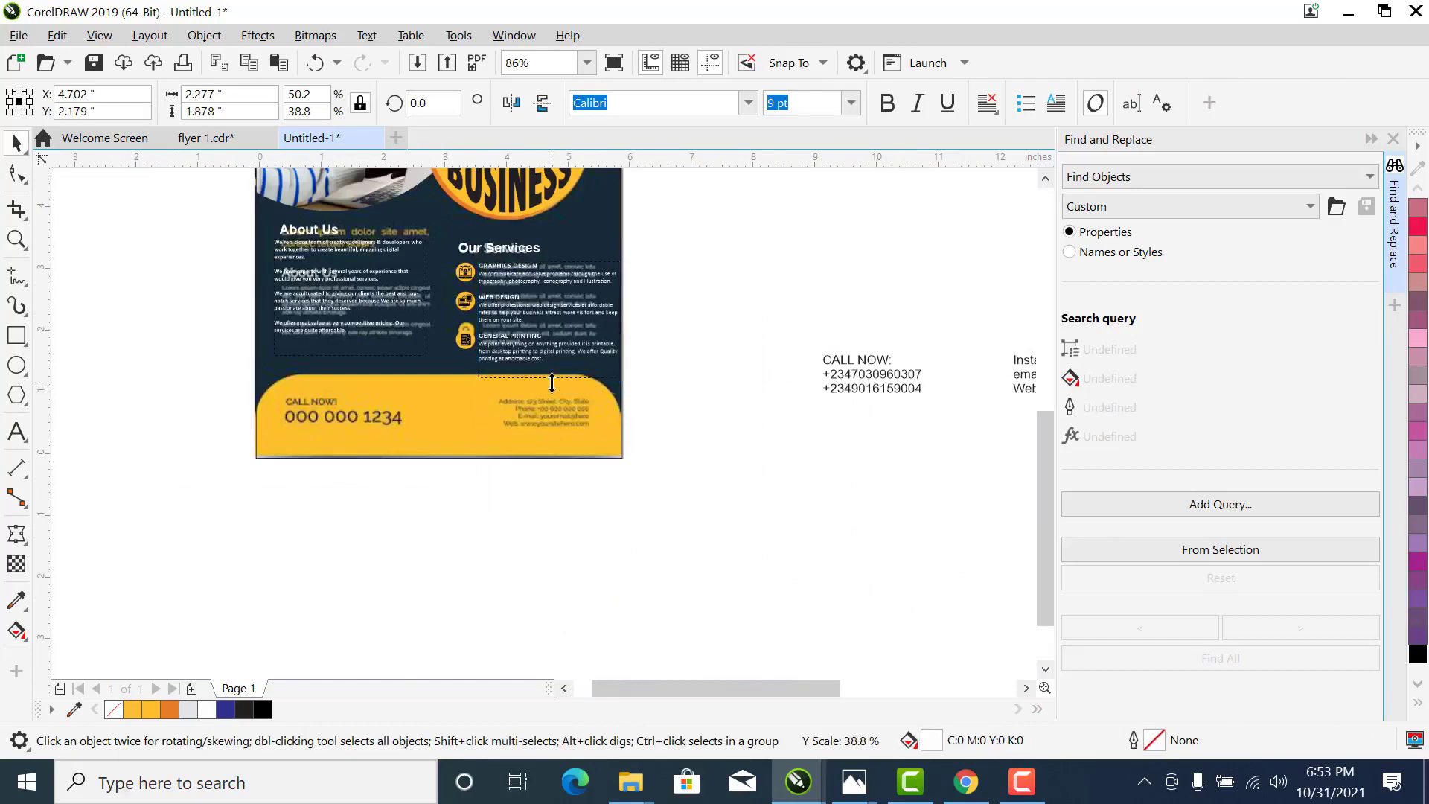
Move the whole Our Services block, with its heading, badges and paragraph text, slightly up and to the left on the flyer
{"action": "key", "text": "z"}
{"action": "left_click_drag", "start_coordinate": [212, 461], "coordinate": [714, 216]}
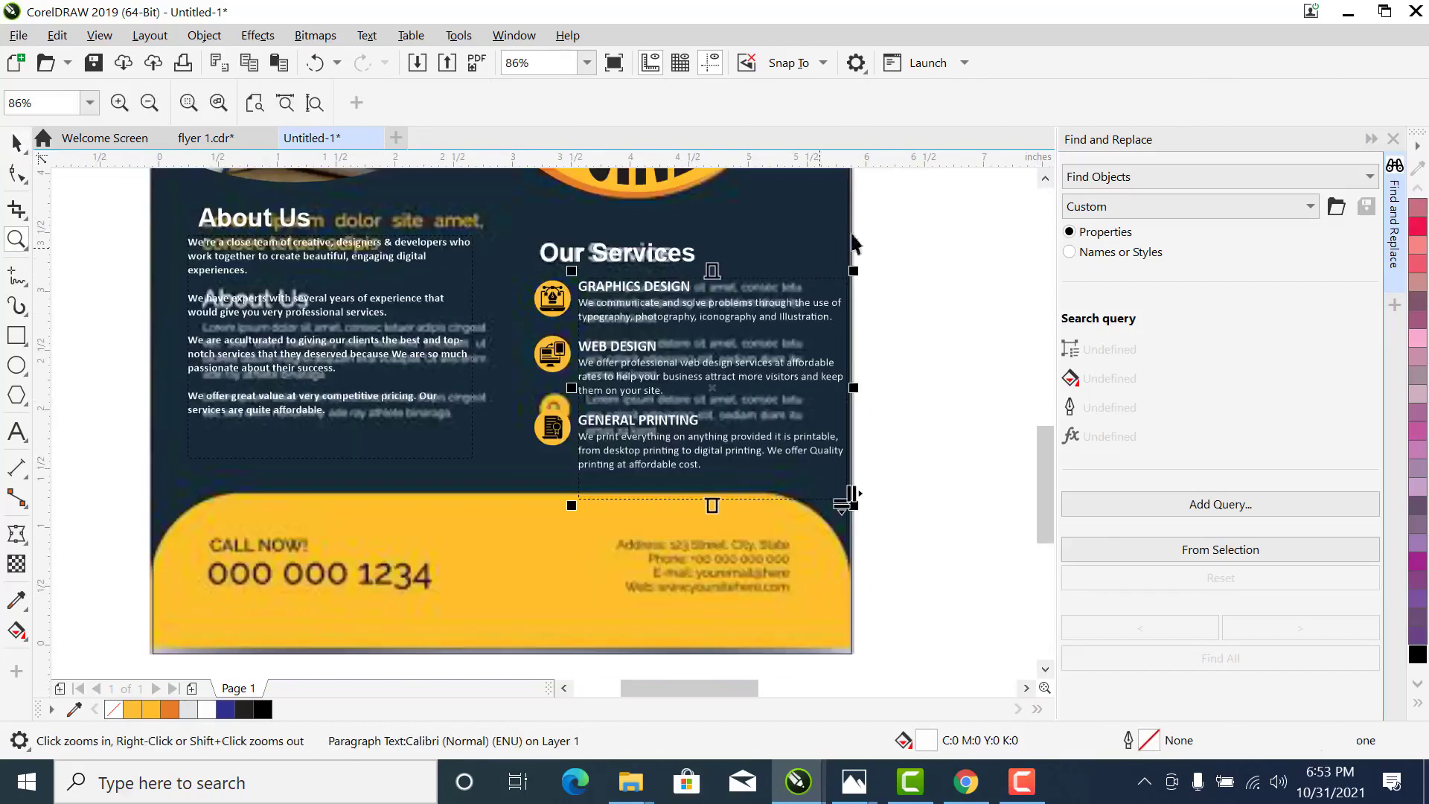
{"action": "key", "text": "space"}
{"action": "left_click_drag", "start_coordinate": [980, 227], "coordinate": [521, 520]}
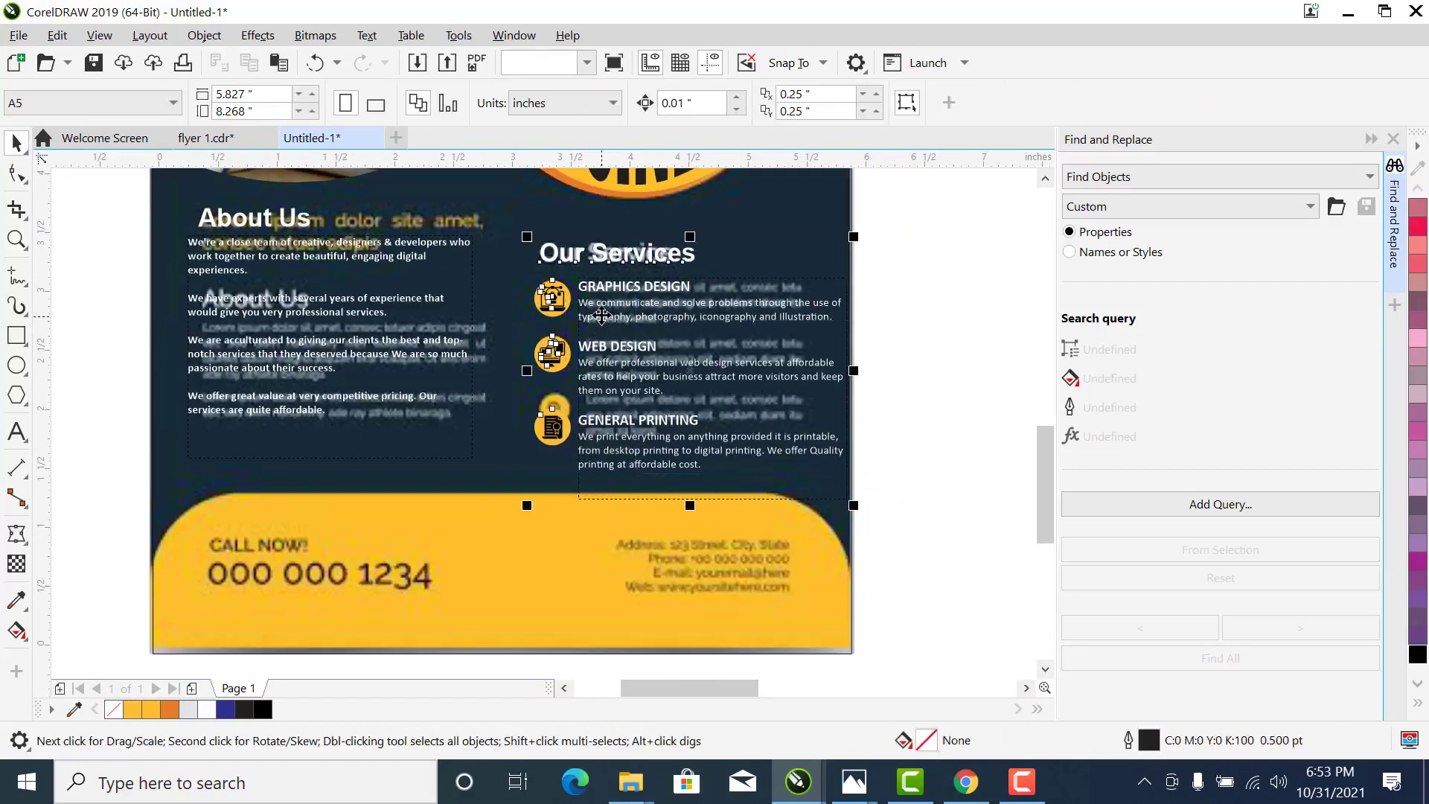
{"action": "left_click_drag", "start_coordinate": [601, 315], "coordinate": [576, 295]}
{"action": "left_click", "coordinate": [912, 275]}
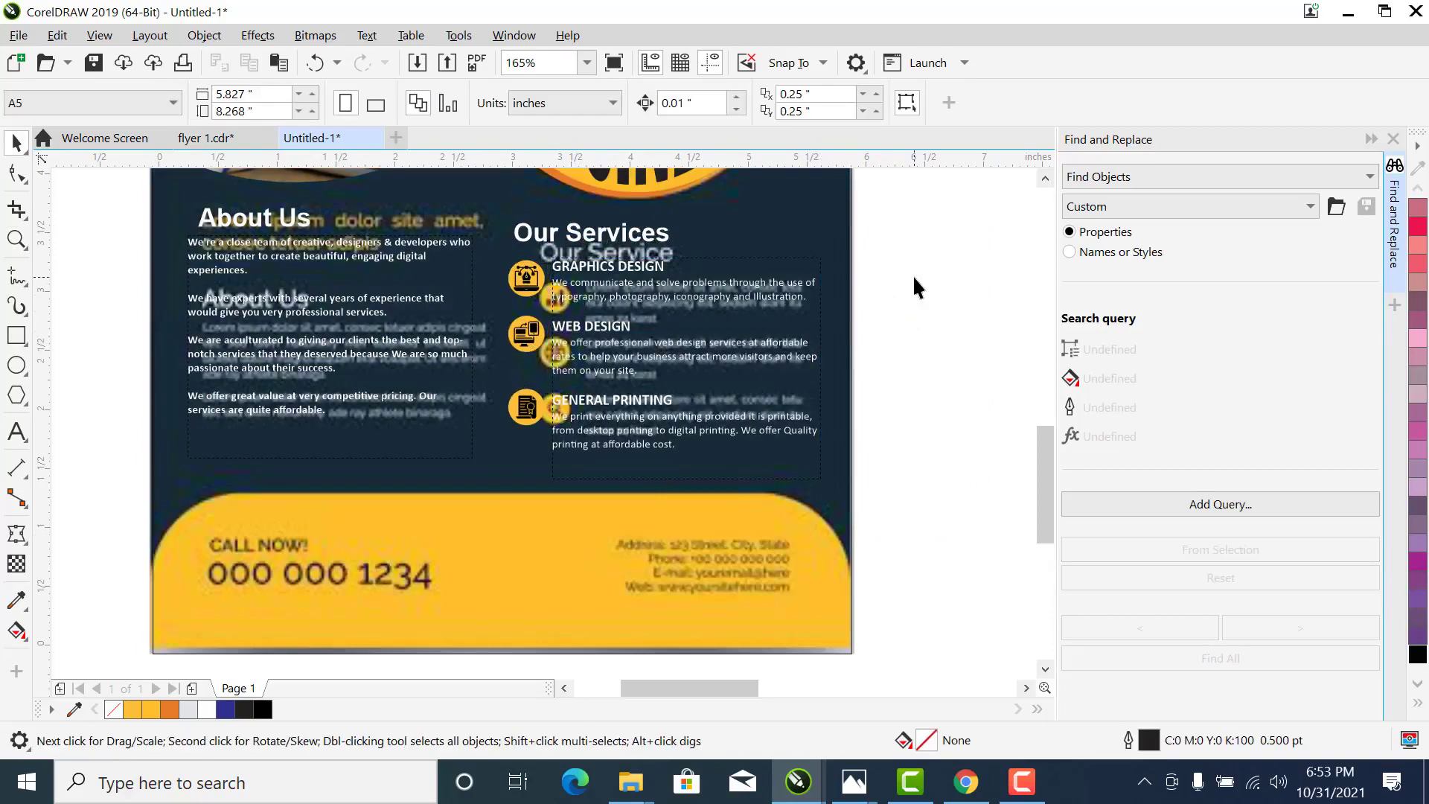
{"action": "scroll", "coordinate": [912, 275], "scroll_direction": "down", "scroll_amount": 2}
{"action": "key", "text": "z"}
{"action": "left_click_drag", "start_coordinate": [925, 444], "coordinate": [478, 274]}
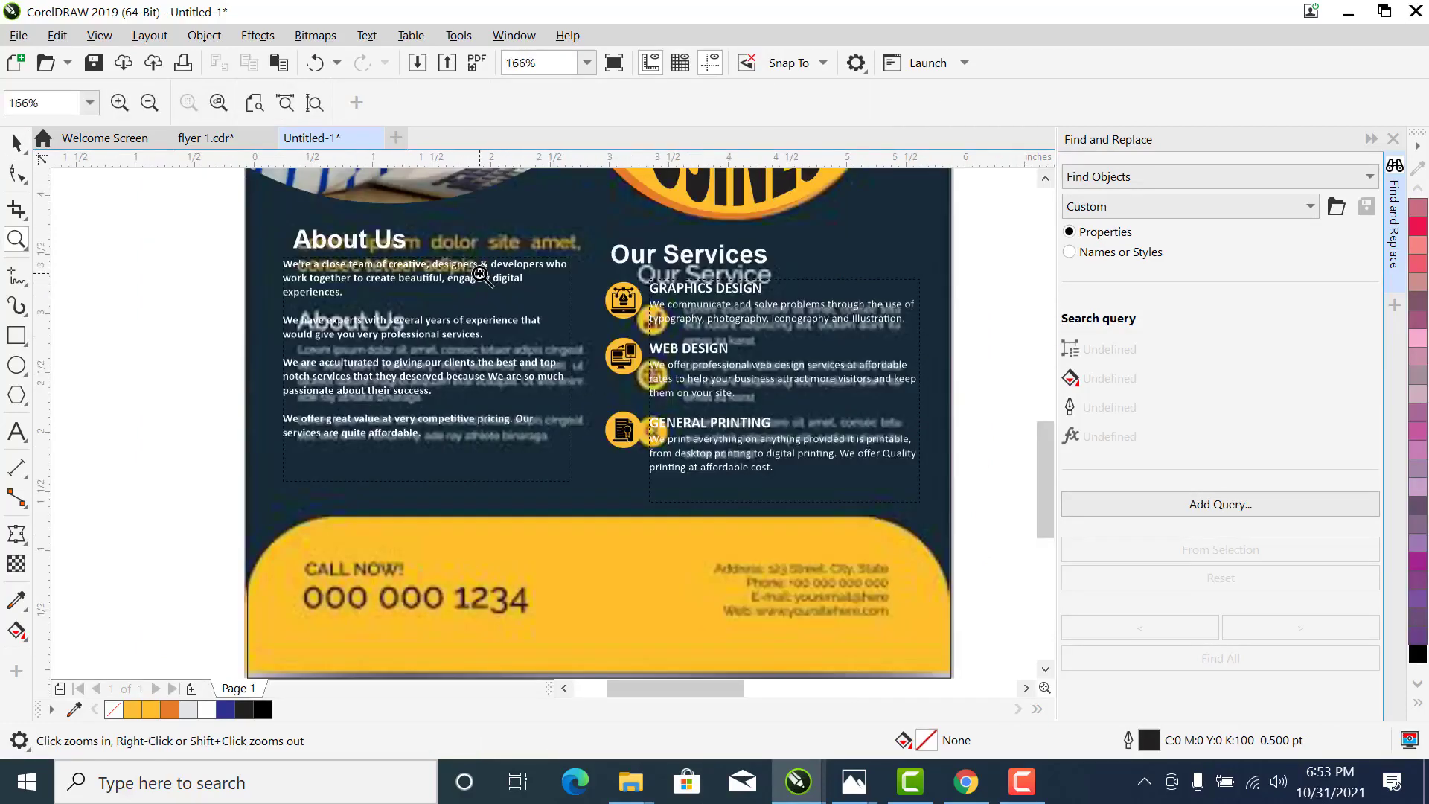
Place a copy of the About Us paragraph text in the blank area beside the flyer and fill it black
{"action": "key", "text": "space"}
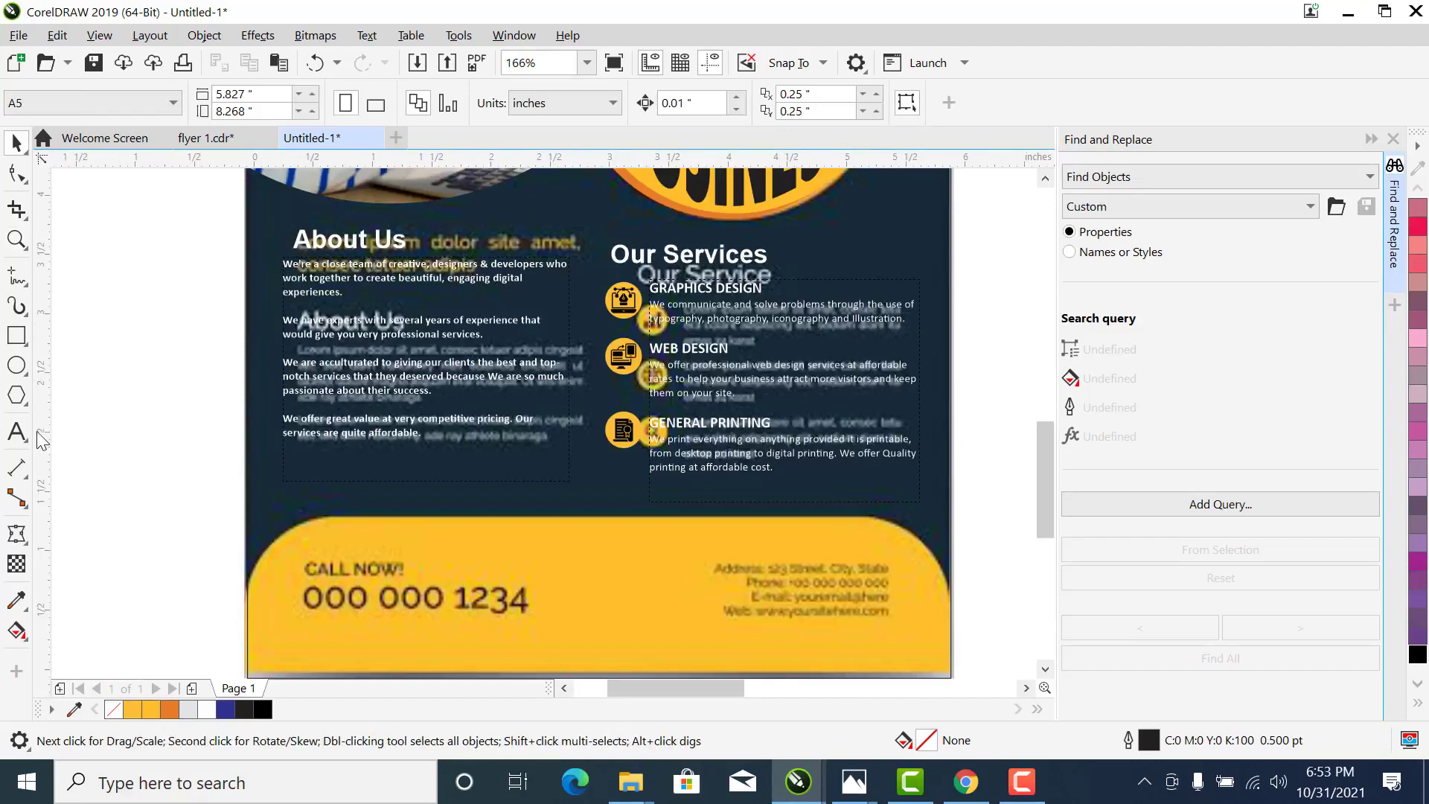
{"action": "left_click", "coordinate": [415, 395]}
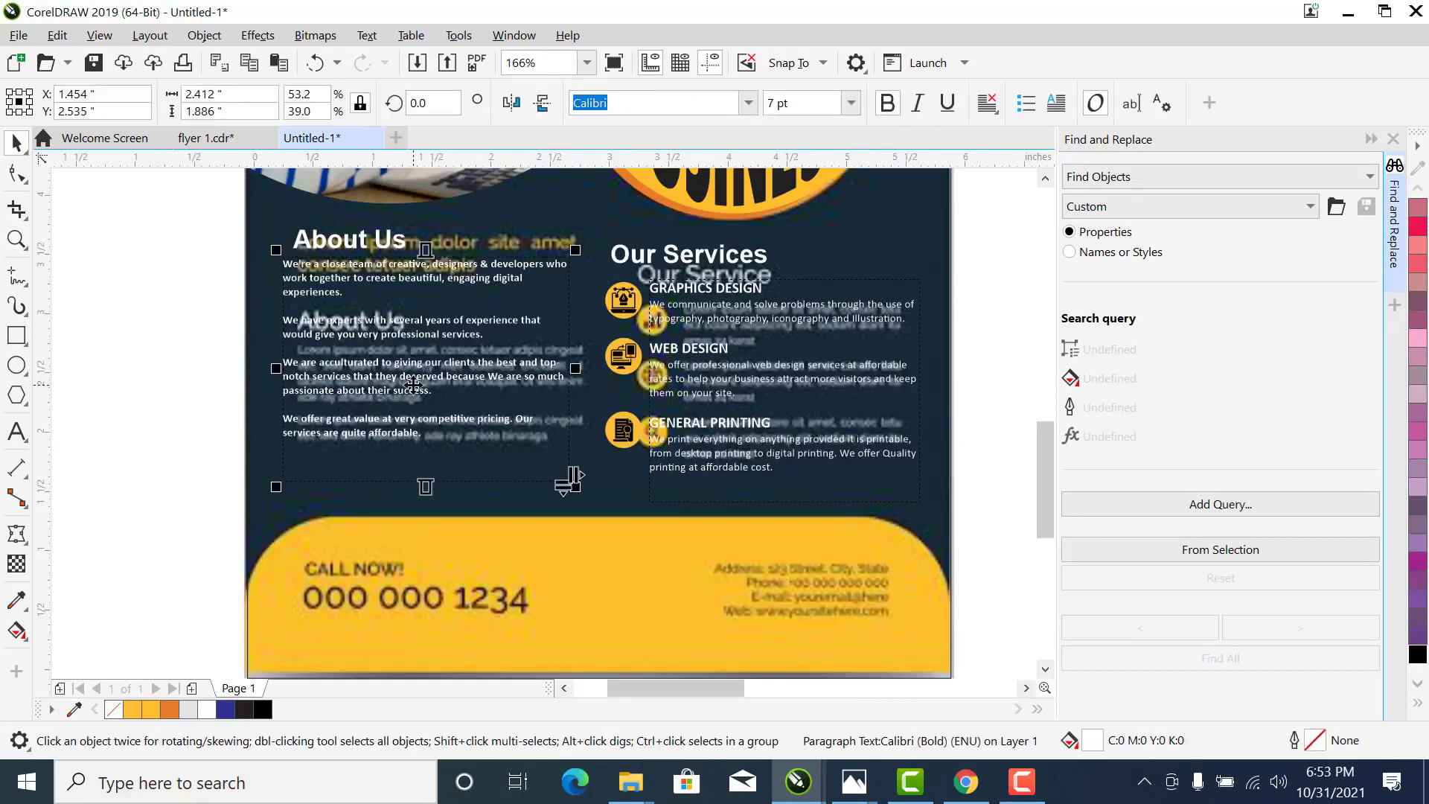
{"action": "left_click_drag", "start_coordinate": [413, 383], "coordinate": [166, 495]}
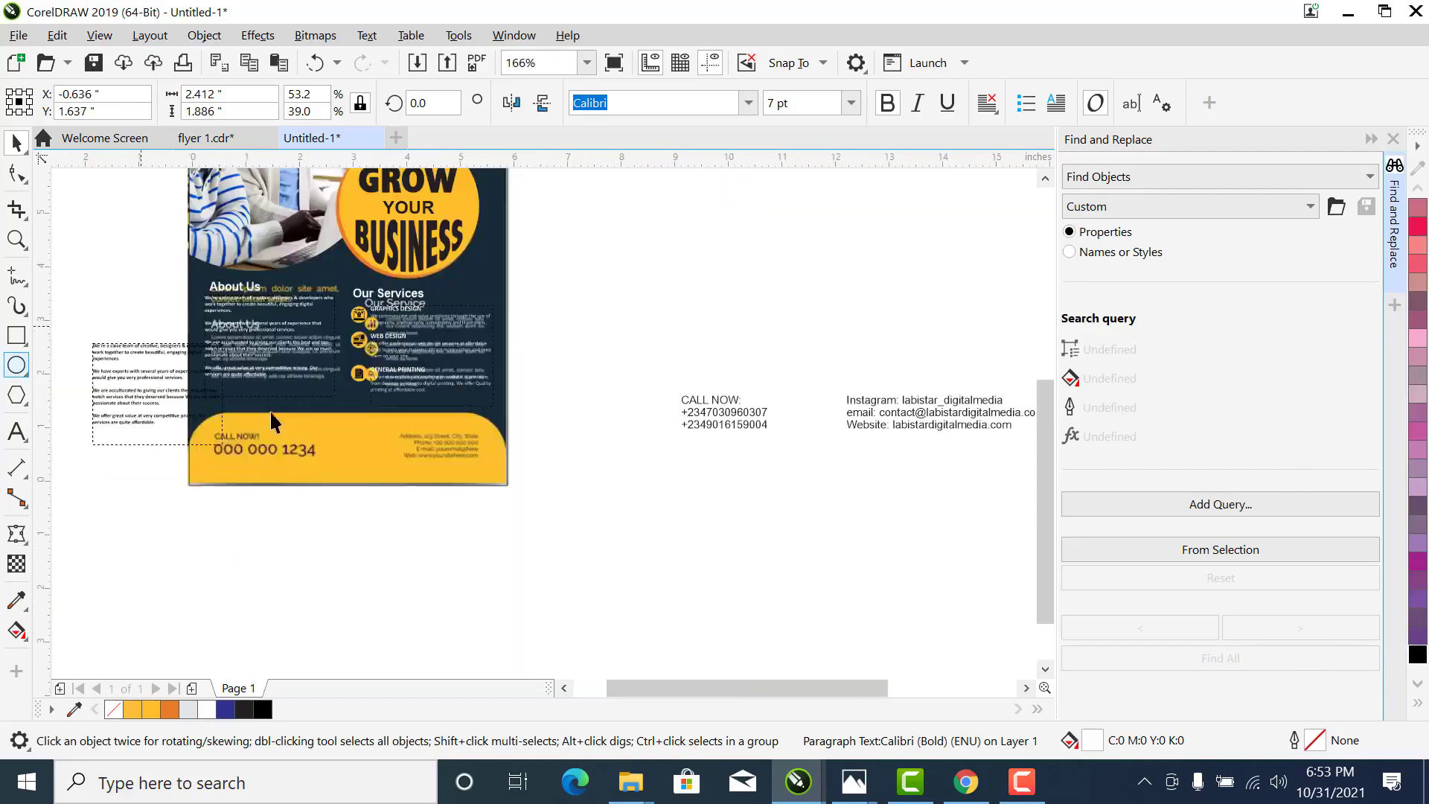
{"action": "scroll", "coordinate": [141, 327], "scroll_direction": "down", "scroll_amount": 3}
{"action": "mouse_move", "coordinate": [105, 355]}
{"action": "left_mouse_down"}
{"action": "mouse_move", "coordinate": [96, 344]}
{"action": "mouse_move", "coordinate": [82, 362]}
{"action": "left_mouse_up"}
{"action": "key", "text": "F2"}
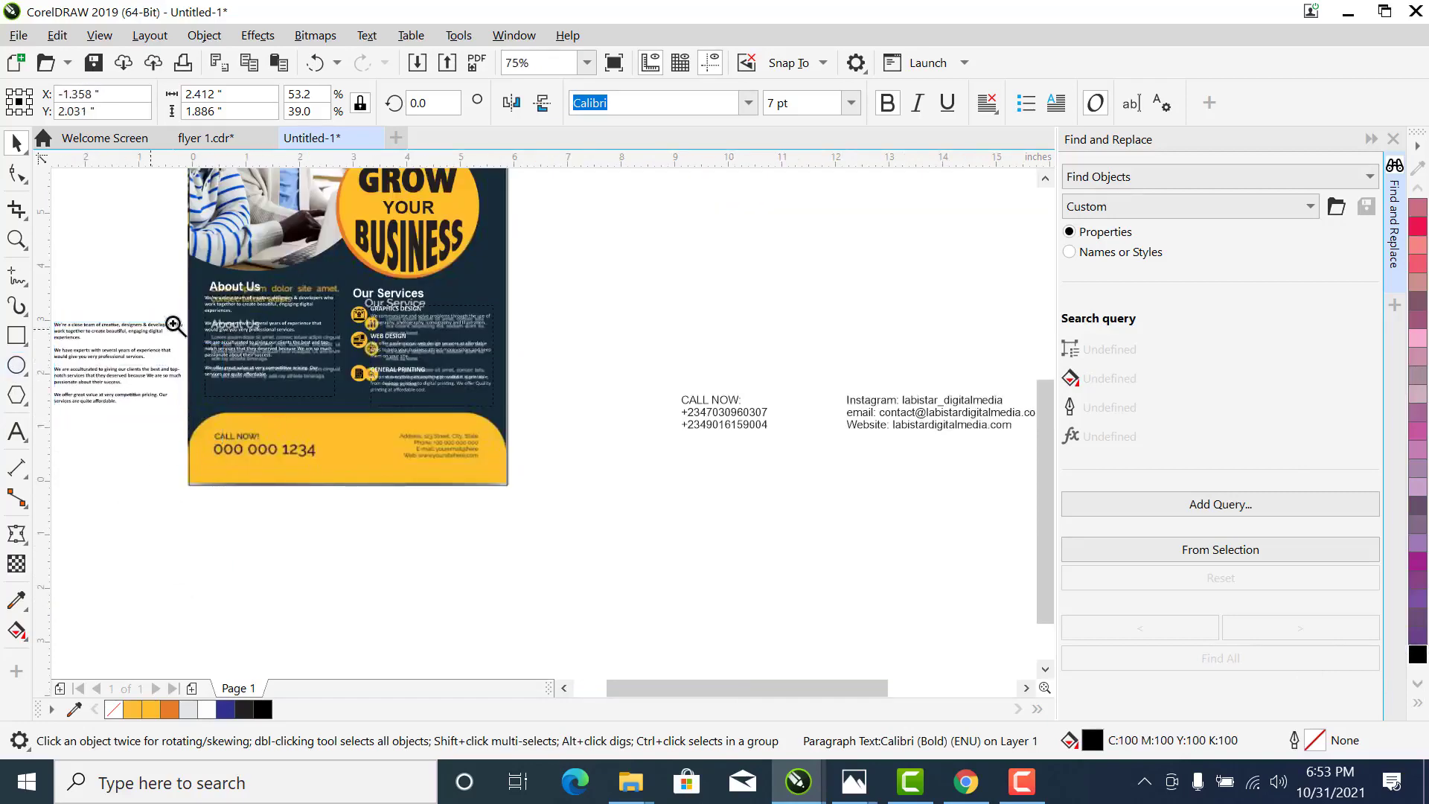
{"action": "left_click_drag", "start_coordinate": [235, 307], "coordinate": [344, 394]}
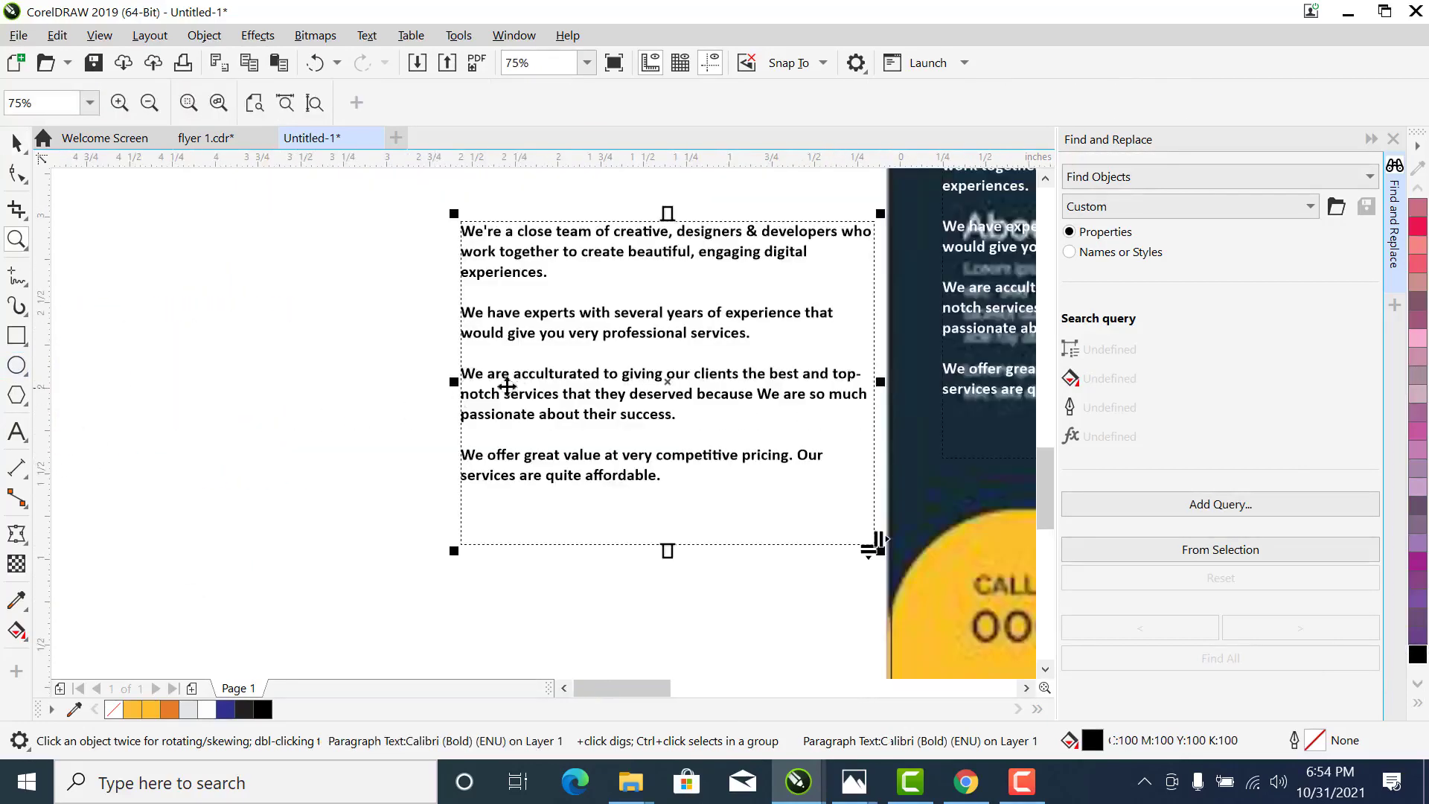
{"action": "left_click", "coordinate": [496, 395]}
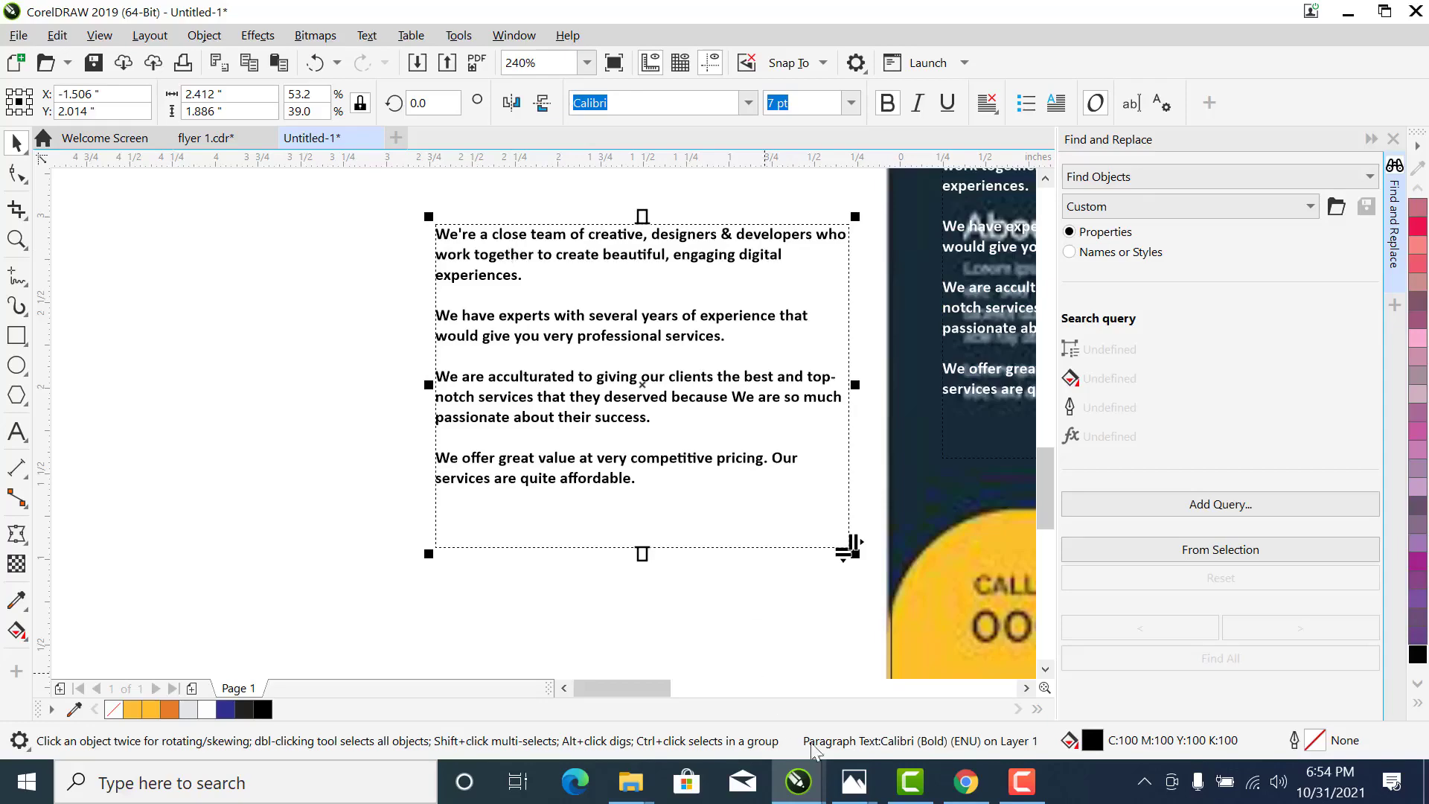
Switch to Chrome and copy the Graphics Design description from the services section of labistardigitalmedia.com
{"action": "left_click", "coordinate": [966, 781]}
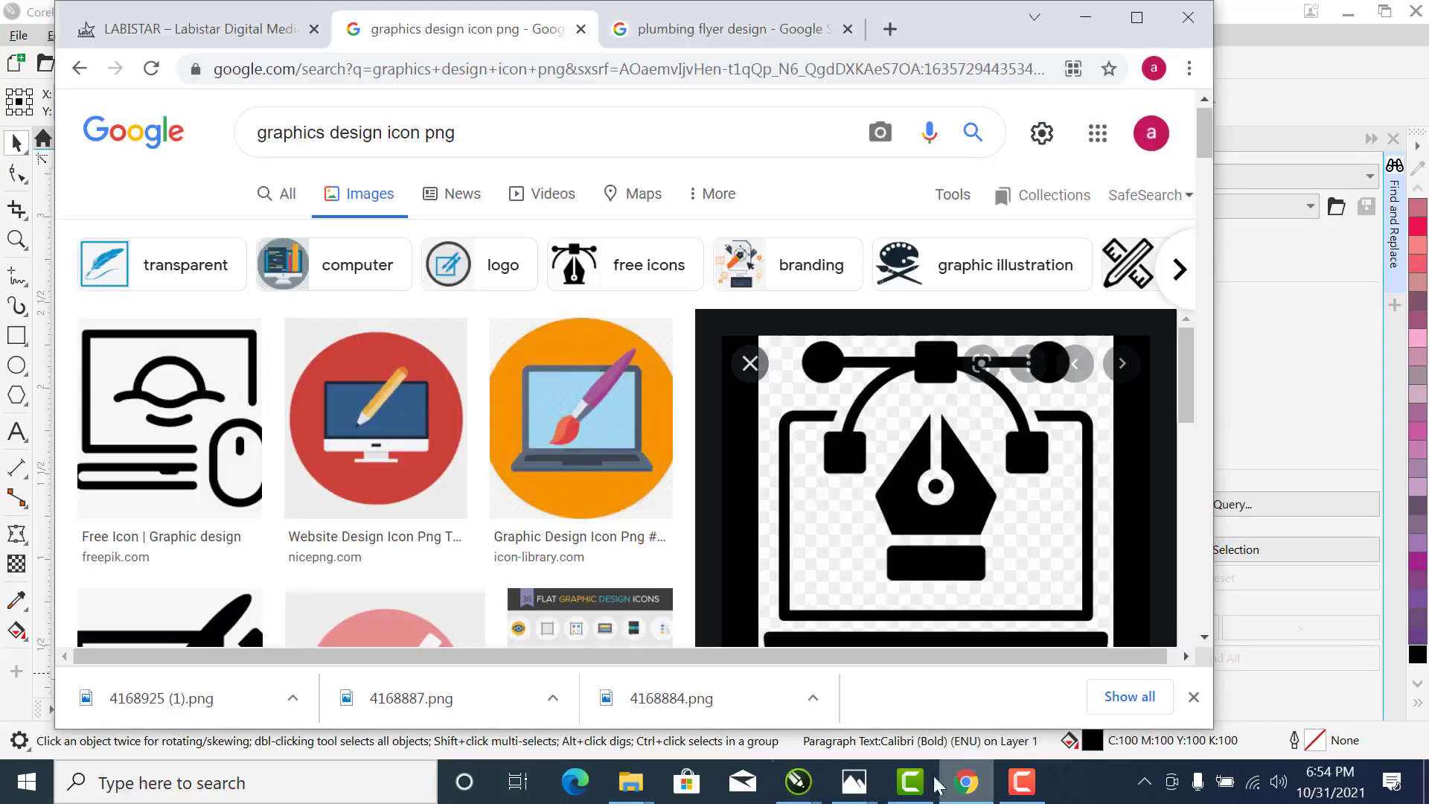
{"action": "left_click", "coordinate": [197, 34]}
{"action": "scroll", "coordinate": [672, 455], "scroll_direction": "down", "scroll_amount": 5}
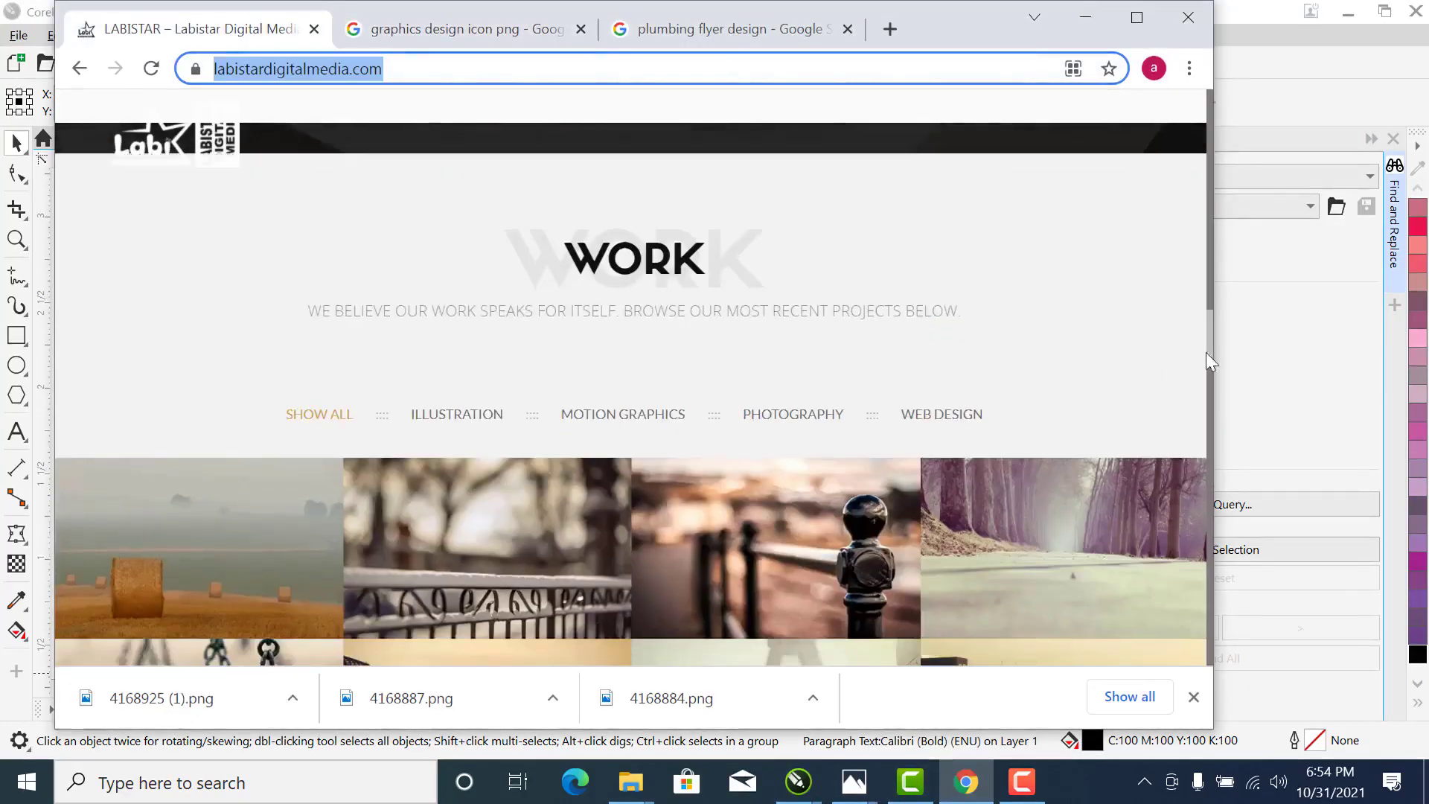
{"action": "key", "text": "alt+Tab"}
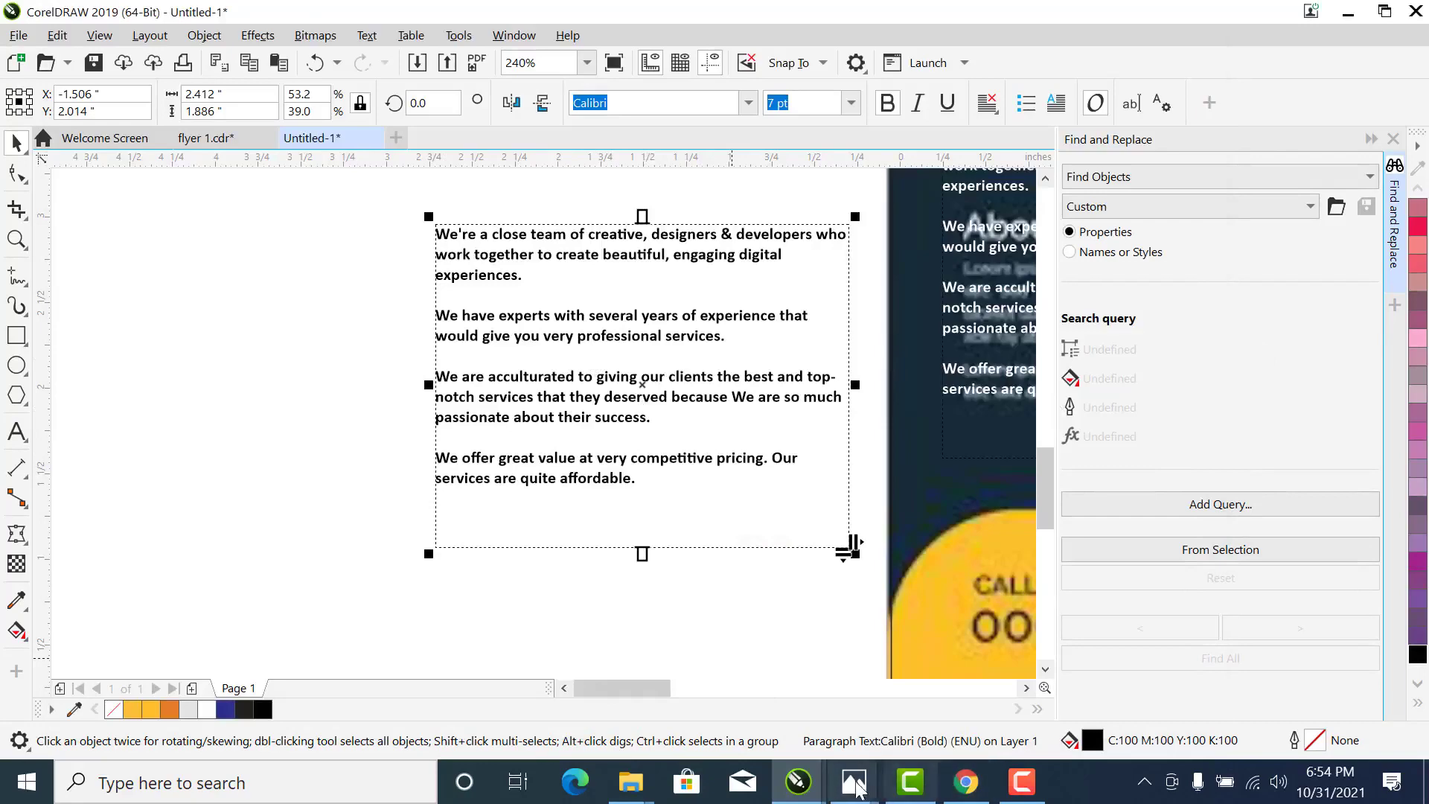
{"action": "left_click", "coordinate": [965, 781]}
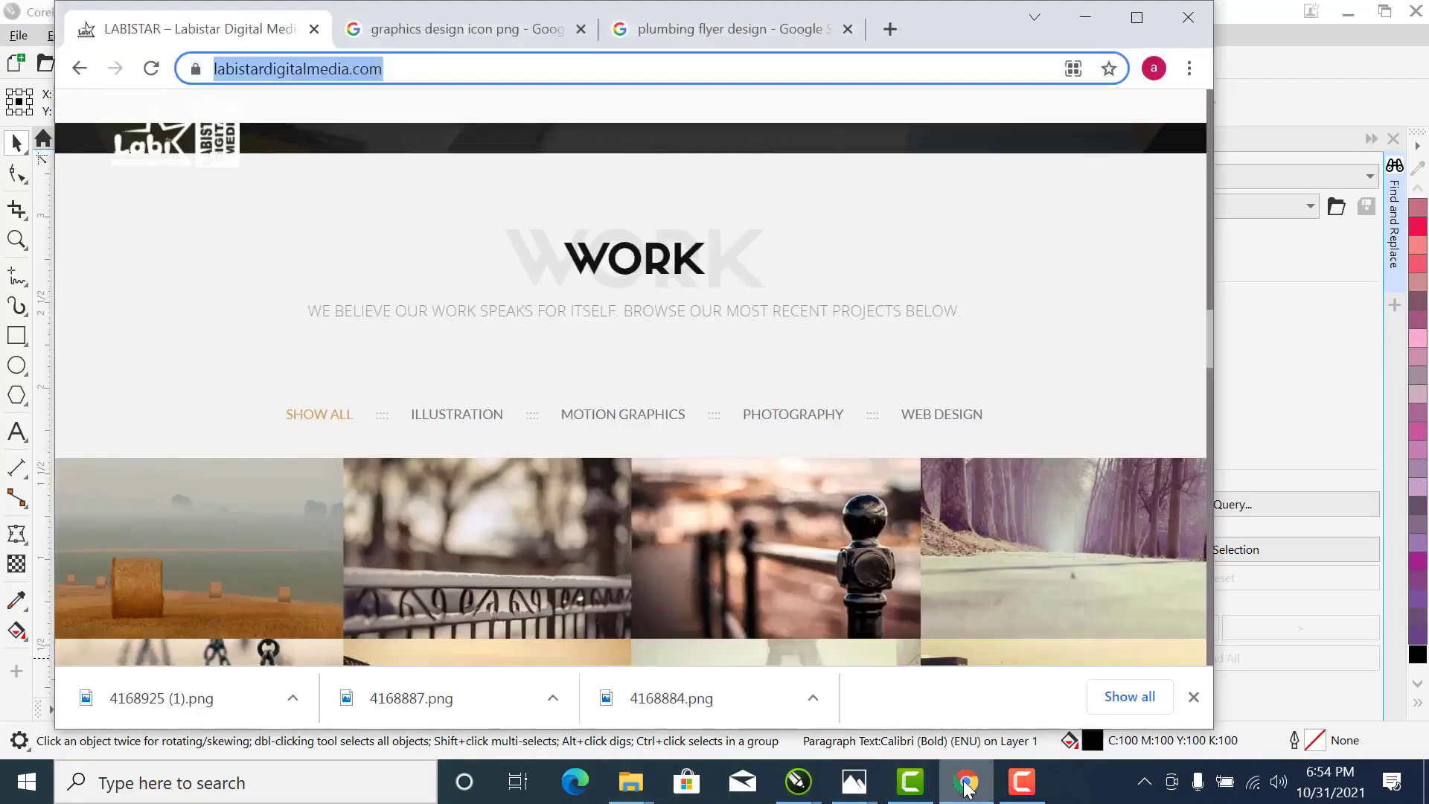
{"action": "scroll", "coordinate": [663, 480], "scroll_direction": "up", "scroll_amount": 5}
{"action": "scroll", "coordinate": [664, 480], "scroll_direction": "down", "scroll_amount": 7}
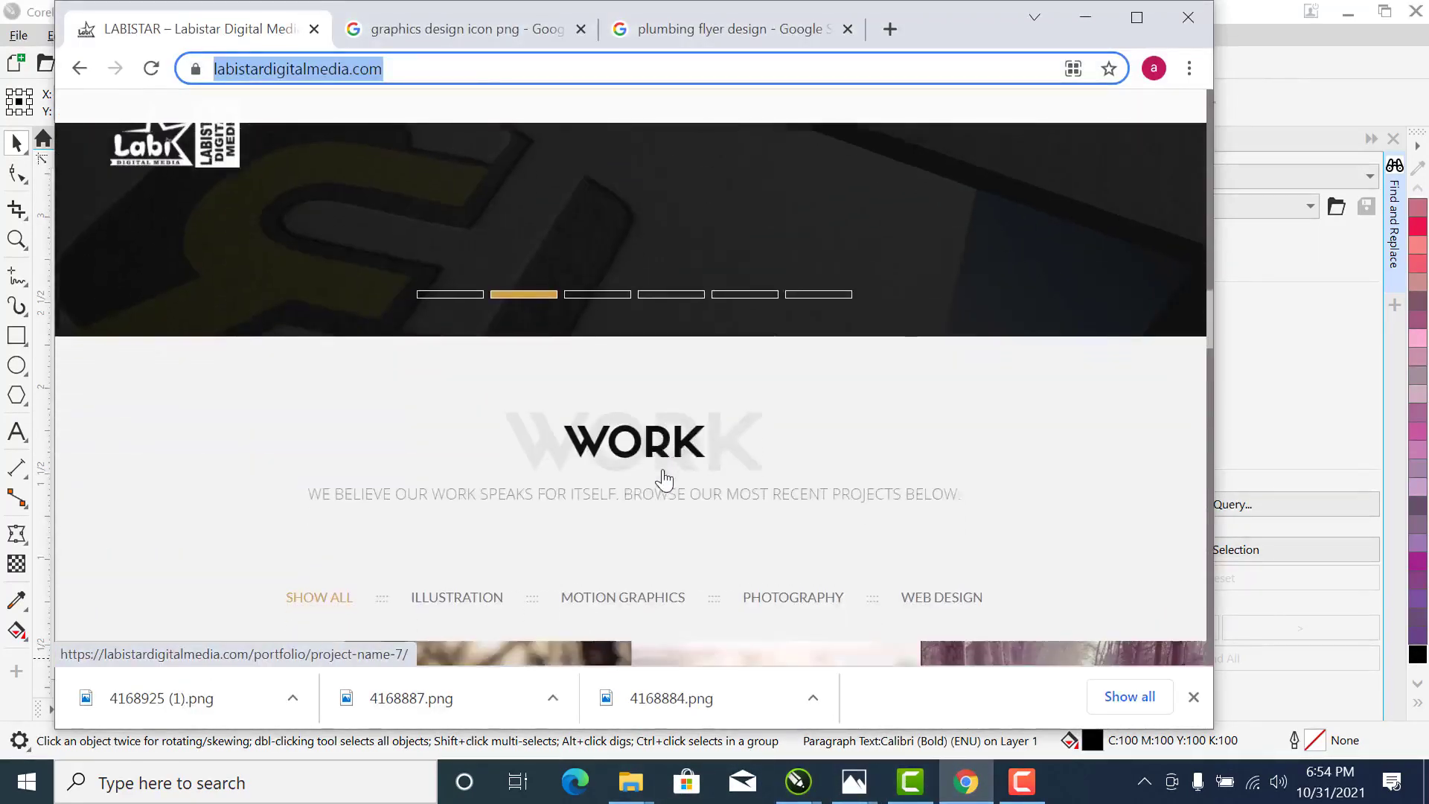
{"action": "scroll", "coordinate": [663, 480], "scroll_direction": "down", "scroll_amount": 10}
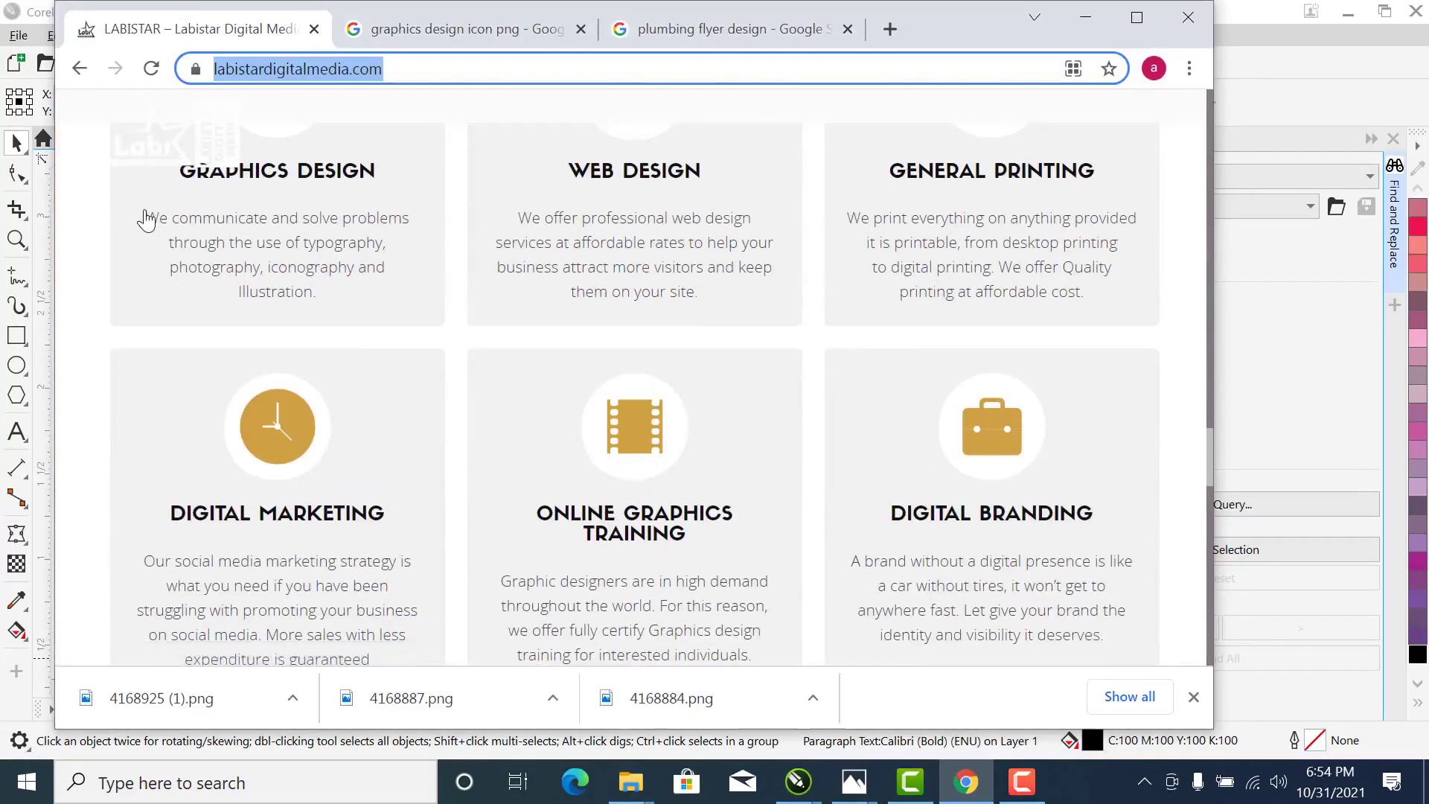
{"action": "left_click_drag", "start_coordinate": [146, 219], "coordinate": [358, 296]}
{"action": "key", "text": "ctrl+c"}
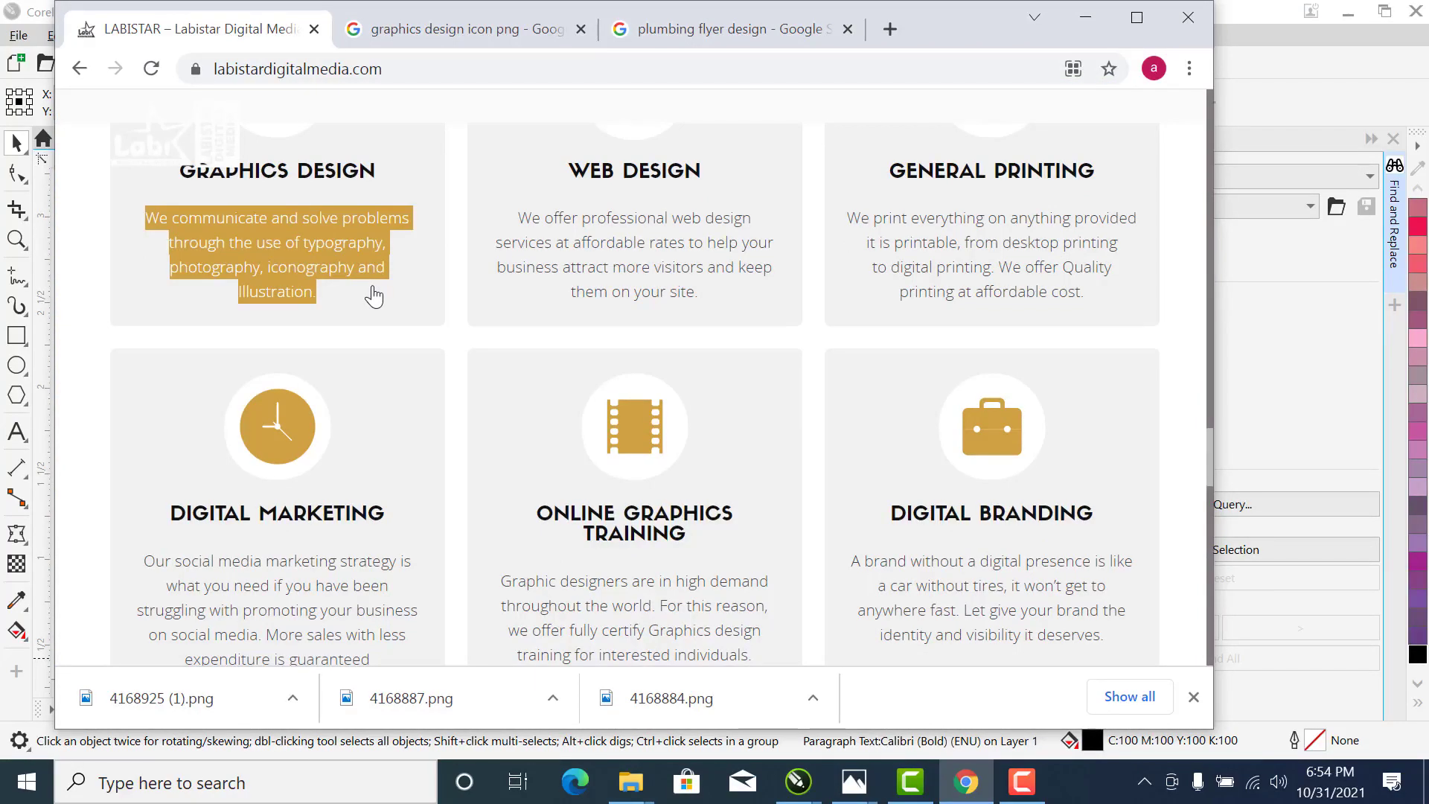
Back in CorelDRAW, draw a paragraph text frame about 1.543 by 1.639 inches beside the About Us copy and paste the copied description
{"action": "key", "text": "alt+Tab"}
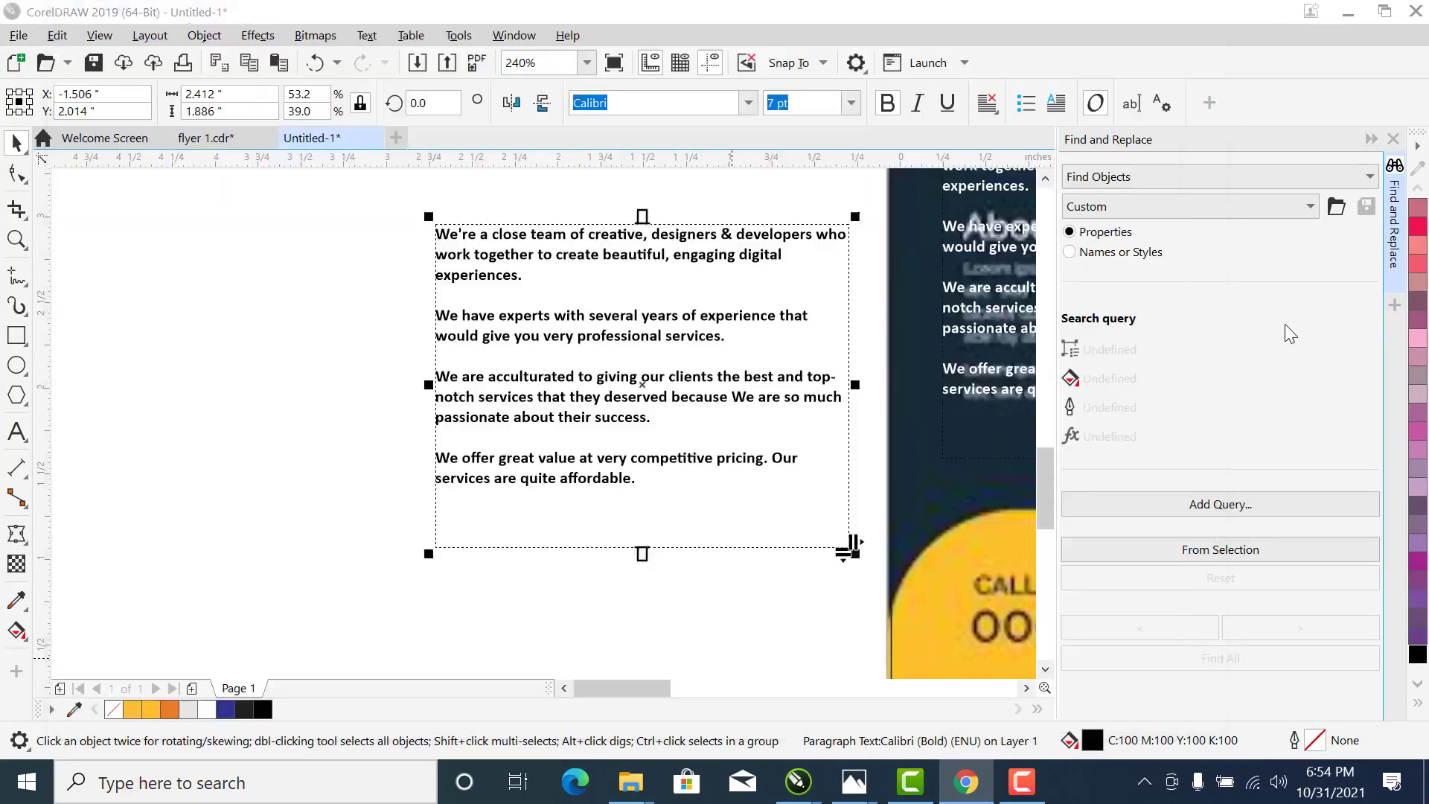
{"action": "left_click", "coordinate": [86, 357]}
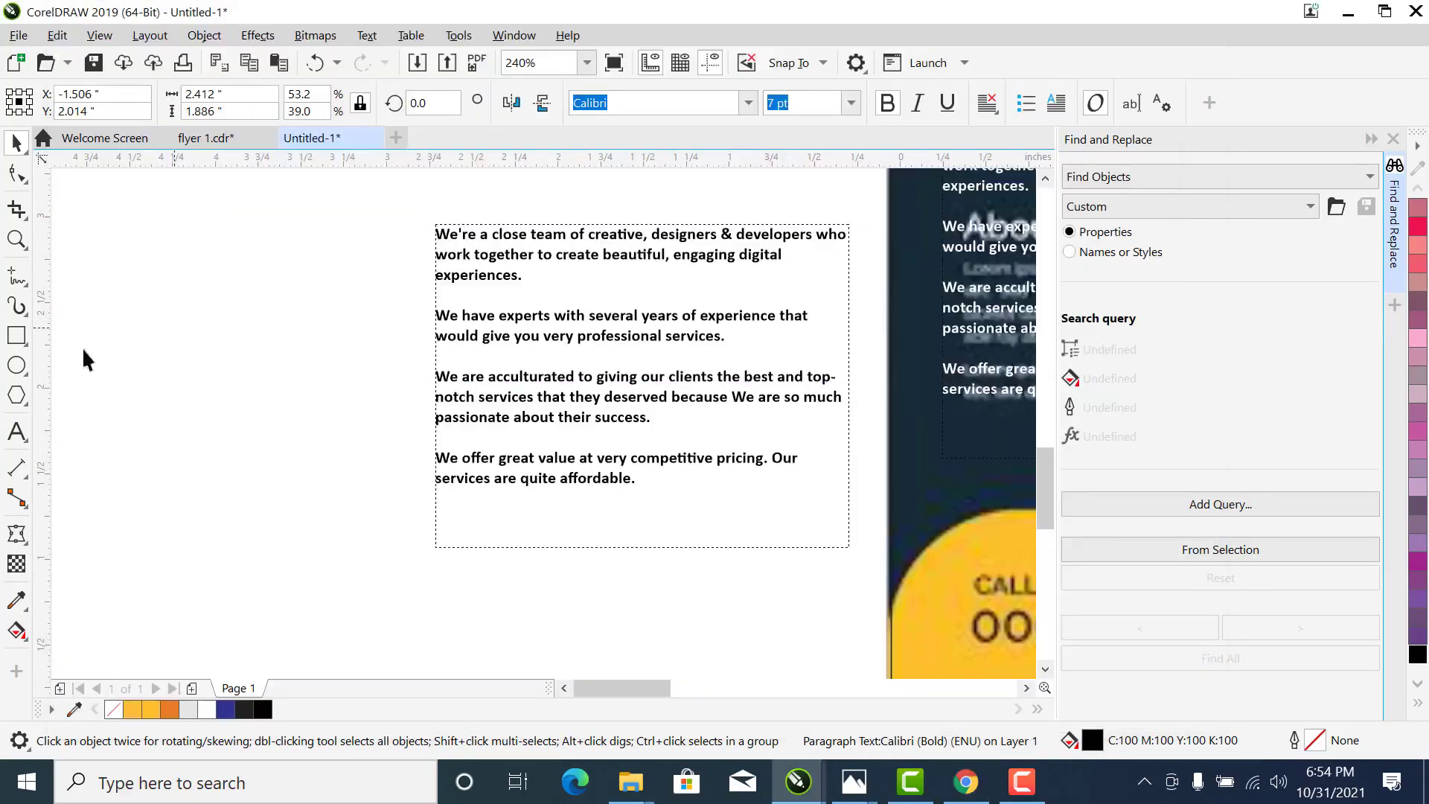
{"action": "left_click", "coordinate": [15, 440]}
{"action": "left_click_drag", "start_coordinate": [87, 240], "coordinate": [352, 519]}
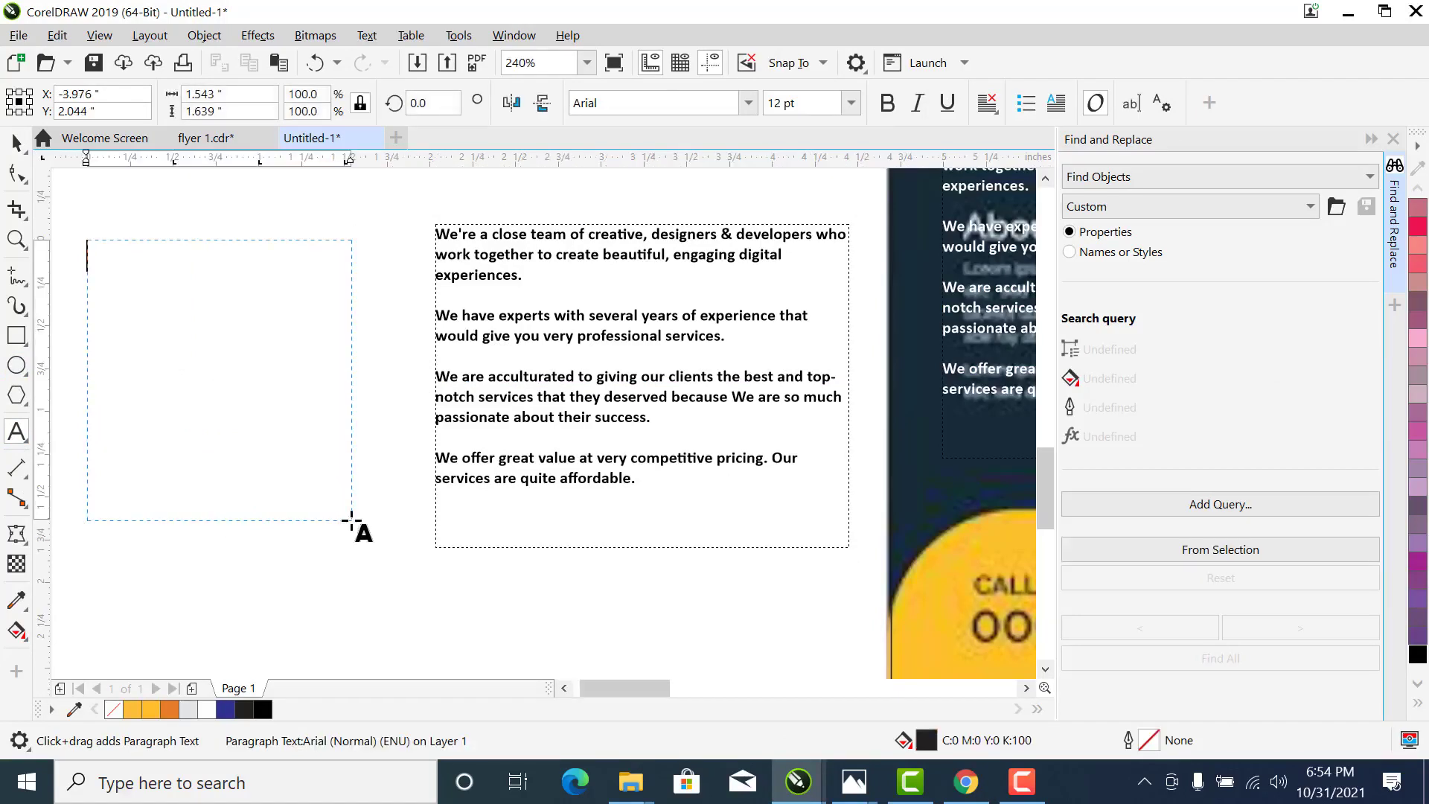
{"action": "key", "text": "ctrl+v"}
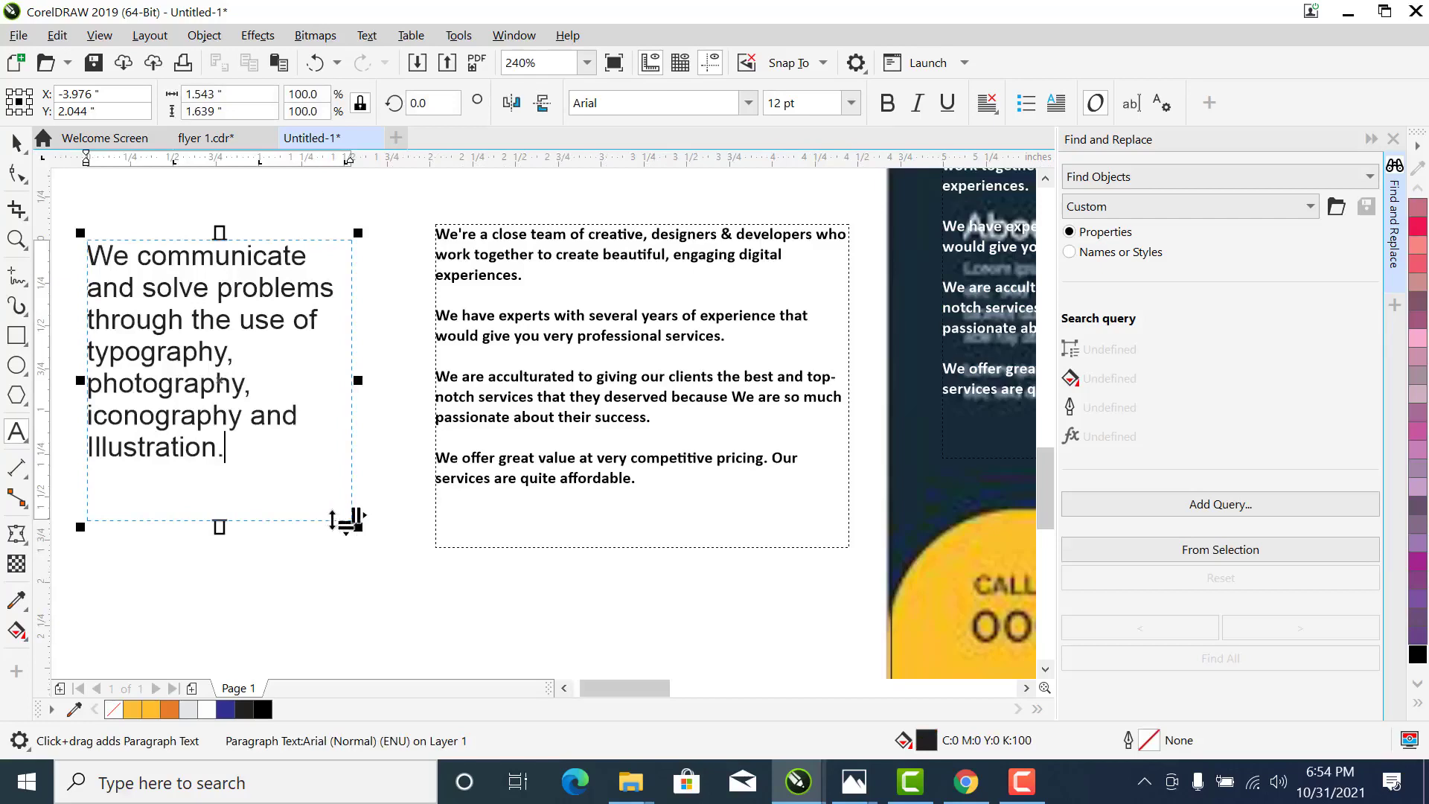
{"action": "left_click", "coordinate": [13, 141]}
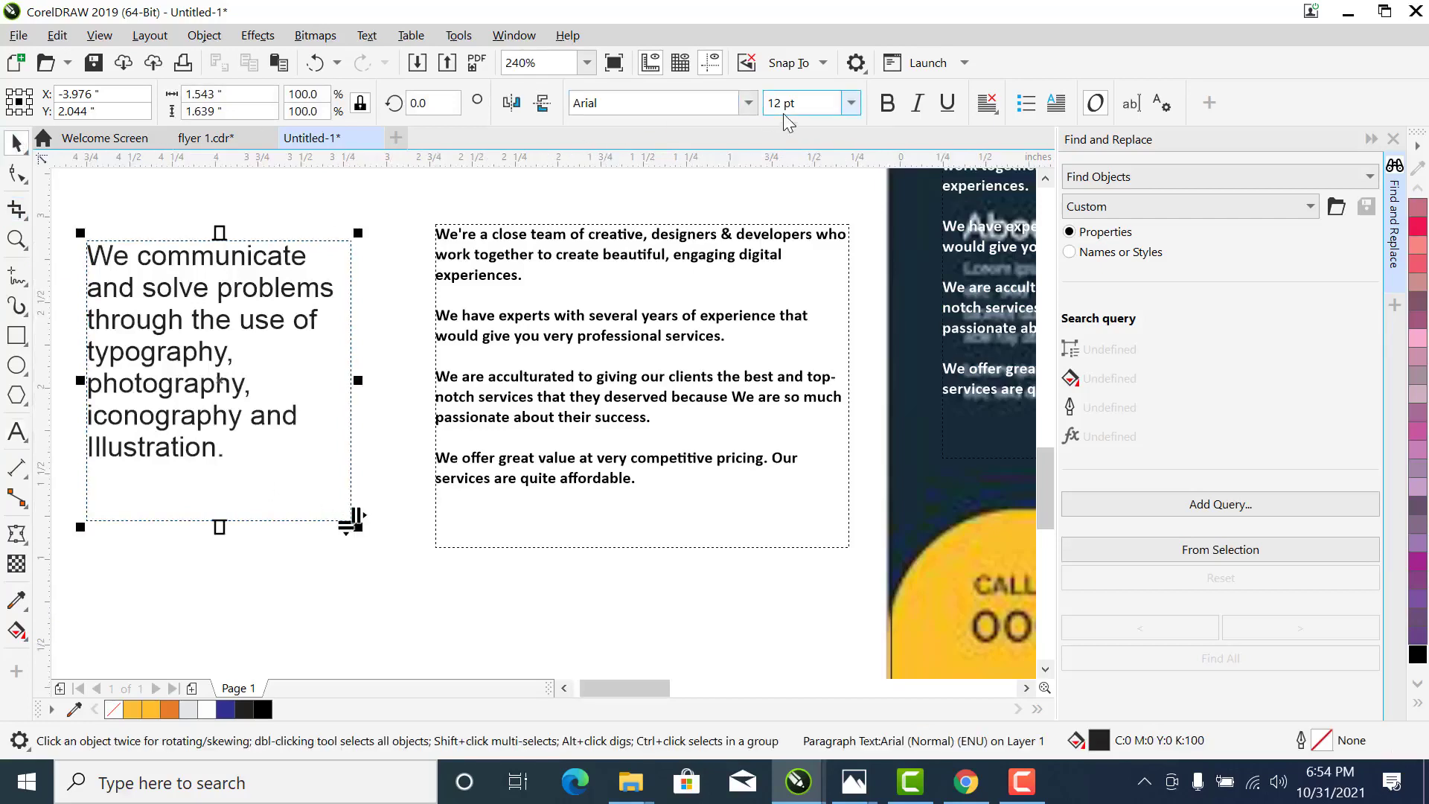
Format the pasted description in Calibri Light at 11 pt with Full Justify alignment
{"action": "left_click", "coordinate": [747, 103]}
{"action": "left_click", "coordinate": [820, 168]}
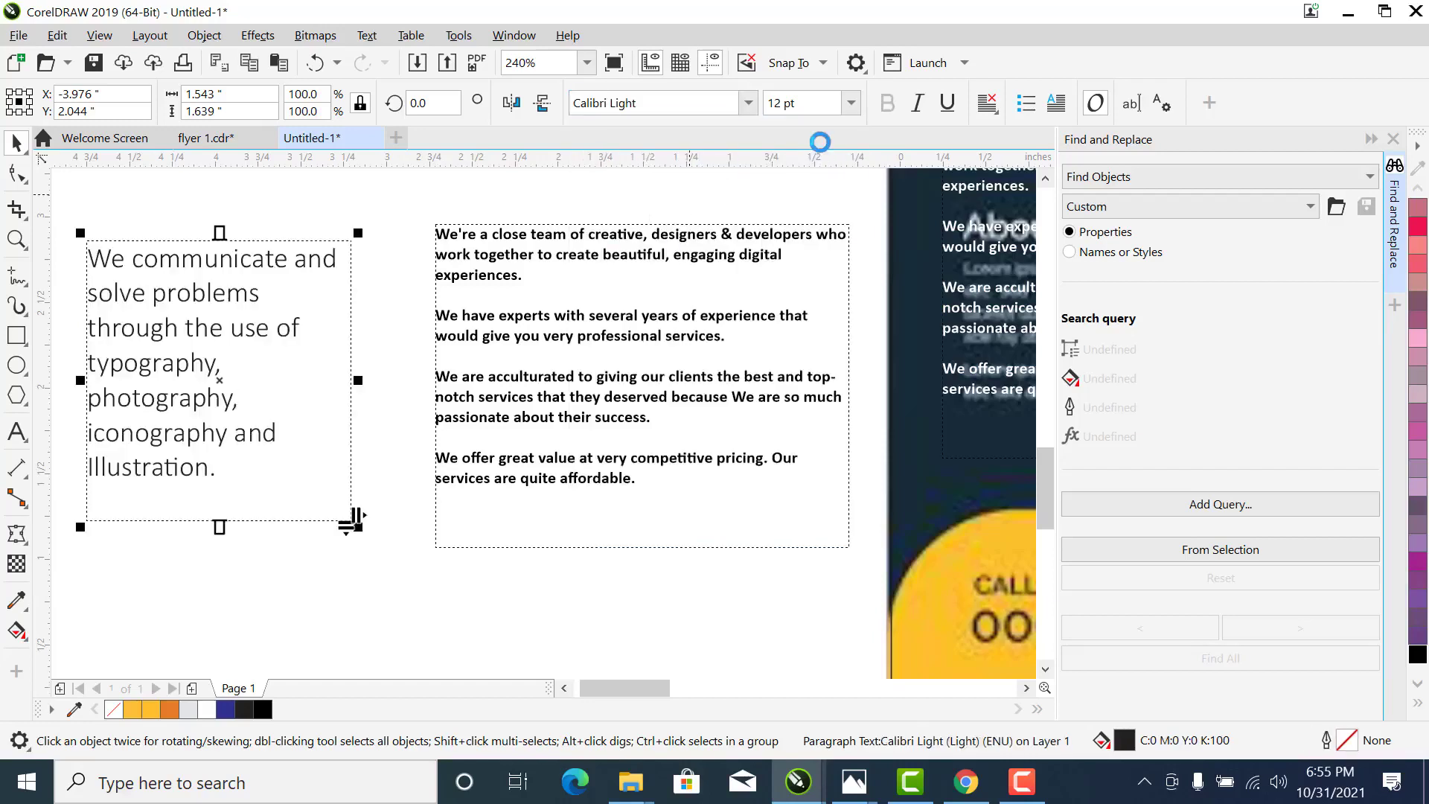
{"action": "left_click", "coordinate": [850, 103]}
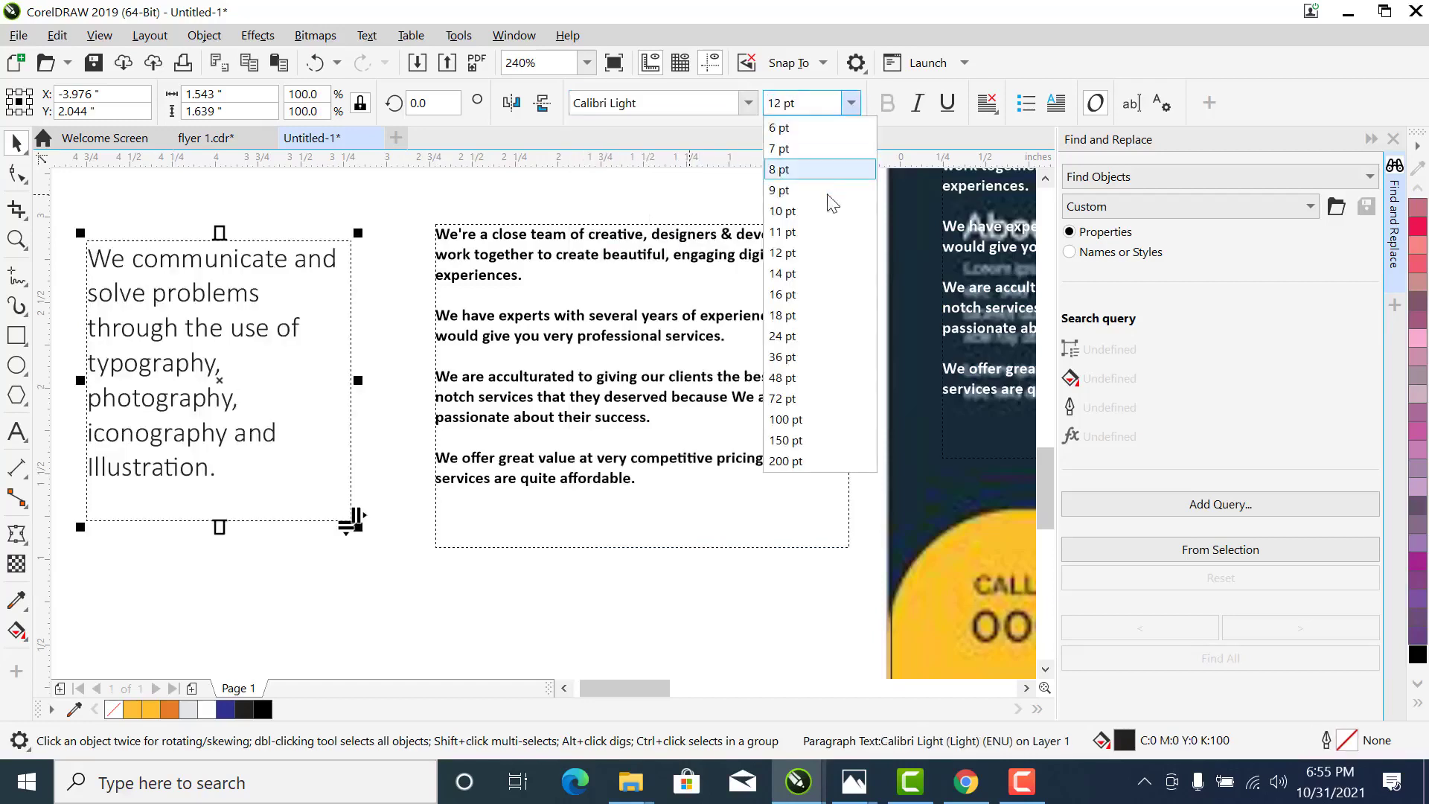
{"action": "left_click", "coordinate": [826, 231]}
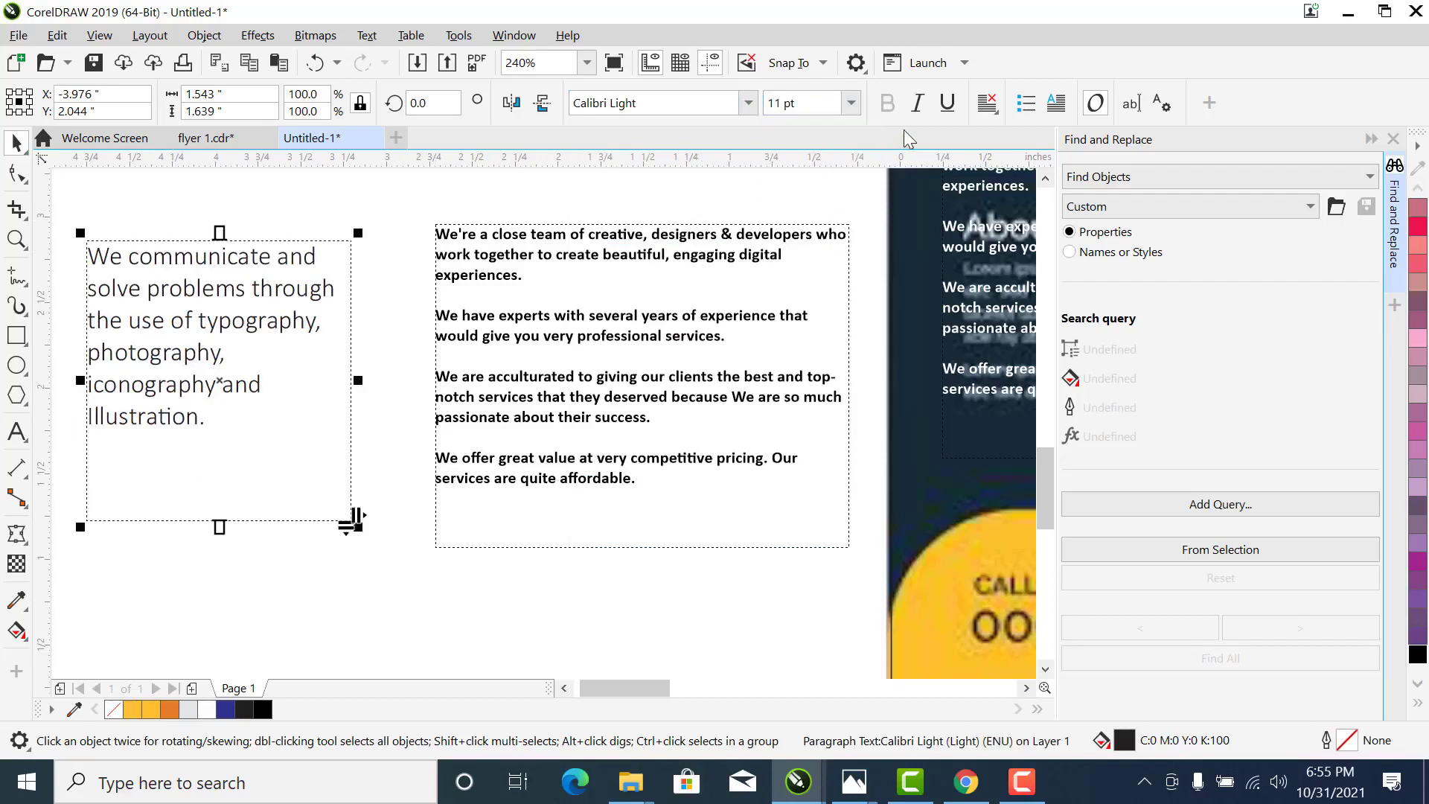
{"action": "left_click", "coordinate": [989, 104]}
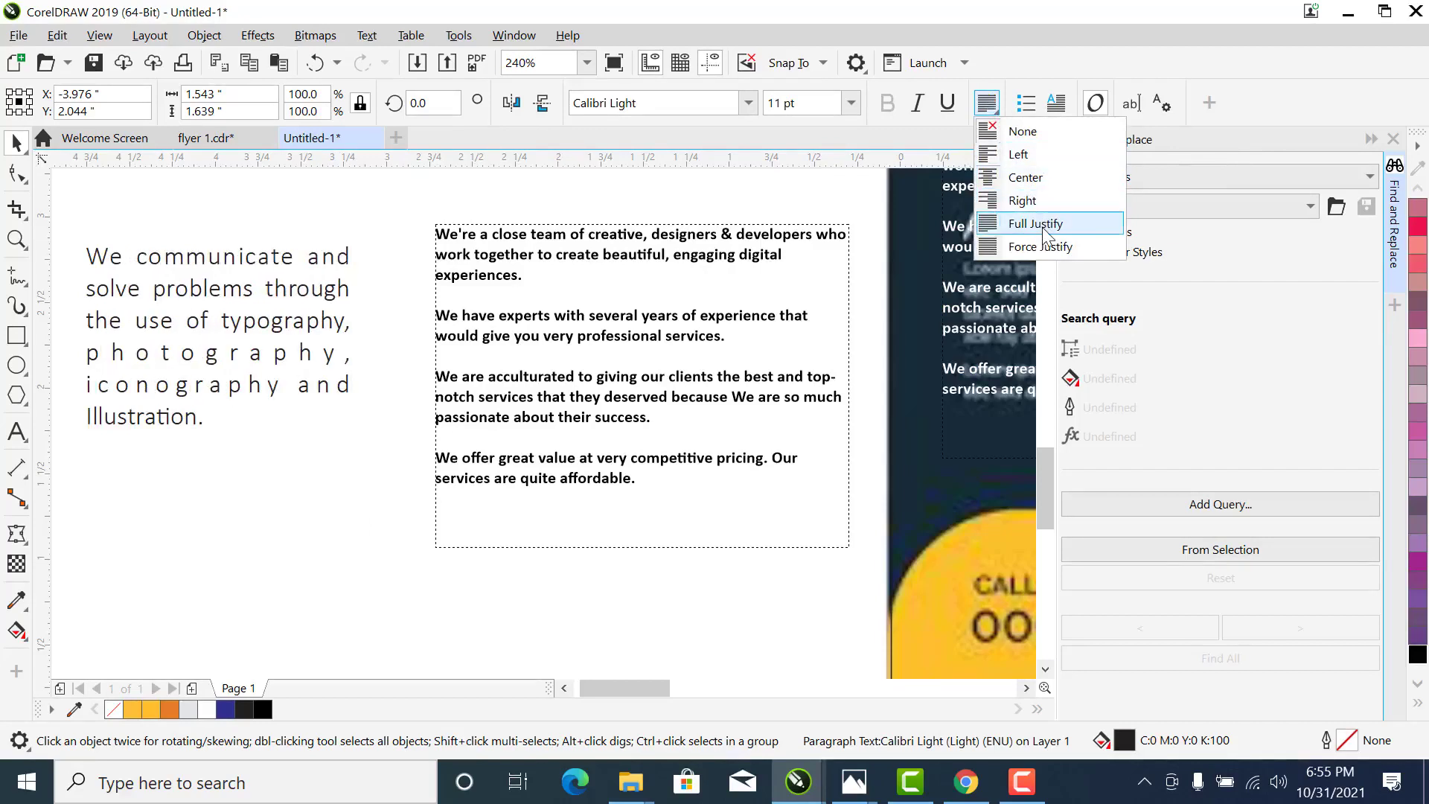
{"action": "left_click", "coordinate": [1042, 224]}
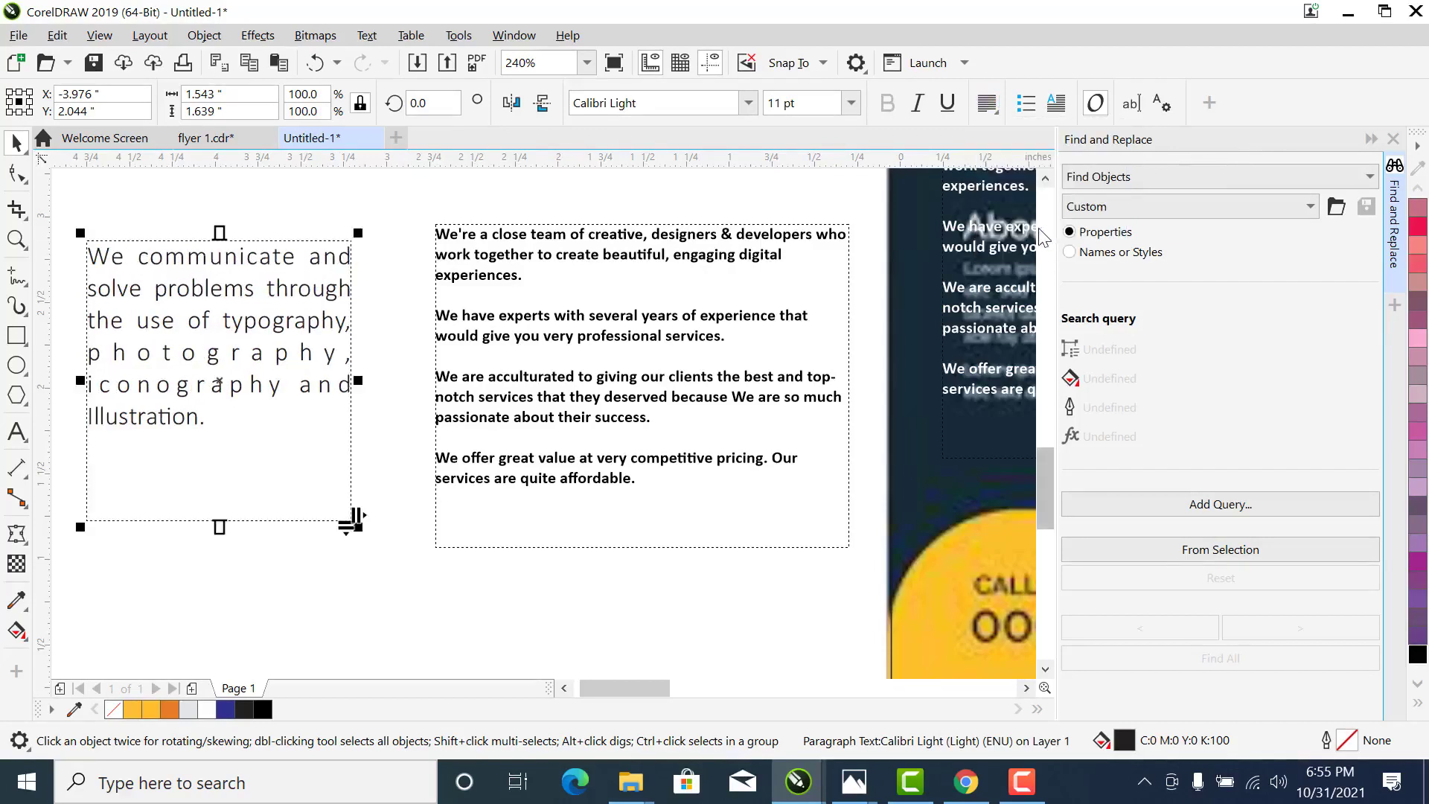
Replace the pasted description frame with a line of artistic text reading "gafweoiqwcopwvu"
{"action": "left_click", "coordinate": [305, 291]}
{"action": "key", "text": "Delete"}
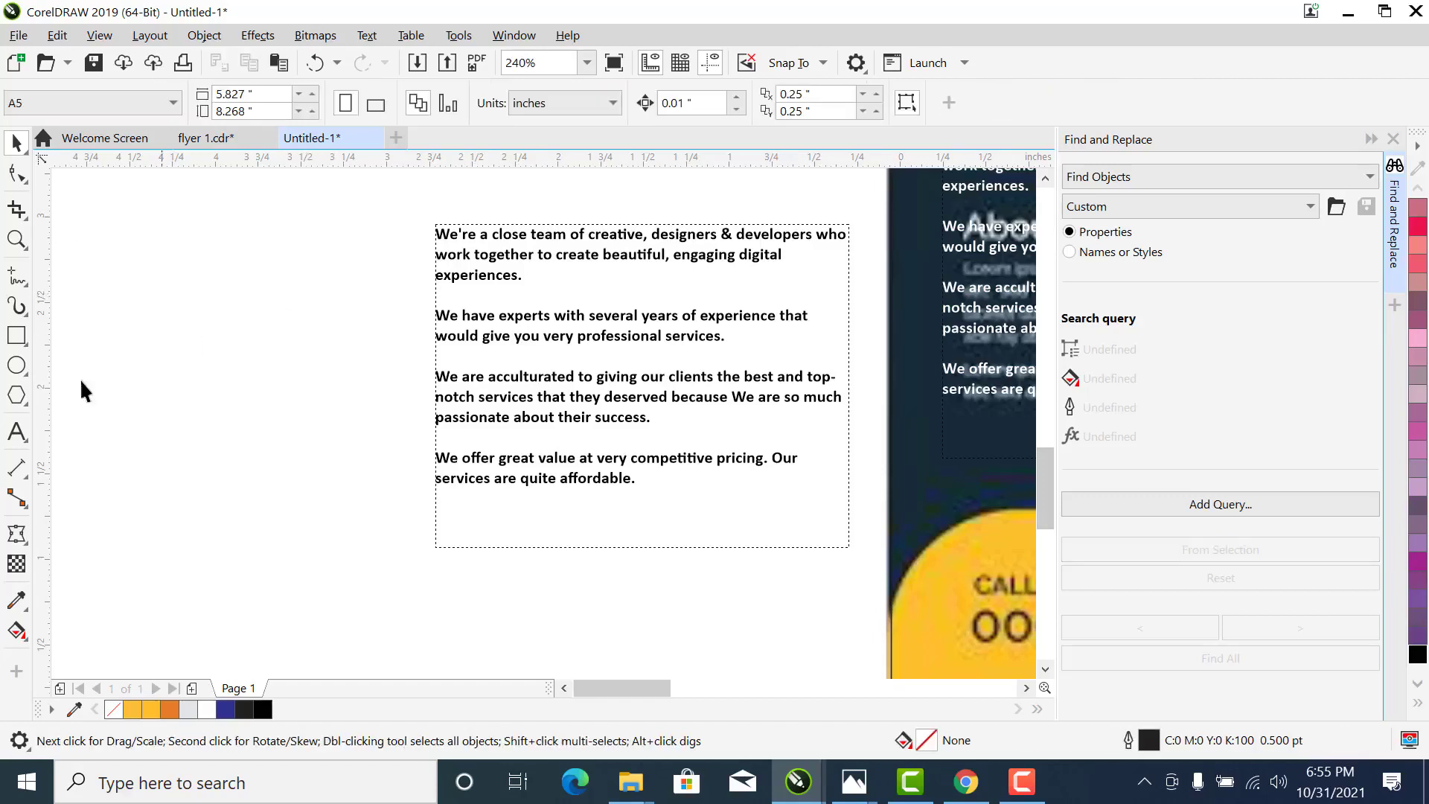
{"action": "left_click", "coordinate": [14, 435]}
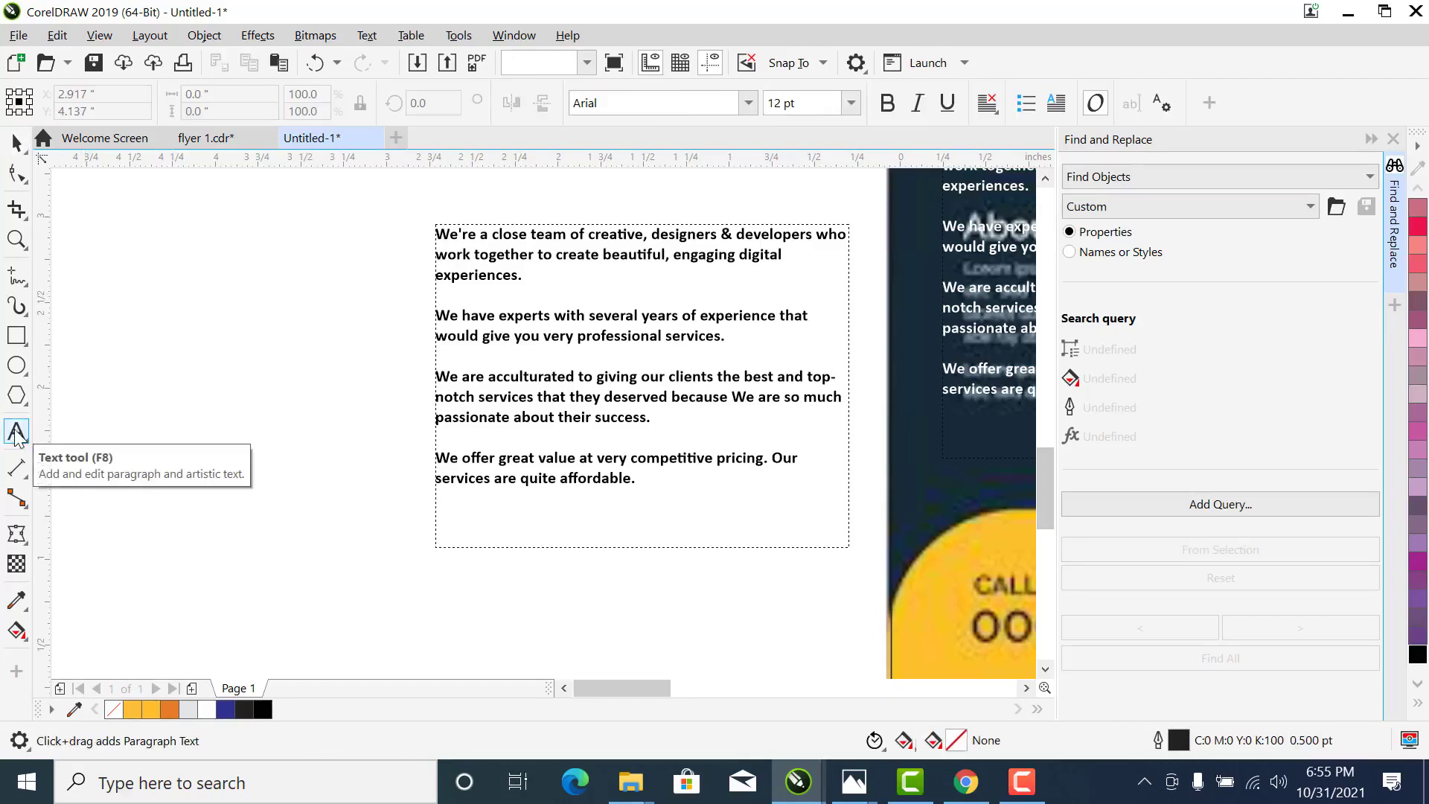
{"action": "left_click", "coordinate": [131, 254]}
{"action": "type", "text": "gafweoiqwcopwvu"}
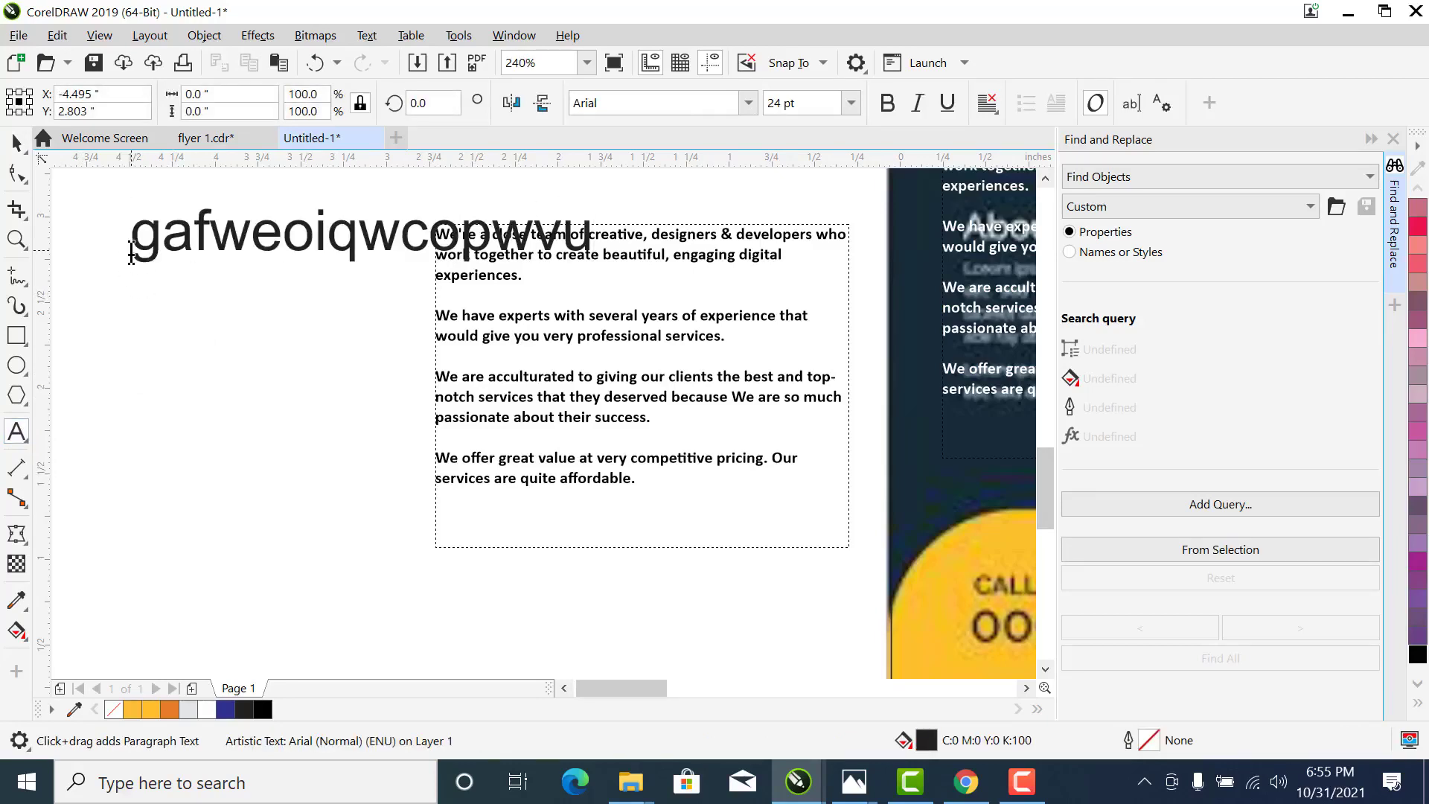
{"action": "left_click", "coordinate": [14, 146]}
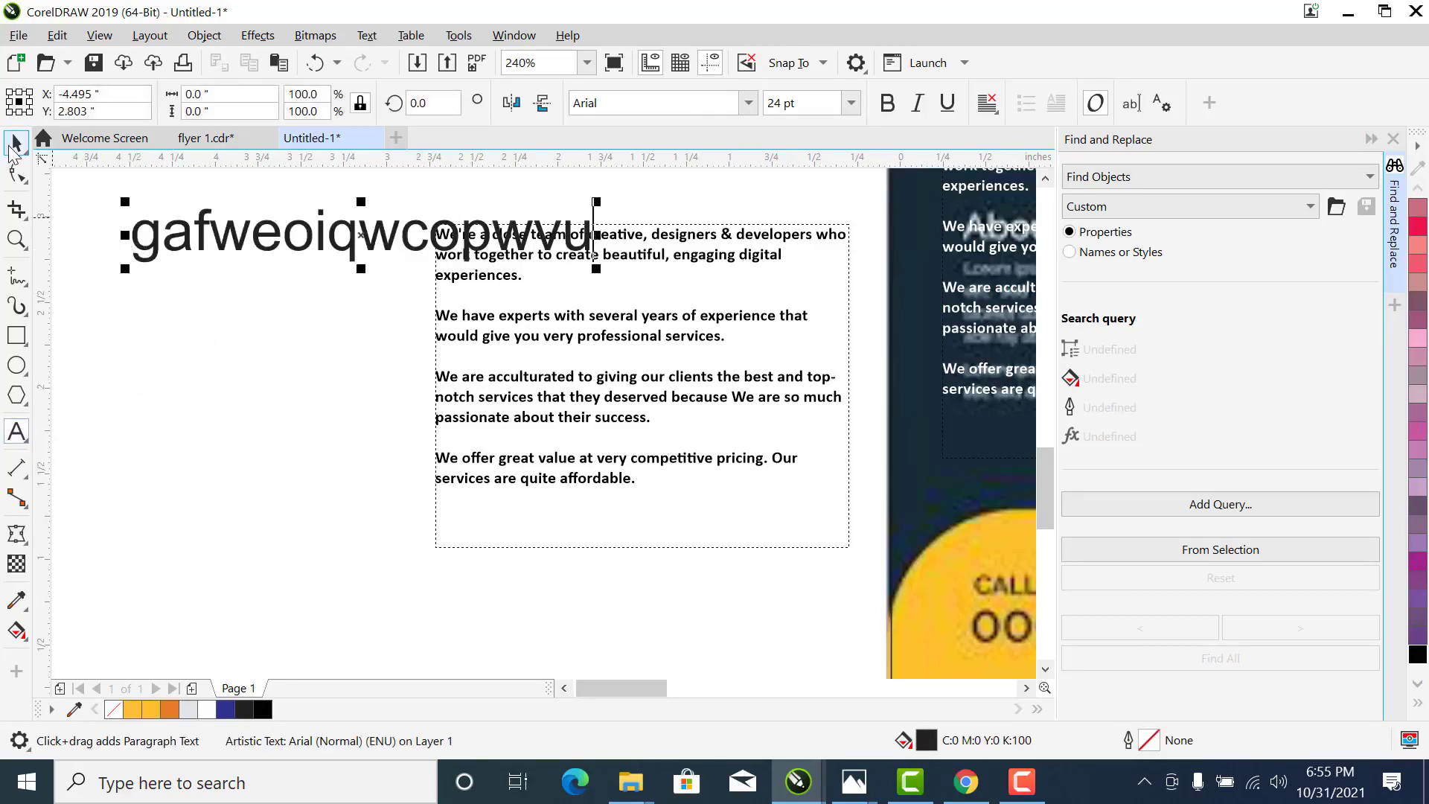
Delete the sample artistic text and the black copy of the About Us paragraph beside the flyer
{"action": "key", "text": "Delete"}
{"action": "left_click", "coordinate": [444, 351]}
{"action": "scroll", "coordinate": [444, 351], "scroll_direction": "down", "scroll_amount": 3}
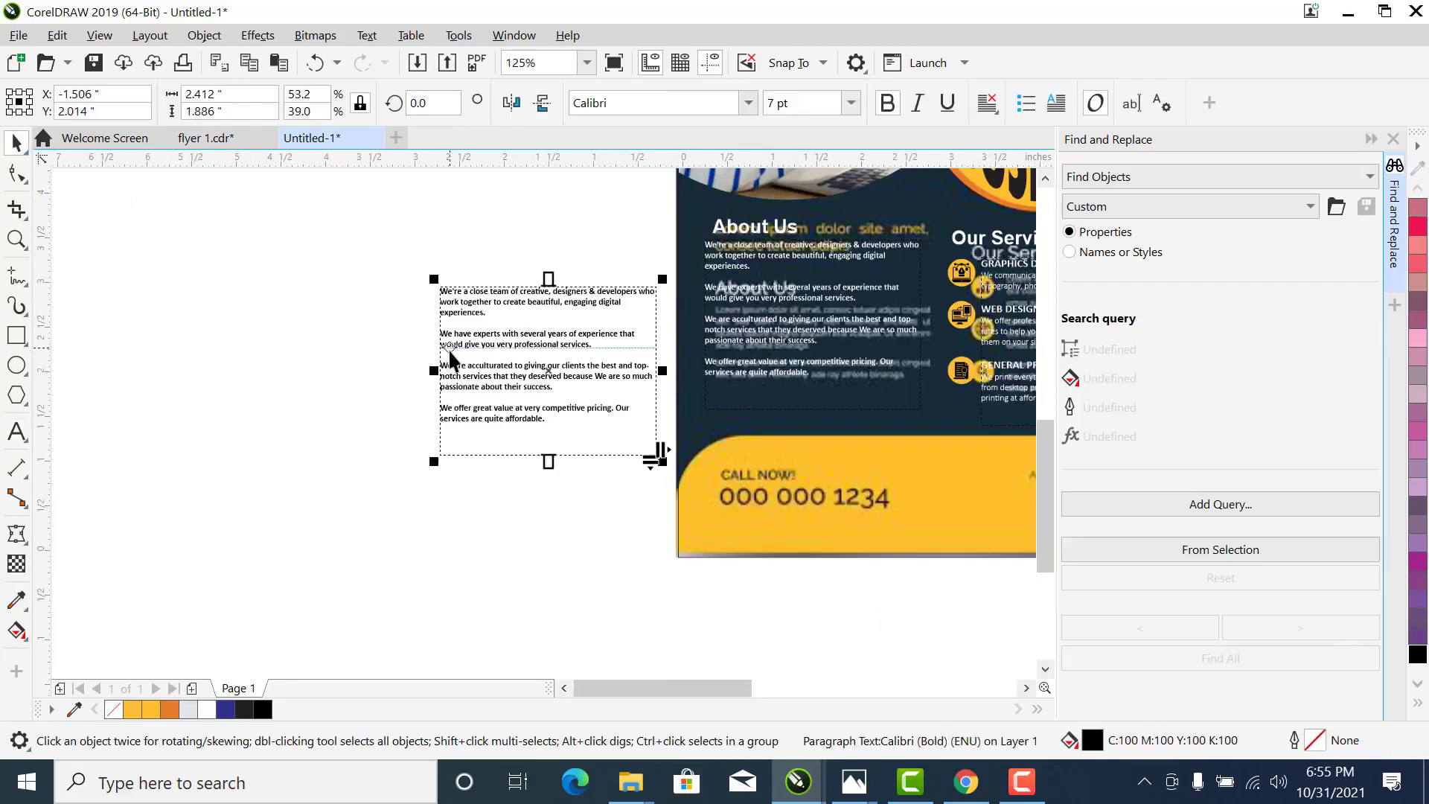
{"action": "key", "text": "Delete"}
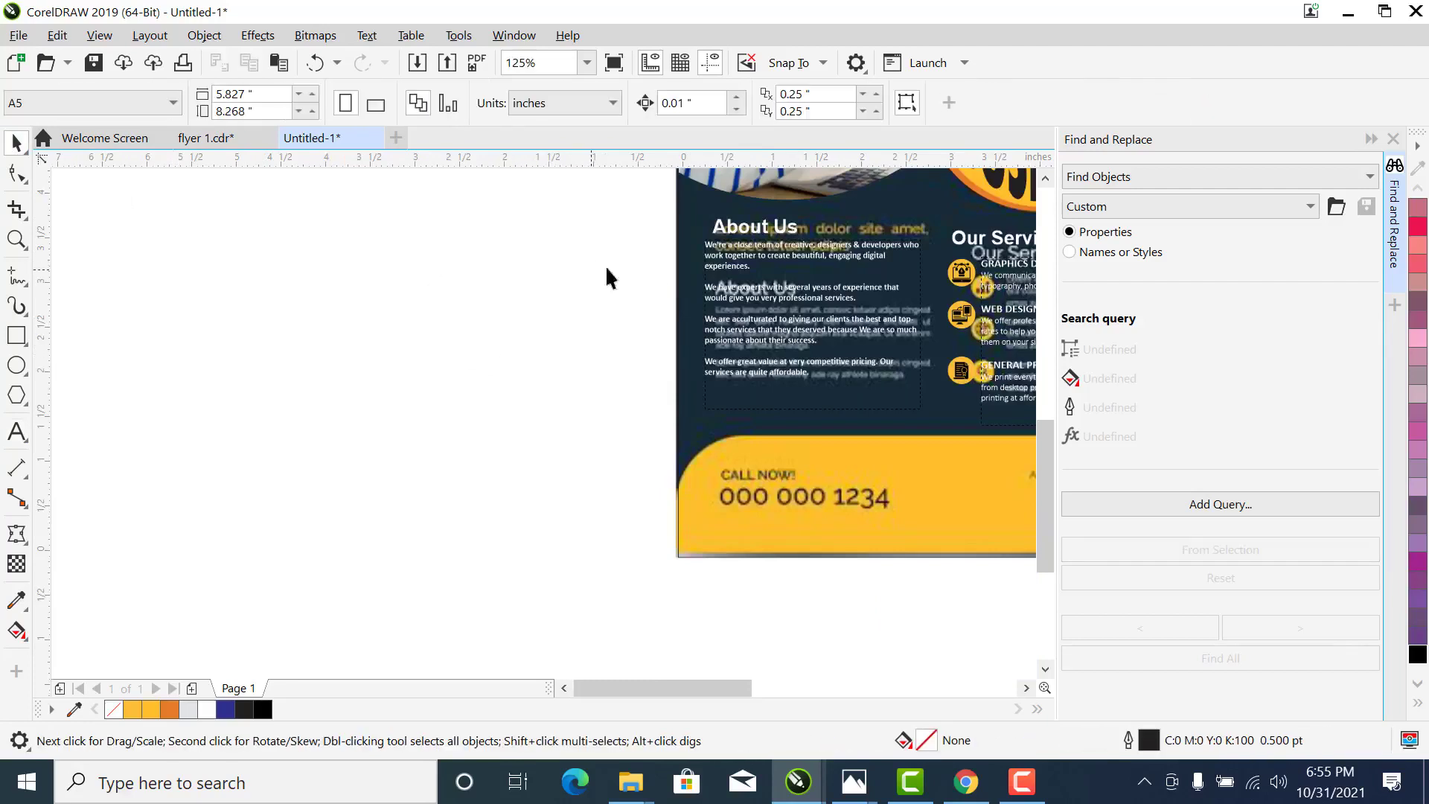
Try Full Justify alignment on the flyer's About Us paragraph text, and undo it
{"action": "key", "text": "z"}
{"action": "left_click", "coordinate": [783, 405]}
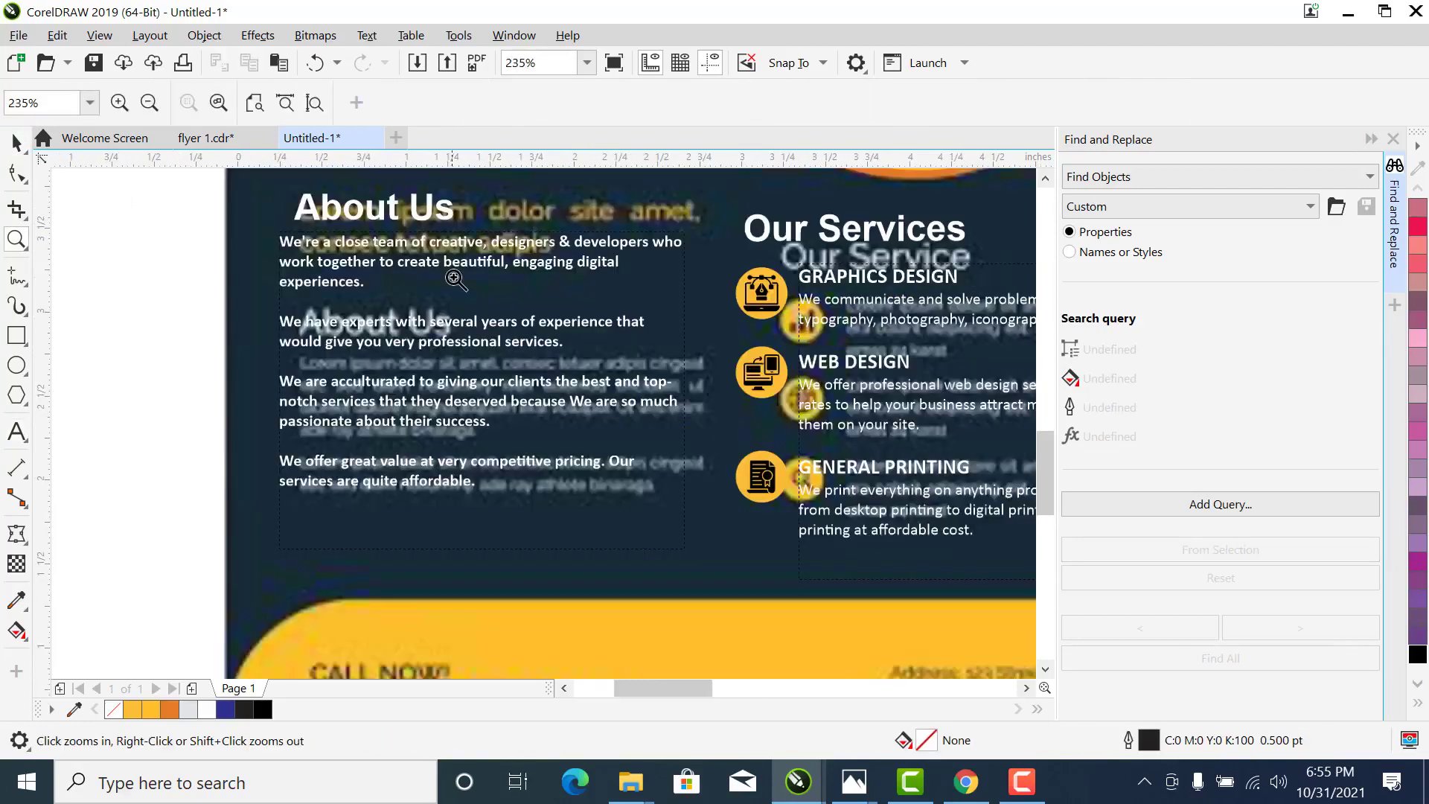
{"action": "key", "text": "space"}
{"action": "left_click", "coordinate": [449, 271]}
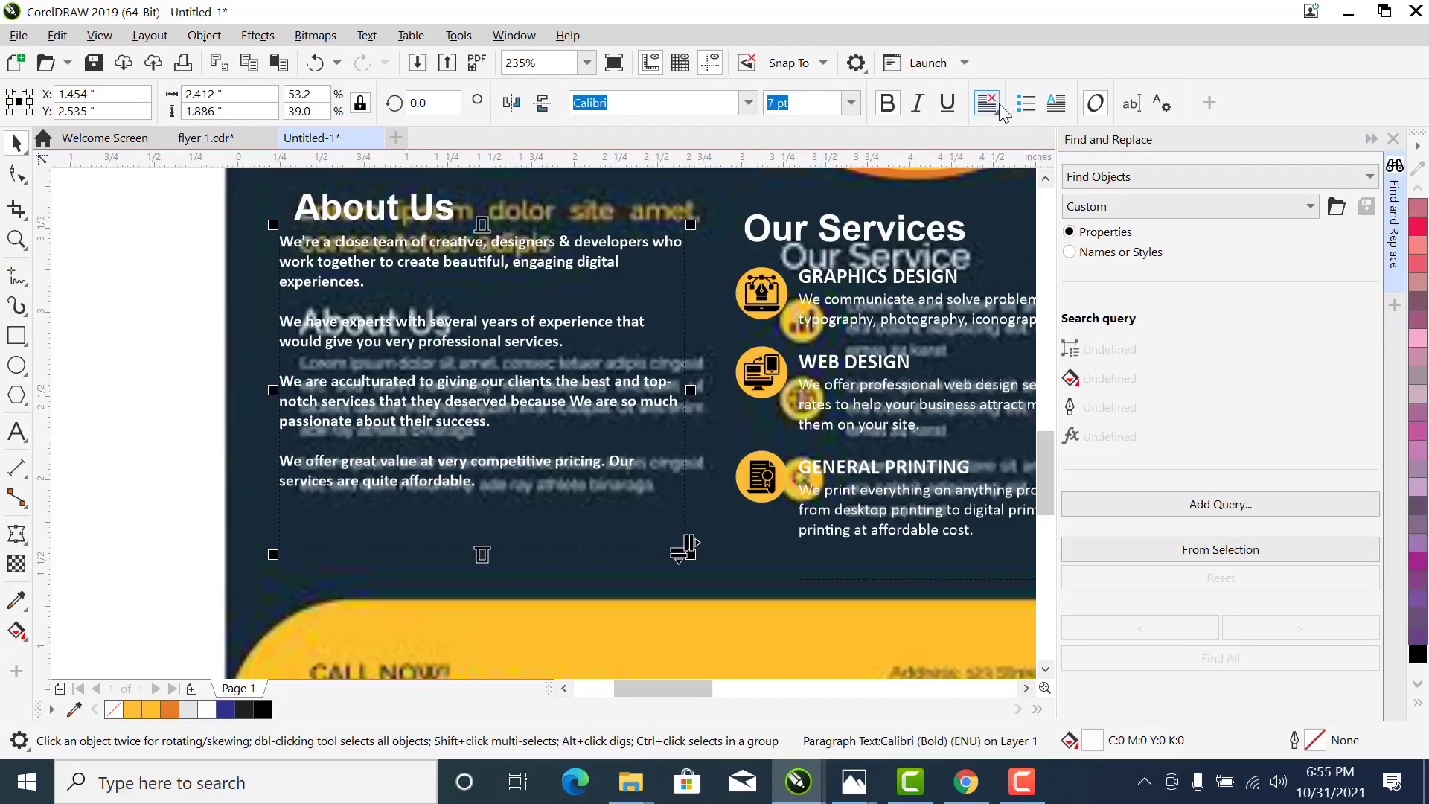
{"action": "left_click", "coordinate": [999, 104]}
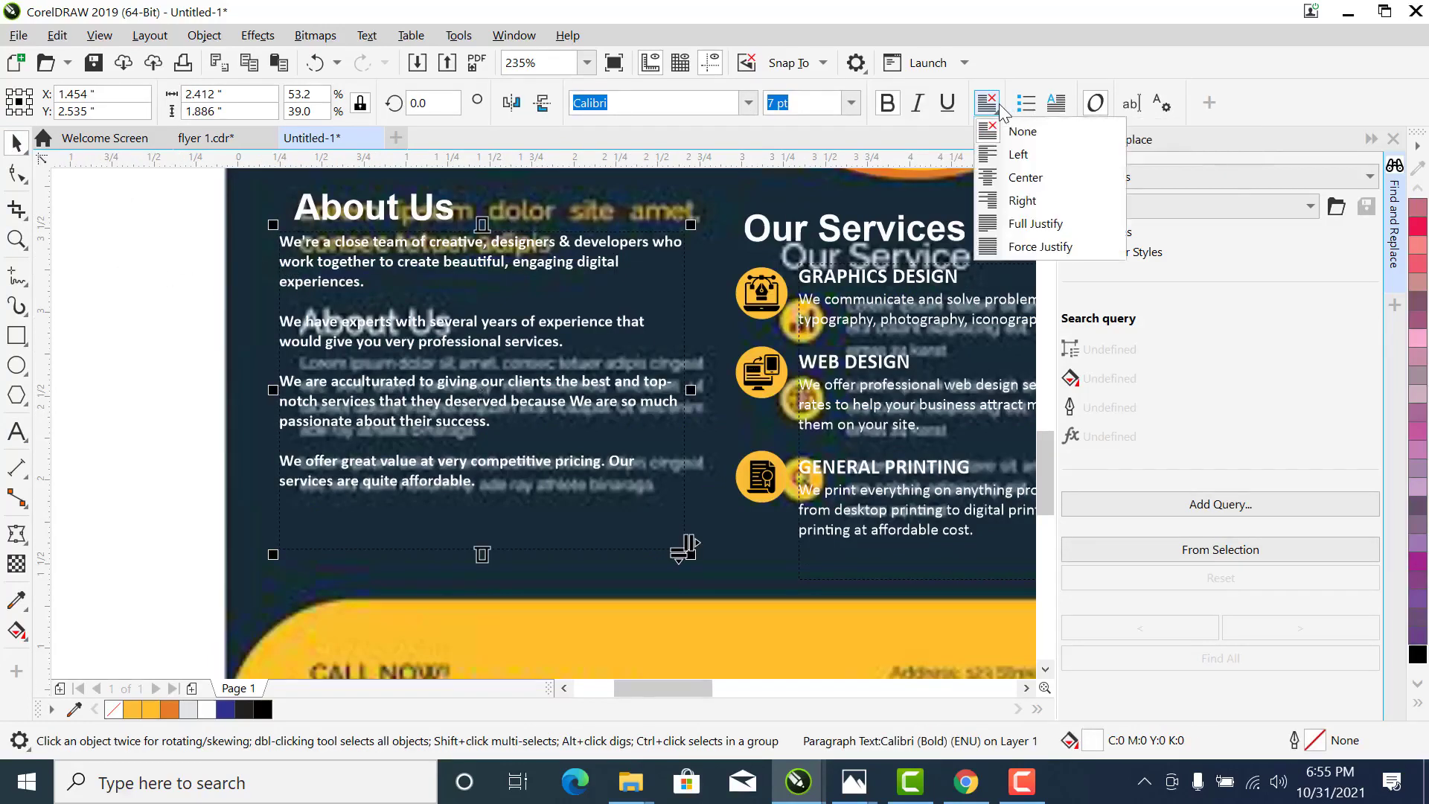
{"action": "left_click", "coordinate": [1009, 220]}
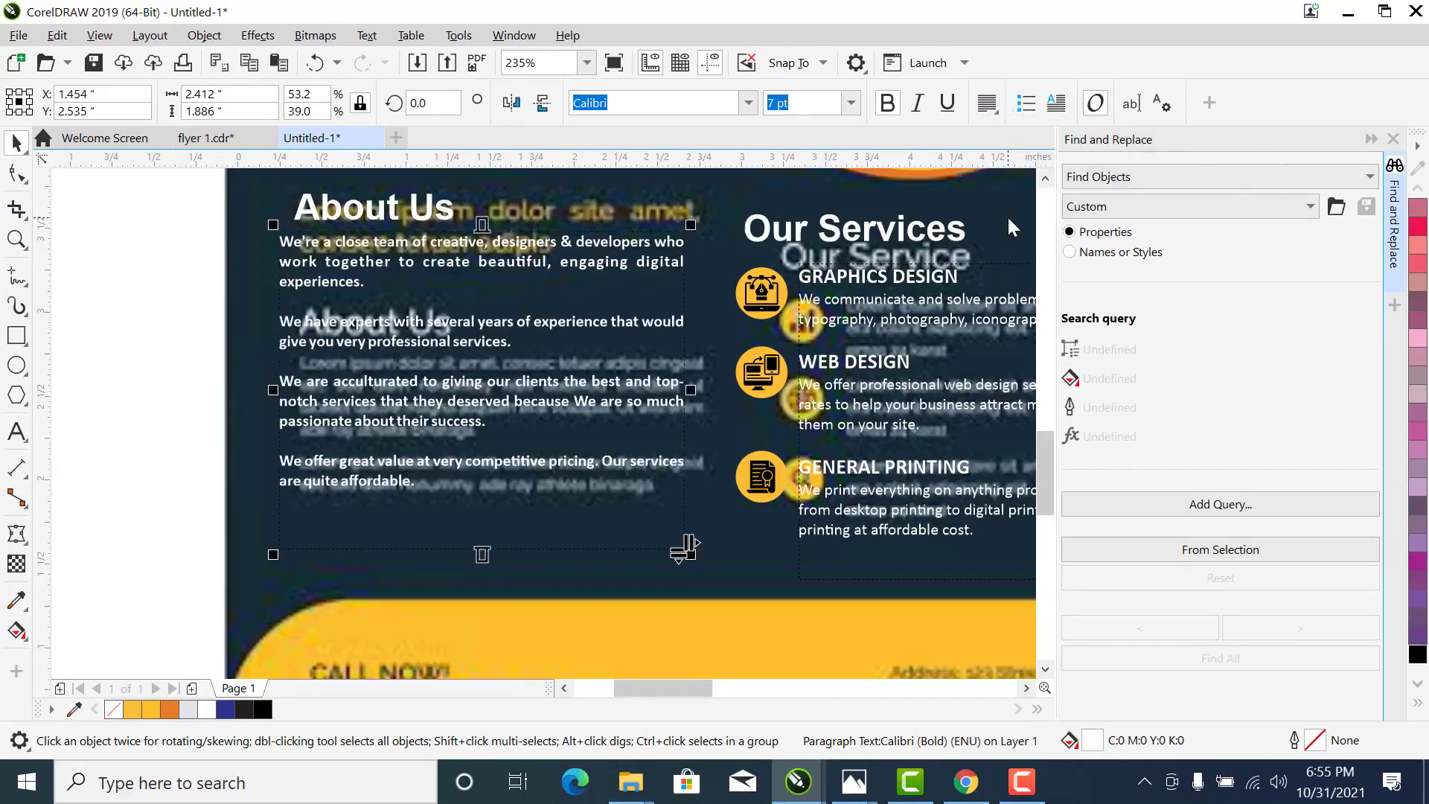
{"action": "key", "text": "ctrl+z"}
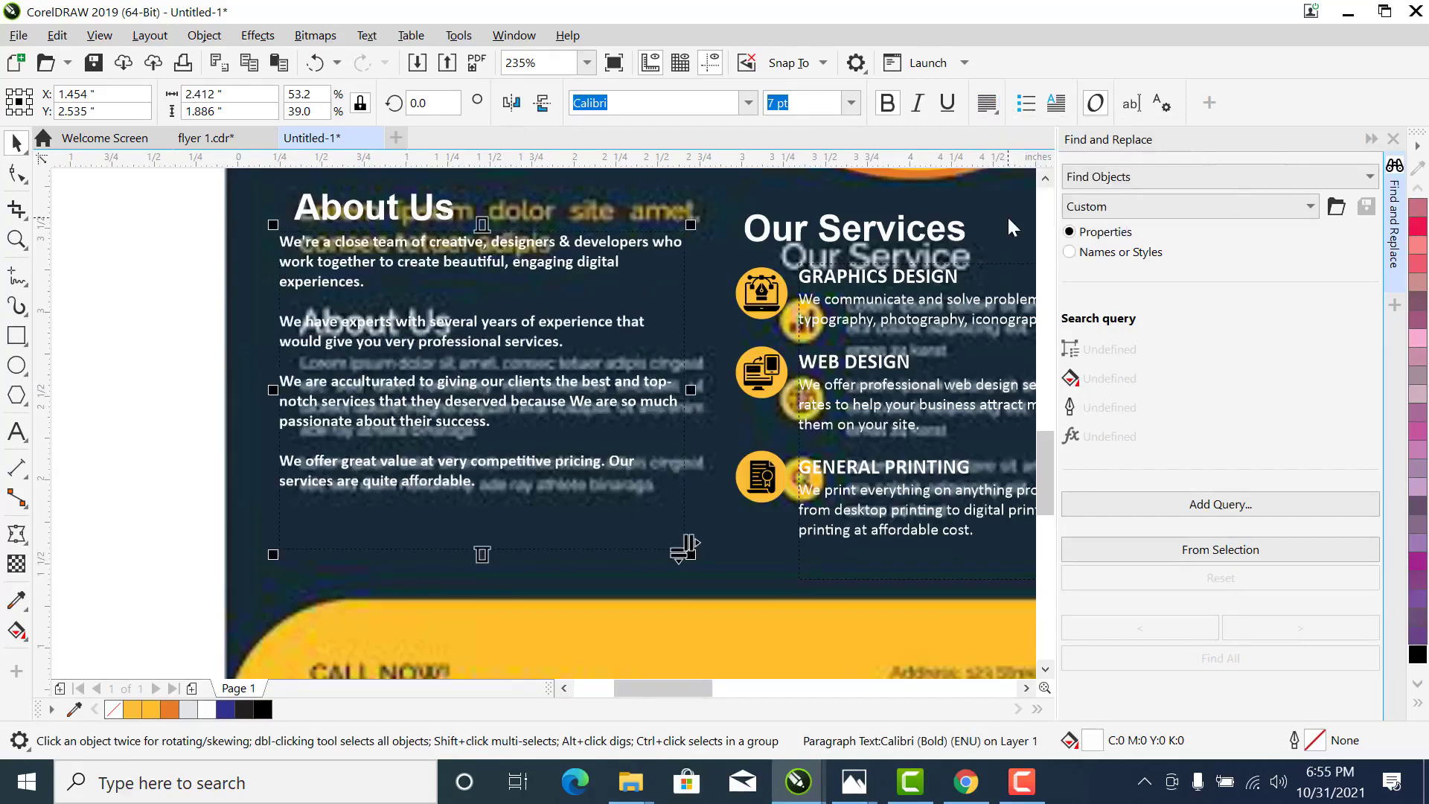
Copy the flyer's About Us paragraph onto the blank area beside the flyer and fill the copy black
{"action": "scroll", "coordinate": [1006, 216], "scroll_direction": "down", "scroll_amount": 3}
{"action": "left_click_drag", "start_coordinate": [527, 315], "coordinate": [399, 351]}
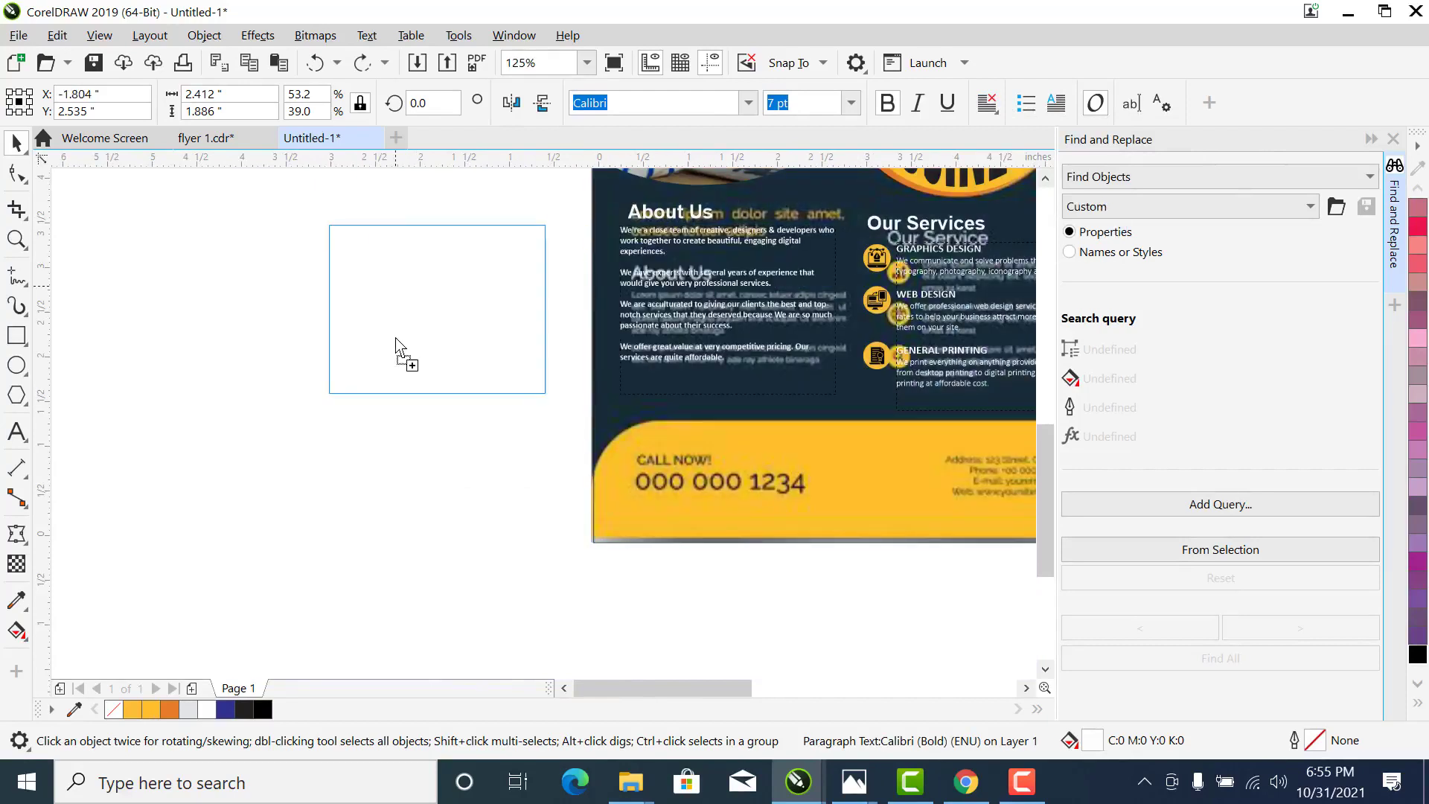
{"action": "left_click", "coordinate": [1418, 654]}
{"action": "key", "text": "z"}
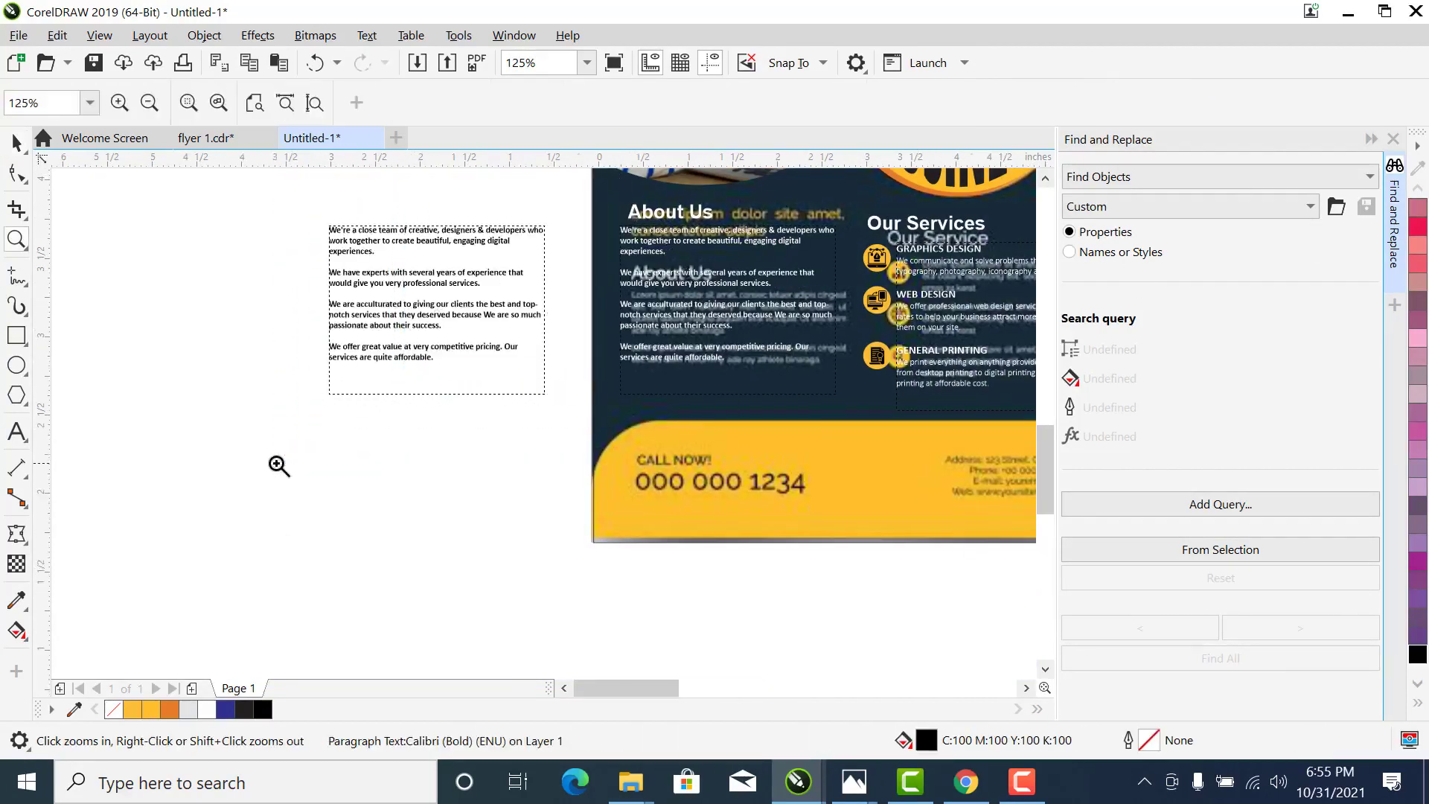
{"action": "left_click_drag", "start_coordinate": [279, 465], "coordinate": [618, 178]}
{"action": "key", "text": "space"}
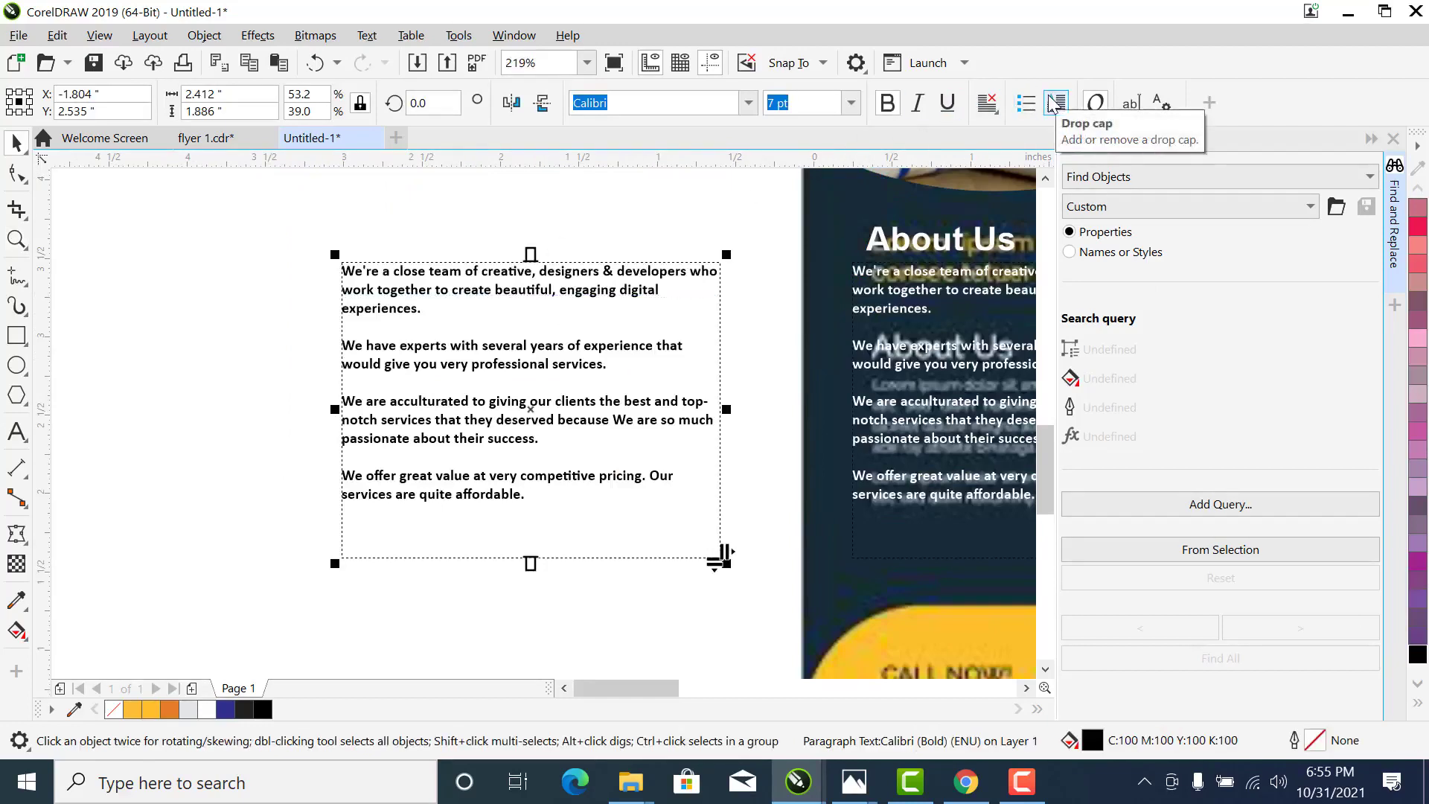
Try Left alignment on the black About Us copy, preview Force Justify, and delete the copy
{"action": "left_click", "coordinate": [987, 108]}
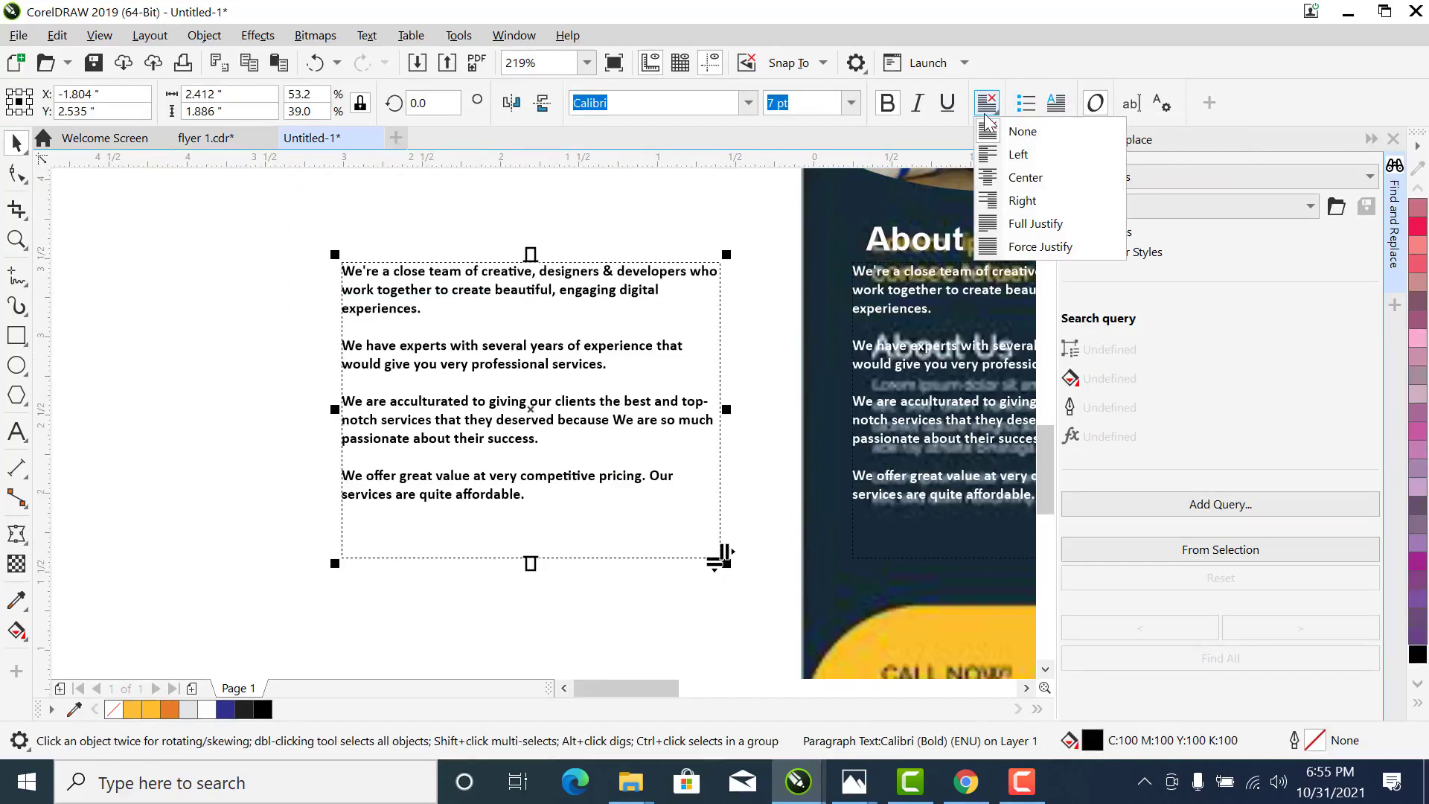
{"action": "left_click", "coordinate": [1013, 154]}
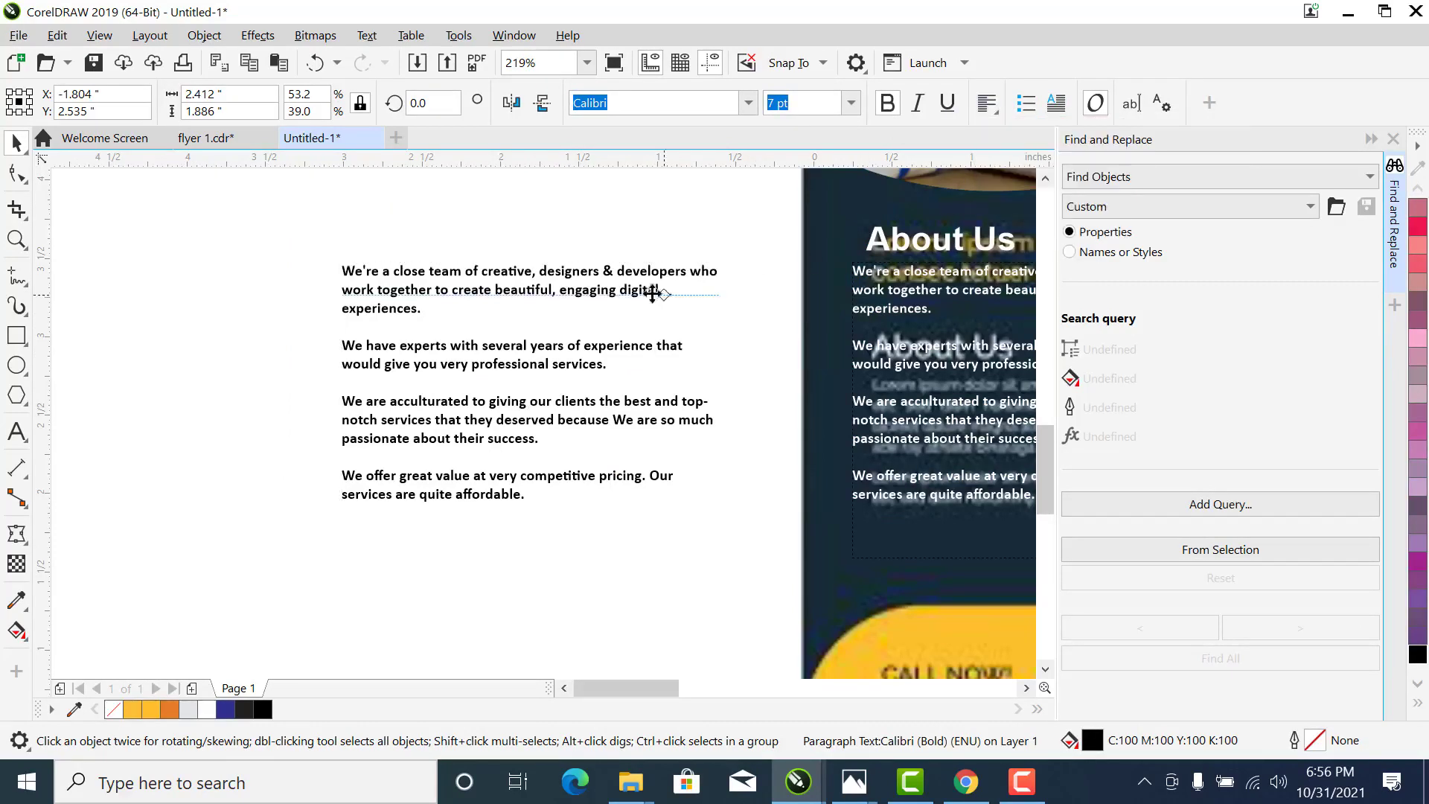
{"action": "left_click", "coordinate": [985, 108]}
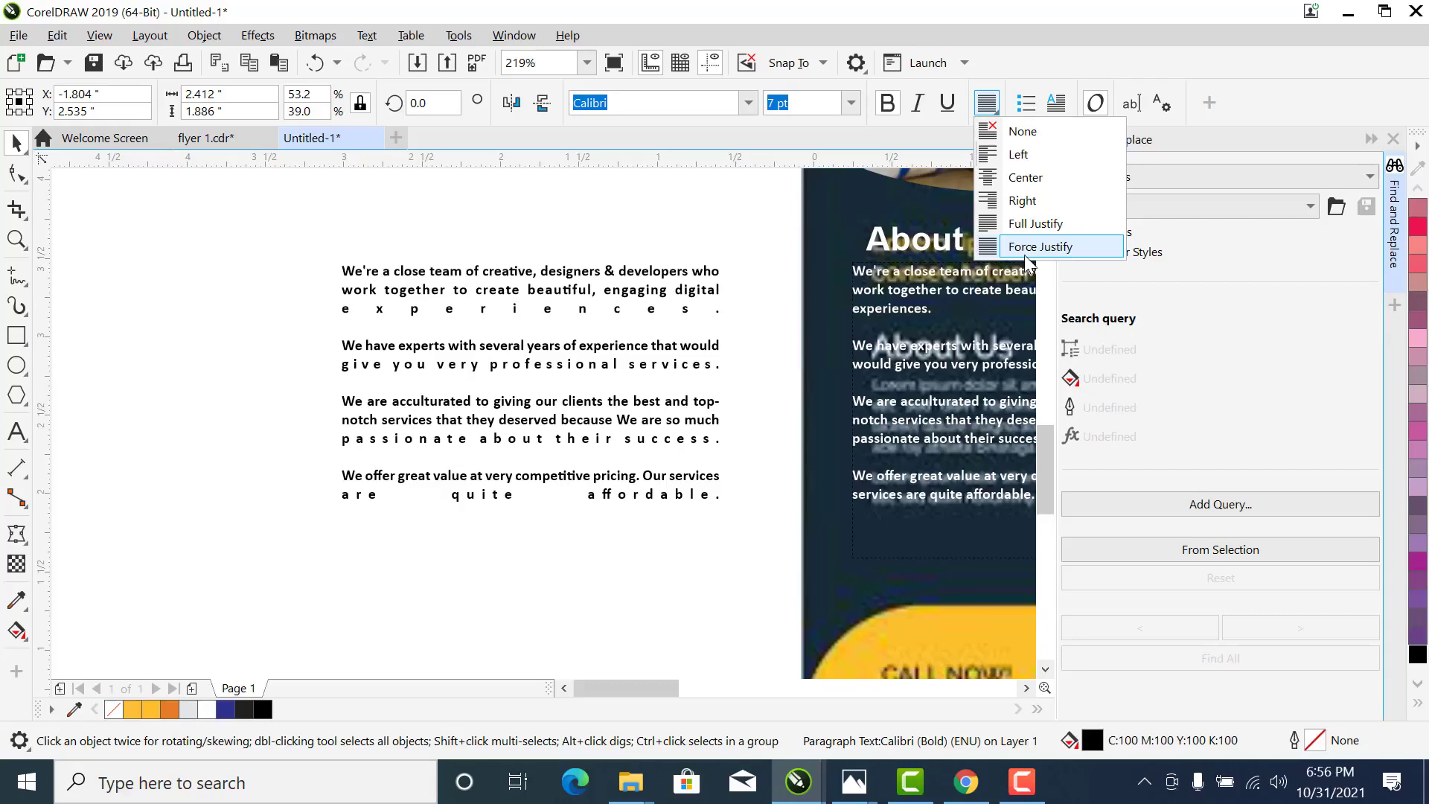
{"action": "left_click", "coordinate": [676, 301]}
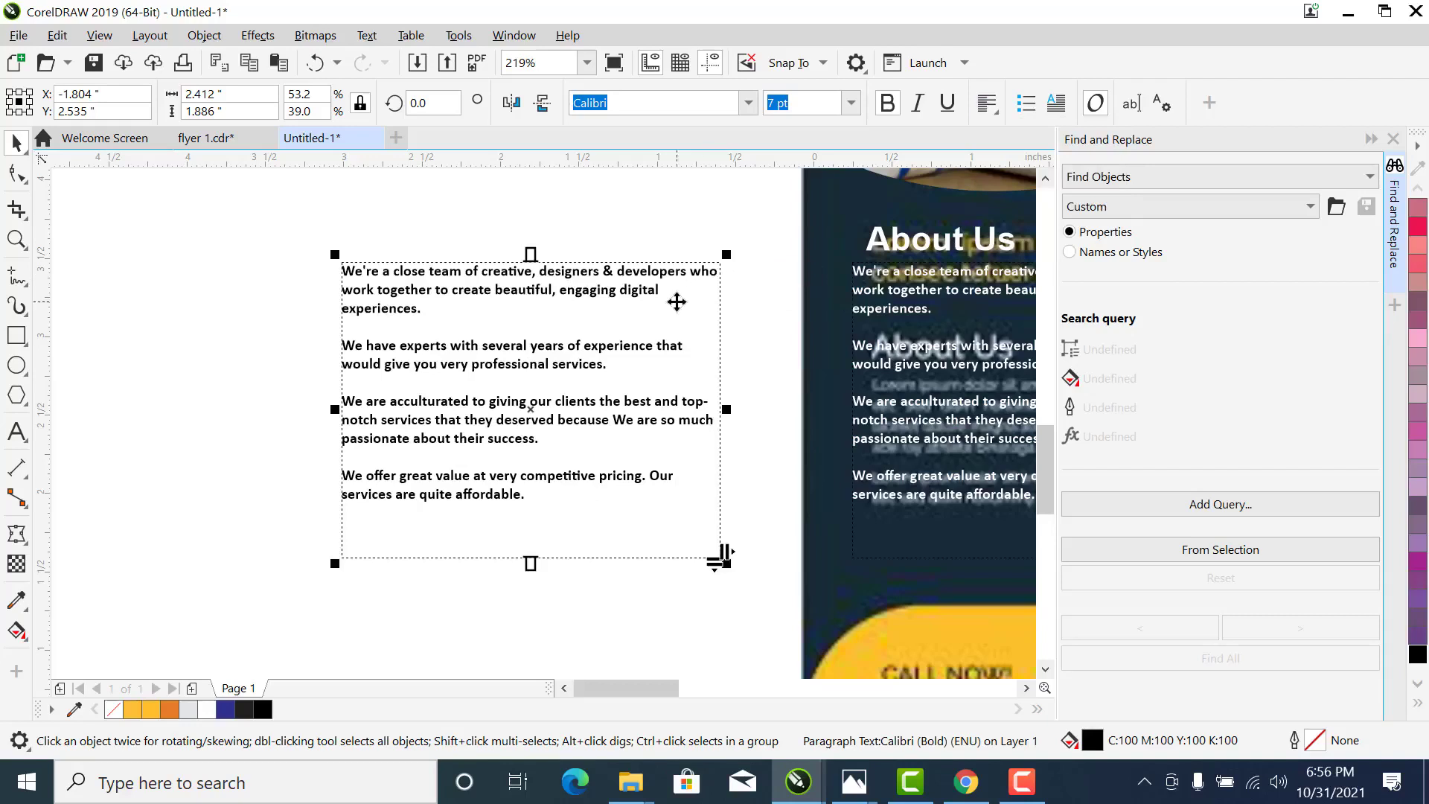
{"action": "left_click", "coordinate": [770, 243]}
{"action": "scroll", "coordinate": [770, 243], "scroll_direction": "down", "scroll_amount": 3}
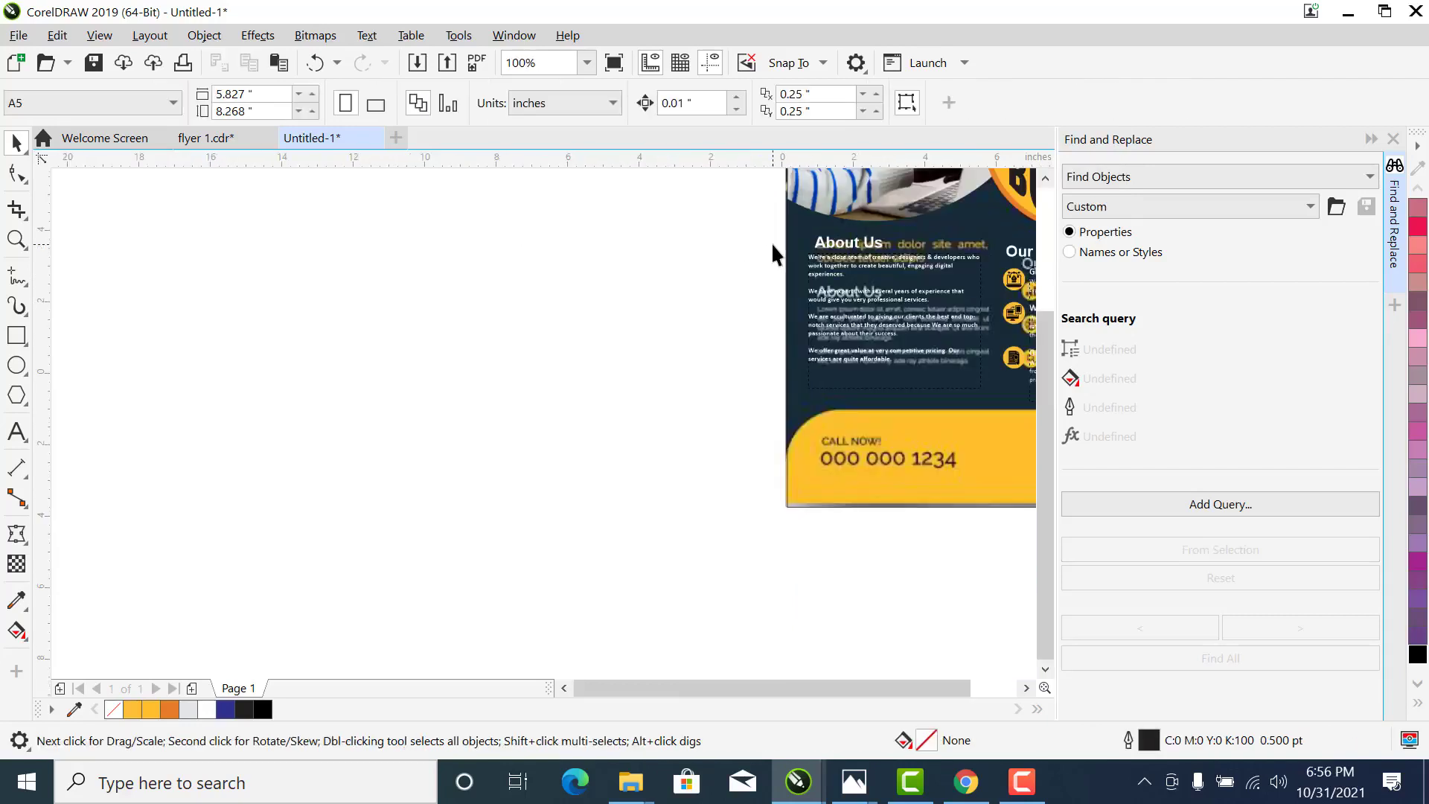
Apply Full Justify alignment to the Our Services paragraph text on the flyer
{"action": "scroll", "coordinate": [771, 242], "scroll_direction": "down", "scroll_amount": 1}
{"action": "key", "text": "z"}
{"action": "left_click", "coordinate": [904, 343]}
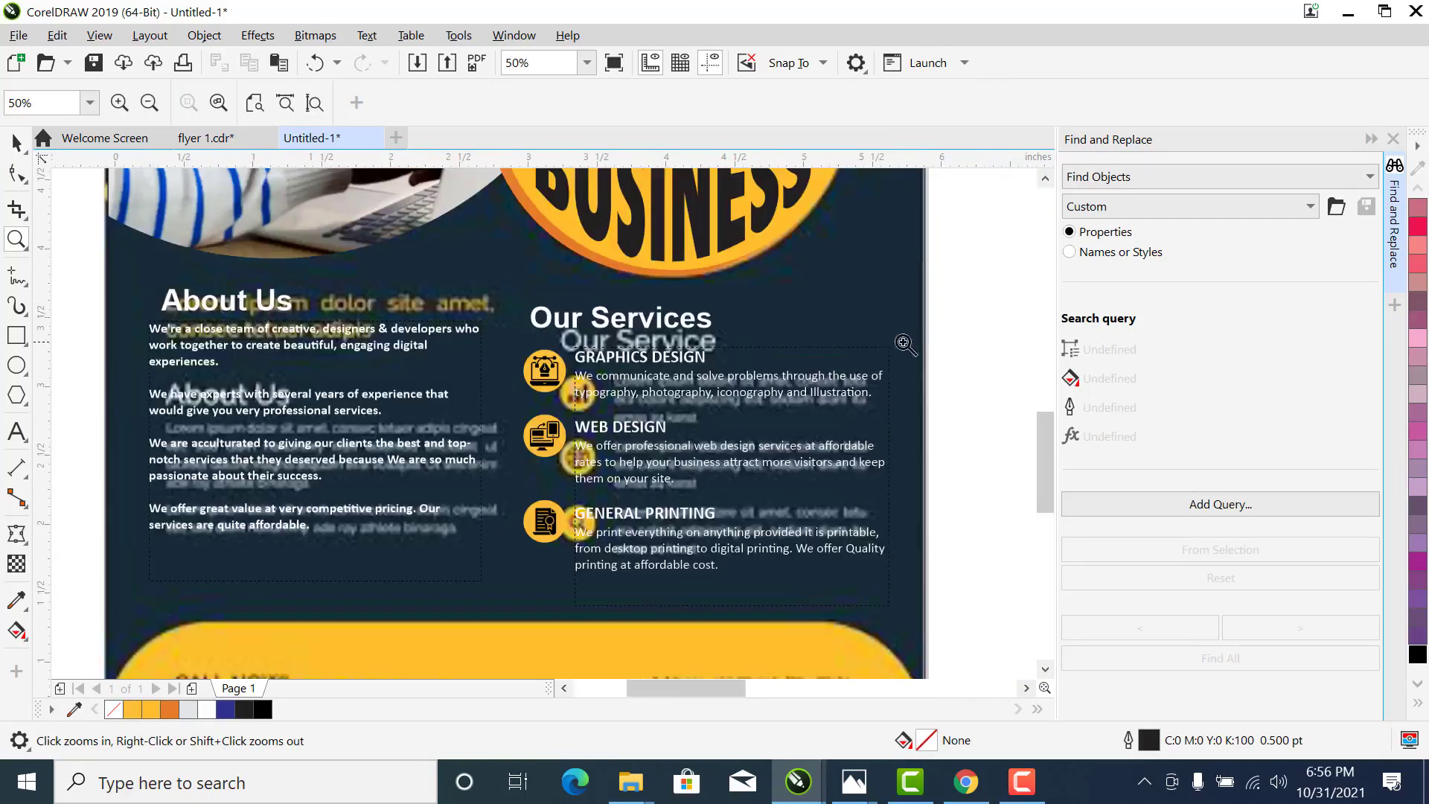
{"action": "key", "text": "space"}
{"action": "left_click", "coordinate": [840, 358]}
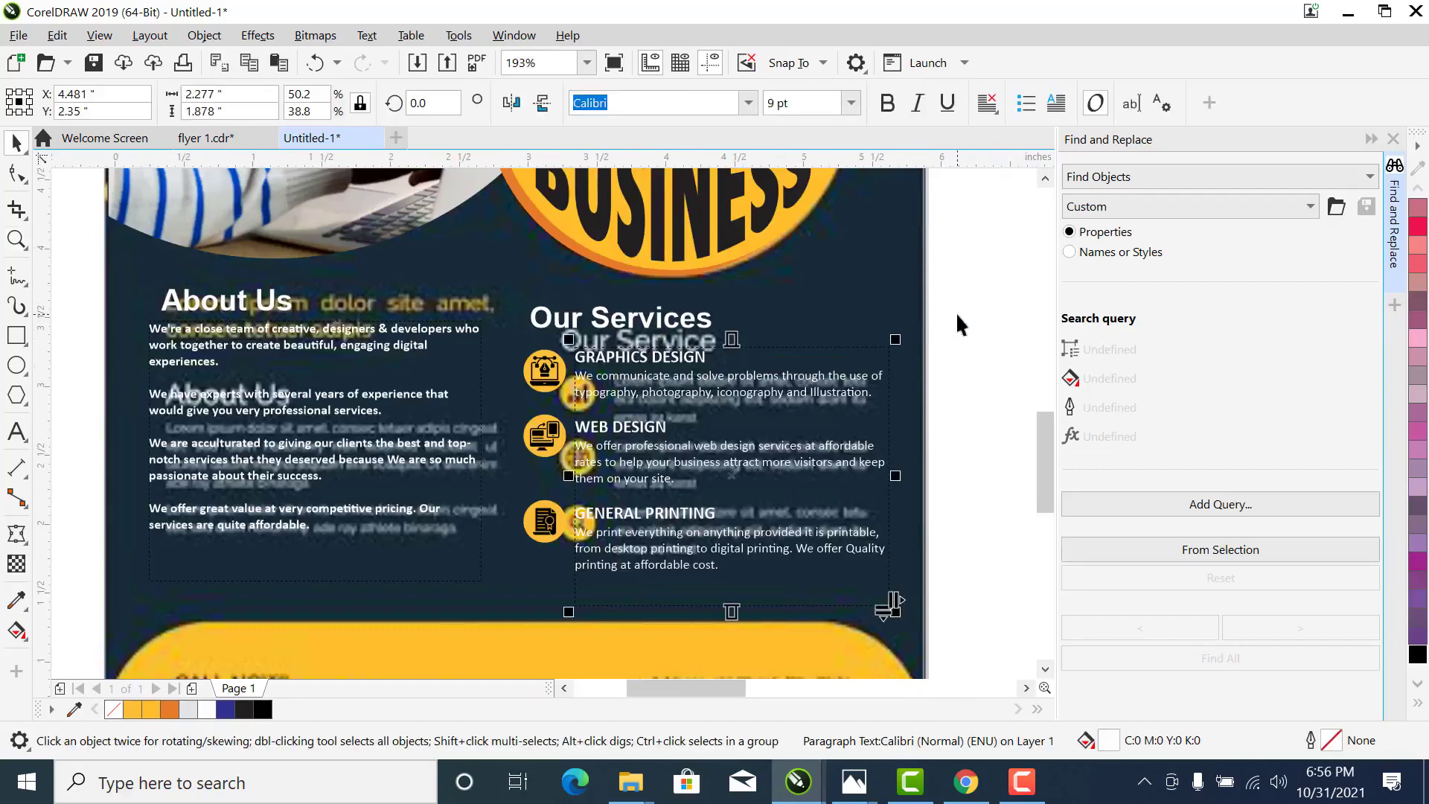
{"action": "left_click", "coordinate": [988, 104]}
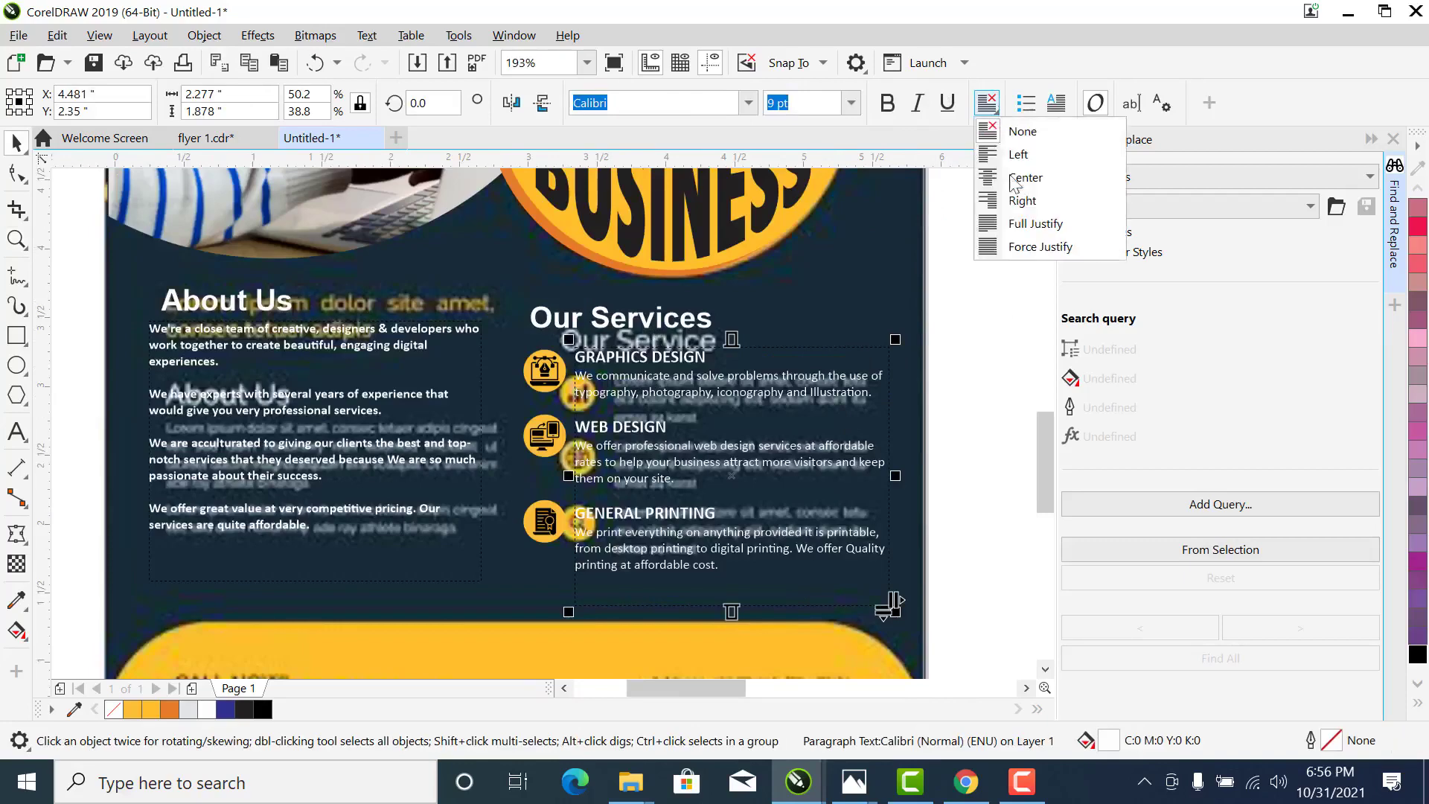
{"action": "left_click", "coordinate": [1020, 225]}
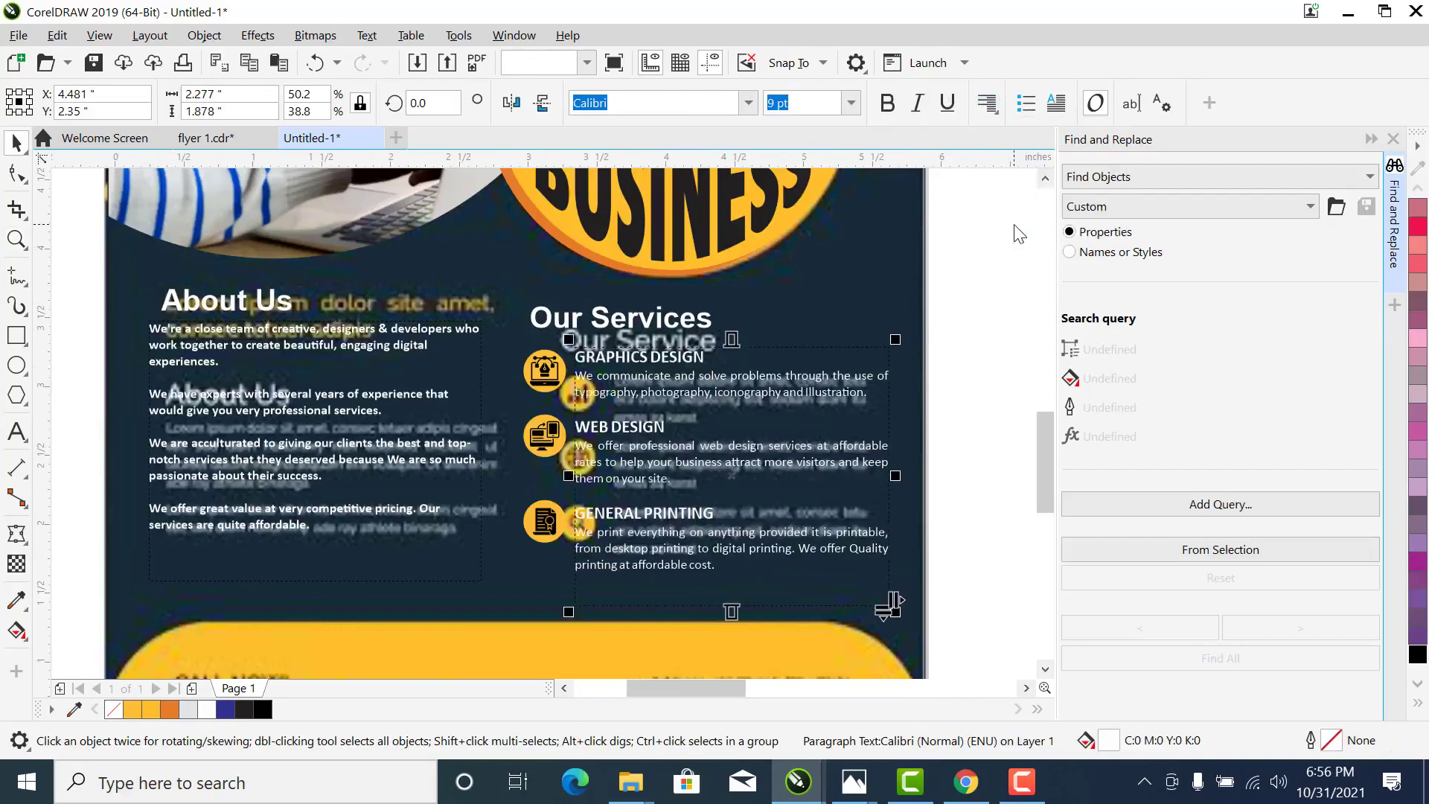
{"action": "left_click", "coordinate": [962, 286]}
Draw a rectangle about 4.80 by 1.48 inches across the CALL NOW! footer area, starting outside the flyer
{"action": "scroll", "coordinate": [962, 286], "scroll_direction": "down", "scroll_amount": 2}
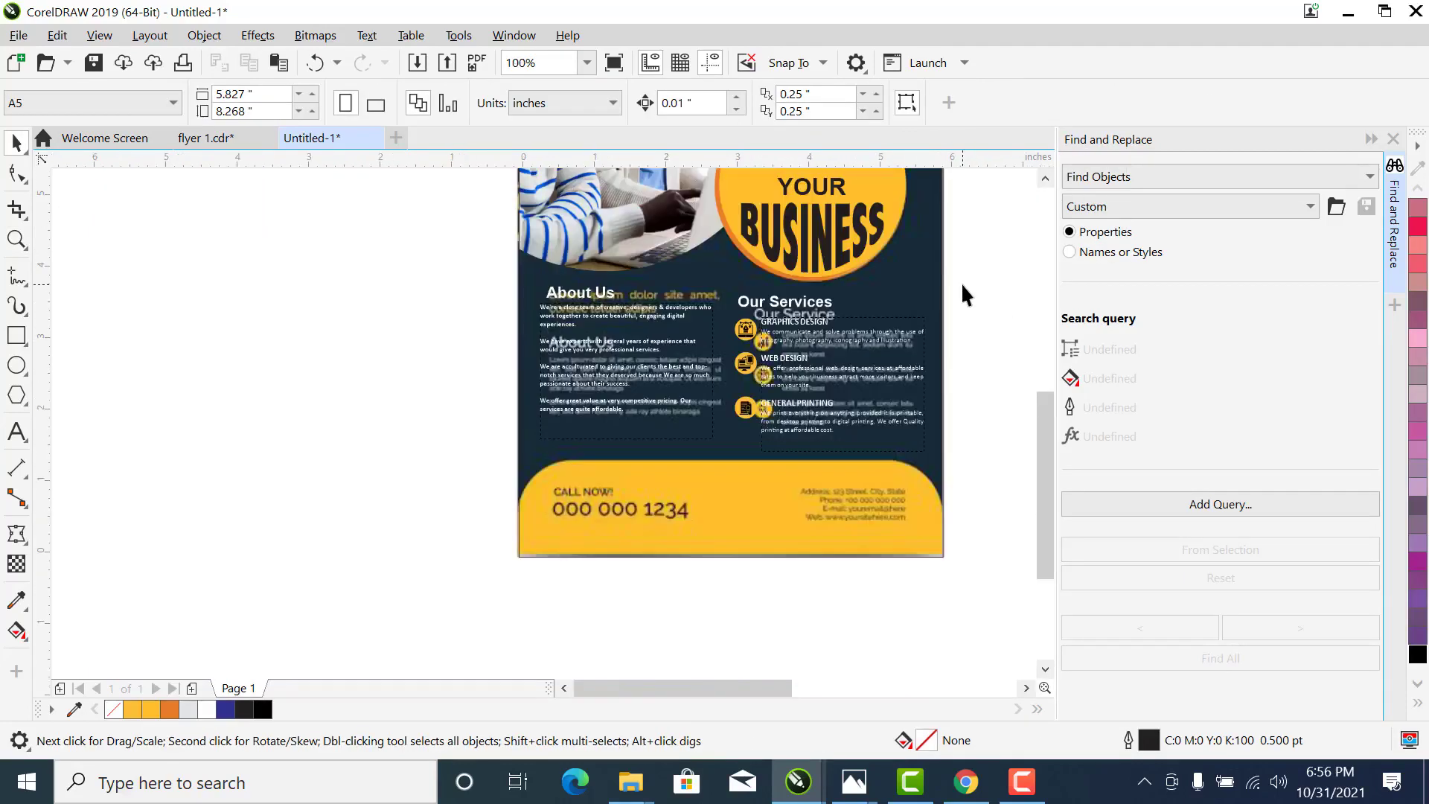
{"action": "scroll", "coordinate": [962, 286], "scroll_direction": "down", "scroll_amount": 2}
{"action": "key", "text": "z"}
{"action": "left_click_drag", "start_coordinate": [662, 307], "coordinate": [1012, 462]}
{"action": "left_click", "coordinate": [695, 456]}
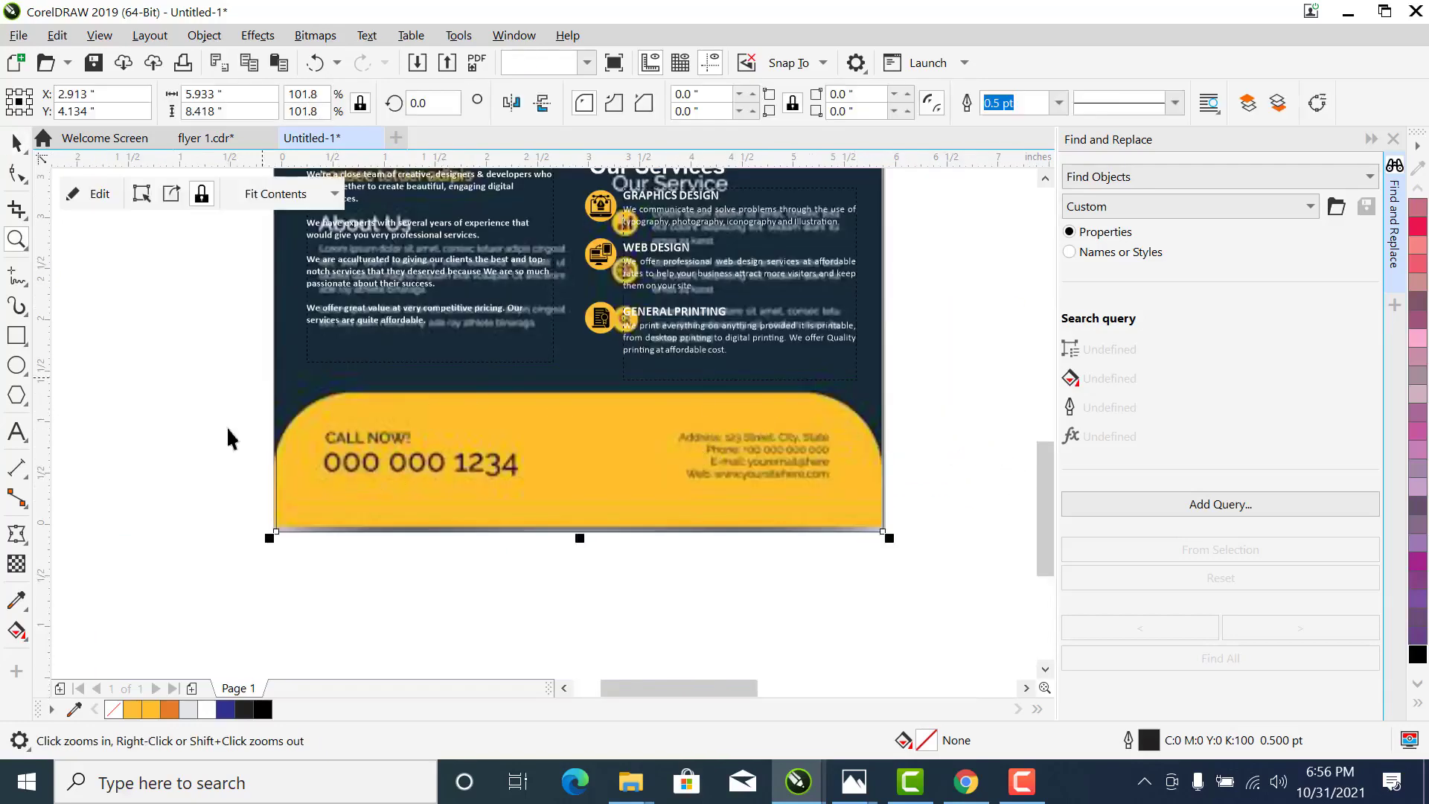
{"action": "key", "text": "space"}
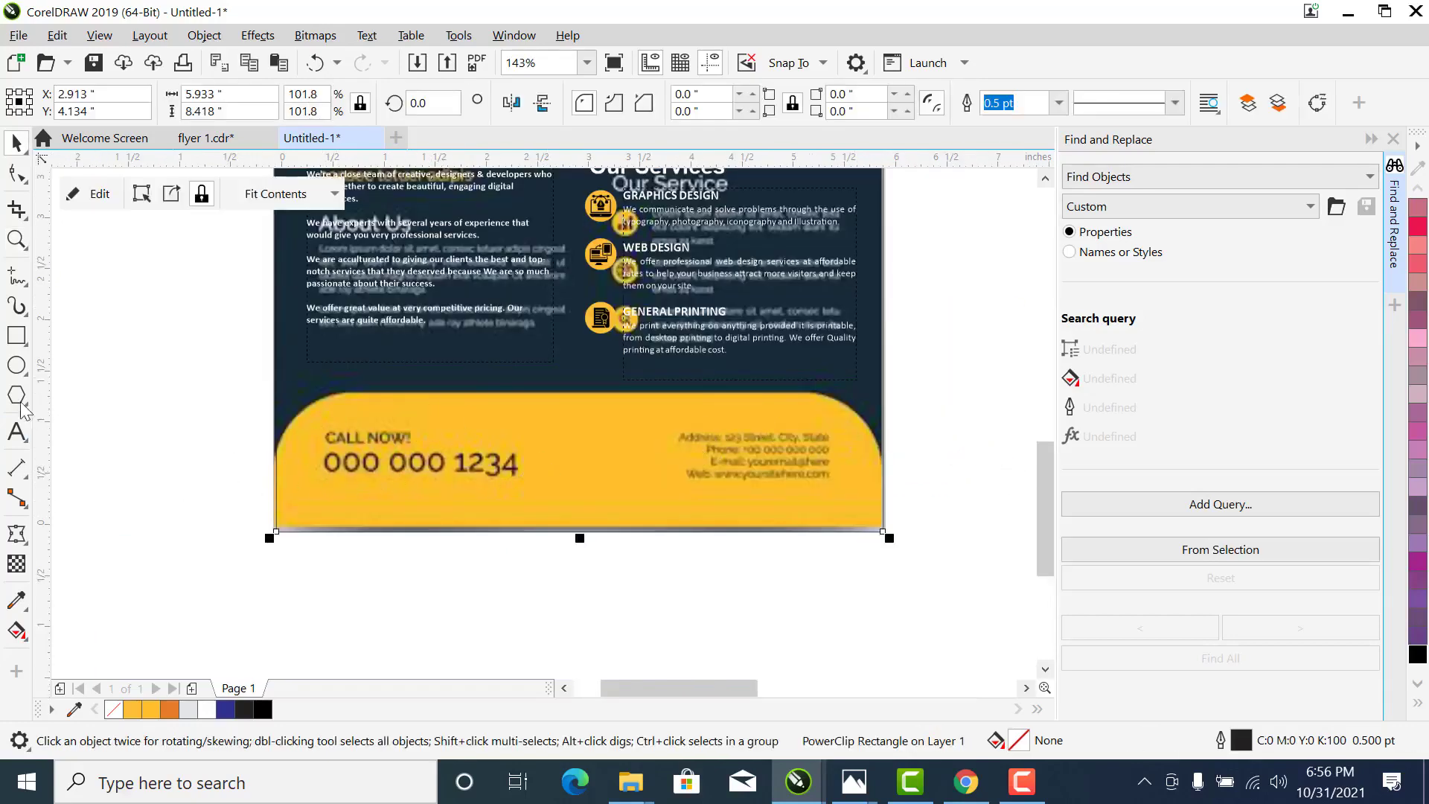
{"action": "left_click", "coordinate": [16, 336]}
{"action": "left_click_drag", "start_coordinate": [129, 337], "coordinate": [621, 488]}
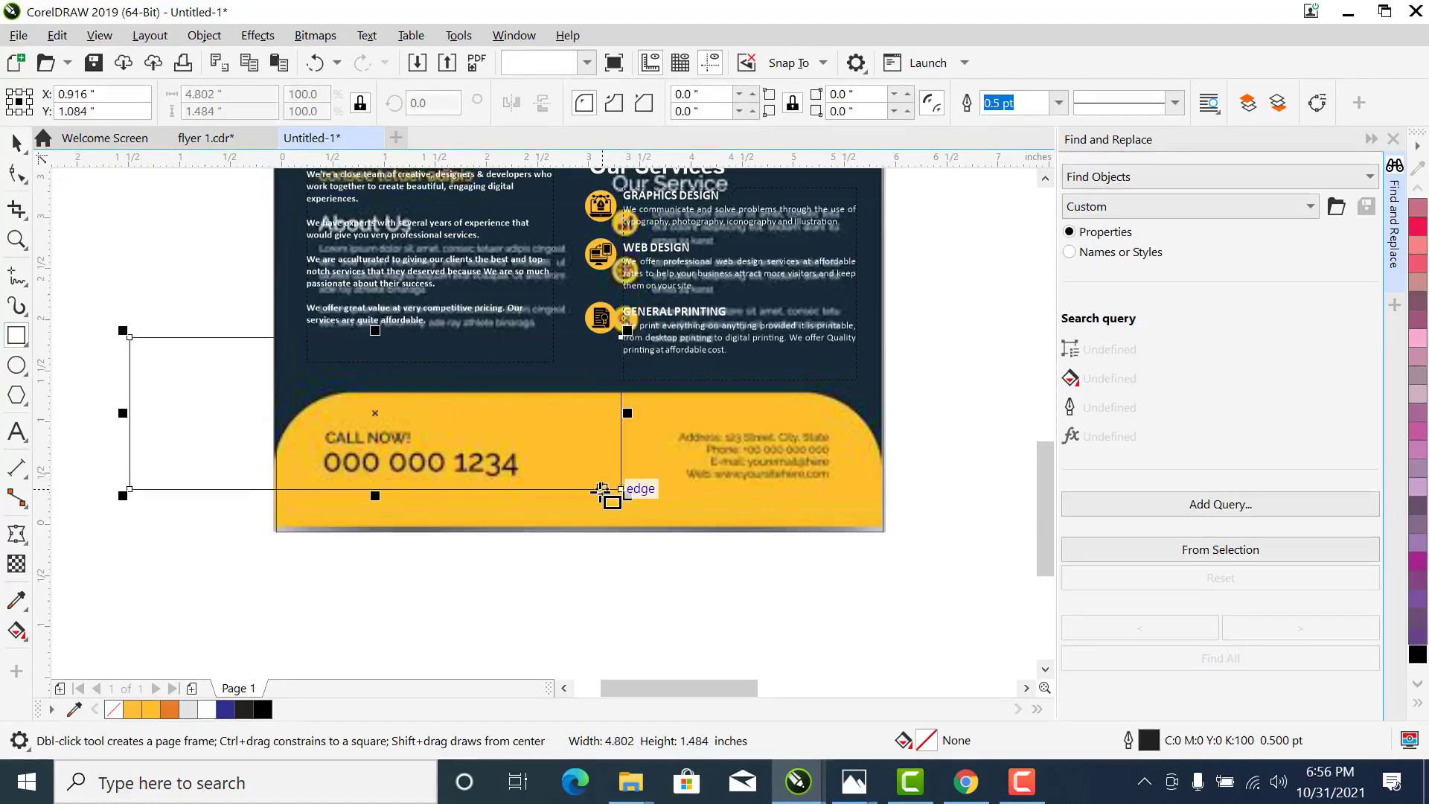
{"action": "key", "text": "space"}
PowerClip the new rectangle inside the flyer's page frame and open the PowerClip contents for editing
{"action": "left_click_drag", "start_coordinate": [191, 395], "coordinate": [811, 407]}
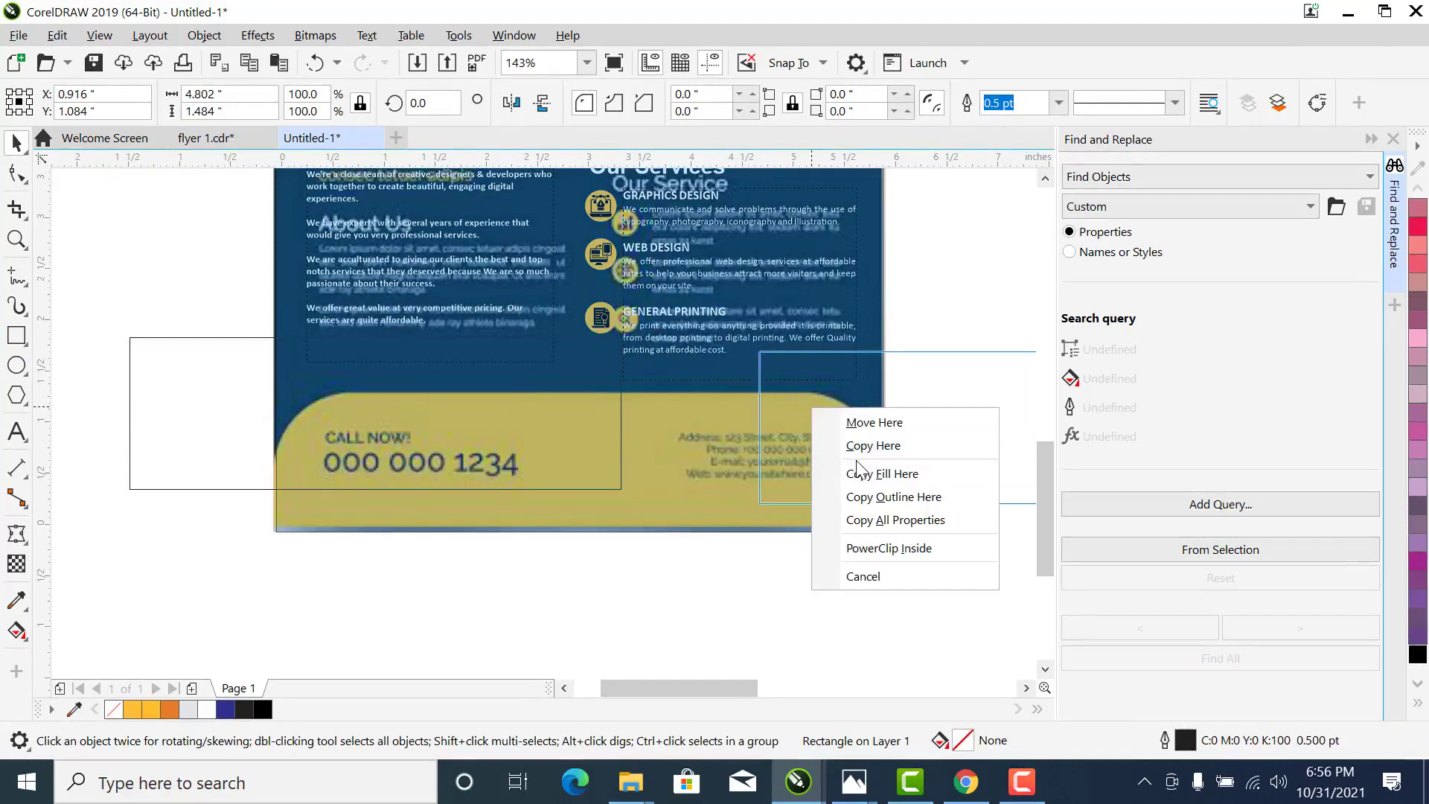
{"action": "left_click", "coordinate": [889, 551]}
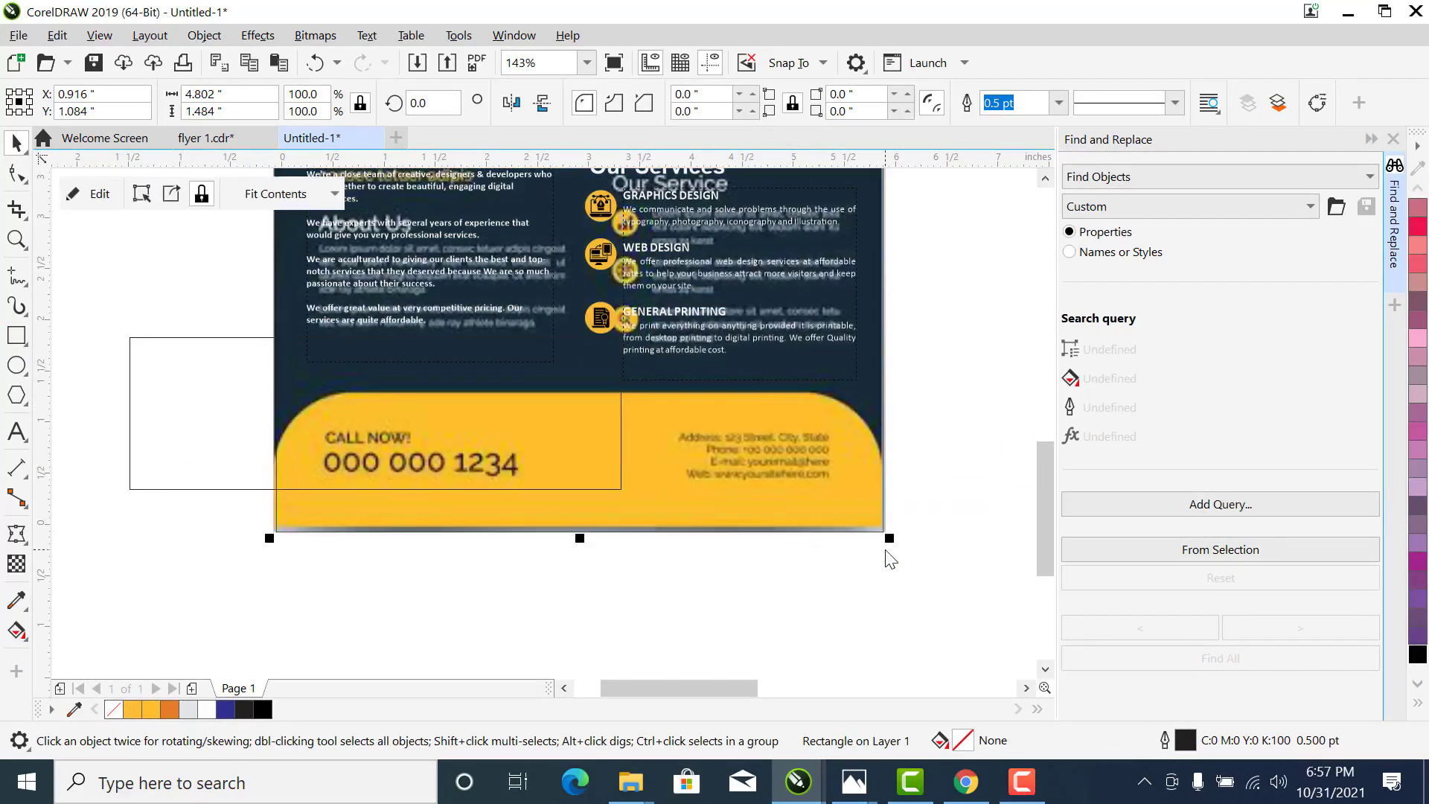
{"action": "right_click", "coordinate": [737, 466]}
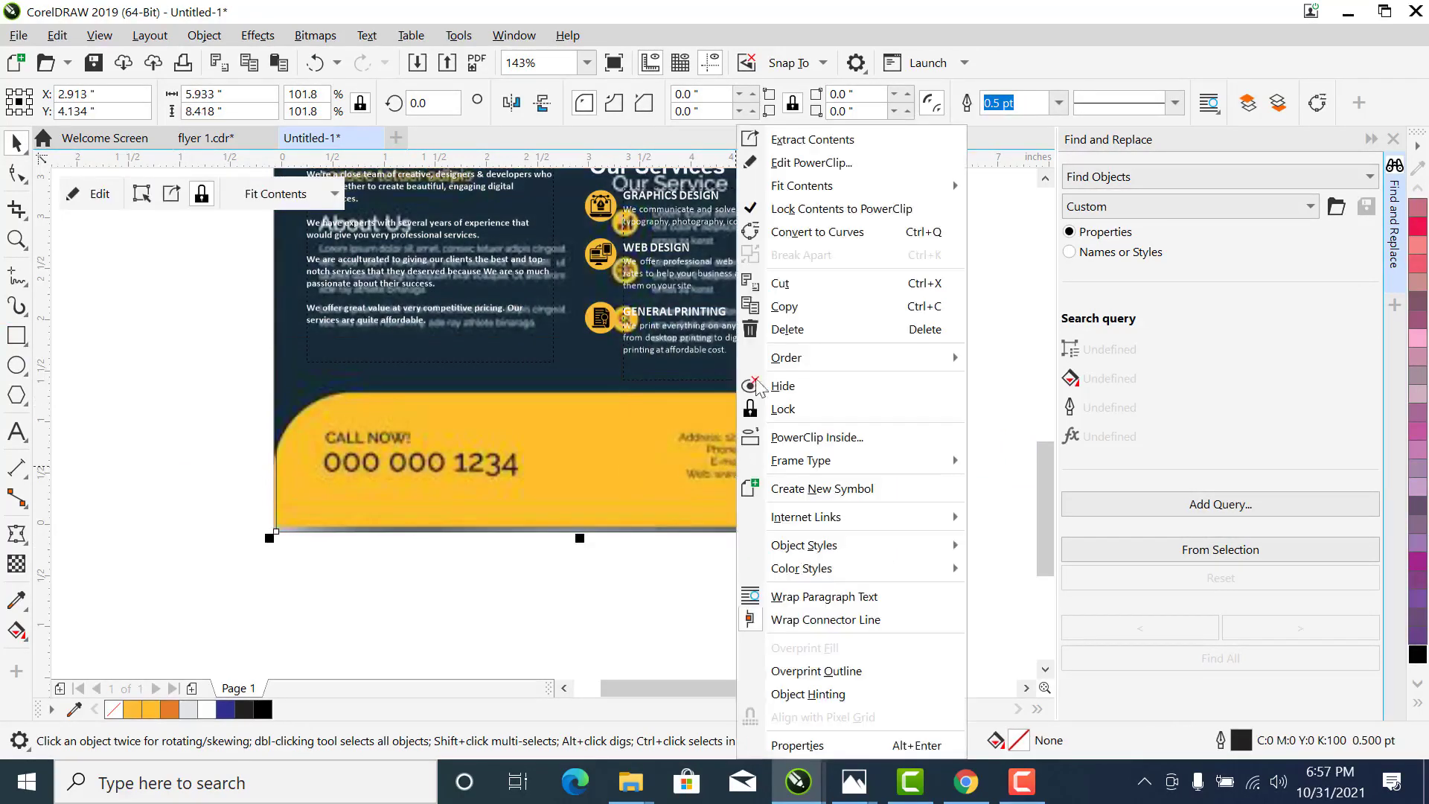
{"action": "left_click", "coordinate": [852, 165]}
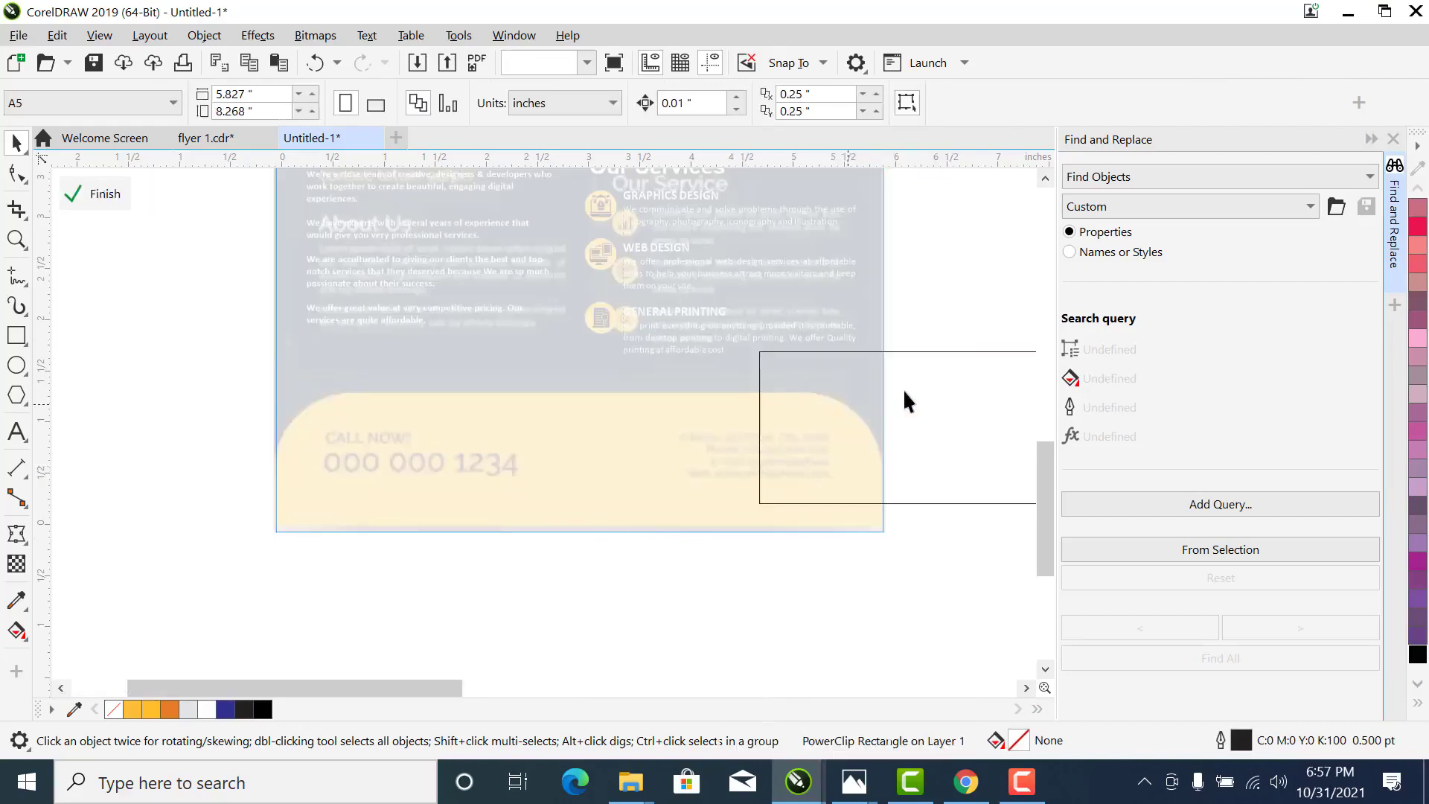
Move the clipped rectangle over the yellow footer and widen it to about 6.21 inches, covering the flyer's full width
{"action": "left_click_drag", "start_coordinate": [909, 382], "coordinate": [411, 417]}
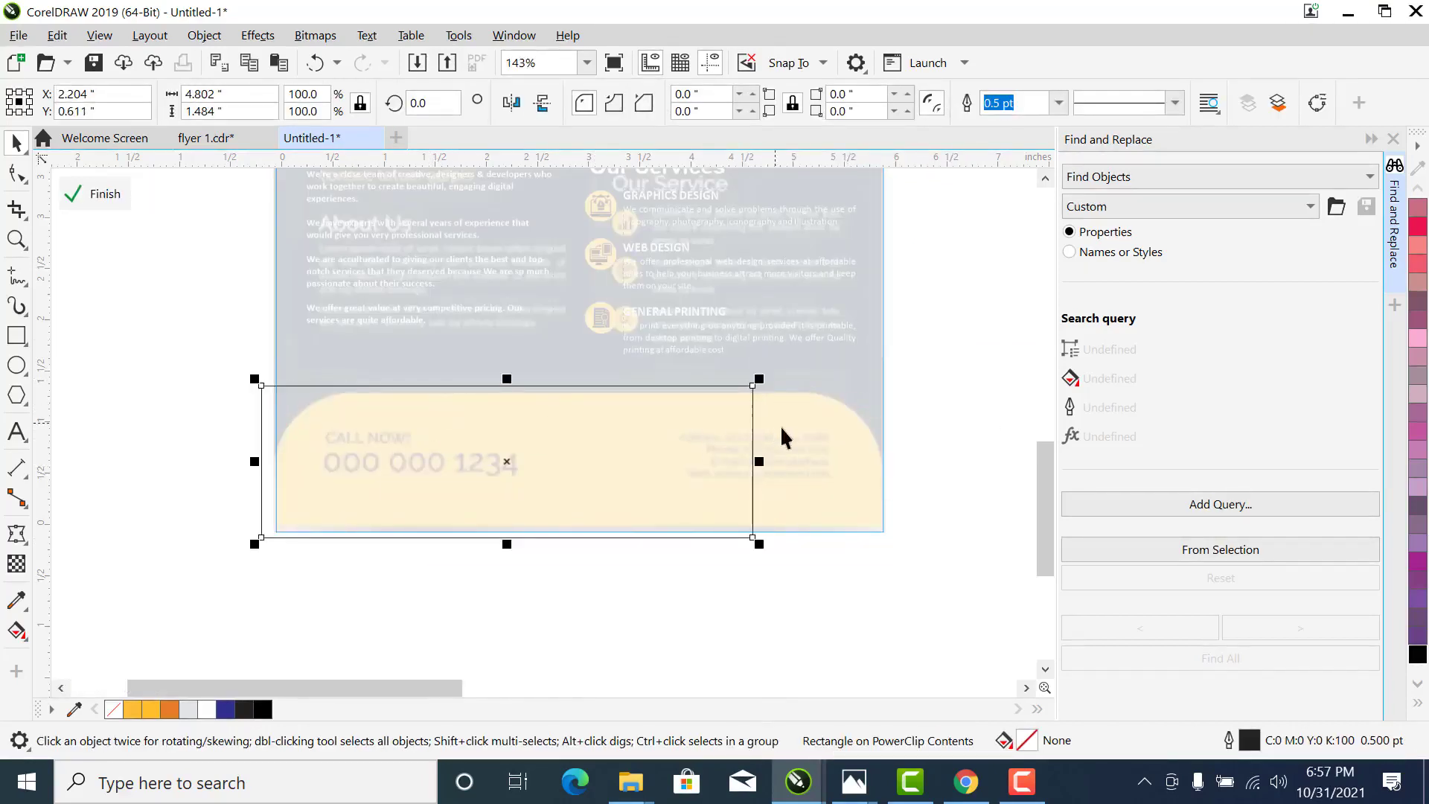
{"action": "left_click_drag", "start_coordinate": [760, 461], "coordinate": [897, 460]}
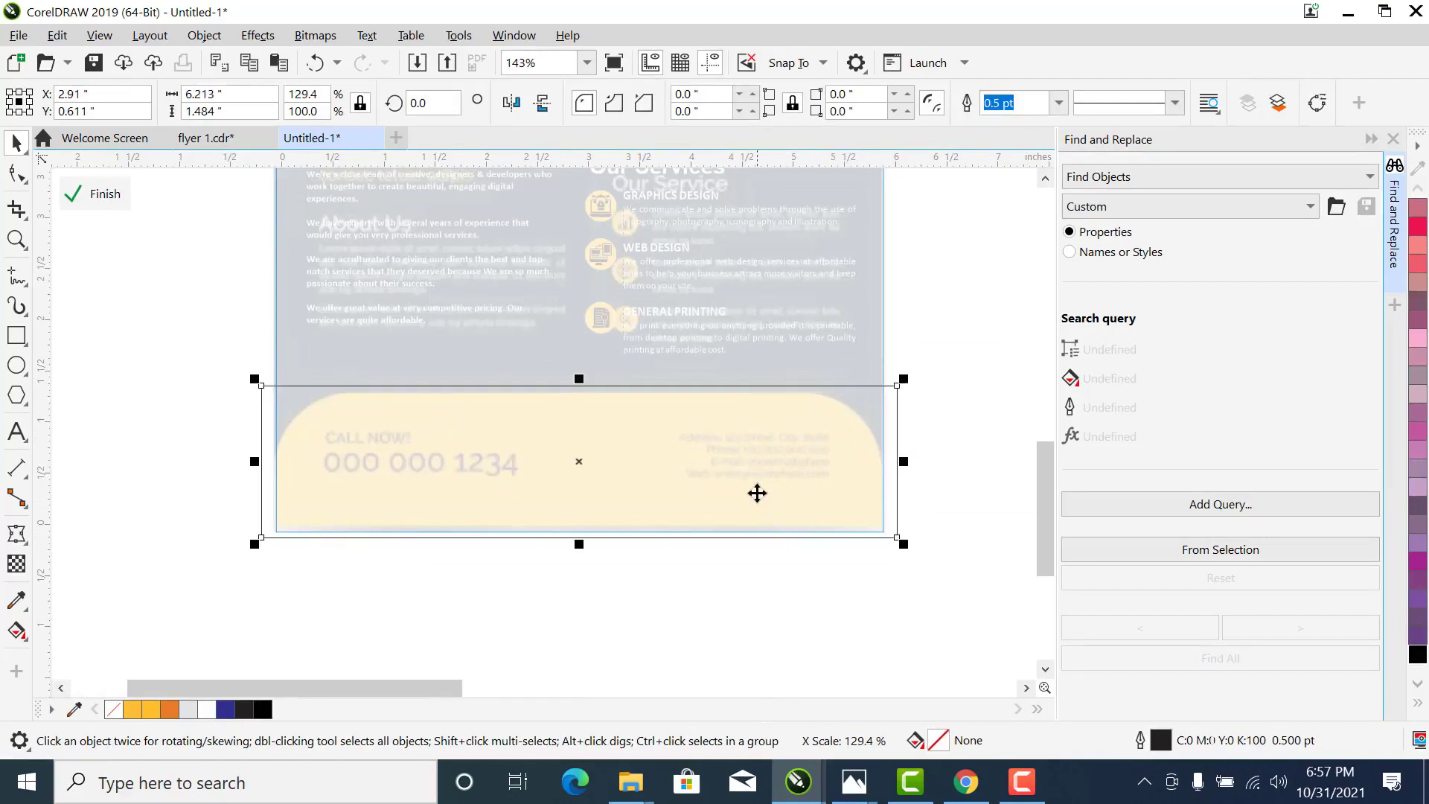
{"action": "left_click_drag", "start_coordinate": [758, 480], "coordinate": [759, 485]}
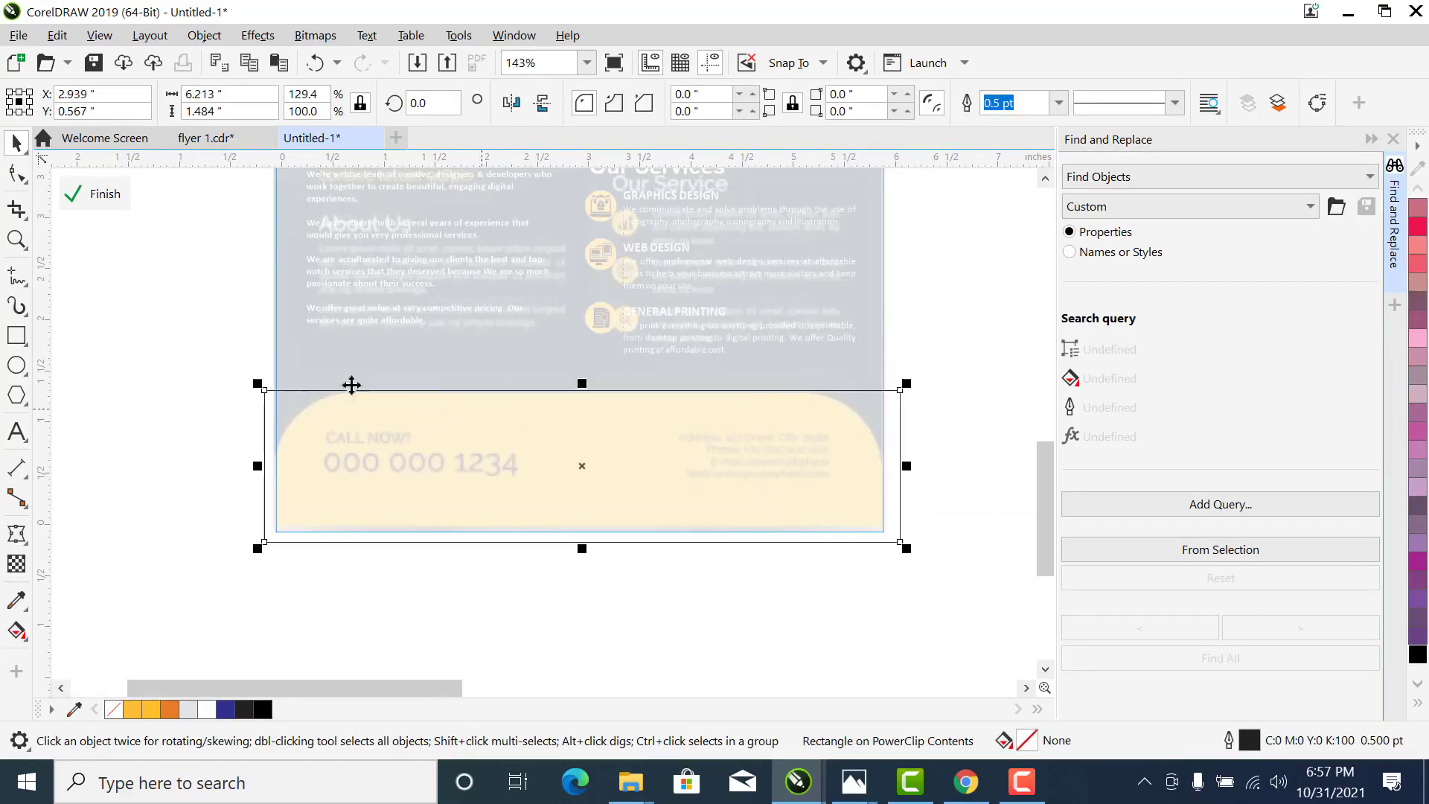
Round all corners of the footer rectangle to a radius of about 0.74 inches with the Shape tool
{"action": "left_click", "coordinate": [17, 177]}
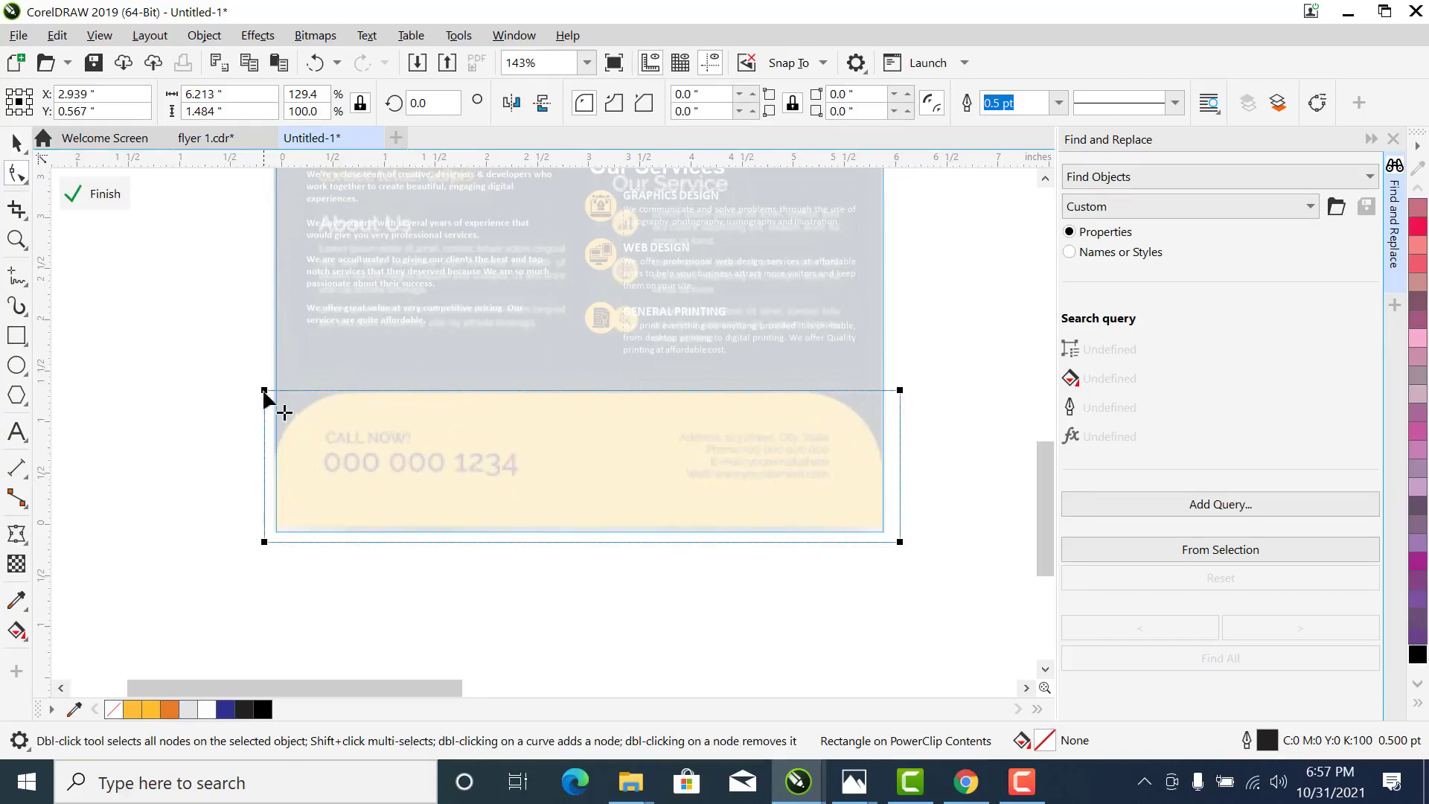
{"action": "left_click_drag", "start_coordinate": [265, 393], "coordinate": [398, 387]}
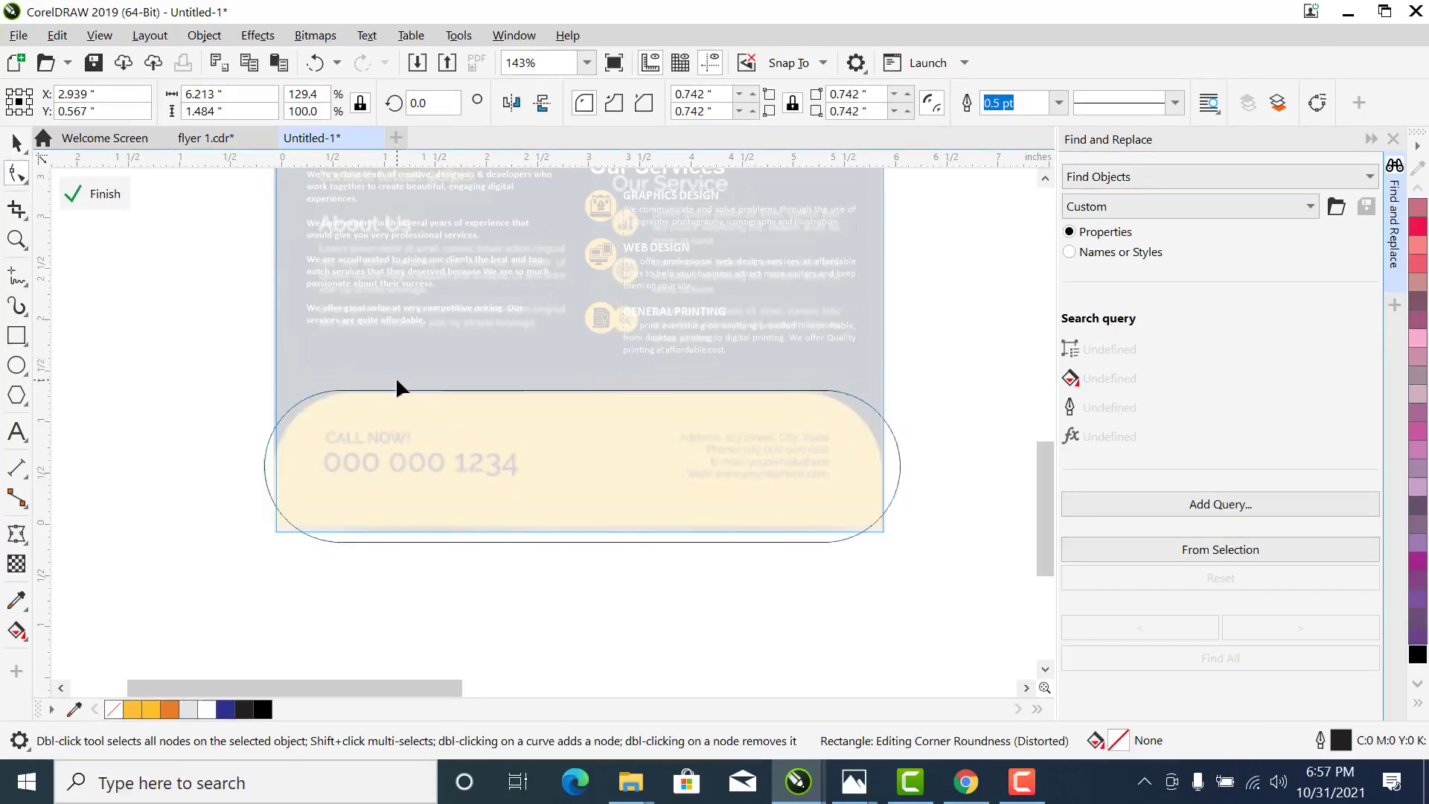
{"action": "key", "text": "space"}
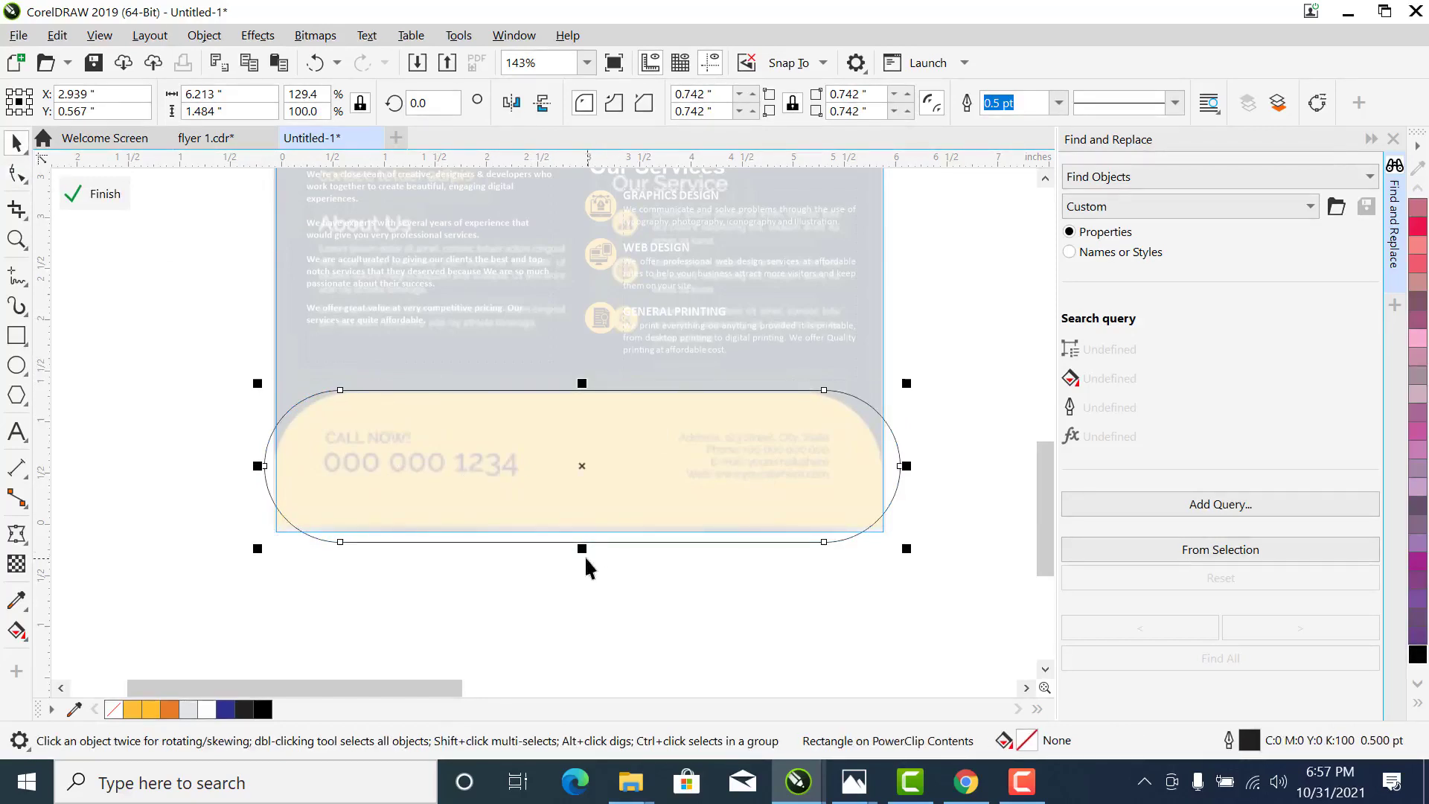
Resize the rounded footer shape to about 6.19 by 2.10 inches so its upper curves match the reference footer
{"action": "left_click_drag", "start_coordinate": [581, 549], "coordinate": [584, 601]}
{"action": "mouse_move", "coordinate": [906, 491]}
{"action": "left_mouse_down"}
{"action": "mouse_move", "coordinate": [899, 508]}
{"action": "mouse_move", "coordinate": [899, 493]}
{"action": "left_mouse_up"}
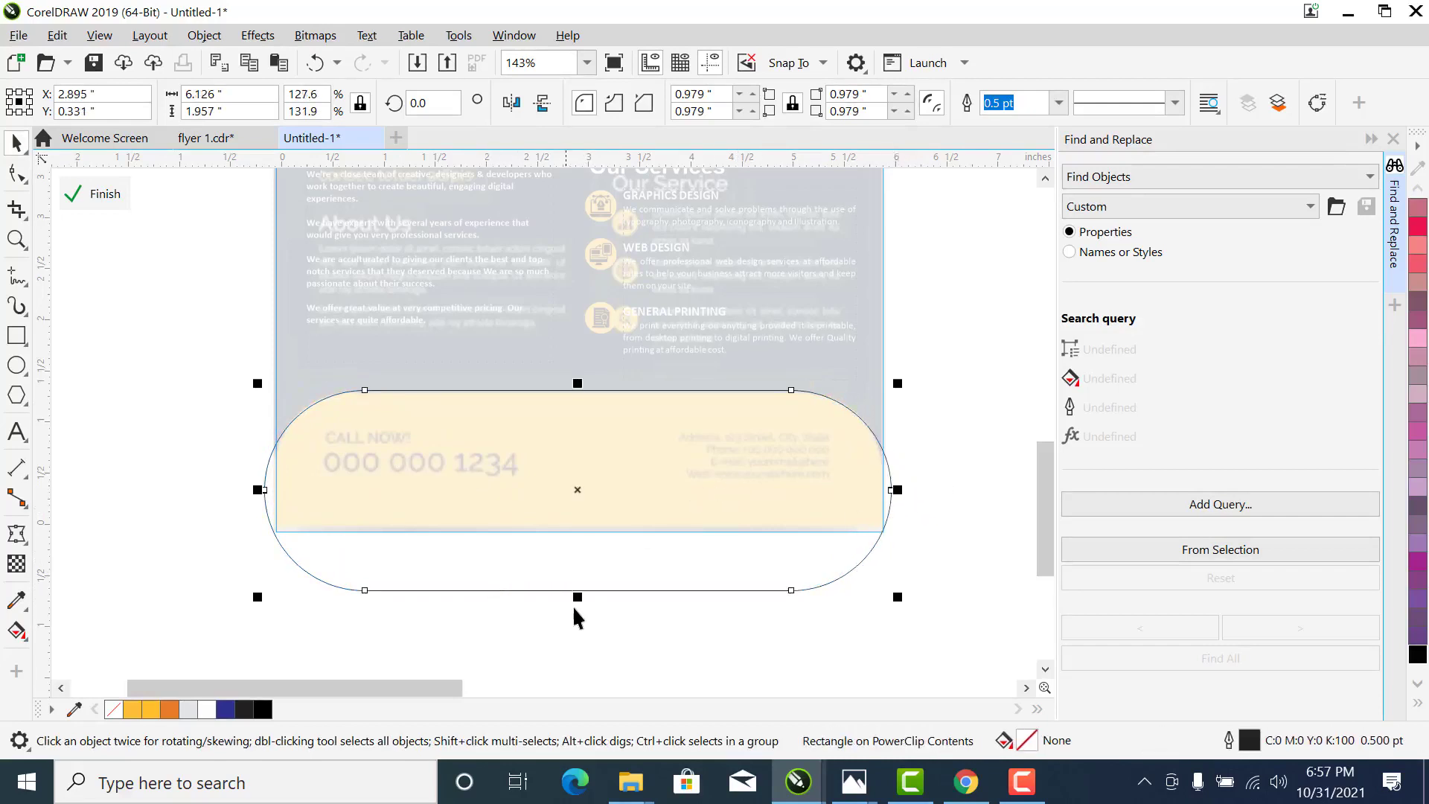
{"action": "left_click_drag", "start_coordinate": [577, 597], "coordinate": [581, 613]}
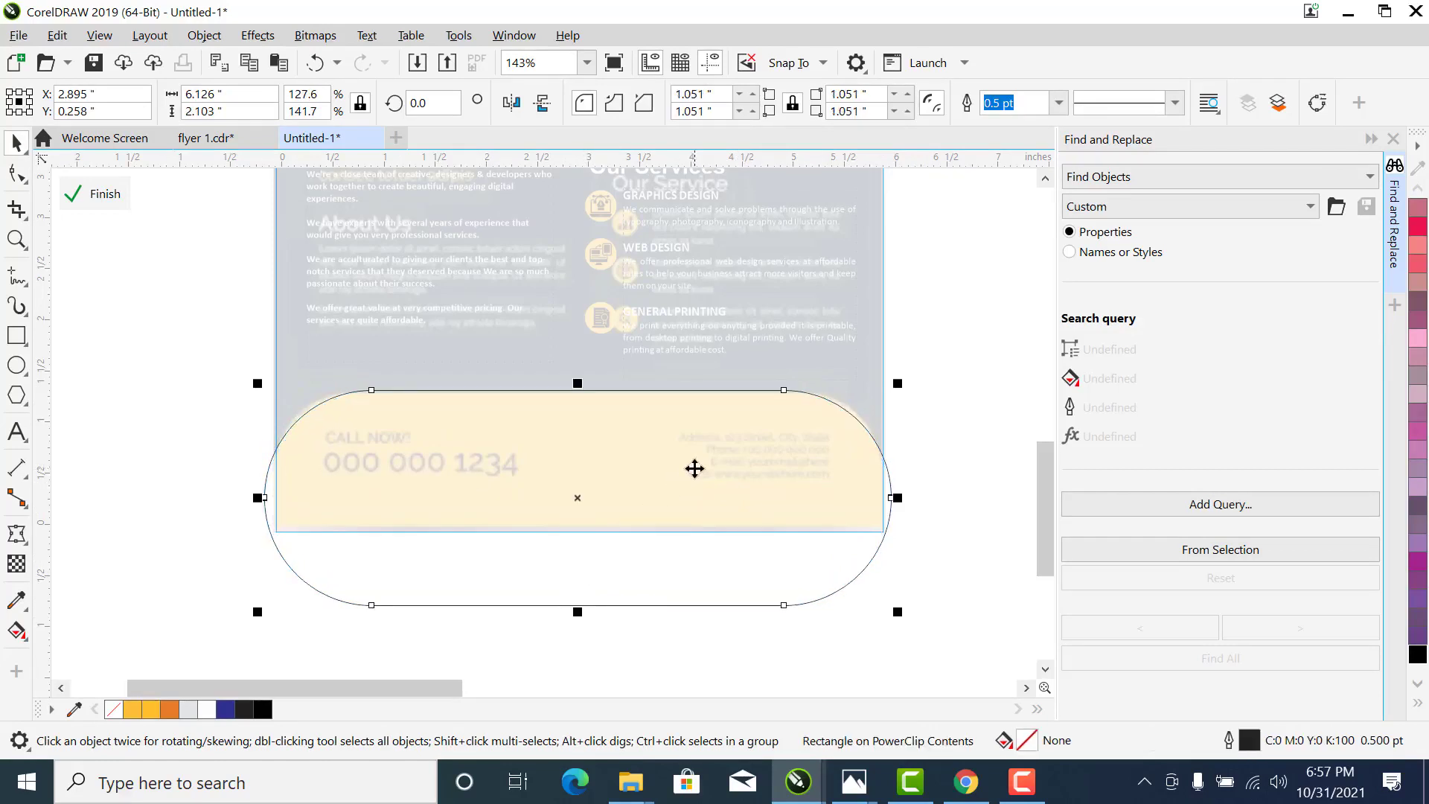
{"action": "left_click_drag", "start_coordinate": [694, 468], "coordinate": [692, 469]}
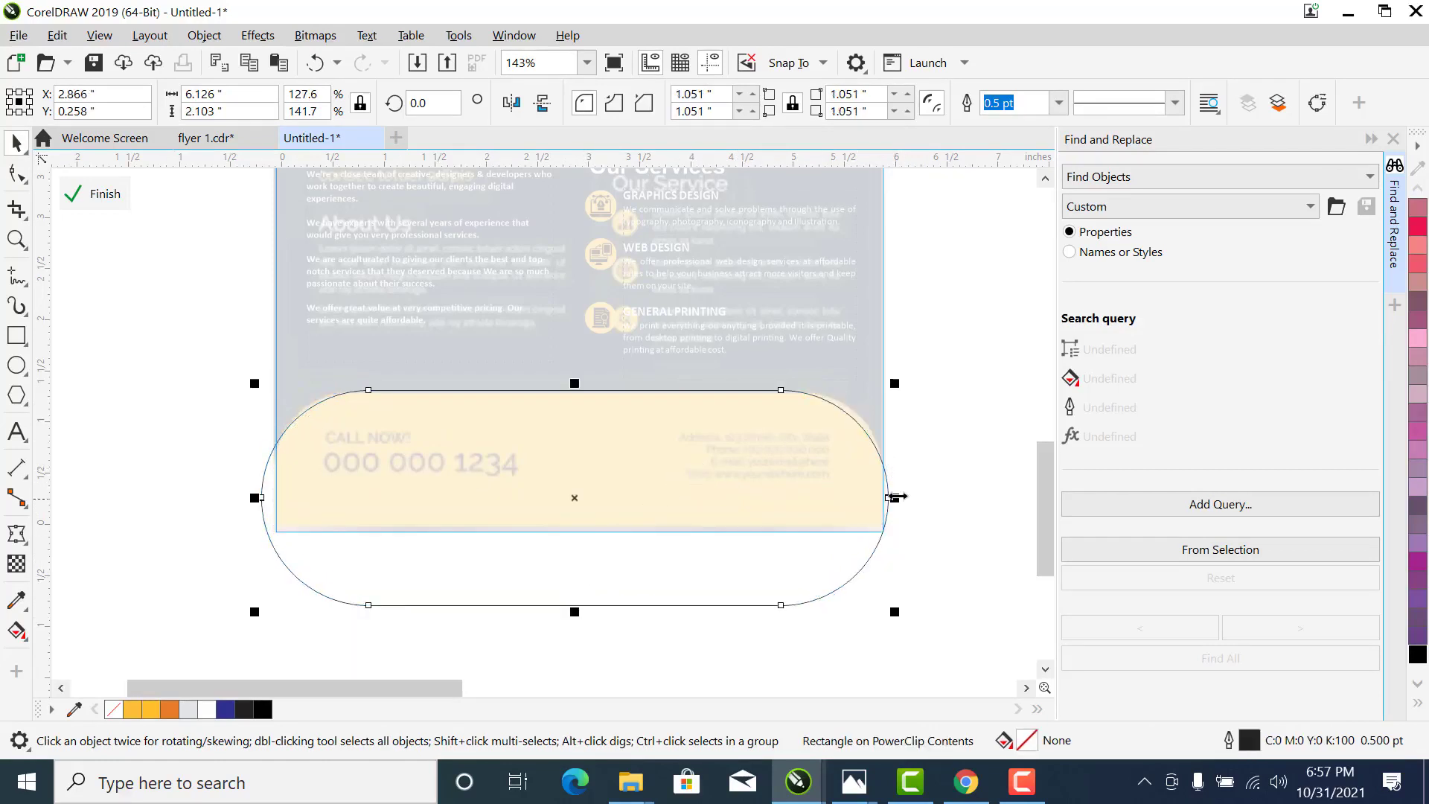
{"action": "left_click_drag", "start_coordinate": [893, 497], "coordinate": [906, 496]}
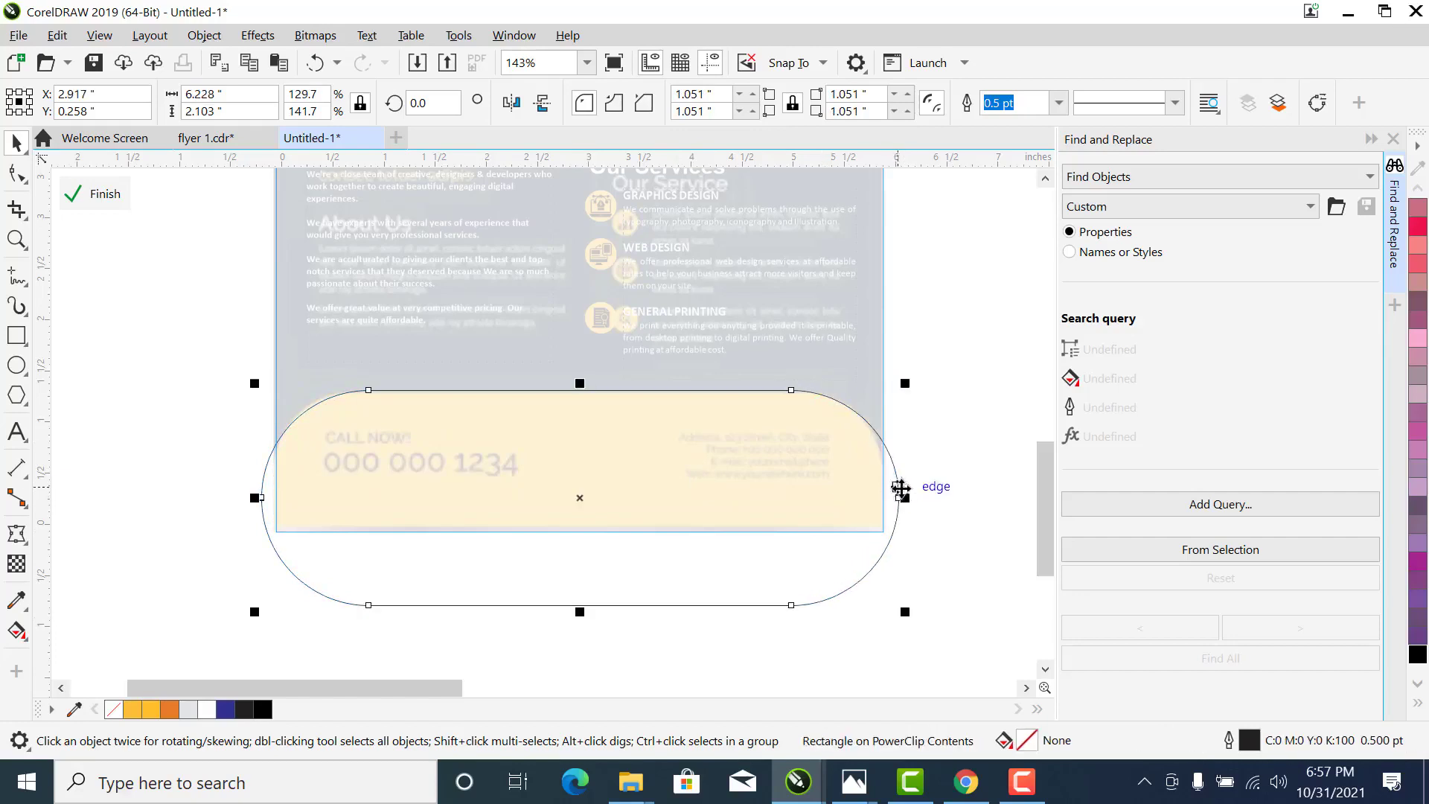
{"action": "key", "text": "z"}
{"action": "left_click", "coordinate": [856, 480]}
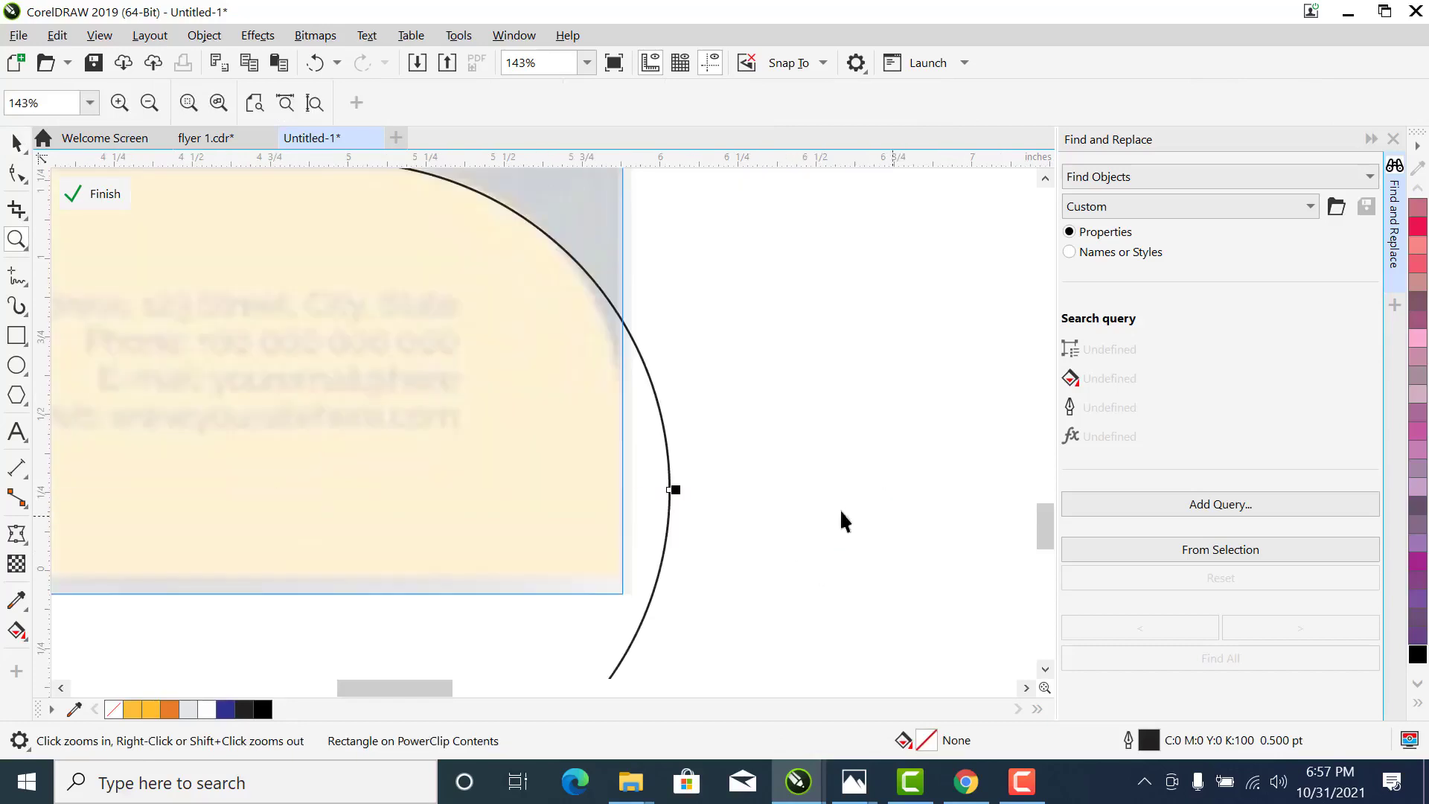
{"action": "key", "text": "space"}
{"action": "left_click_drag", "start_coordinate": [676, 488], "coordinate": [663, 489]}
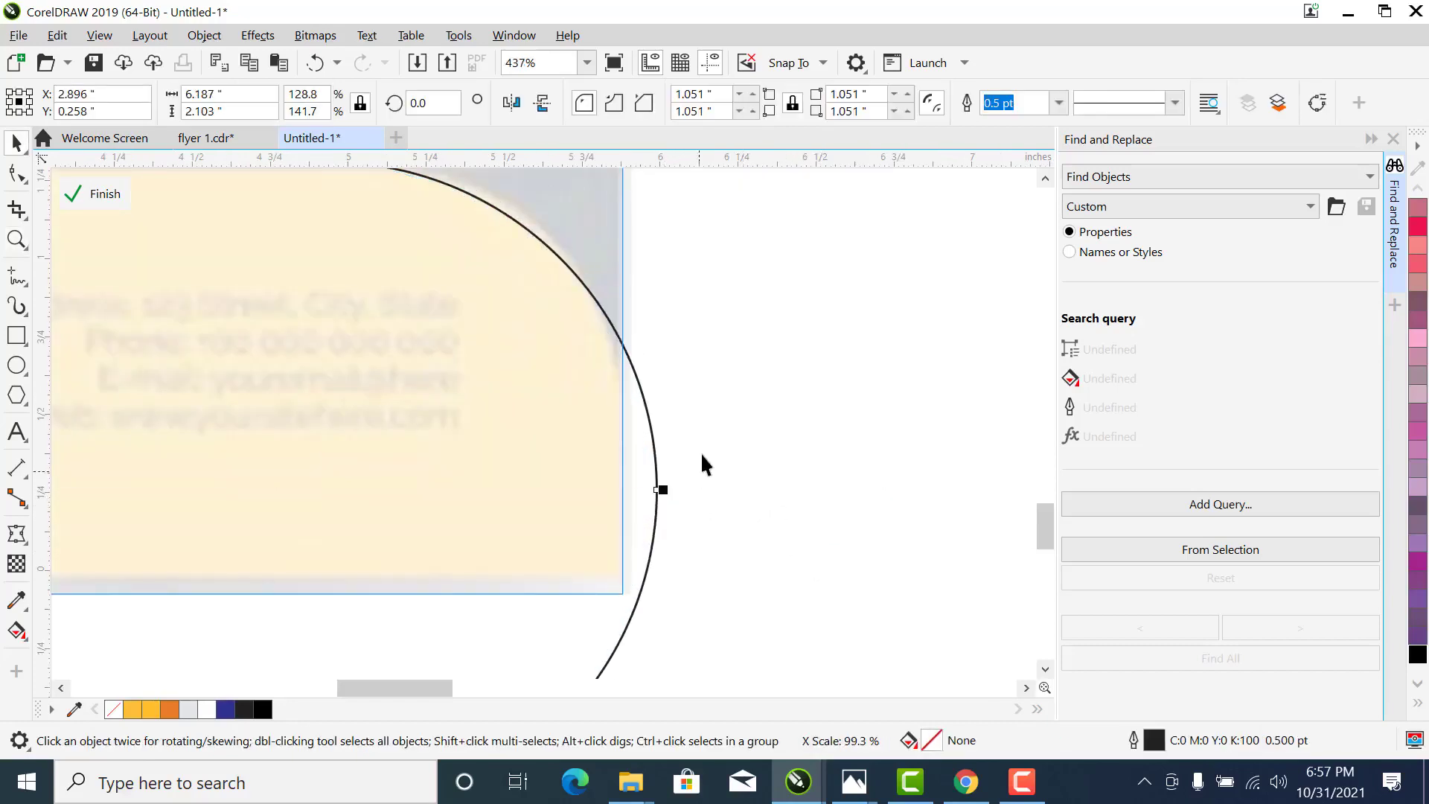
Fill the rounded footer shape with yellow-orange R253 G192 B42 and remove its outline
{"action": "scroll", "coordinate": [701, 449], "scroll_direction": "down", "scroll_amount": 5}
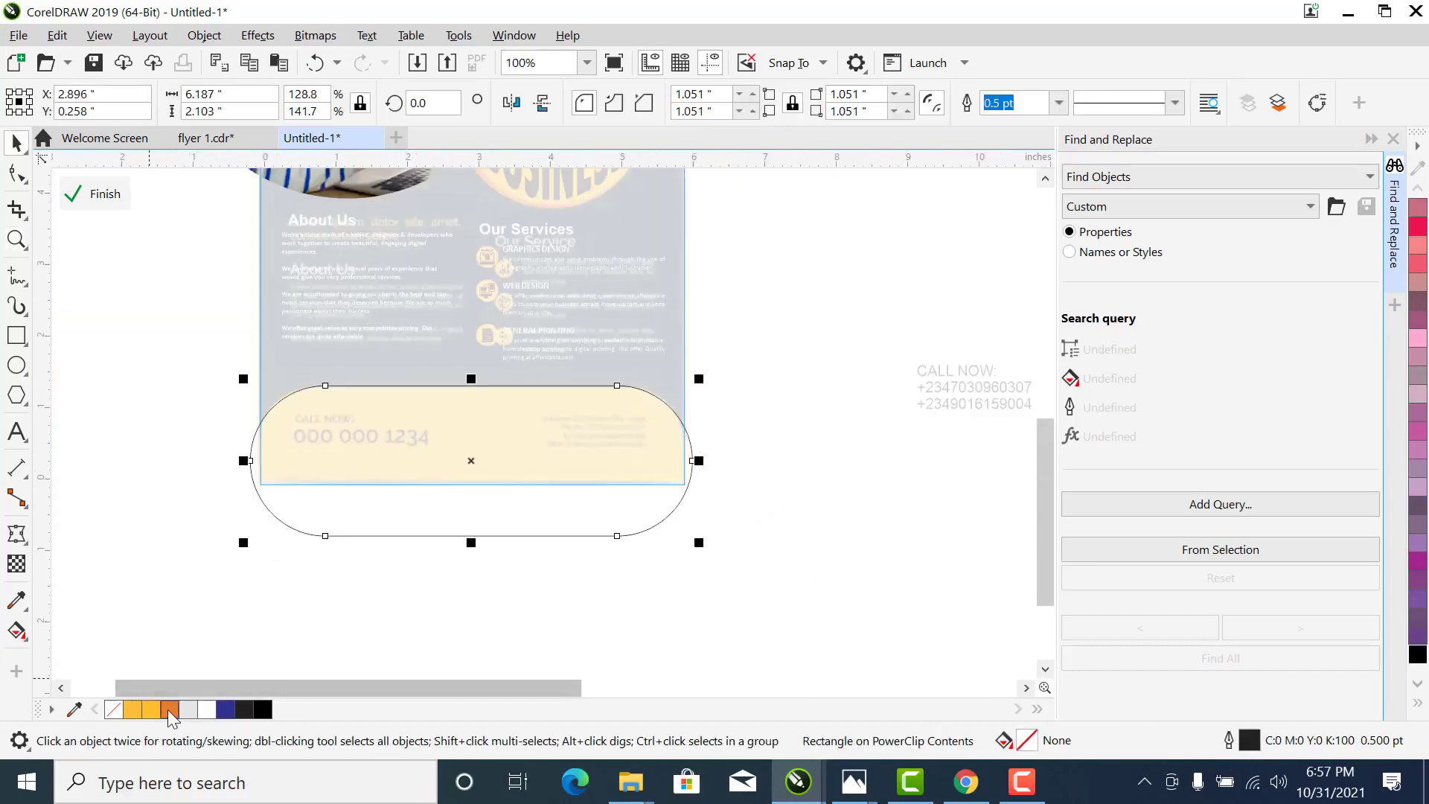
{"action": "left_click", "coordinate": [148, 709]}
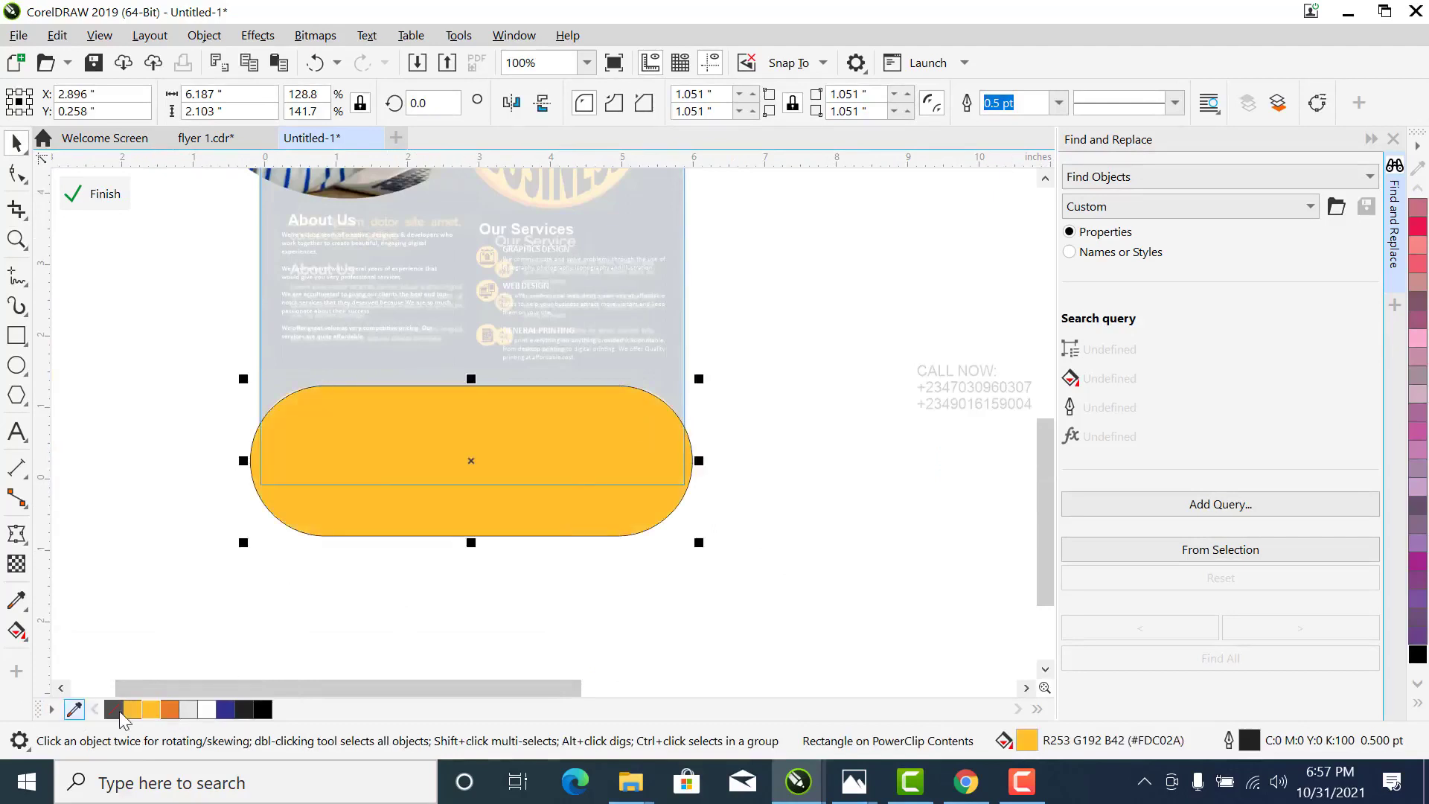
{"action": "right_click", "coordinate": [111, 711]}
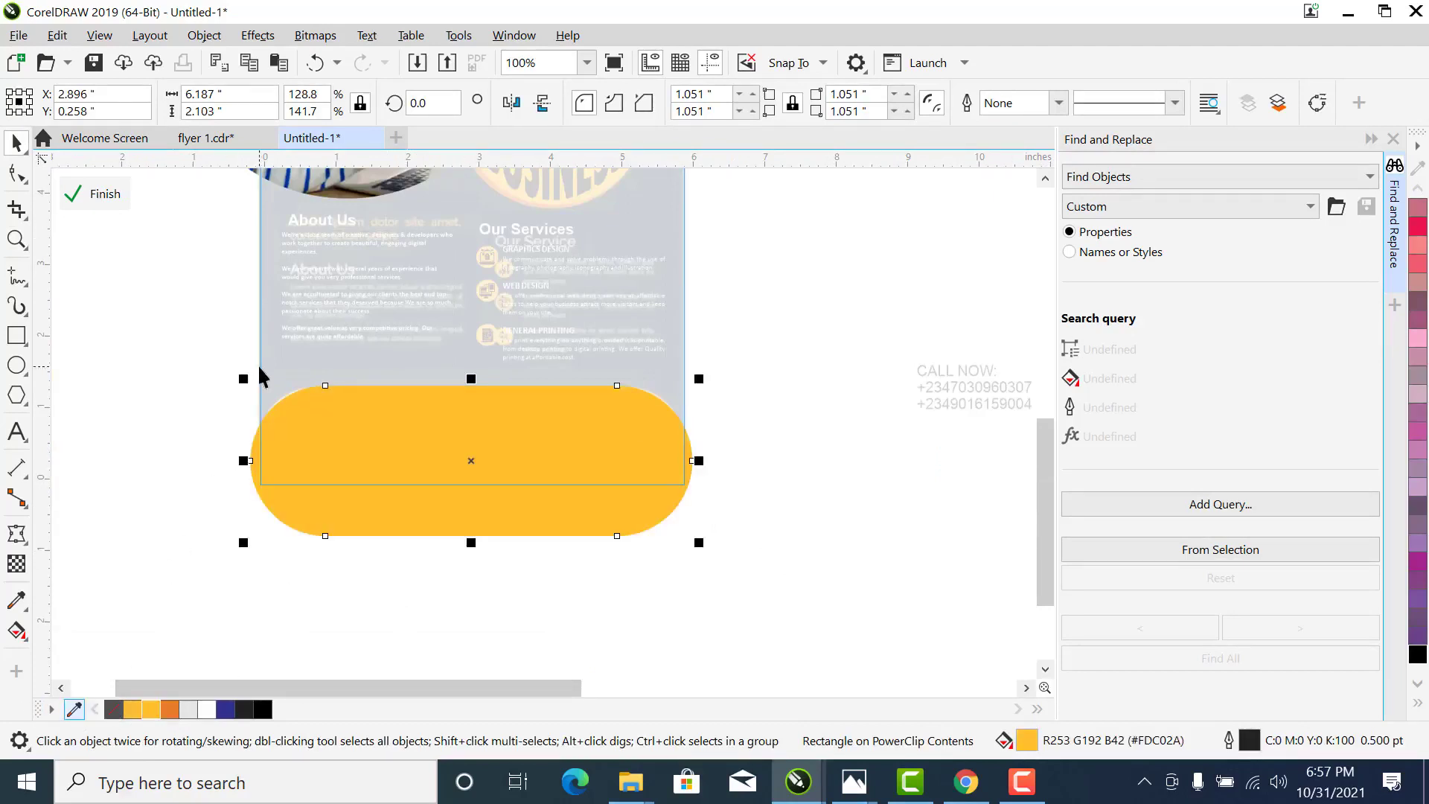
Finish editing the page PowerClip's contents
{"action": "left_click", "coordinate": [112, 192]}
{"action": "left_click", "coordinate": [360, 428]}
{"action": "scroll", "coordinate": [456, 449], "scroll_direction": "down", "scroll_amount": 2}
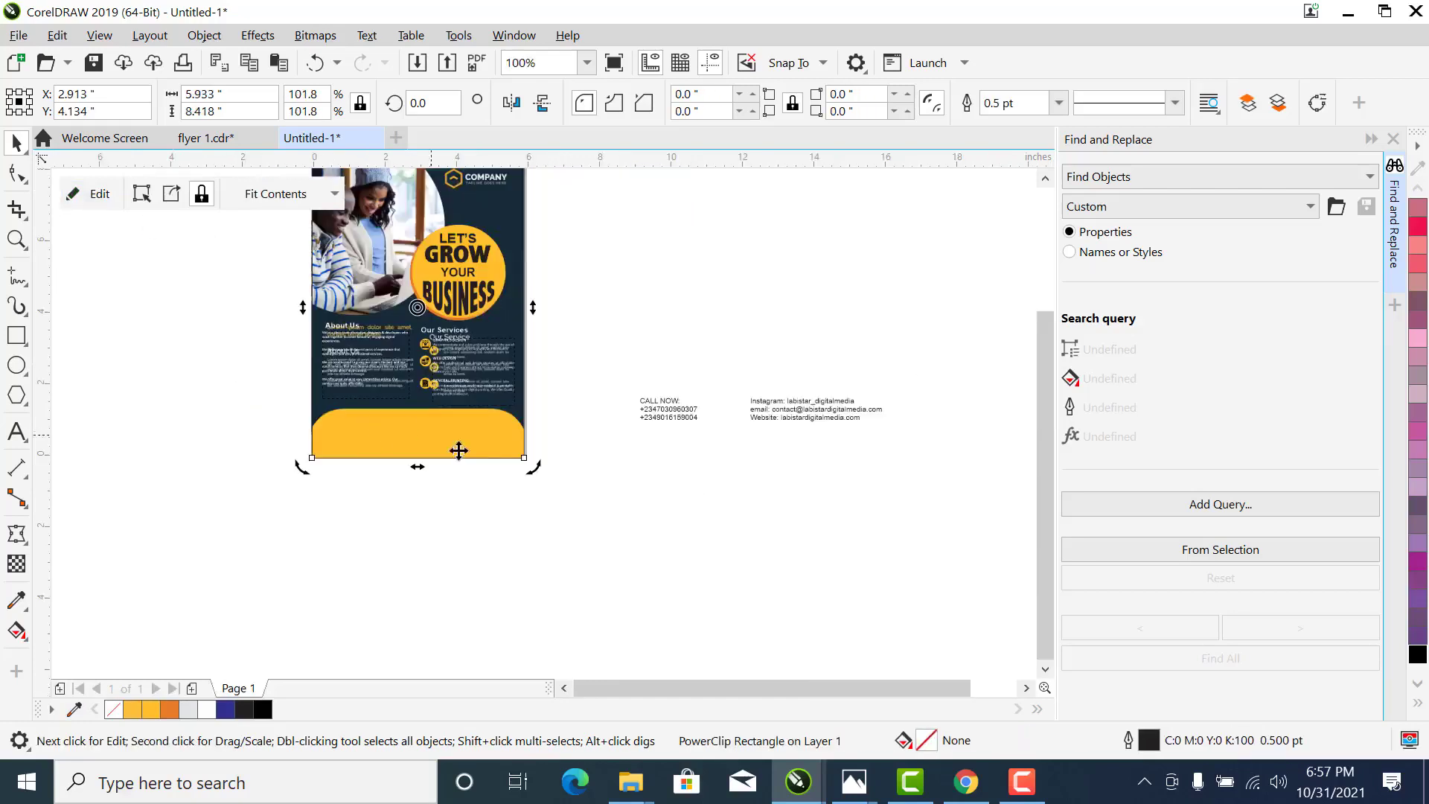
Move the CALL NOW text and the Instagram, email and website text from beside the page onto the yellow footer, side by side
{"action": "key", "text": "z"}
{"action": "left_click_drag", "start_coordinate": [574, 501], "coordinate": [283, 184]}
{"action": "key", "text": "space"}
{"action": "left_click_drag", "start_coordinate": [819, 523], "coordinate": [479, 585]}
{"action": "left_click_drag", "start_coordinate": [921, 523], "coordinate": [909, 584]}
{"action": "left_click_drag", "start_coordinate": [845, 551], "coordinate": [400, 586]}
{"action": "key", "text": "z"}
{"action": "left_click_drag", "start_coordinate": [605, 543], "coordinate": [156, 638]}
{"action": "key", "text": "space"}
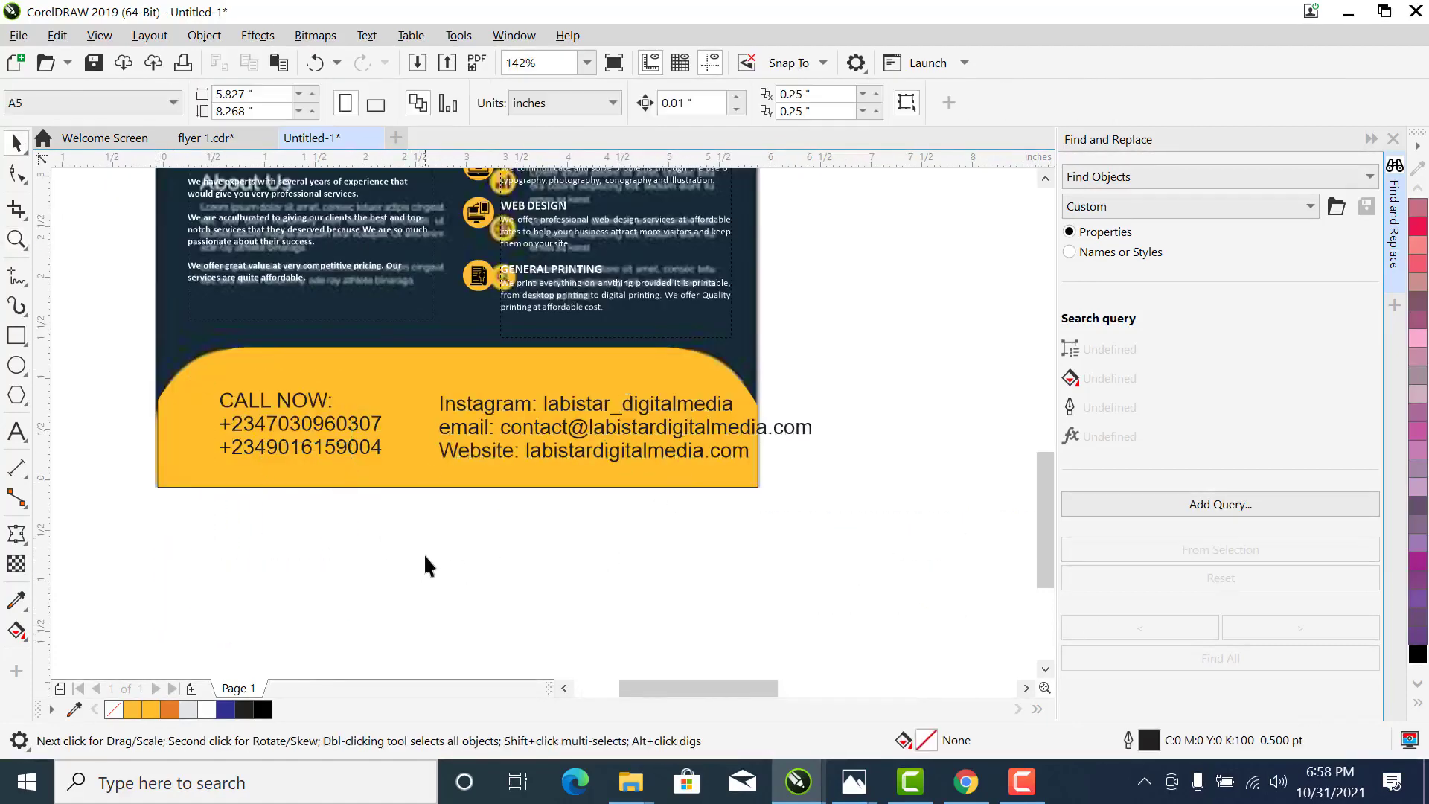
Try scaling the CALL NOW block to about 9.45 pt and repeating the reduction on the online contact block, and undo both
{"action": "left_click", "coordinate": [312, 424]}
{"action": "left_click_drag", "start_coordinate": [389, 458], "coordinate": [327, 447]}
{"action": "left_click", "coordinate": [476, 452]}
{"action": "key", "text": "ctrl+r"}
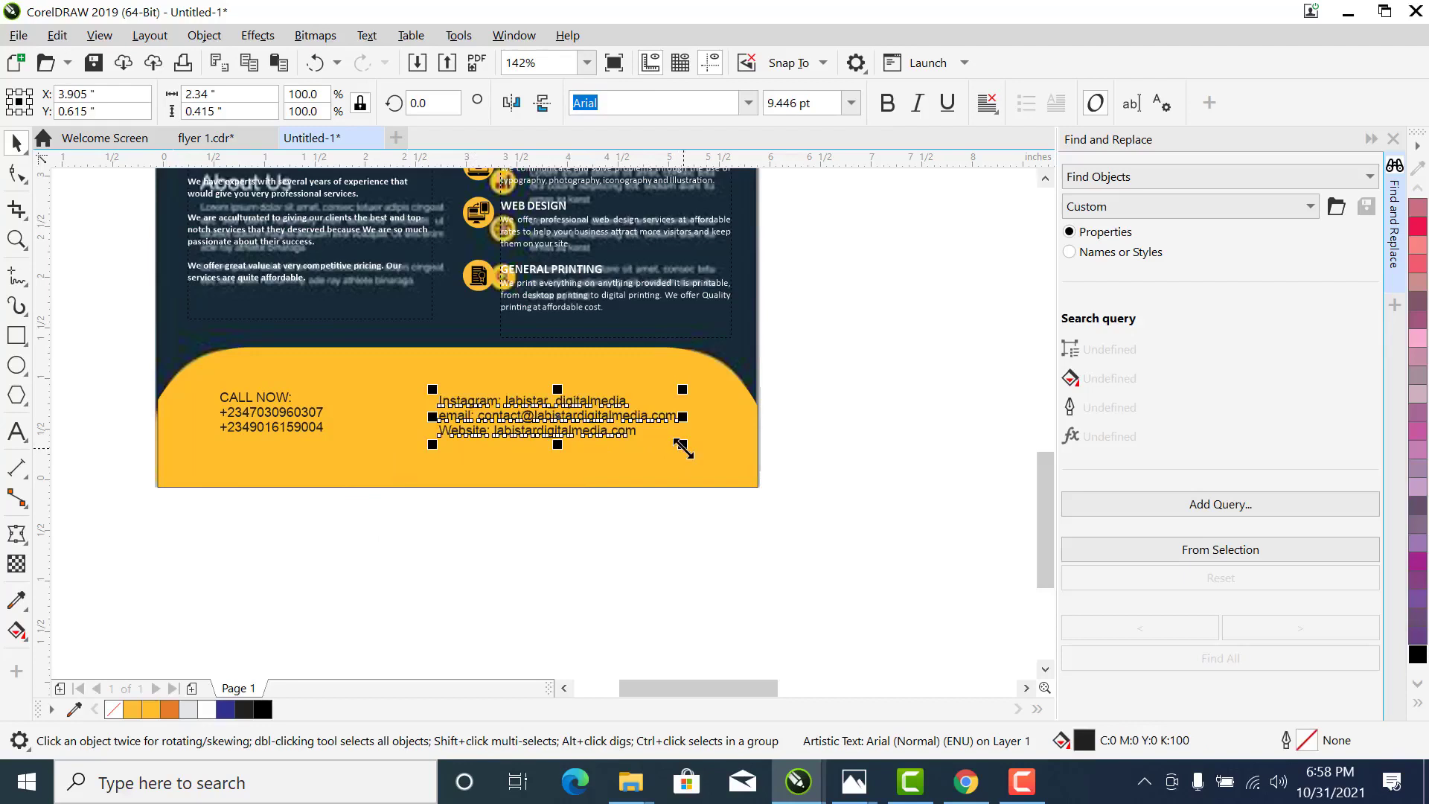
{"action": "key", "text": "ctrl+z"}
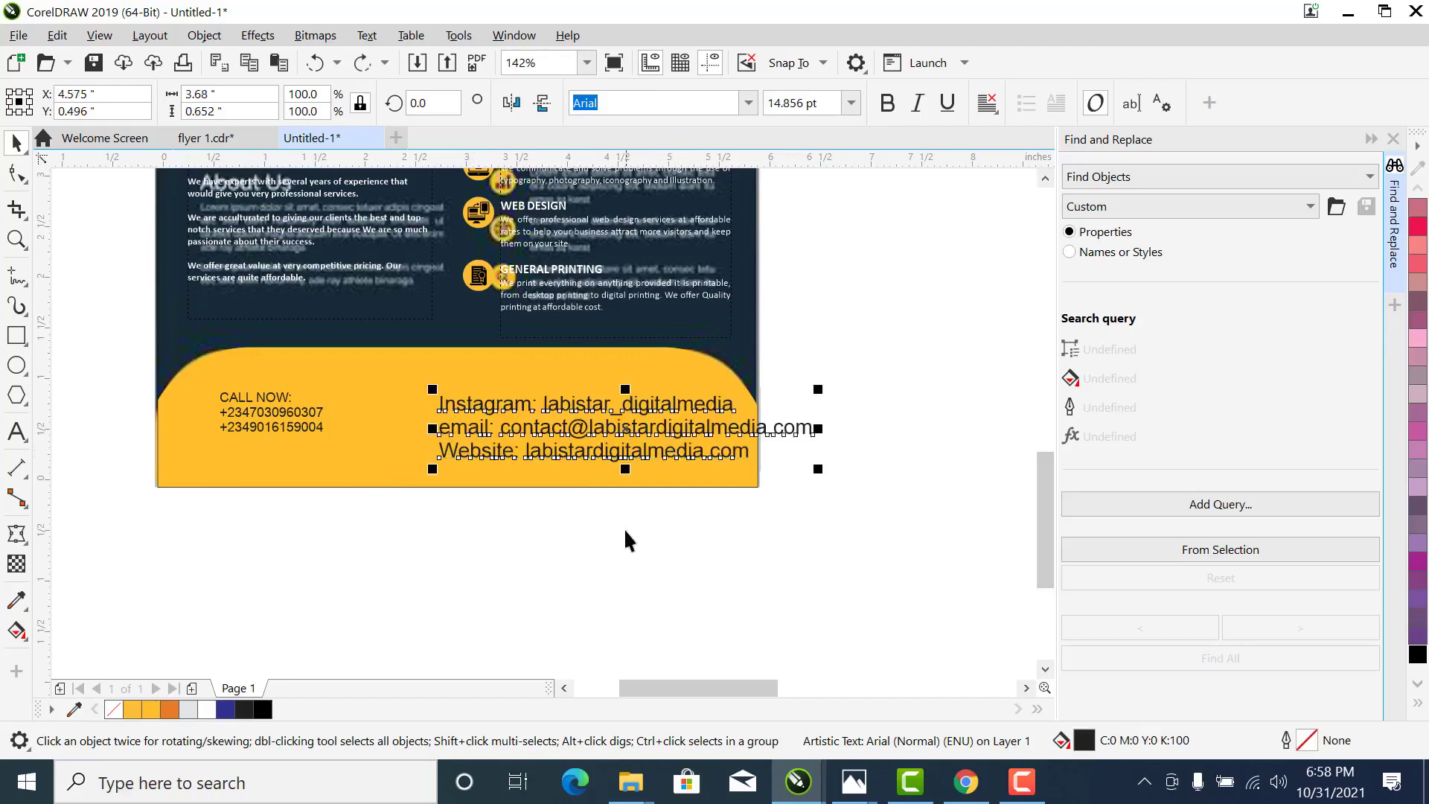
{"action": "key", "text": "Escape"}
{"action": "left_click", "coordinate": [305, 428]}
{"action": "key", "text": "ctrl+z"}
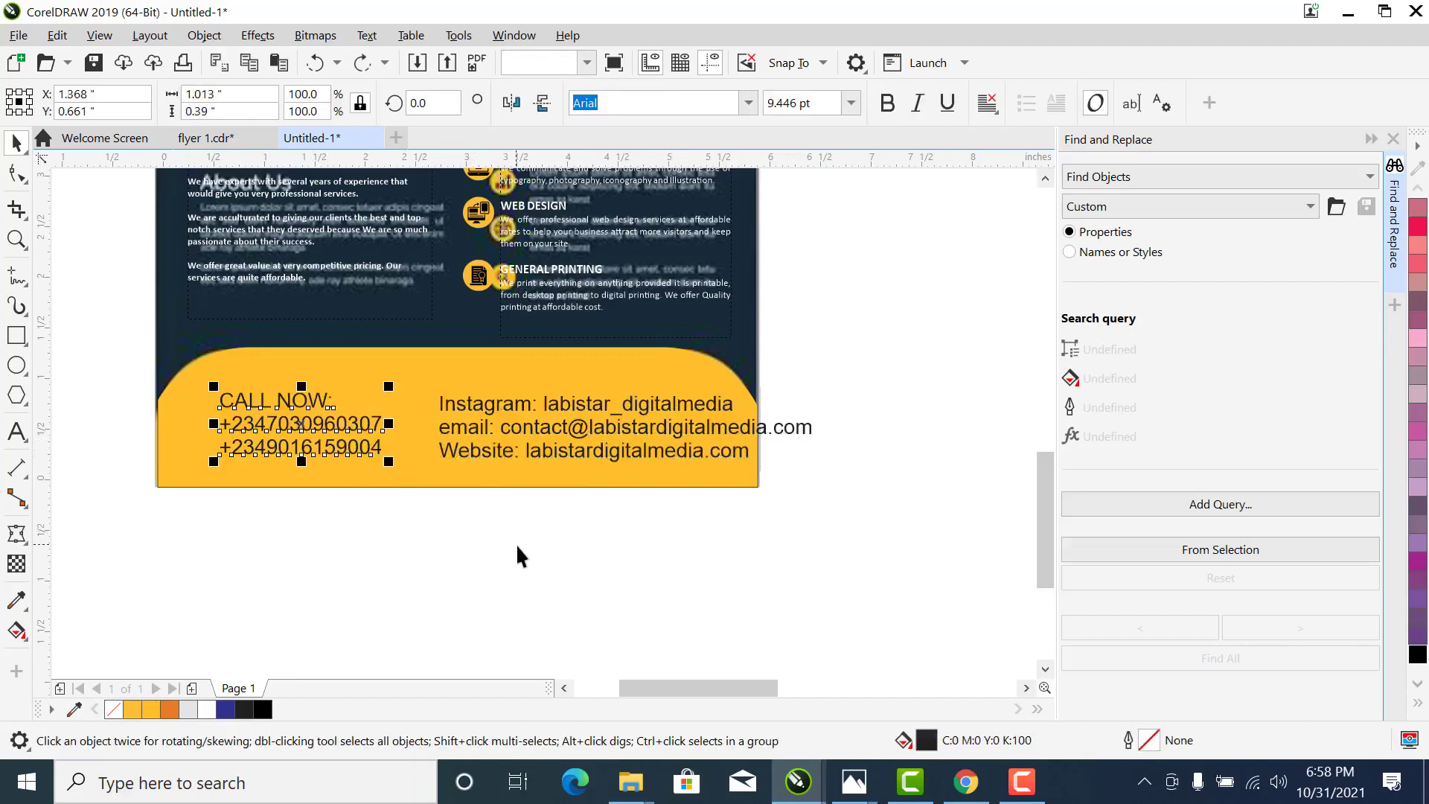
Scale the CALL NOW block to about 9.9 pt and the online contact block to about 8.9 pt, placing the latter near the footer's right edge
{"action": "left_click", "coordinate": [379, 428]}
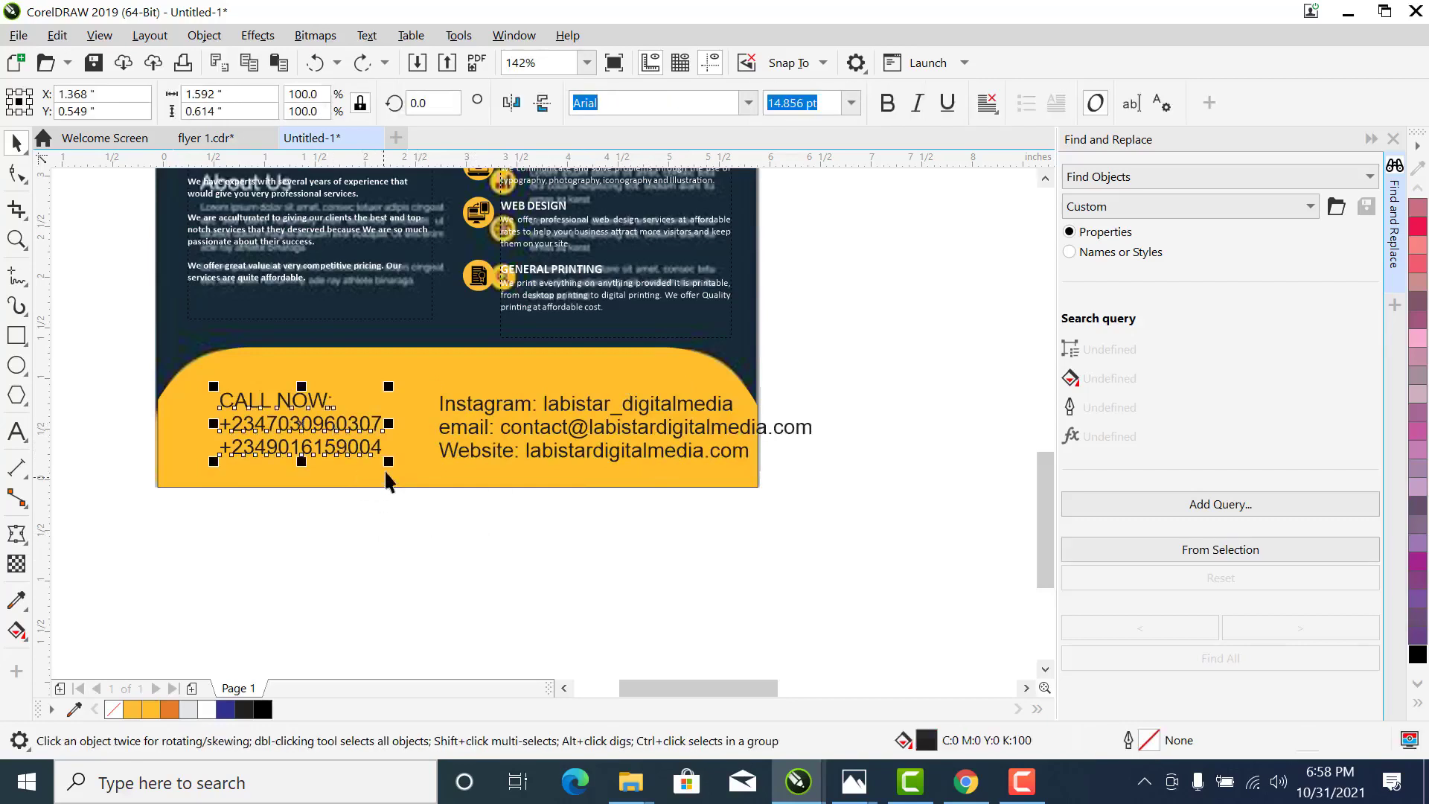
{"action": "left_click_drag", "start_coordinate": [380, 463], "coordinate": [337, 443]}
{"action": "left_click", "coordinate": [462, 435]}
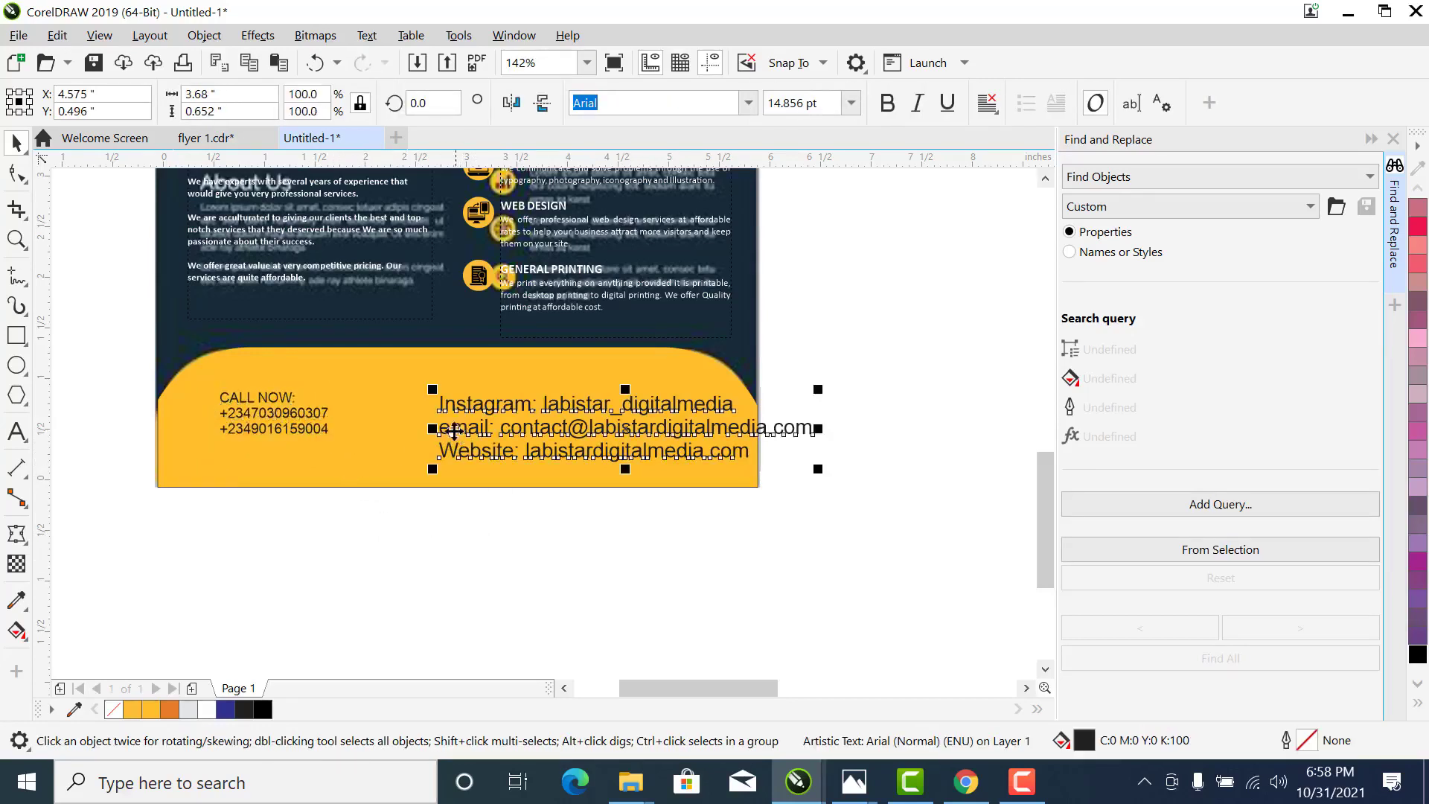
{"action": "key", "text": "ctrl+r"}
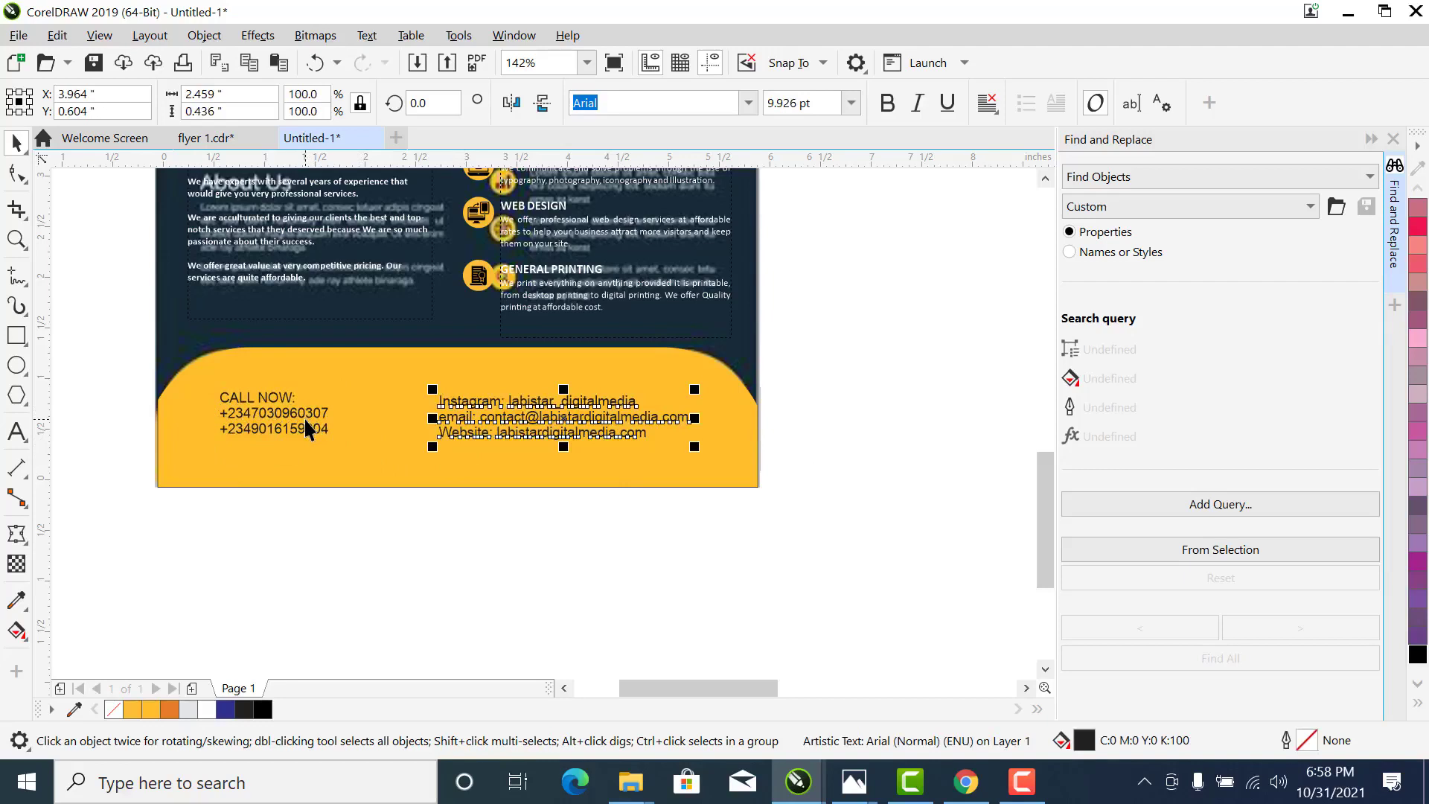
{"action": "left_click", "coordinate": [836, 380]}
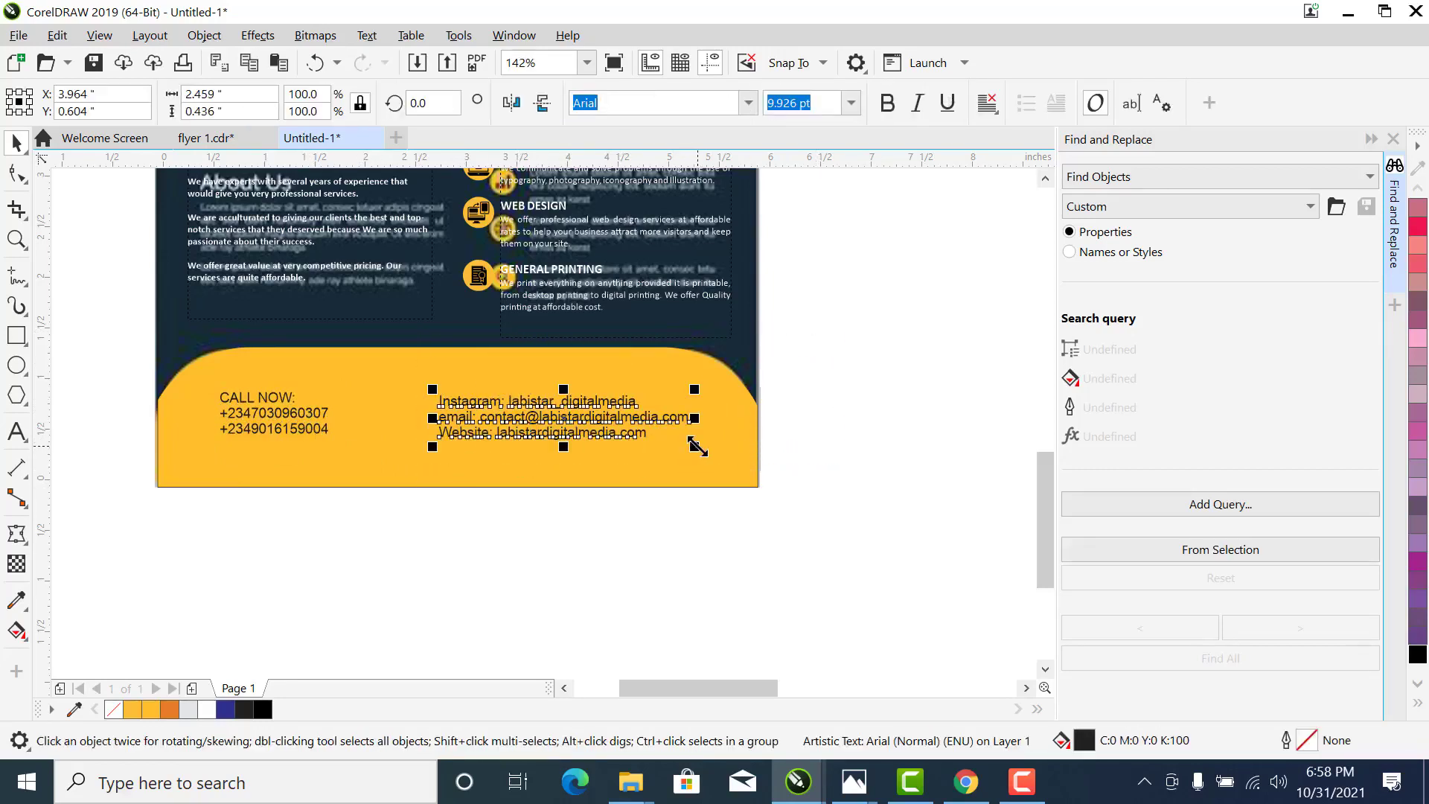
{"action": "left_click_drag", "start_coordinate": [694, 444], "coordinate": [657, 428]}
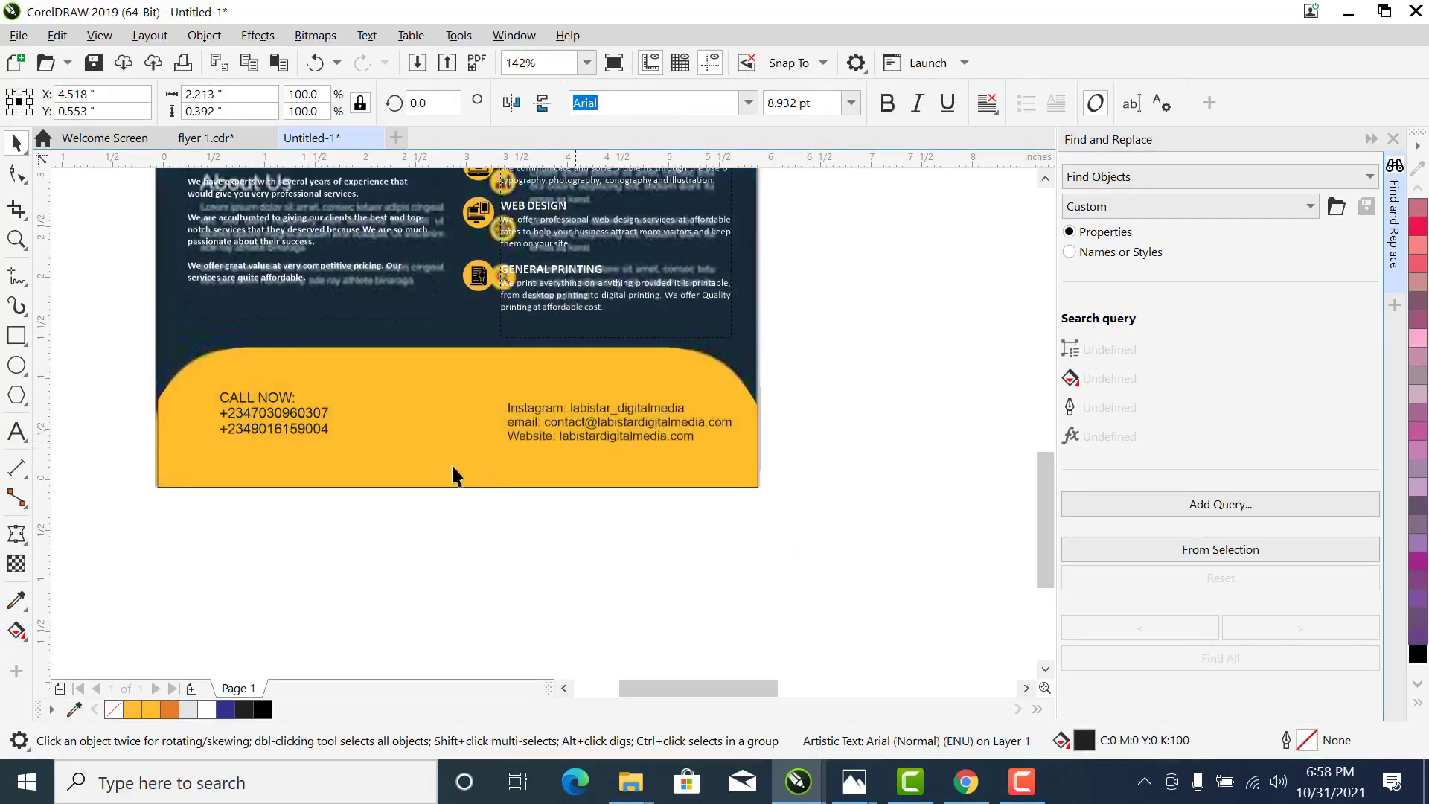
Enlarge the CALL NOW block to about 12.7 pt and make its two phone number lines bold
{"action": "left_click", "coordinate": [242, 413]}
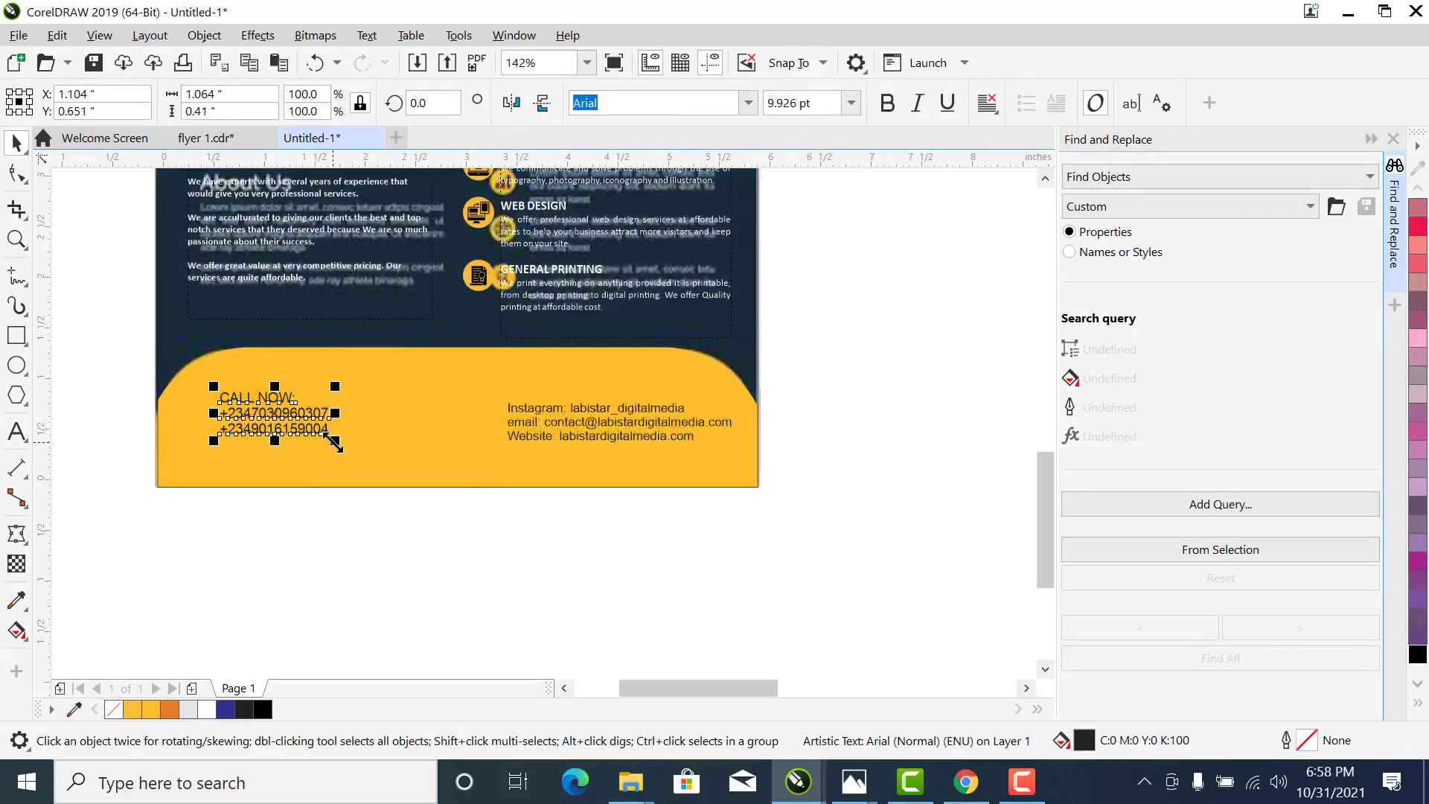
{"action": "left_click_drag", "start_coordinate": [335, 441], "coordinate": [342, 448]}
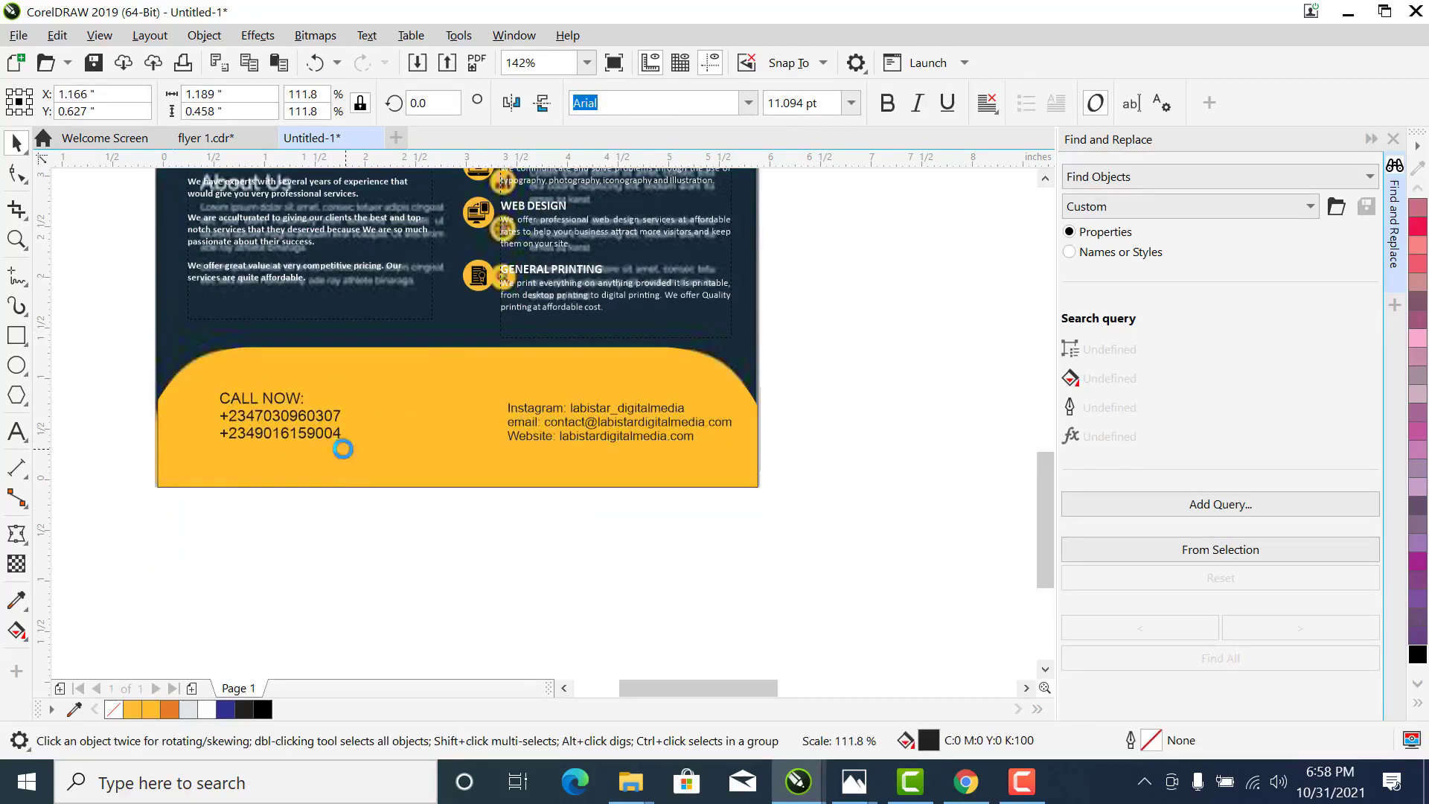
{"action": "double_click", "coordinate": [281, 417]}
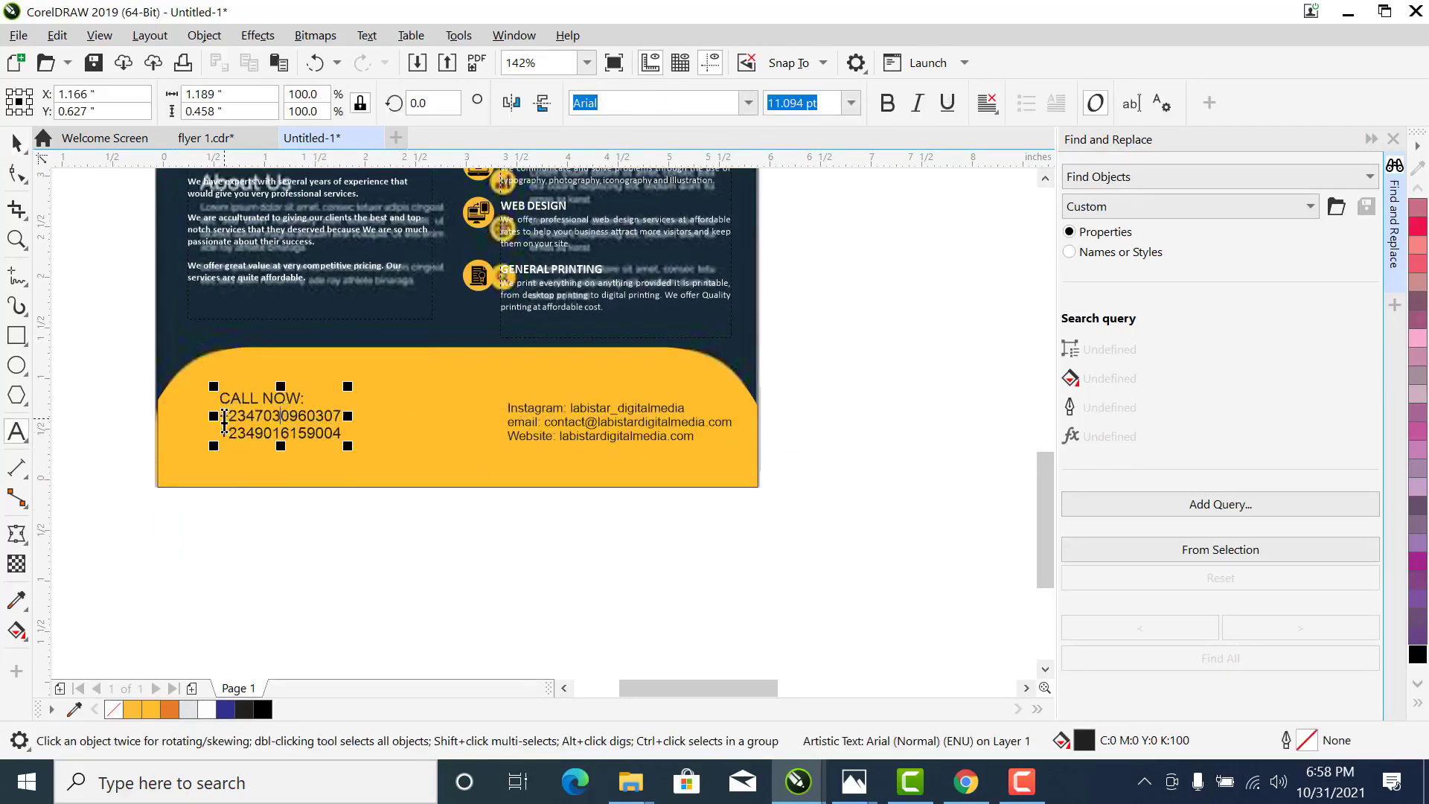
{"action": "left_click_drag", "start_coordinate": [221, 416], "coordinate": [351, 447]}
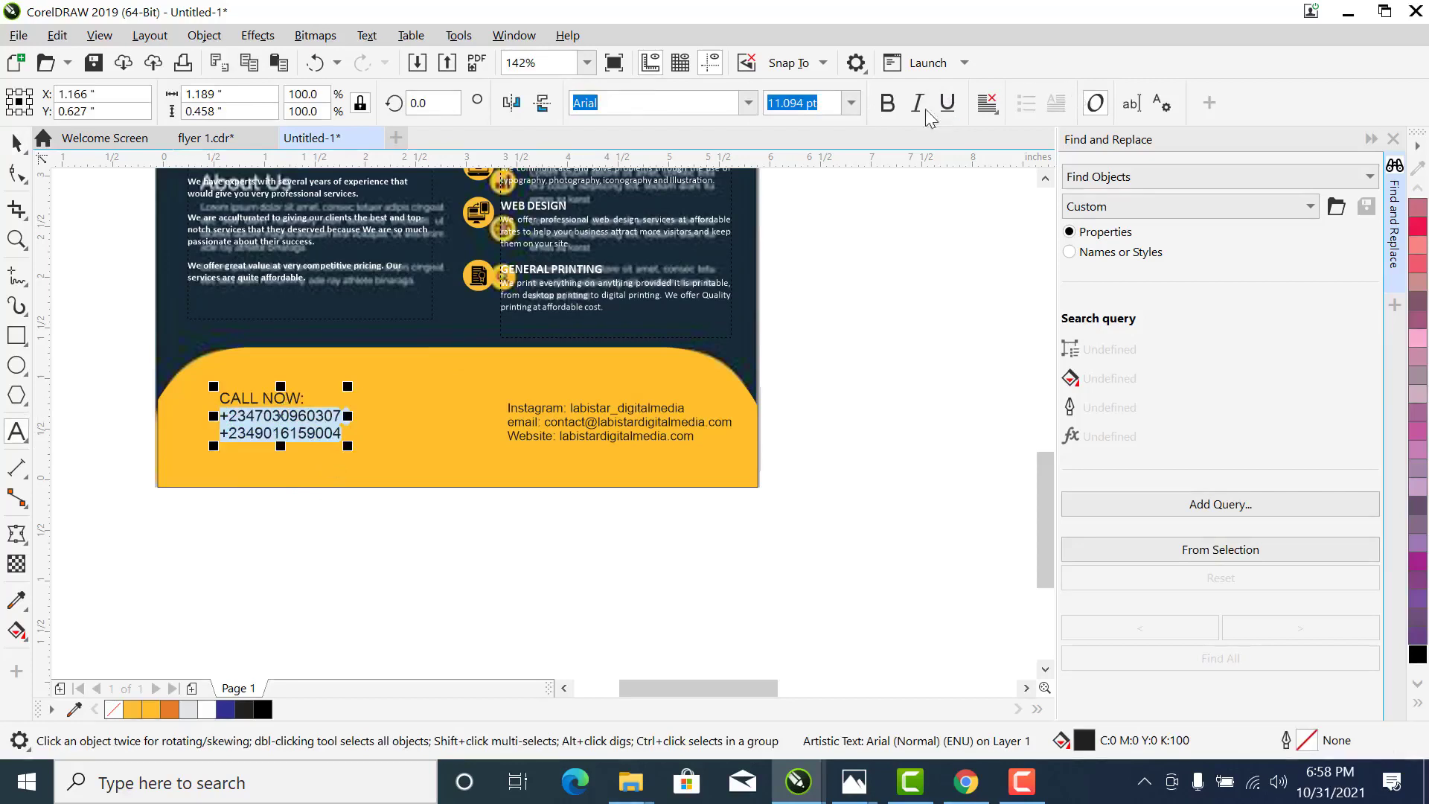
{"action": "left_click", "coordinate": [886, 102]}
{"action": "left_click", "coordinate": [16, 144]}
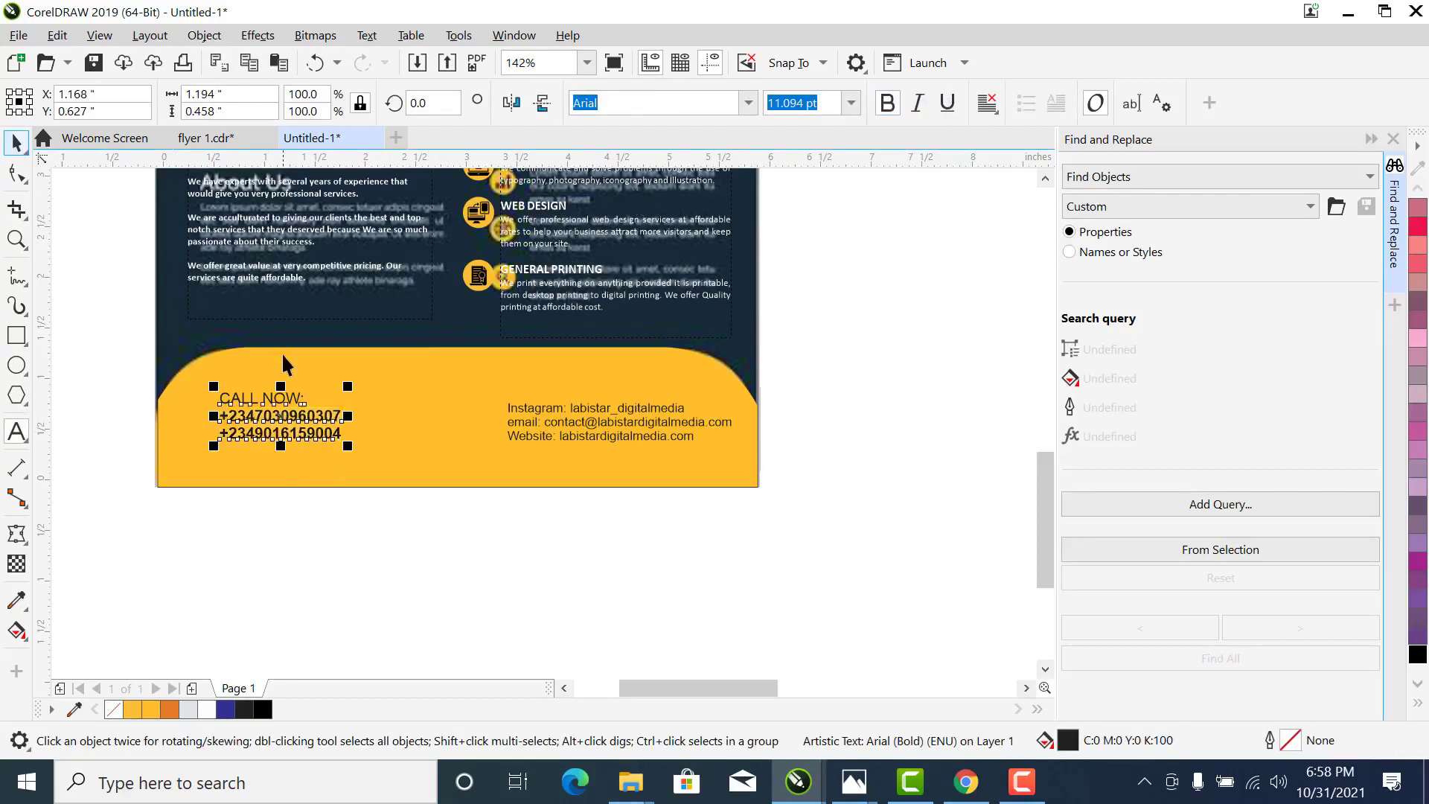
{"action": "left_click_drag", "start_coordinate": [354, 453], "coordinate": [376, 454]}
Align the CALL NOW and online contact blocks on their horizontal centre line and group them
{"action": "left_click", "coordinate": [539, 425], "text": "shift"}
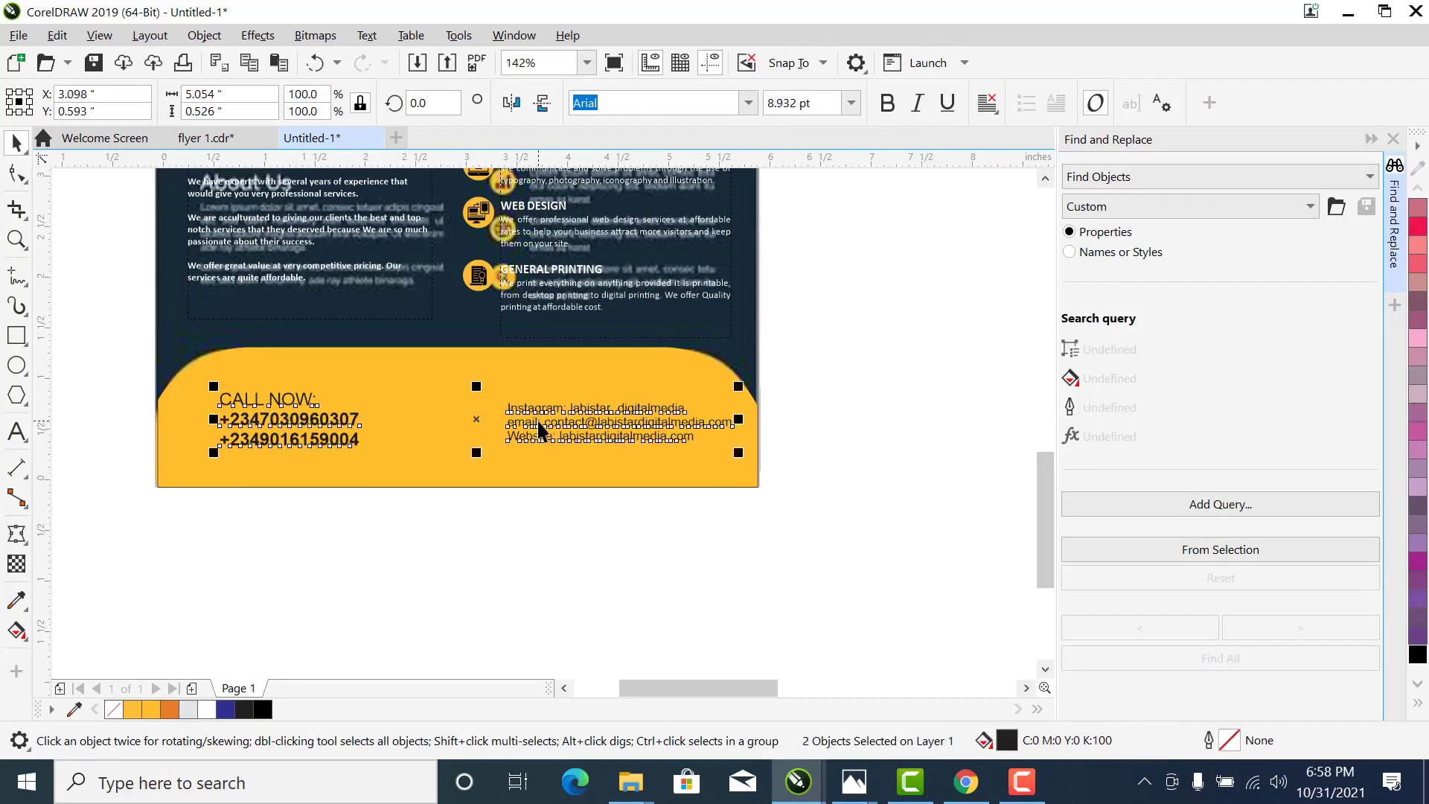
{"action": "left_click", "coordinate": [778, 371]}
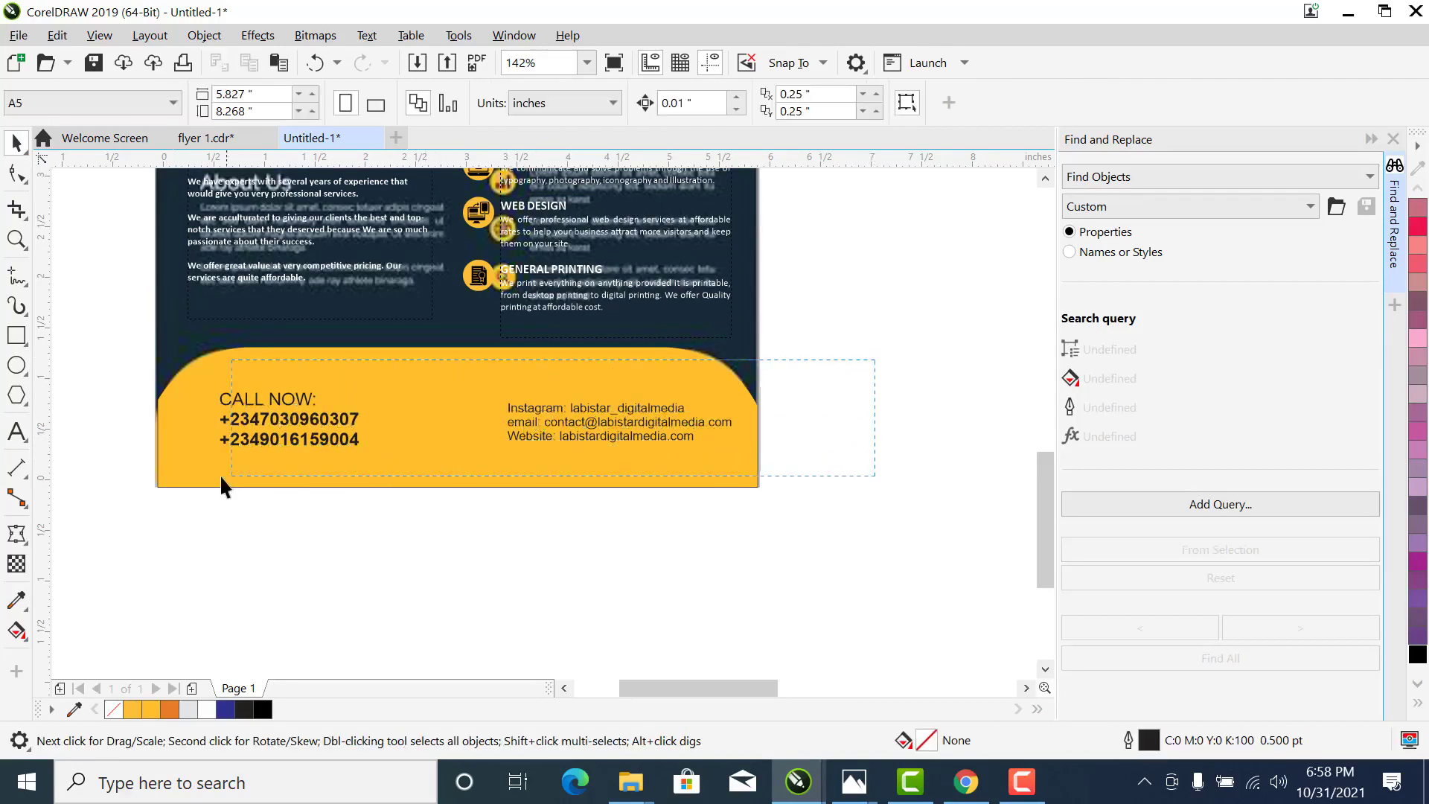
{"action": "left_click_drag", "start_coordinate": [221, 477], "coordinate": [134, 480]}
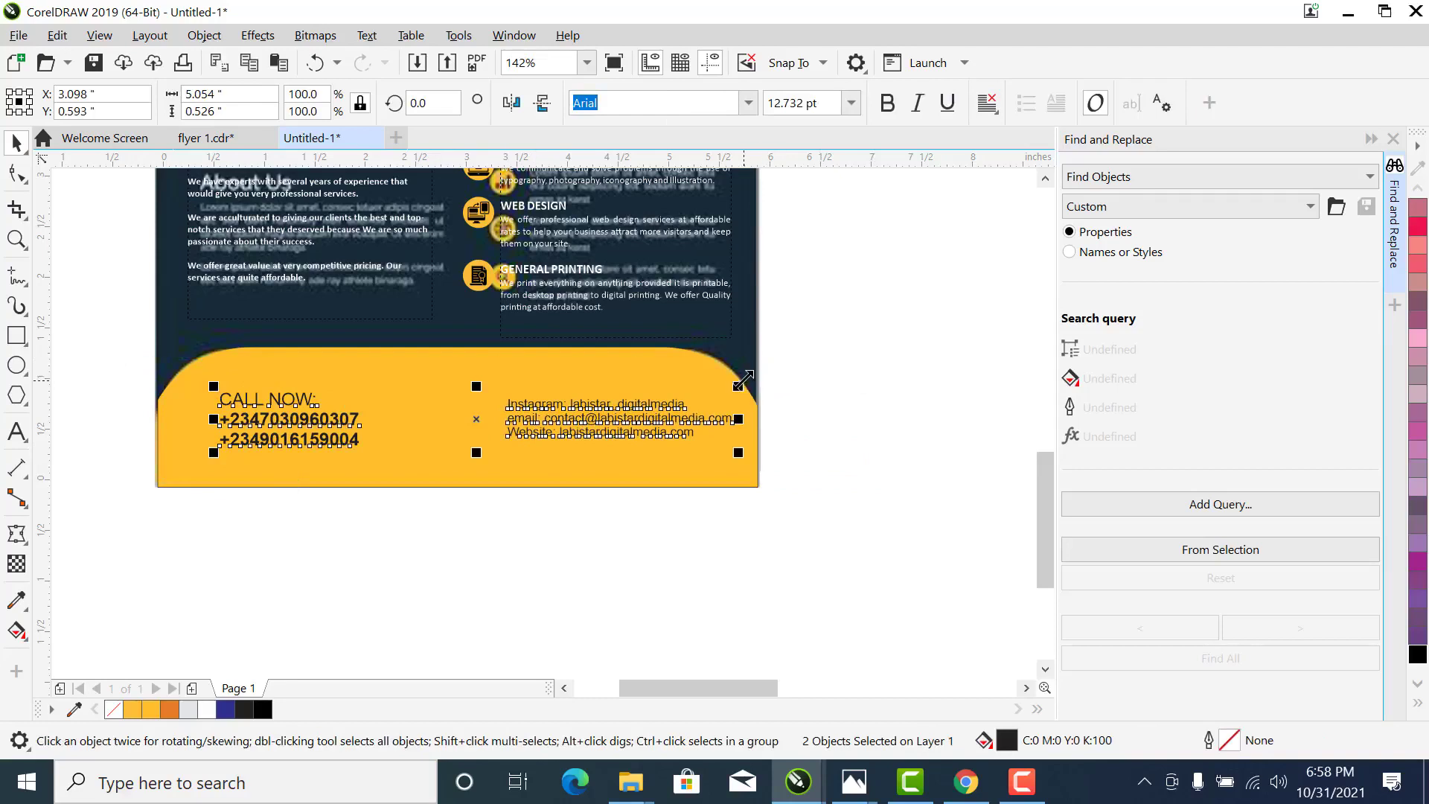
{"action": "key", "text": "ctrl+g"}
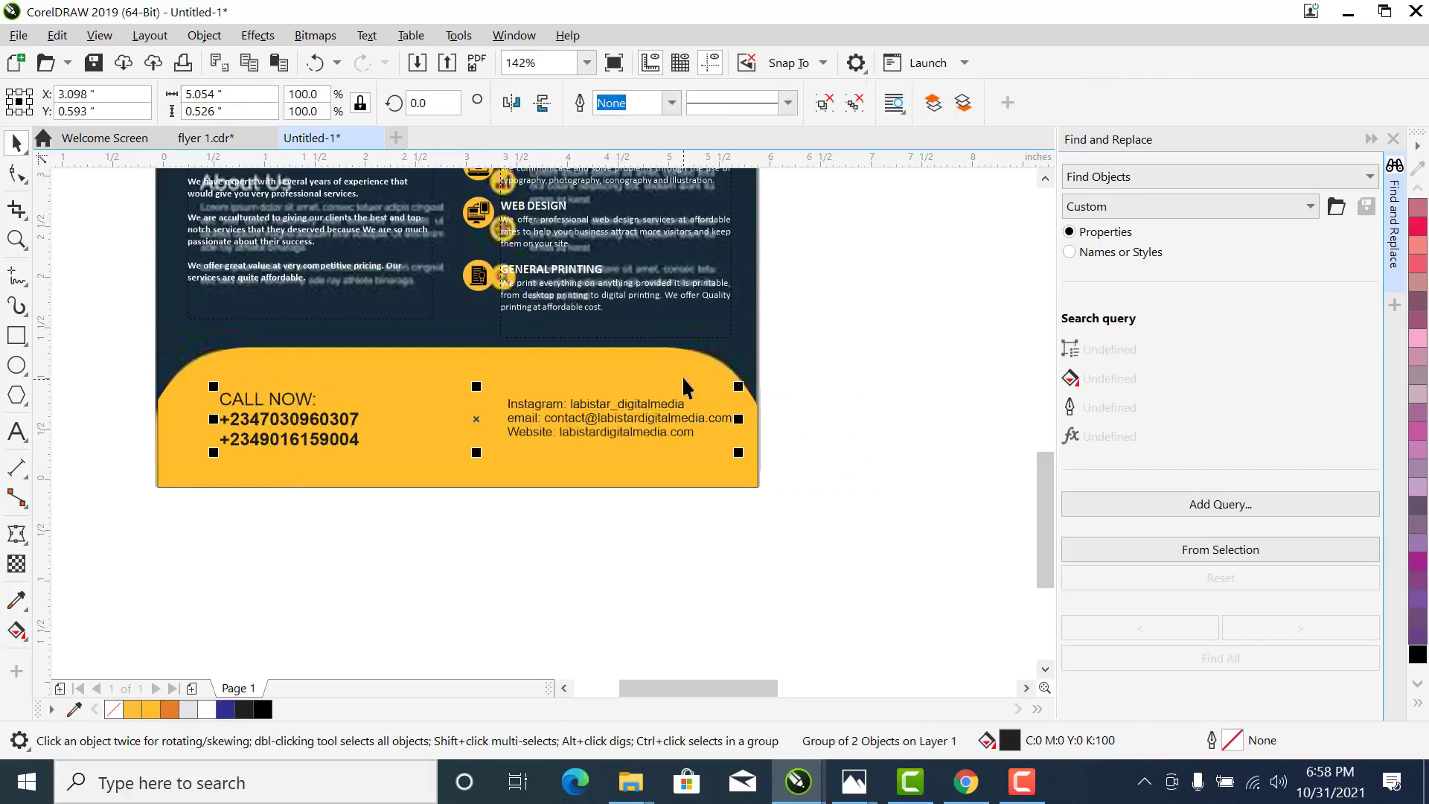
Centre the grouped contact details horizontally on the flyer's PowerClip frame
{"action": "left_click", "coordinate": [677, 409]}
{"action": "left_click", "coordinate": [660, 414]}
{"action": "key", "text": "ctrl+u"}
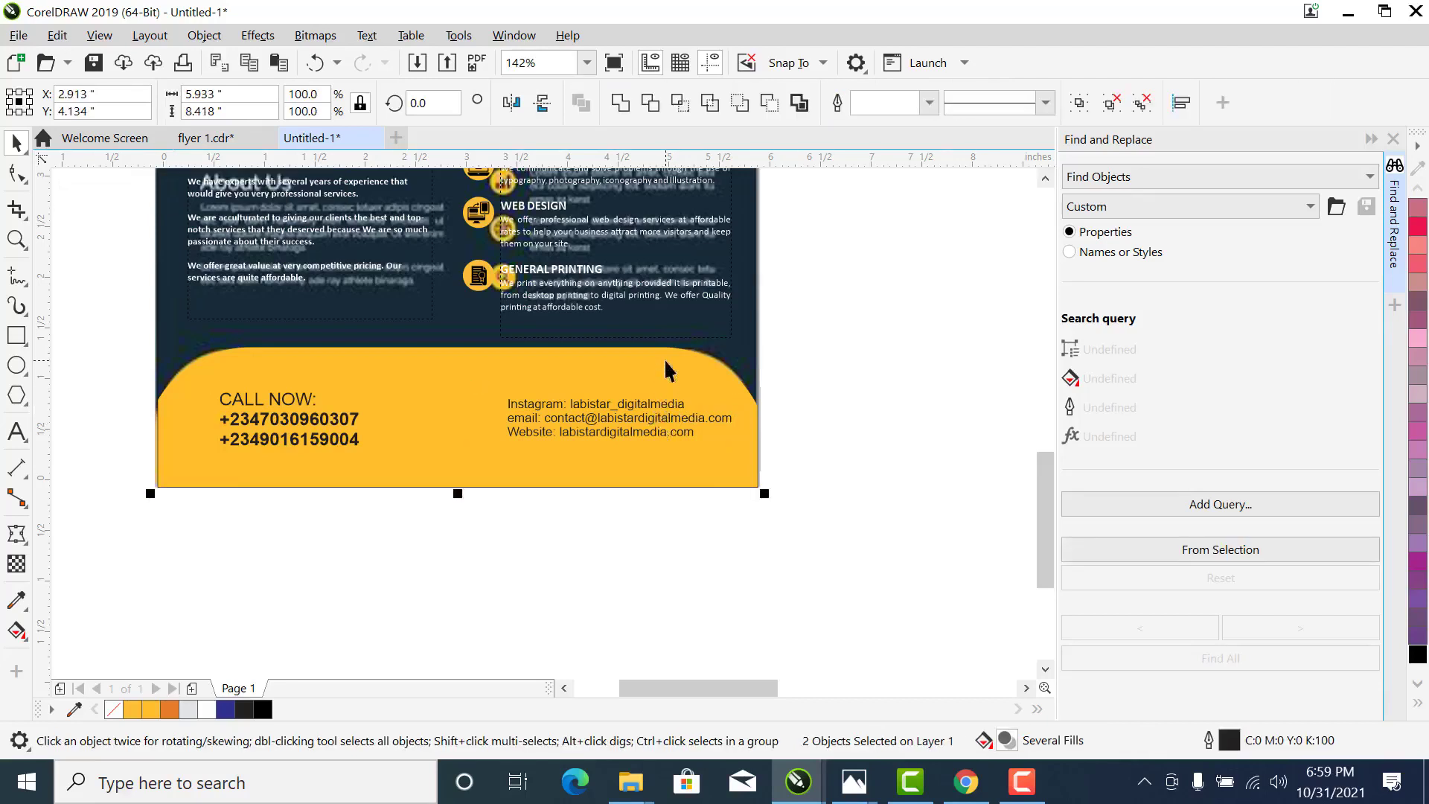
{"action": "key", "text": "shift+Left"}
{"action": "left_click", "coordinate": [850, 373]}
Move the LDM Academy logo from outside the page onto the flyer's upper-right corner, over the reference company logo
{"action": "left_click", "coordinate": [618, 364]}
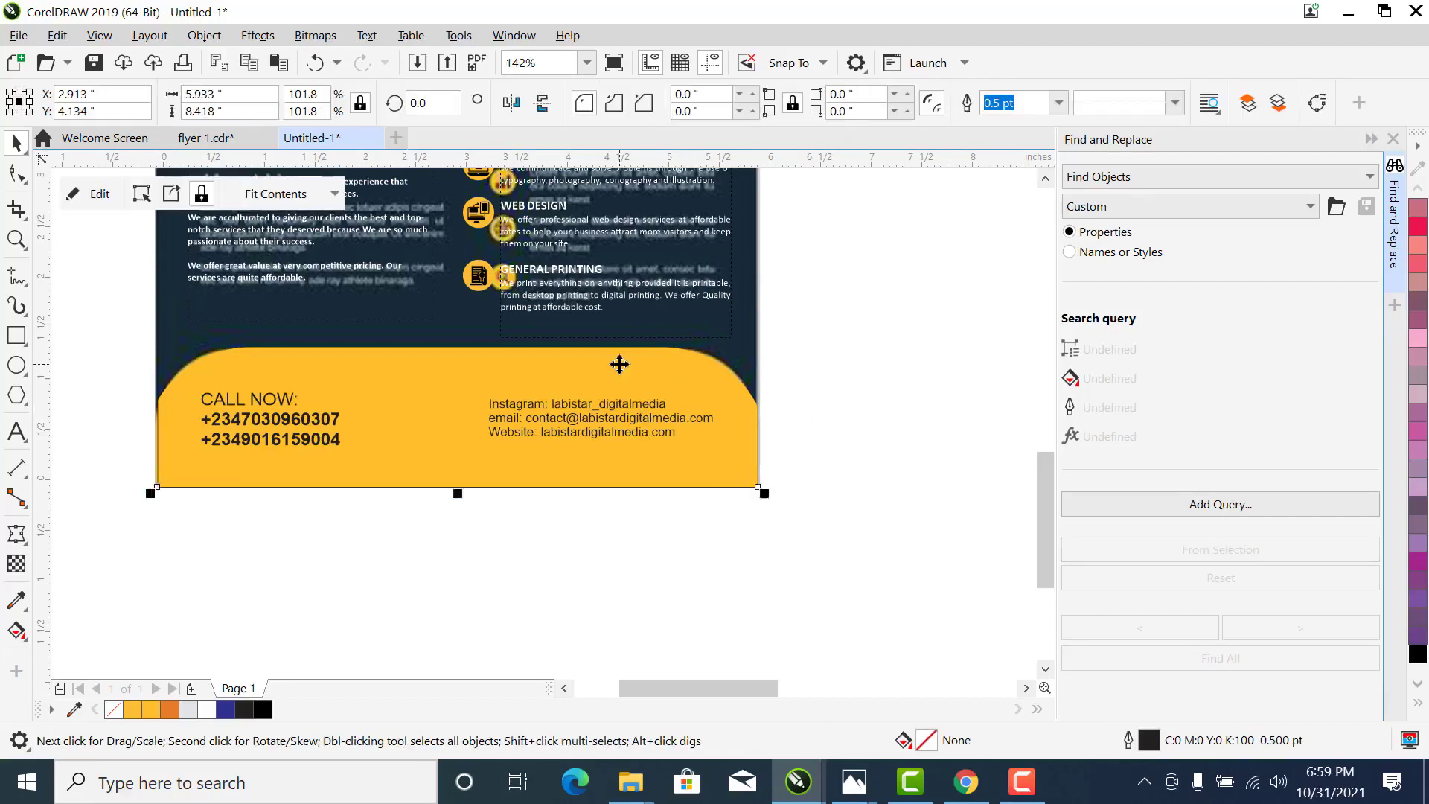
{"action": "scroll", "coordinate": [618, 363], "scroll_direction": "down", "scroll_amount": 2}
{"action": "scroll", "coordinate": [619, 364], "scroll_direction": "down", "scroll_amount": 2}
{"action": "key", "text": "z"}
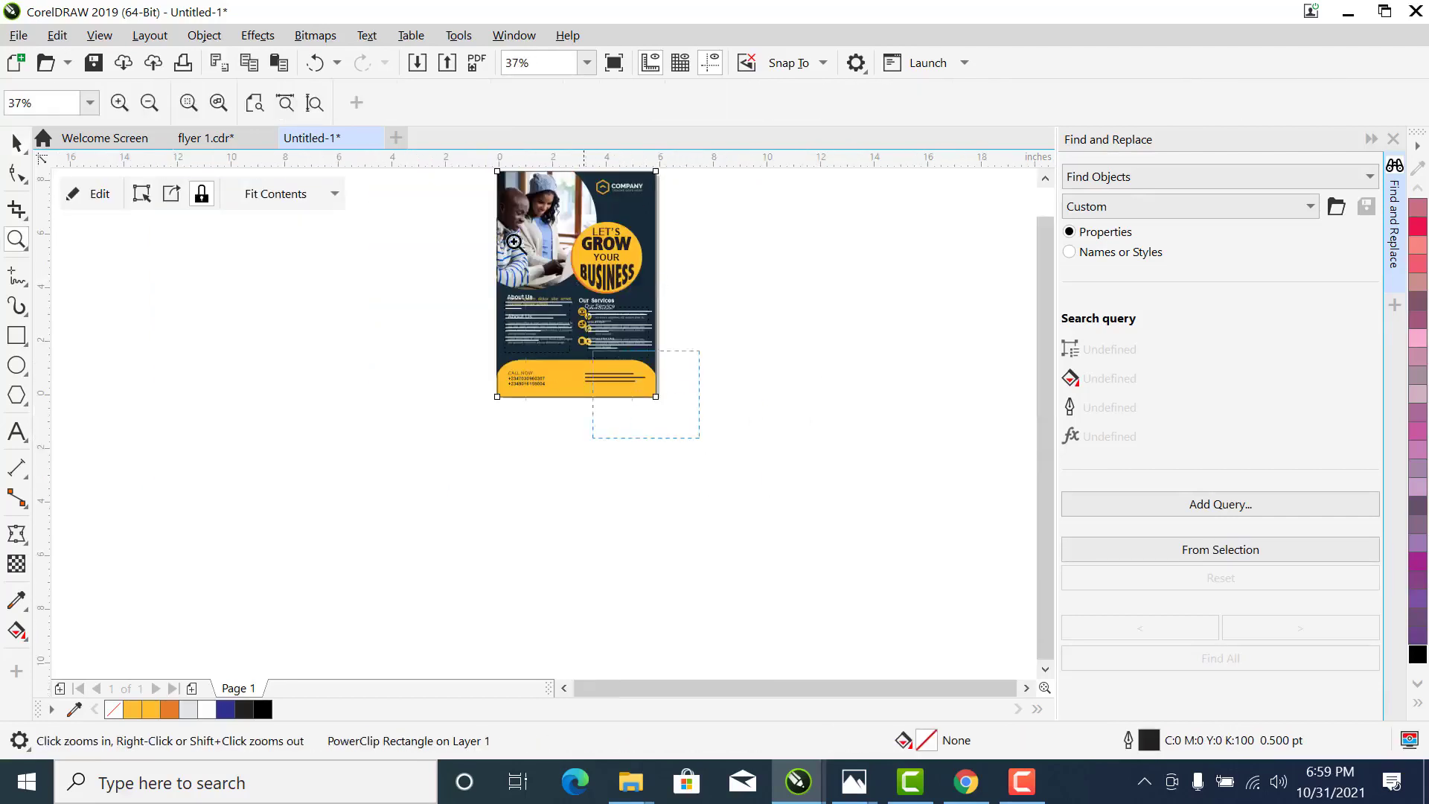
{"action": "scroll", "coordinate": [472, 204], "scroll_direction": "up", "scroll_amount": 1}
{"action": "scroll", "coordinate": [468, 191], "scroll_direction": "down", "scroll_amount": 2}
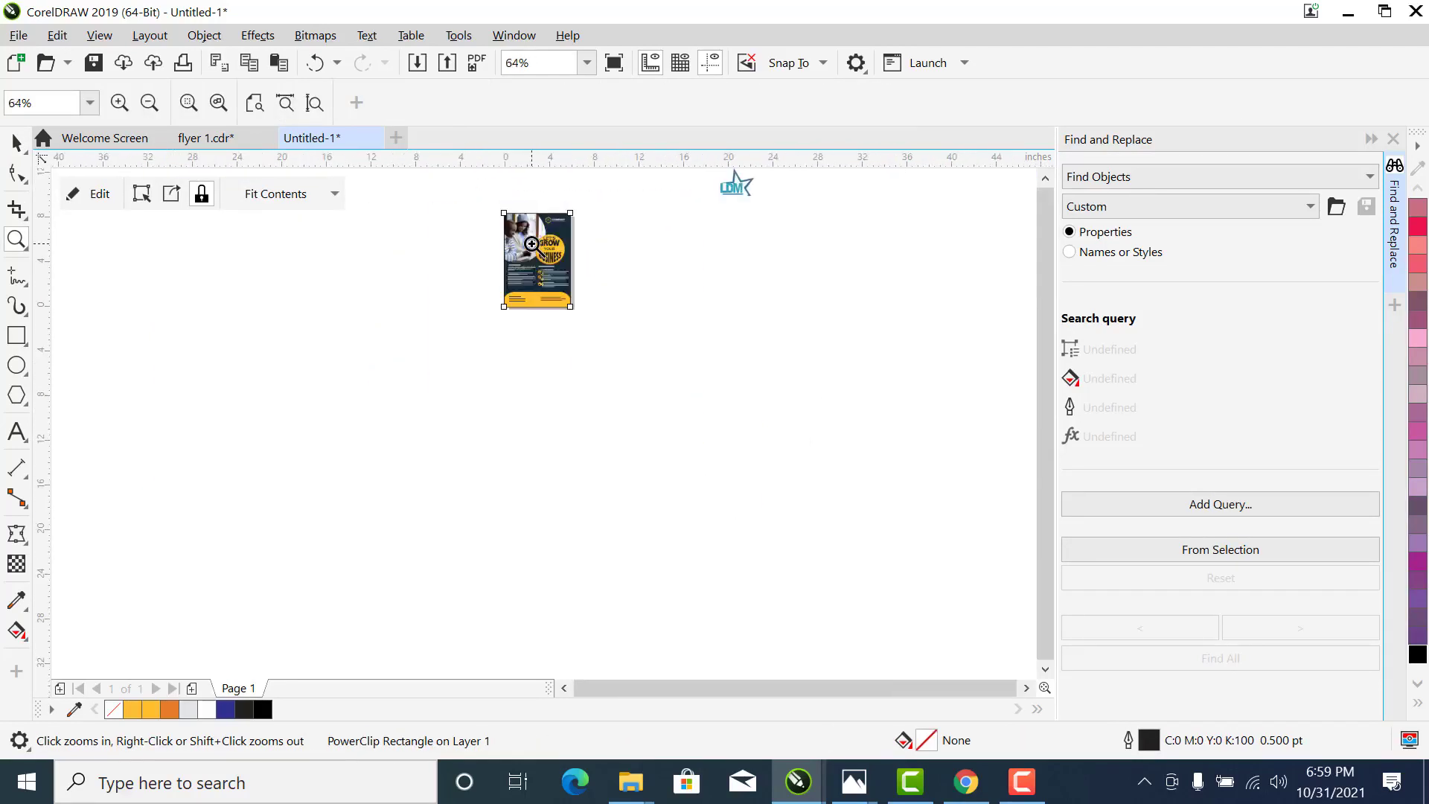
{"action": "scroll", "coordinate": [766, 258], "scroll_direction": "up", "scroll_amount": 2}
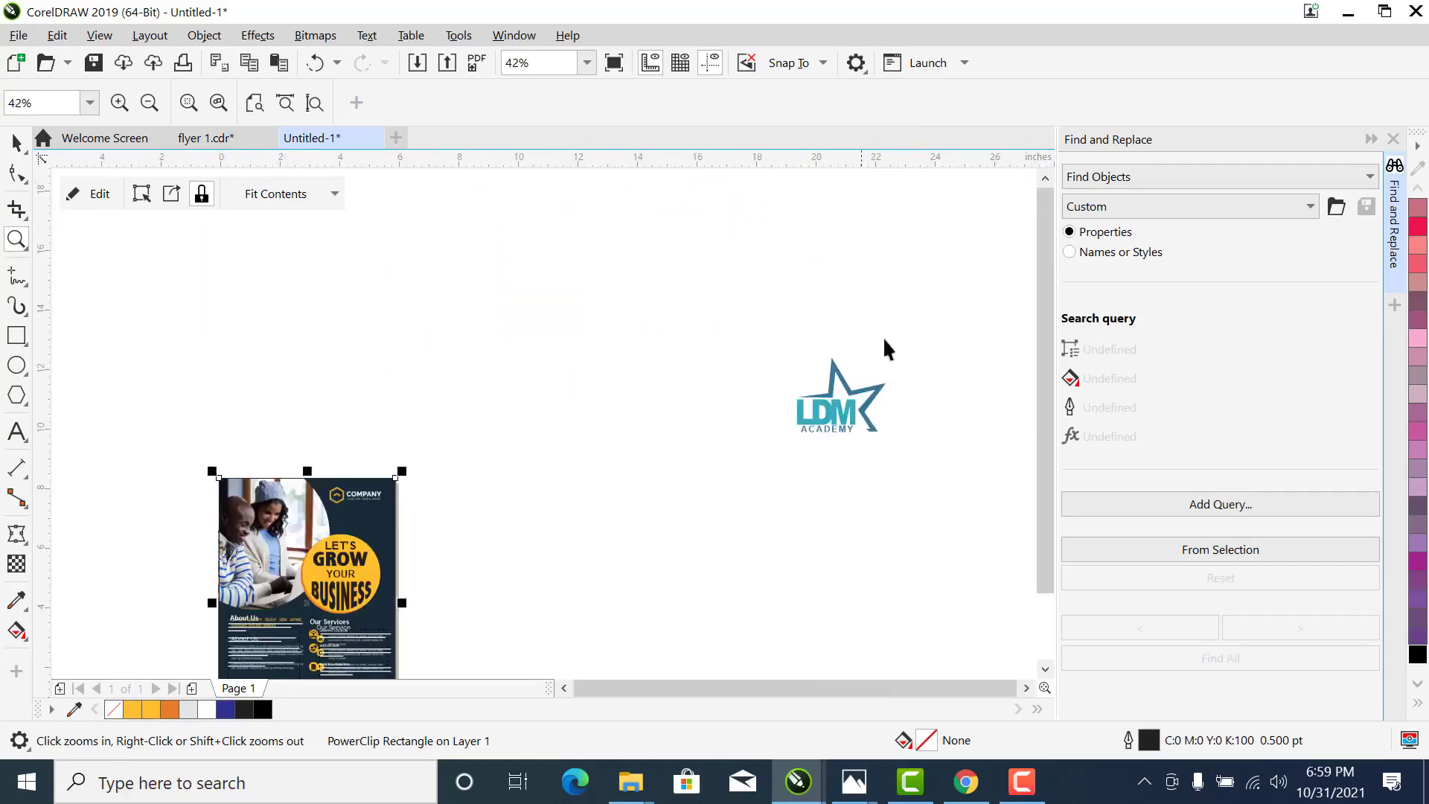
{"action": "key", "text": "space"}
{"action": "left_click_drag", "start_coordinate": [840, 417], "coordinate": [379, 524]}
Scale the LDM Academy logo down proportionally to about 1.15 by 0.98 inches
{"action": "key", "text": "z"}
{"action": "scroll", "coordinate": [292, 554], "scroll_direction": "up", "scroll_amount": 3}
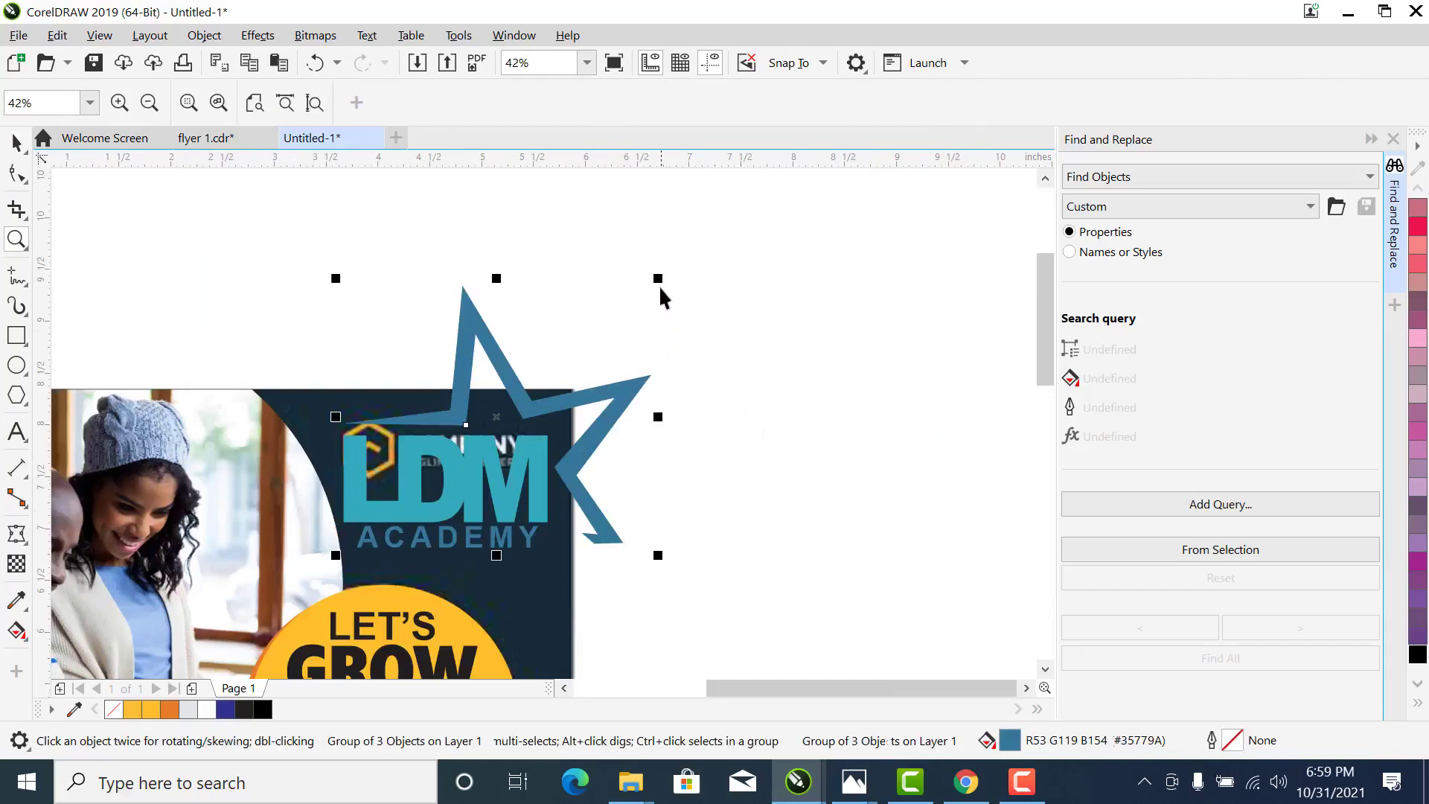
{"action": "key", "text": "space"}
{"action": "left_click_drag", "start_coordinate": [656, 282], "coordinate": [473, 478]}
{"action": "key", "text": "z"}
{"action": "left_click_drag", "start_coordinate": [656, 377], "coordinate": [345, 573]}
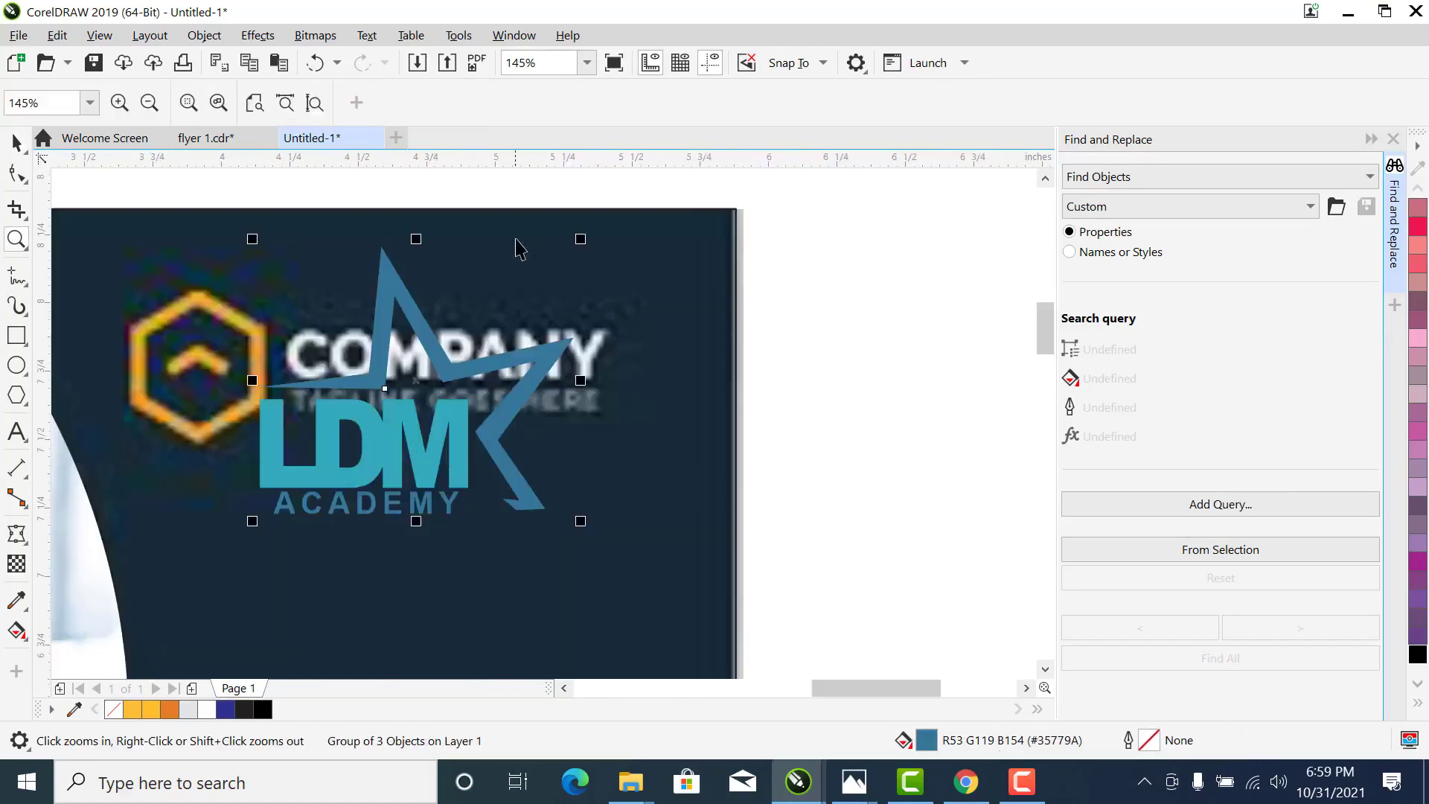
Fill the logo with yellow-orange R252 G190 B53 and recolor its LDM and ACADEMY lettering white
{"action": "key", "text": "space"}
{"action": "left_click", "coordinate": [371, 481]}
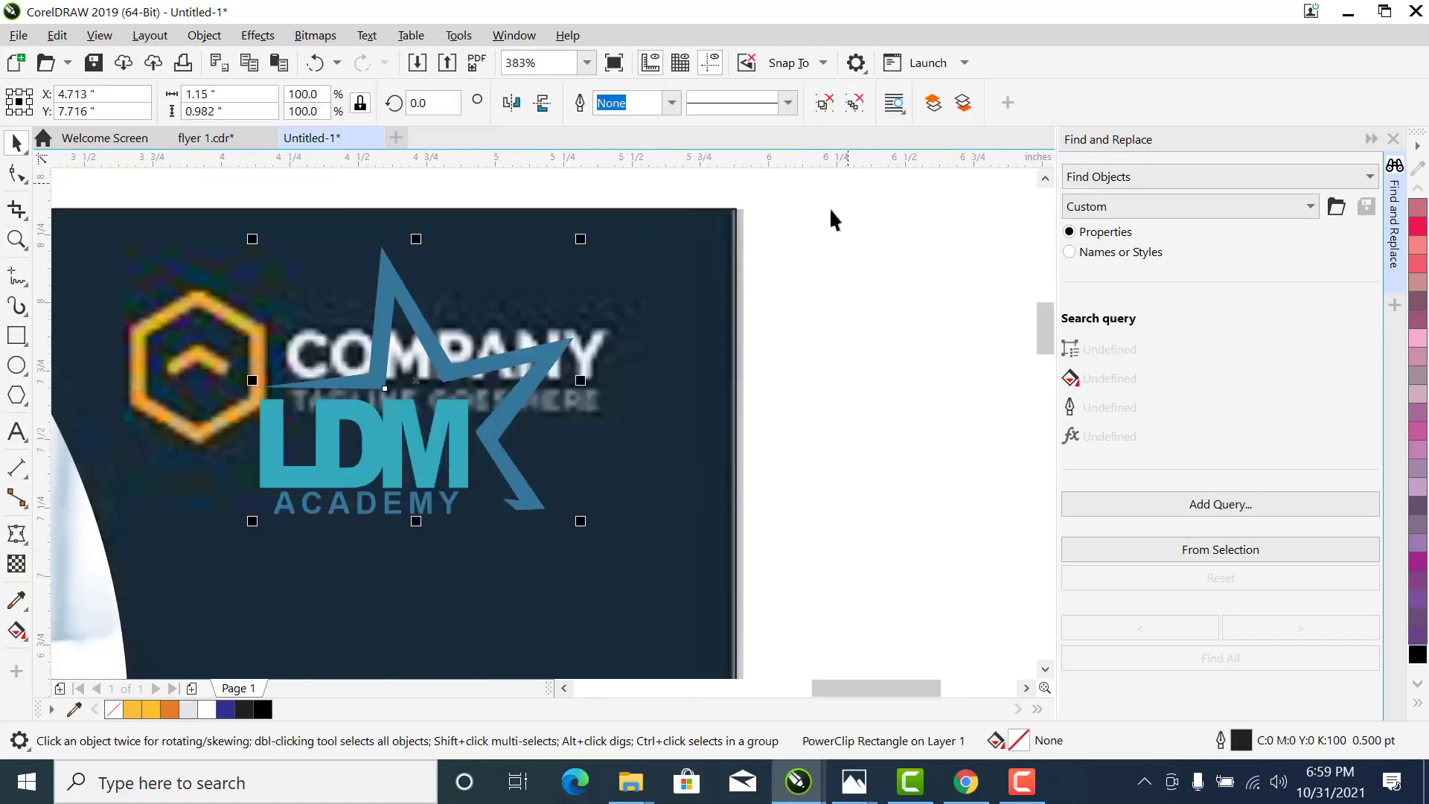
{"action": "left_click", "coordinate": [137, 708]}
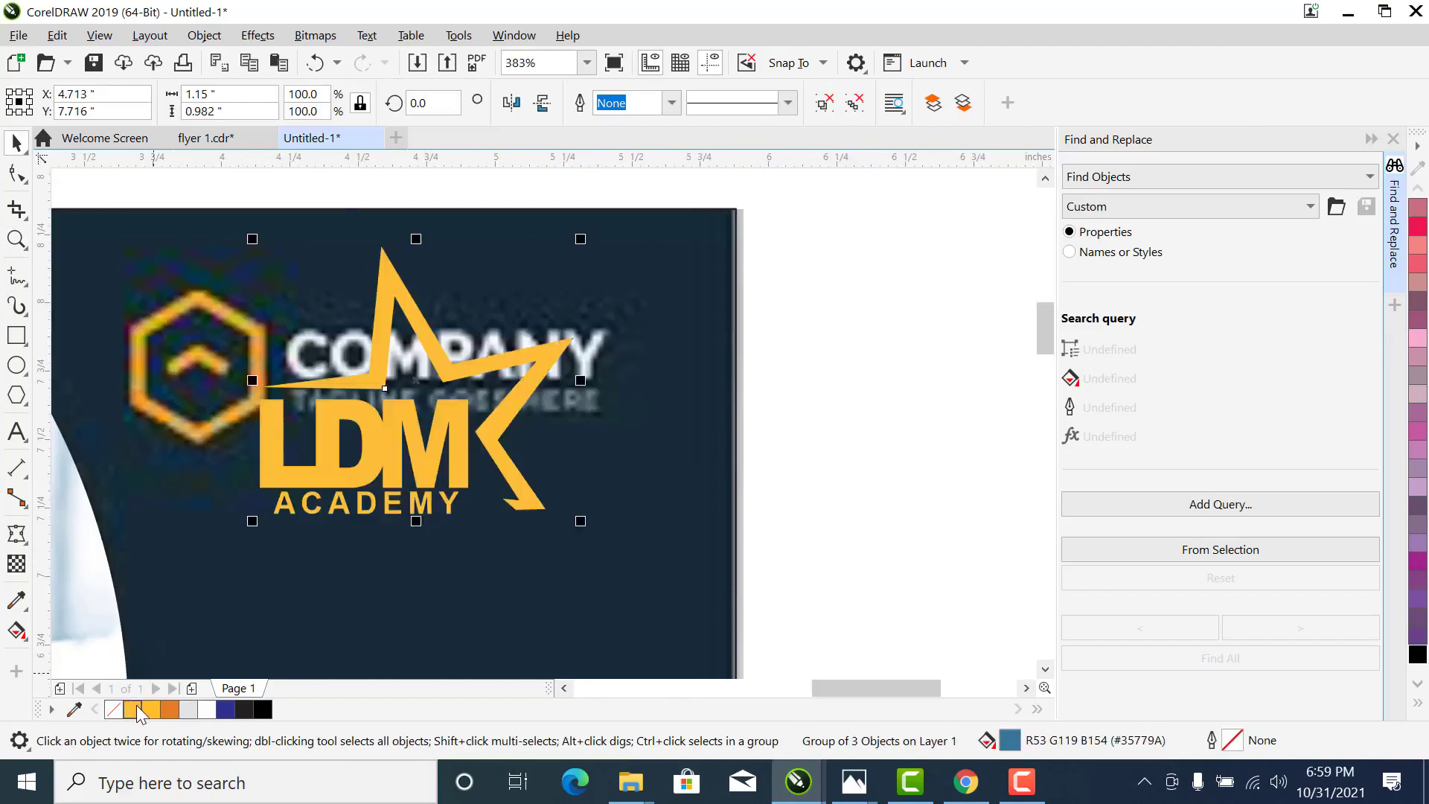
{"action": "left_click", "coordinate": [401, 519], "text": "ctrl"}
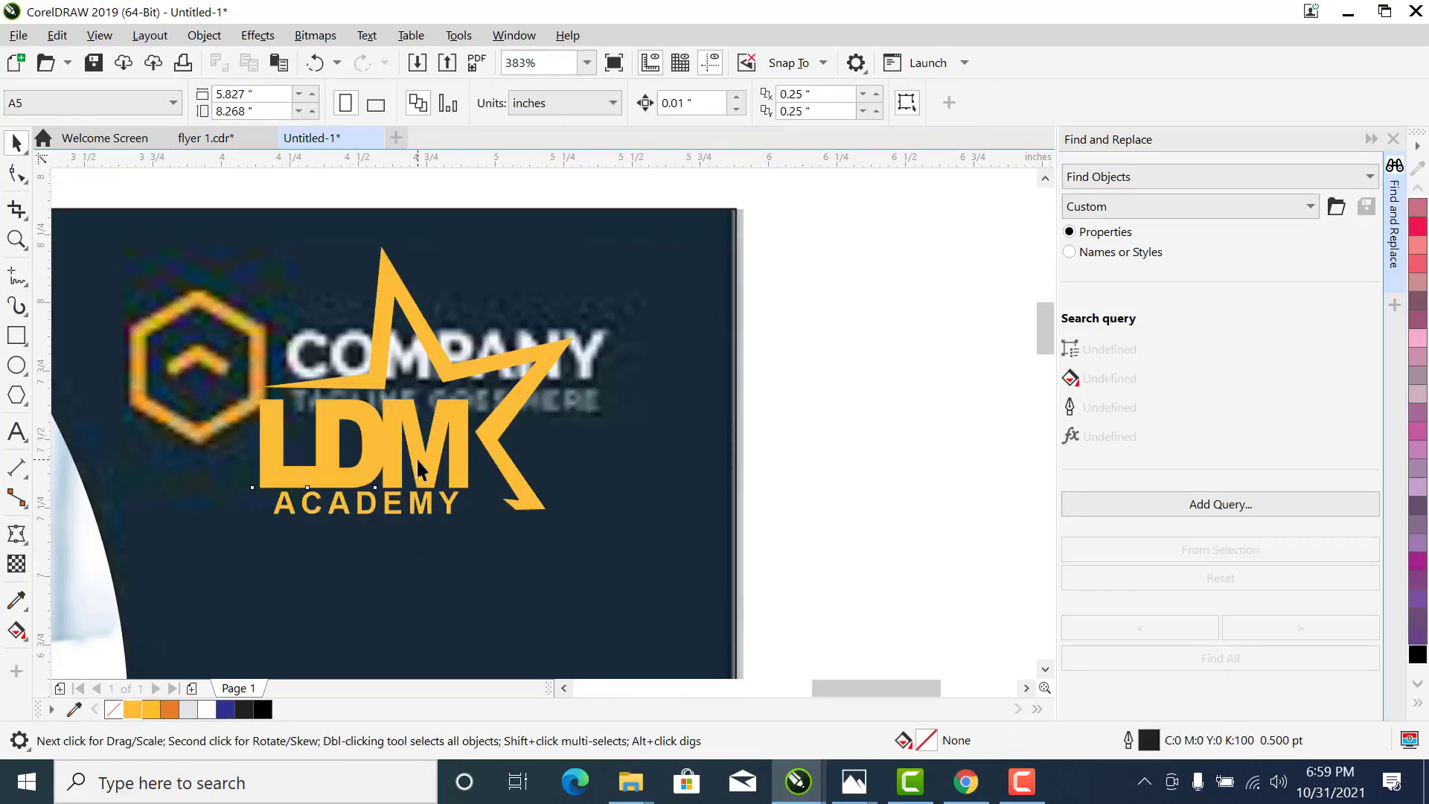
{"action": "left_click", "coordinate": [396, 517], "text": "ctrl+shift"}
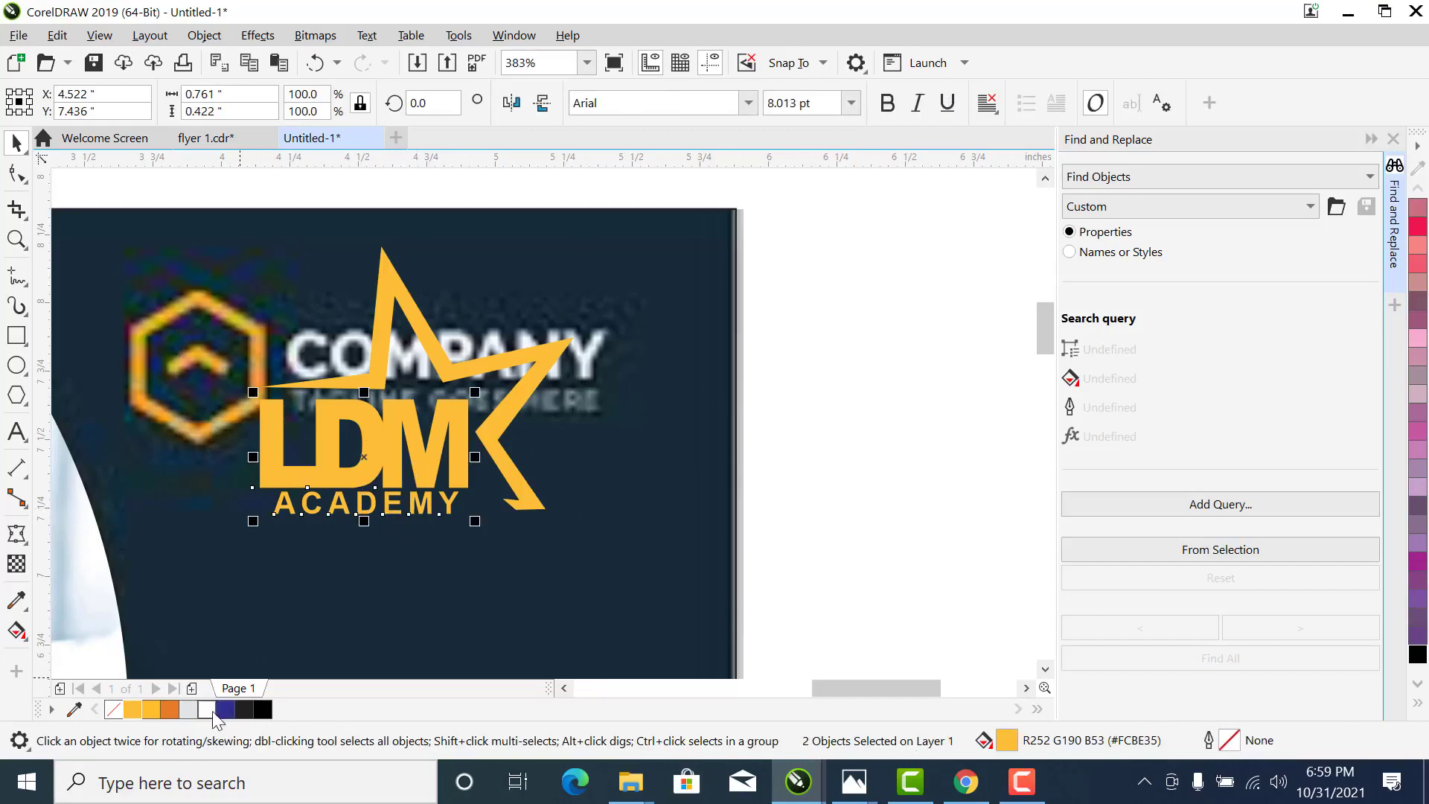
{"action": "left_click", "coordinate": [208, 711]}
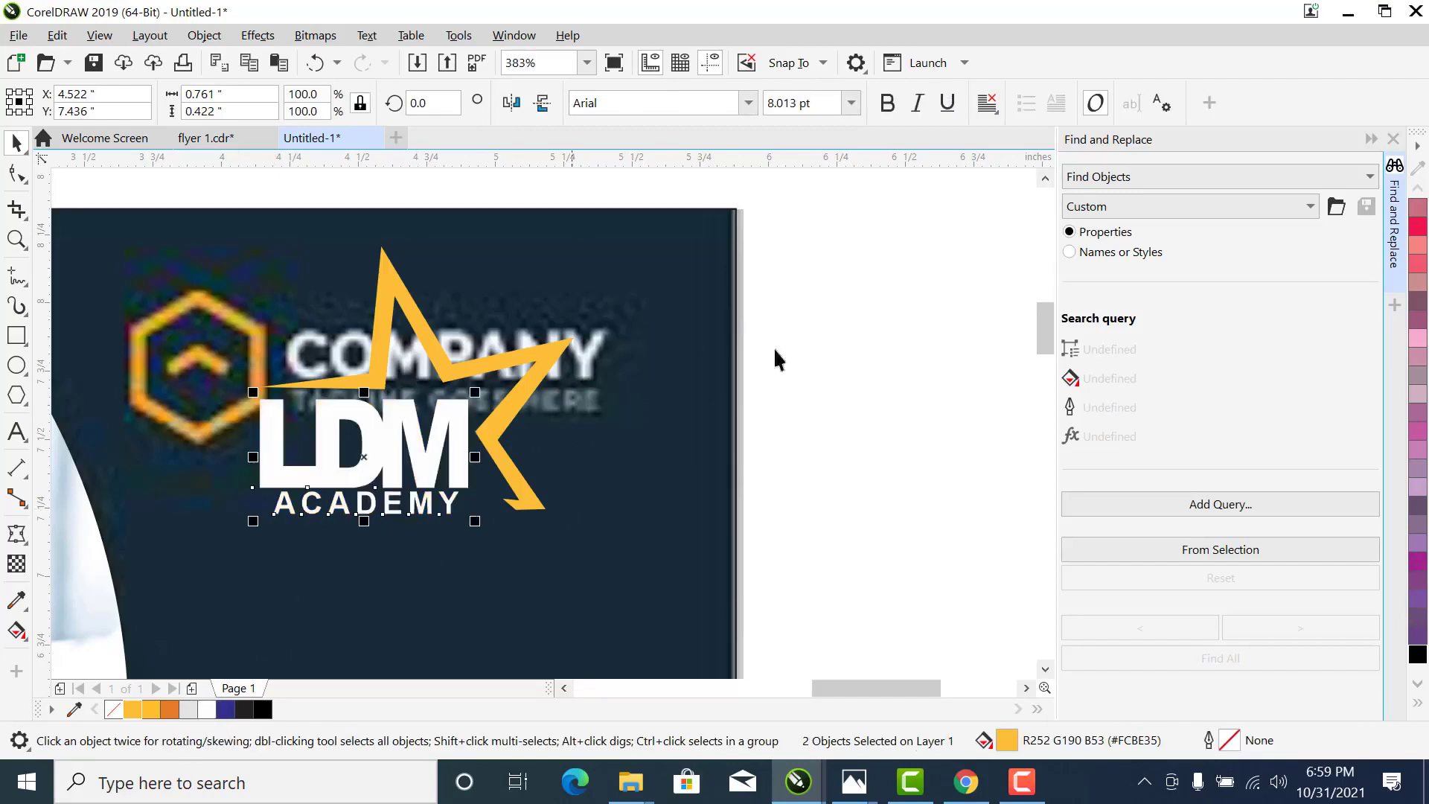
{"action": "left_click", "coordinate": [809, 335]}
Move the PowerClip frame off the page to its left to check the reference flyer underneath, and undo the move
{"action": "scroll", "coordinate": [806, 323], "scroll_direction": "down", "scroll_amount": 5}
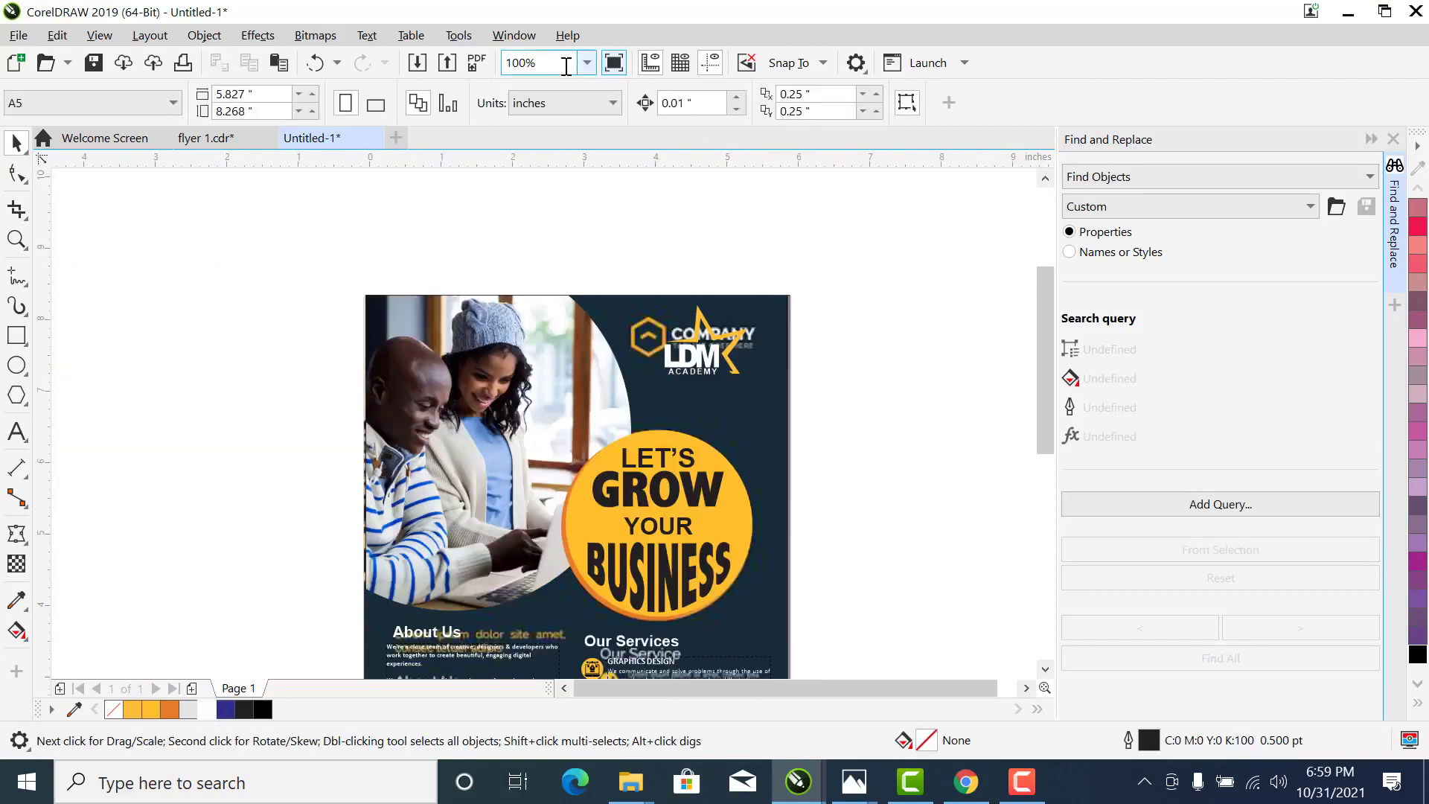
{"action": "left_click", "coordinate": [588, 63]}
{"action": "left_click", "coordinate": [530, 74]}
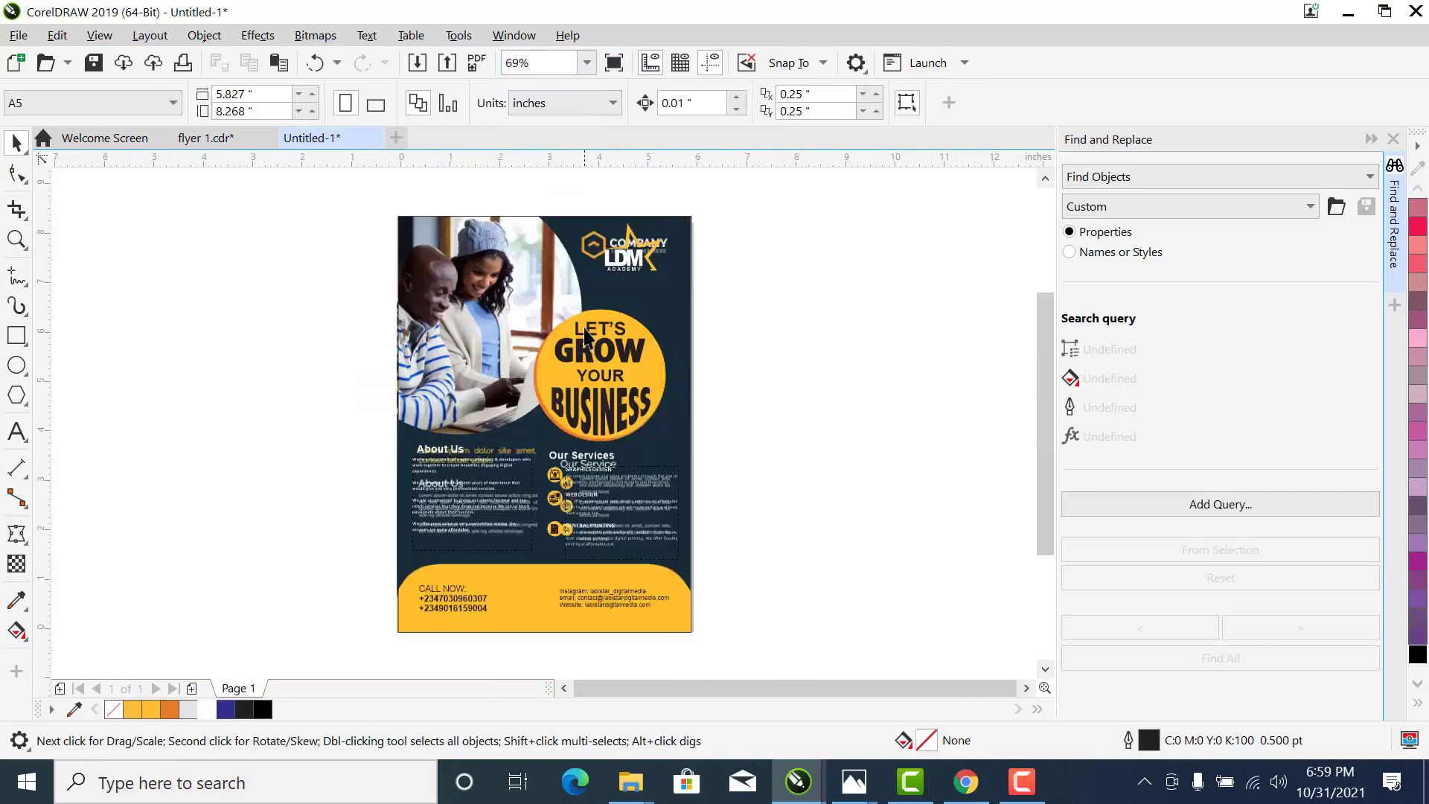
{"action": "left_click_drag", "start_coordinate": [631, 295], "coordinate": [336, 337]}
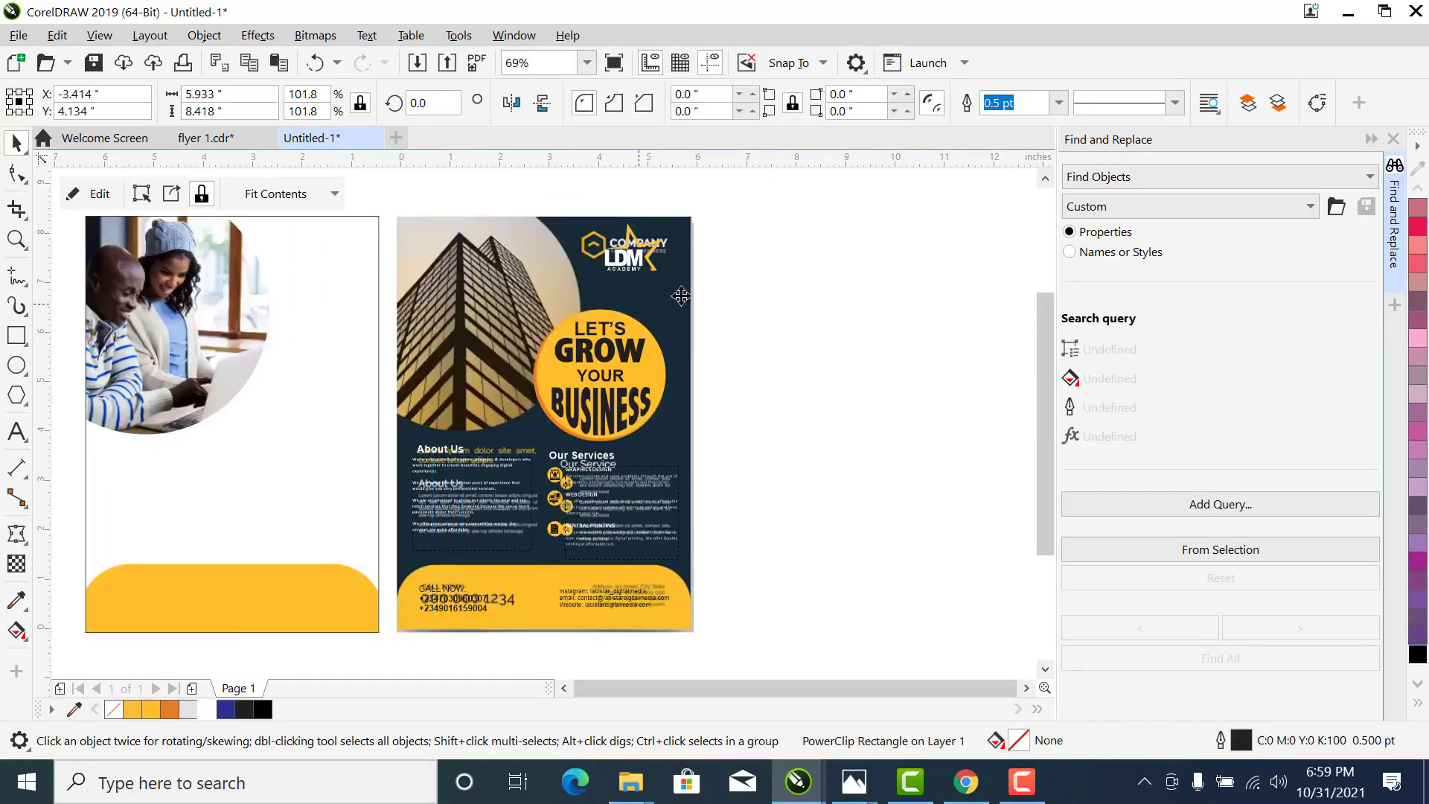
{"action": "key", "text": "ctrl+z"}
{"action": "left_click", "coordinate": [764, 256]}
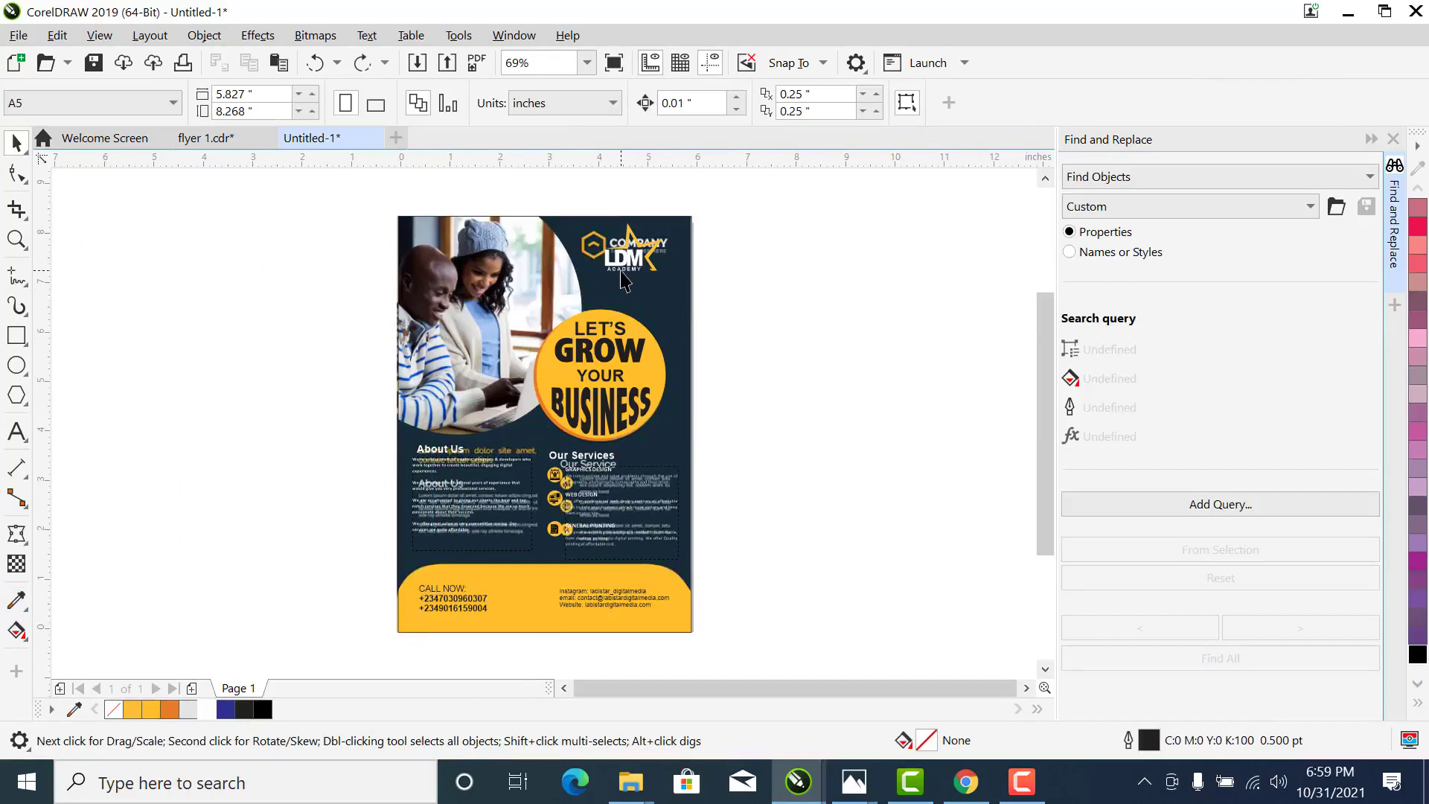
Fill the flyer's PowerClip frame with the dark navy R22 G44 B55 sampled from the reference background
{"action": "left_click", "coordinate": [15, 600]}
{"action": "left_click", "coordinate": [673, 314]}
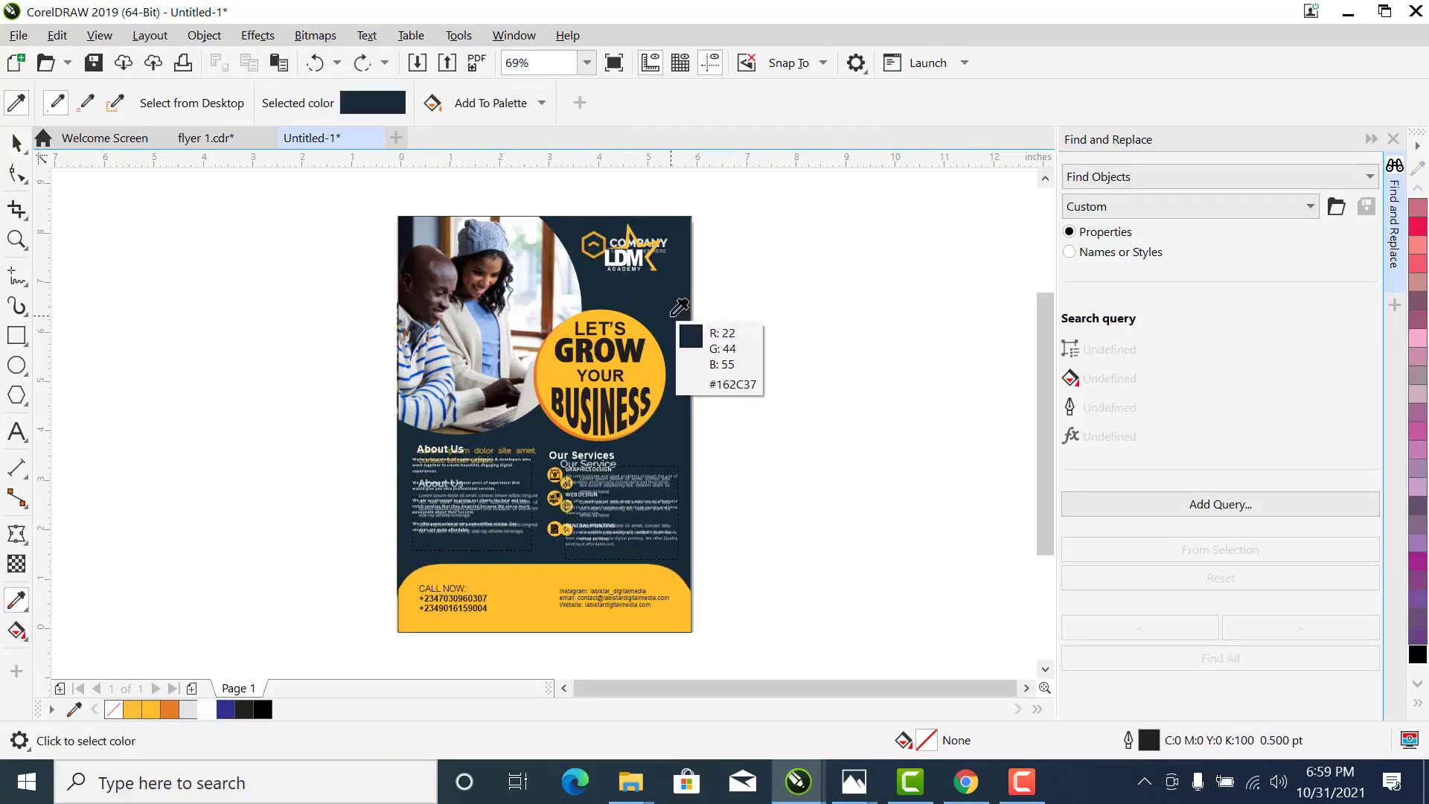
{"action": "left_click", "coordinate": [15, 141]}
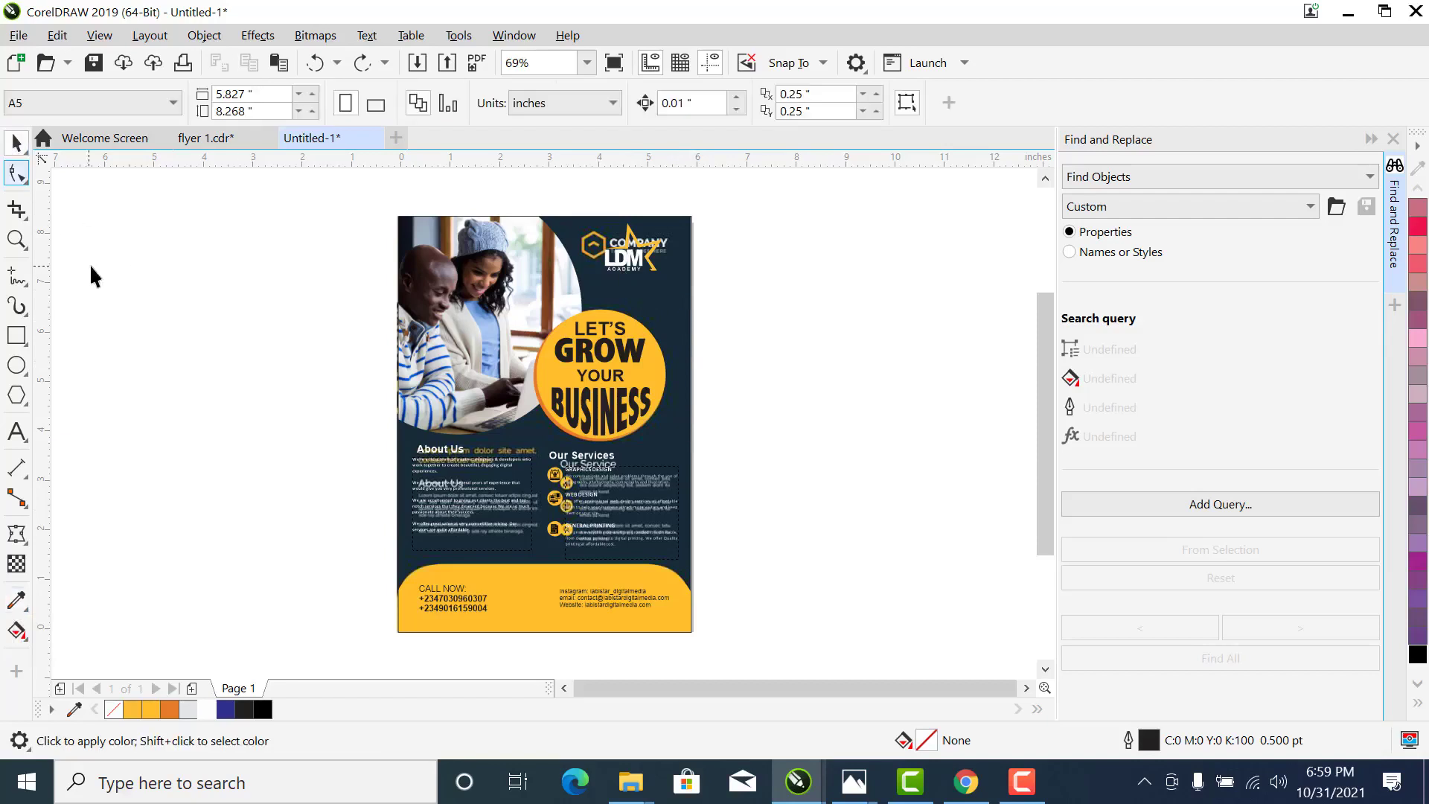
{"action": "left_click", "coordinate": [655, 298]}
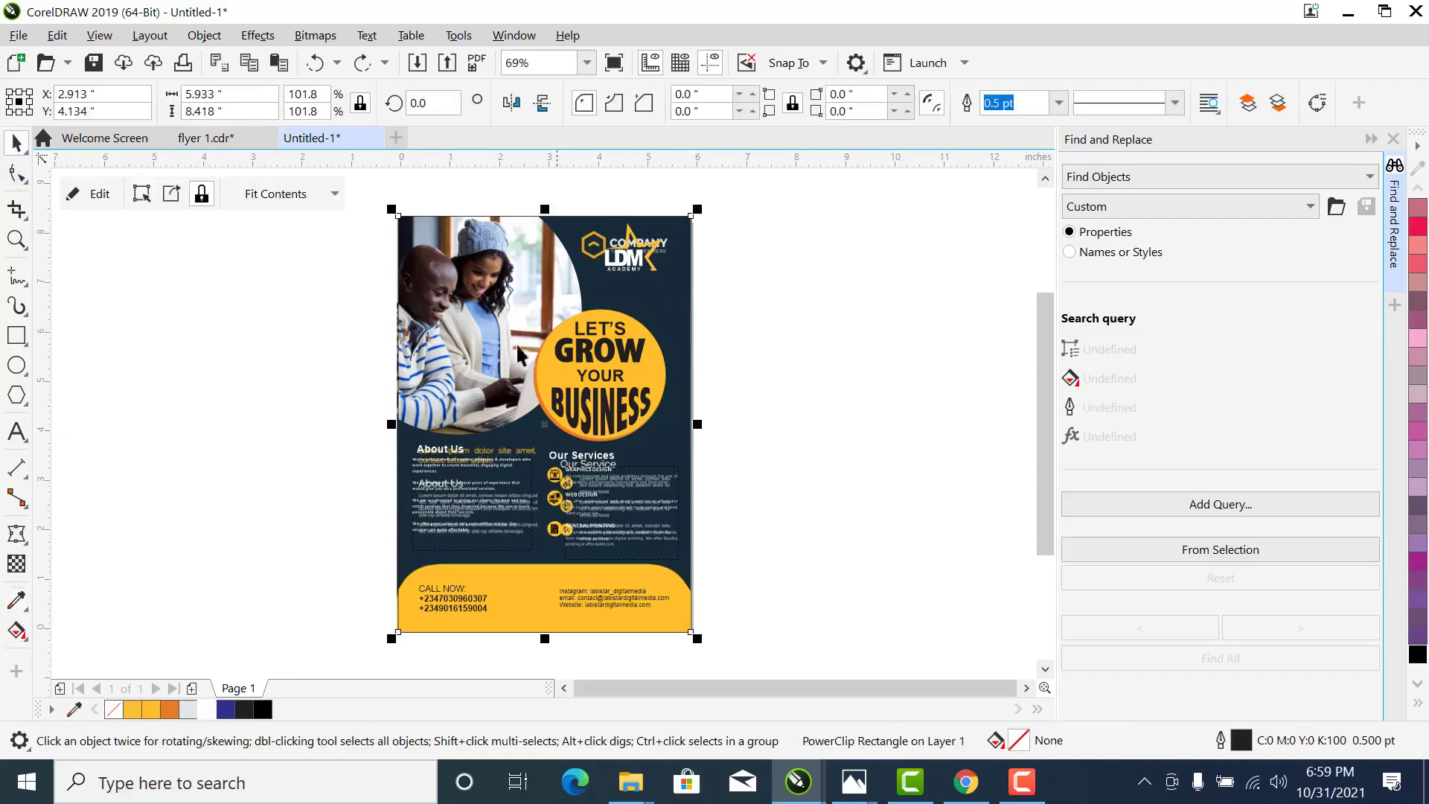
{"action": "left_click", "coordinate": [16, 601]}
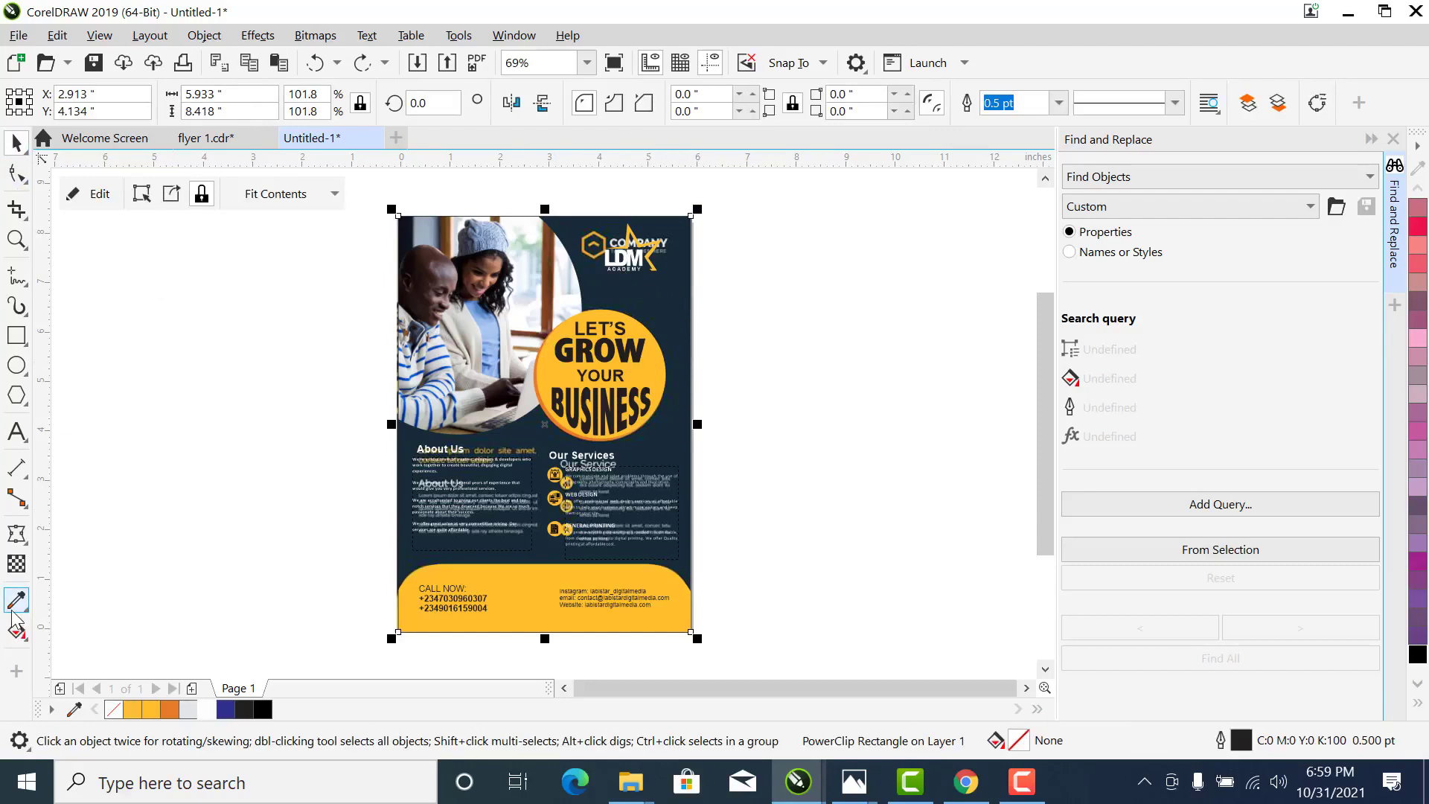
{"action": "left_click", "coordinate": [620, 297]}
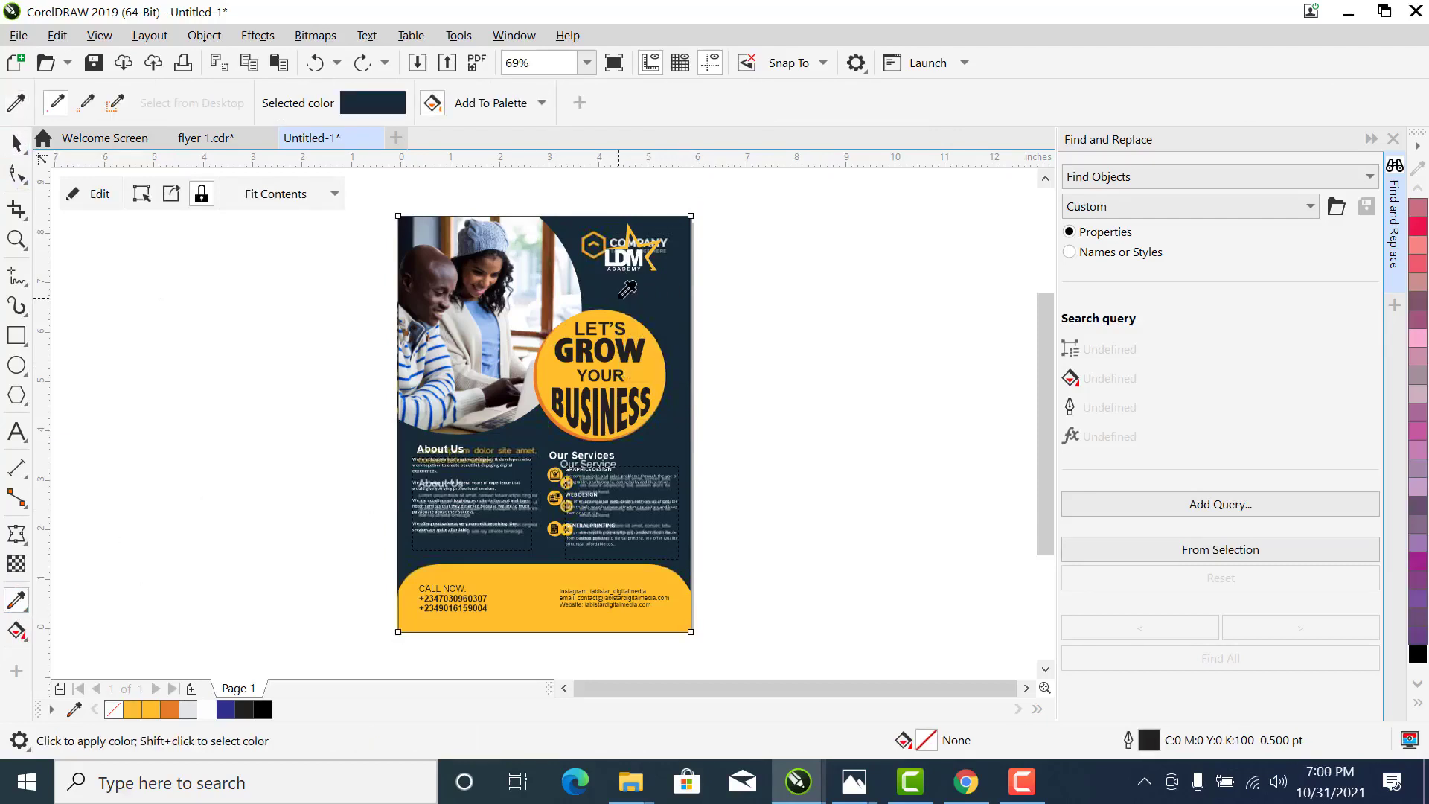
{"action": "left_click", "coordinate": [664, 290]}
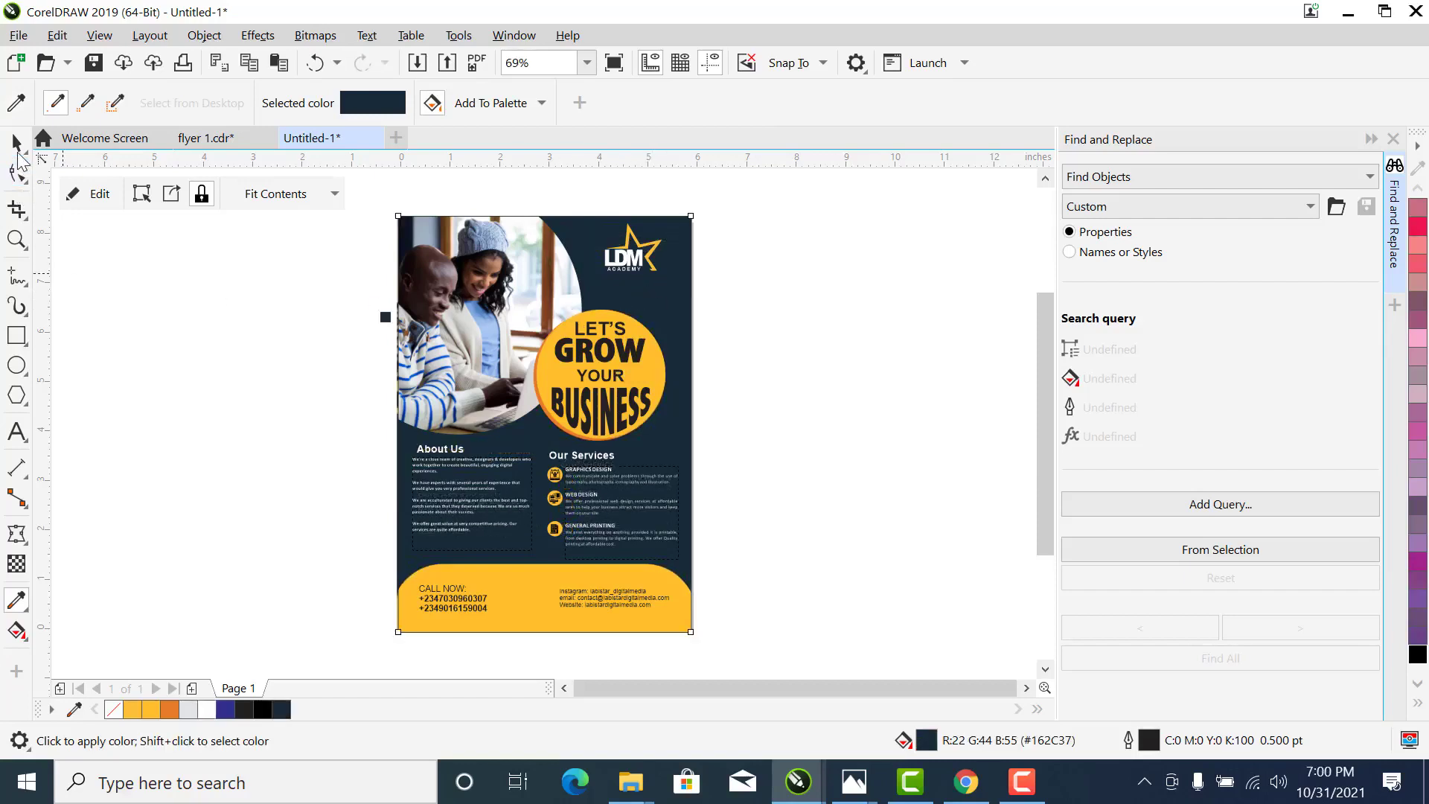
Move the filled PowerClip frame off the page to its right to check what lies underneath, and undo the move
{"action": "left_click", "coordinate": [18, 149]}
{"action": "left_click_drag", "start_coordinate": [624, 301], "coordinate": [935, 315]}
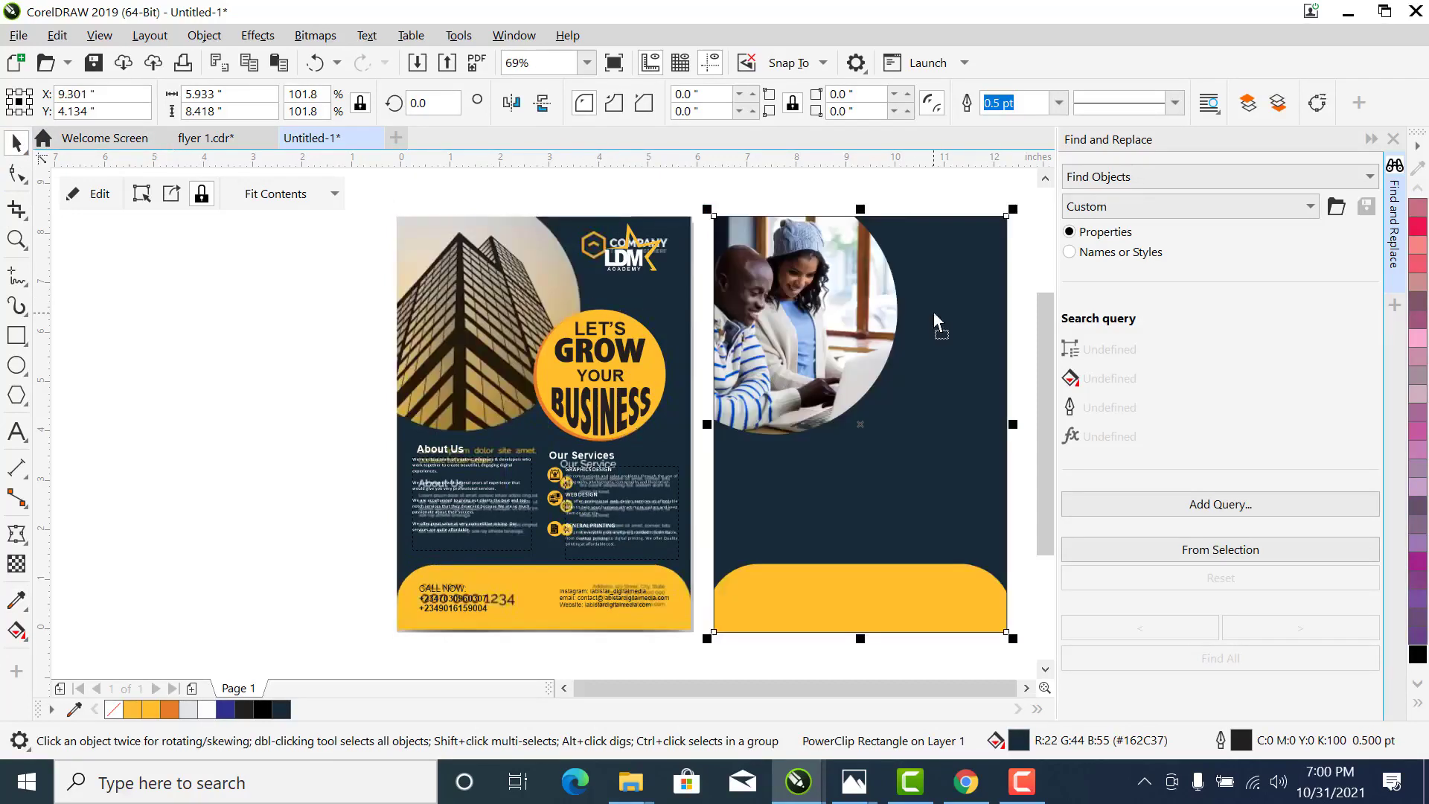
{"action": "key", "text": "ctrl+z"}
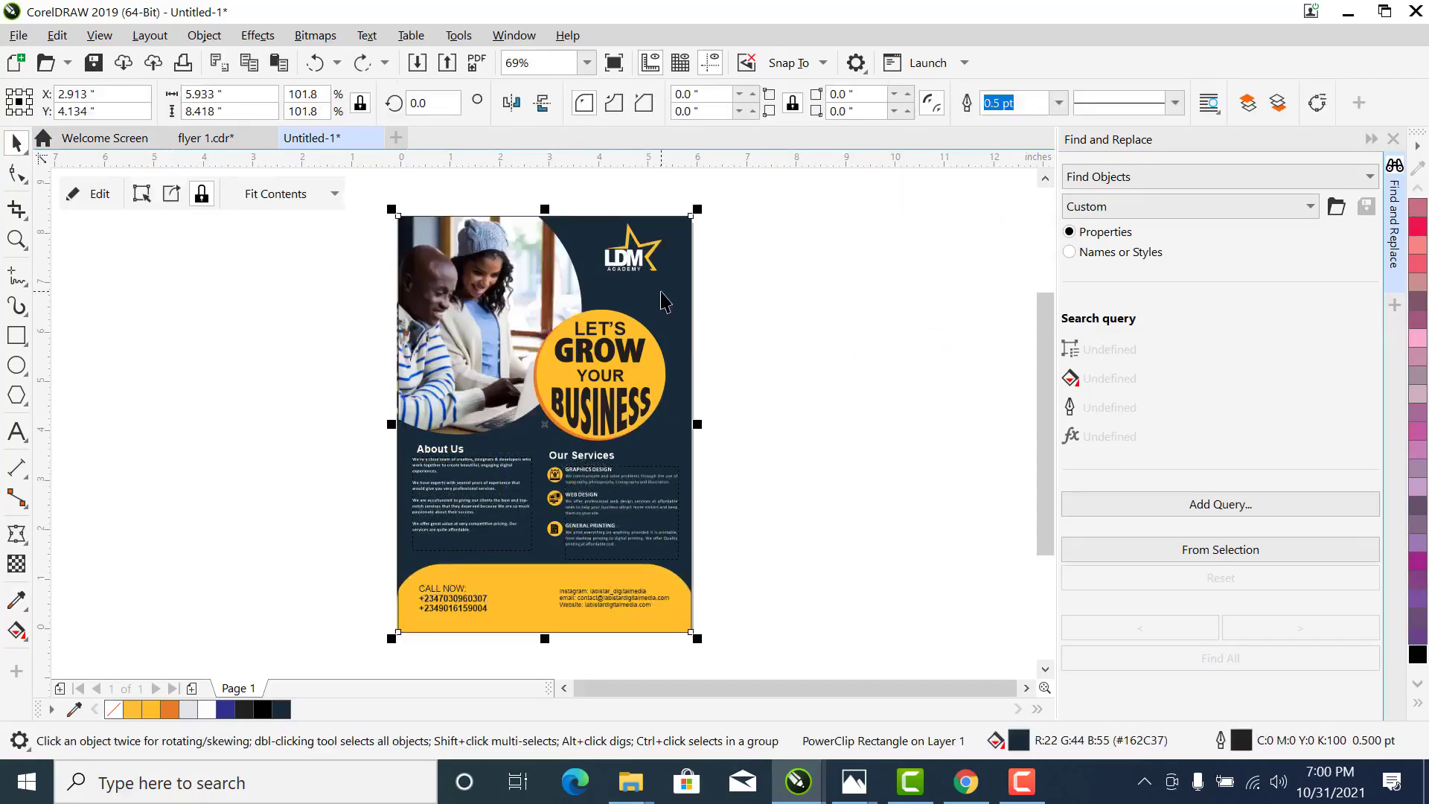
Send the PowerClip frame to the back and move the reference flyer image off the page to its left
{"action": "key", "text": "shift+Page_Down"}
{"action": "left_click", "coordinate": [698, 289]}
{"action": "left_click", "coordinate": [676, 287]}
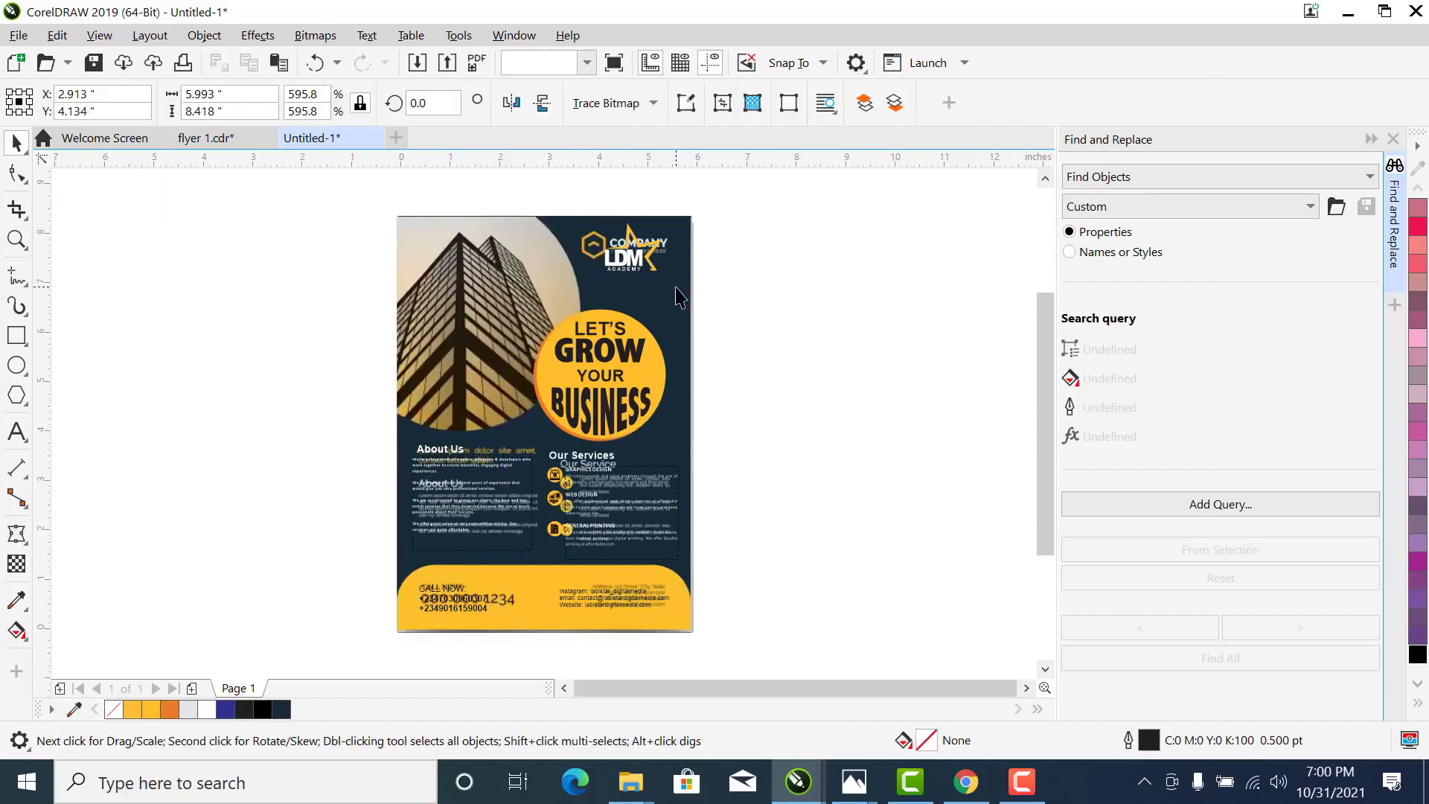
{"action": "left_click_drag", "start_coordinate": [676, 298], "coordinate": [346, 310]}
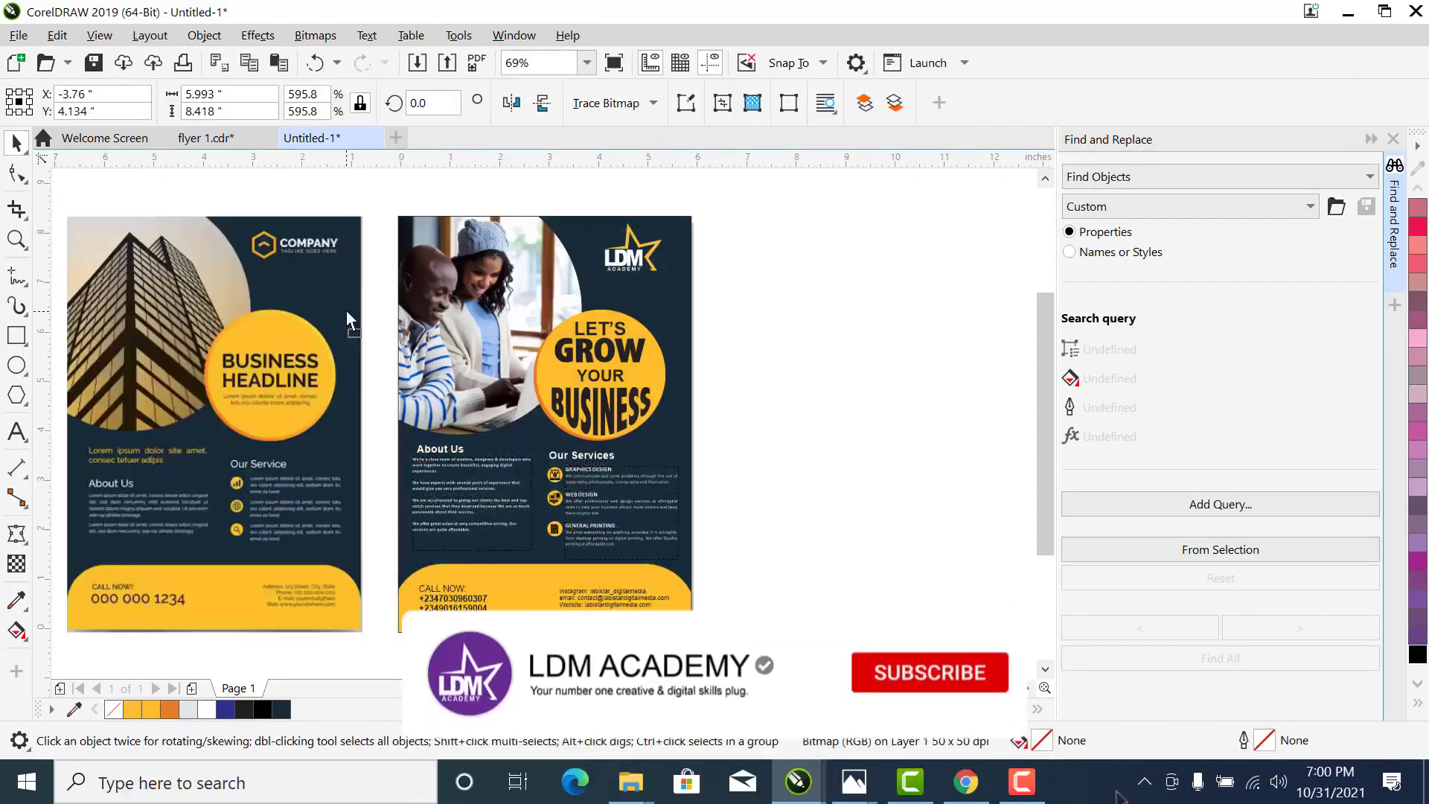
{"action": "left_click", "coordinate": [807, 302]}
{"action": "left_click", "coordinate": [136, 332]}
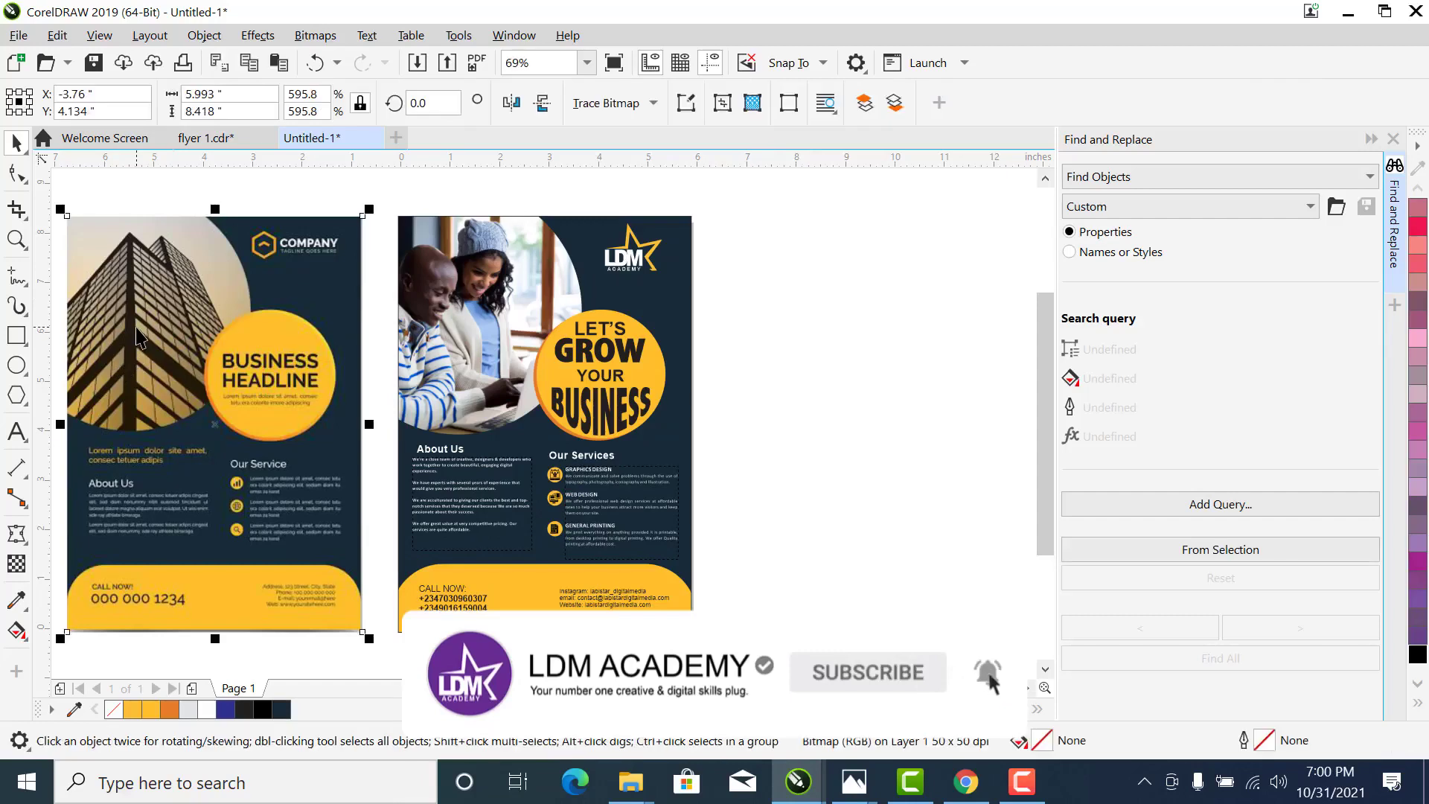
Nudge the whole LDM Academy logo slightly down to a Y position of 7.656 inches
{"action": "left_click", "coordinate": [811, 282]}
{"action": "left_click_drag", "start_coordinate": [778, 213], "coordinate": [575, 315]}
{"action": "key", "text": "Down"}
{"action": "key", "text": "Down"}
{"action": "key", "text": "Down"}
{"action": "key", "text": "Down"}
{"action": "key", "text": "Down"}
{"action": "key", "text": "Down"}
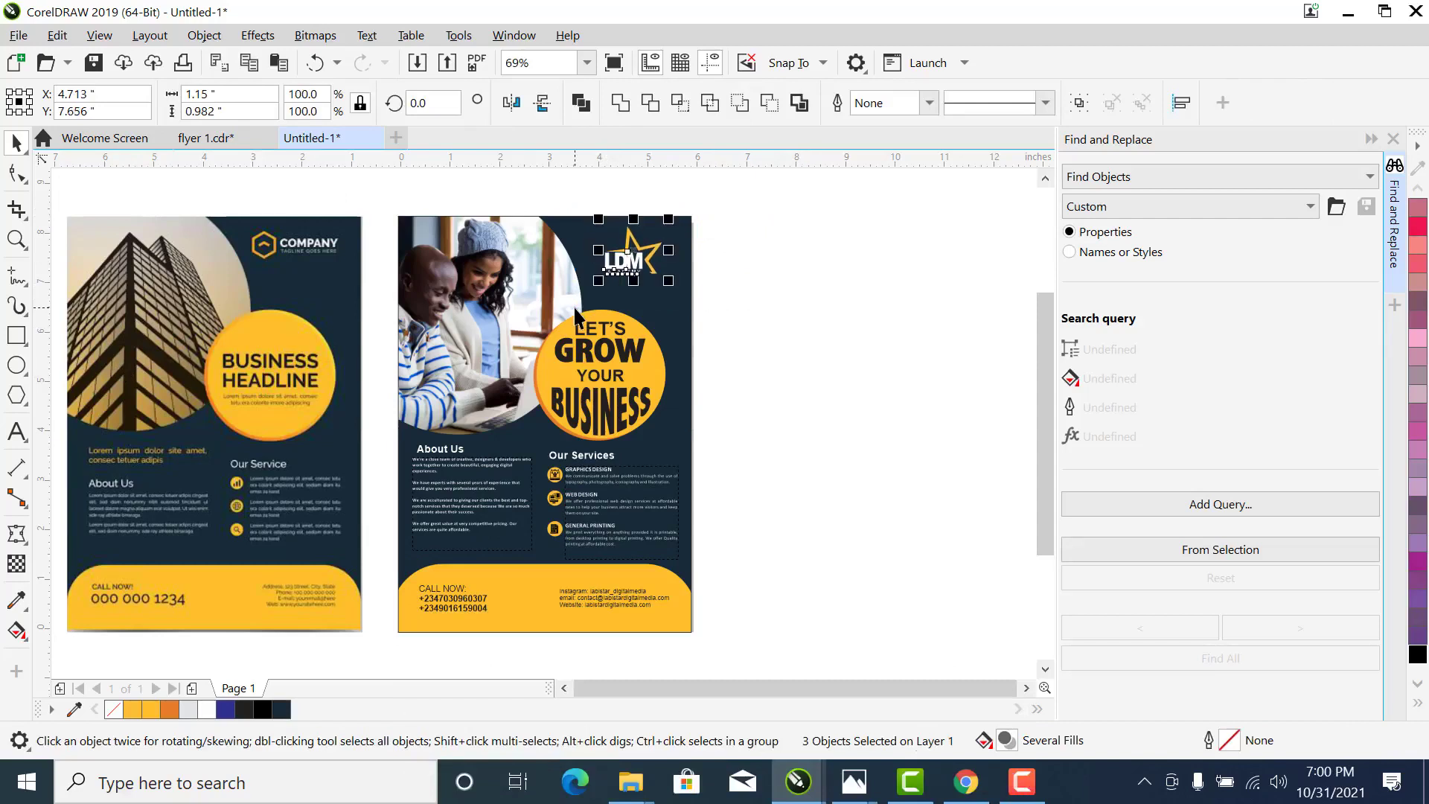
{"action": "left_click", "coordinate": [828, 513]}
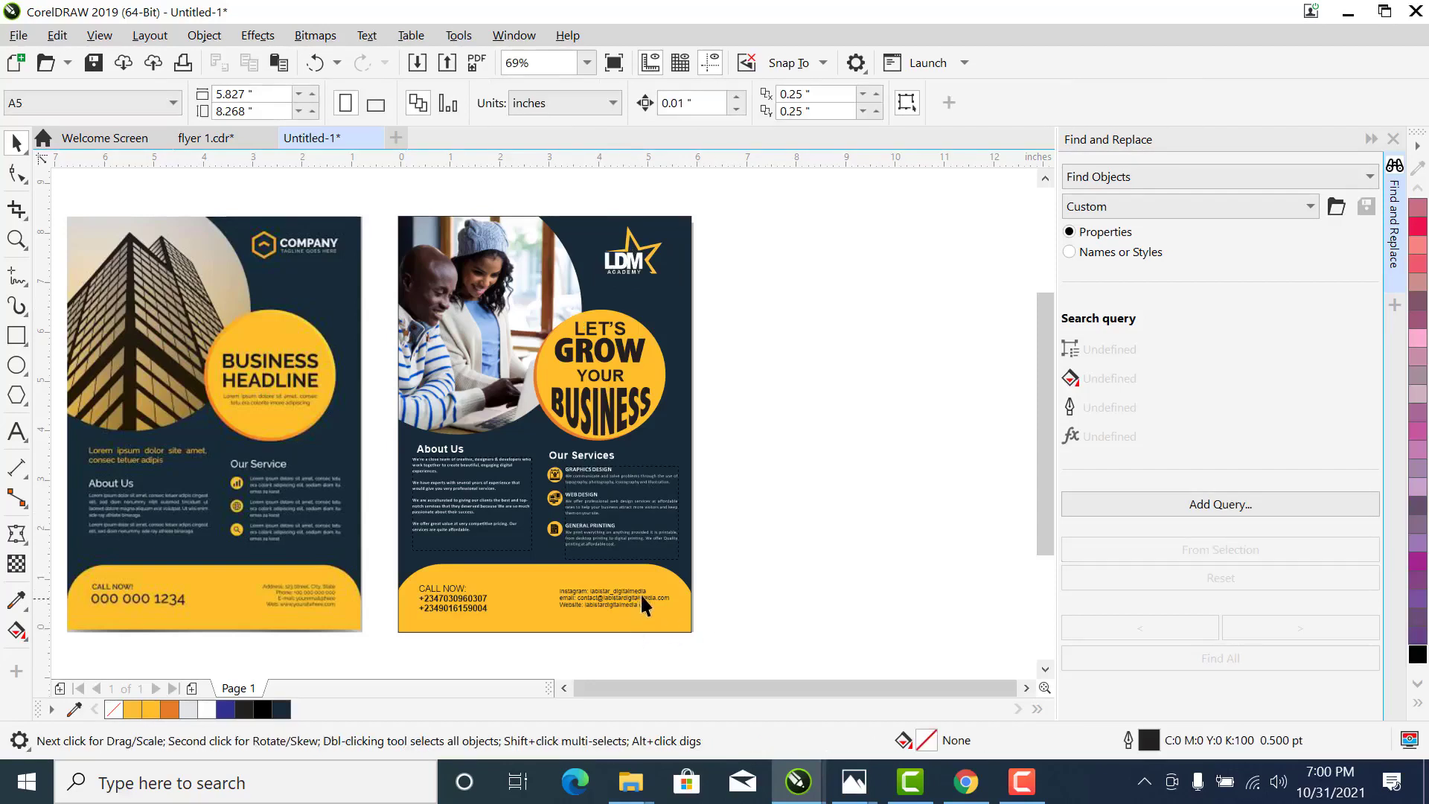
Right-align the Instagram, email and website text in the flyer's yellow footer
{"action": "key", "text": "z"}
{"action": "left_click_drag", "start_coordinate": [766, 466], "coordinate": [119, 588]}
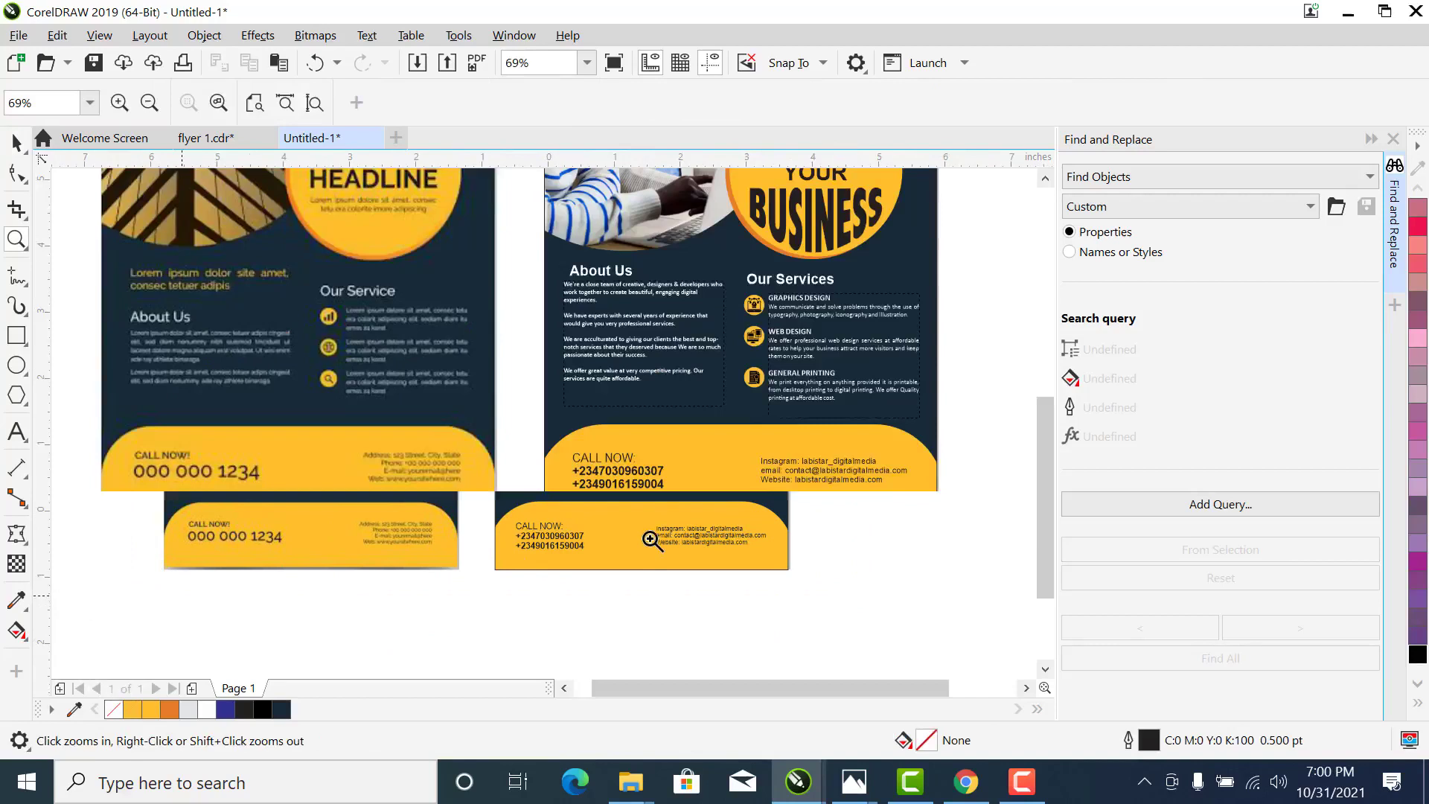
{"action": "key", "text": "space"}
{"action": "left_click", "coordinate": [783, 477]}
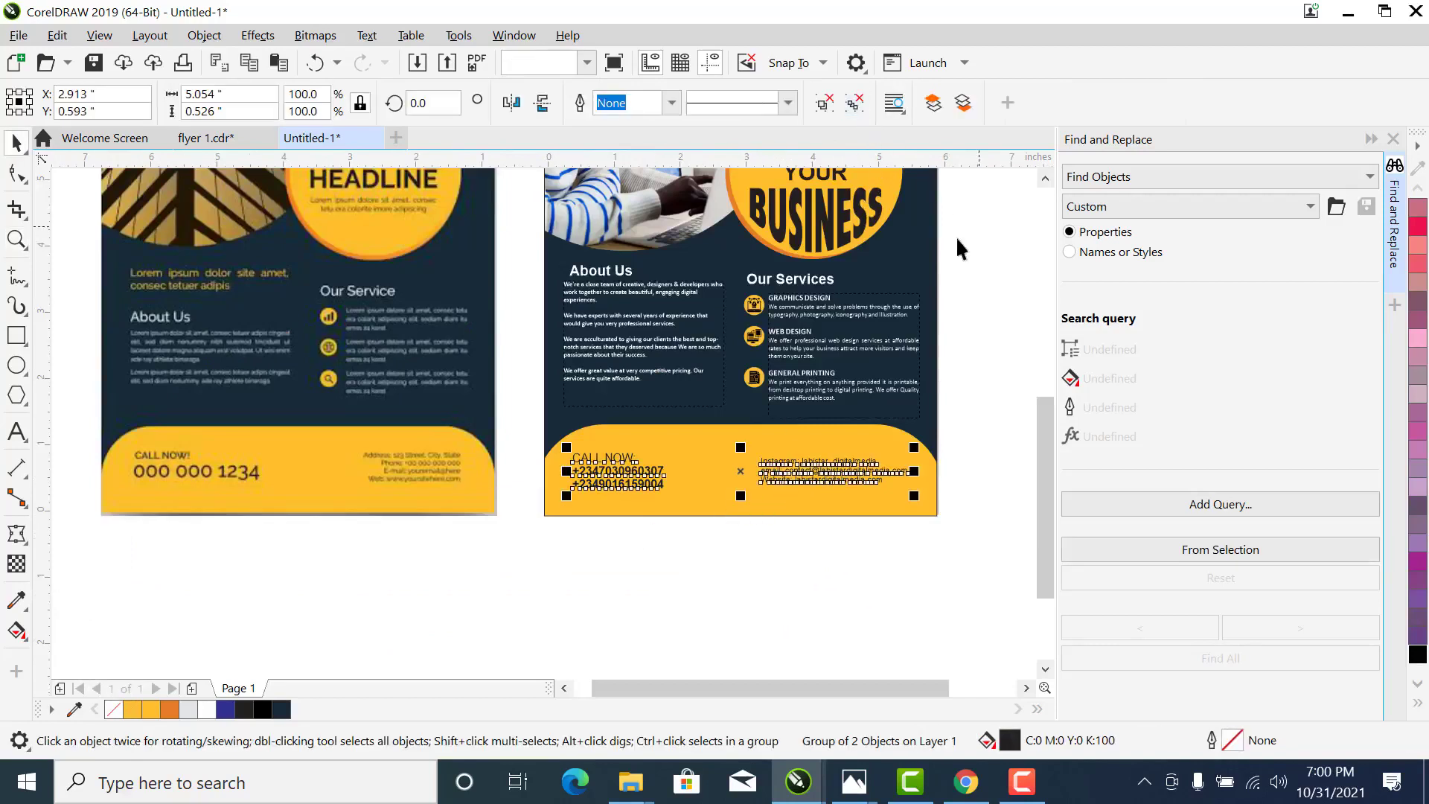
{"action": "key", "text": "Escape"}
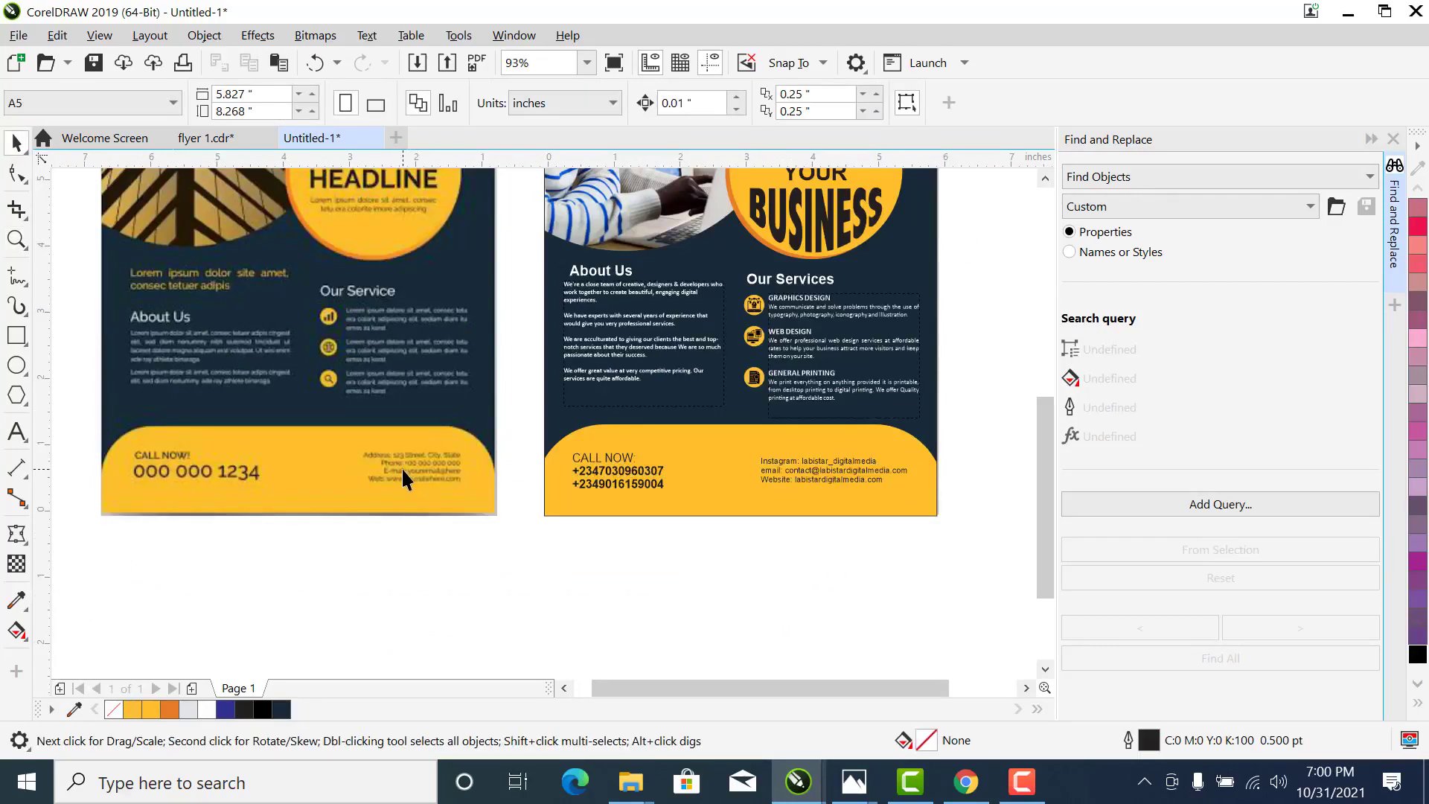
{"action": "left_click", "coordinate": [401, 466]}
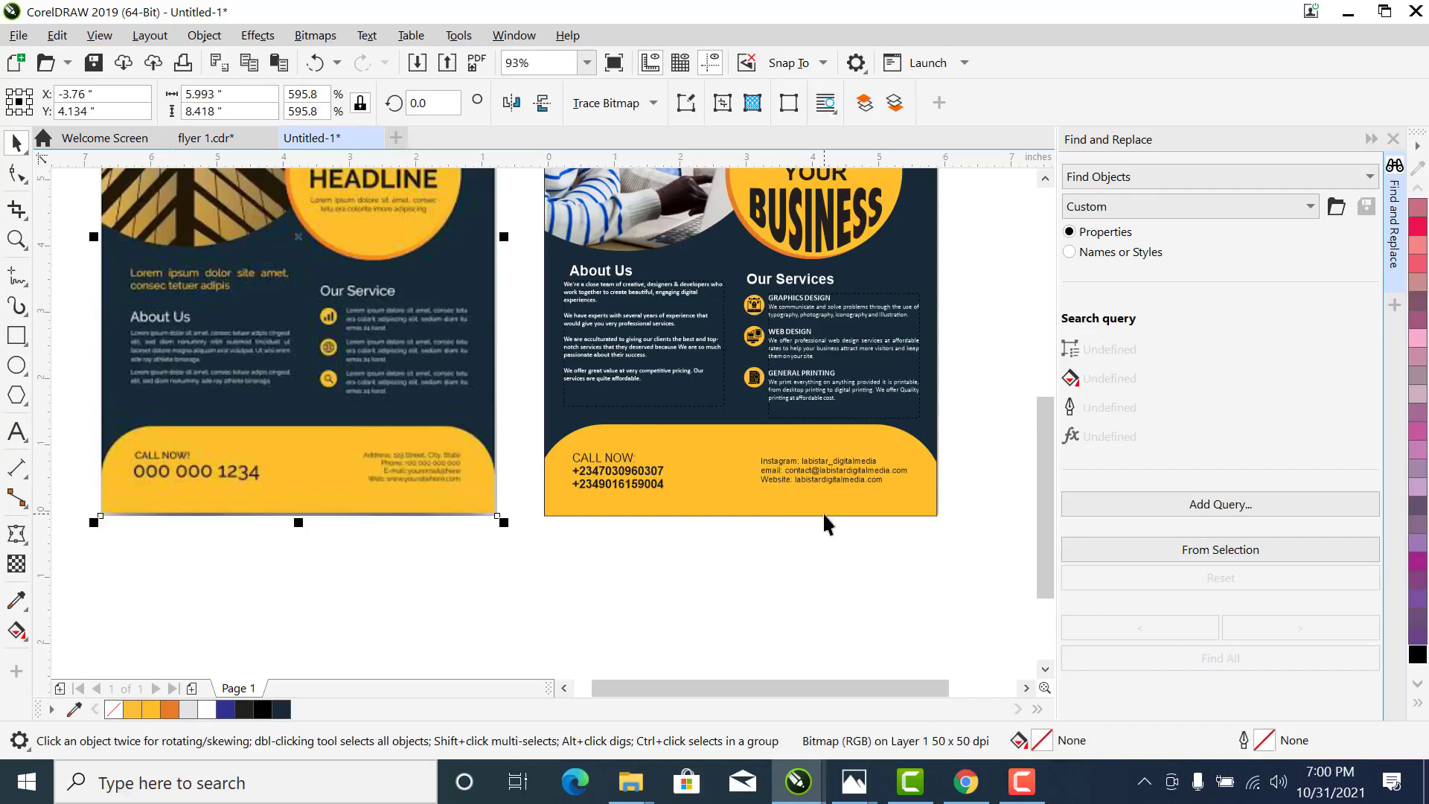
{"action": "left_click", "coordinate": [826, 472]}
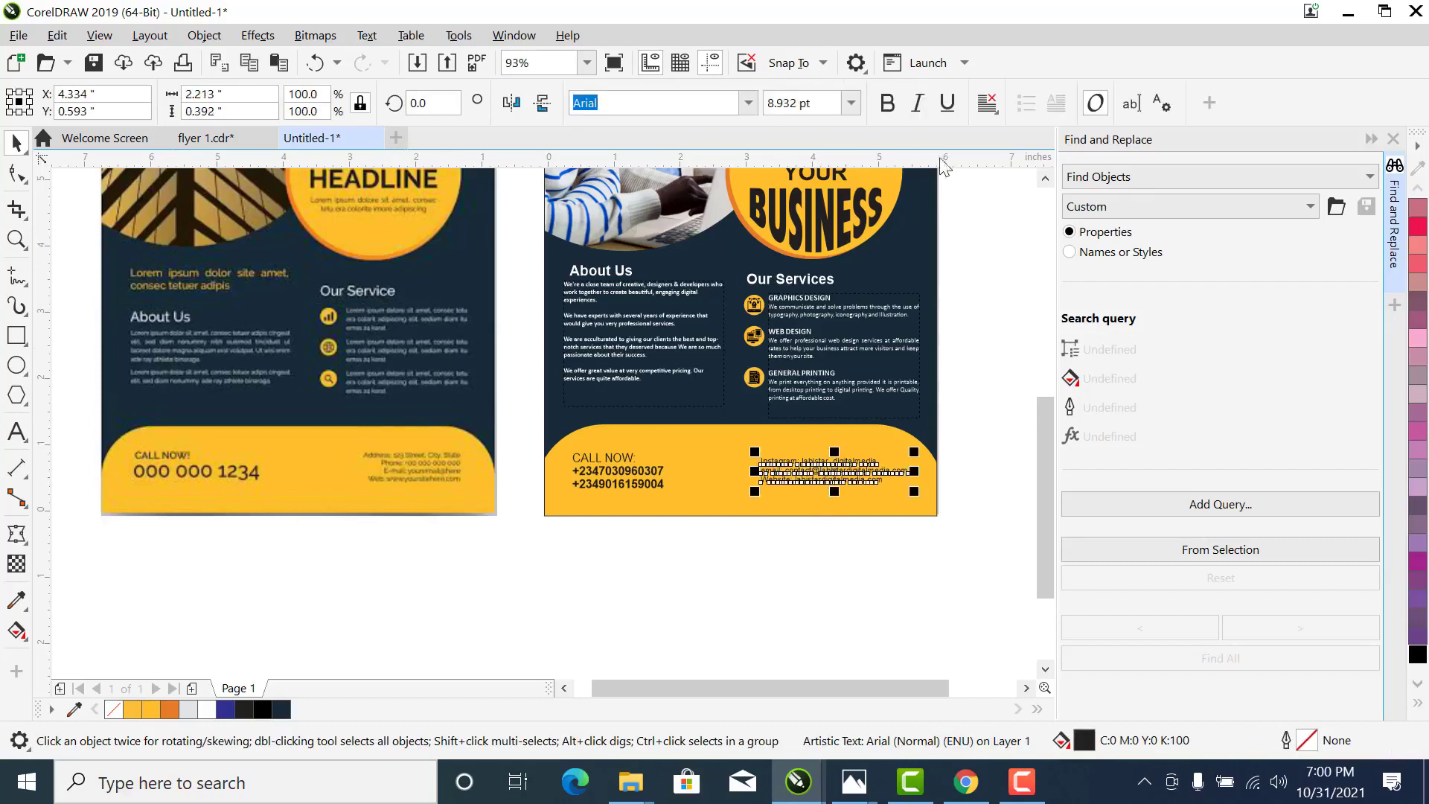
{"action": "left_click", "coordinate": [988, 103]}
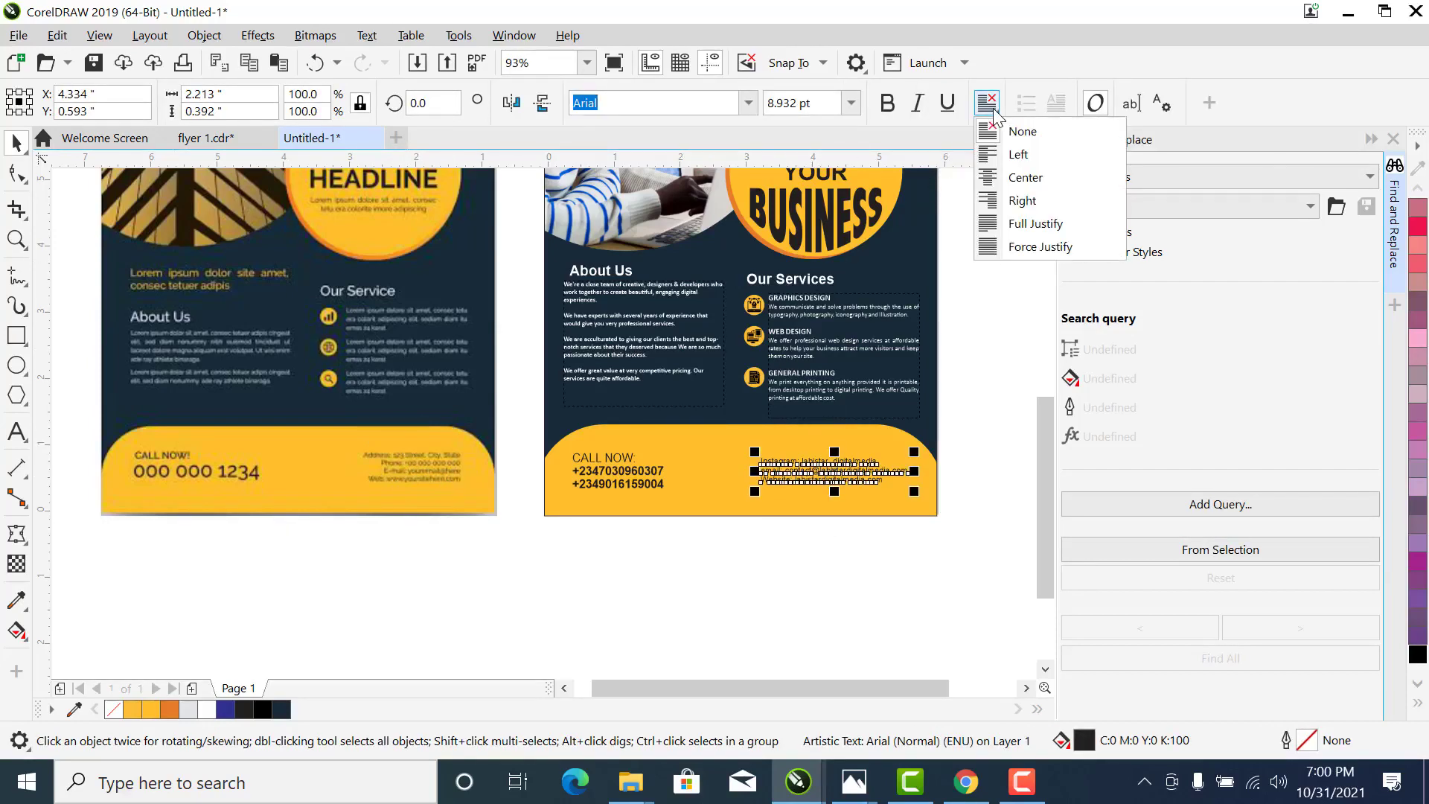
{"action": "left_click", "coordinate": [1020, 201]}
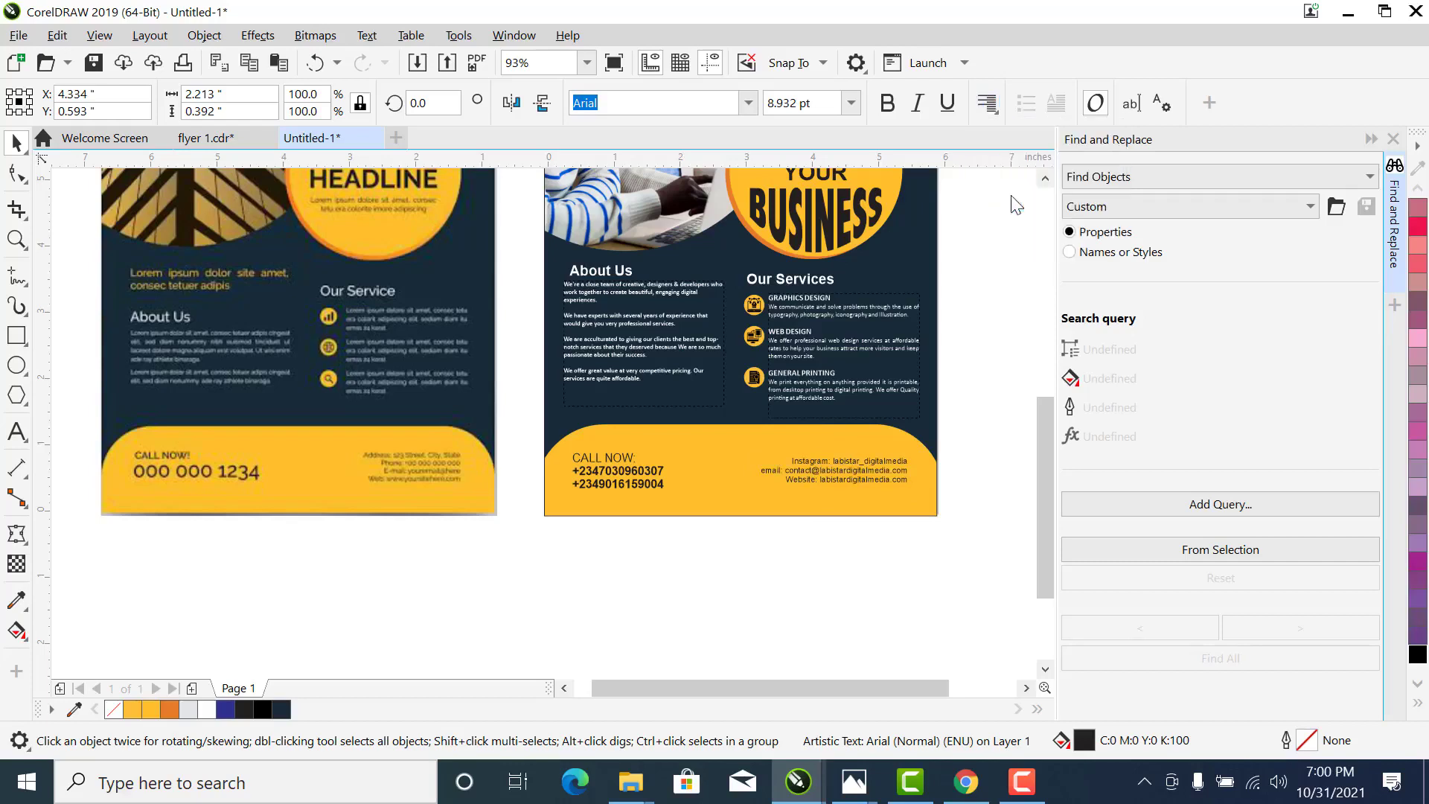
{"action": "left_click", "coordinate": [922, 596]}
Remove the outline from the flyer's PowerClip frame and review the whole flyer
{"action": "left_click", "coordinate": [935, 444]}
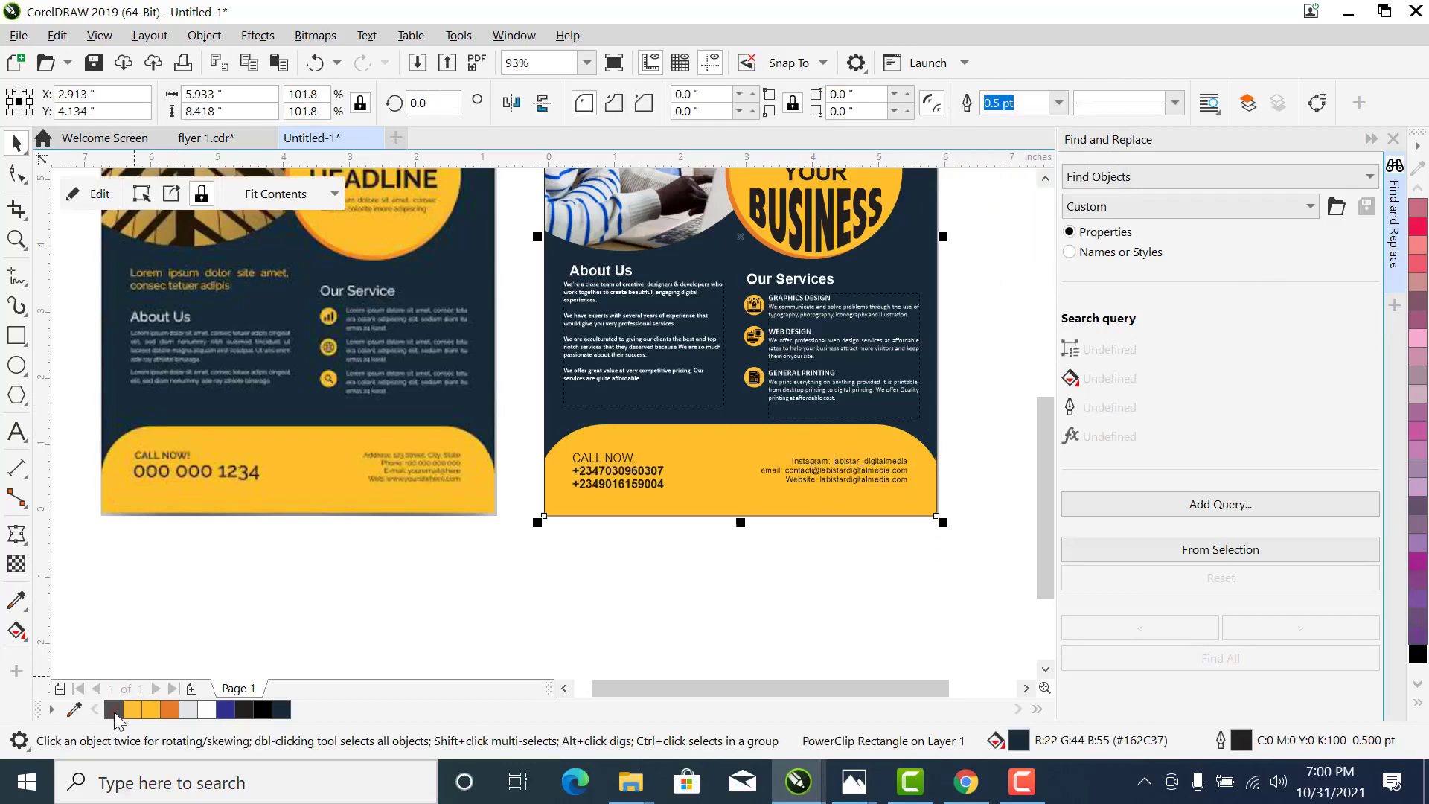
{"action": "right_click", "coordinate": [114, 711]}
{"action": "left_click", "coordinate": [373, 592]}
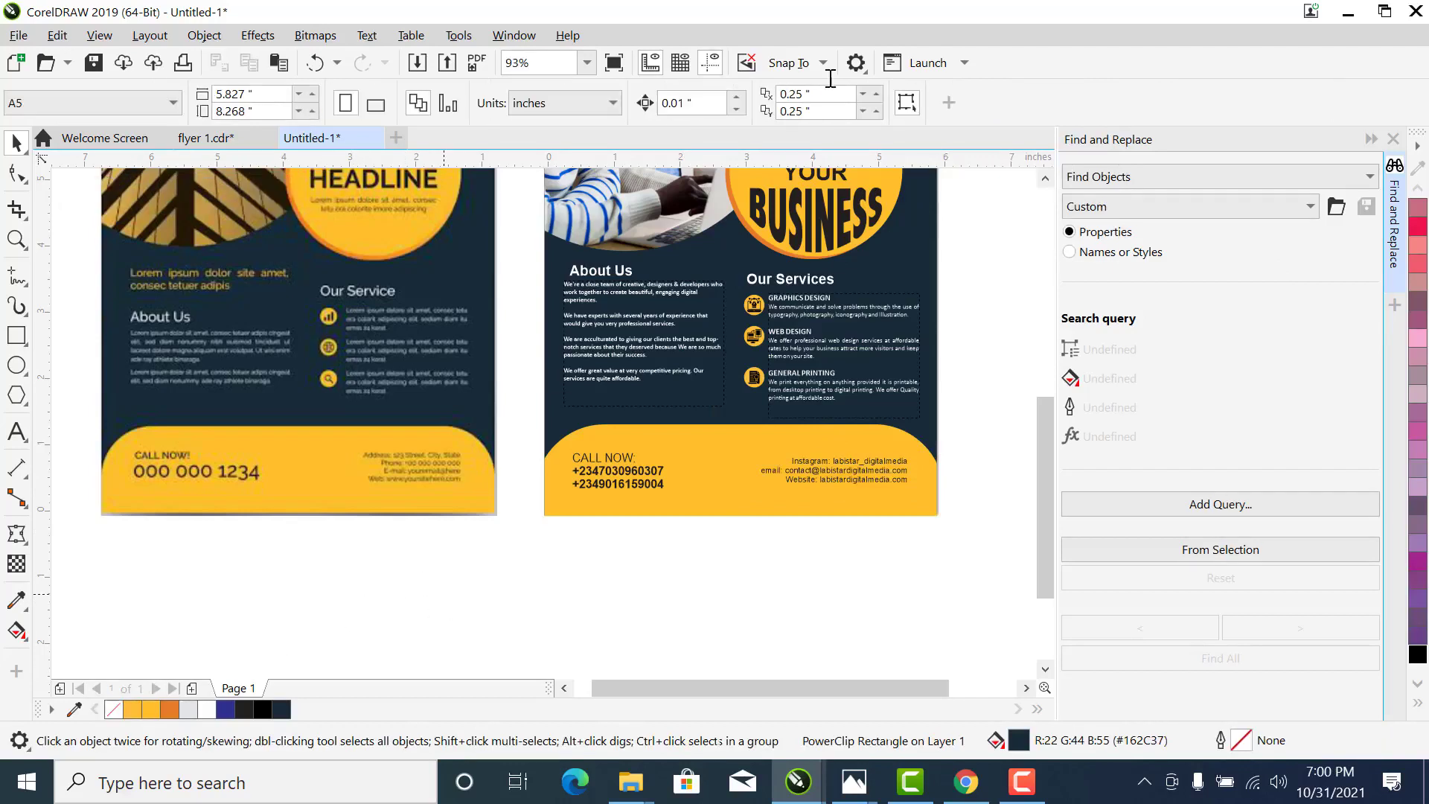
{"action": "left_click", "coordinate": [586, 62]}
{"action": "left_click", "coordinate": [550, 84]}
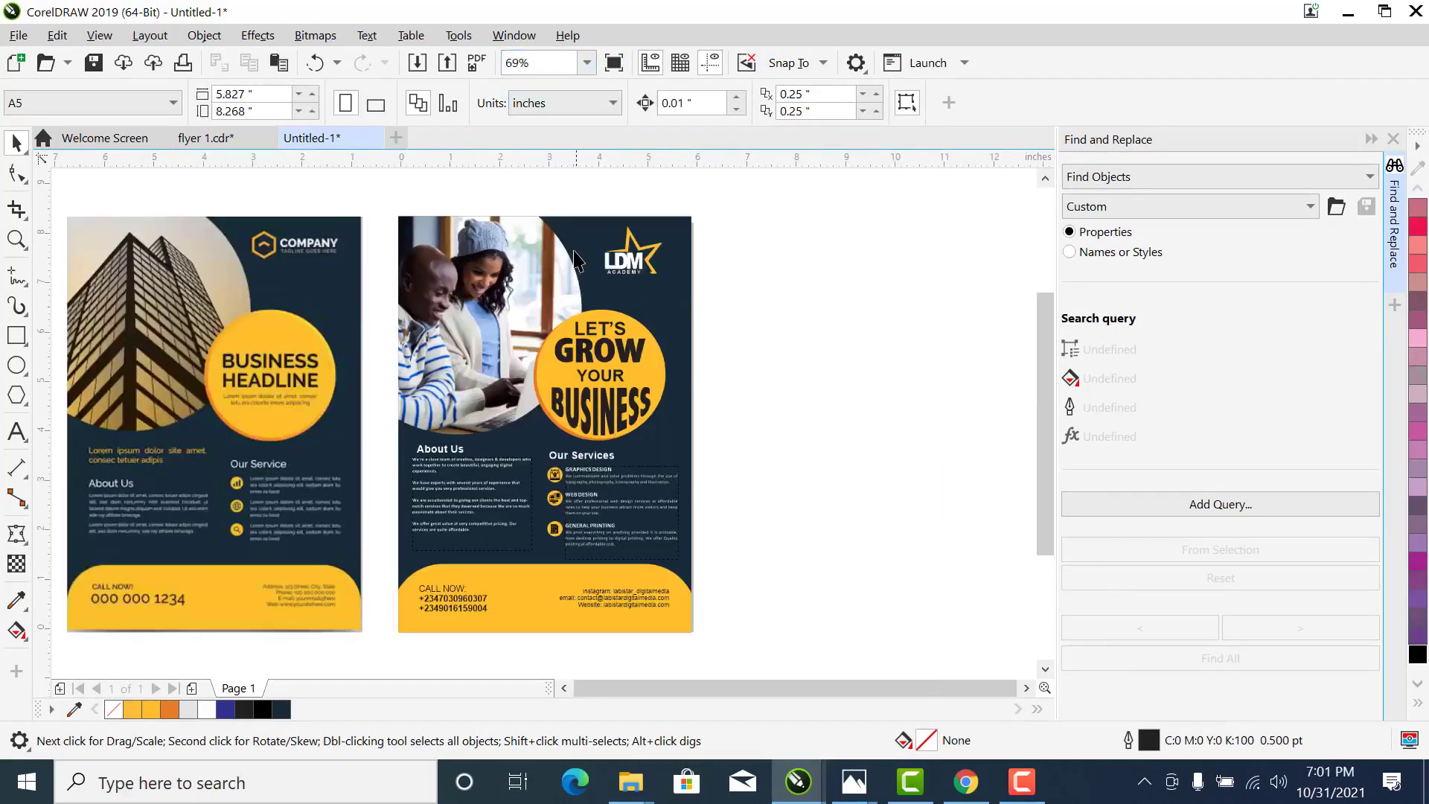
{"action": "key", "text": "z"}
{"action": "left_click_drag", "start_coordinate": [727, 203], "coordinate": [344, 645]}
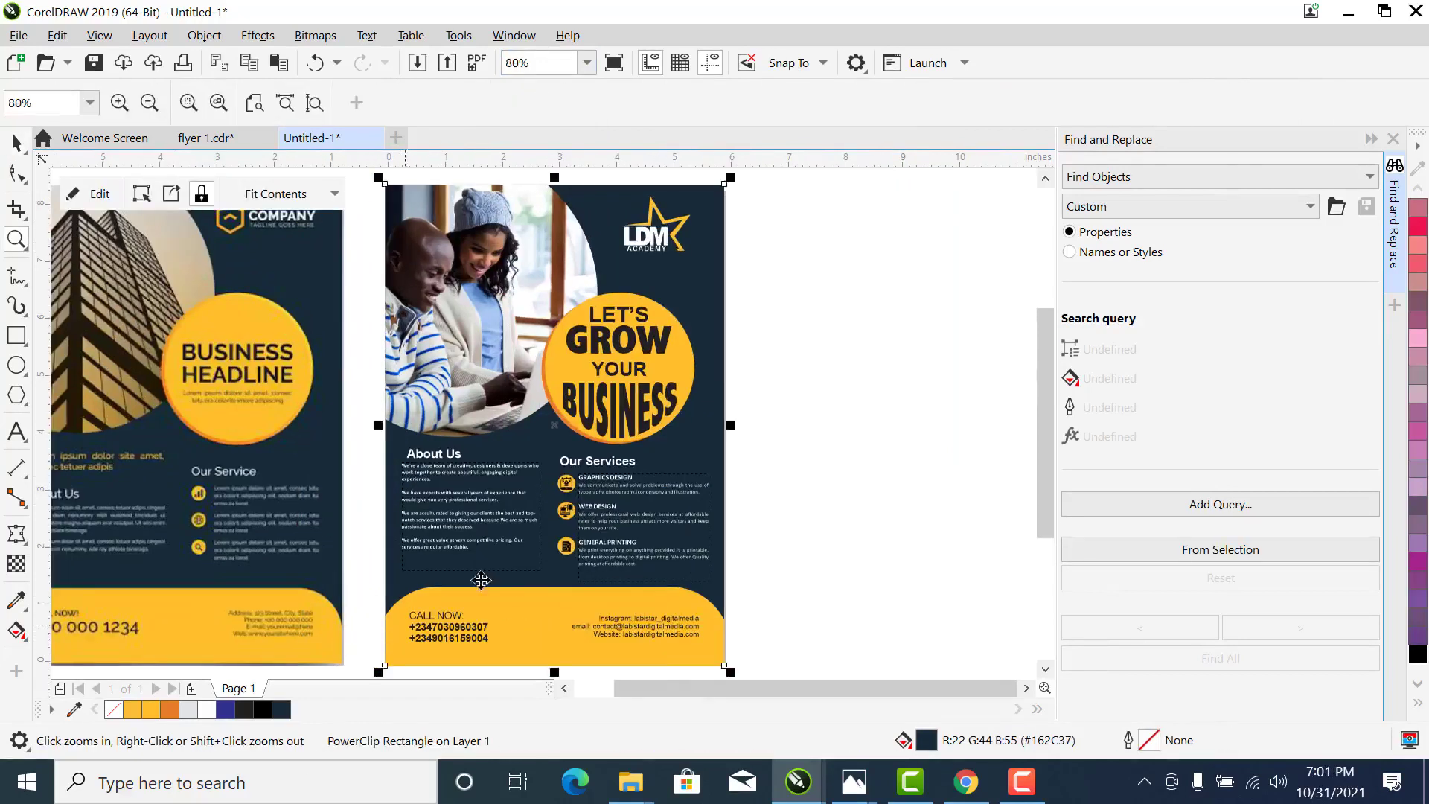
{"action": "key", "text": "space"}
{"action": "left_click", "coordinate": [812, 396]}
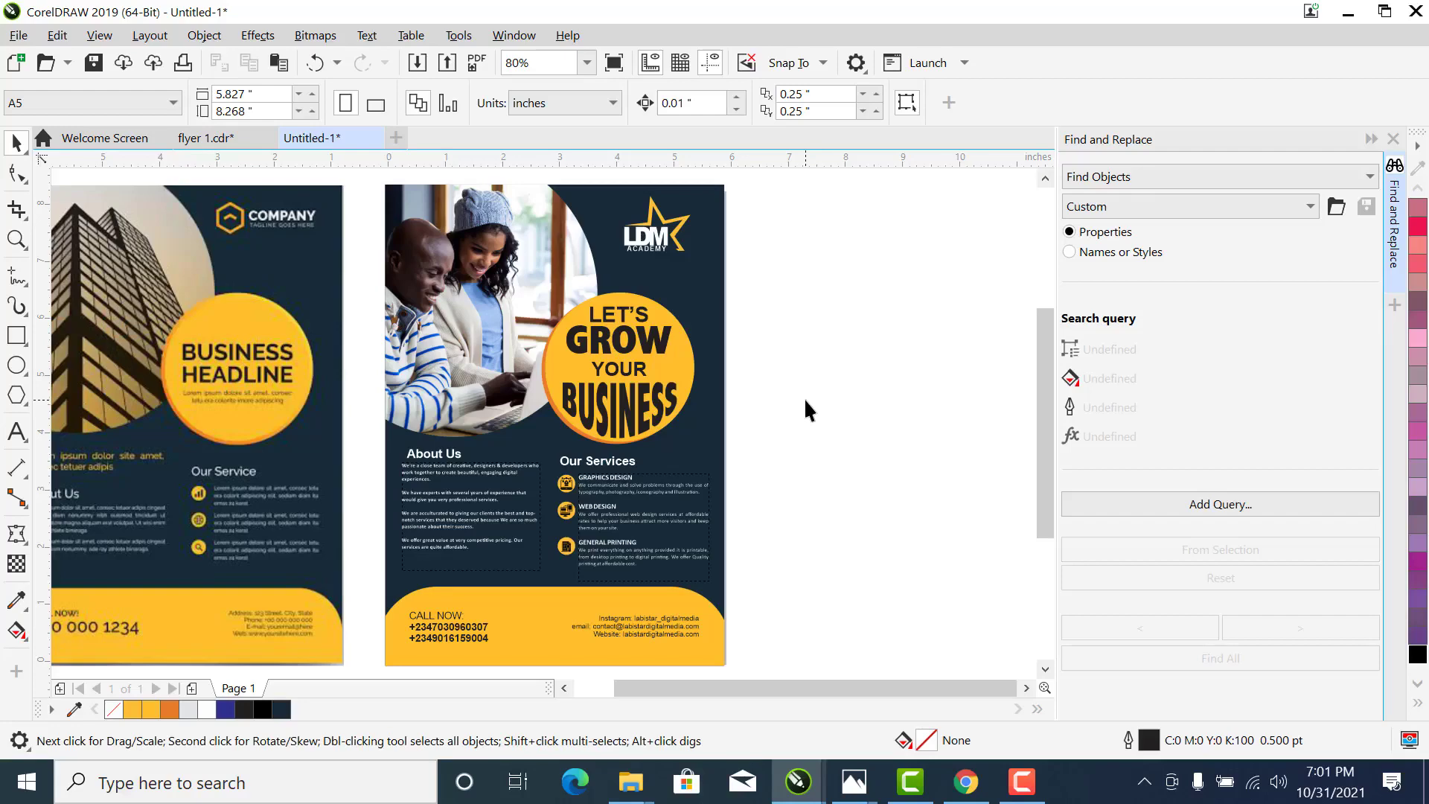
Save the drawing as a CDR file named flyer 2 in the GRAPHICS AS ABC DESIGNS folder
{"action": "key", "text": "ctrl+s"}
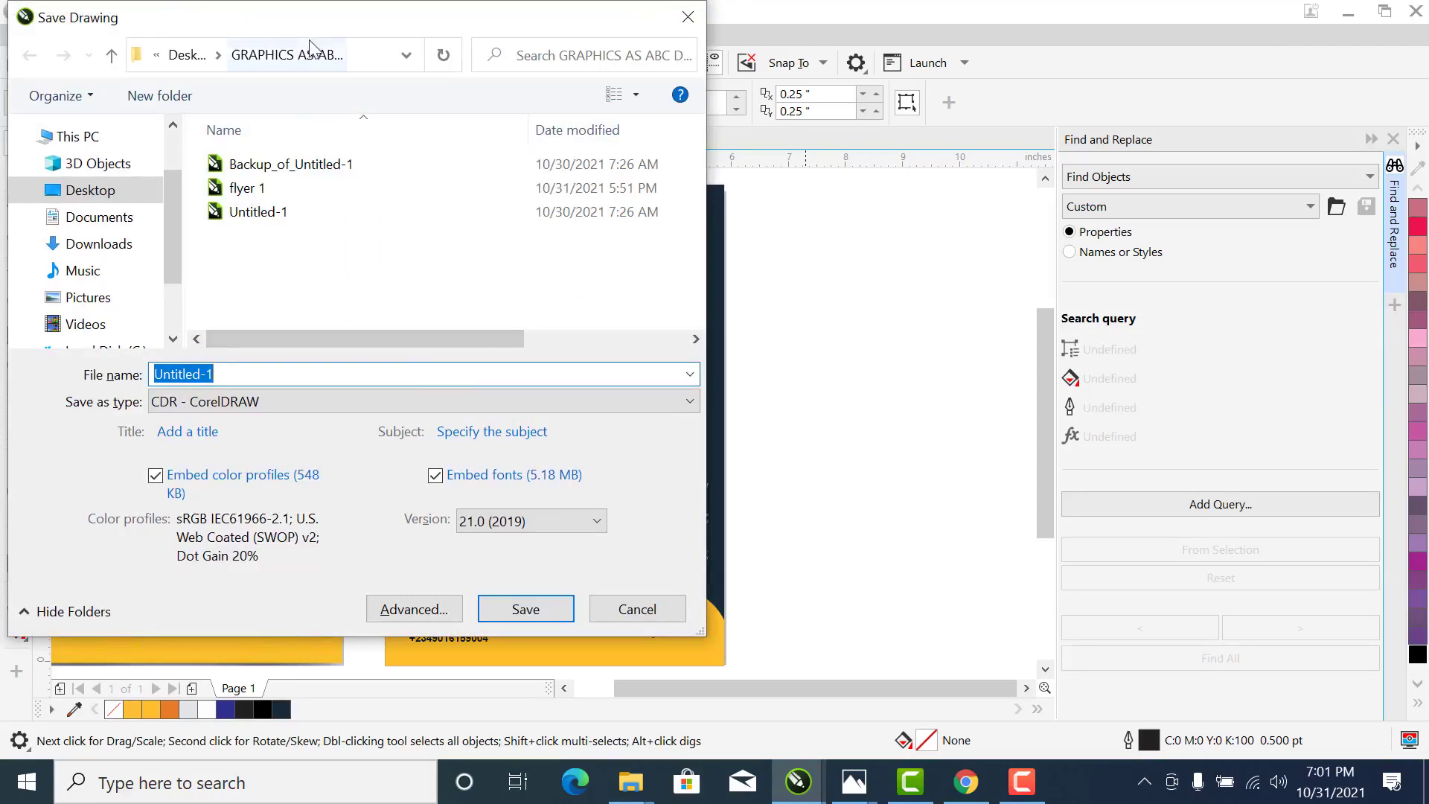
{"action": "left_click_drag", "start_coordinate": [311, 23], "coordinate": [428, 37]}
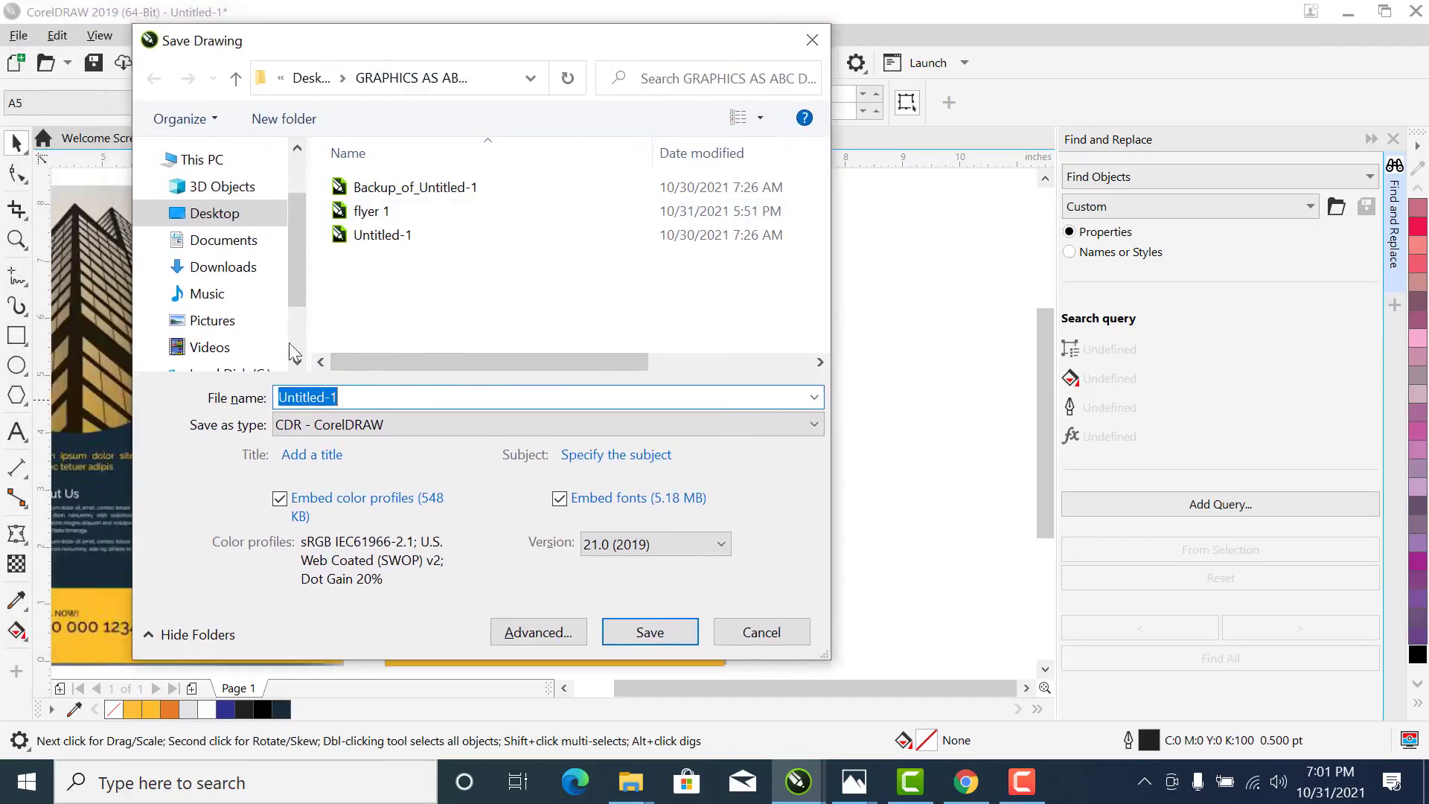
{"action": "left_click", "coordinate": [370, 399]}
{"action": "left_click_drag", "start_coordinate": [369, 399], "coordinate": [276, 402]}
{"action": "type", "text": "flyer"}
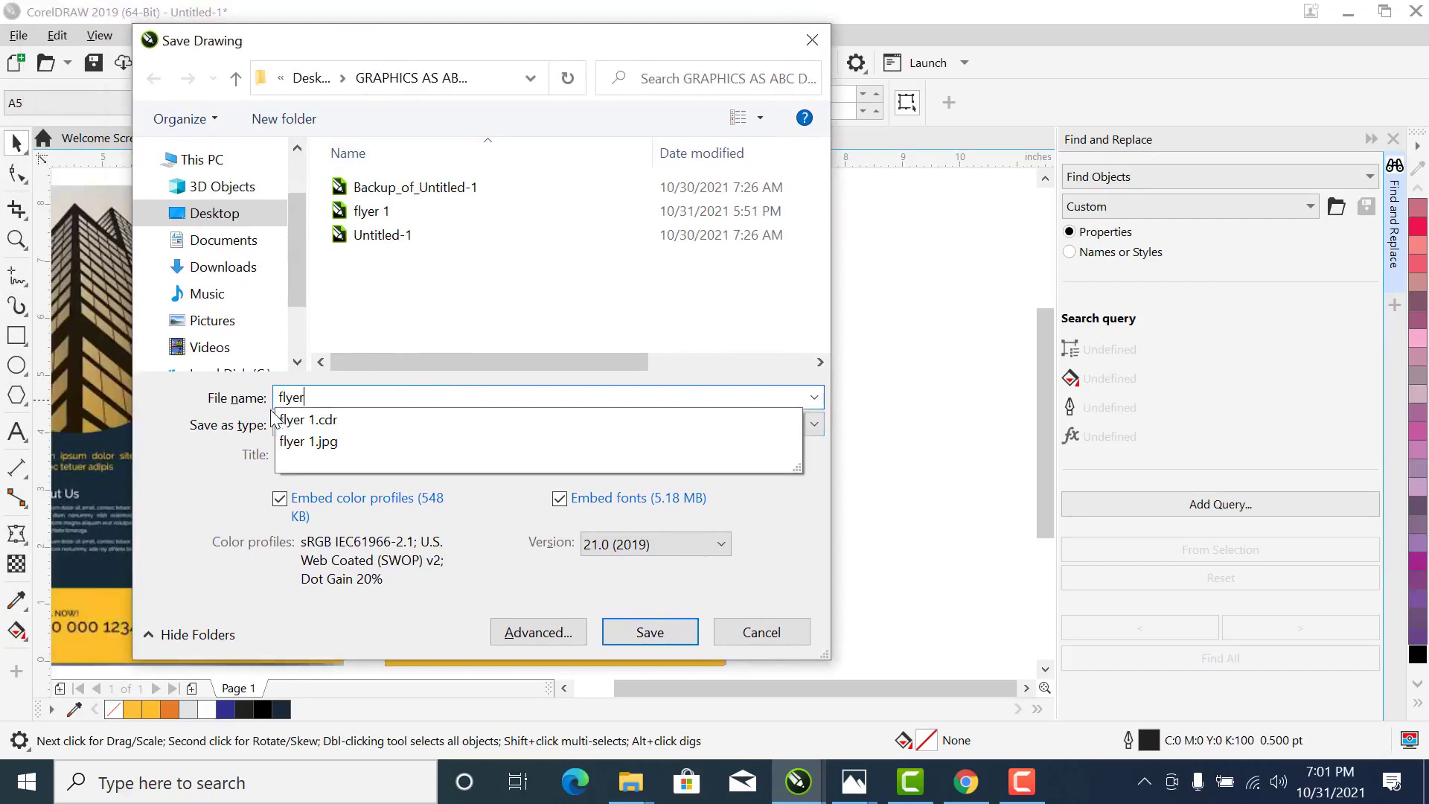
{"action": "type", "text": " 2"}
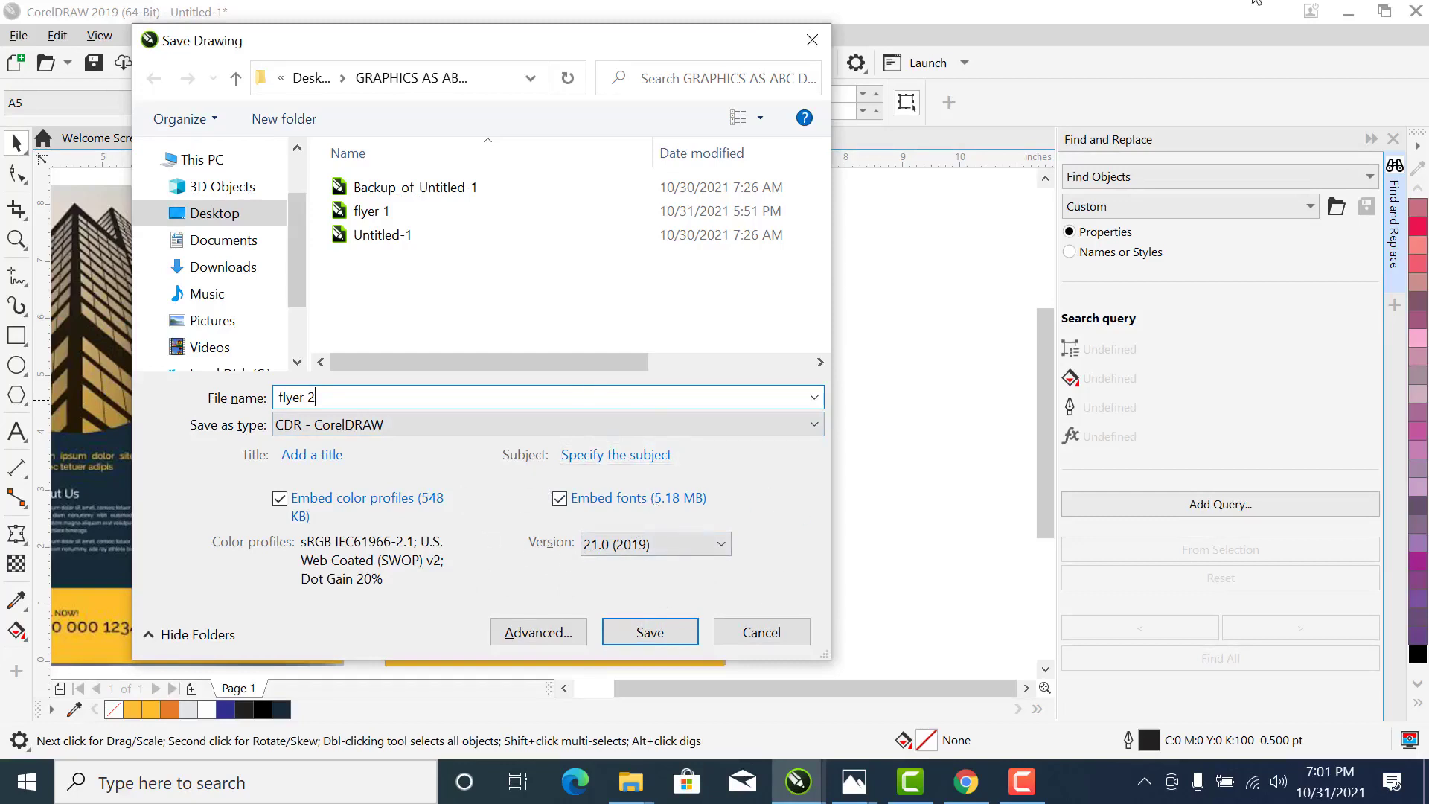
{"action": "left_click", "coordinate": [649, 635]}
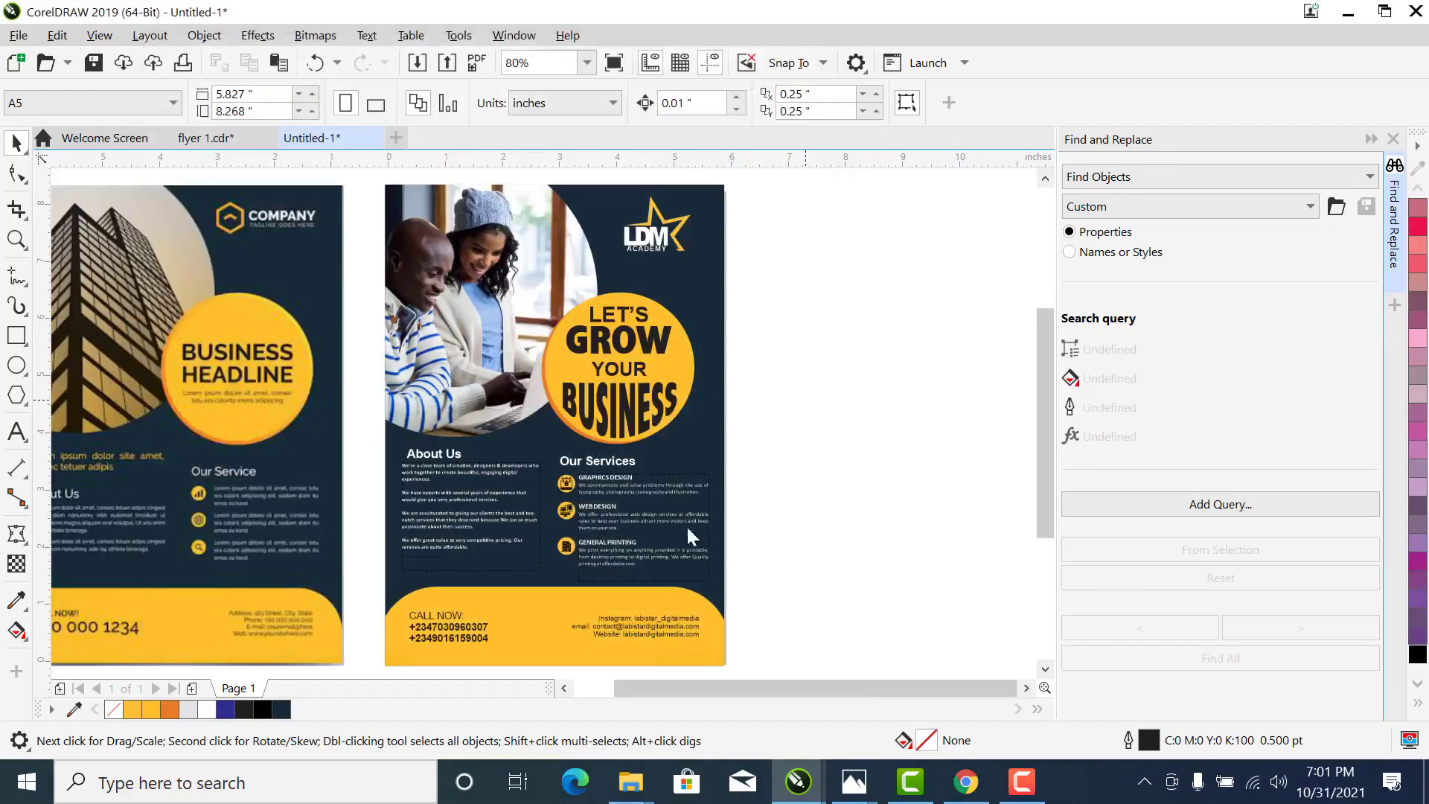
{"action": "left_click", "coordinate": [686, 525]}
Select all objects of the finished flyer, leaving out the reference image beside it
{"action": "left_click", "coordinate": [748, 297]}
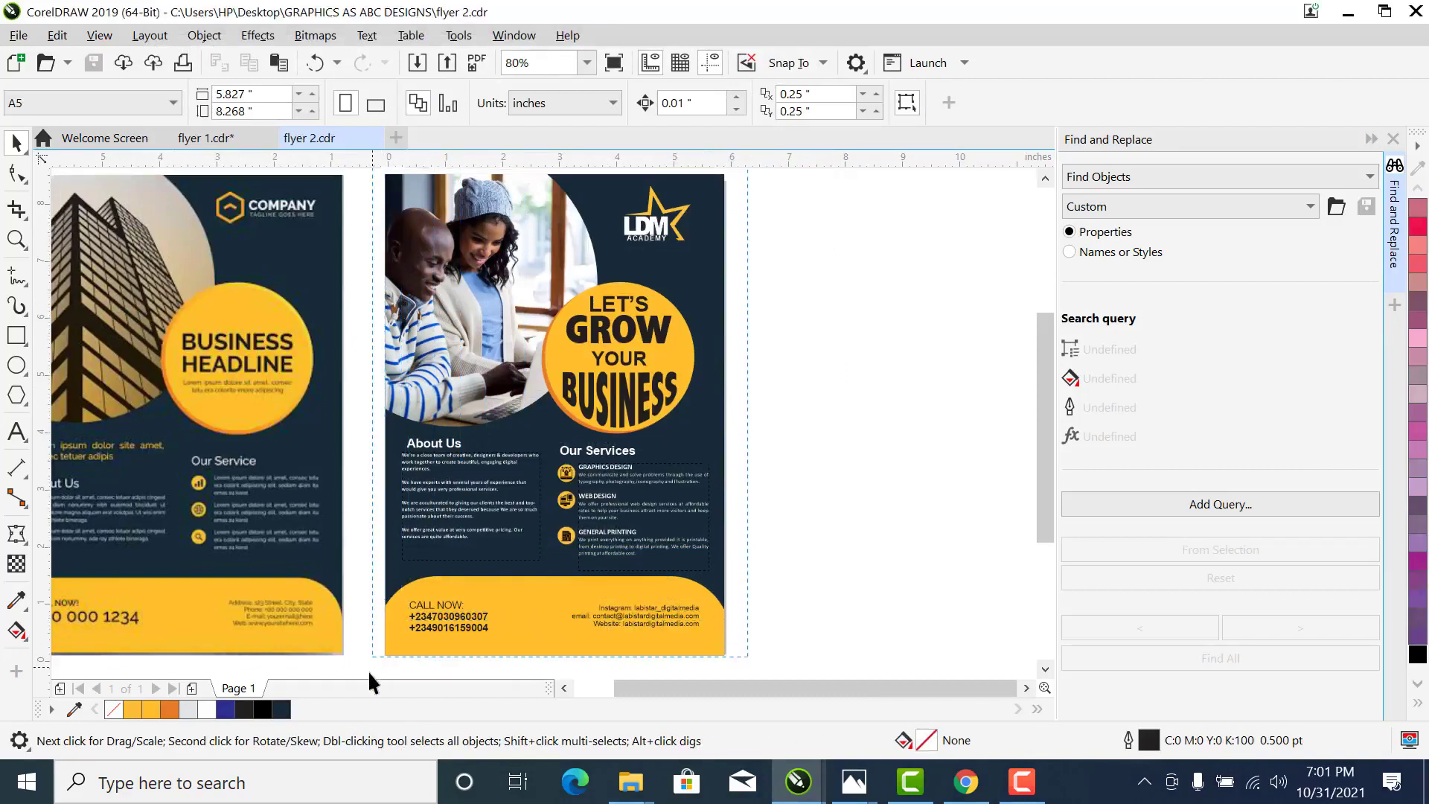
{"action": "scroll", "coordinate": [369, 673], "scroll_direction": "down", "scroll_amount": 1}
{"action": "left_click_drag", "start_coordinate": [355, 662], "coordinate": [355, 662]}
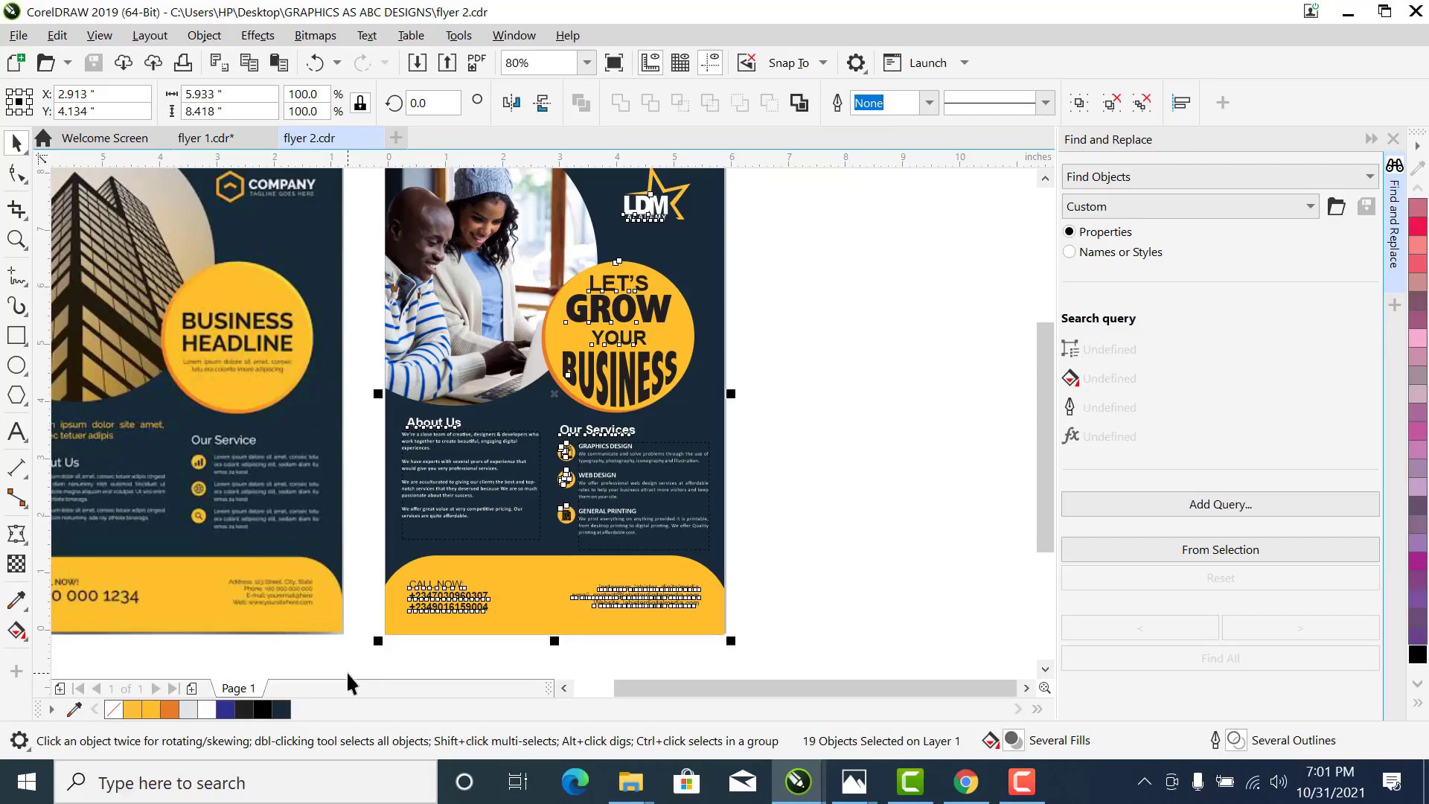
{"action": "key", "text": "ctrl+e"}
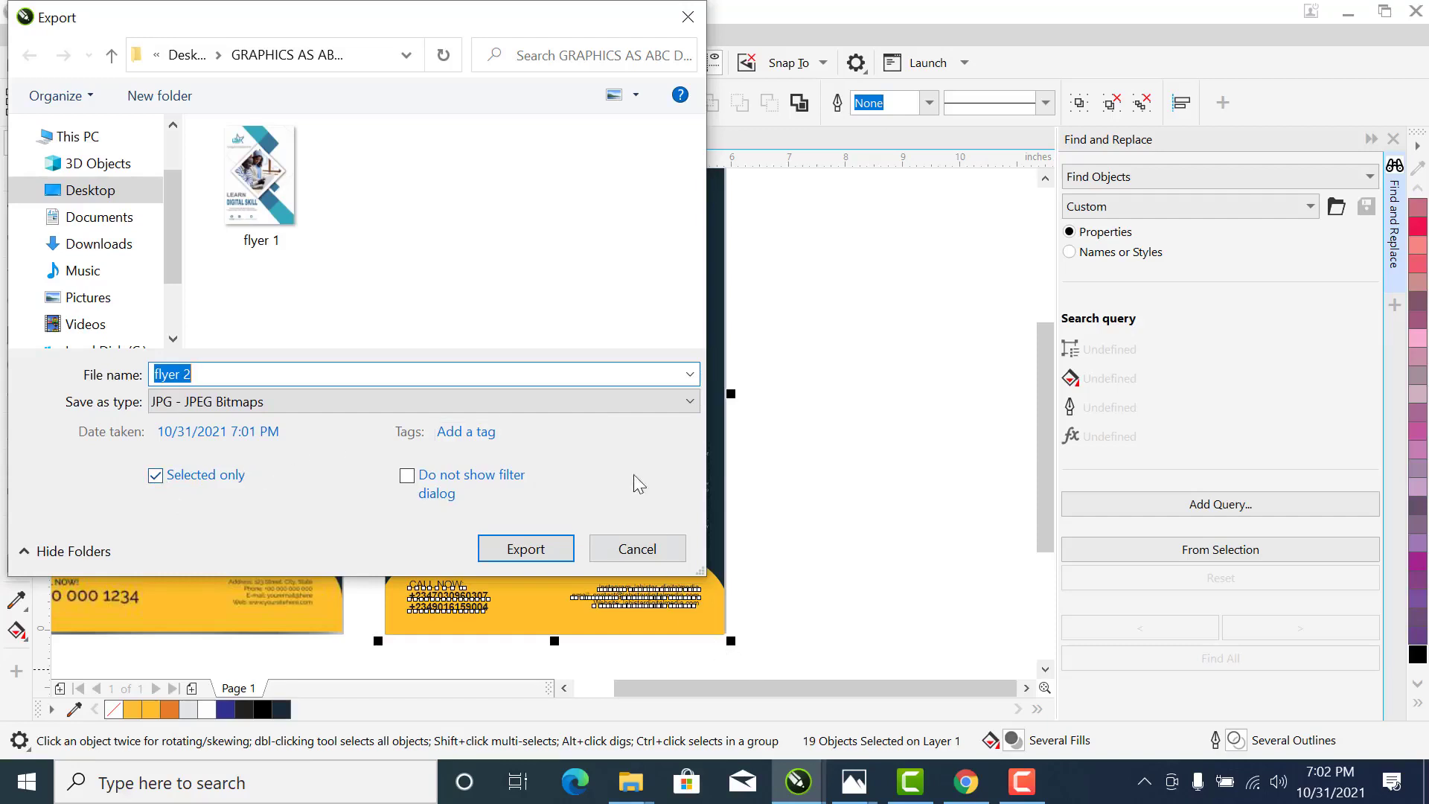
{"action": "left_click", "coordinate": [638, 552]}
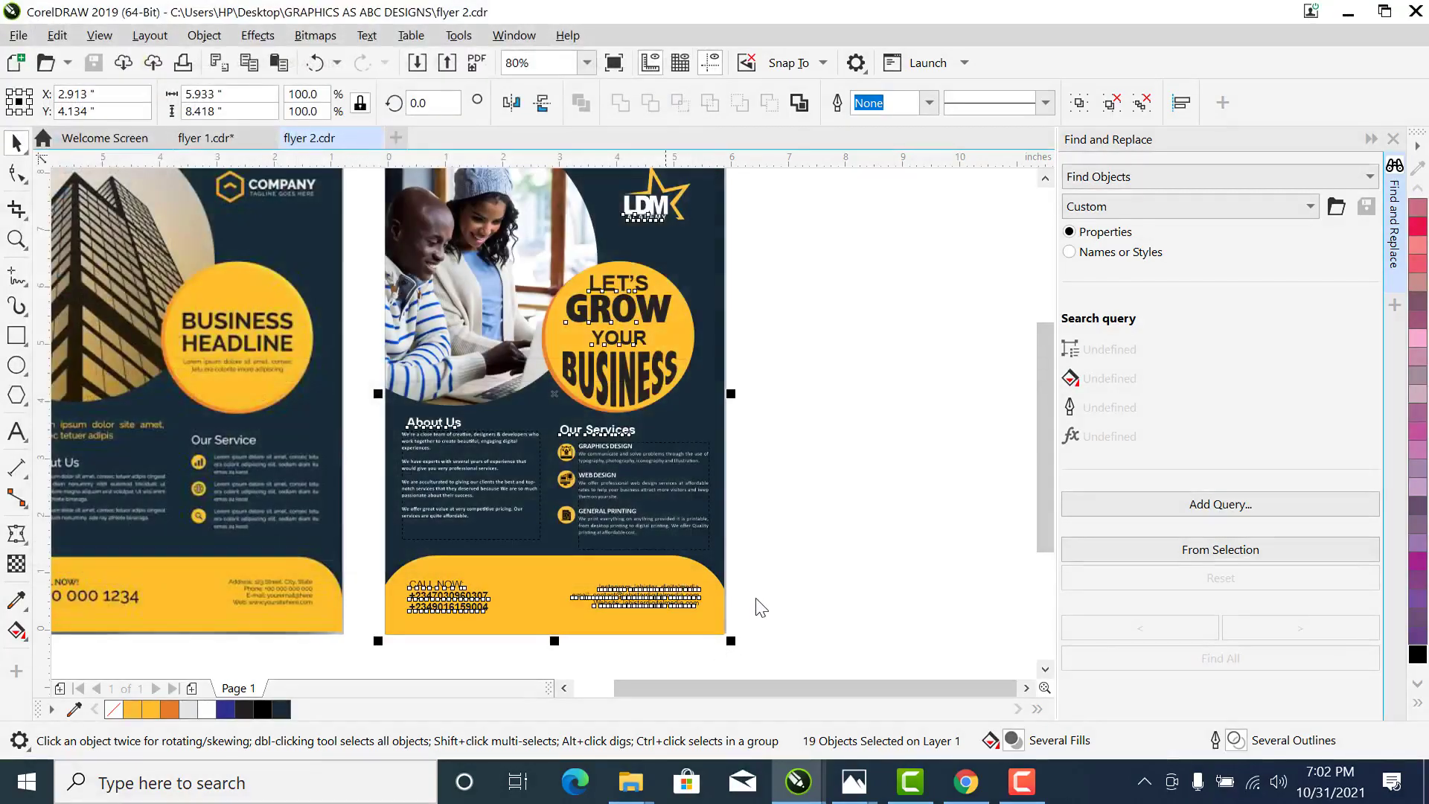
{"action": "left_click", "coordinate": [498, 414]}
{"action": "scroll", "coordinate": [355, 194], "scroll_direction": "up", "scroll_amount": 1}
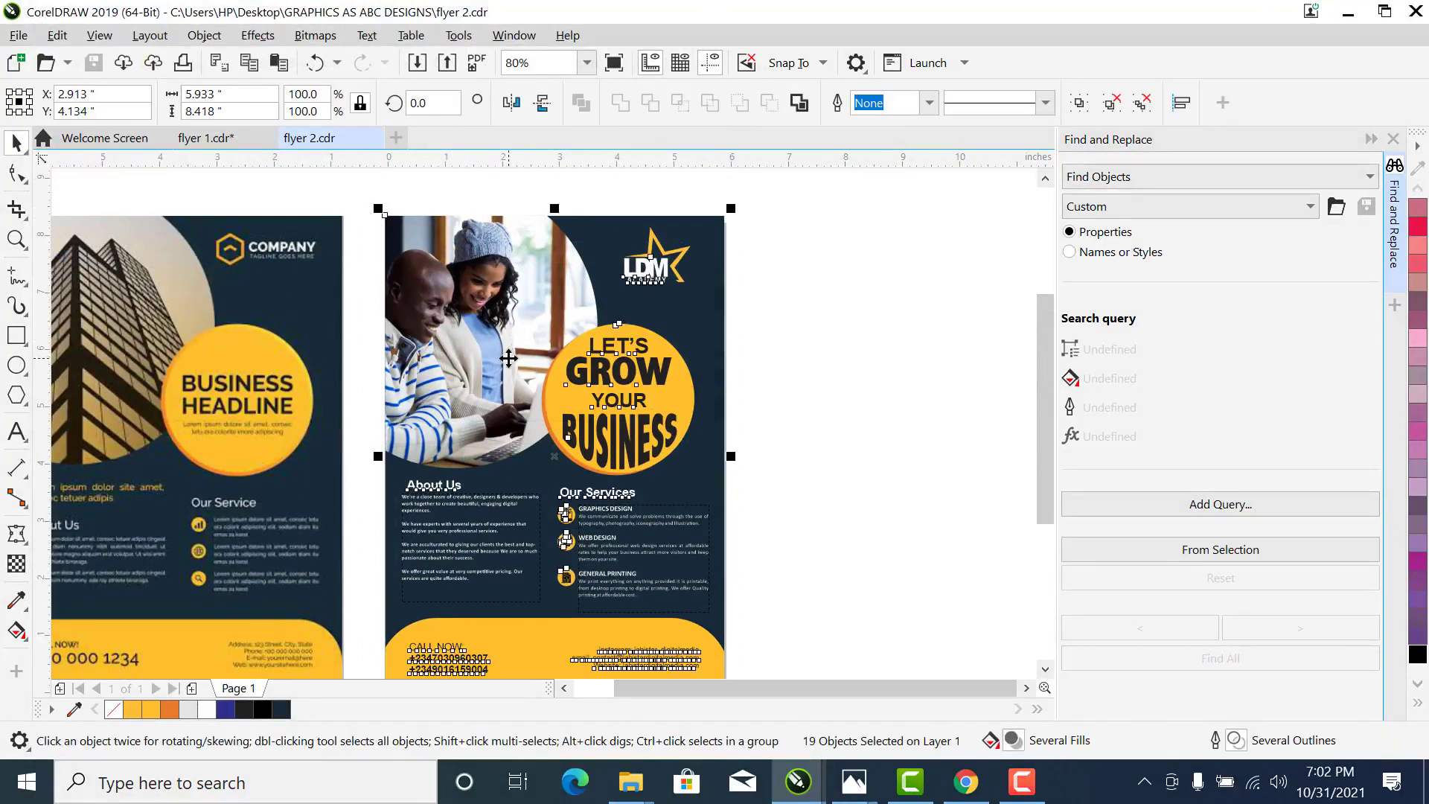
{"action": "scroll", "coordinate": [570, 337], "scroll_direction": "down", "scroll_amount": 2}
{"action": "left_click", "coordinate": [729, 294]}
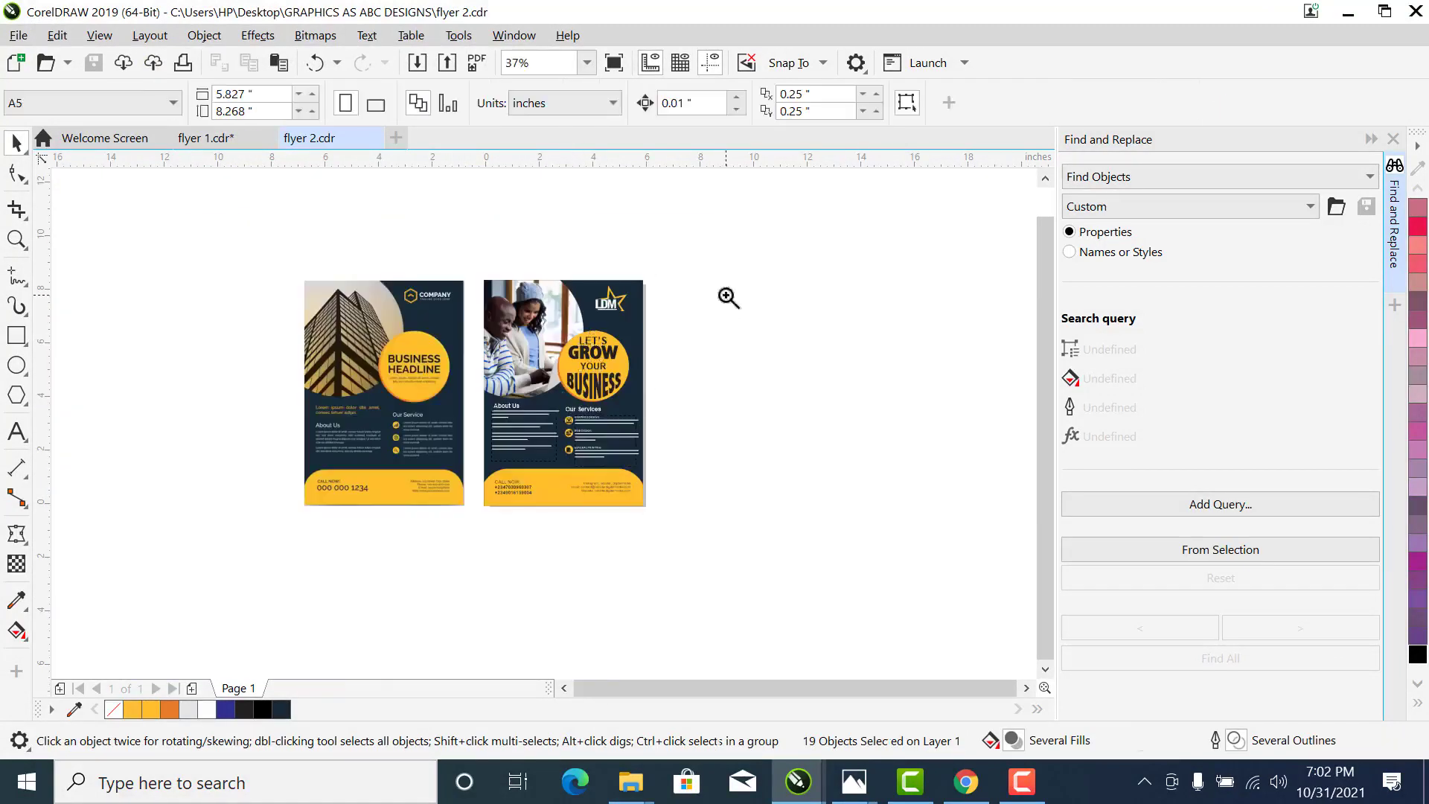
{"action": "left_click_drag", "start_coordinate": [752, 236], "coordinate": [207, 561]}
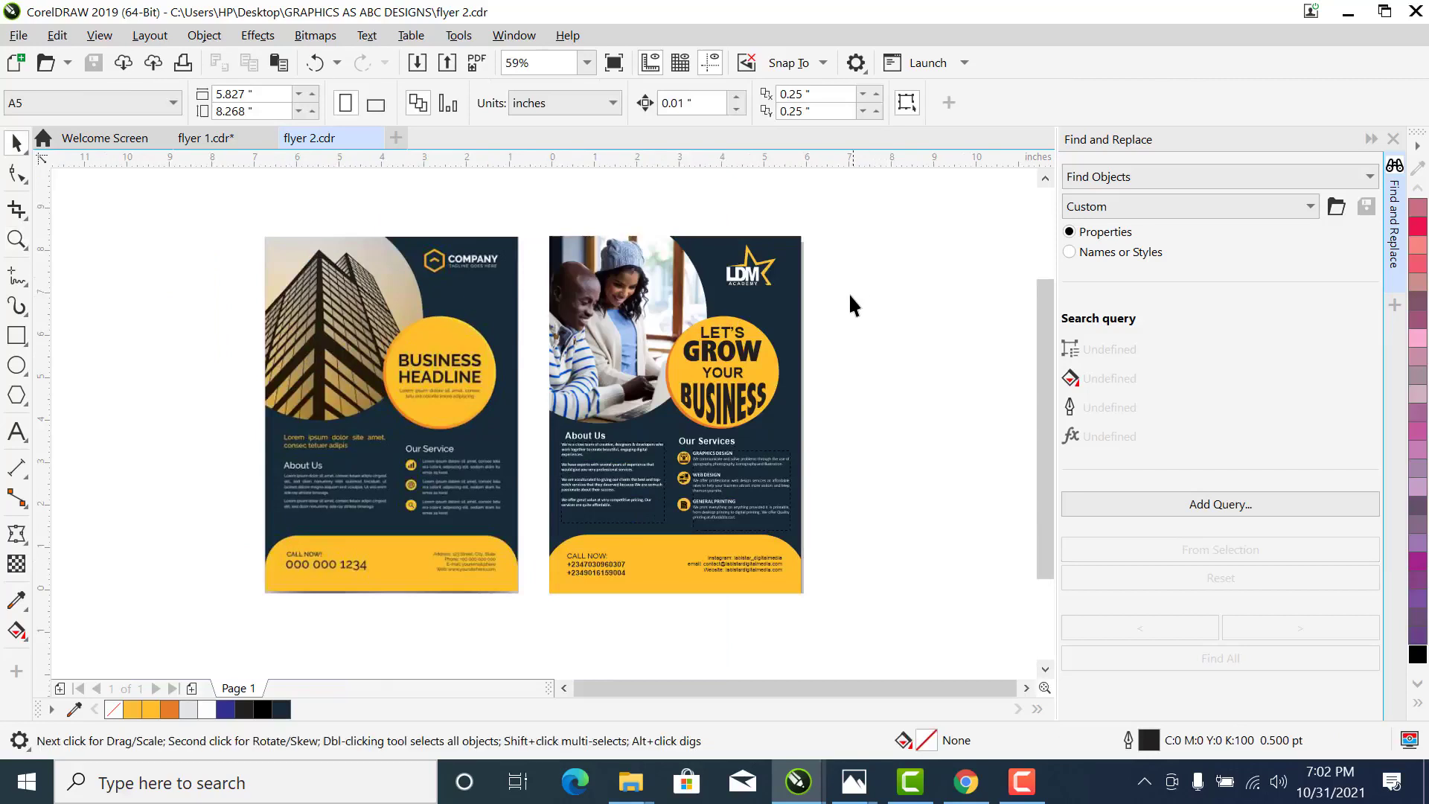
{"action": "key", "text": "ctrl+e"}
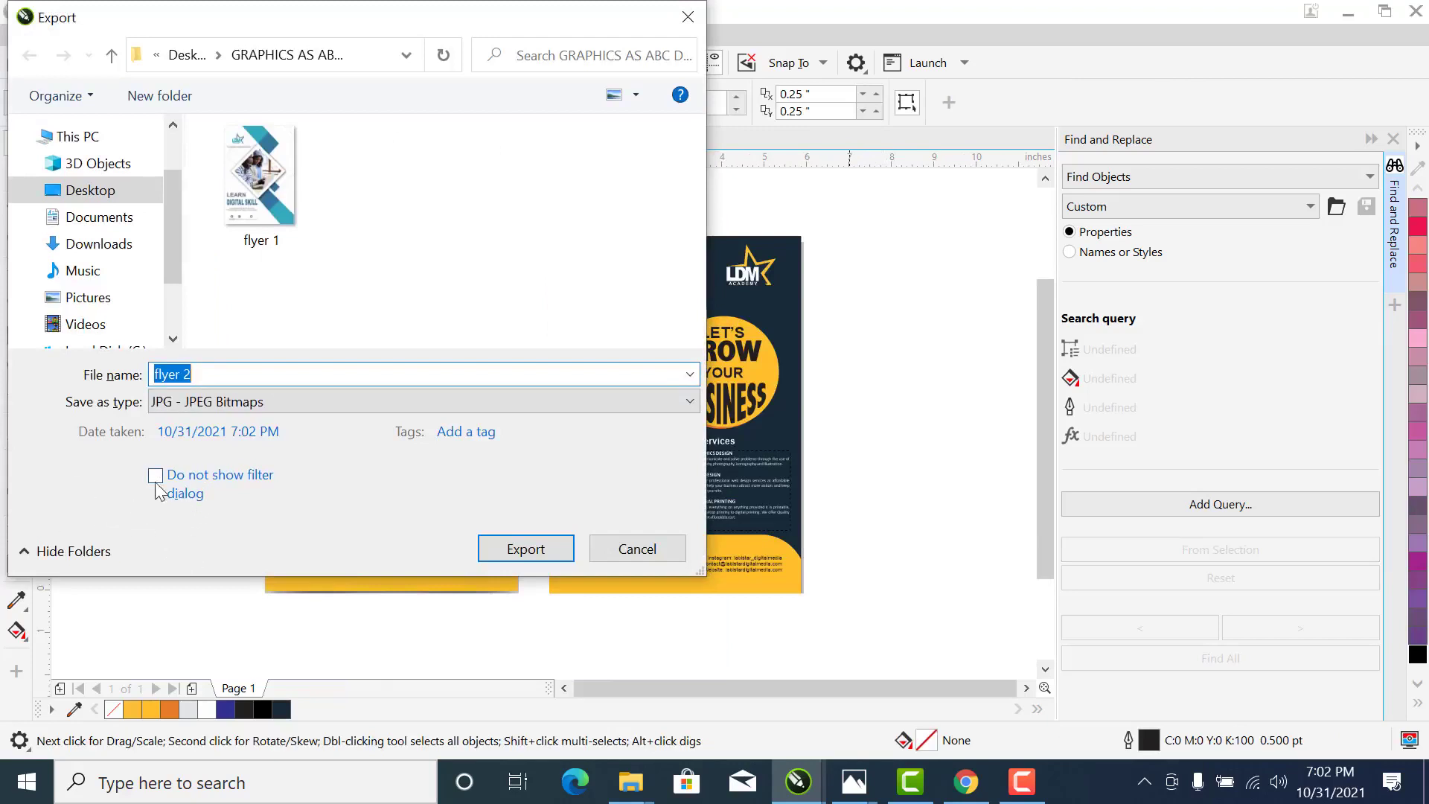
{"action": "left_click", "coordinate": [638, 549]}
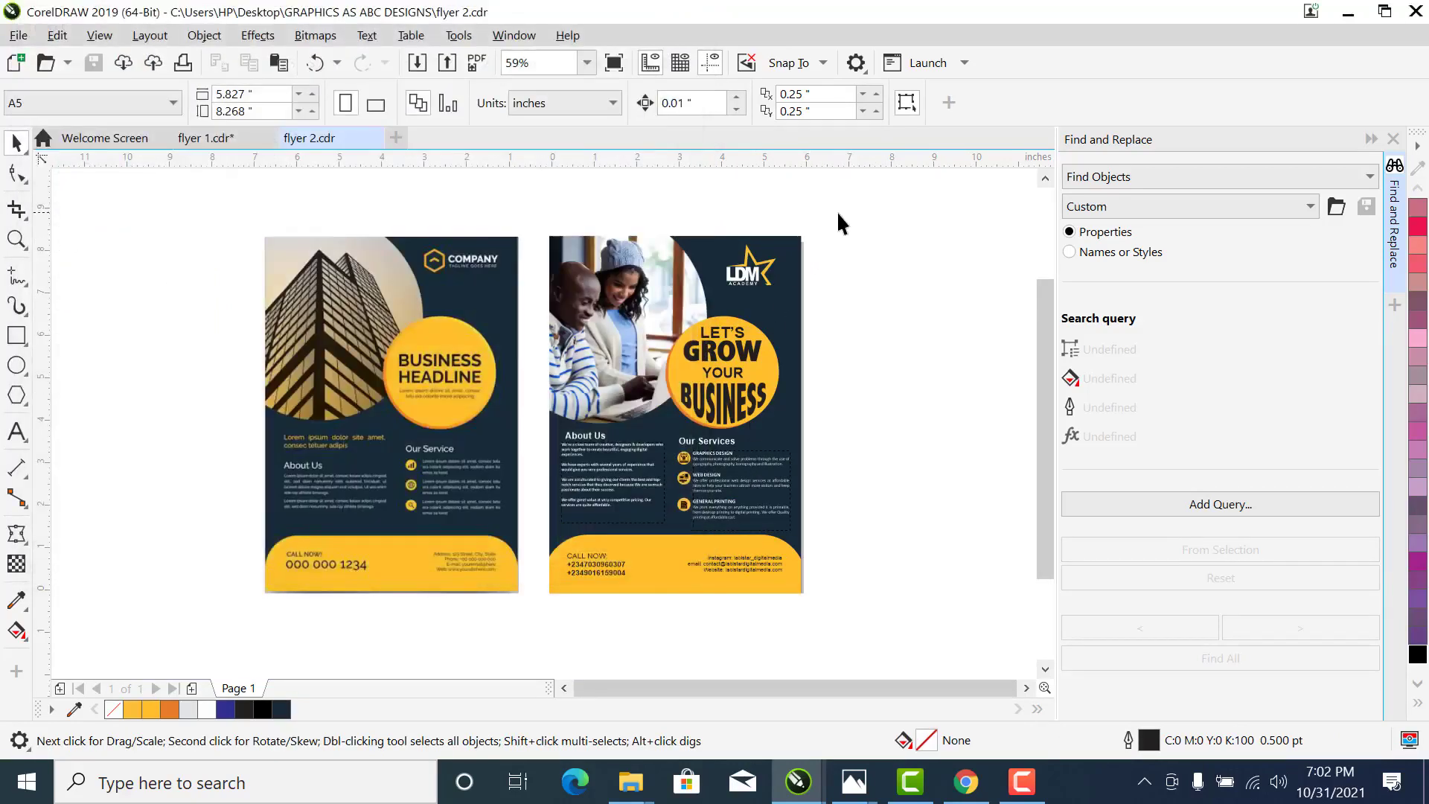
{"action": "left_click_drag", "start_coordinate": [839, 212], "coordinate": [400, 491]}
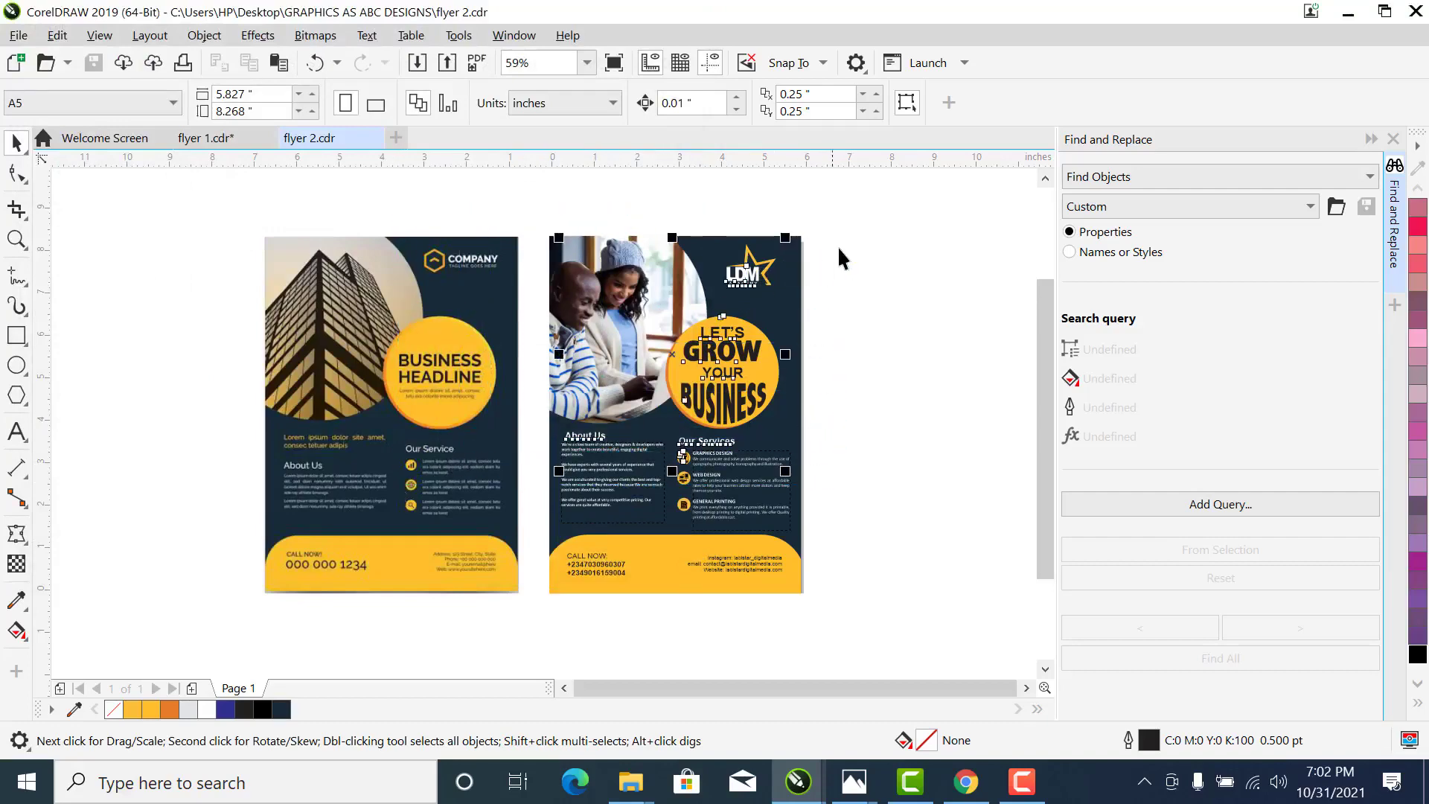
{"action": "left_click", "coordinate": [841, 244]}
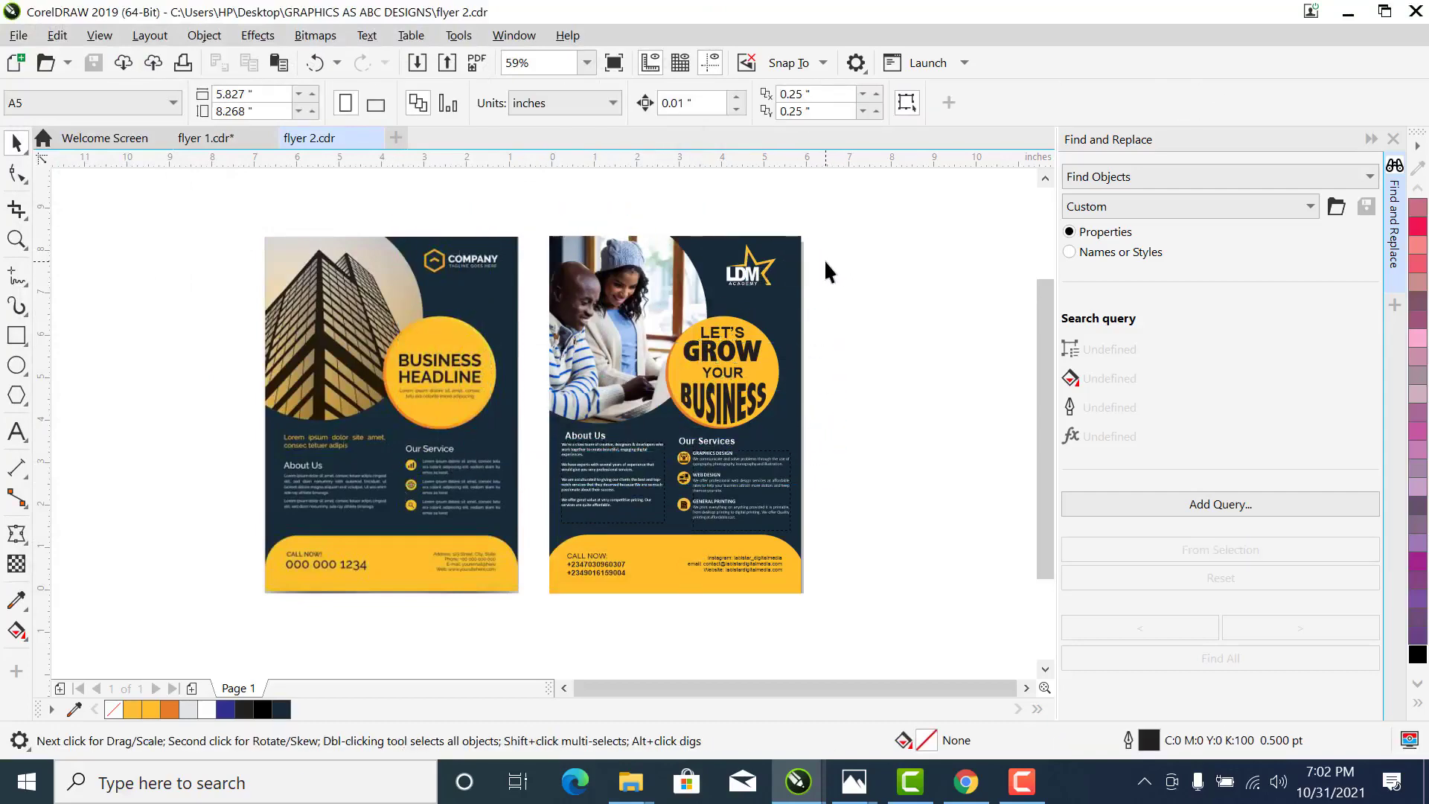
Start a JPG export of both the reference image and the flyer under the file name flyer 2a
{"action": "key", "text": "ctrl+e"}
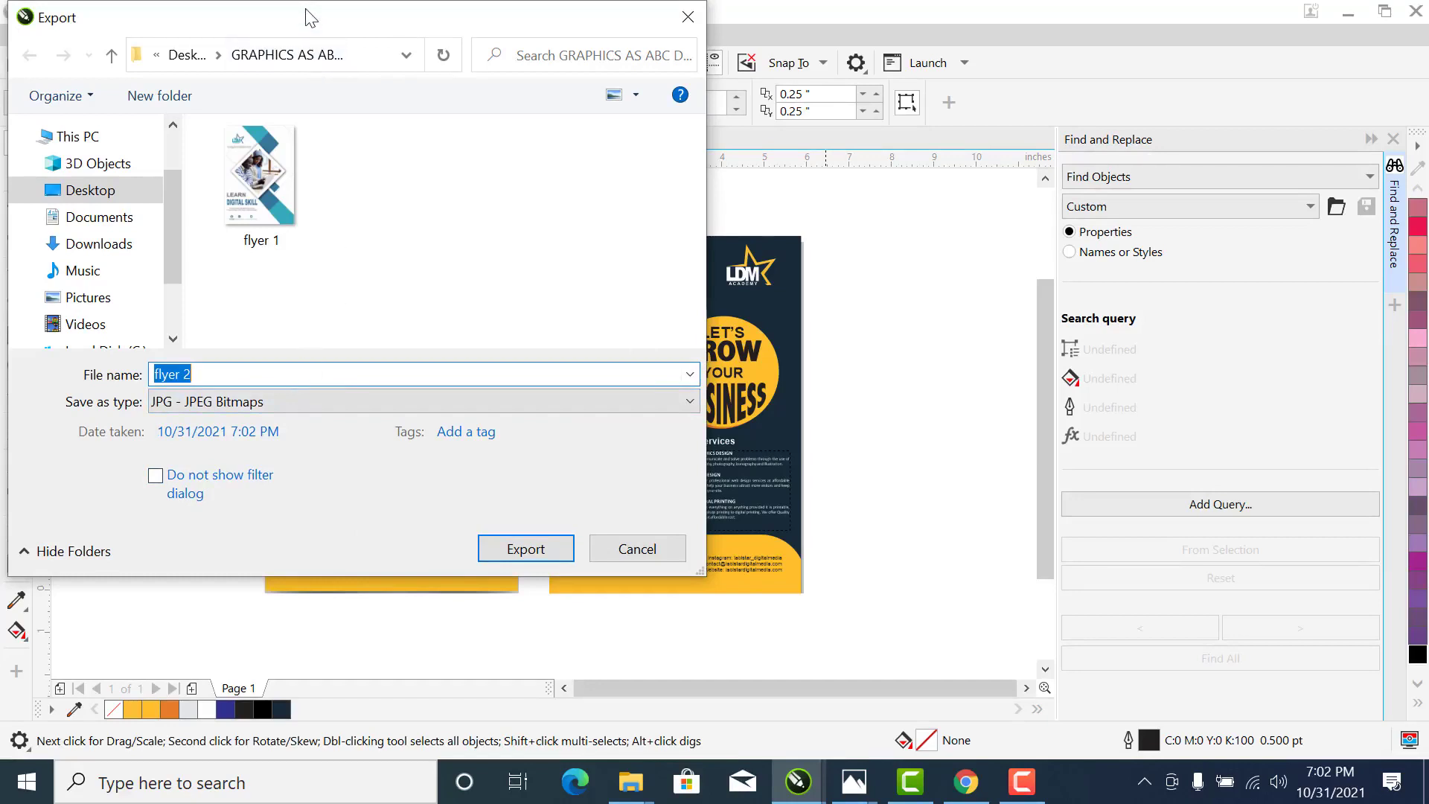
{"action": "left_click_drag", "start_coordinate": [311, 21], "coordinate": [954, 157]}
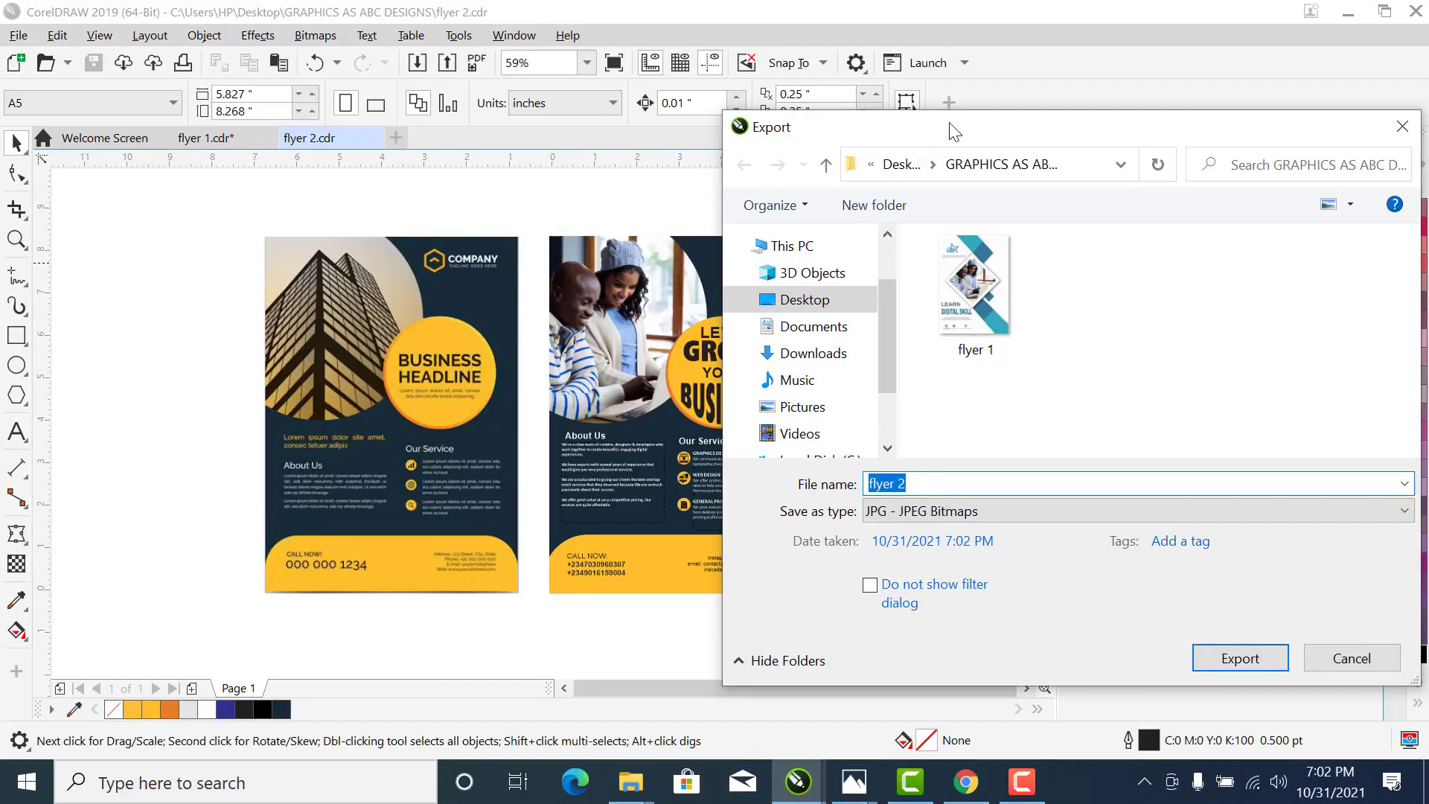
{"action": "left_click_drag", "start_coordinate": [937, 117], "coordinate": [520, 71]}
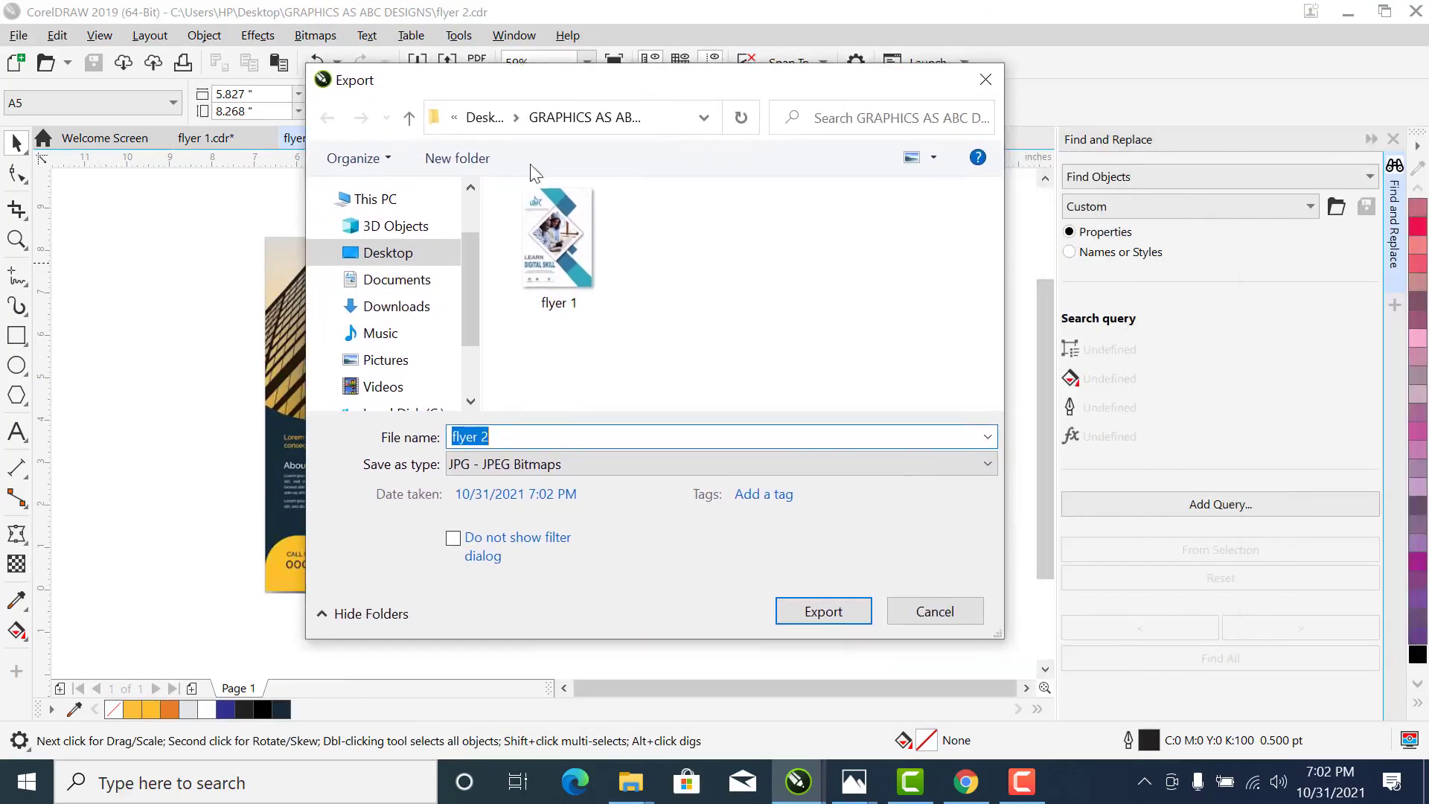
{"action": "left_click", "coordinate": [515, 438]}
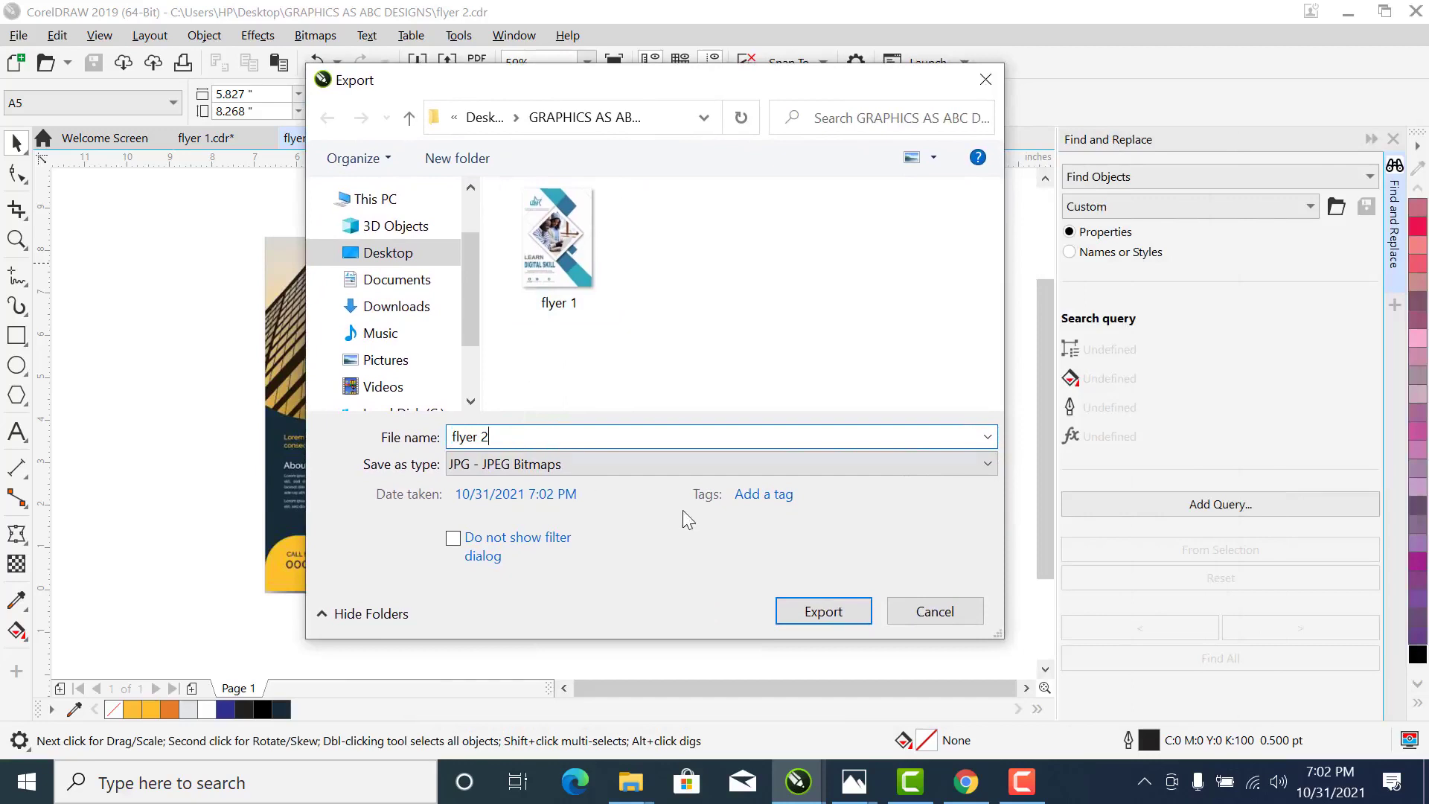
{"action": "type", "text": "a"}
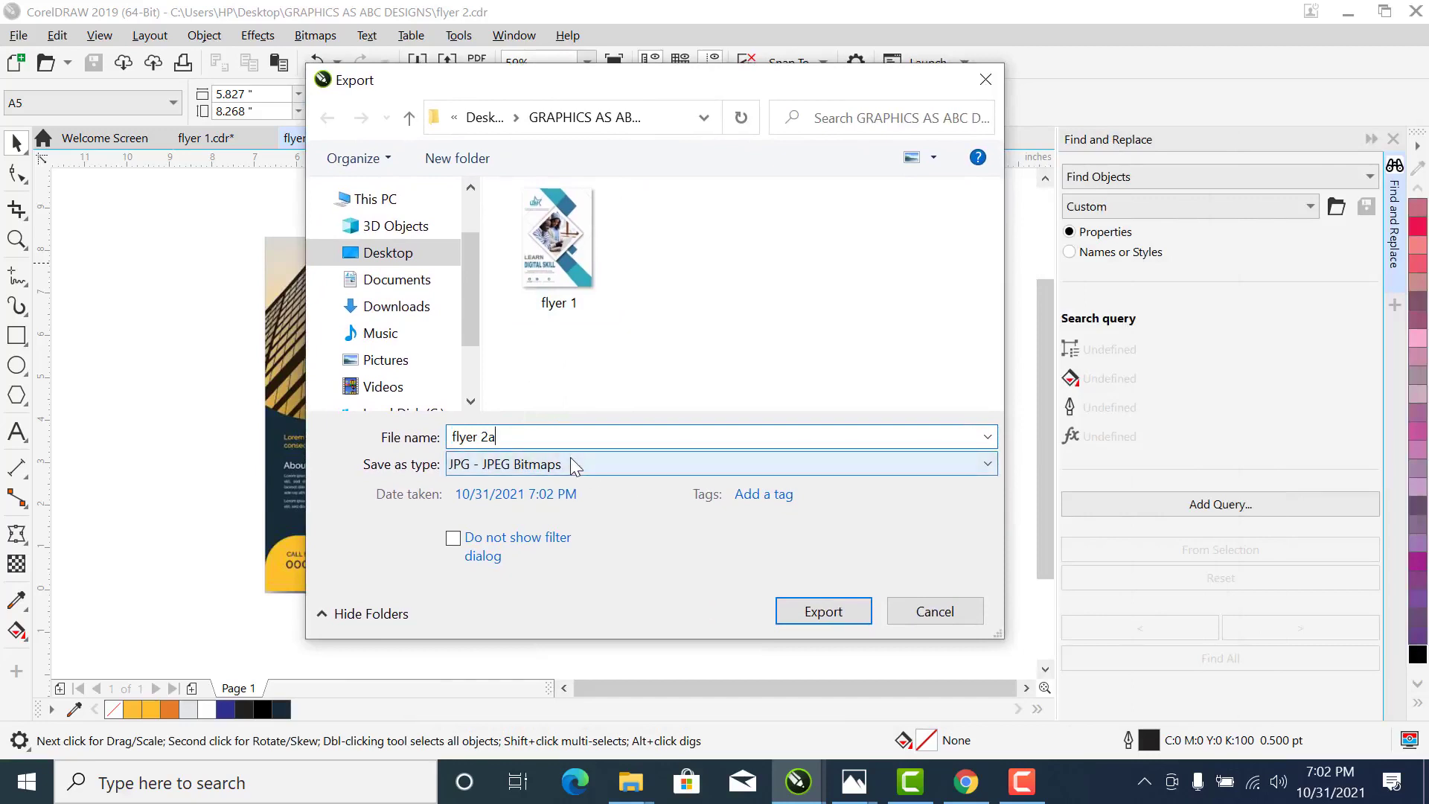
{"action": "left_click", "coordinate": [821, 610]}
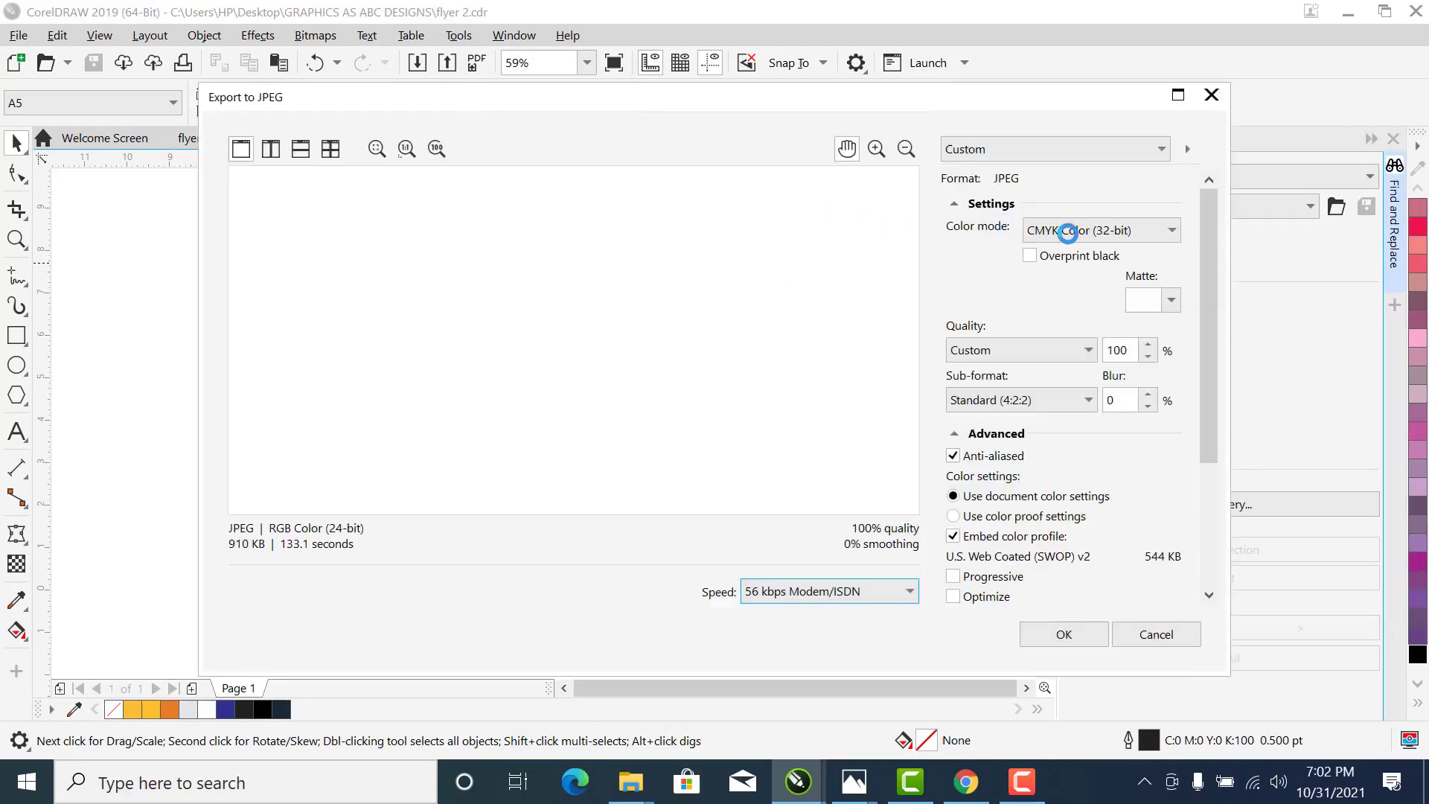
Set the JPEG color mode to RGB Color (24-bit) and complete the export
{"action": "left_click", "coordinate": [1071, 230]}
{"action": "left_click", "coordinate": [1069, 267]}
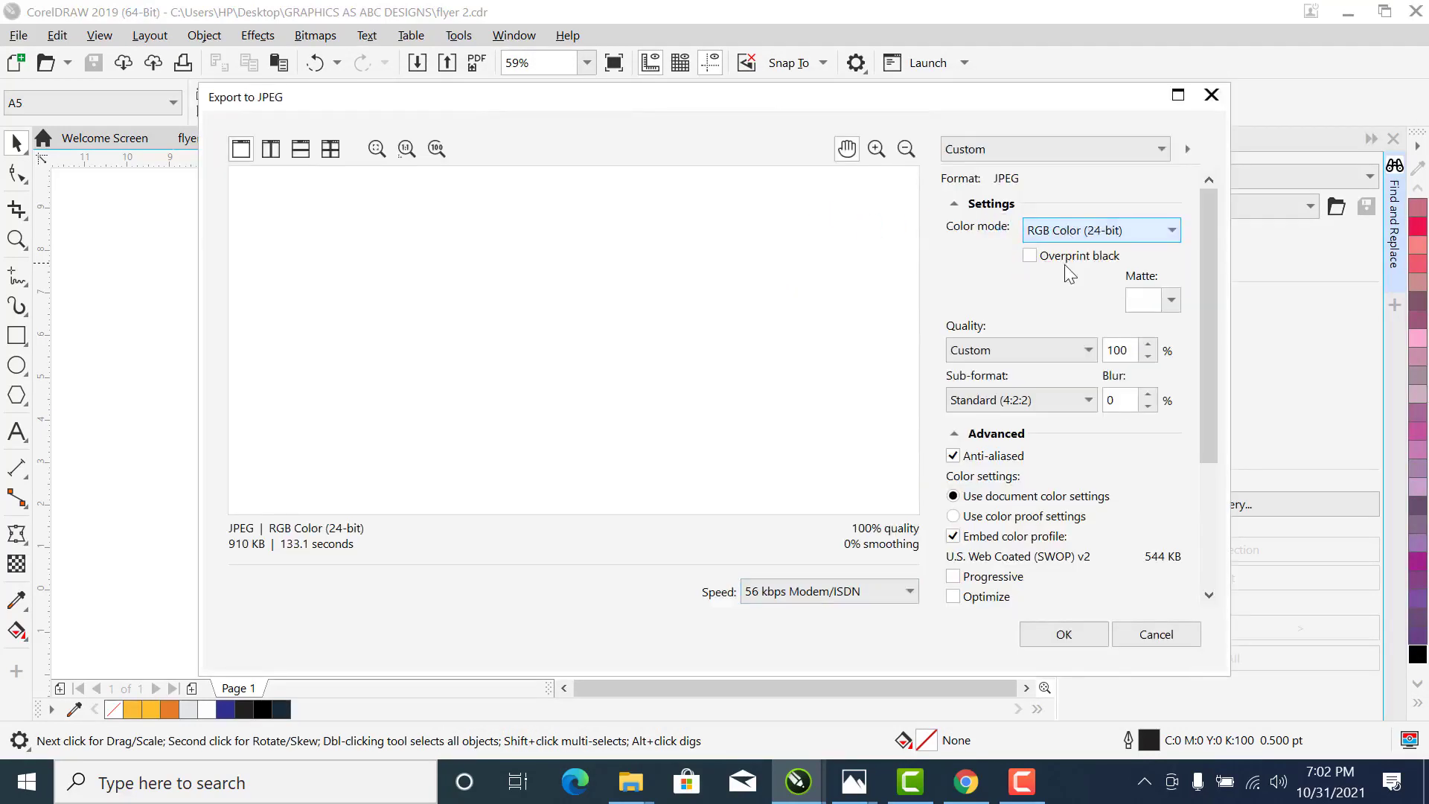
{"action": "left_click_drag", "start_coordinate": [1212, 279], "coordinate": [1201, 521]}
{"action": "left_click", "coordinate": [1064, 637]}
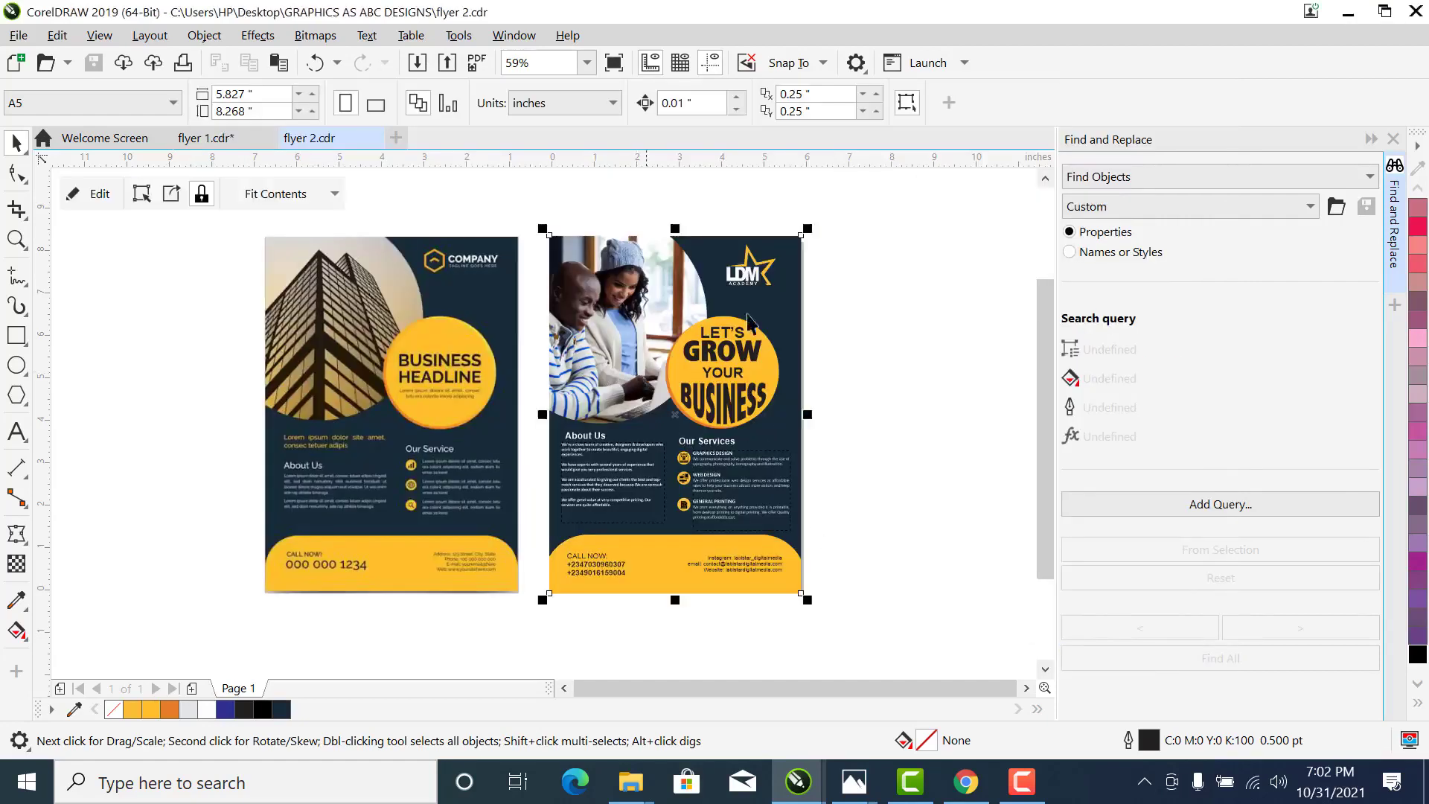
Select only the finished flyer's objects and export them as the JPG flyer 2 in RGB Color (24-bit)
{"action": "left_click", "coordinate": [860, 231]}
{"action": "left_click_drag", "start_coordinate": [869, 220], "coordinate": [534, 619]}
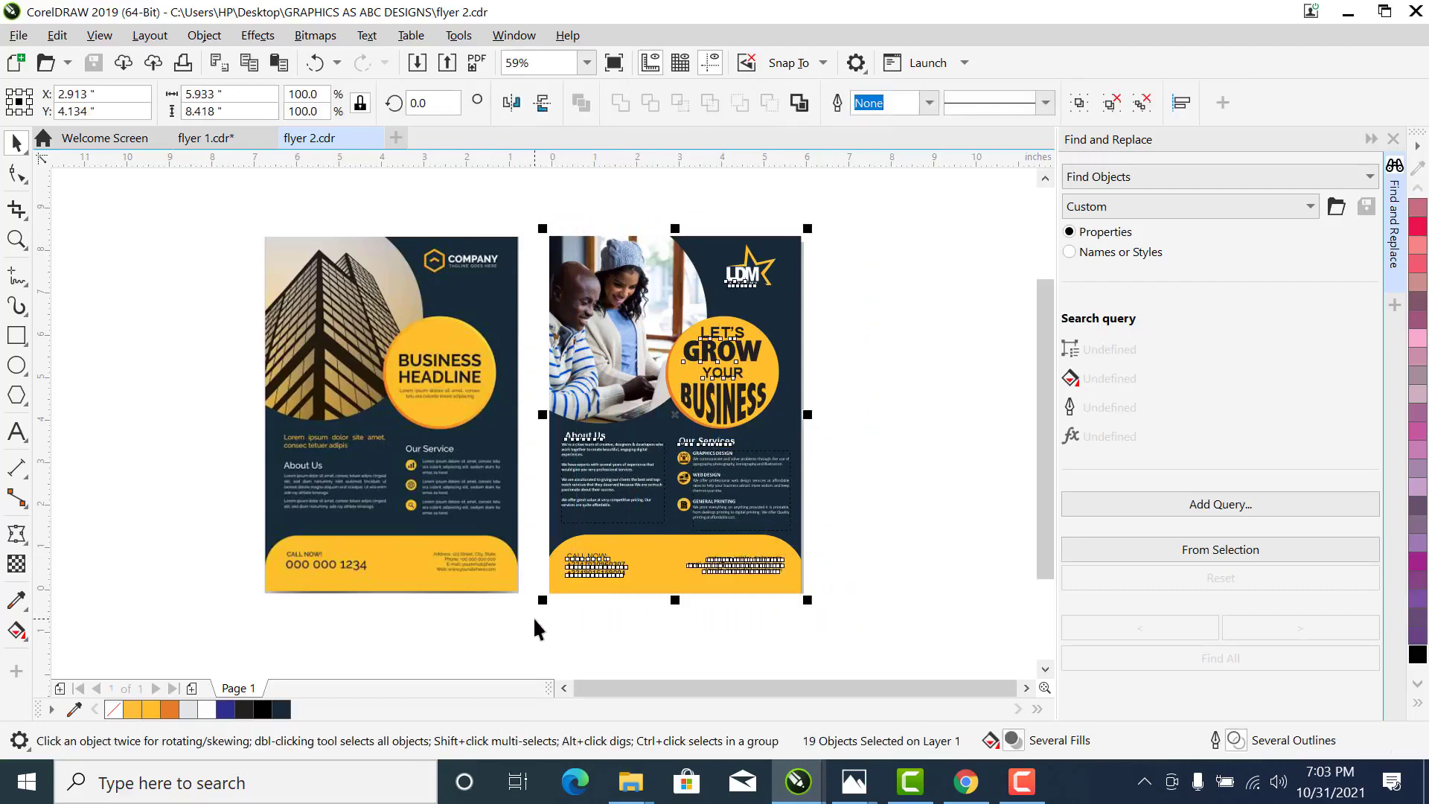
{"action": "key", "text": "ctrl+e"}
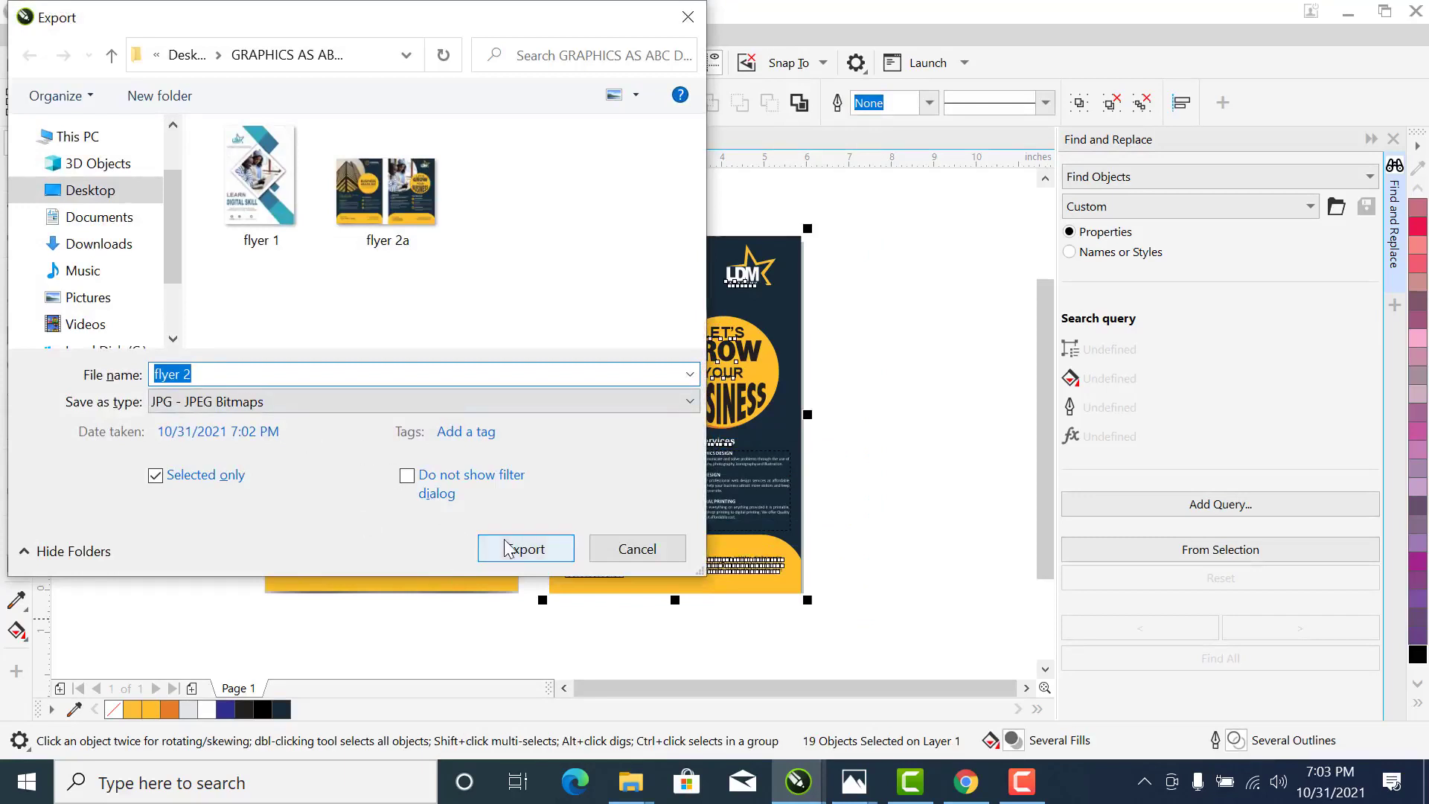
{"action": "left_click", "coordinate": [546, 551]}
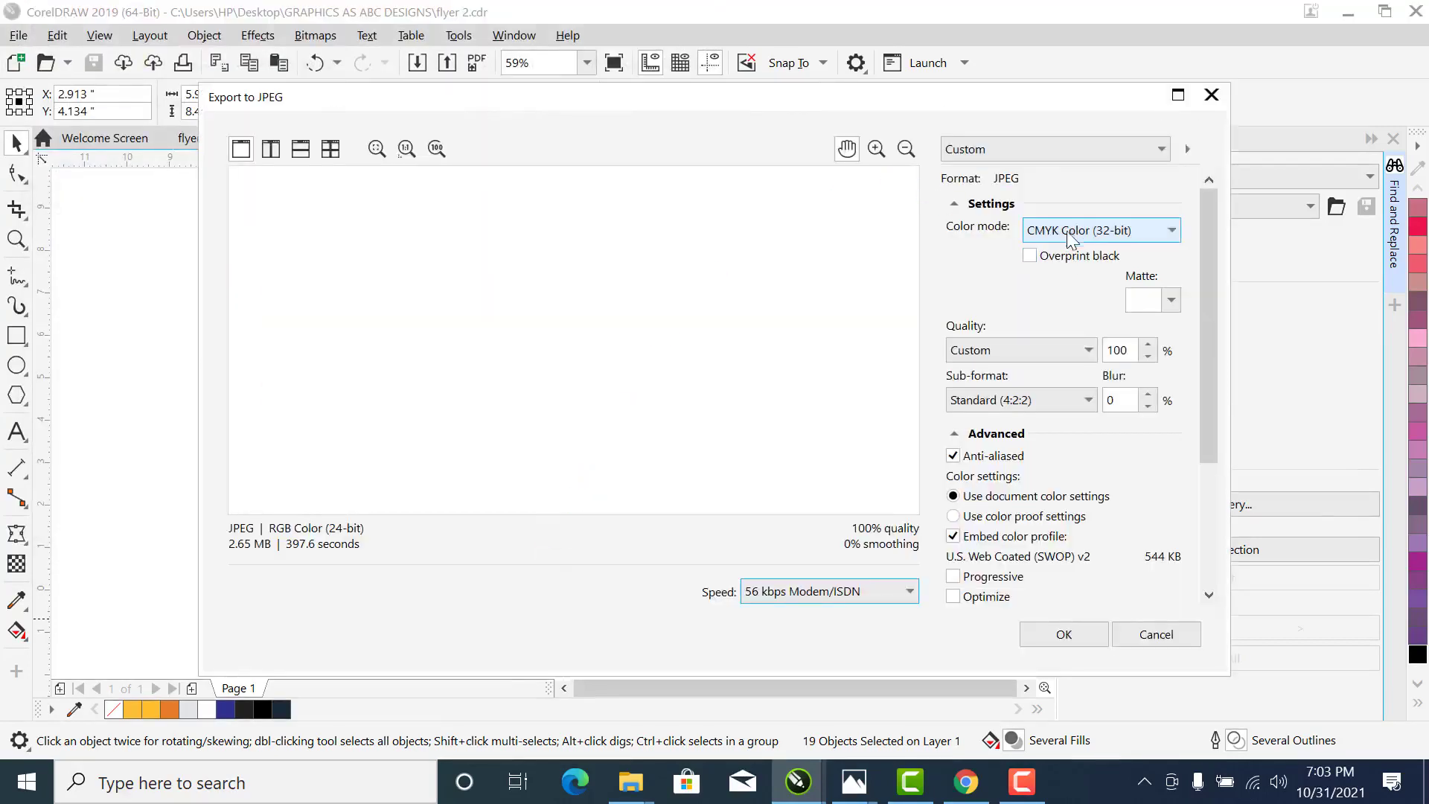
{"action": "left_click", "coordinate": [1070, 236]}
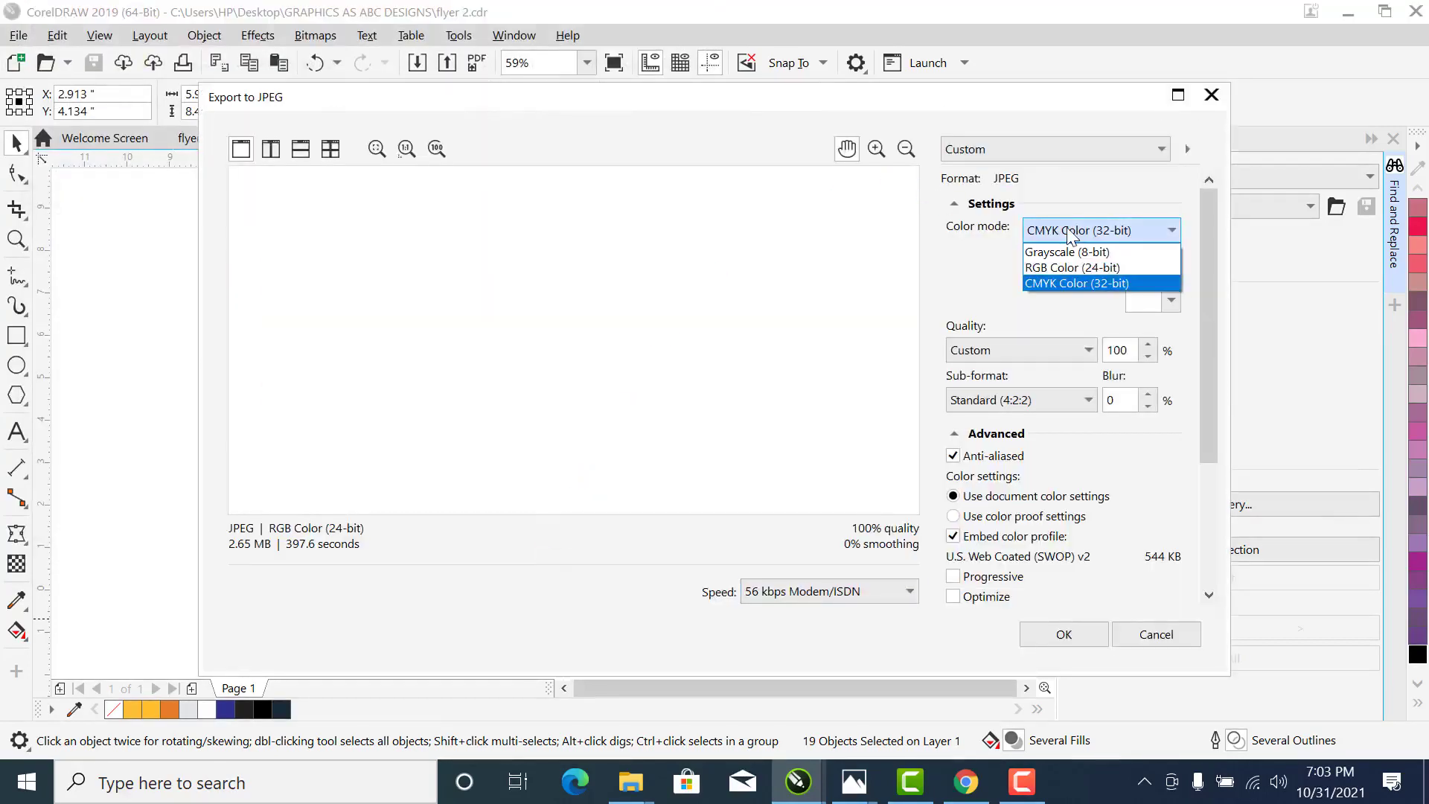
{"action": "left_click", "coordinate": [1070, 268]}
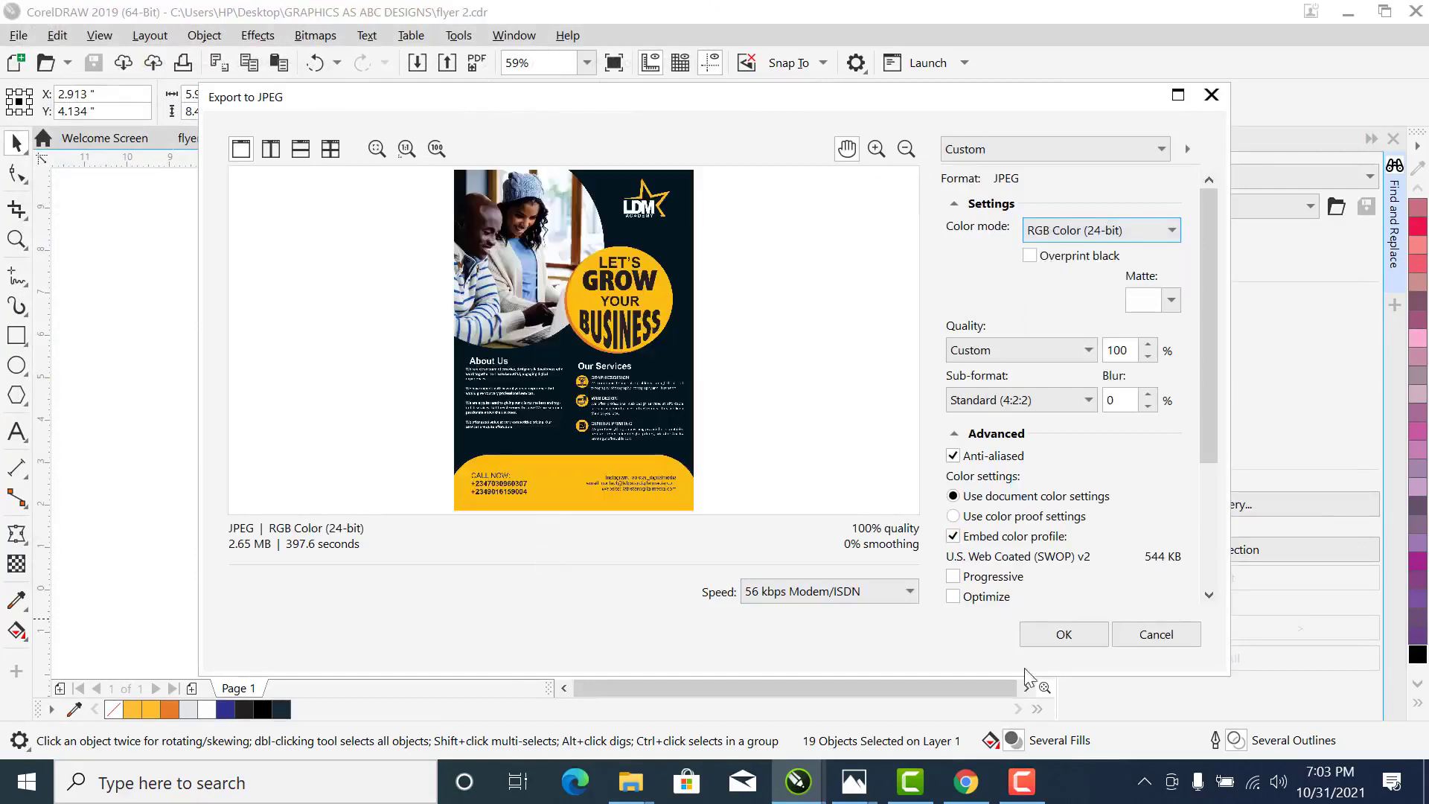
{"action": "left_click", "coordinate": [1082, 632]}
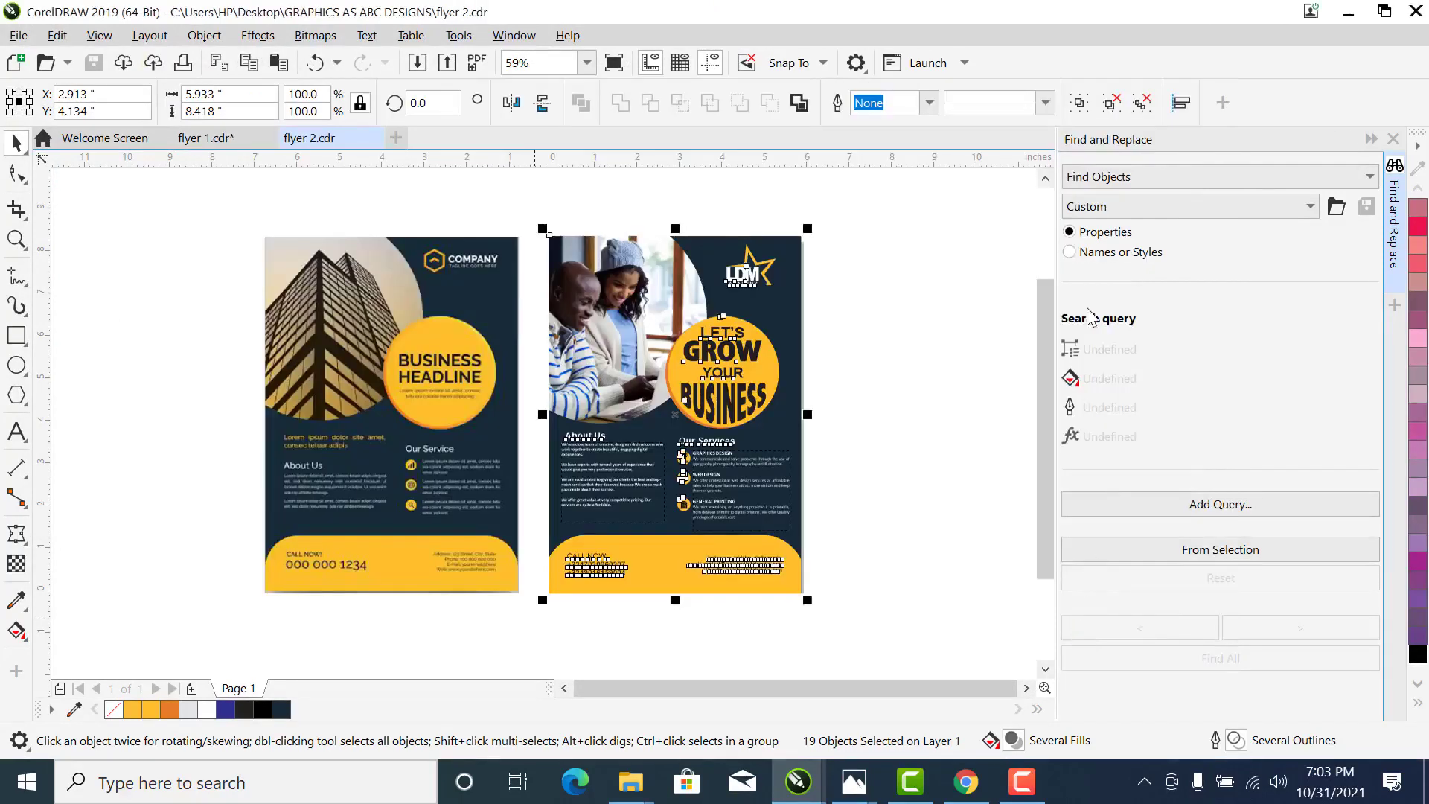
Switch to File Explorer, bring up the GRAPHICS AS ABC DESIGNS folder and refresh its file list
{"action": "mouse_move", "coordinate": [625, 780]}
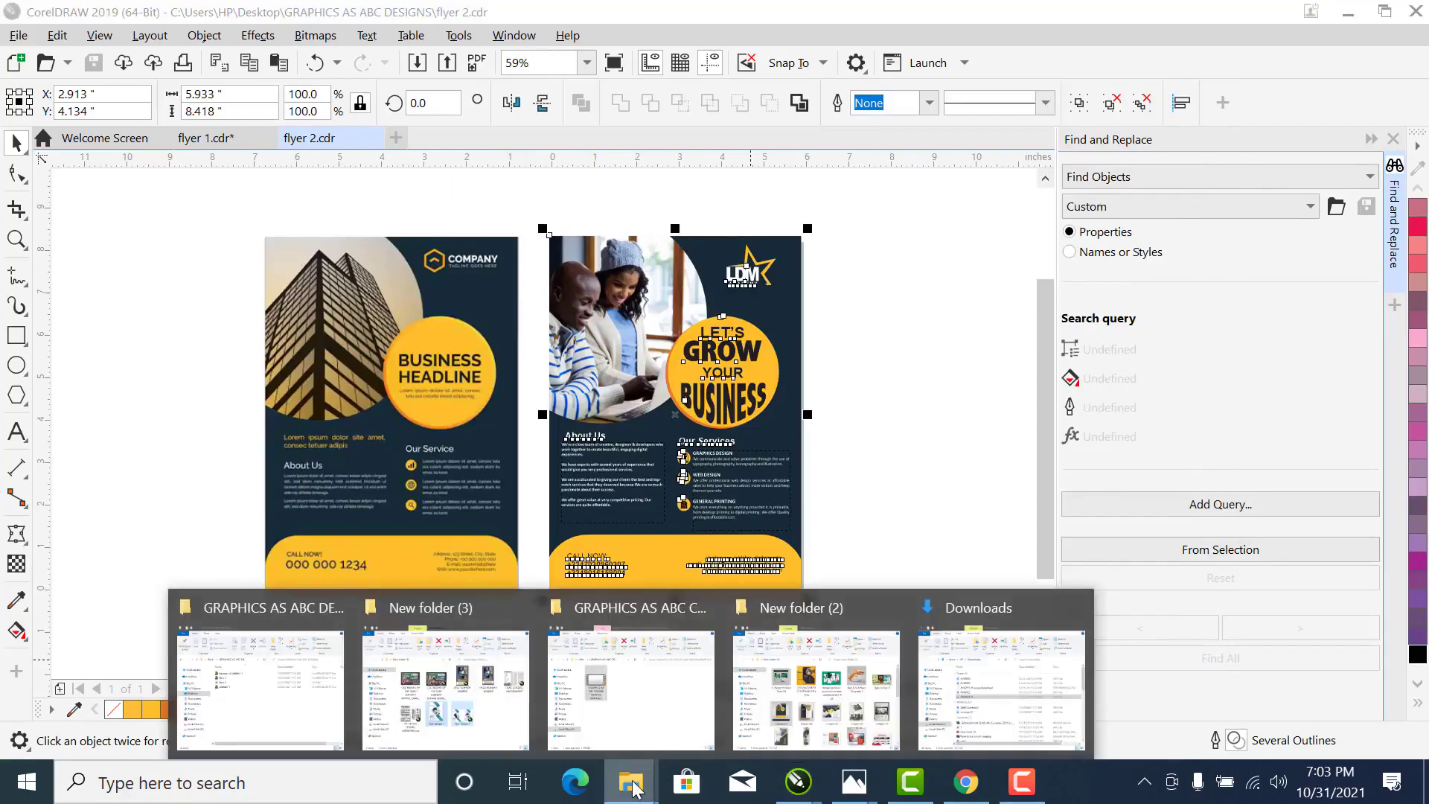
{"action": "left_click", "coordinate": [621, 694]}
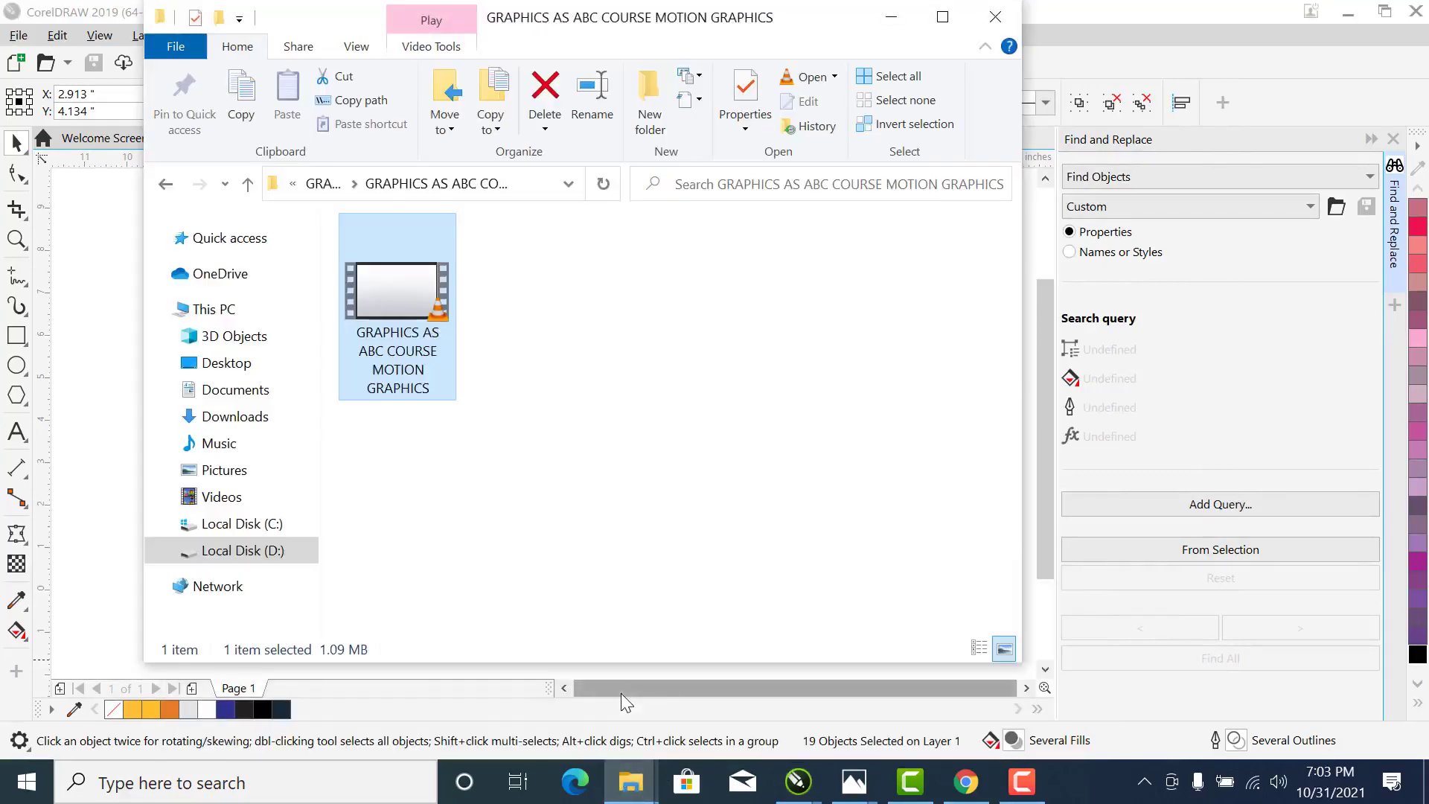
{"action": "mouse_move", "coordinate": [628, 781]}
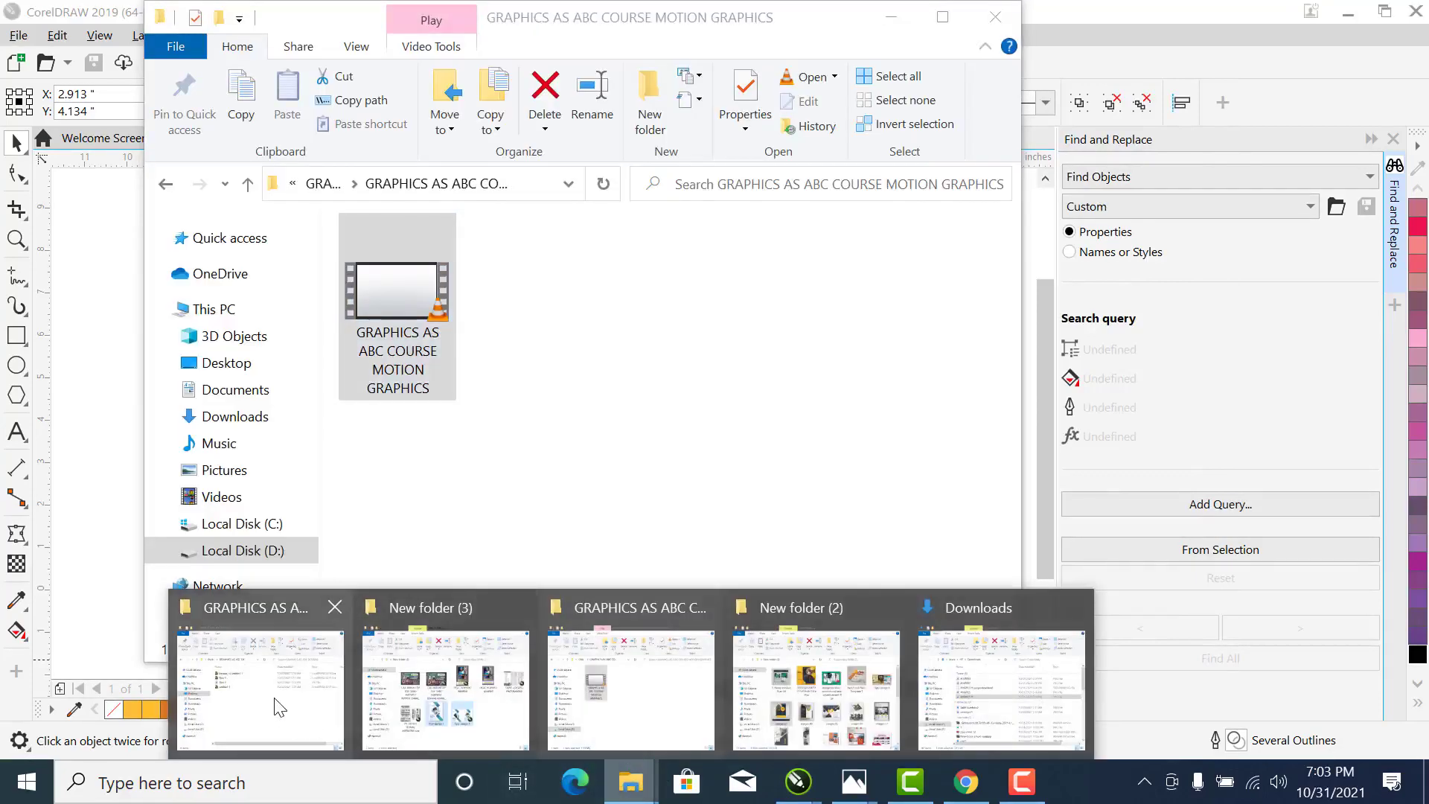
{"action": "left_click", "coordinate": [276, 704]}
{"action": "right_click", "coordinate": [352, 575]}
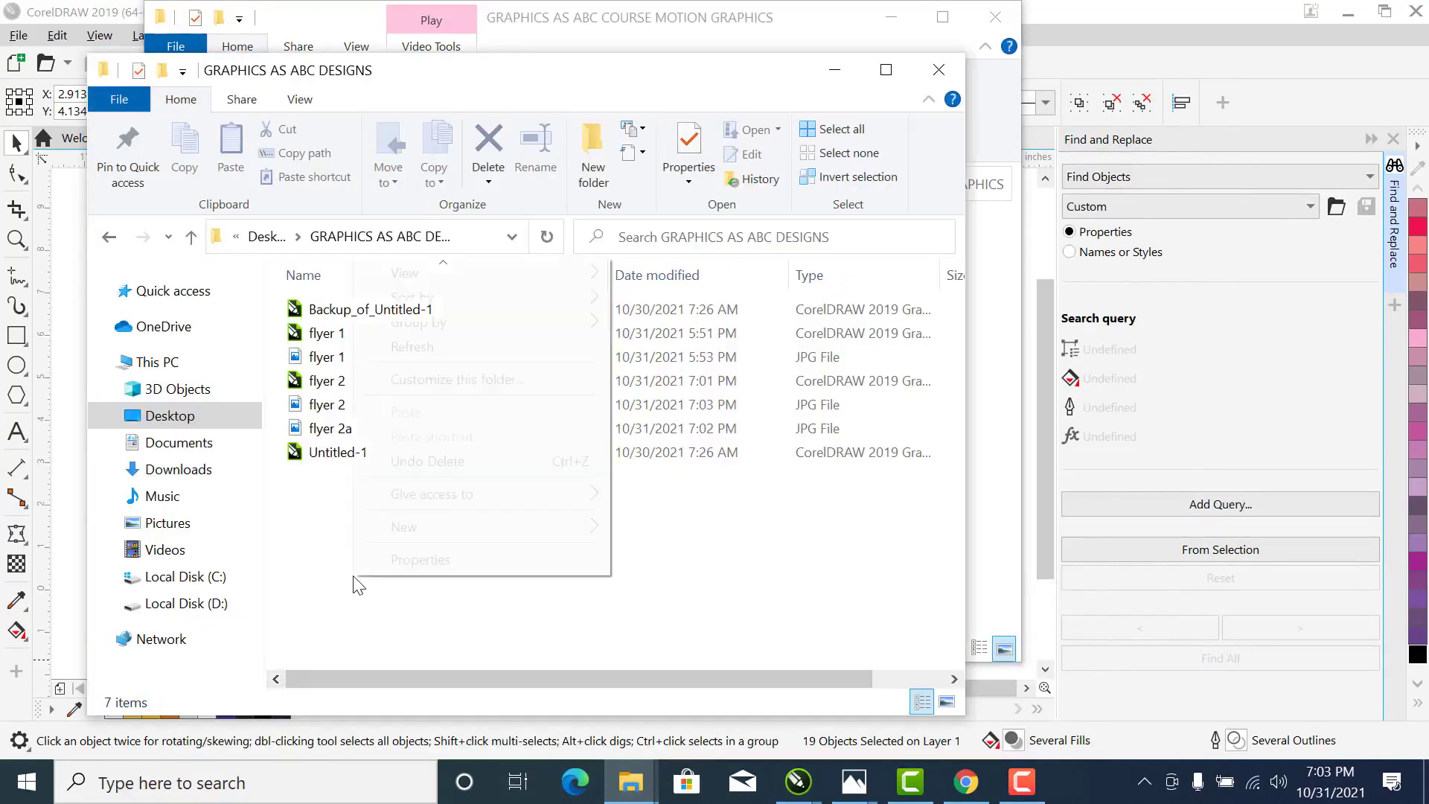
{"action": "left_click", "coordinate": [408, 347]}
View the exported flyer 2a JPG in the Photos app, then close it
{"action": "left_click", "coordinate": [321, 432]}
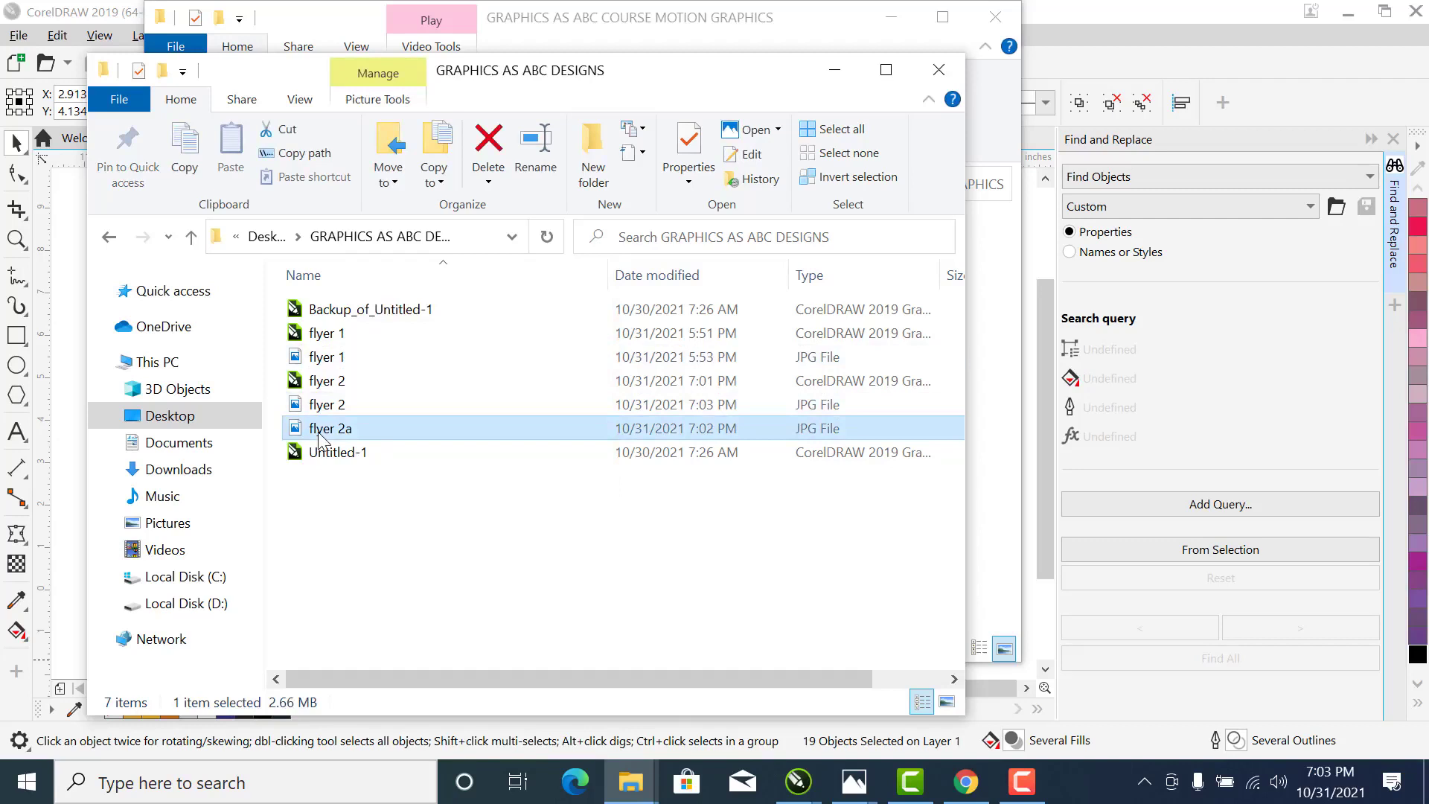
{"action": "right_click", "coordinate": [320, 439]}
{"action": "left_click", "coordinate": [400, 24]}
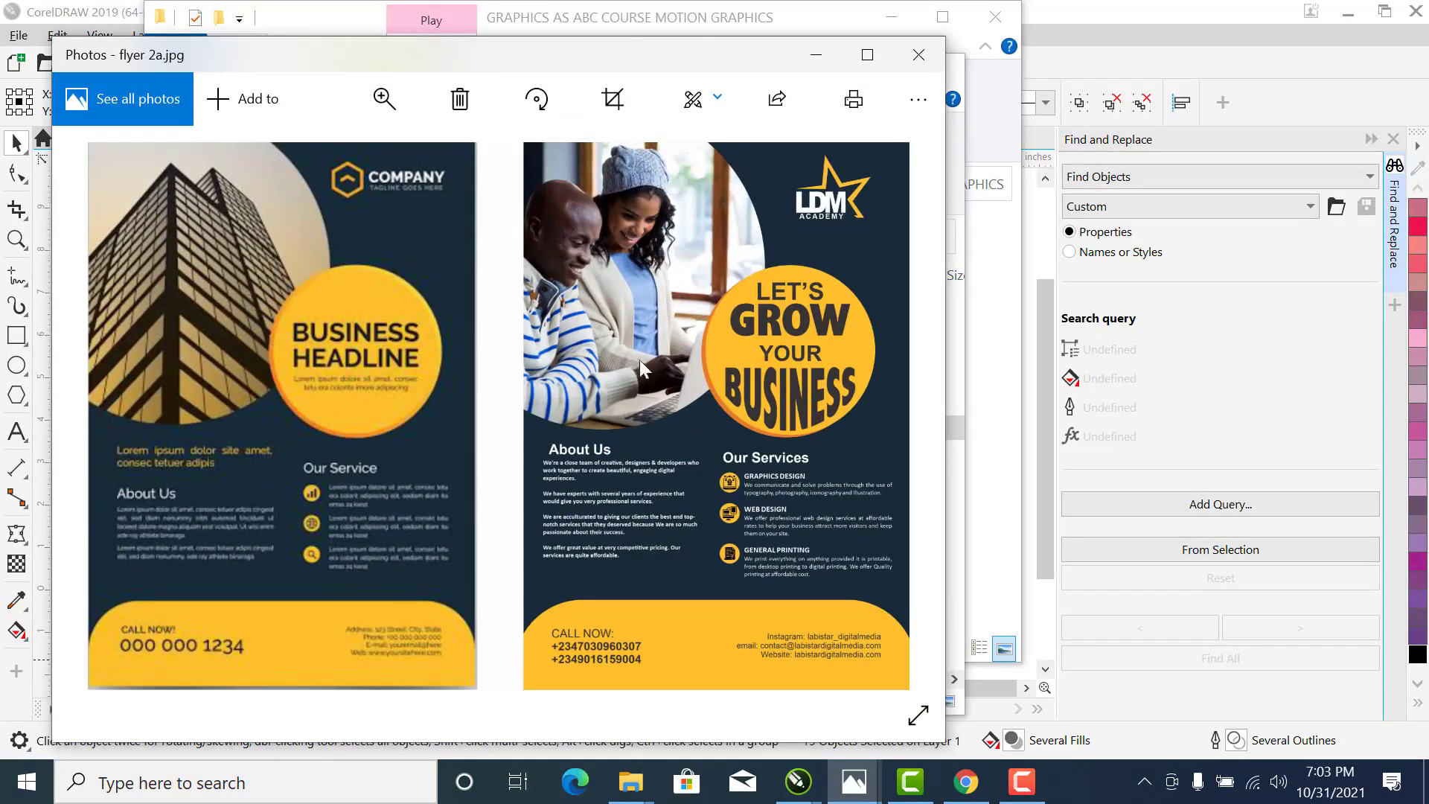
{"action": "left_click", "coordinate": [918, 55]}
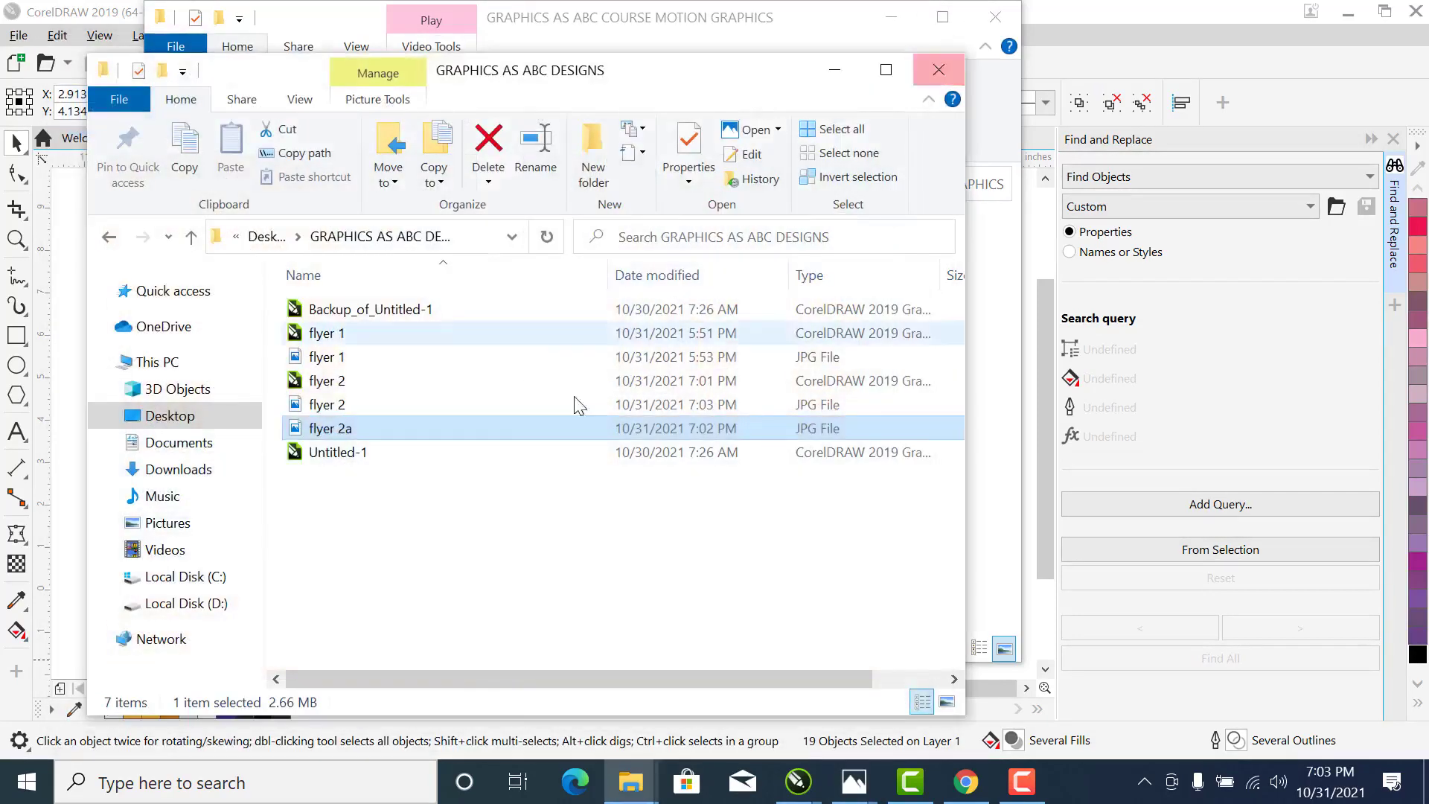
View the exported flyer 2 JPG to check the flyer on its own, then close it
{"action": "left_click", "coordinate": [346, 406]}
{"action": "right_click", "coordinate": [346, 405]}
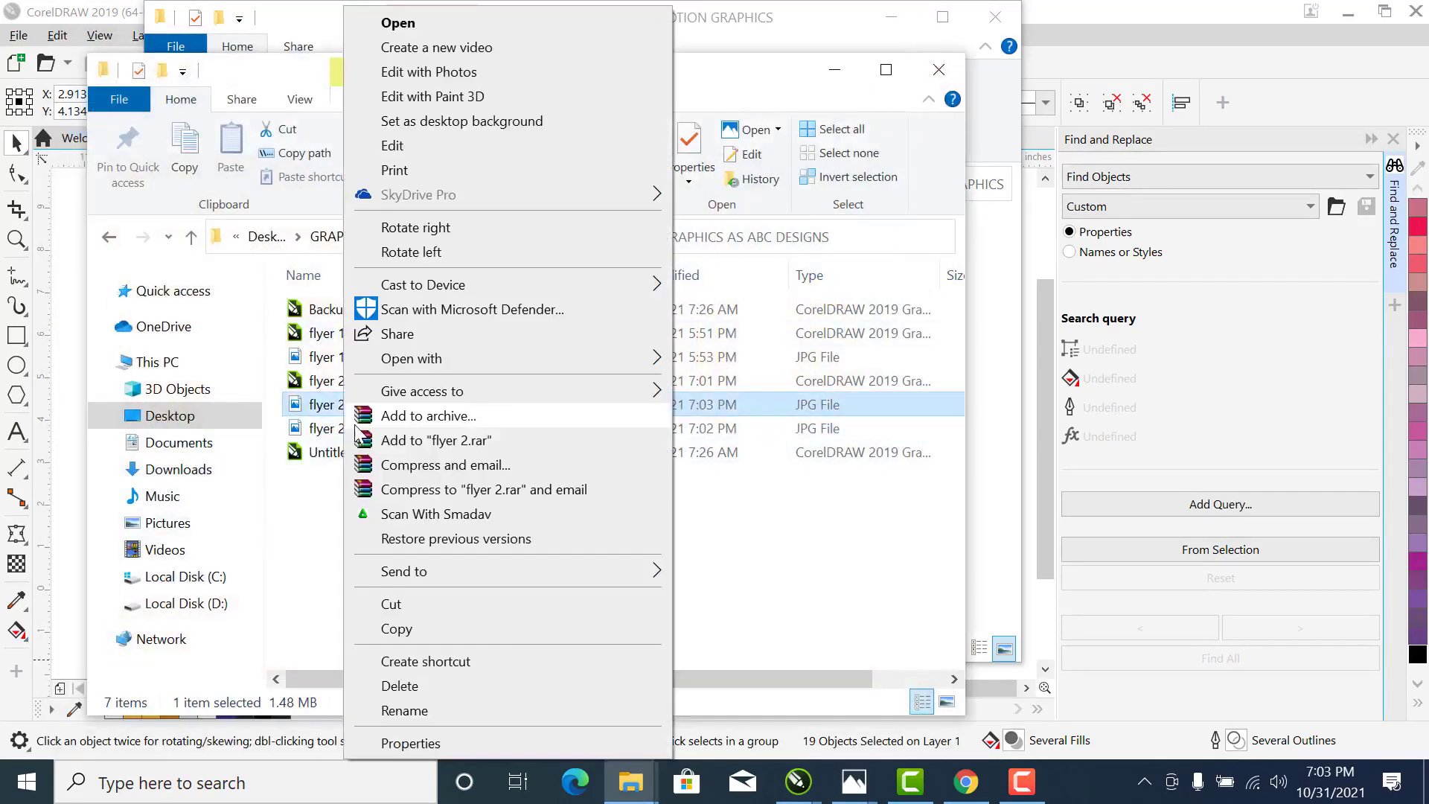
{"action": "left_click", "coordinate": [402, 24]}
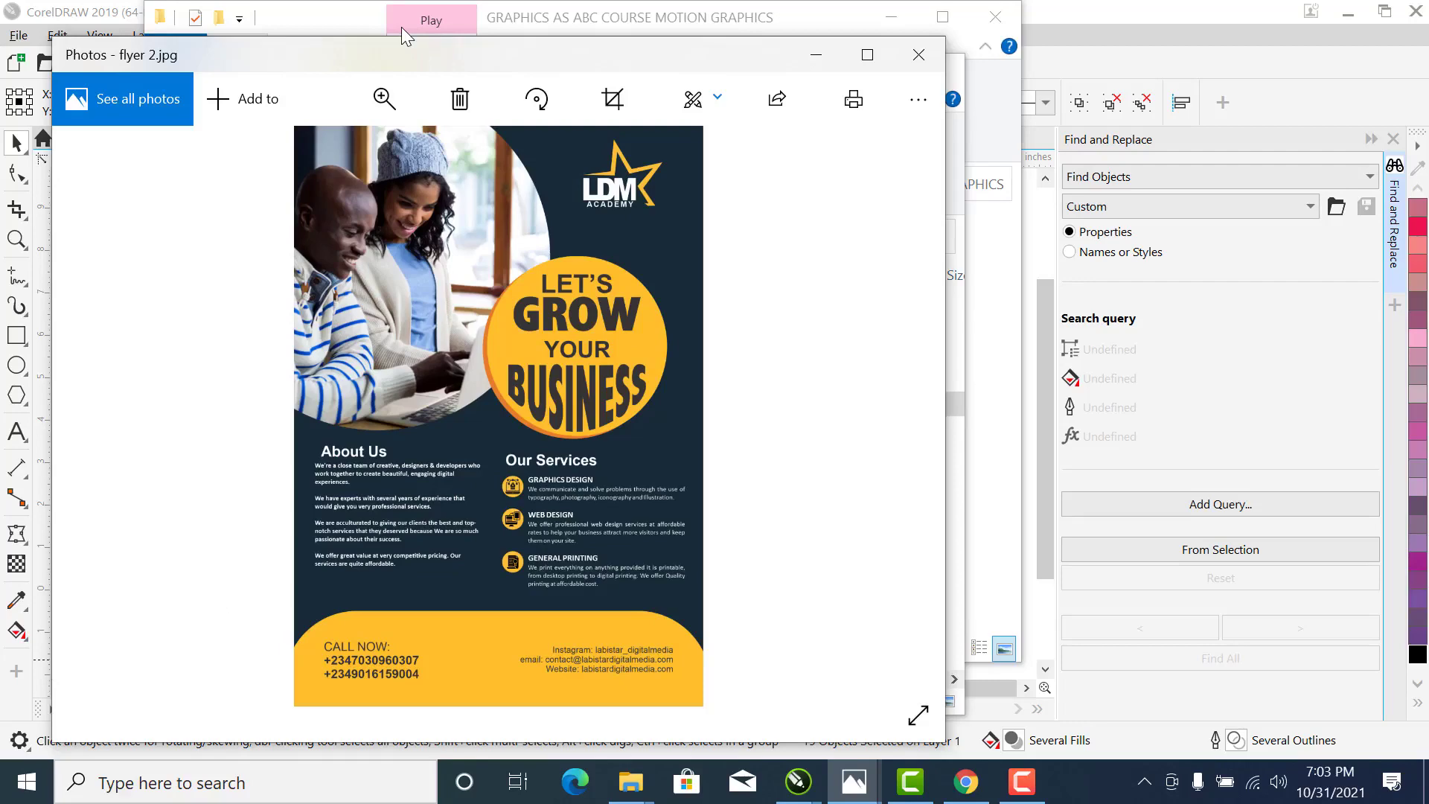
{"action": "left_click", "coordinate": [918, 54]}
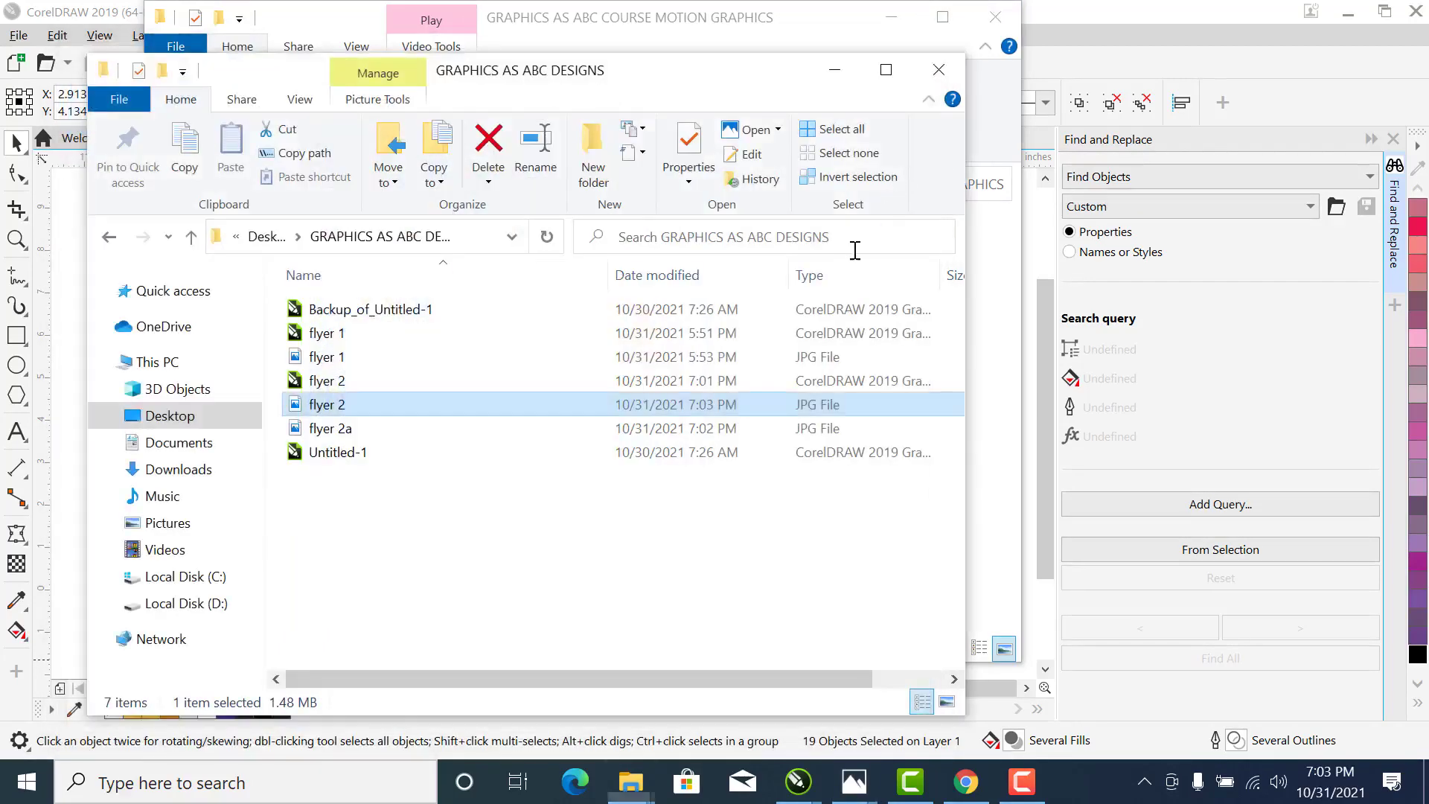
Open the flyer 2 CDR file from the folder in CorelDRAW and select the flyer's PowerClip background rectangle
{"action": "left_click", "coordinate": [385, 565]}
{"action": "left_click", "coordinate": [322, 385]}
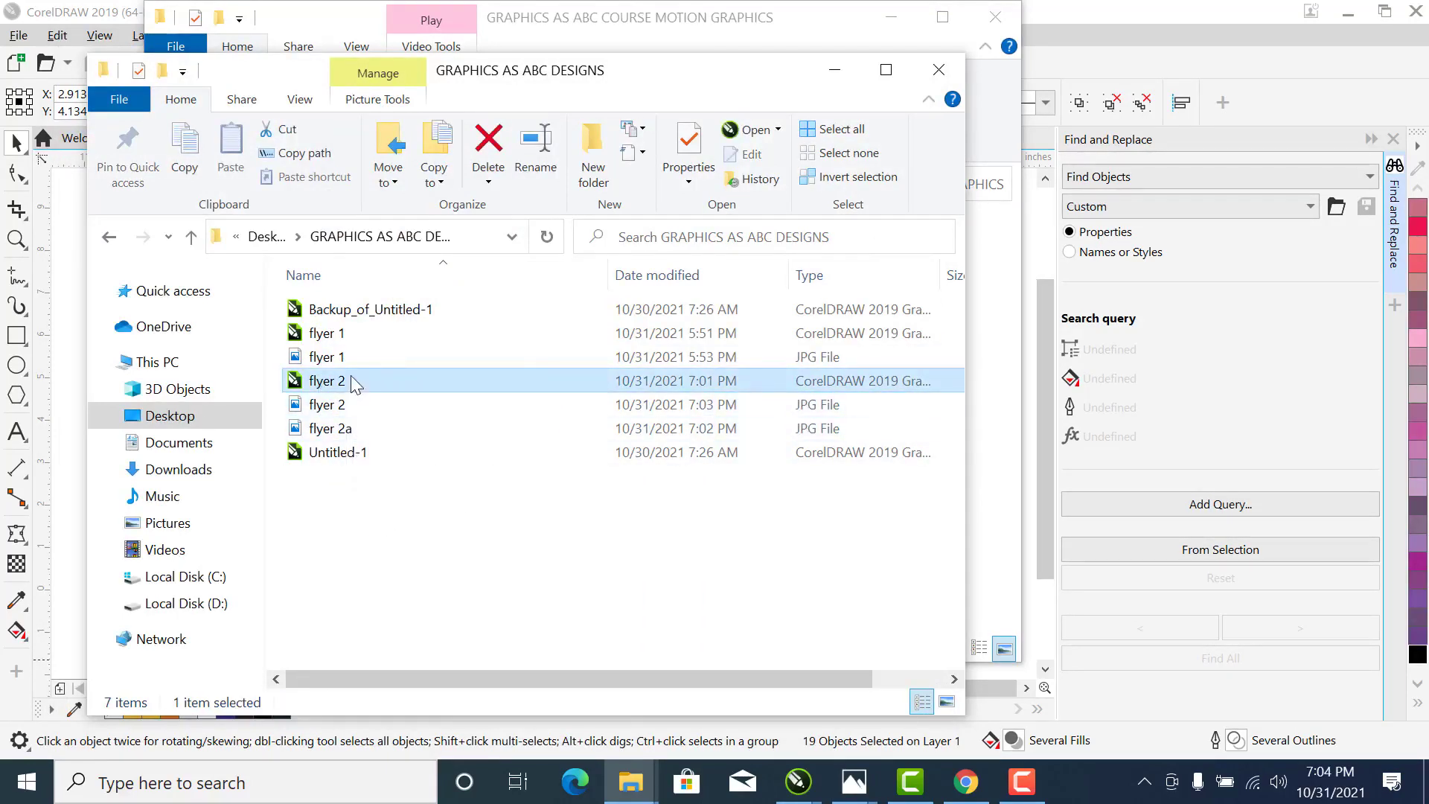
{"action": "double_click", "coordinate": [354, 384]}
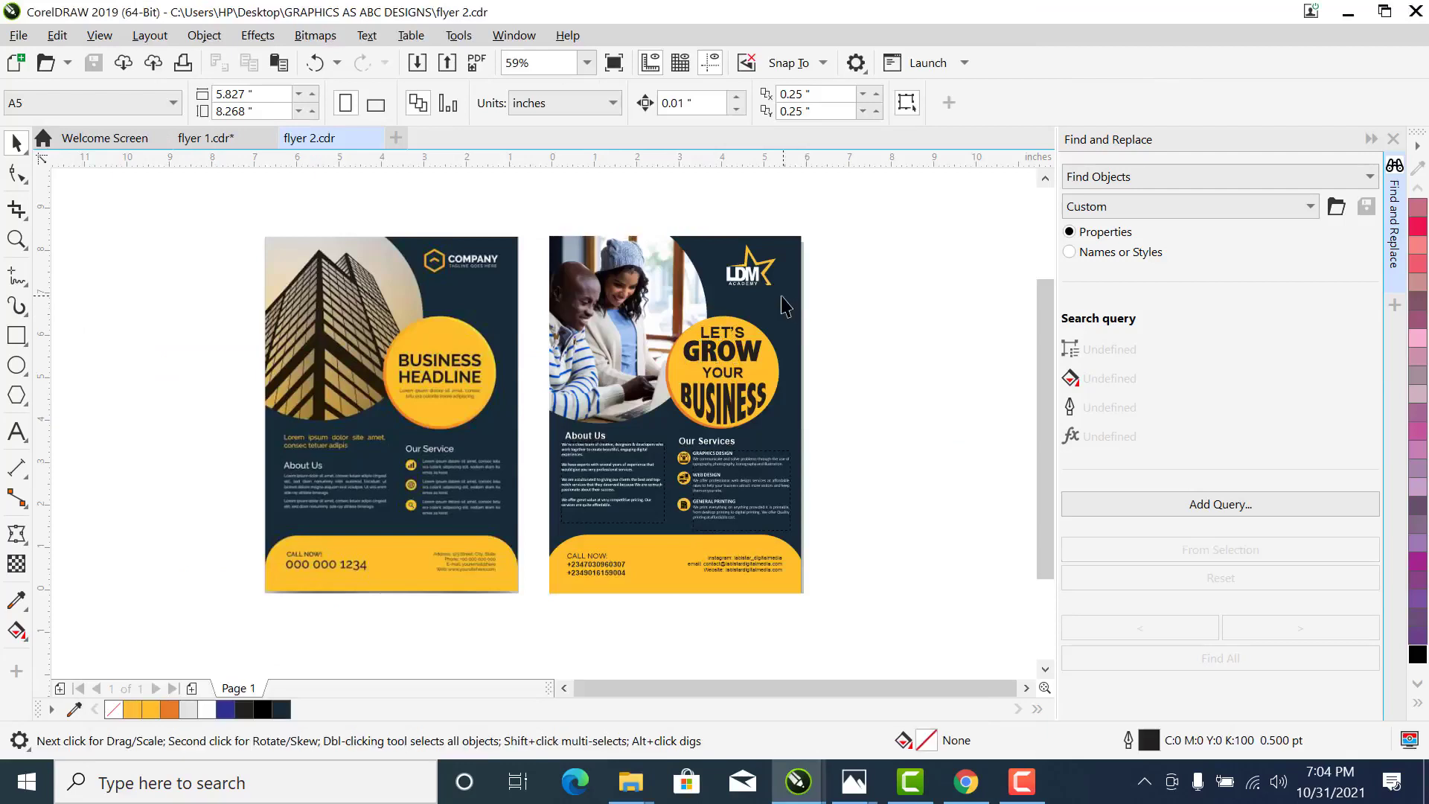
{"action": "left_click", "coordinate": [781, 305]}
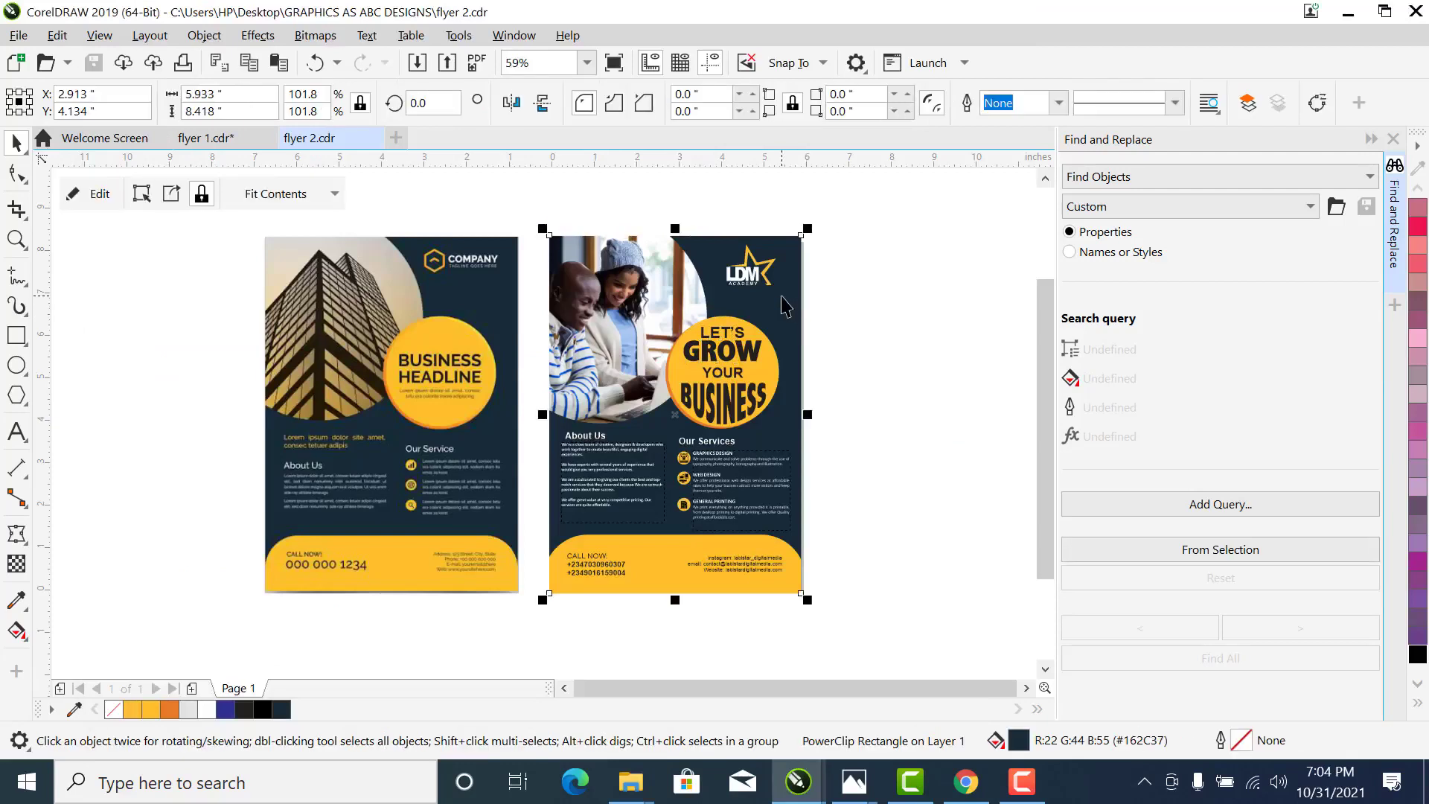